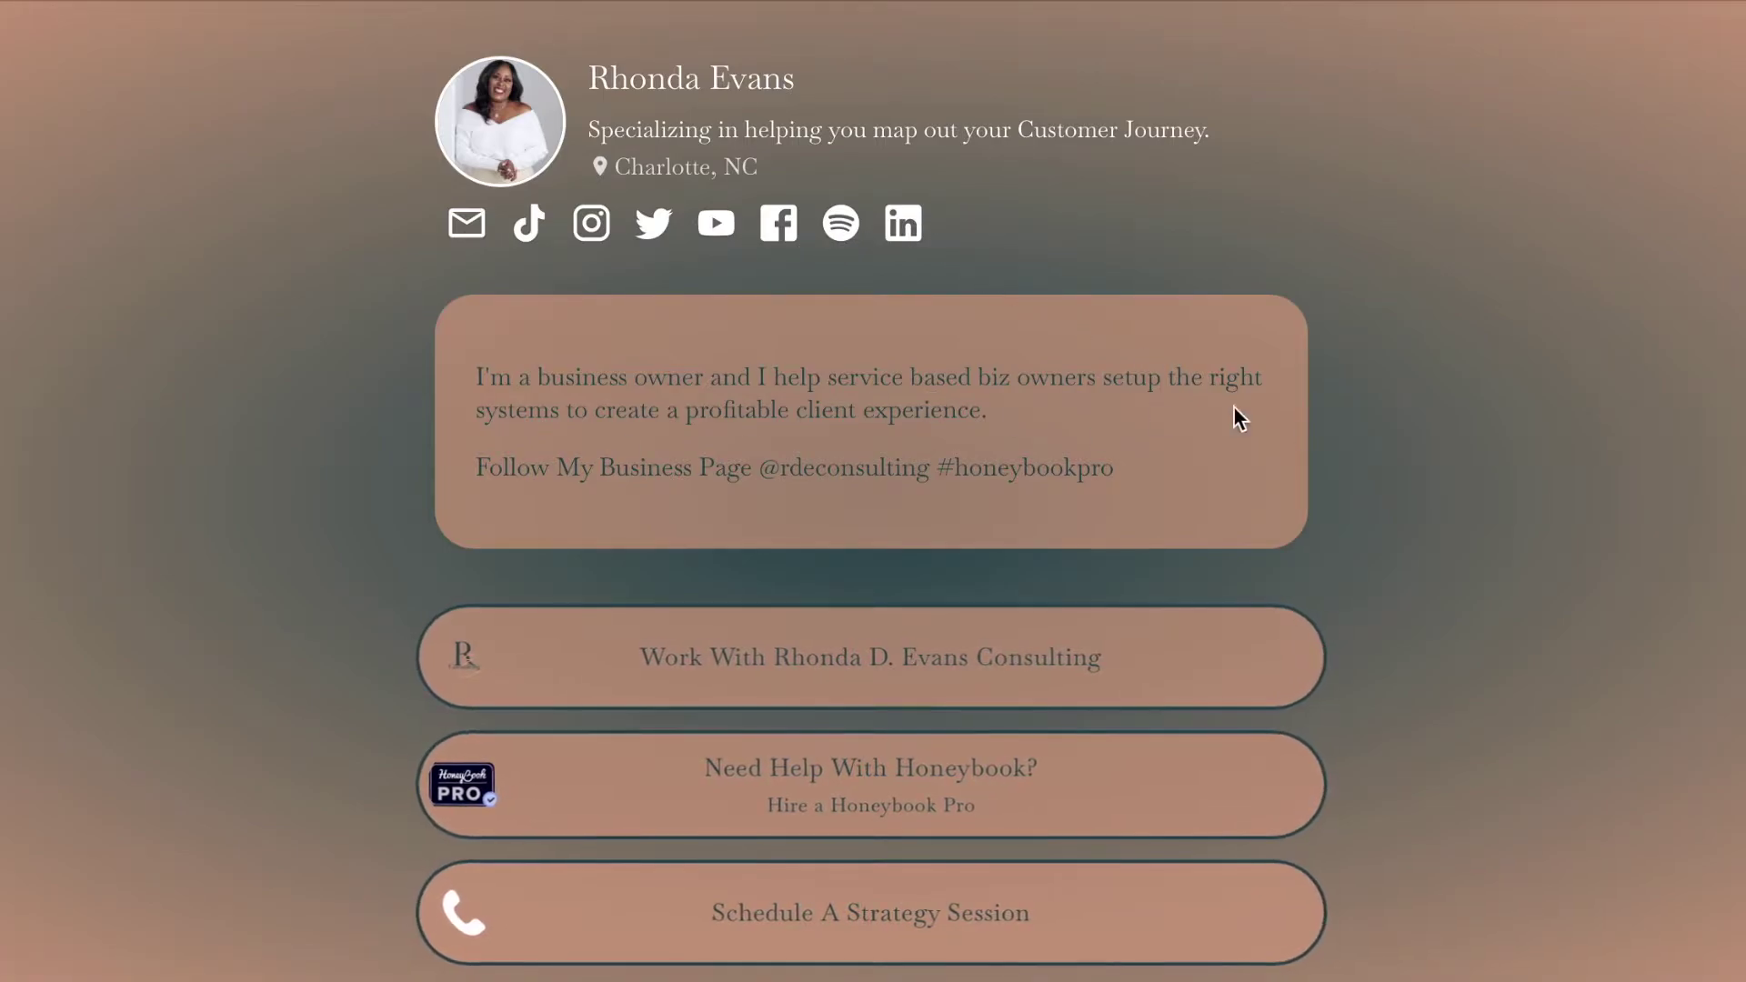
Scroll through the example link page, then follow its link to the Beacons homepage.
{"action": "scroll", "coordinate": [1368, 498], "scroll_direction": "down", "scroll_amount": 5}
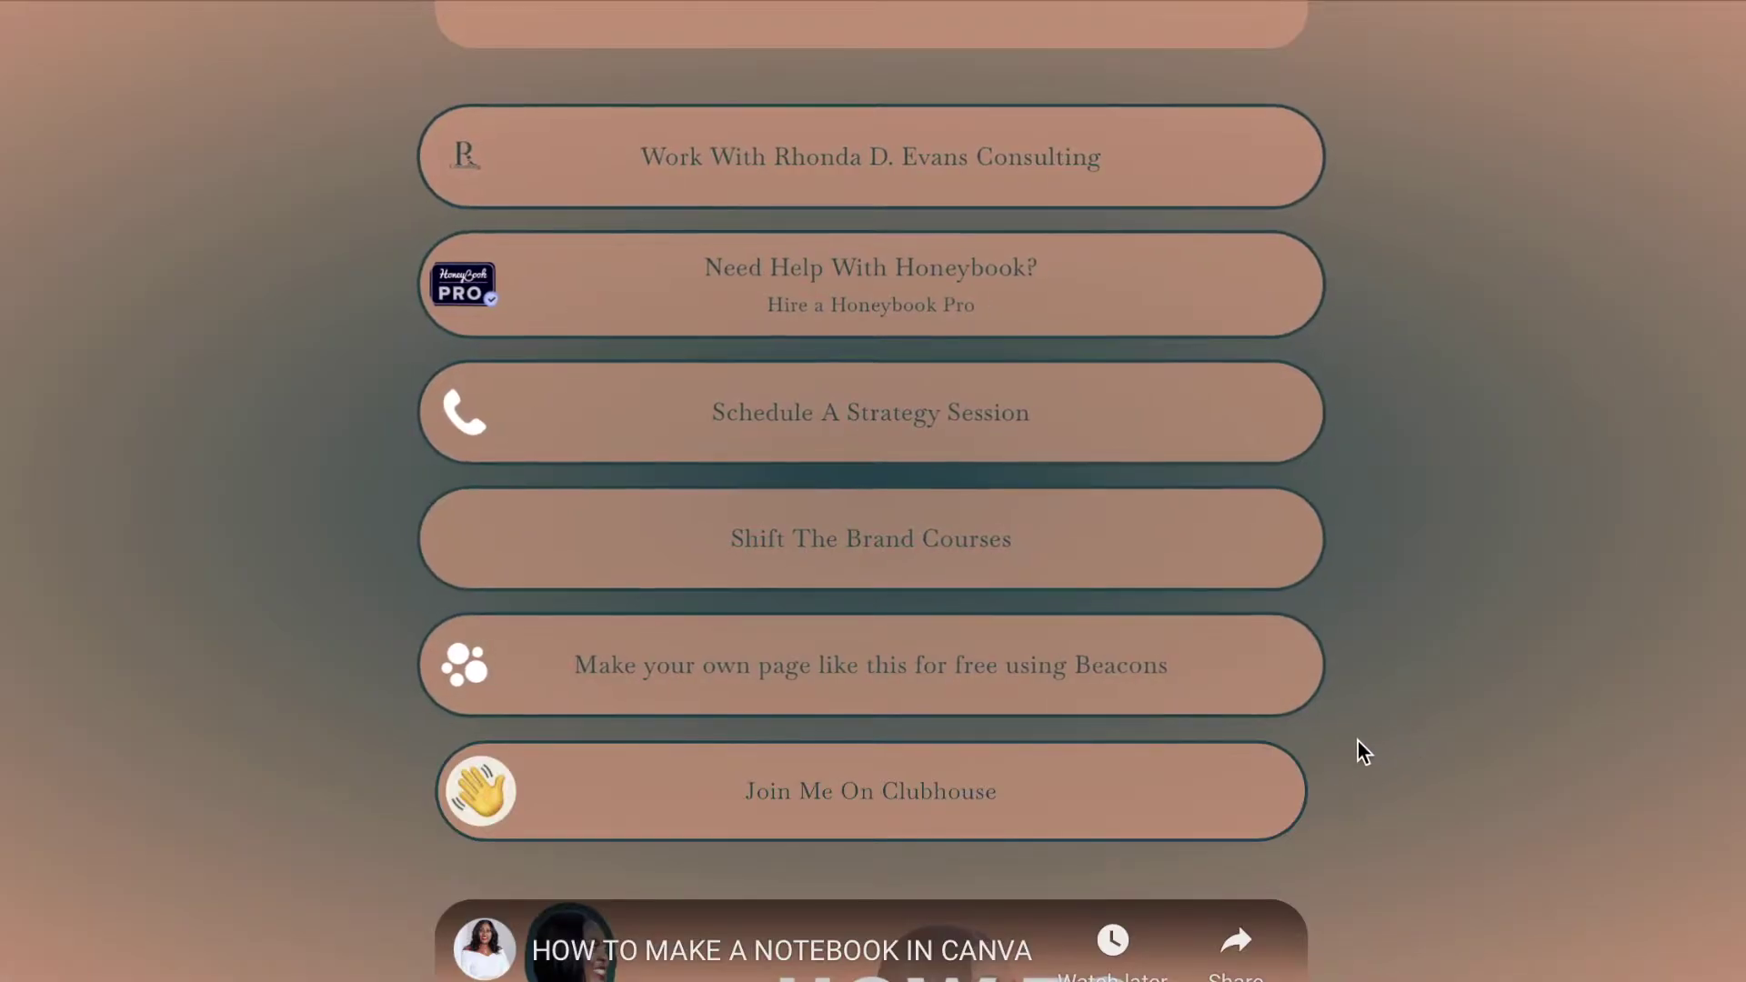
{"action": "scroll", "coordinate": [1438, 762], "scroll_direction": "down", "scroll_amount": 5}
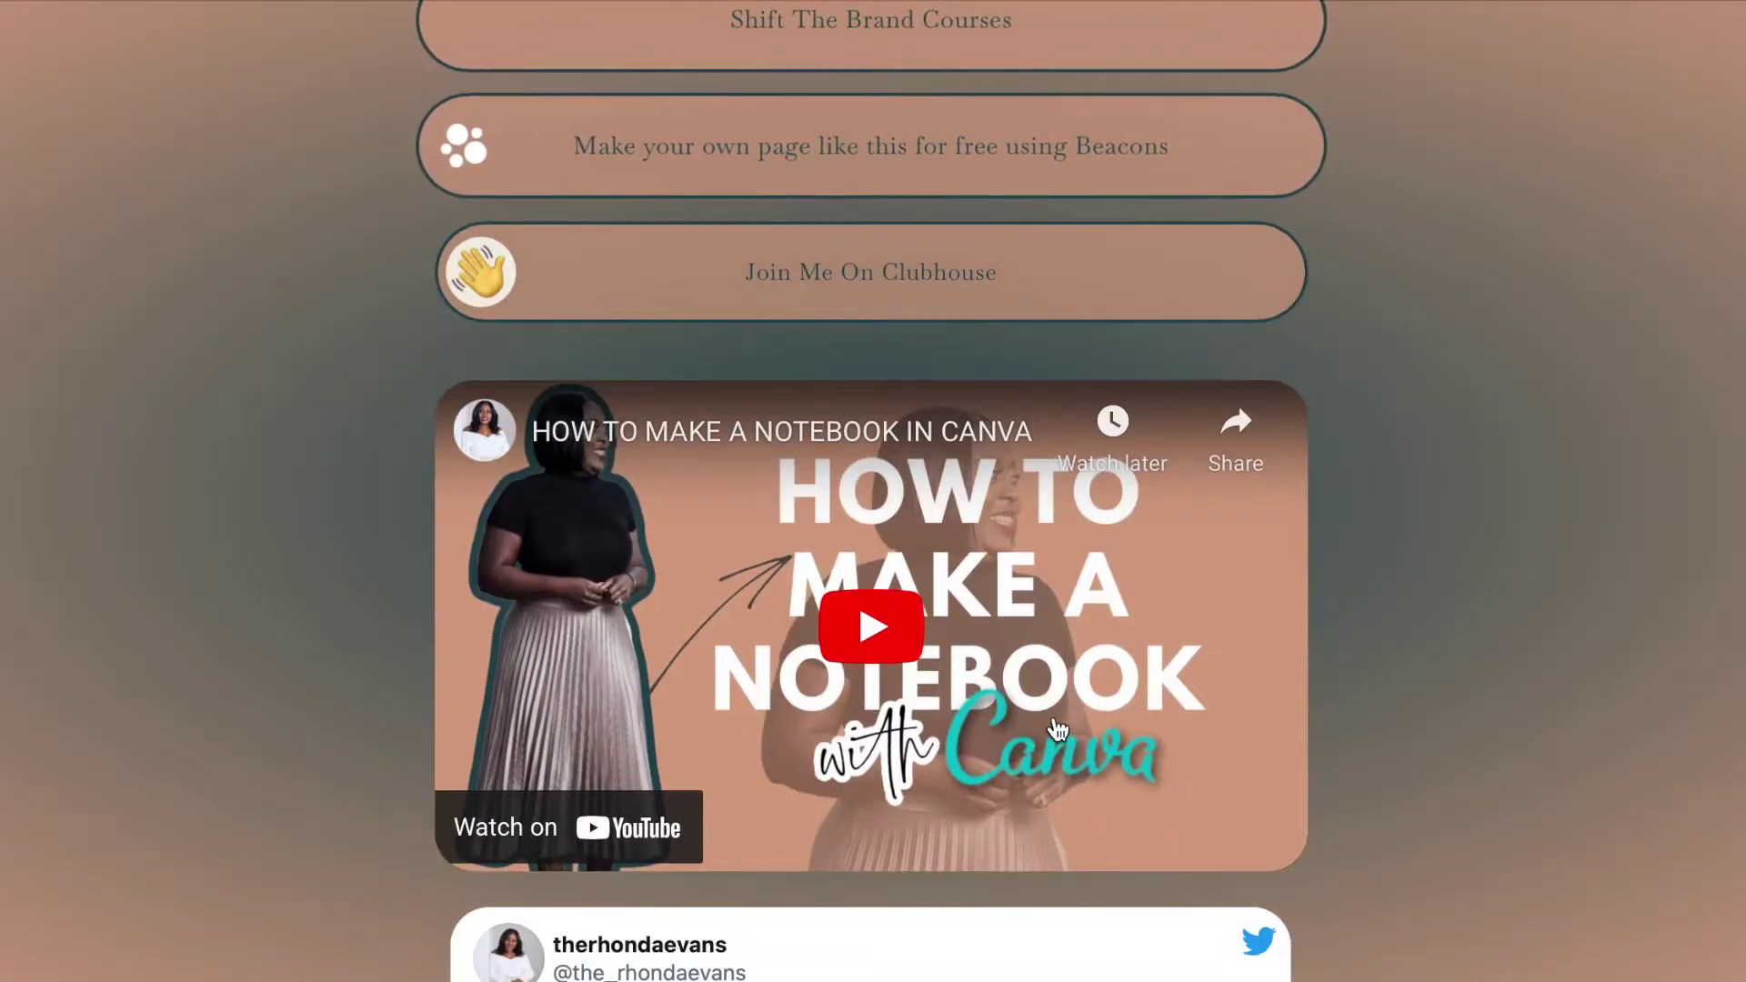
{"action": "scroll", "coordinate": [1421, 783], "scroll_direction": "down", "scroll_amount": 6}
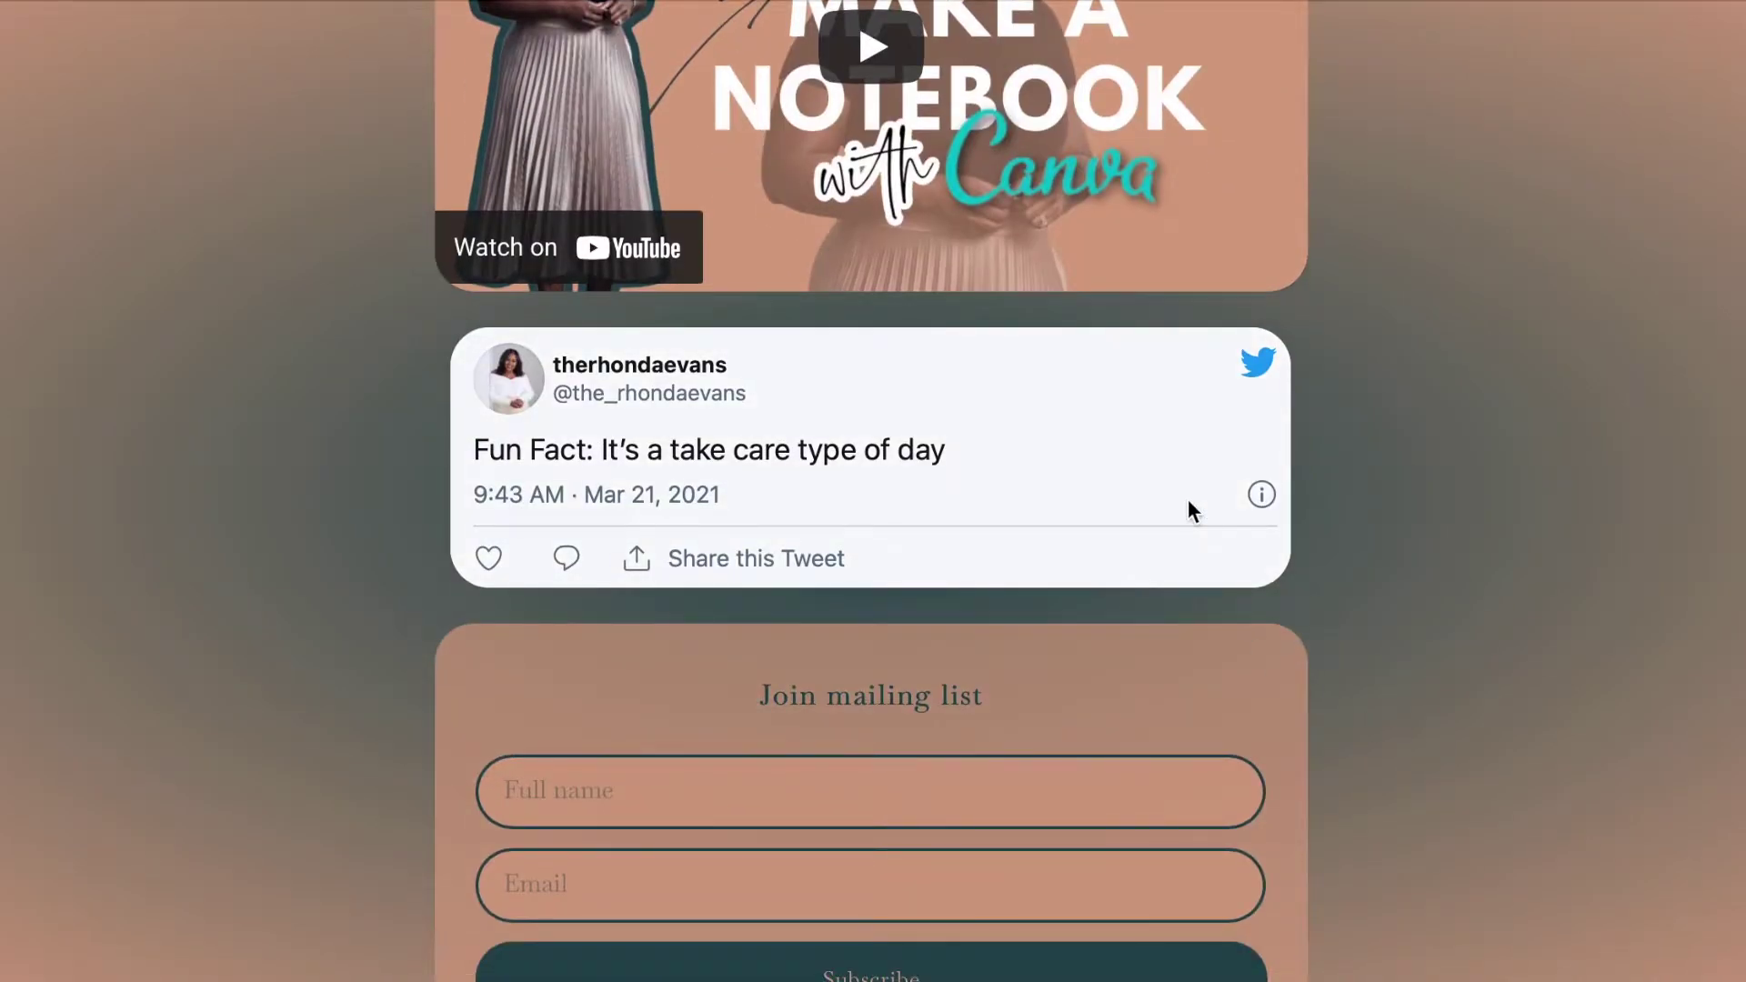
{"action": "scroll", "coordinate": [1428, 727], "scroll_direction": "down", "scroll_amount": 4}
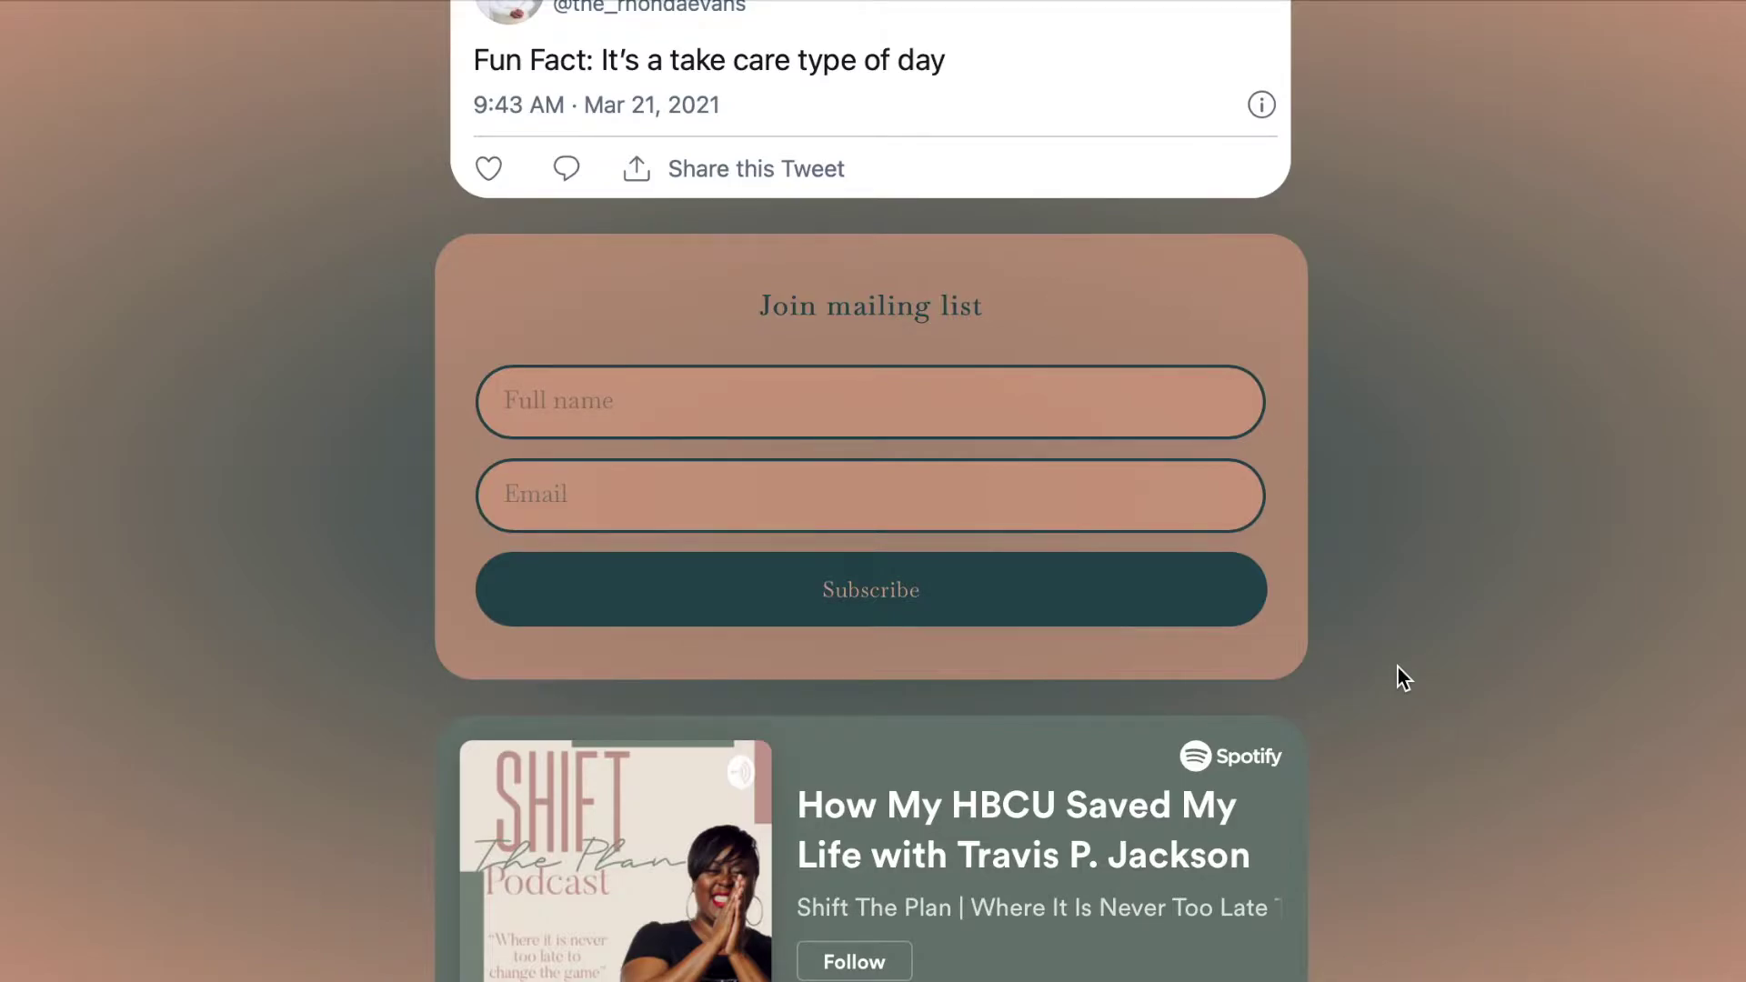
{"action": "scroll", "coordinate": [1399, 669], "scroll_direction": "down", "scroll_amount": 5}
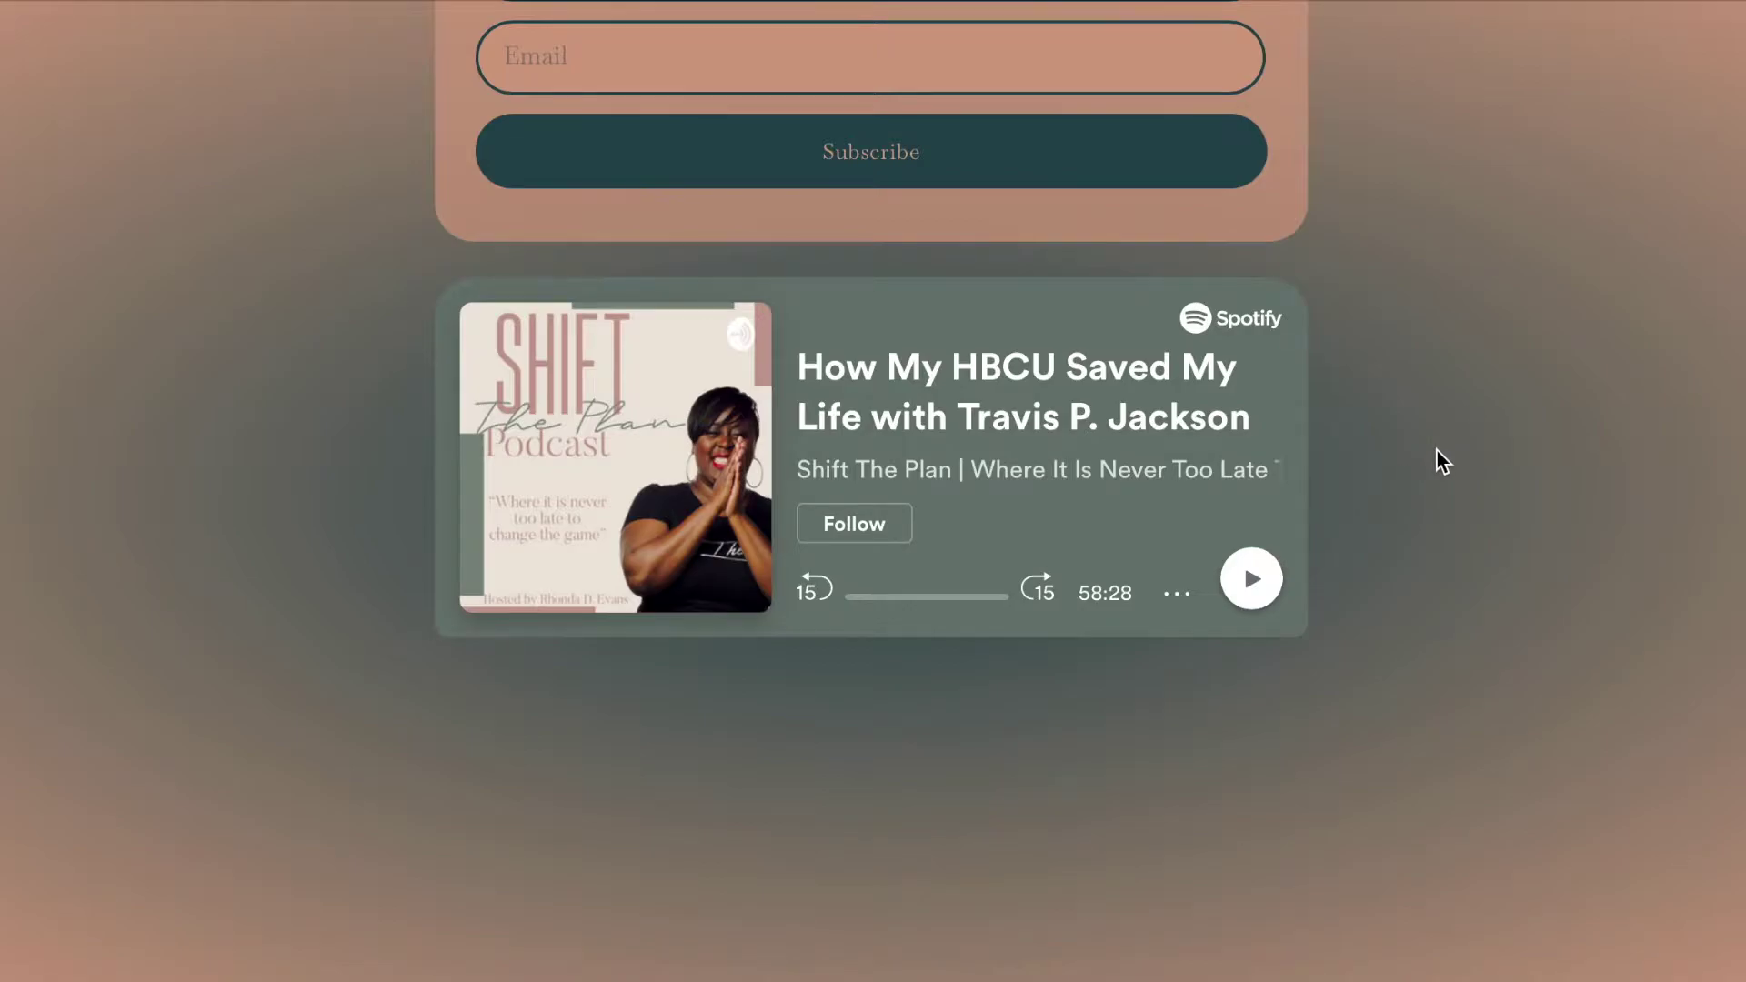
{"action": "scroll", "coordinate": [1437, 449], "scroll_direction": "up", "scroll_amount": 20}
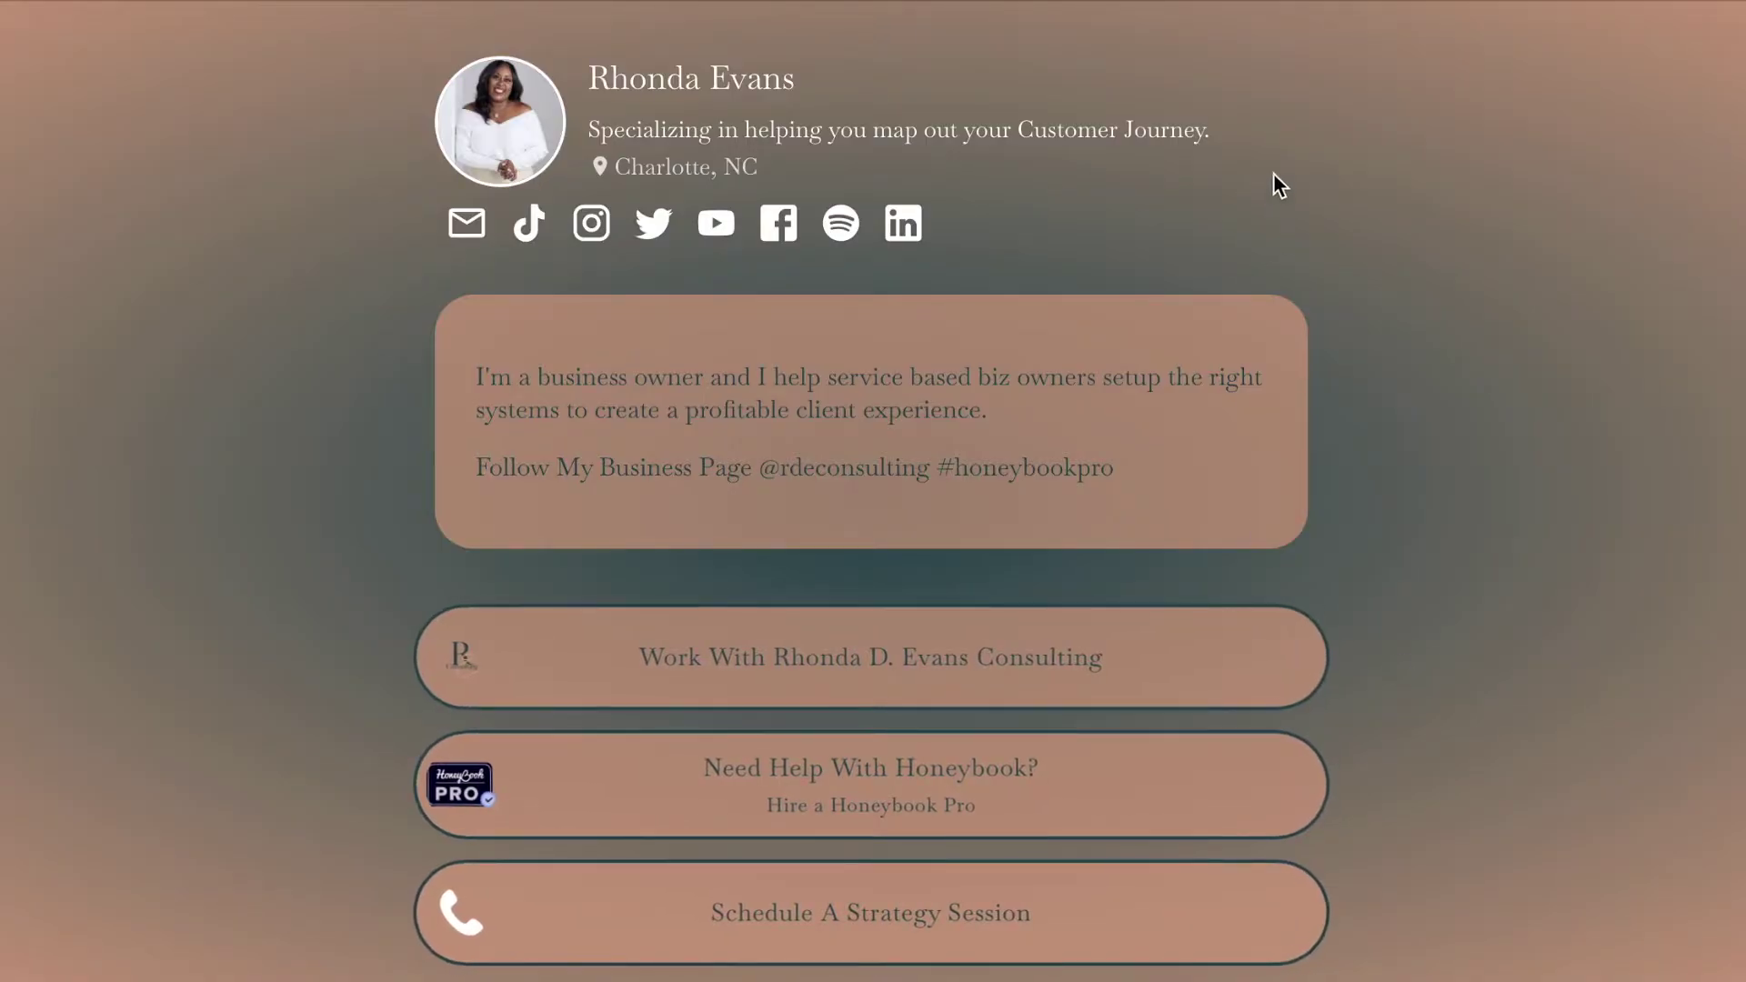
{"action": "left_click", "coordinate": [1222, 2]}
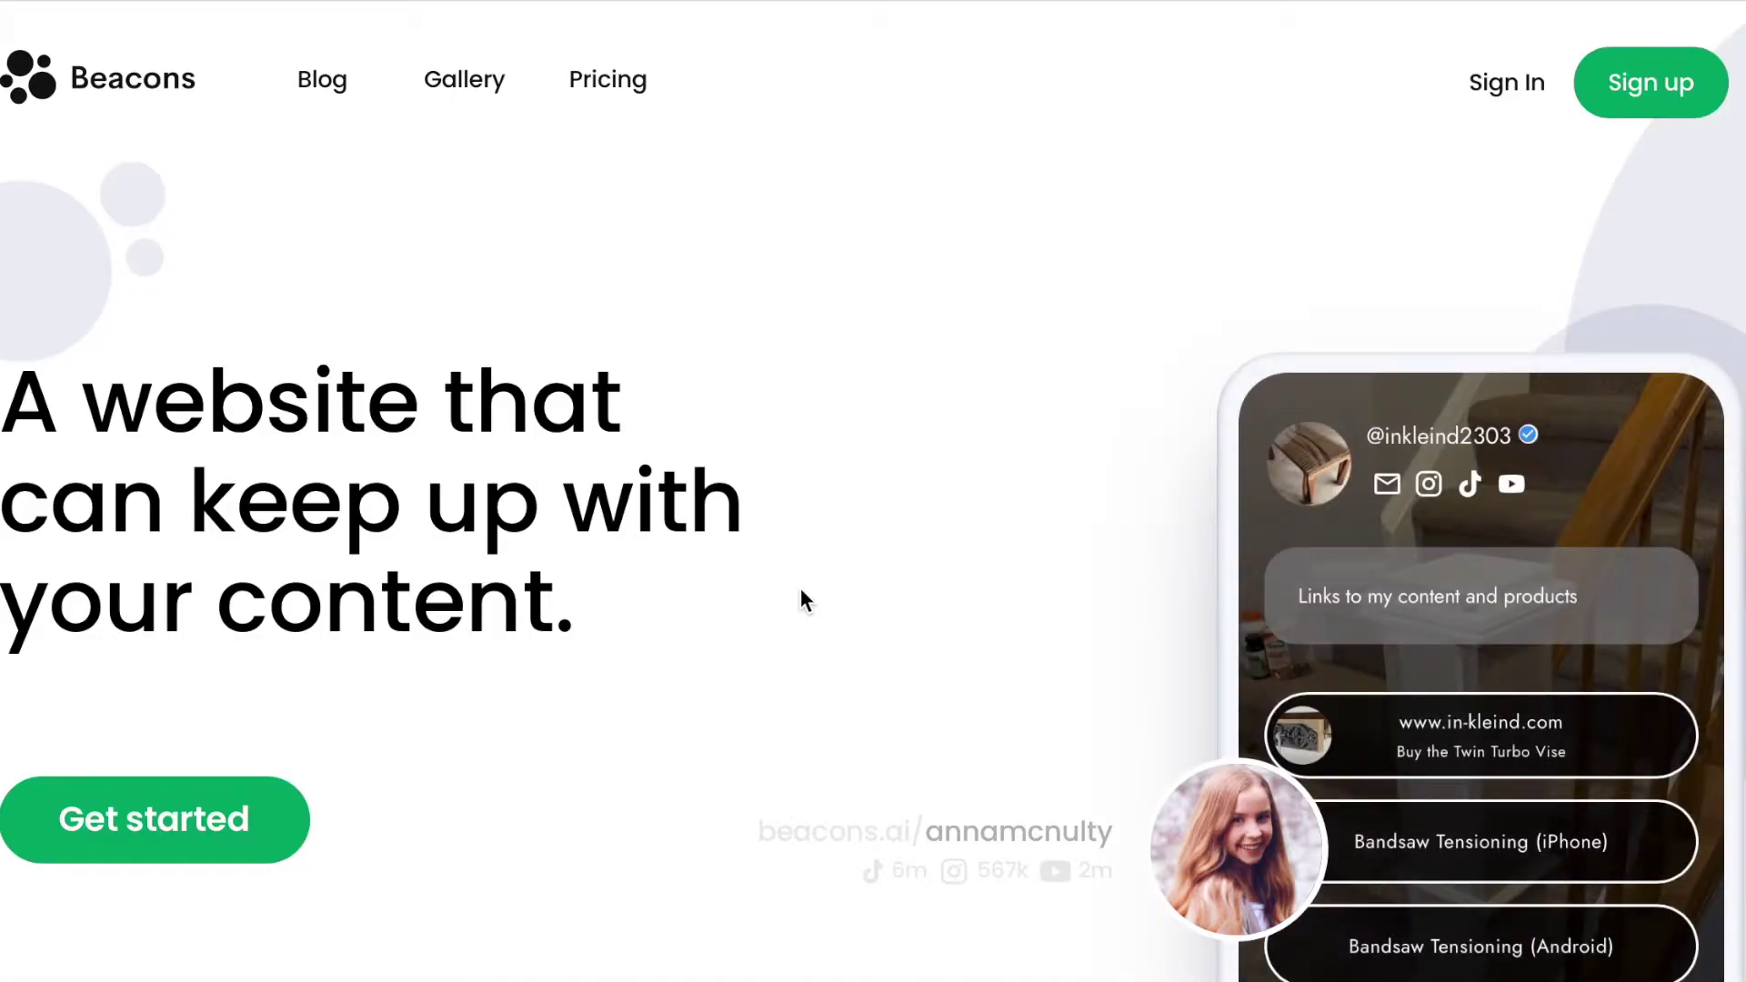
{"action": "scroll", "coordinate": [801, 590], "scroll_direction": "down", "scroll_amount": 5}
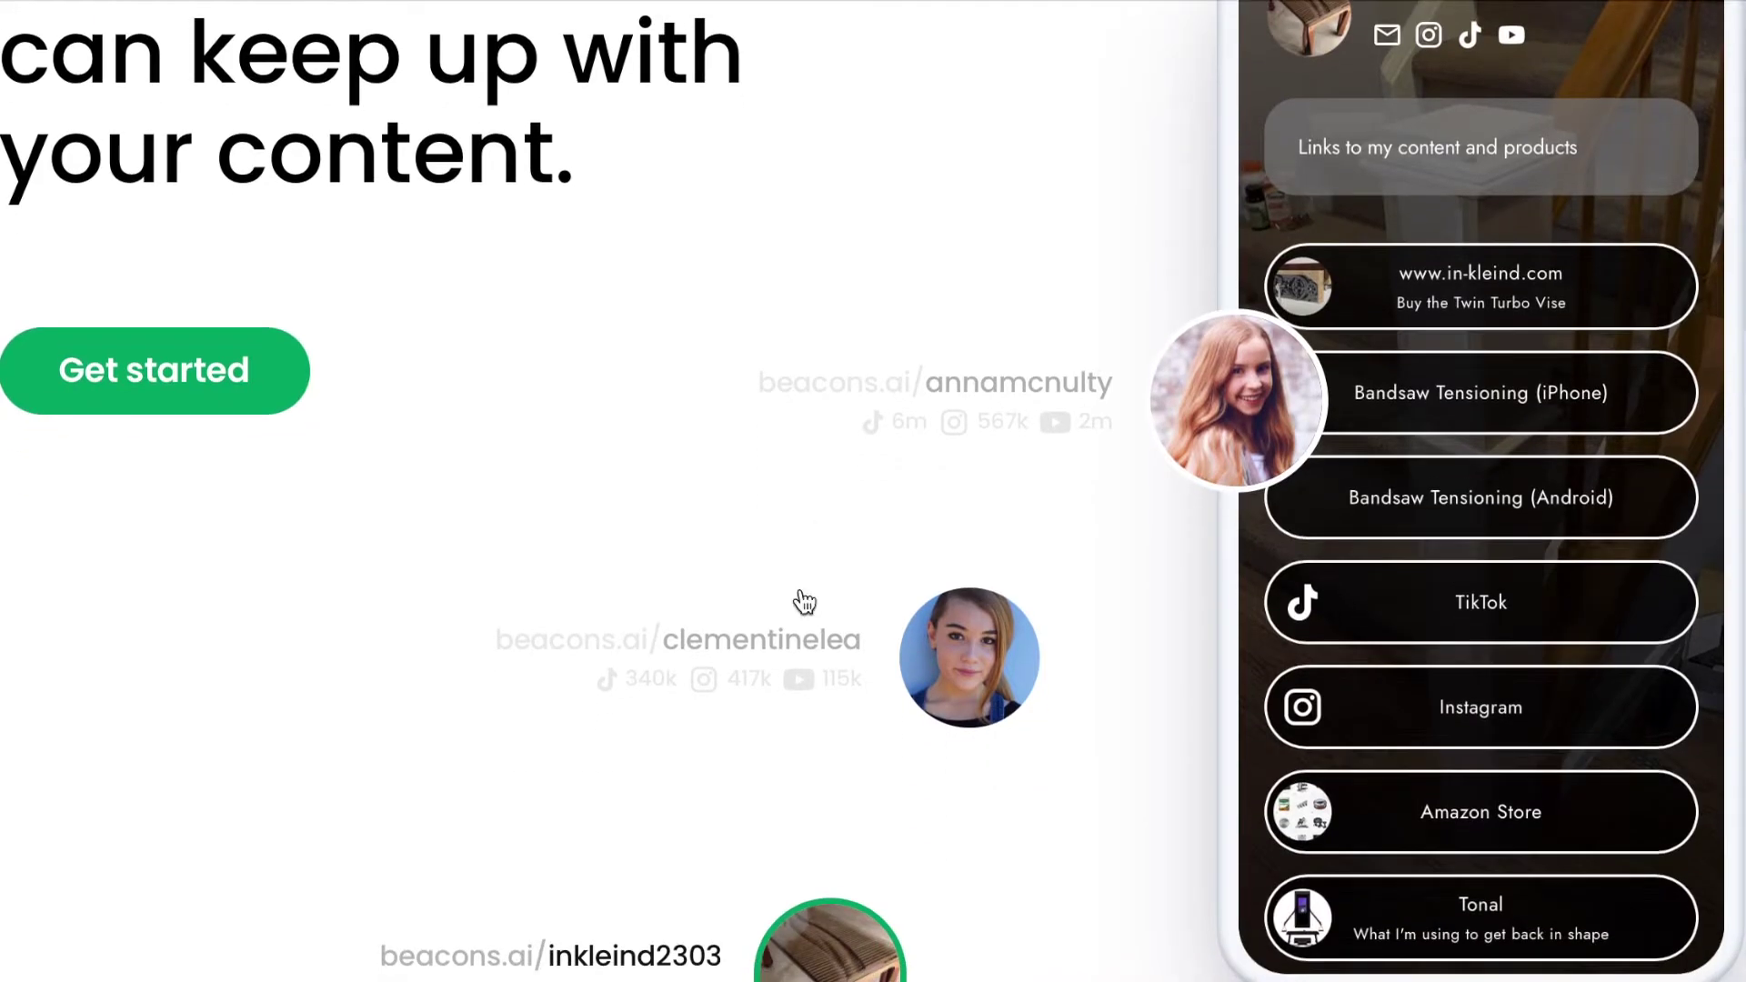
{"action": "scroll", "coordinate": [805, 602], "scroll_direction": "down", "scroll_amount": 11}
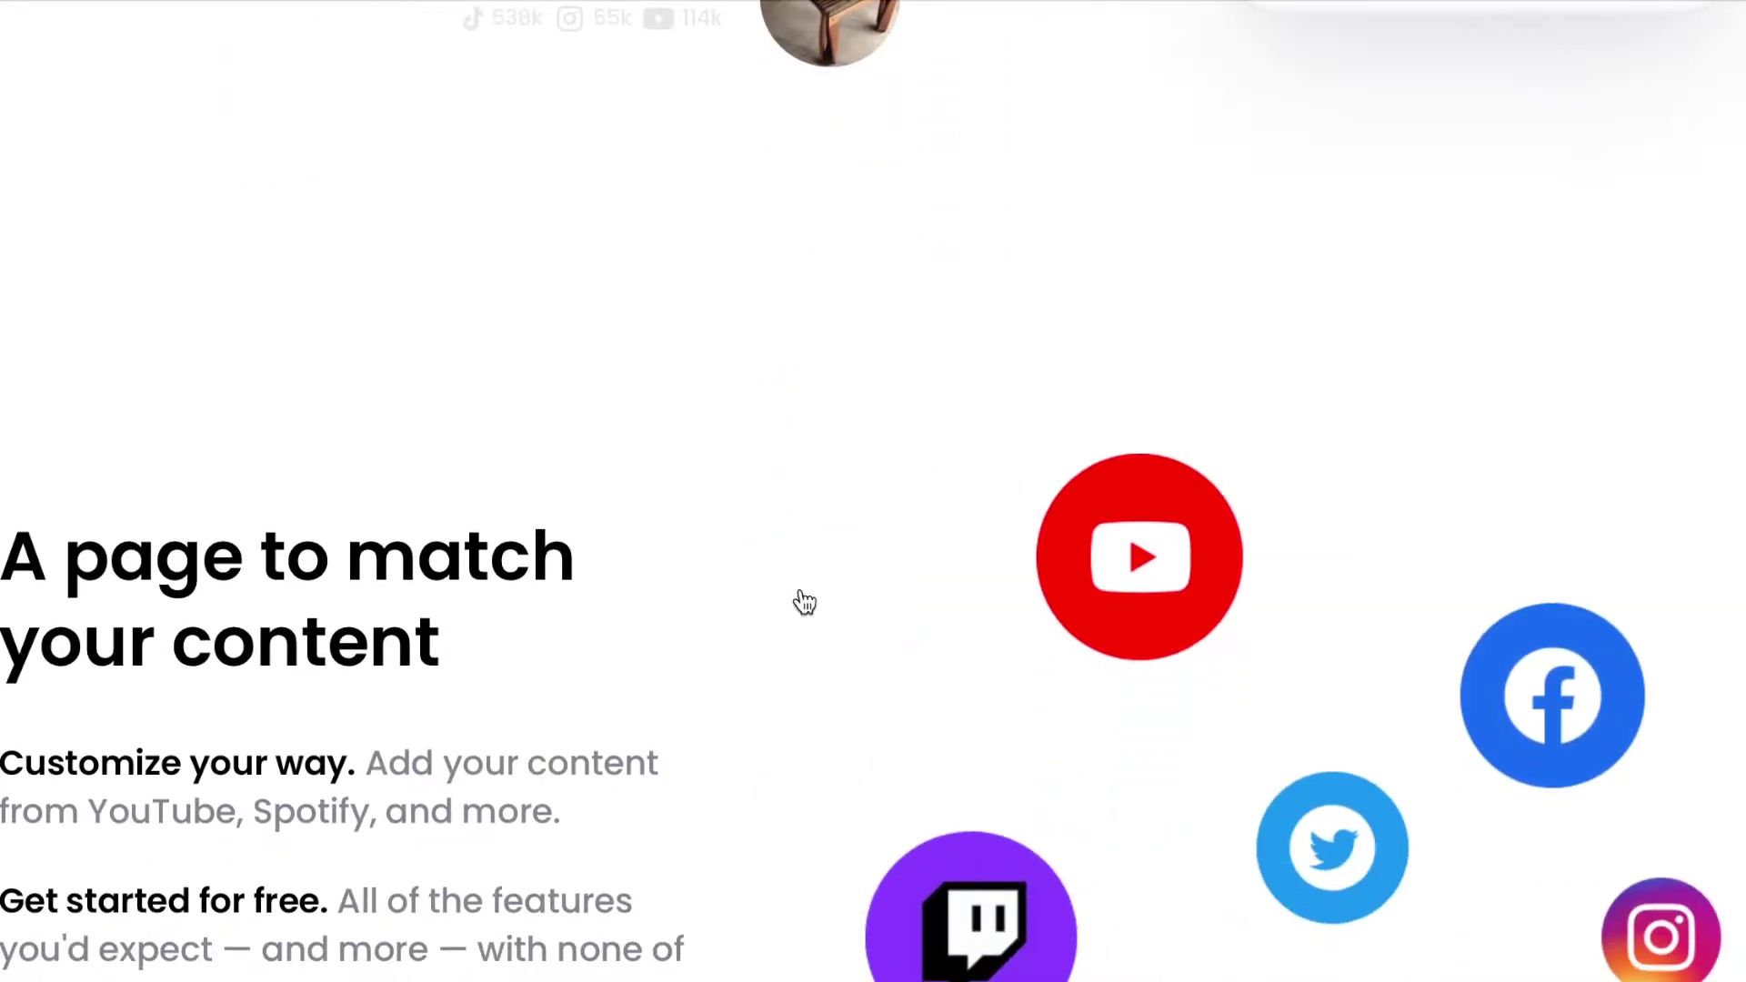
{"action": "scroll", "coordinate": [805, 602], "scroll_direction": "down", "scroll_amount": 4}
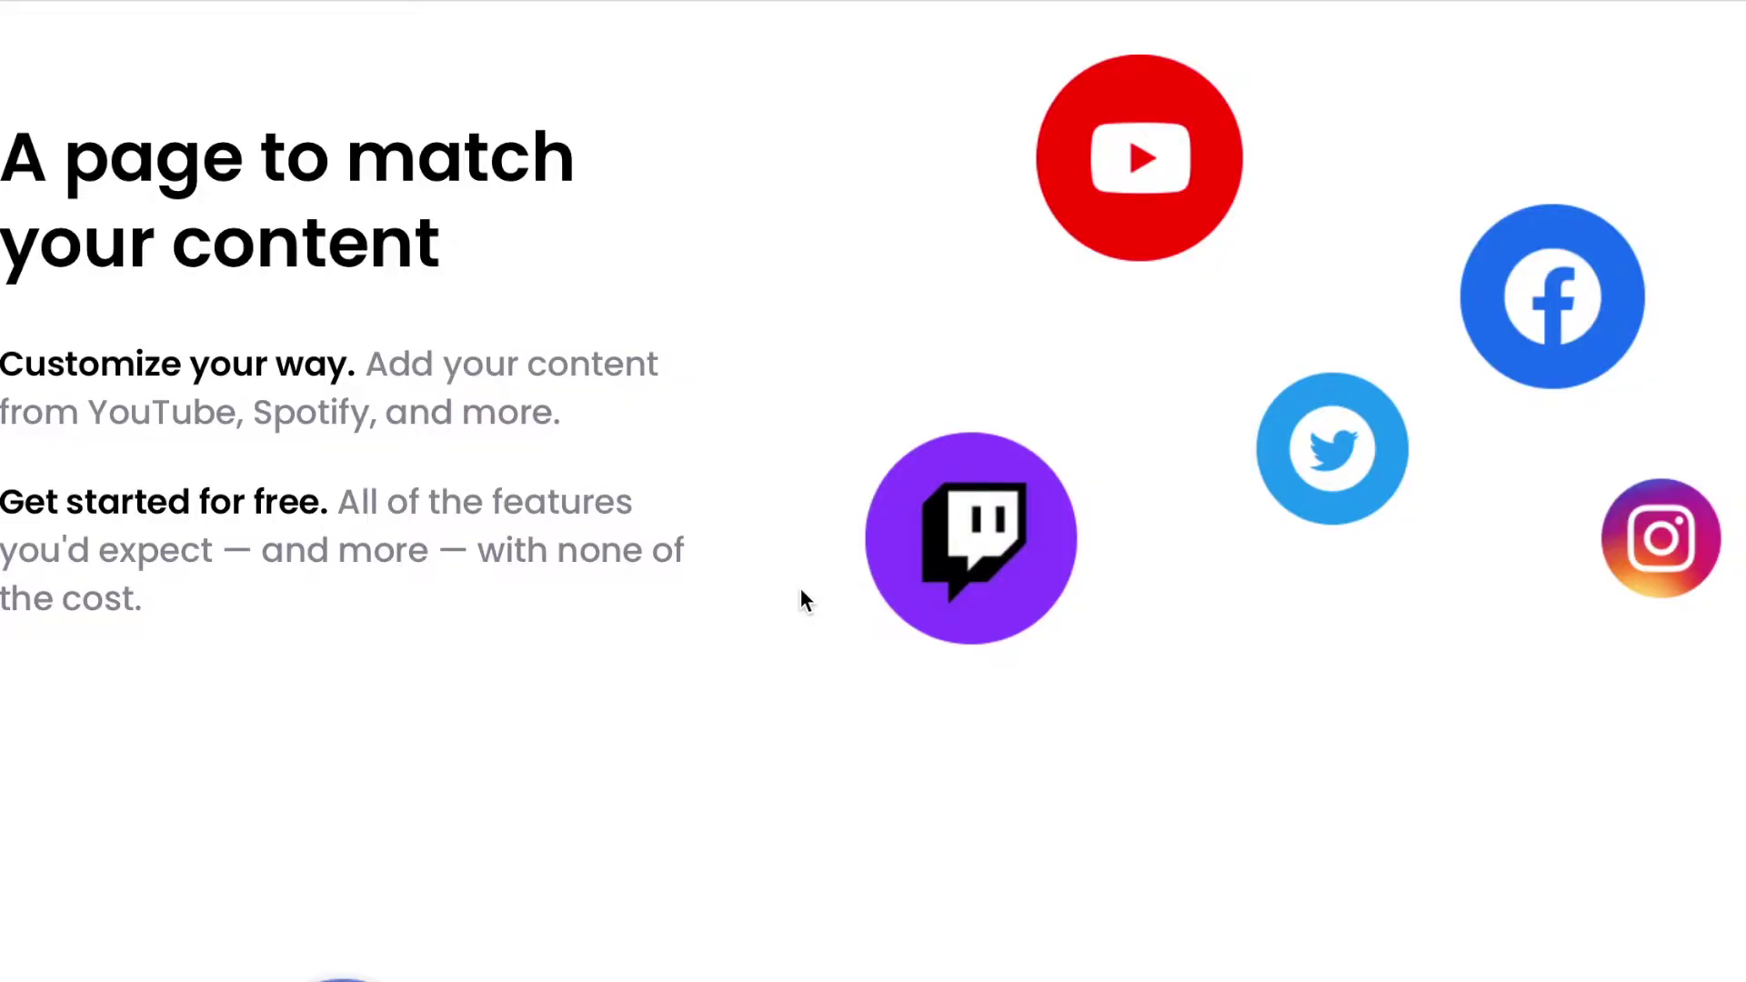
{"action": "scroll", "coordinate": [800, 600], "scroll_direction": "down", "scroll_amount": 8}
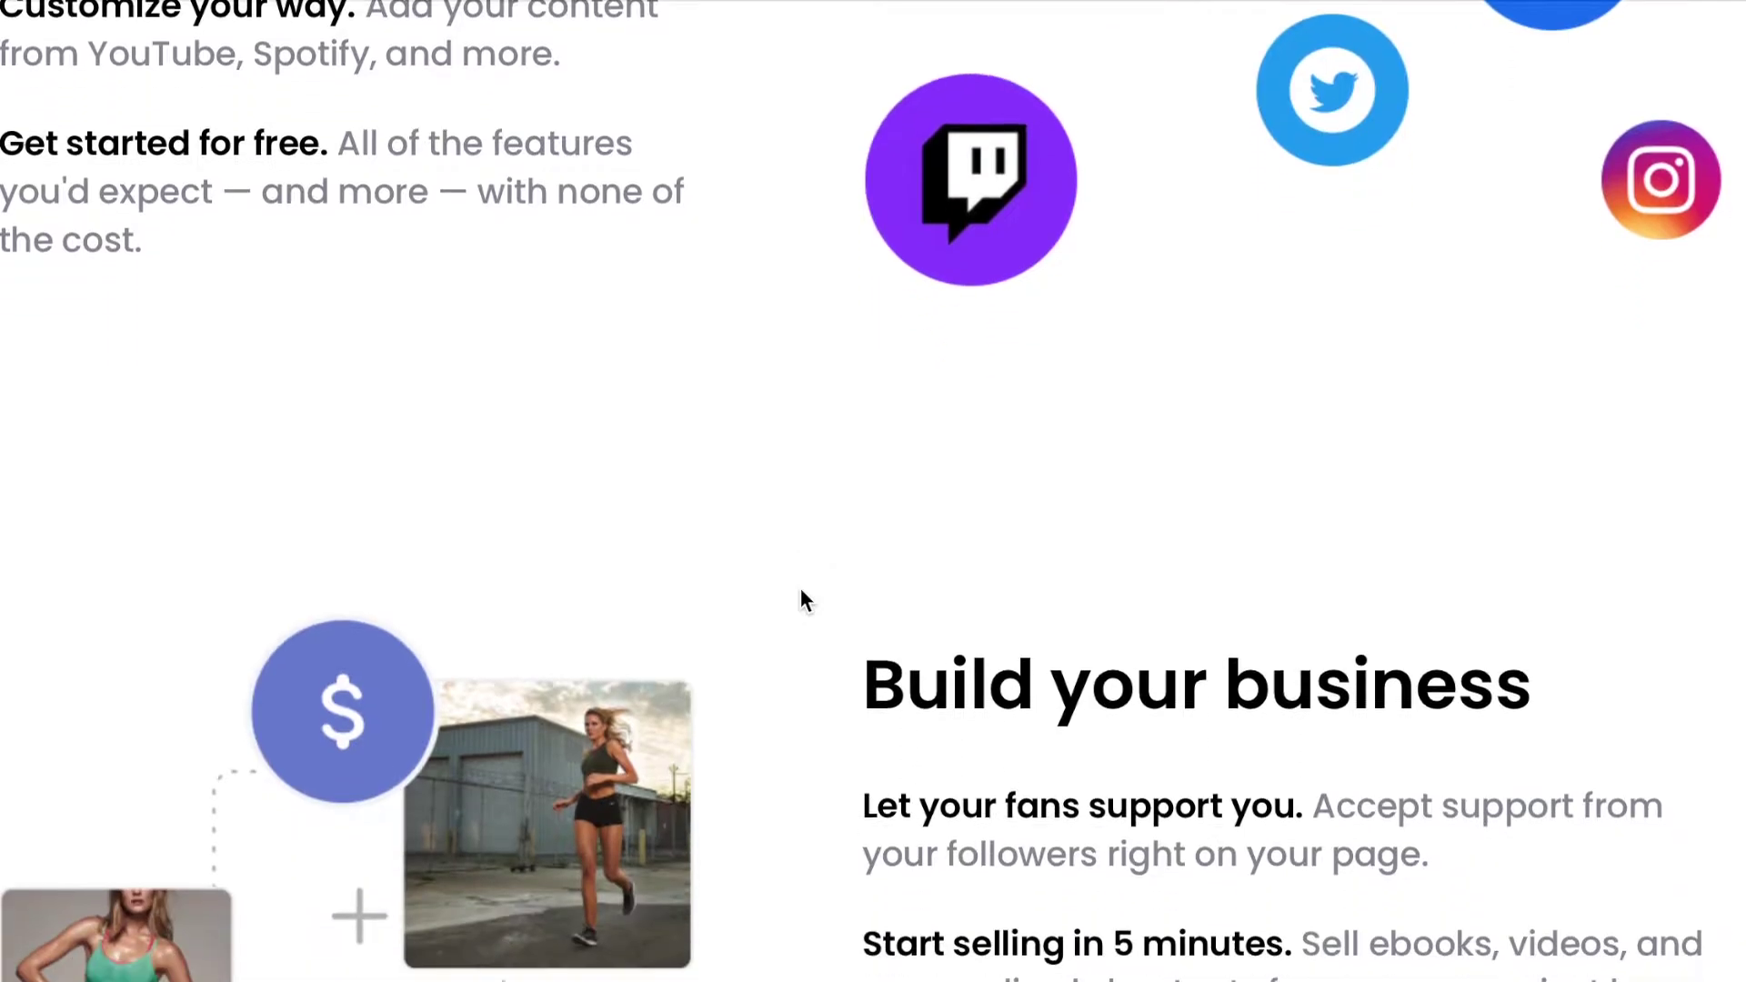
{"action": "scroll", "coordinate": [802, 598], "scroll_direction": "down", "scroll_amount": 2}
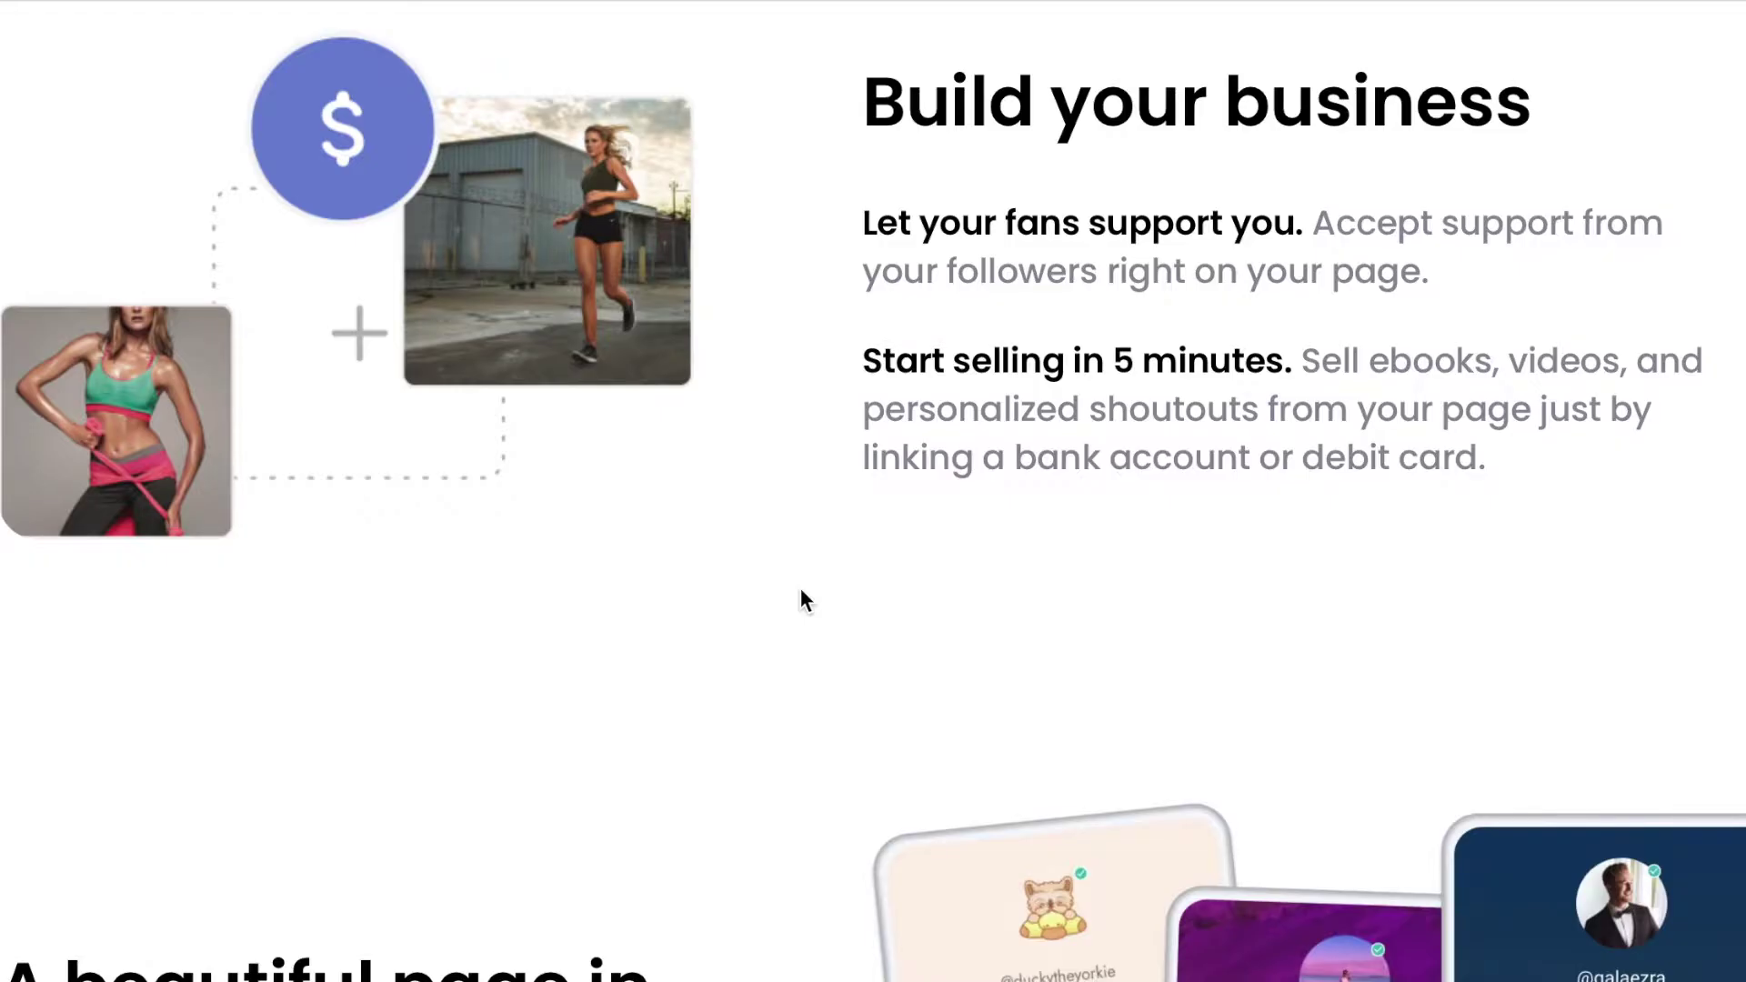
{"action": "scroll", "coordinate": [801, 591], "scroll_direction": "down", "scroll_amount": 6}
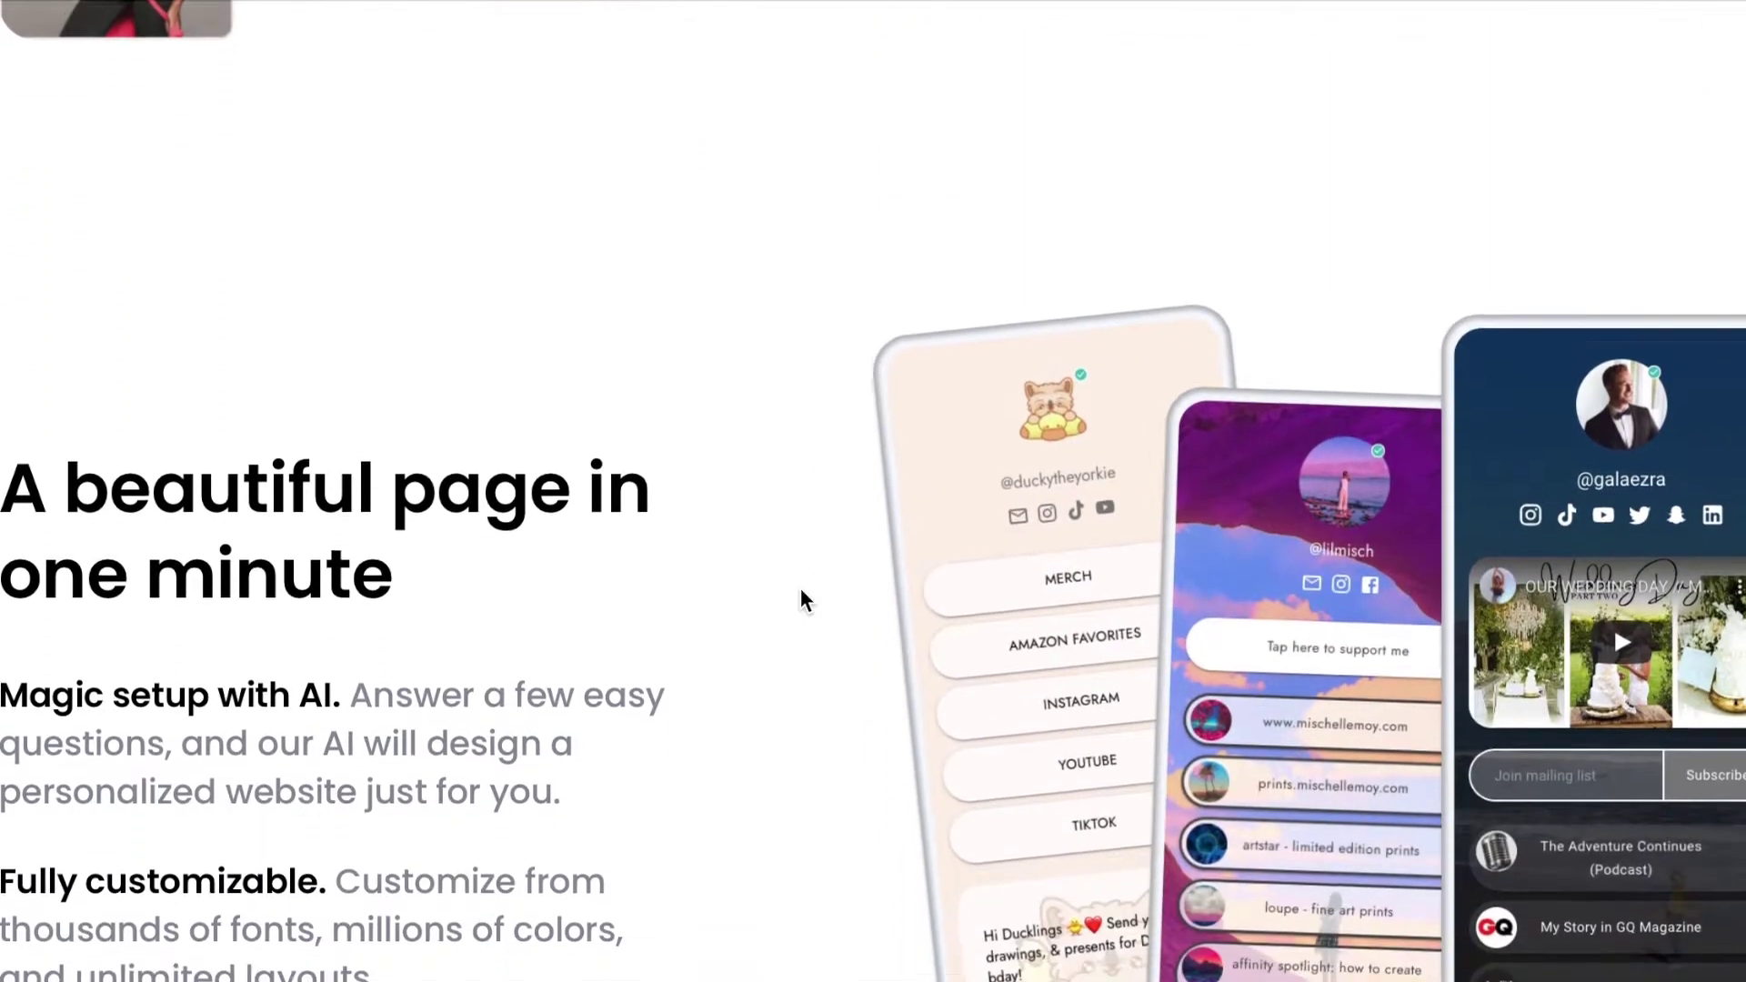
{"action": "scroll", "coordinate": [800, 600], "scroll_direction": "down", "scroll_amount": 2}
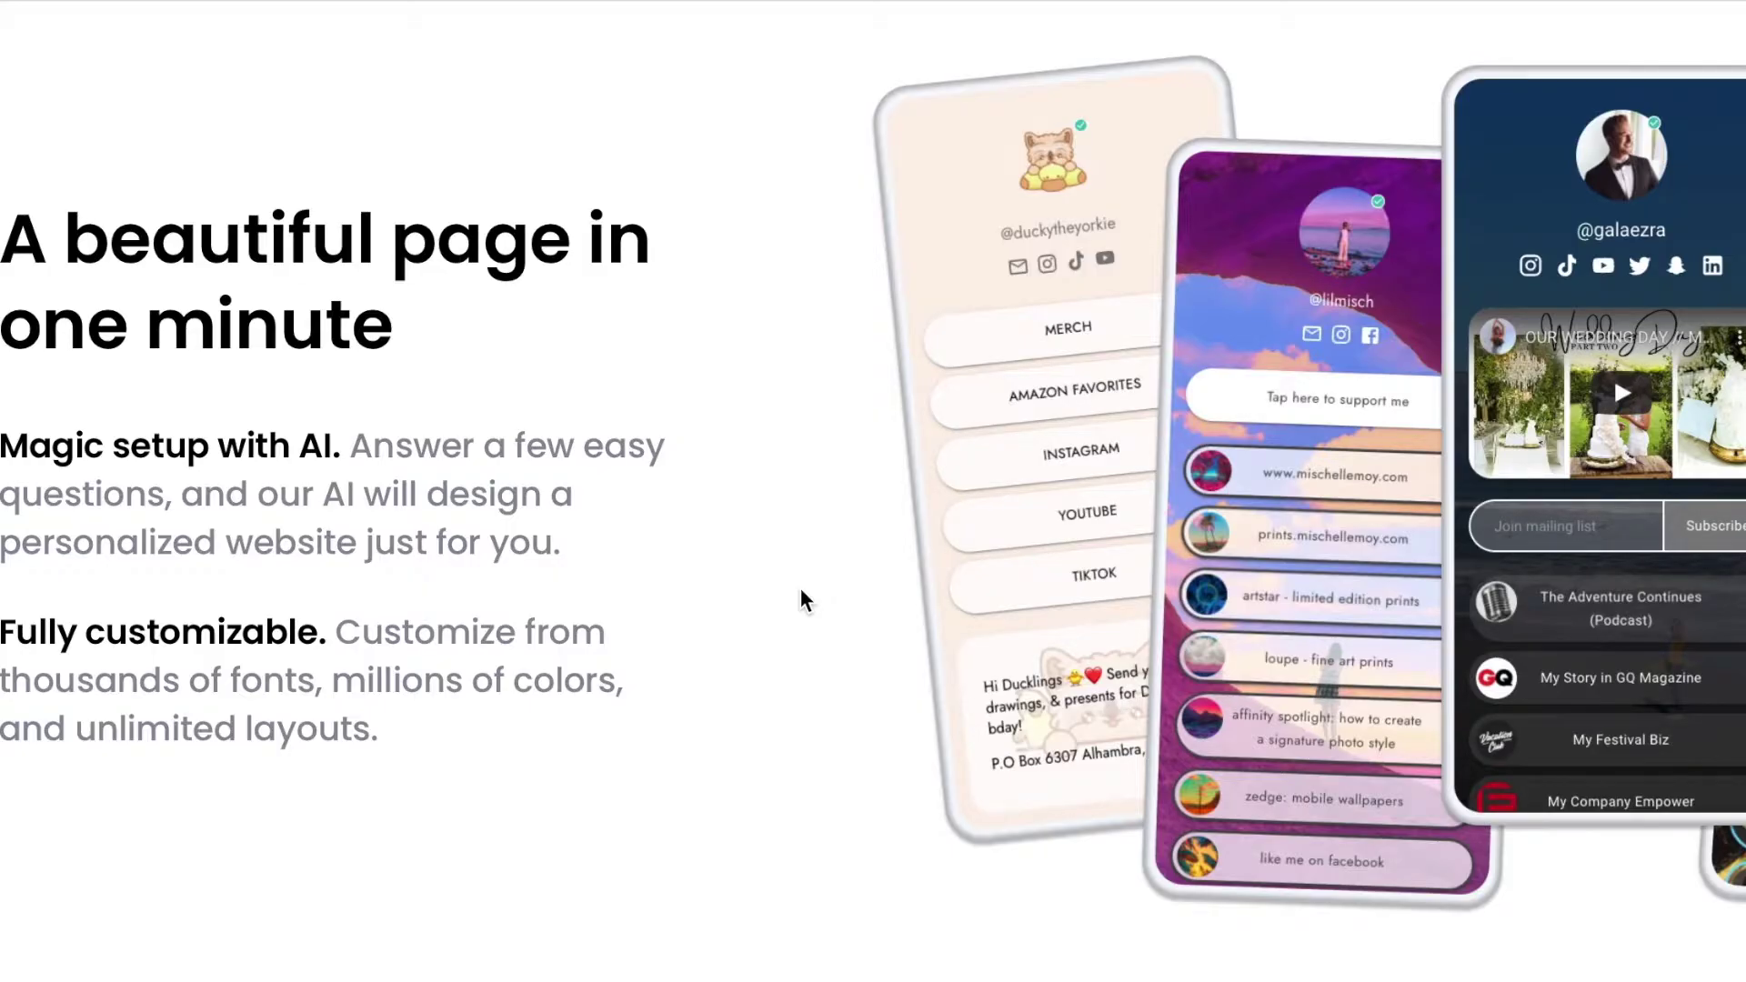
{"action": "scroll", "coordinate": [800, 590], "scroll_direction": "down", "scroll_amount": 3}
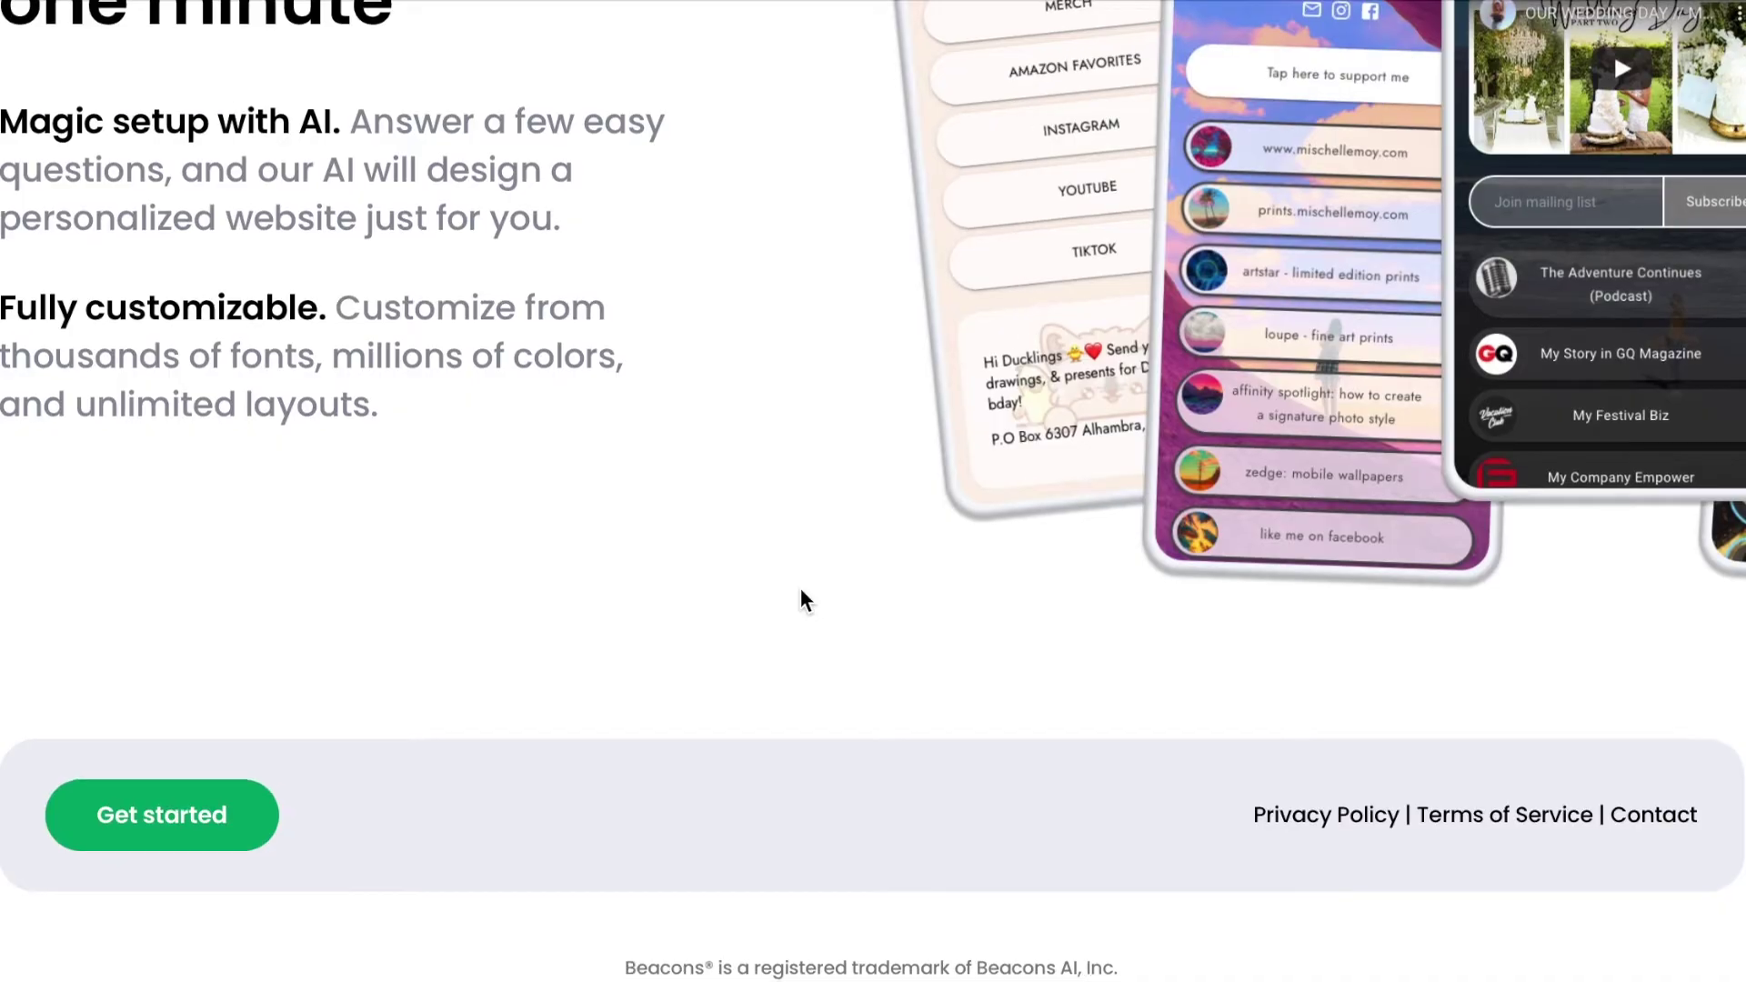
{"action": "scroll", "coordinate": [800, 587], "scroll_direction": "up", "scroll_amount": 15}
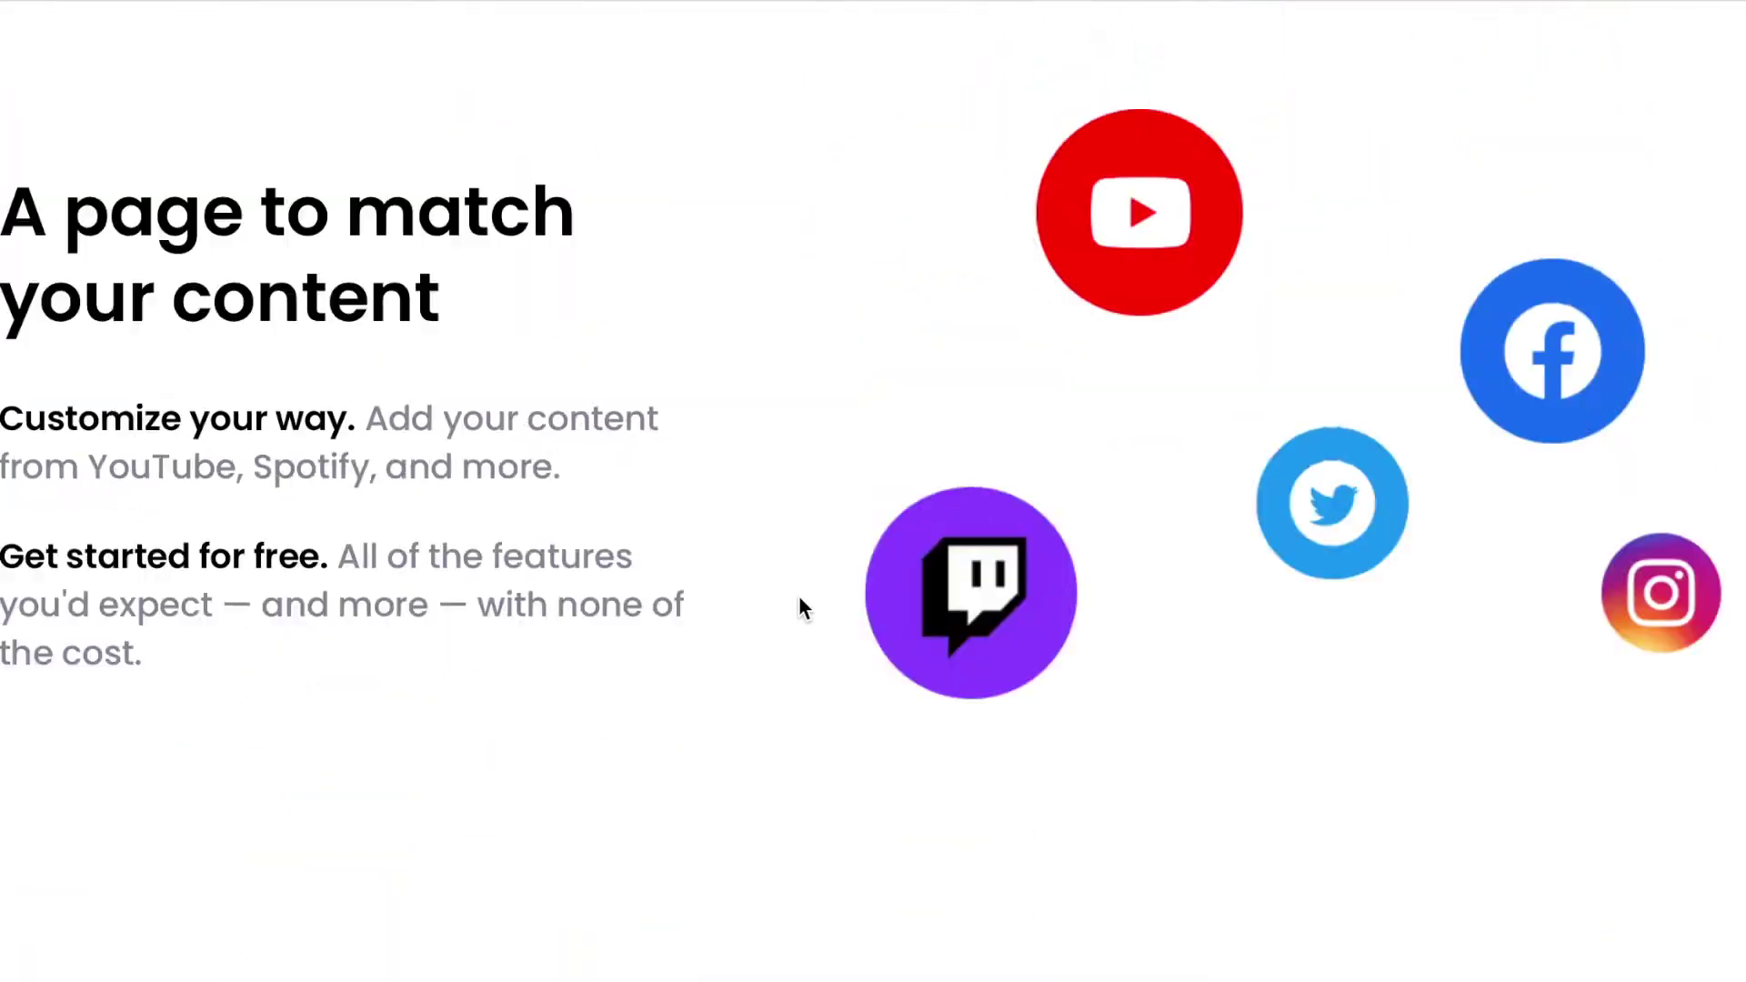
{"action": "scroll", "coordinate": [799, 599], "scroll_direction": "up", "scroll_amount": 3}
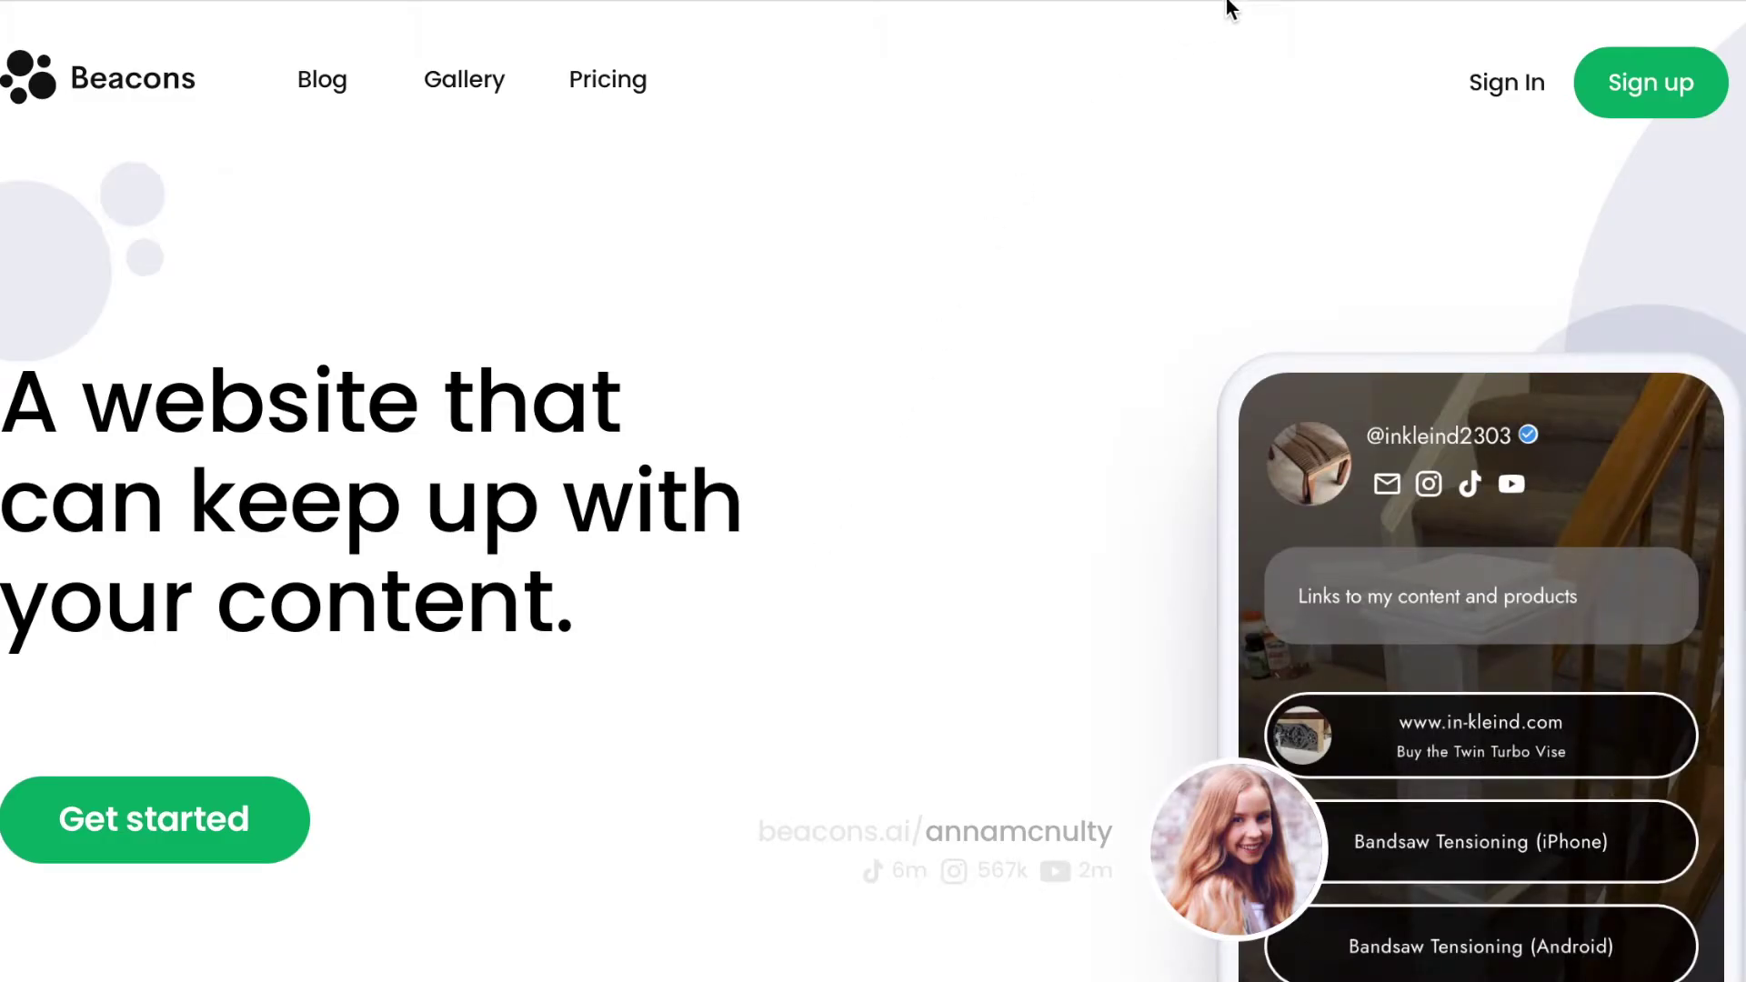
Switch back to the already-open Beacons tab showing the example creator's link page.
{"action": "key", "text": "super+l"}
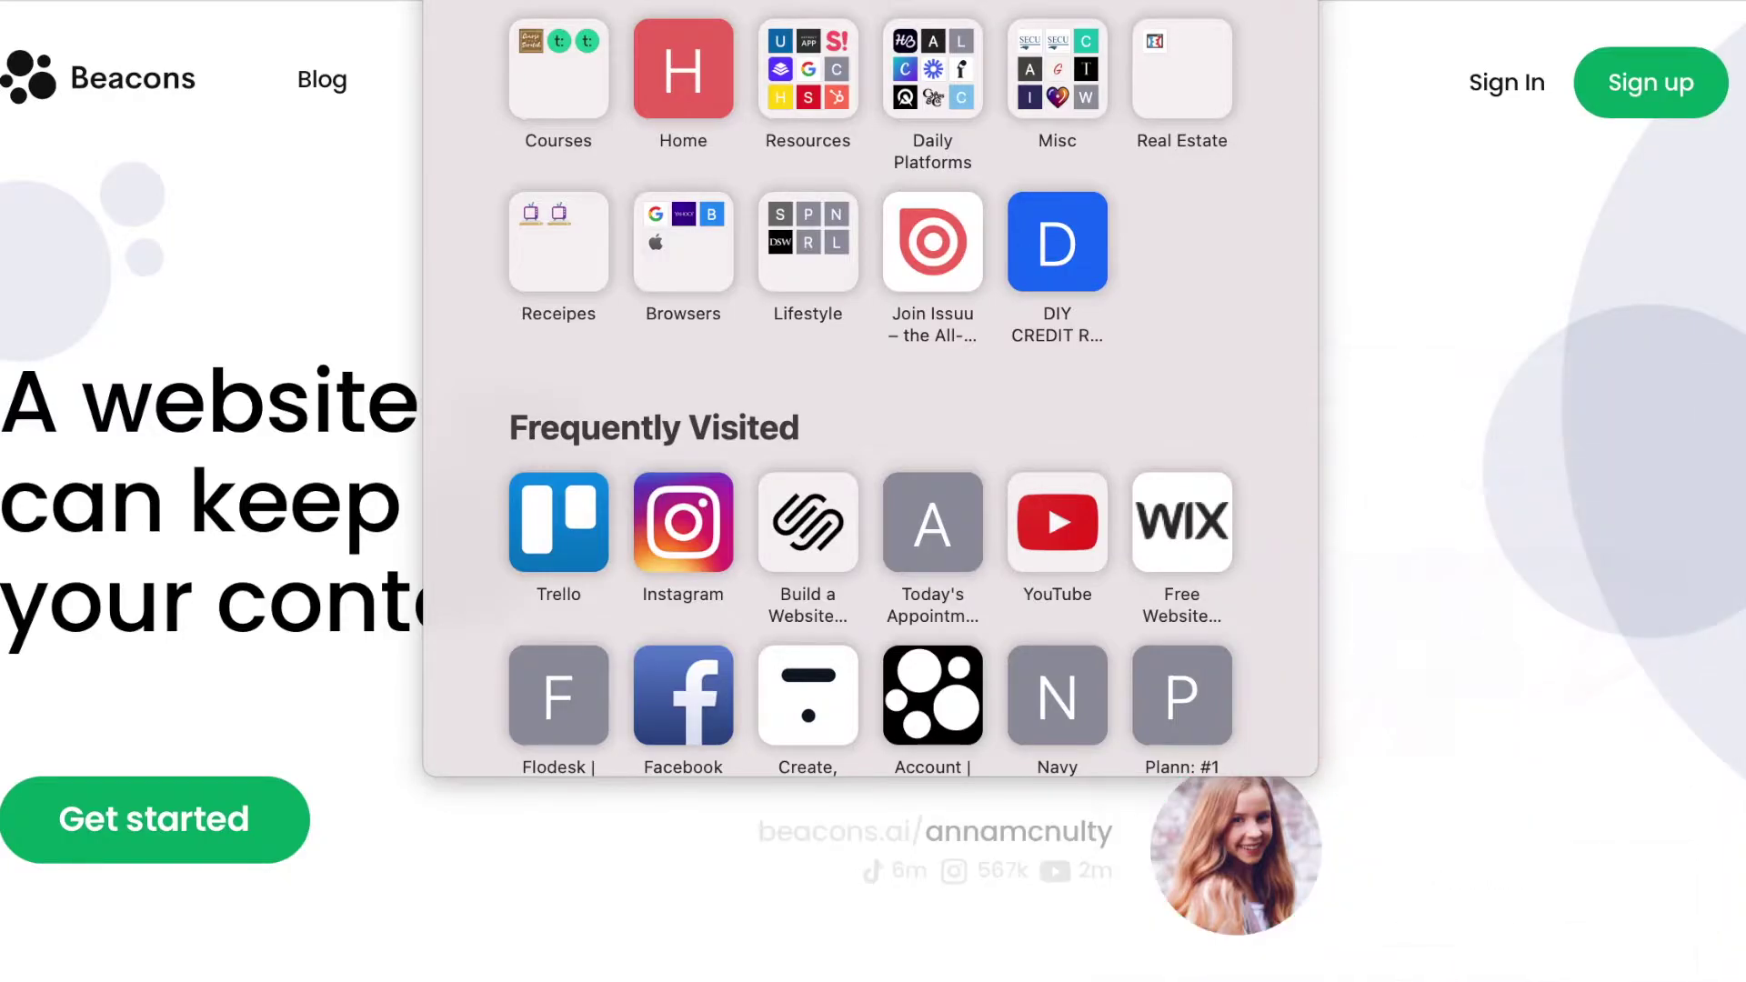
{"action": "type", "text": "beacon"}
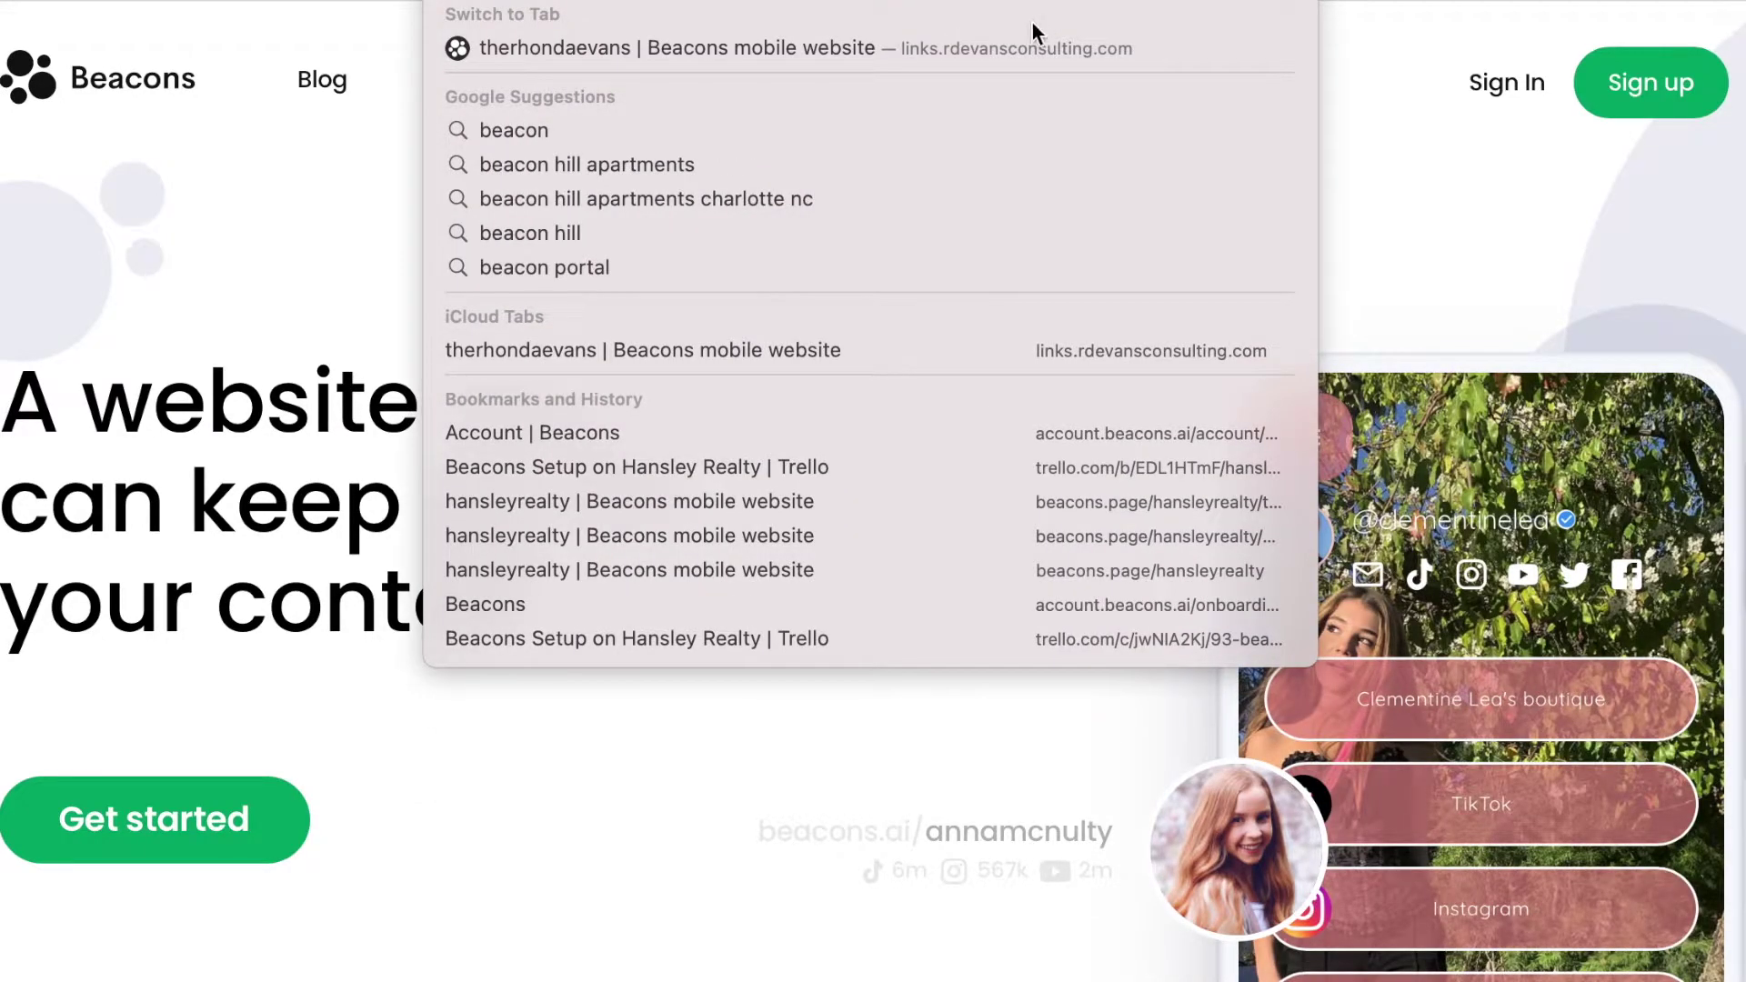
{"action": "left_click", "coordinate": [1026, 52]}
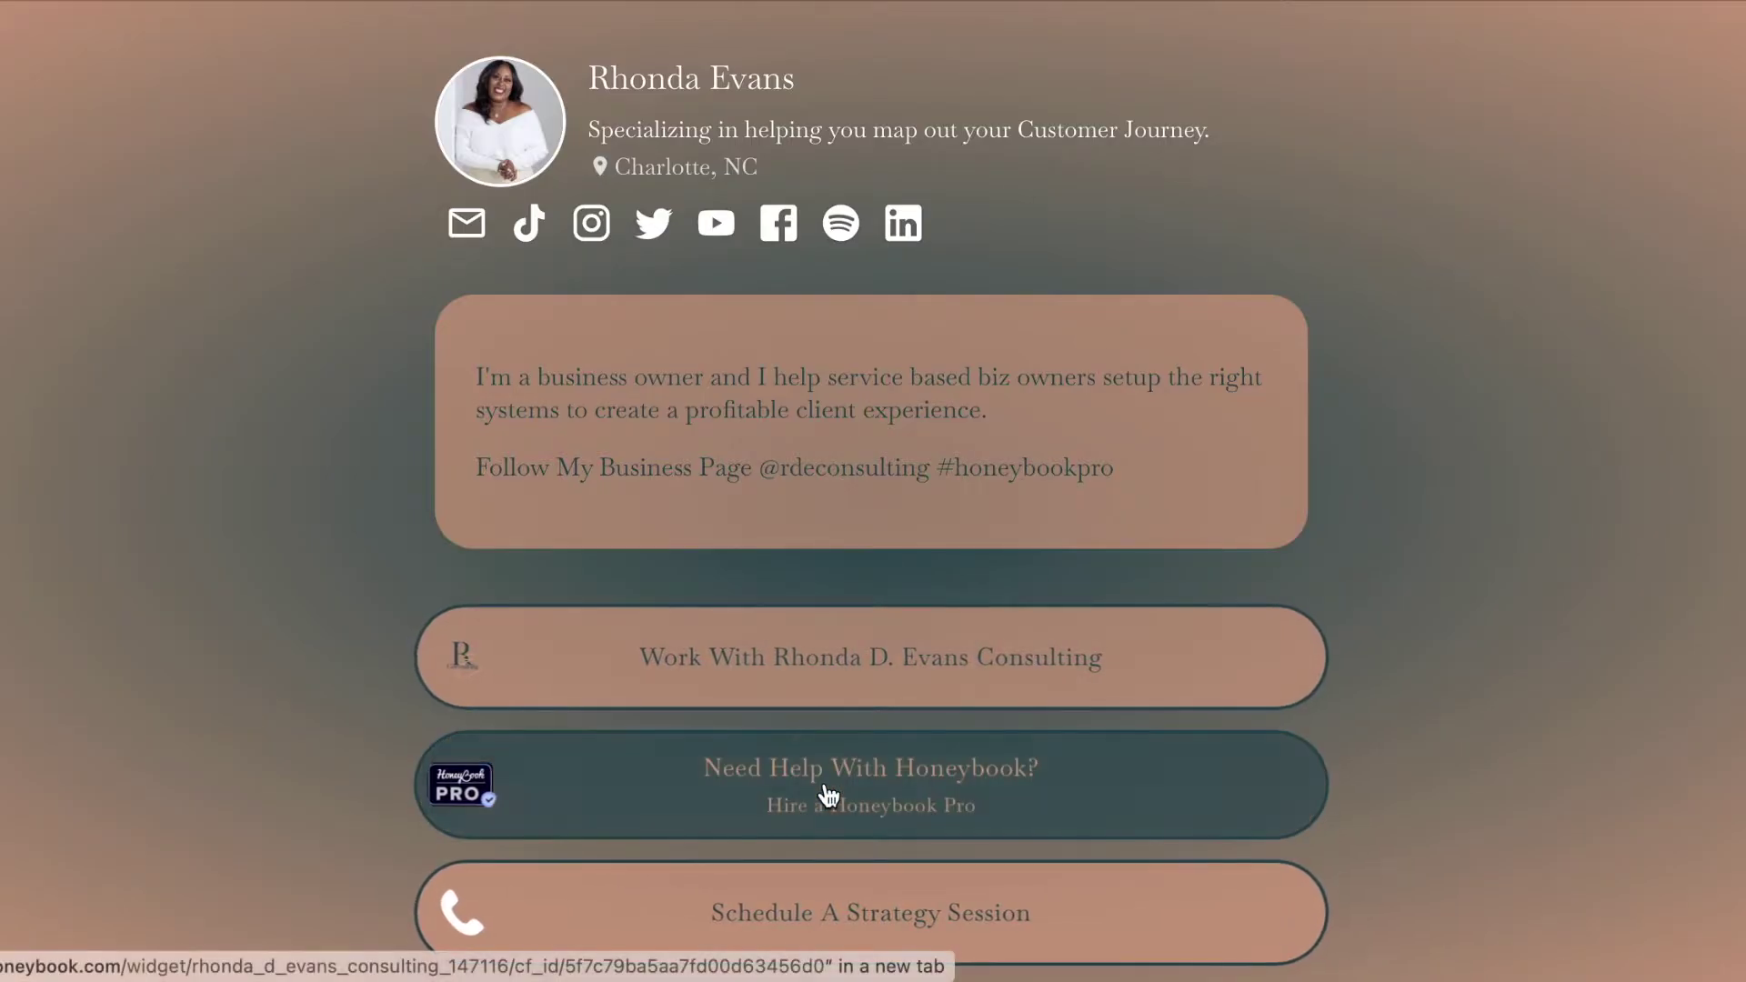
Choose 'Make your own page like this for free using Beacons' to reach the $20-credit signup.
{"action": "scroll", "coordinate": [822, 798], "scroll_direction": "down", "scroll_amount": 8}
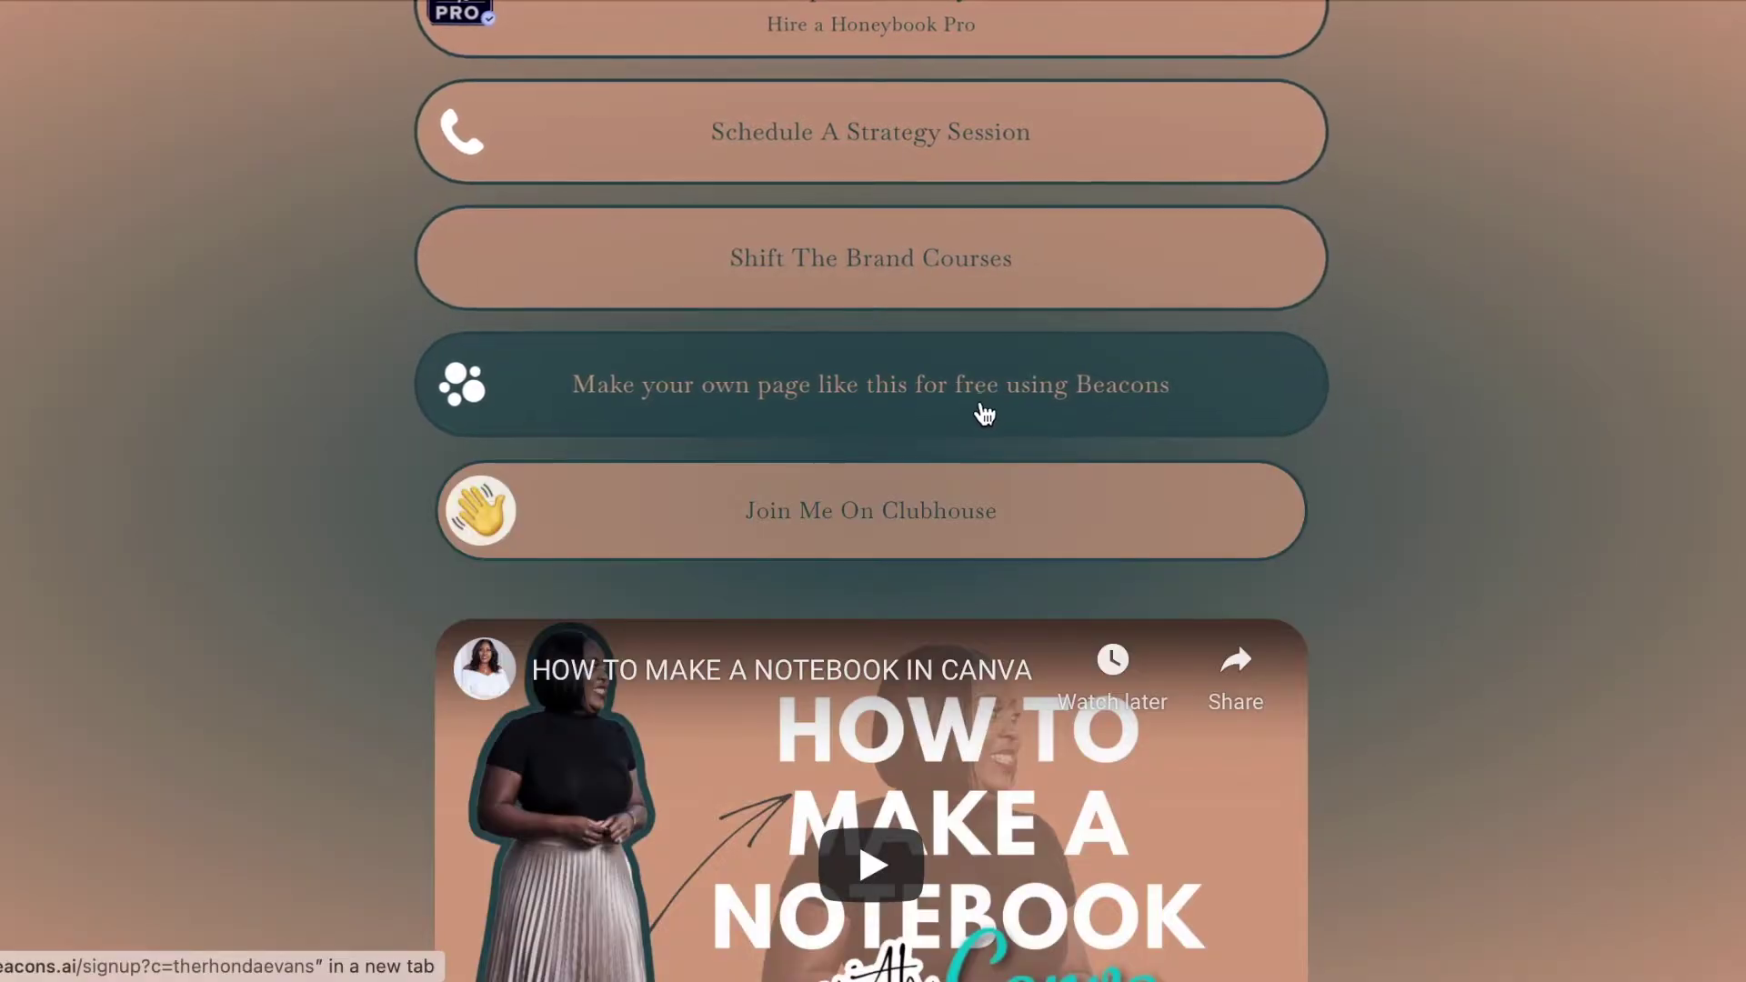
{"action": "left_click", "coordinate": [609, 439]}
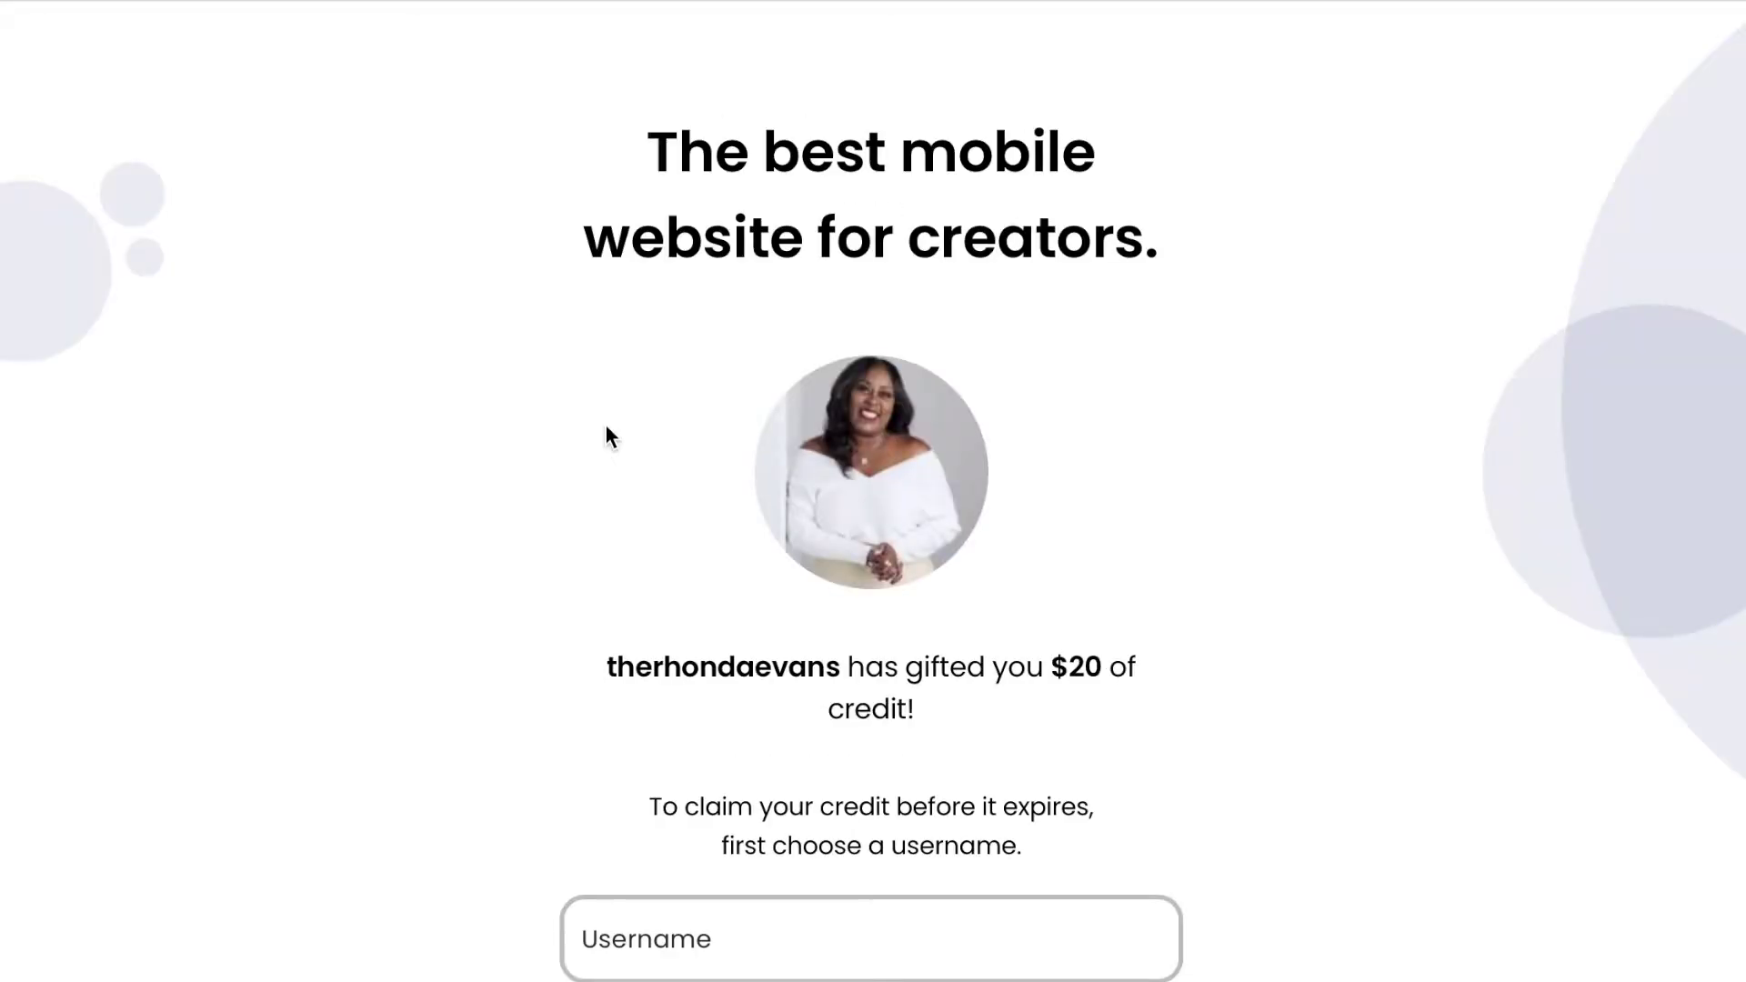
{"action": "scroll", "coordinate": [606, 426], "scroll_direction": "down", "scroll_amount": 3}
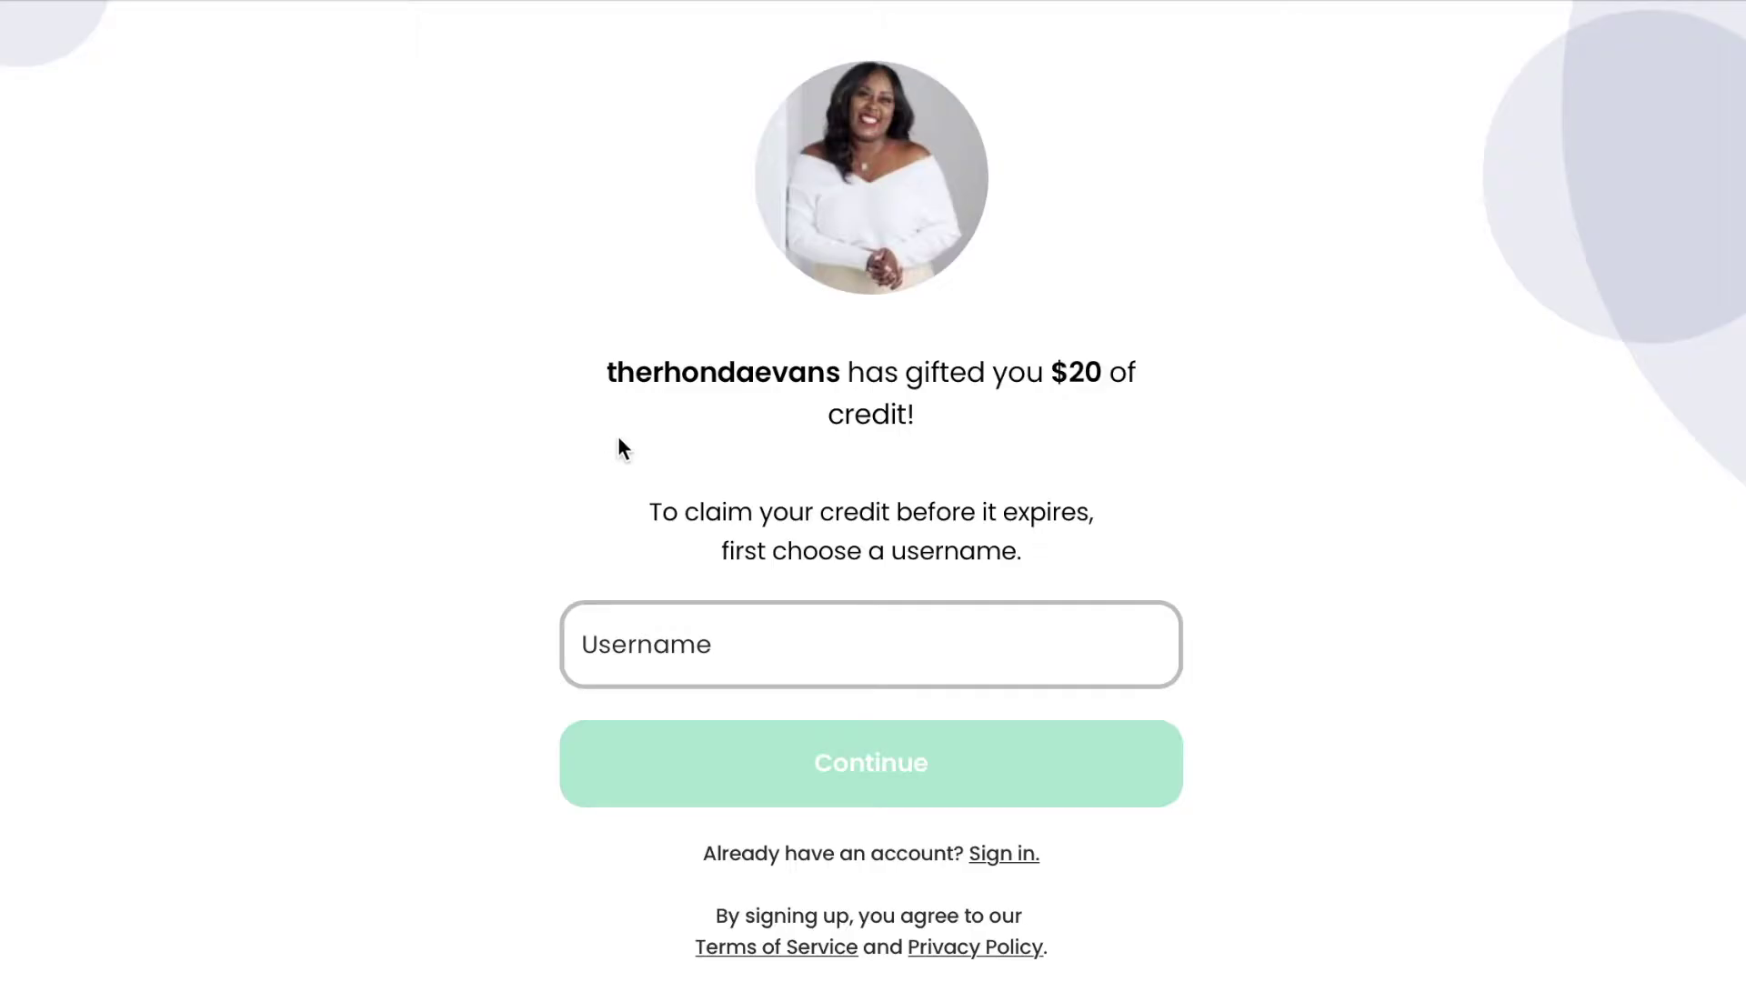
Enter the username TheConnectionGuru, fixing the typo and removing the spaces, and submit it.
{"action": "left_click", "coordinate": [672, 643]}
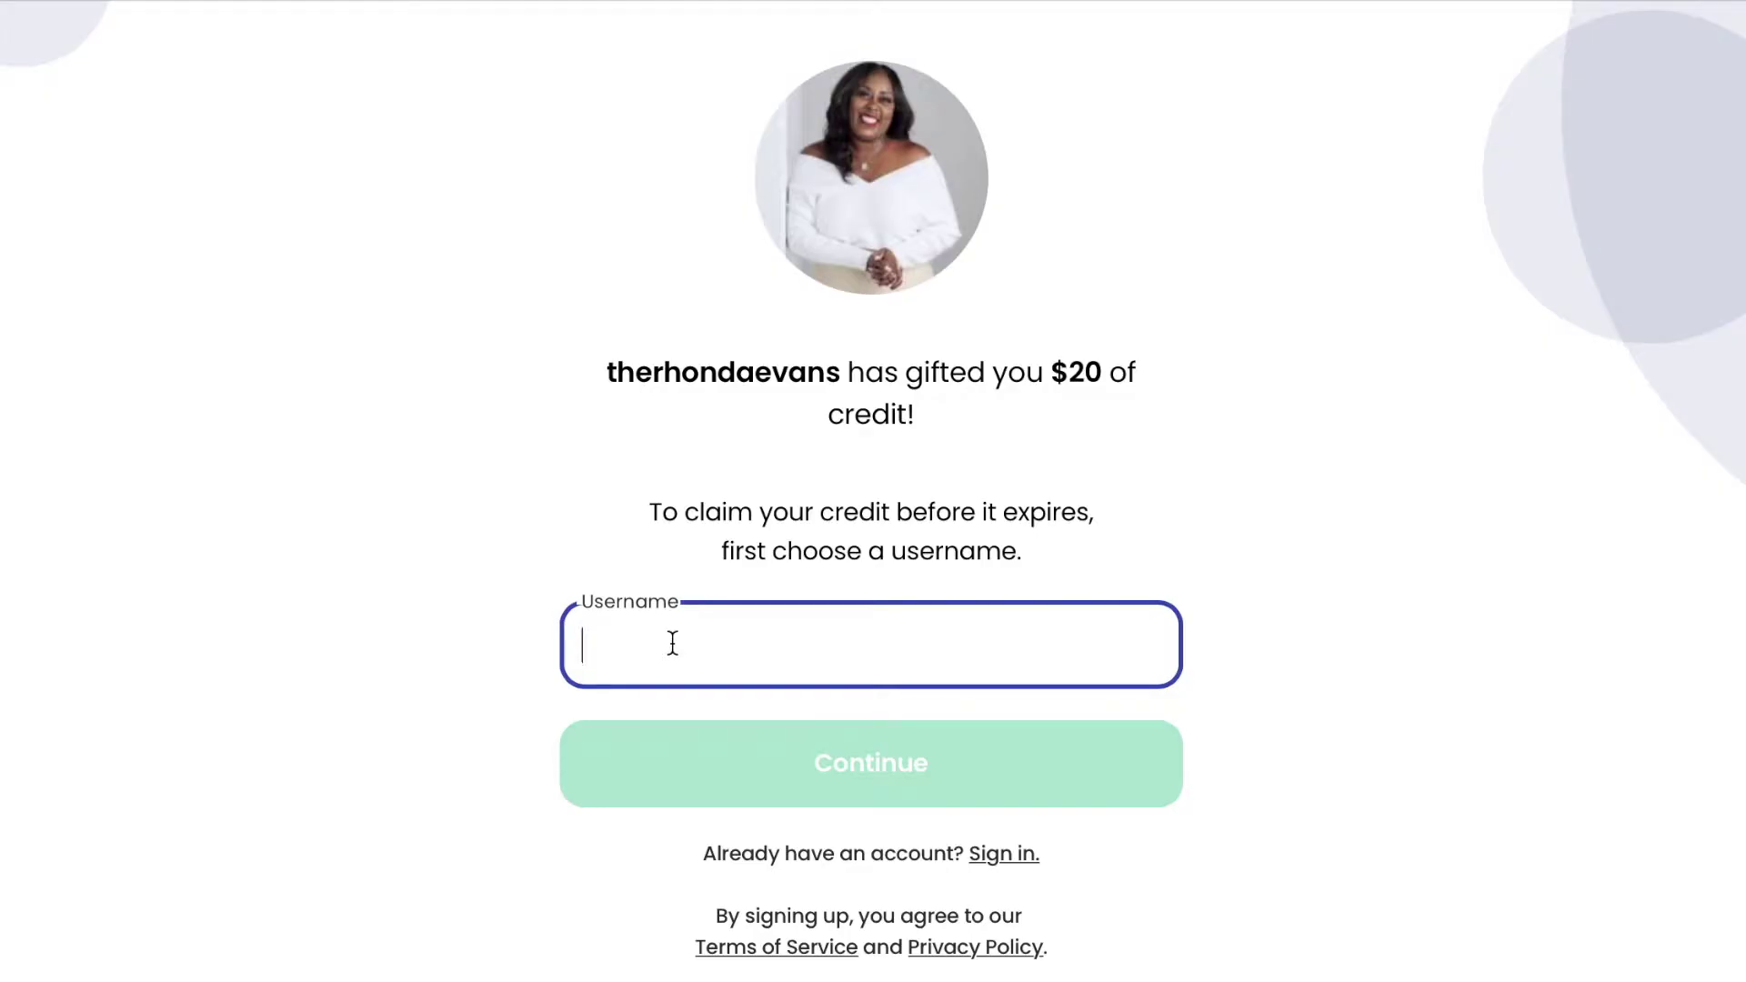
{"action": "type", "text": "TheConne"}
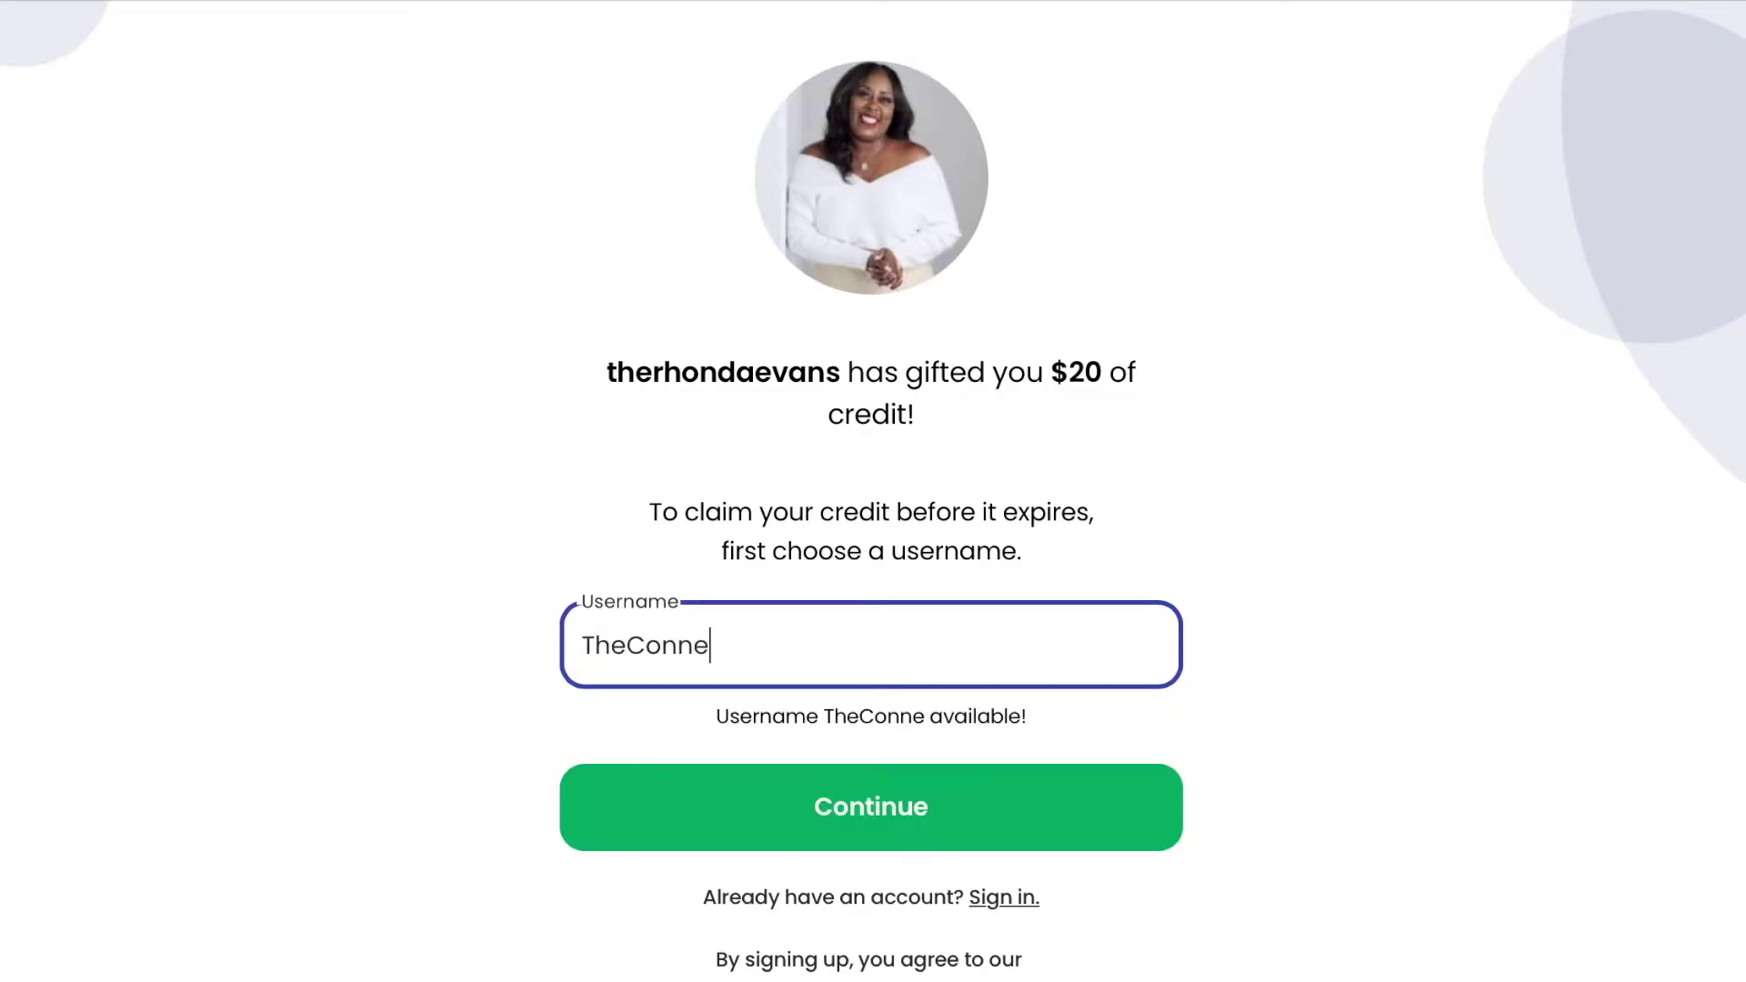
{"action": "type", "text": "cetio"}
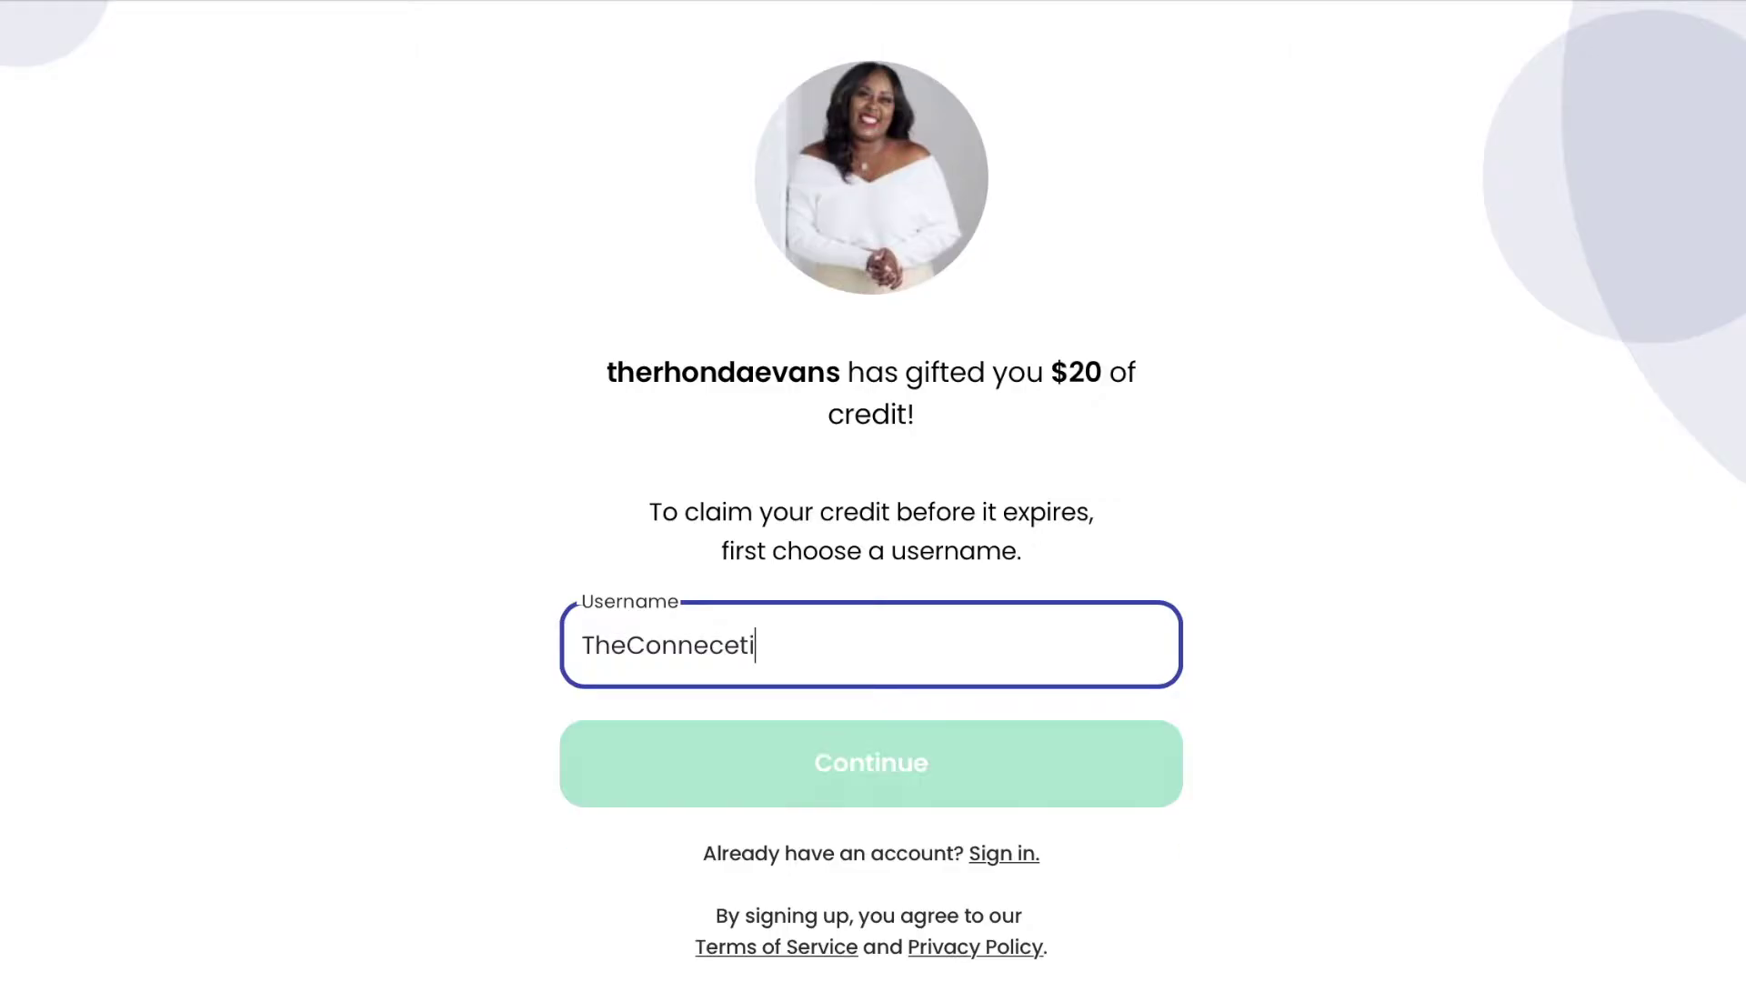
{"action": "key", "text": "BackSpace"}
{"action": "key", "text": "BackSpace"}
{"action": "key", "text": "BackSpace"}
{"action": "key", "text": "BackSpace"}
{"action": "key", "text": "BackSpace"}
{"action": "key", "text": "BackSpace"}
{"action": "key", "text": "BackSpace"}
{"action": "key", "text": "BackSpace"}
{"action": "key", "text": "BackSpace"}
{"action": "key", "text": "BackSpace"}
{"action": "type", "text": "Conn"}
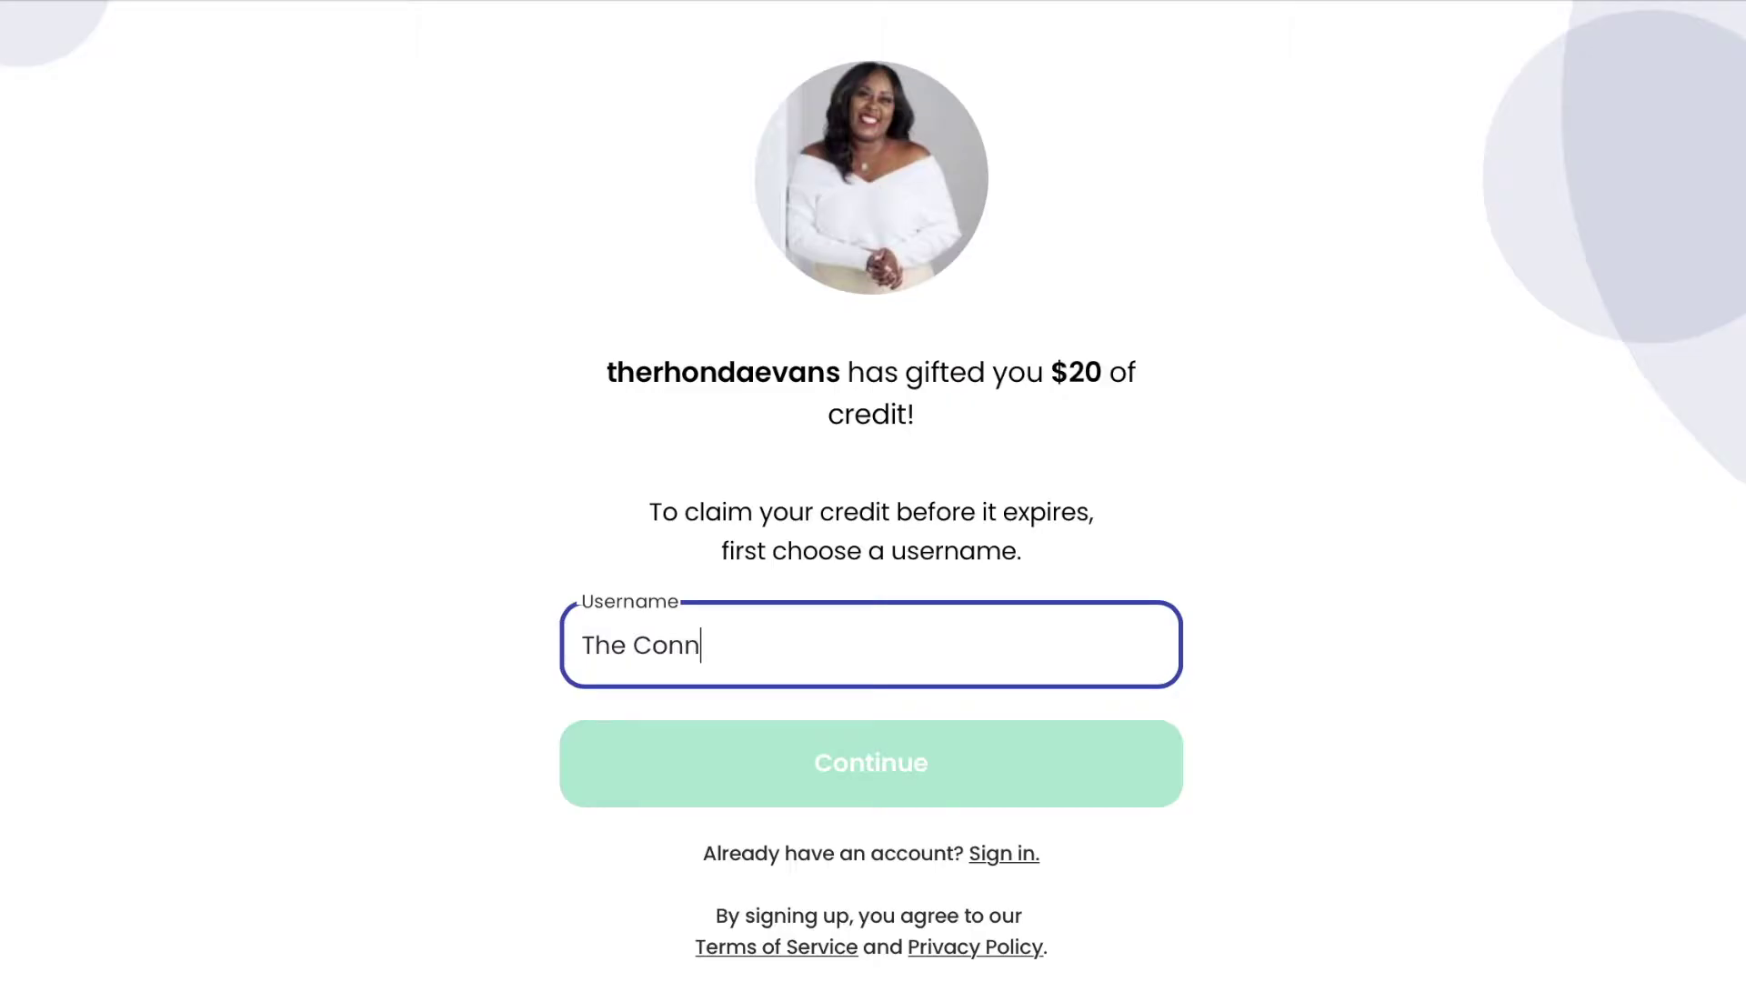
{"action": "type", "text": "ection Gur"}
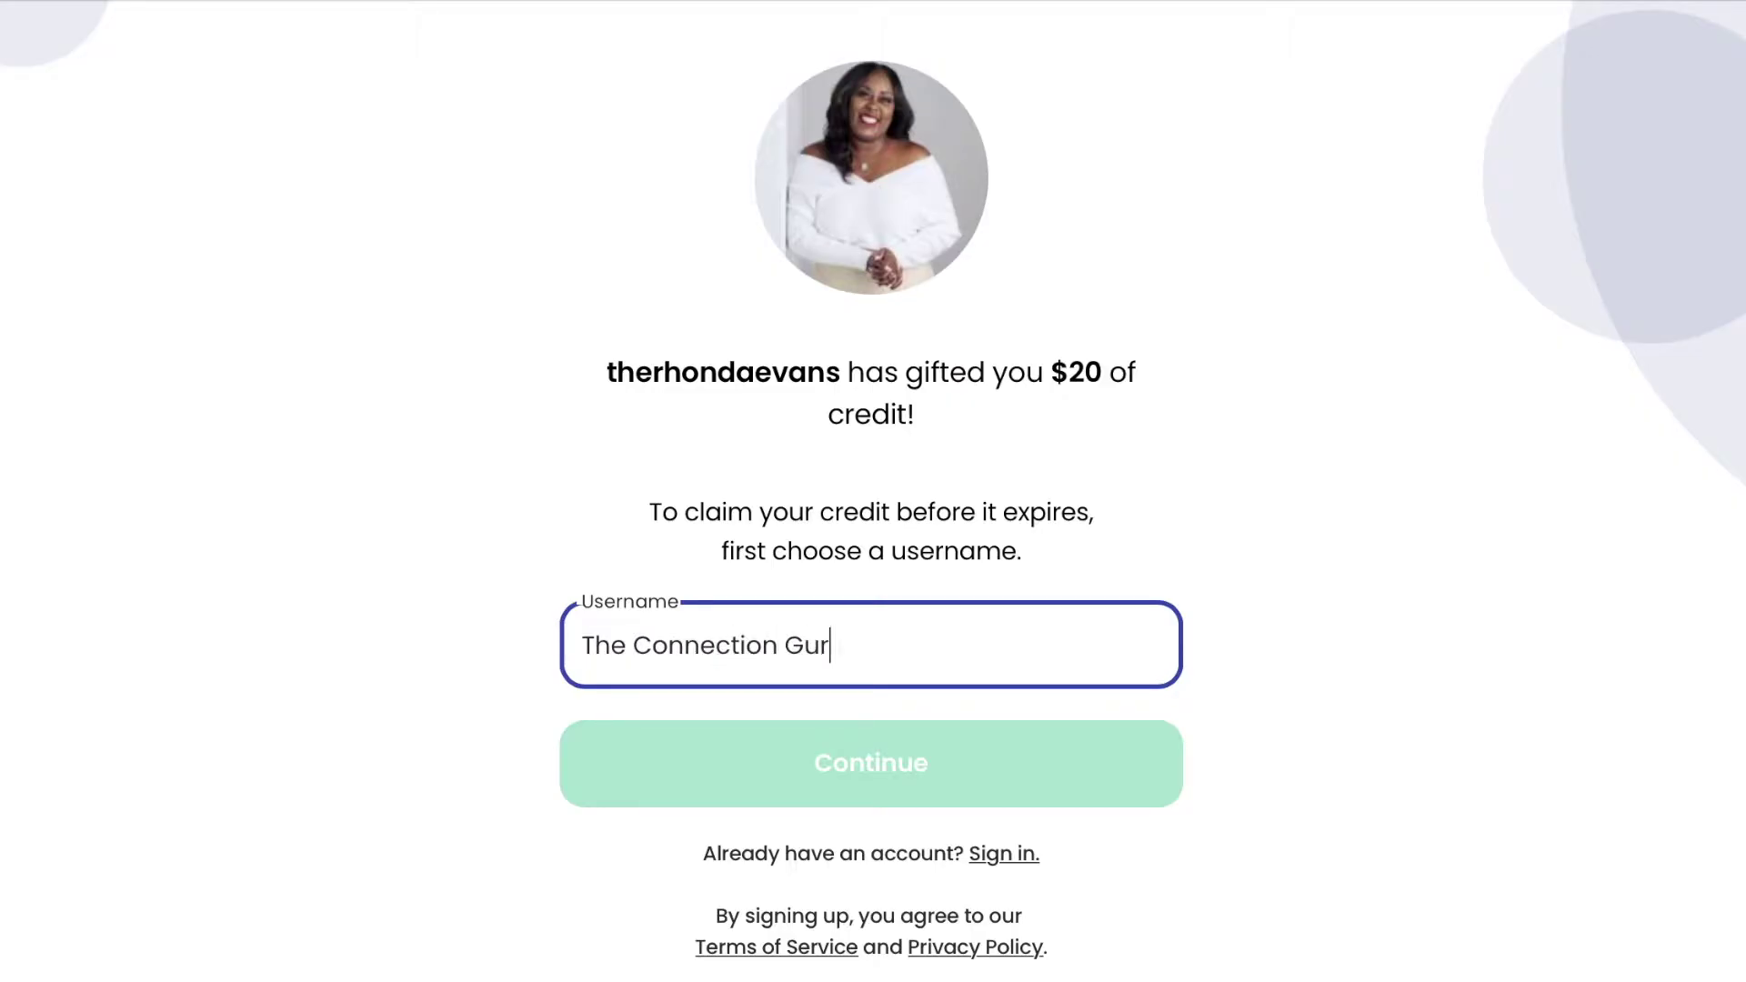
{"action": "type", "text": "u"}
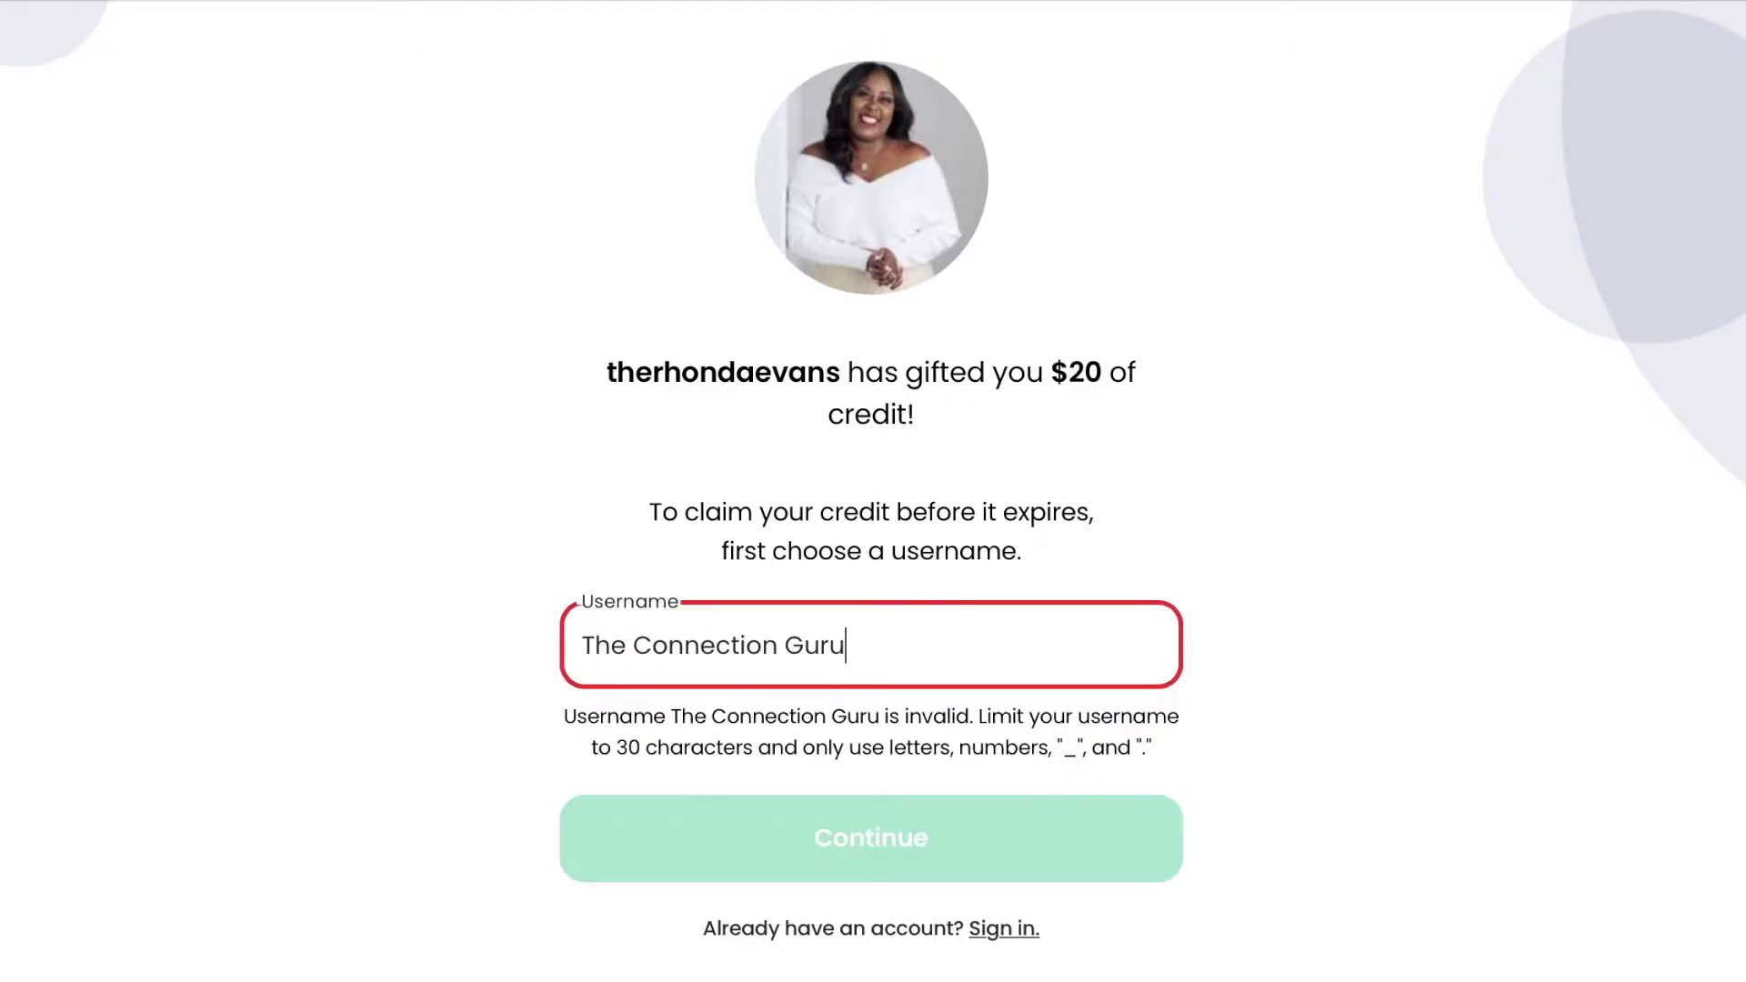
{"action": "left_click", "coordinate": [631, 645]}
{"action": "key", "text": "BackSpace"}
{"action": "left_click", "coordinate": [775, 646]}
{"action": "key", "text": "BackSpace"}
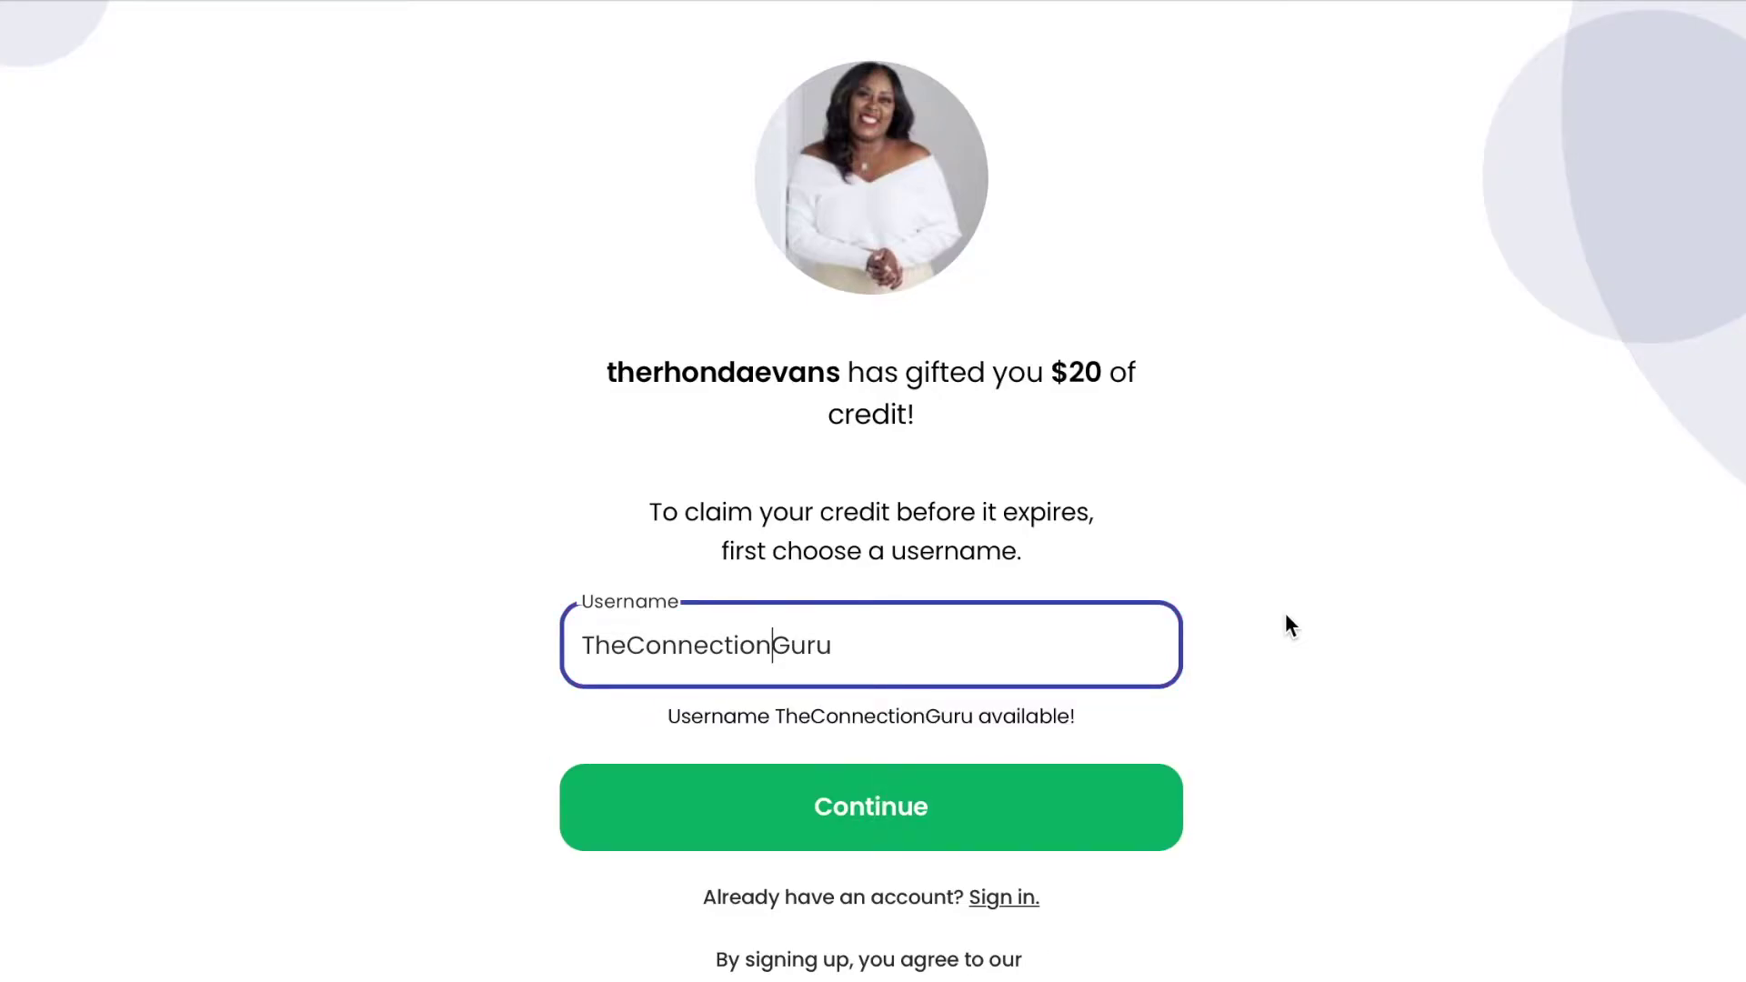
{"action": "left_click", "coordinate": [1005, 814]}
Fill in the account holder's full name and e-mail address.
{"action": "left_click", "coordinate": [991, 565]}
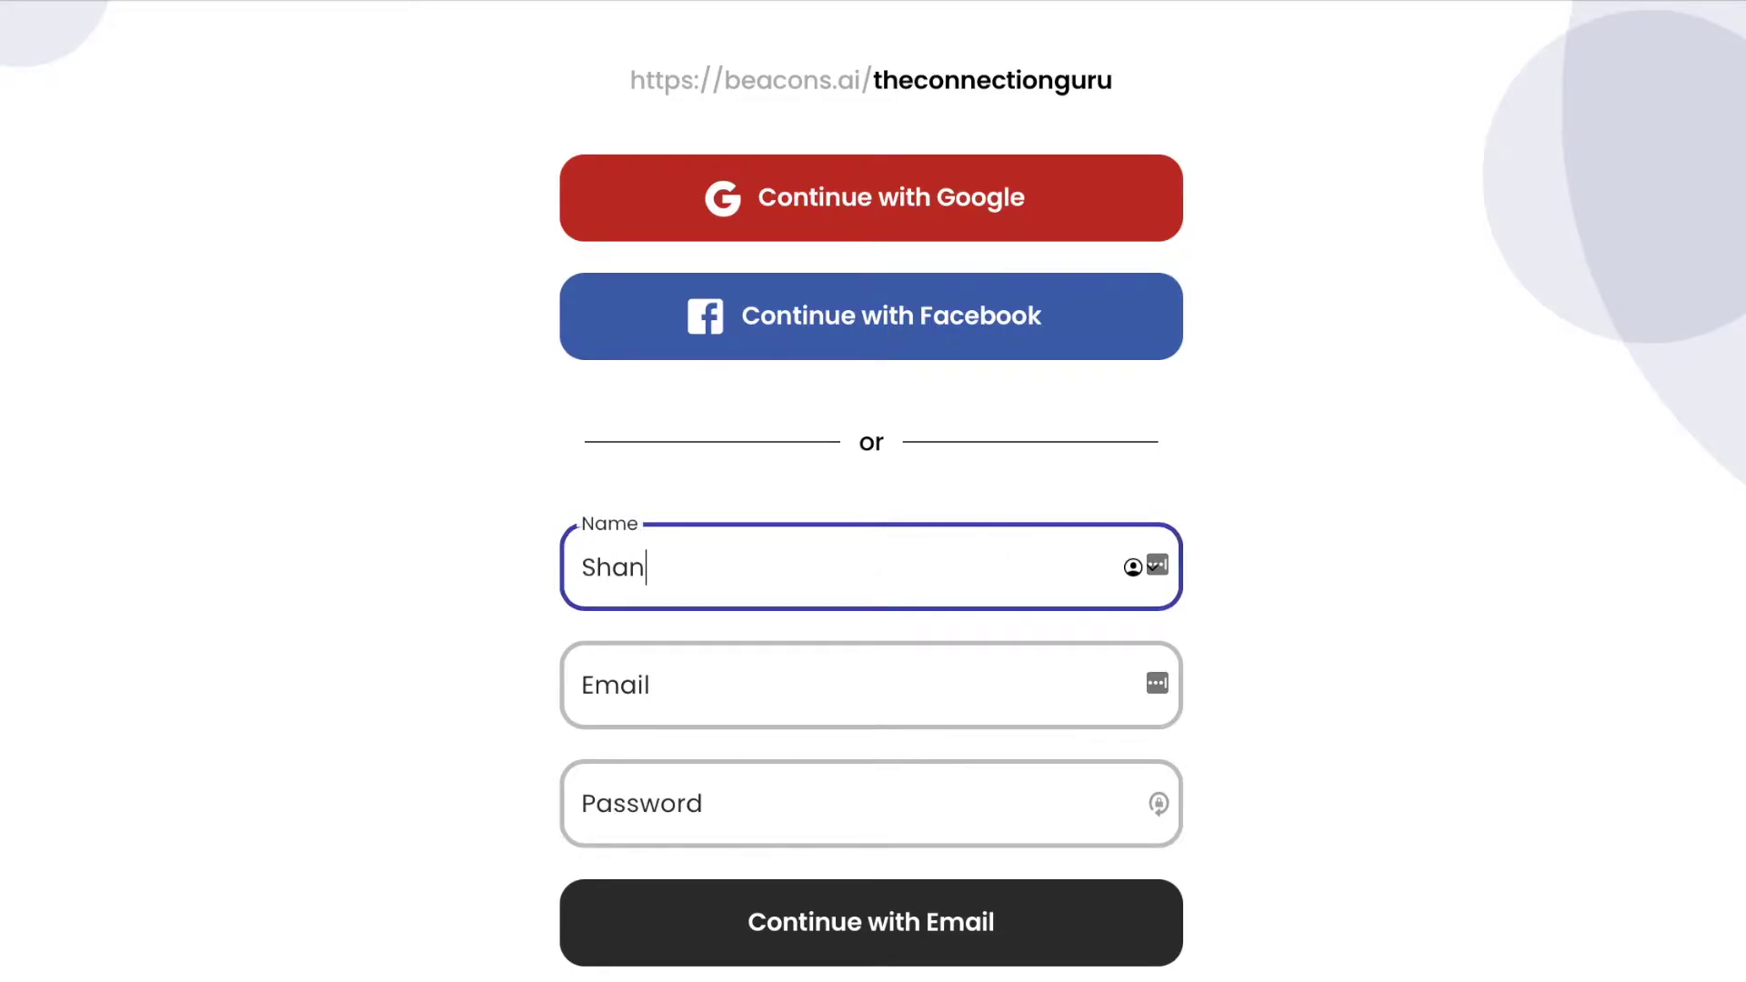
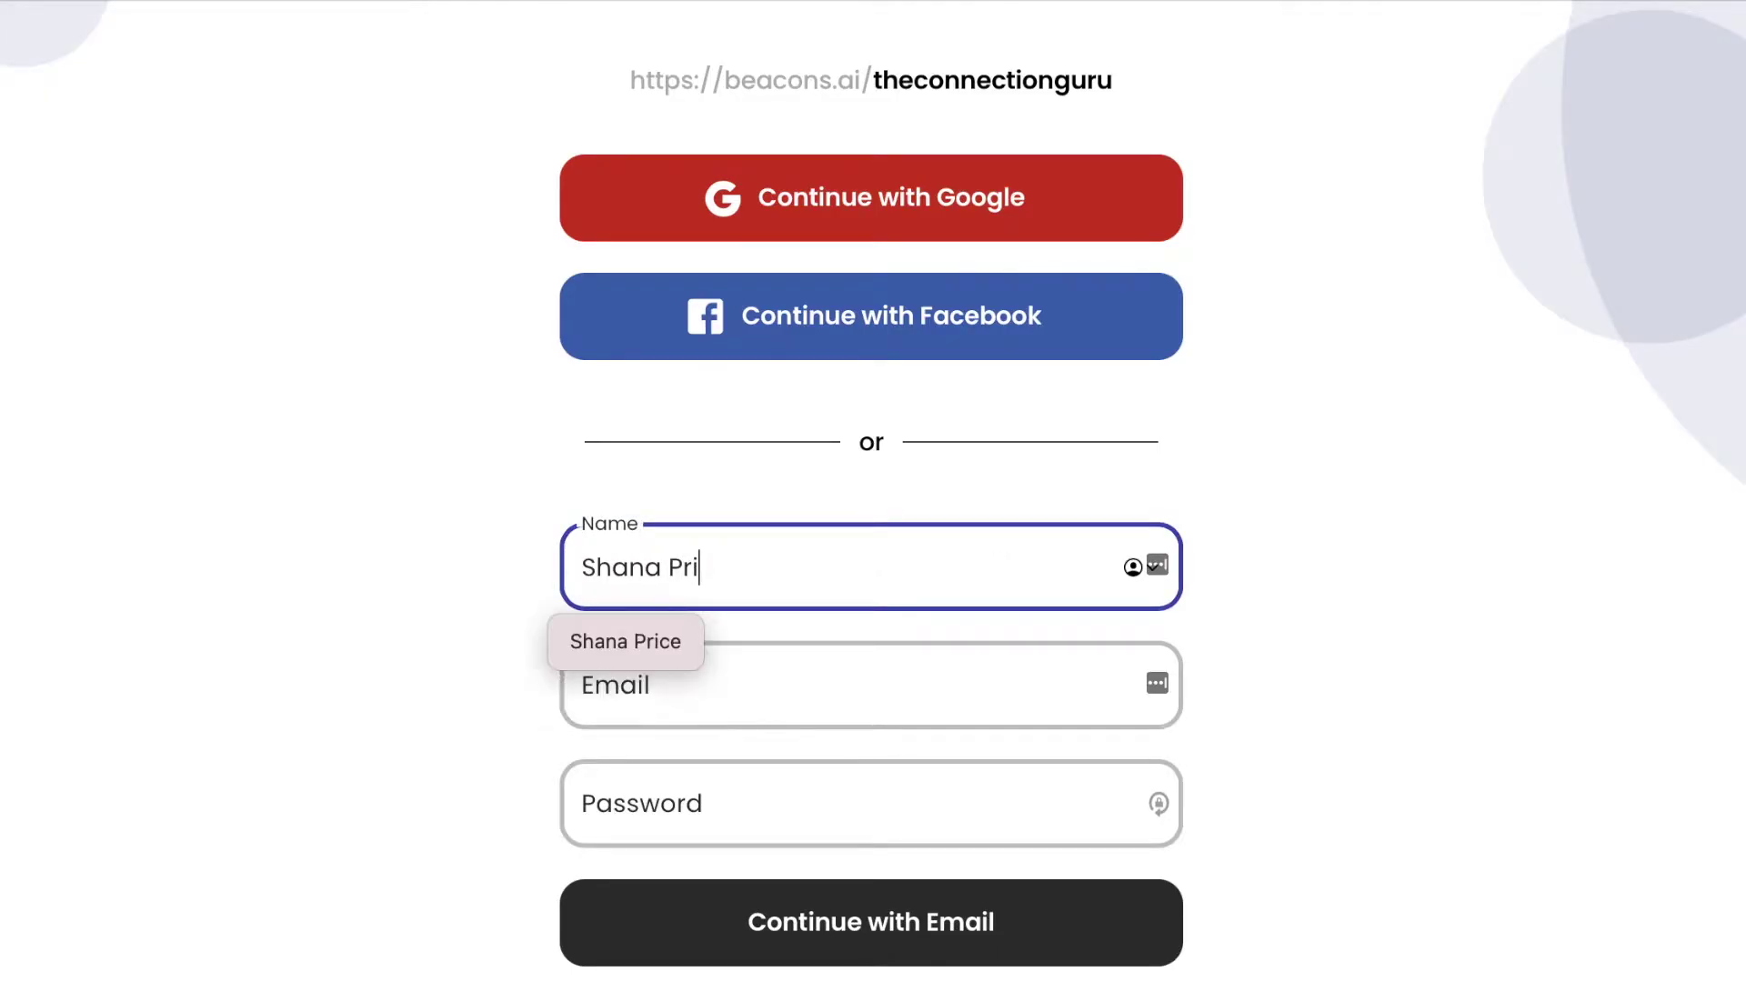
{"action": "left_click", "coordinate": [921, 710]}
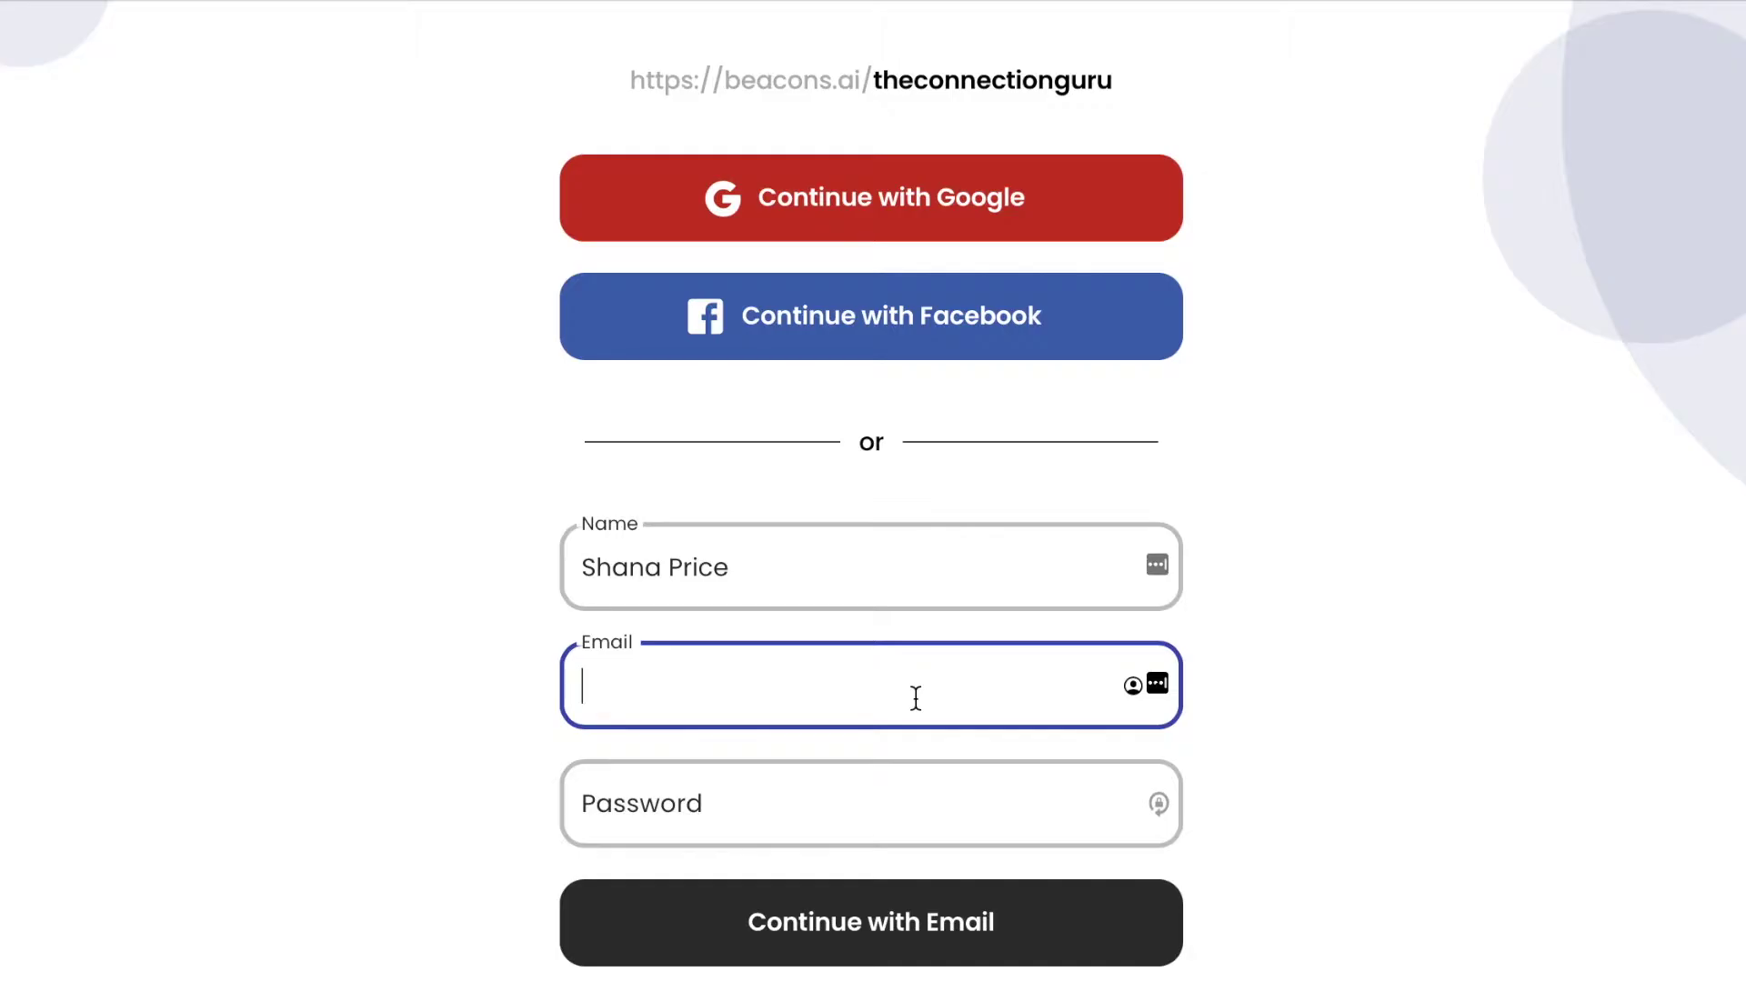
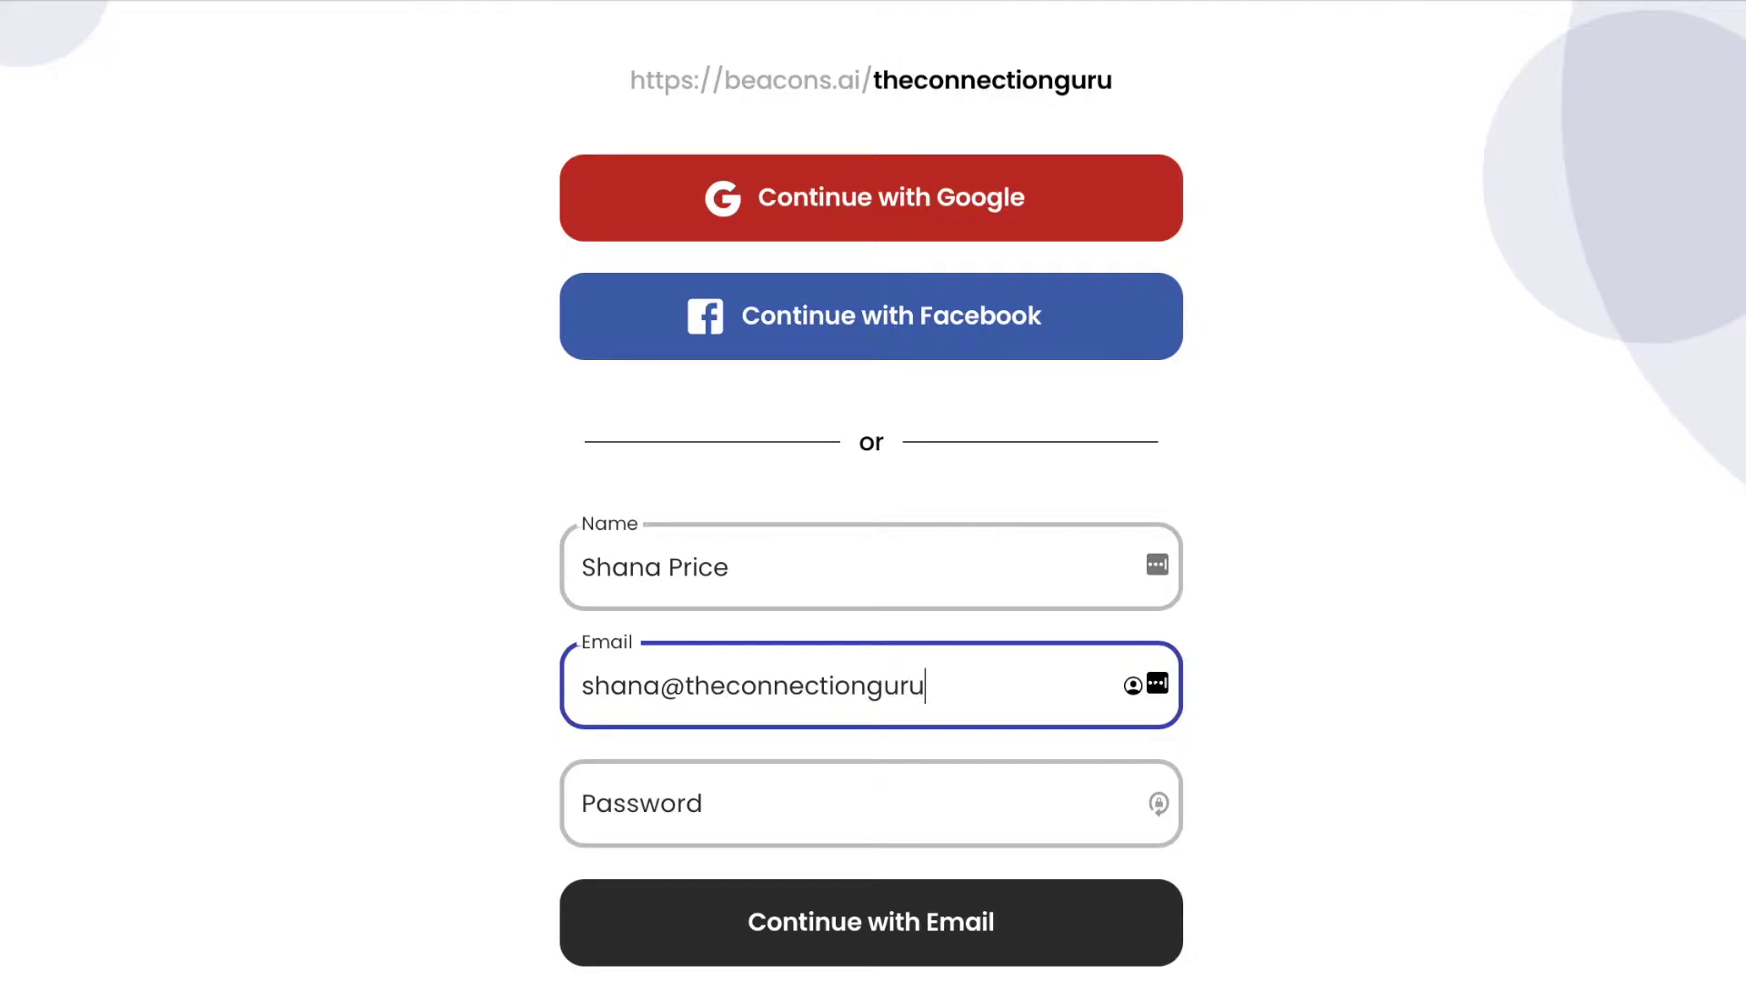
Enter the account password, retyping it after clearing the first attempt.
{"action": "left_click", "coordinate": [871, 803]}
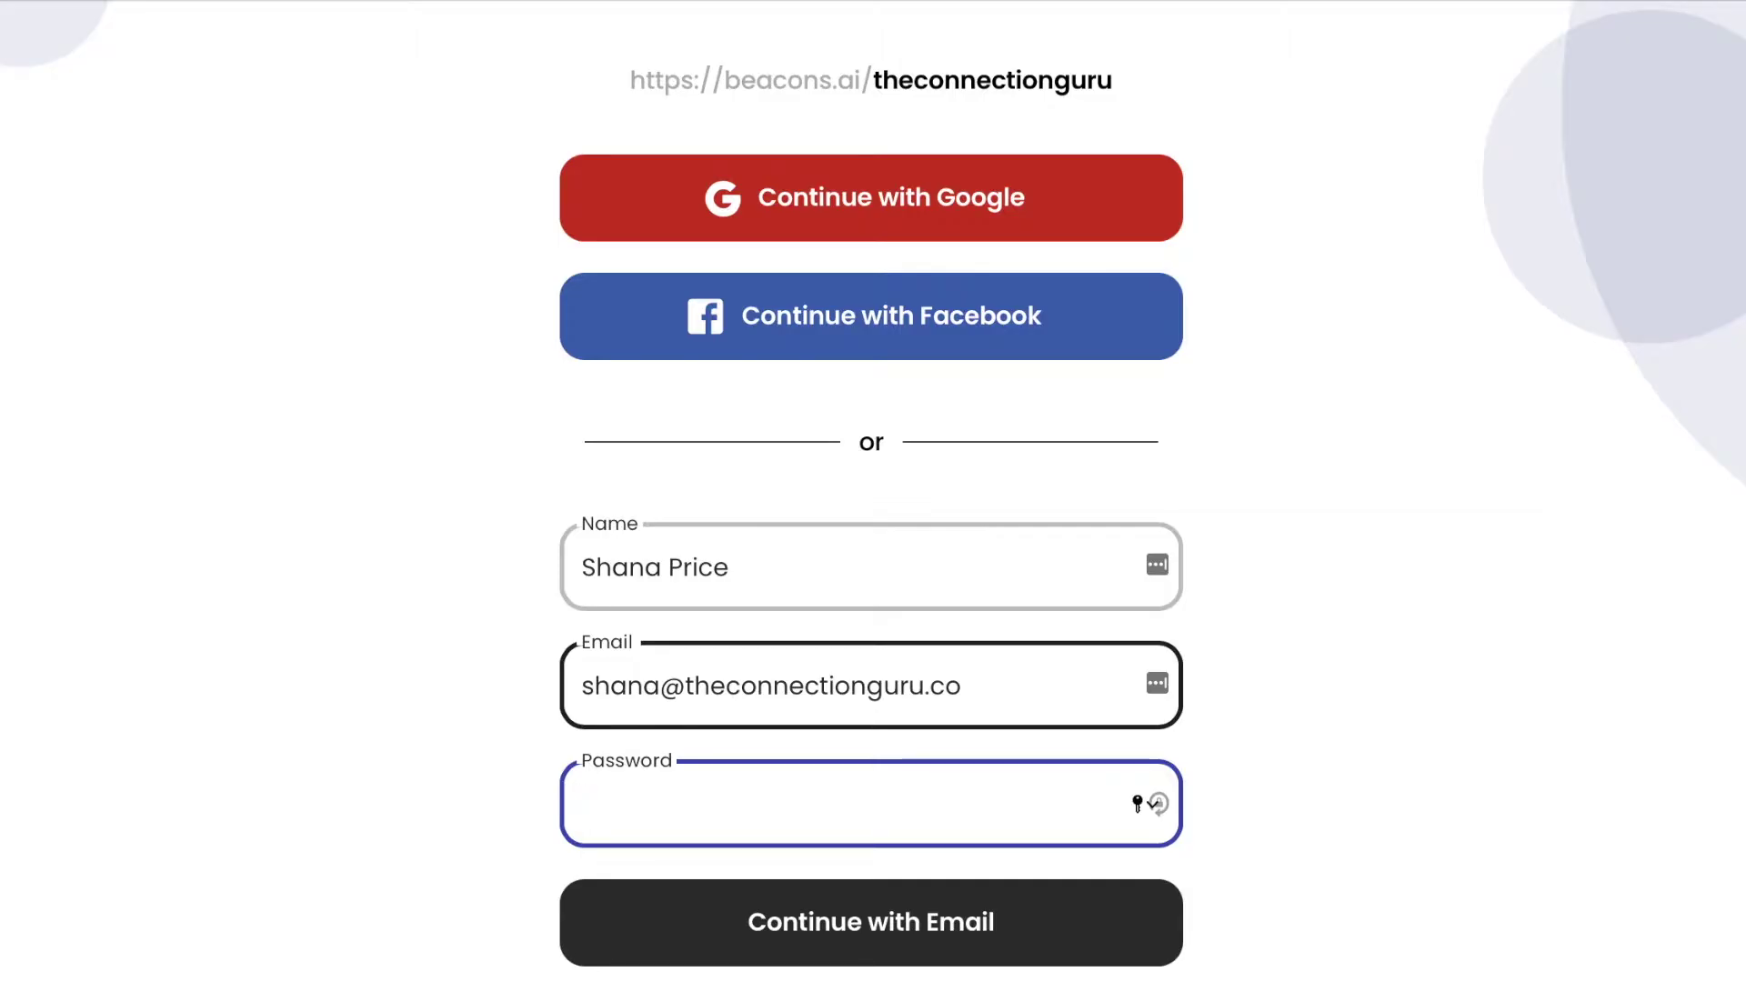
{"action": "type", "text": "•••"}
{"action": "key", "text": "BackSpace"}
{"action": "key", "text": "BackSpace"}
{"action": "key", "text": "BackSpace"}
{"action": "type", "text": "••••••••••"}
{"action": "double_click", "coordinate": [841, 798]}
{"action": "type", "text": "••••"}
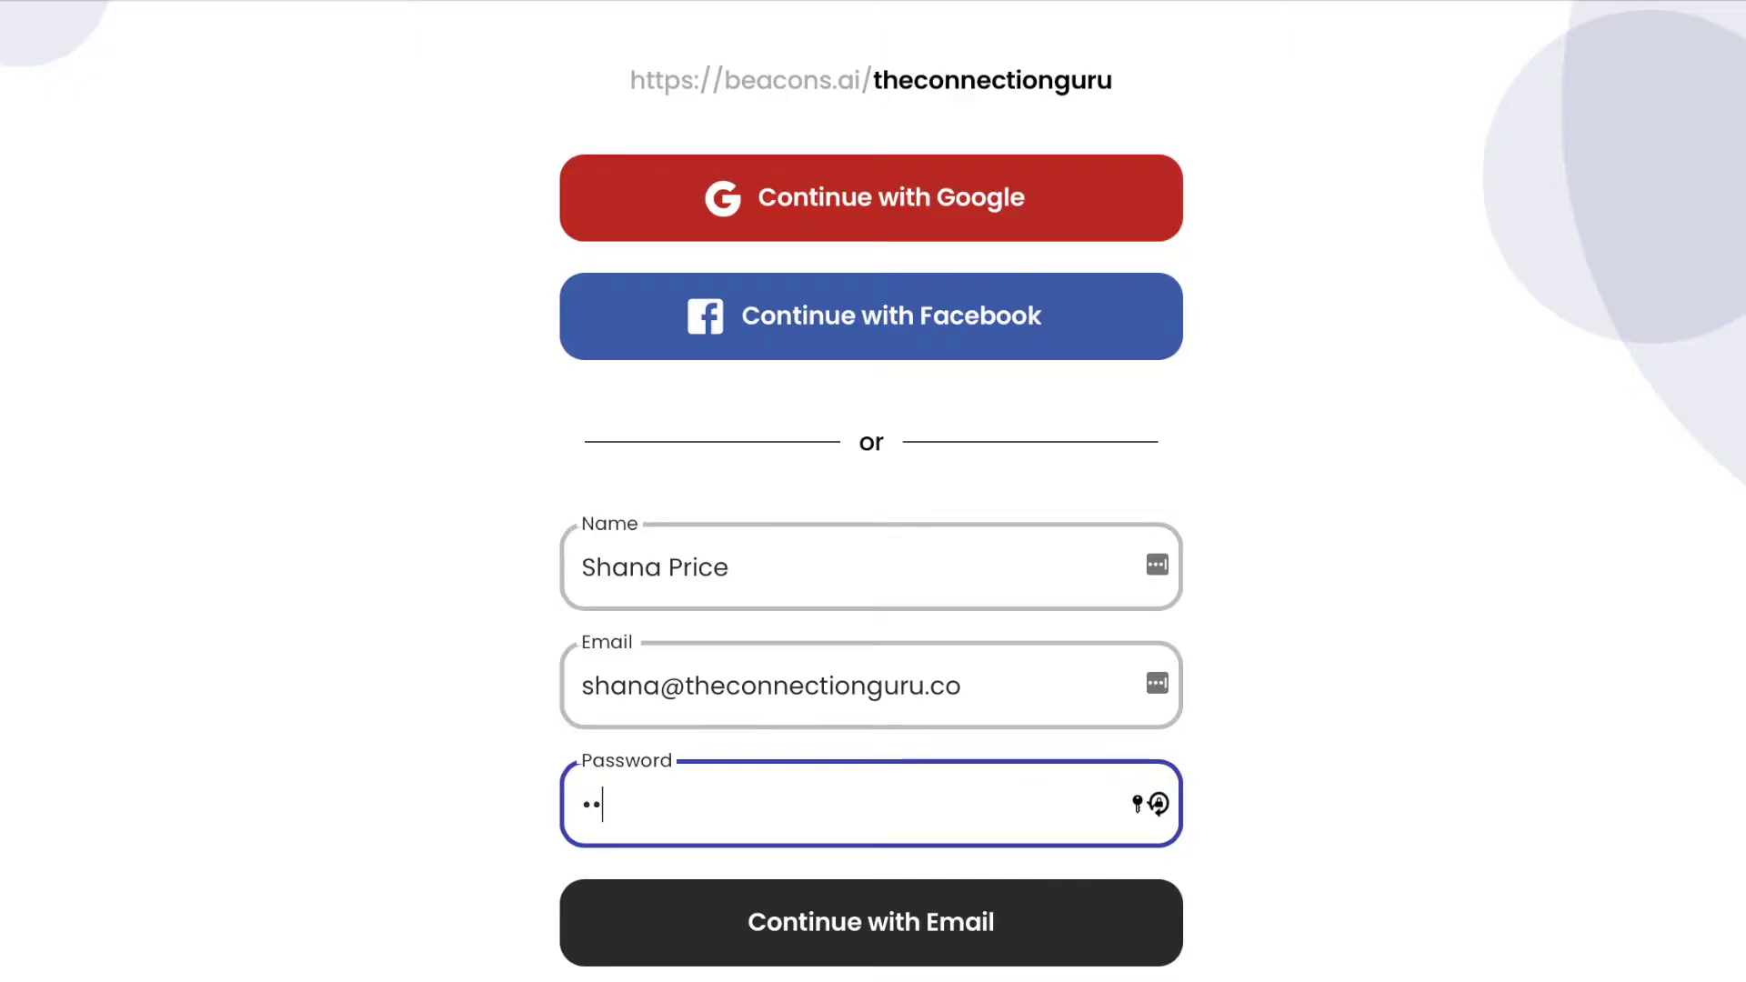
{"action": "type", "text": "••••••"}
Continue with Email, decline LastPass storage, and save the password in Safari.
{"action": "left_click", "coordinate": [860, 949]}
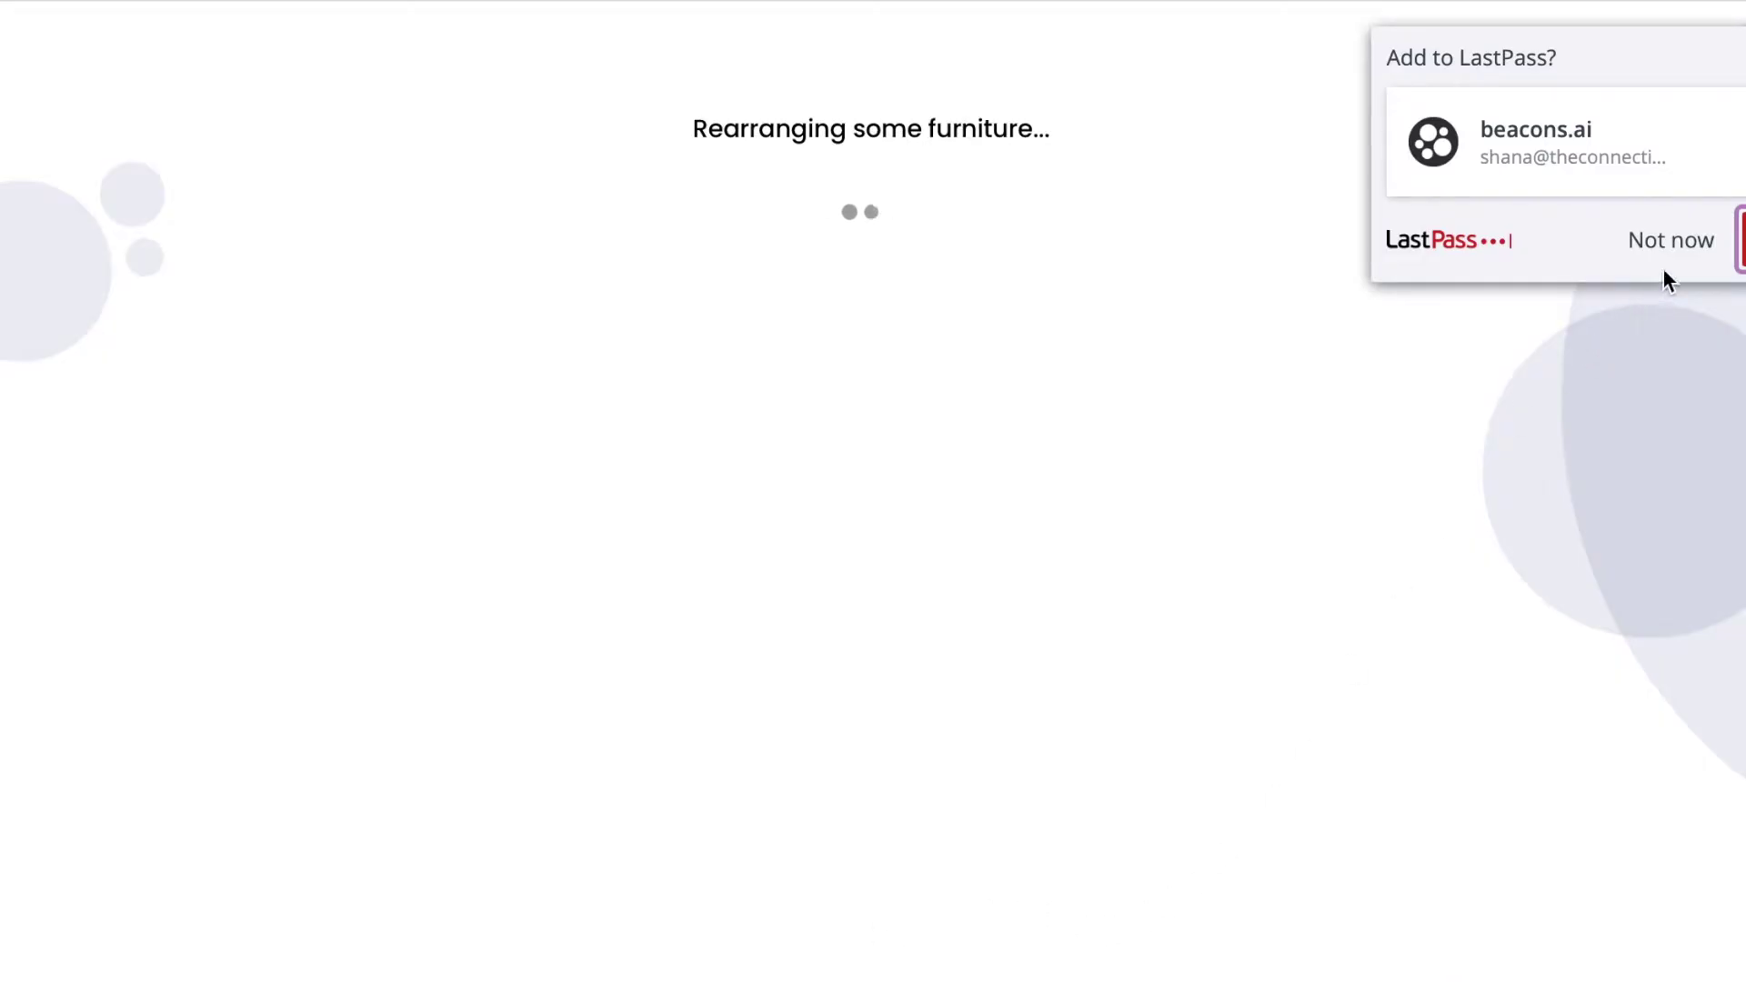
{"action": "left_click", "coordinate": [1676, 244]}
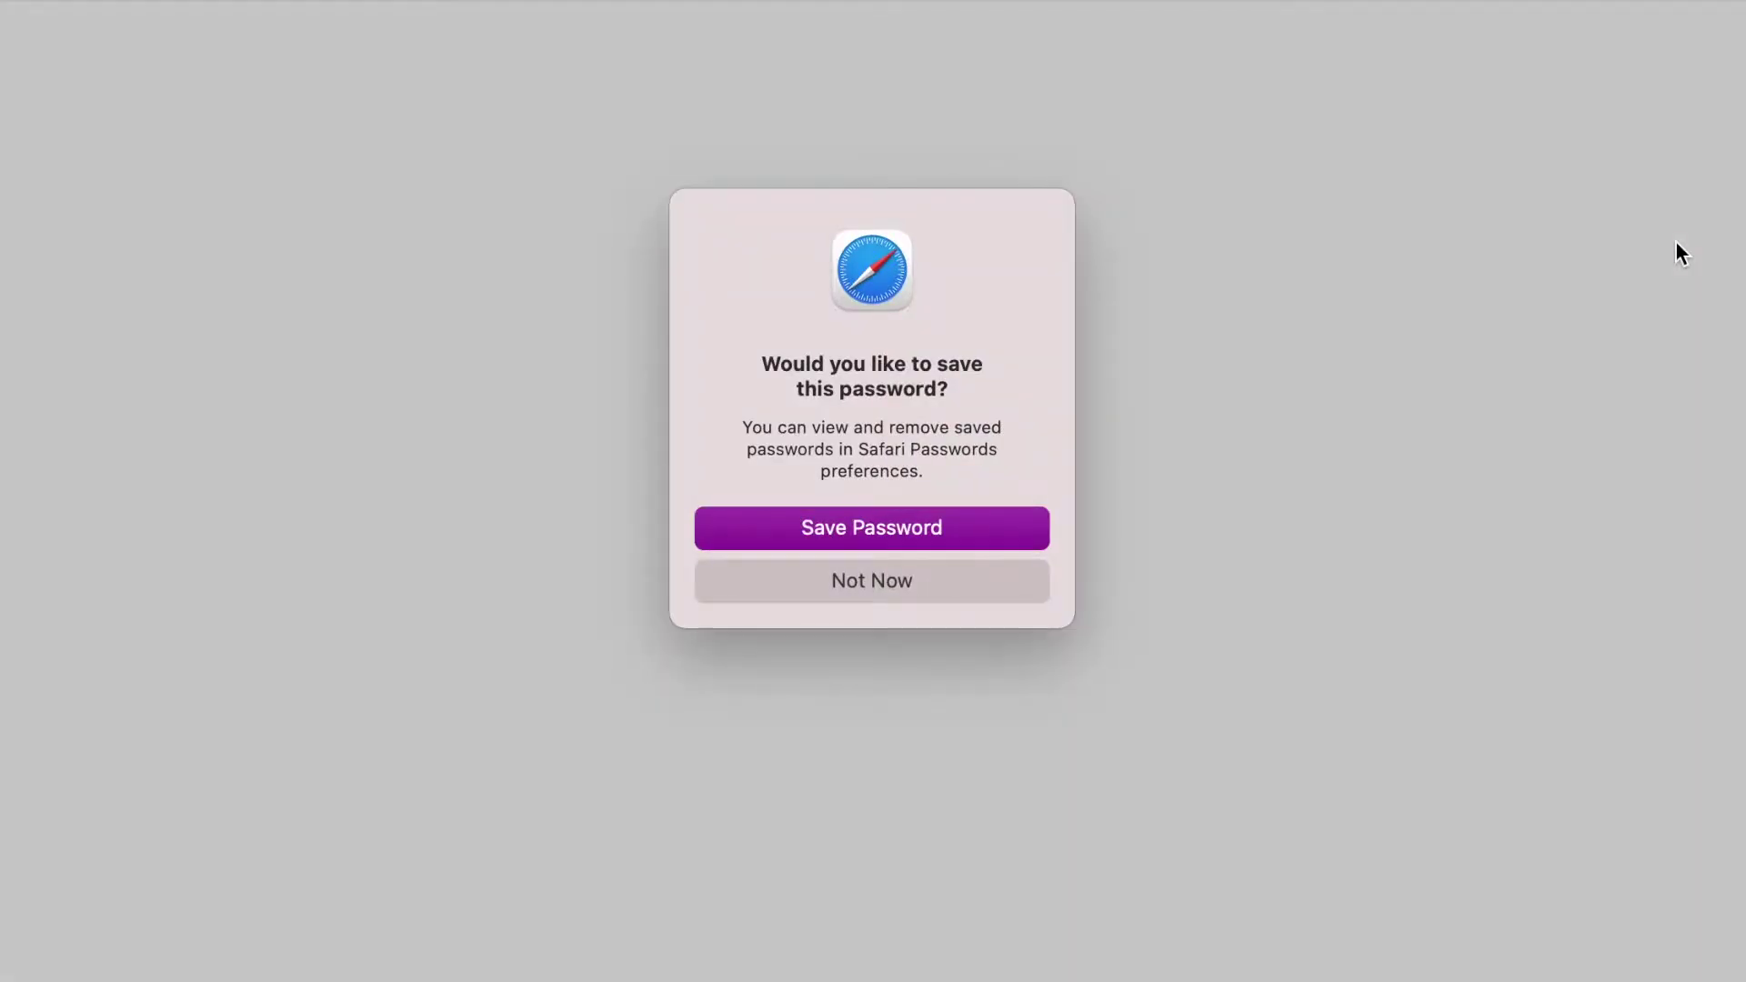
{"action": "left_click", "coordinate": [1022, 532]}
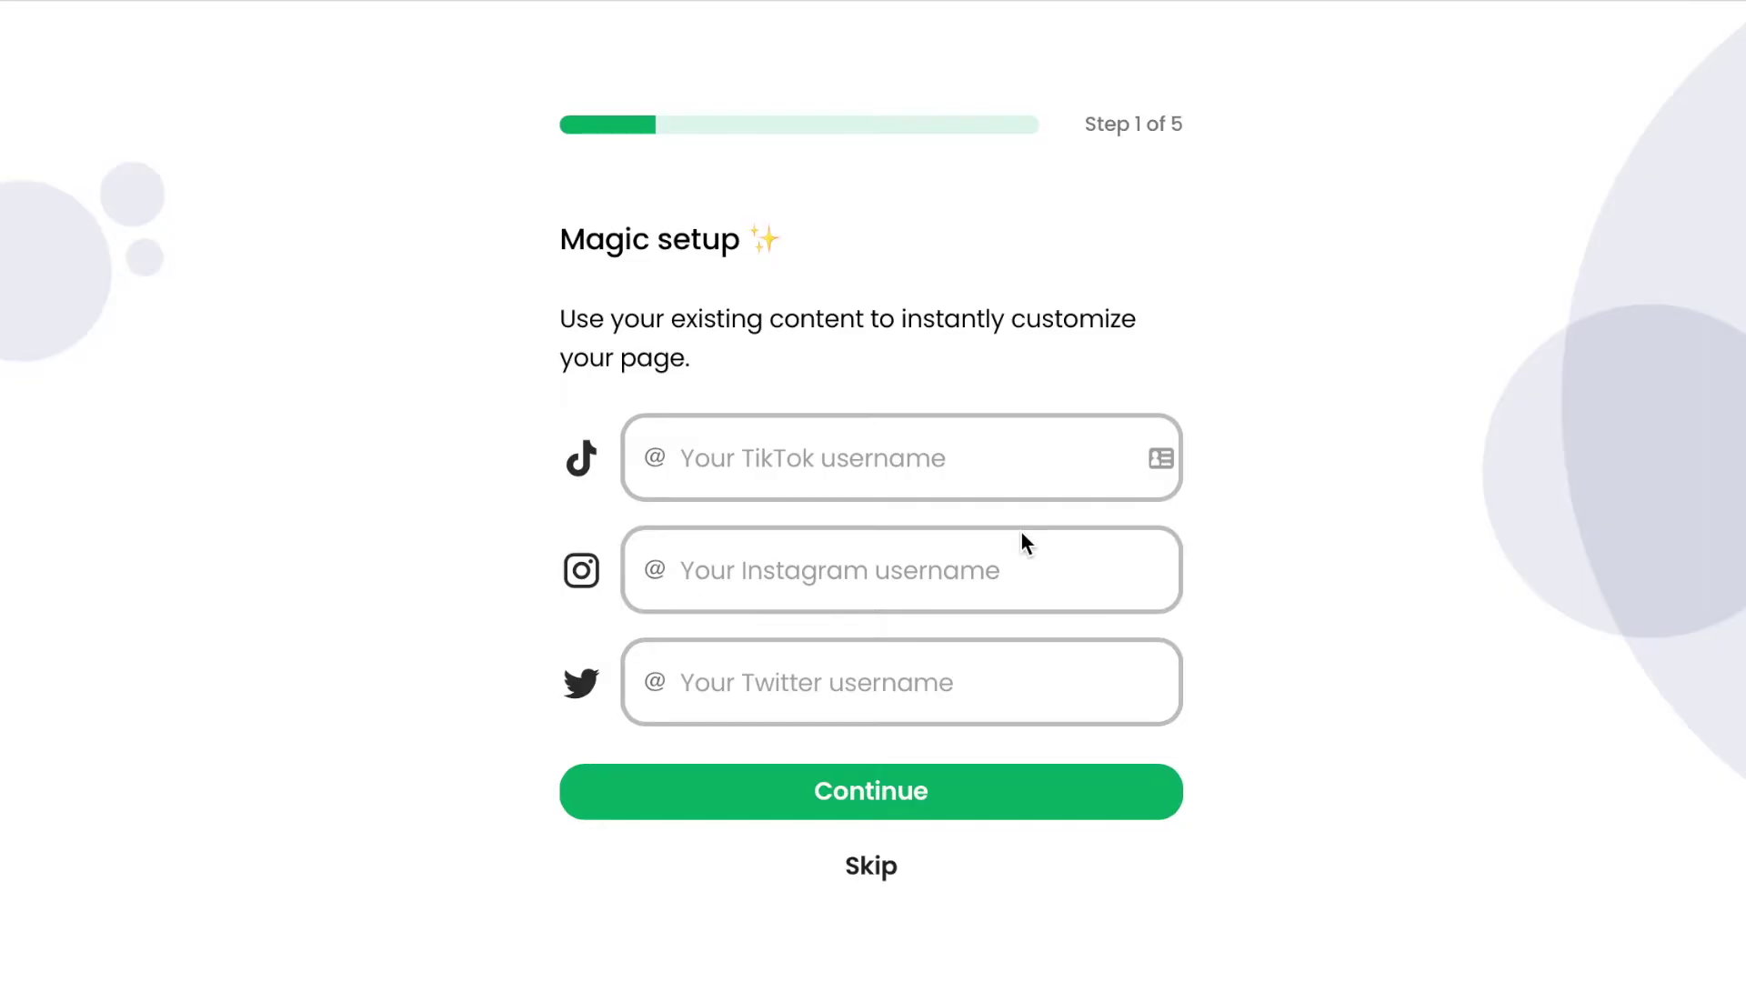
Submit the Instagram username _theconnectionguru to build the page preview.
{"action": "left_click", "coordinate": [995, 477]}
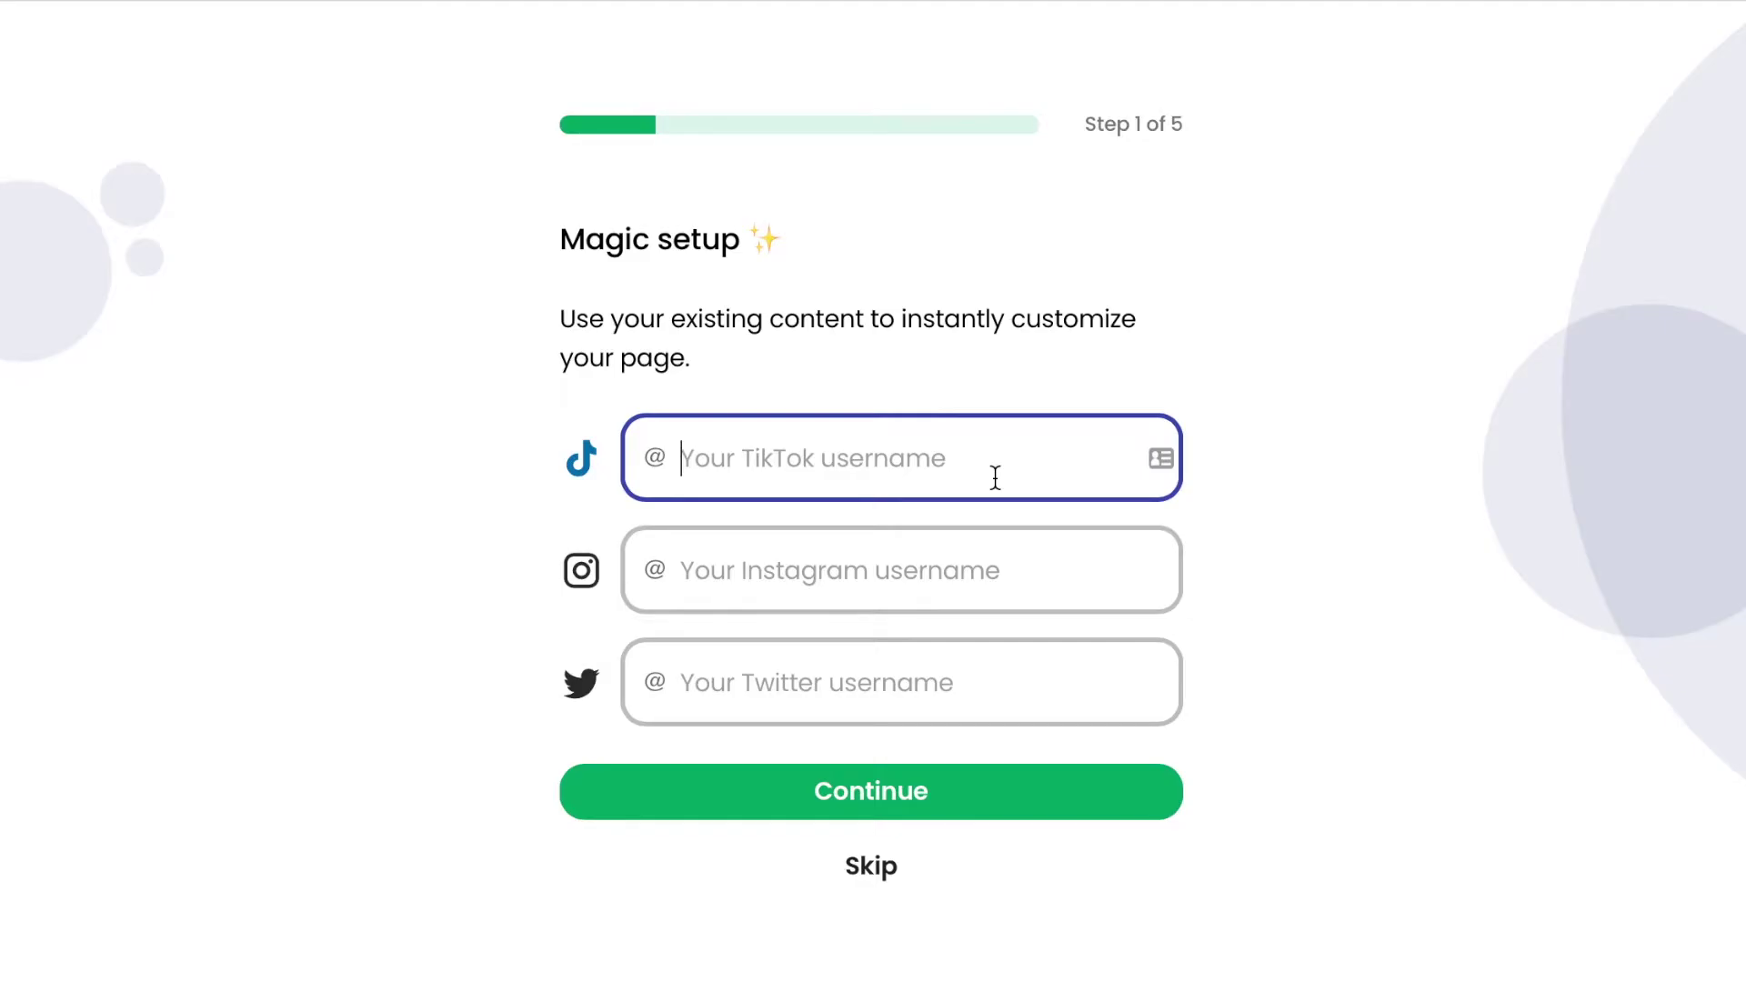
{"action": "left_click", "coordinate": [899, 570]}
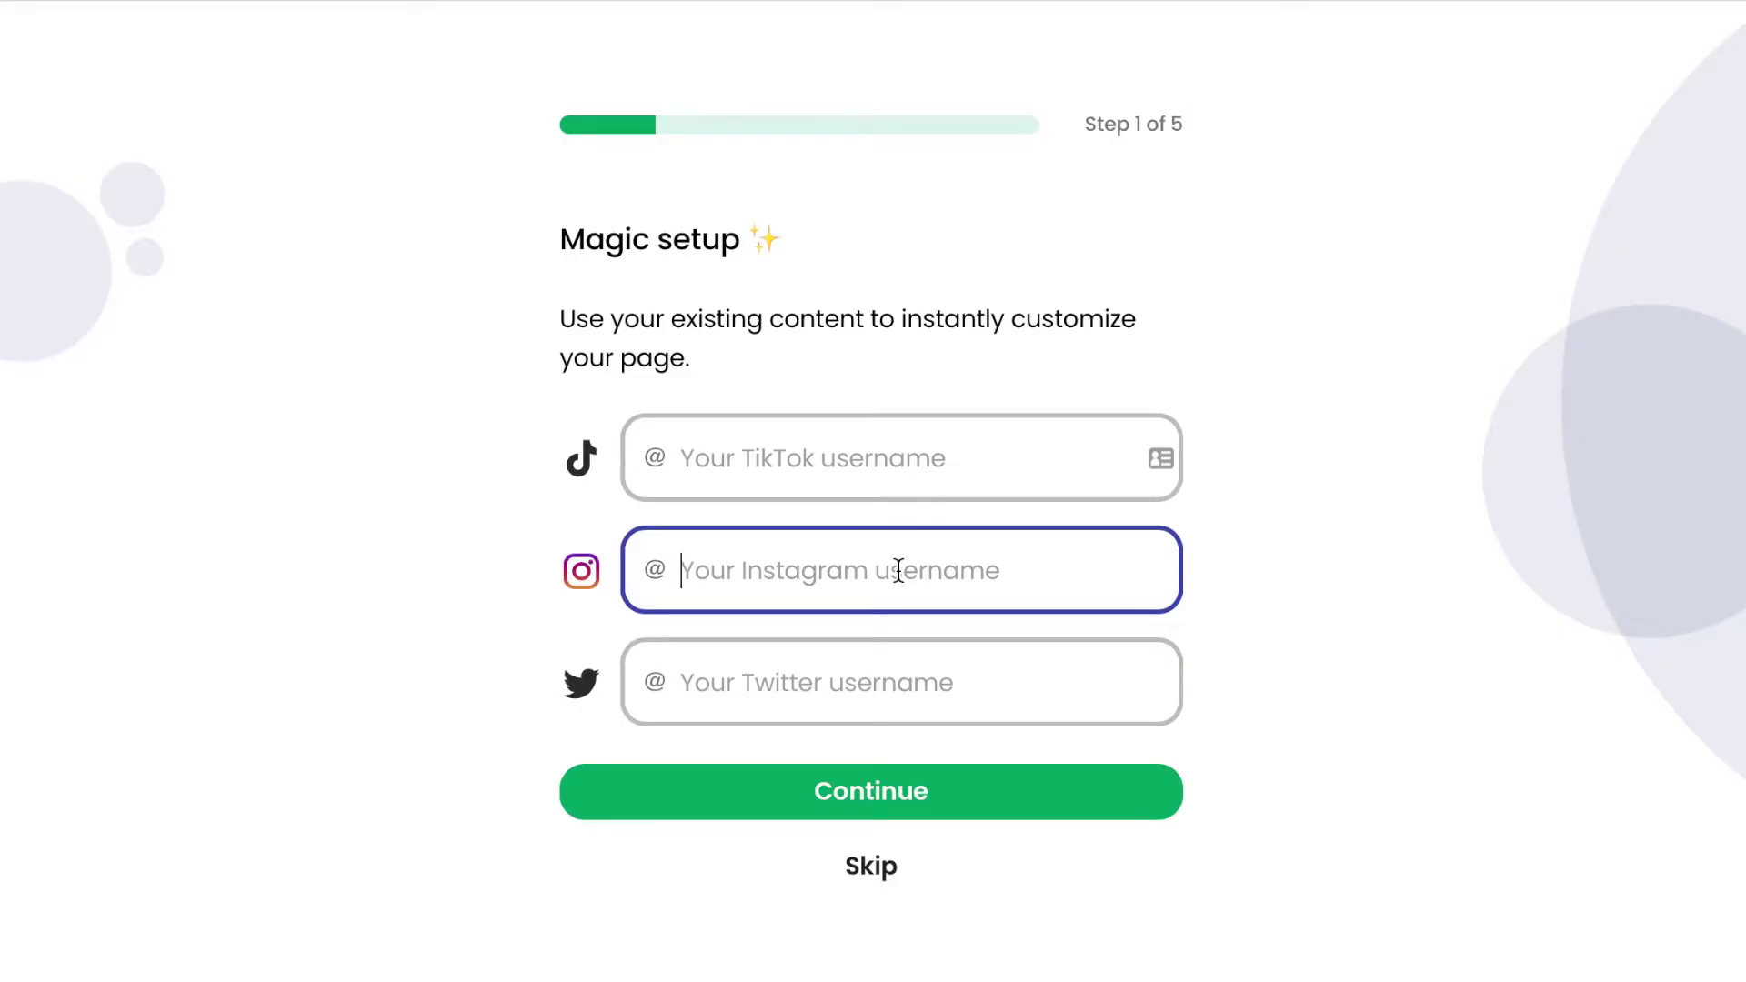
{"action": "type", "text": "_t"}
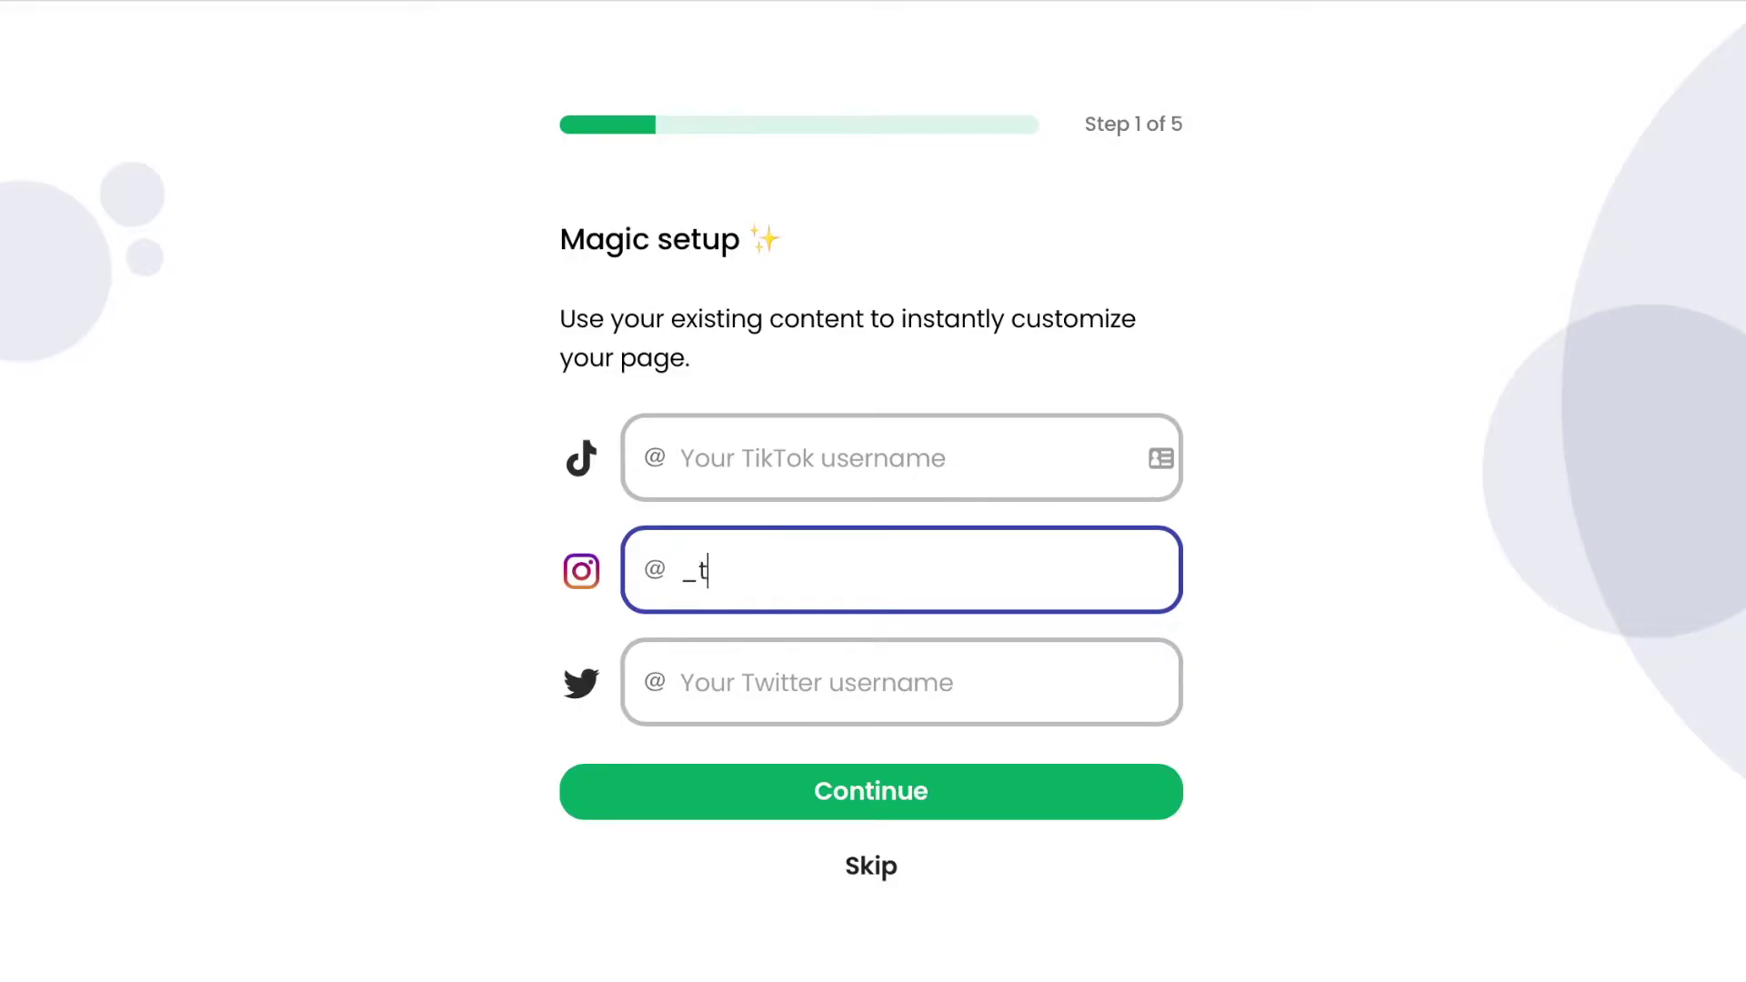
{"action": "type", "text": "heconnectio"}
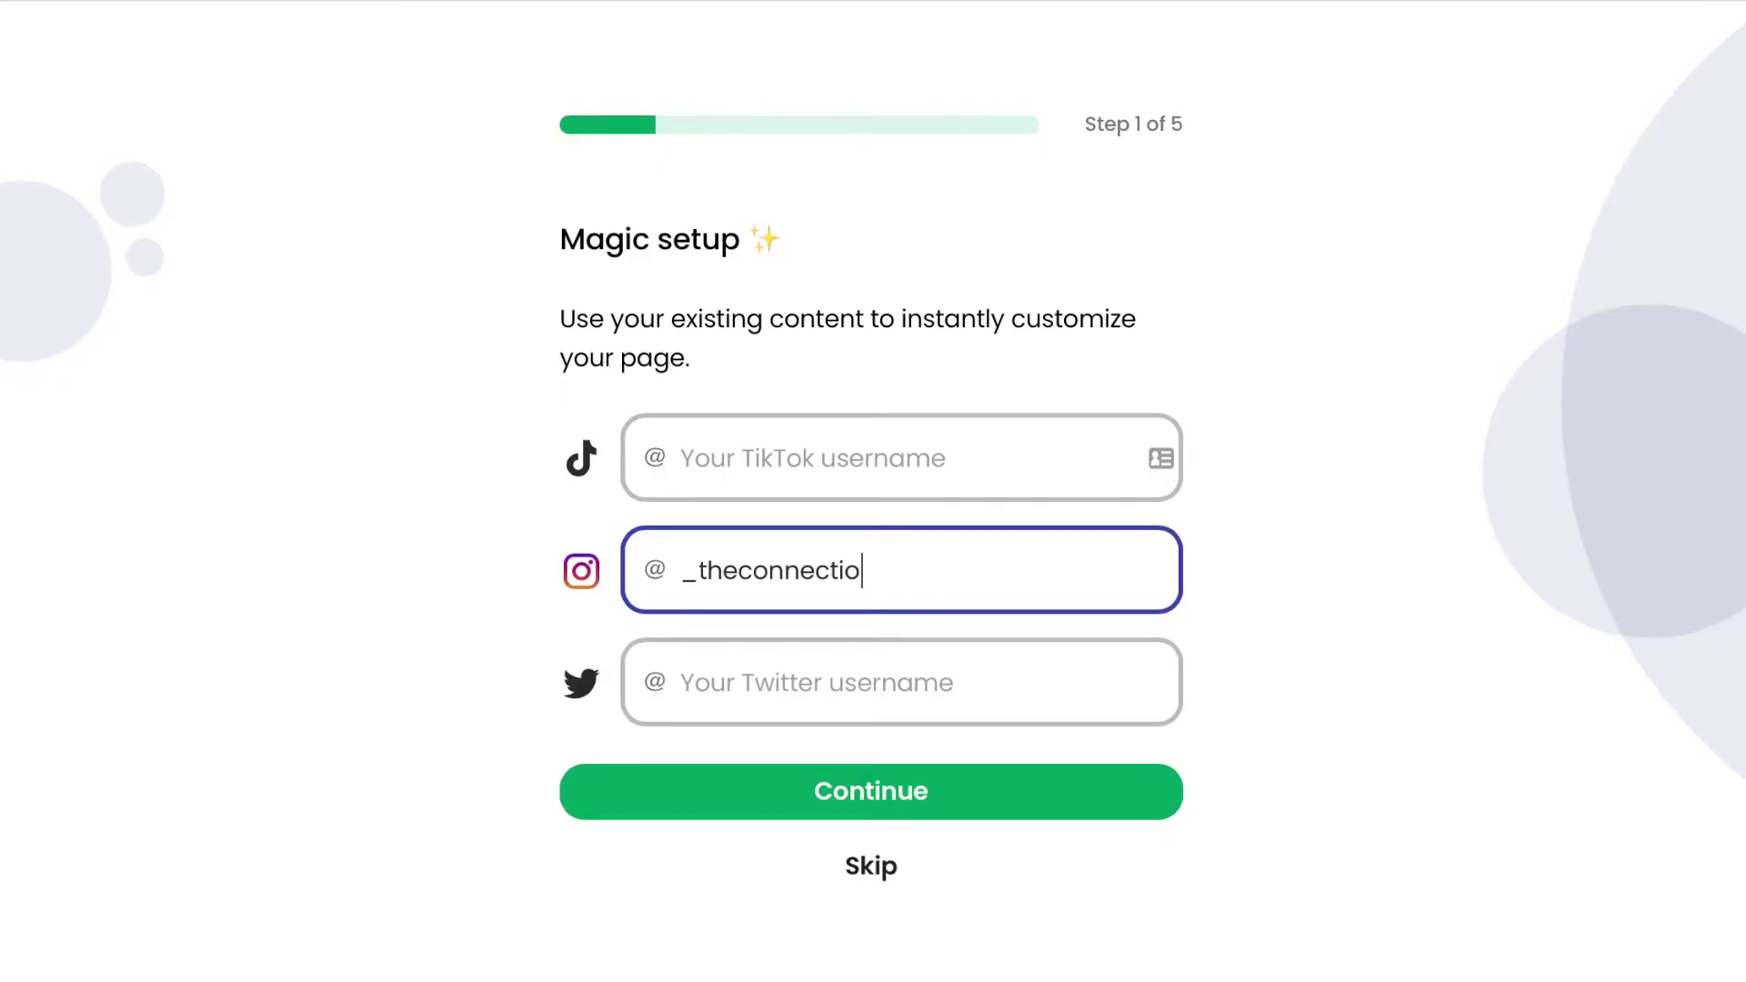
{"action": "type", "text": "nguru"}
{"action": "key", "text": "Return"}
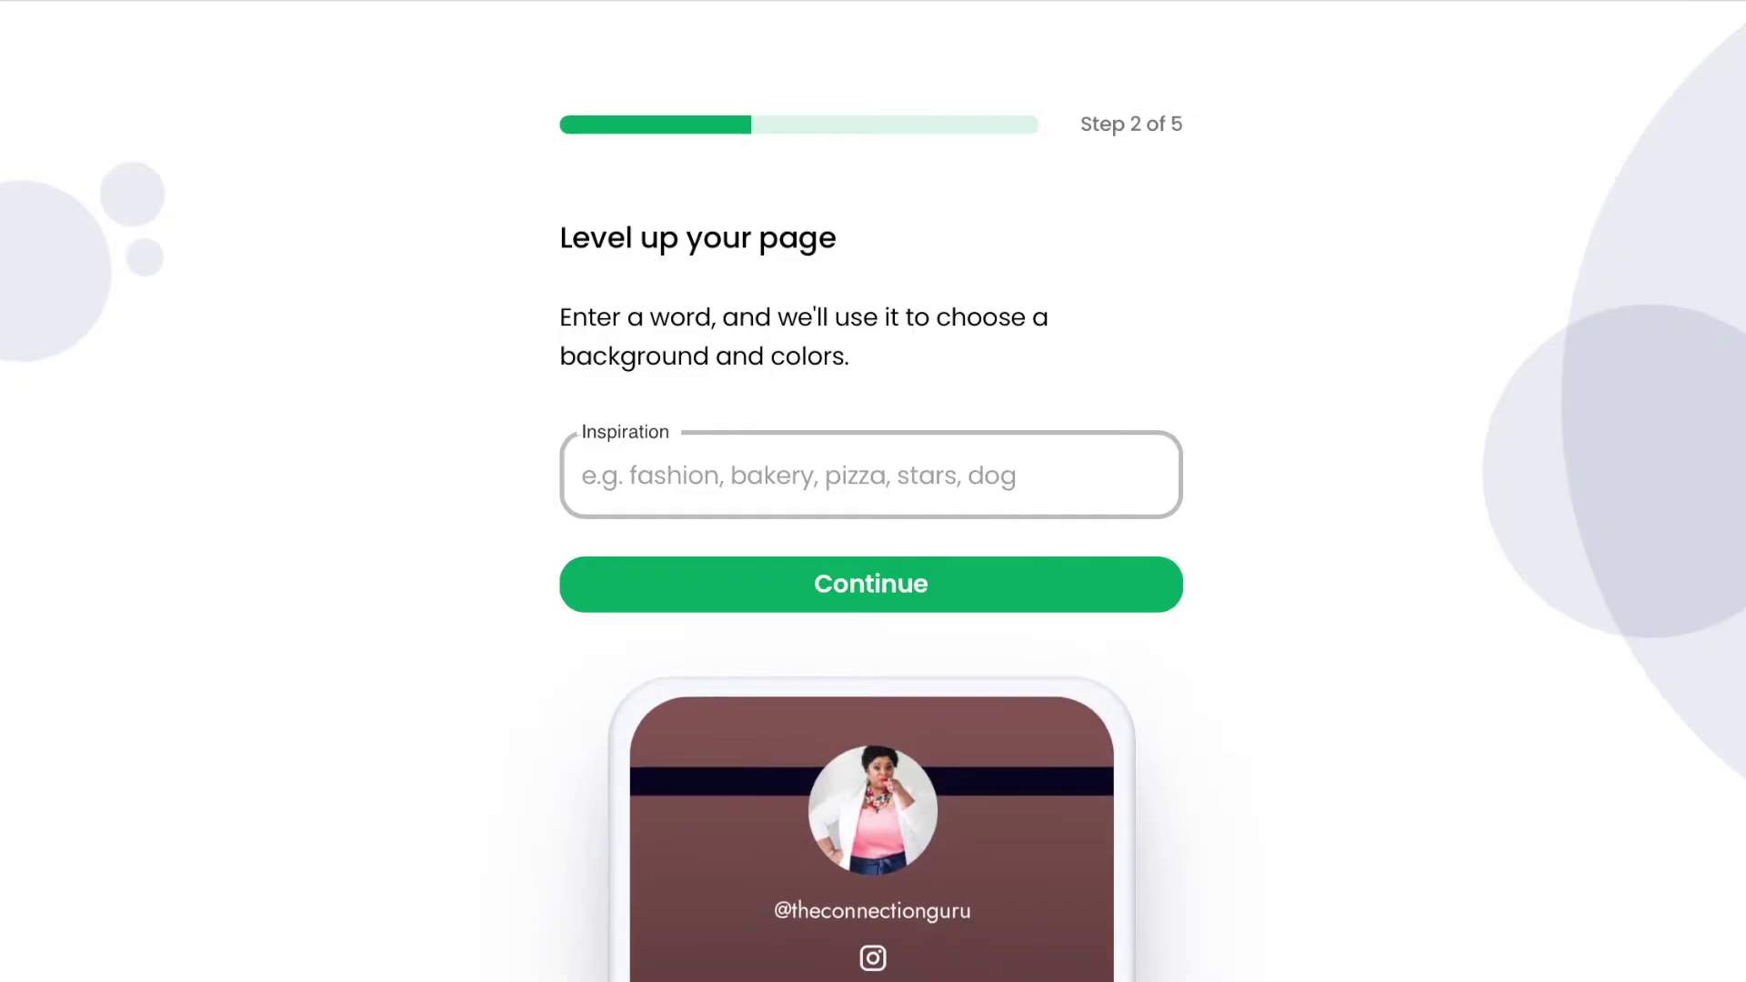
Enter Networking as the inspiration word to generate themes.
{"action": "left_click", "coordinate": [804, 475]}
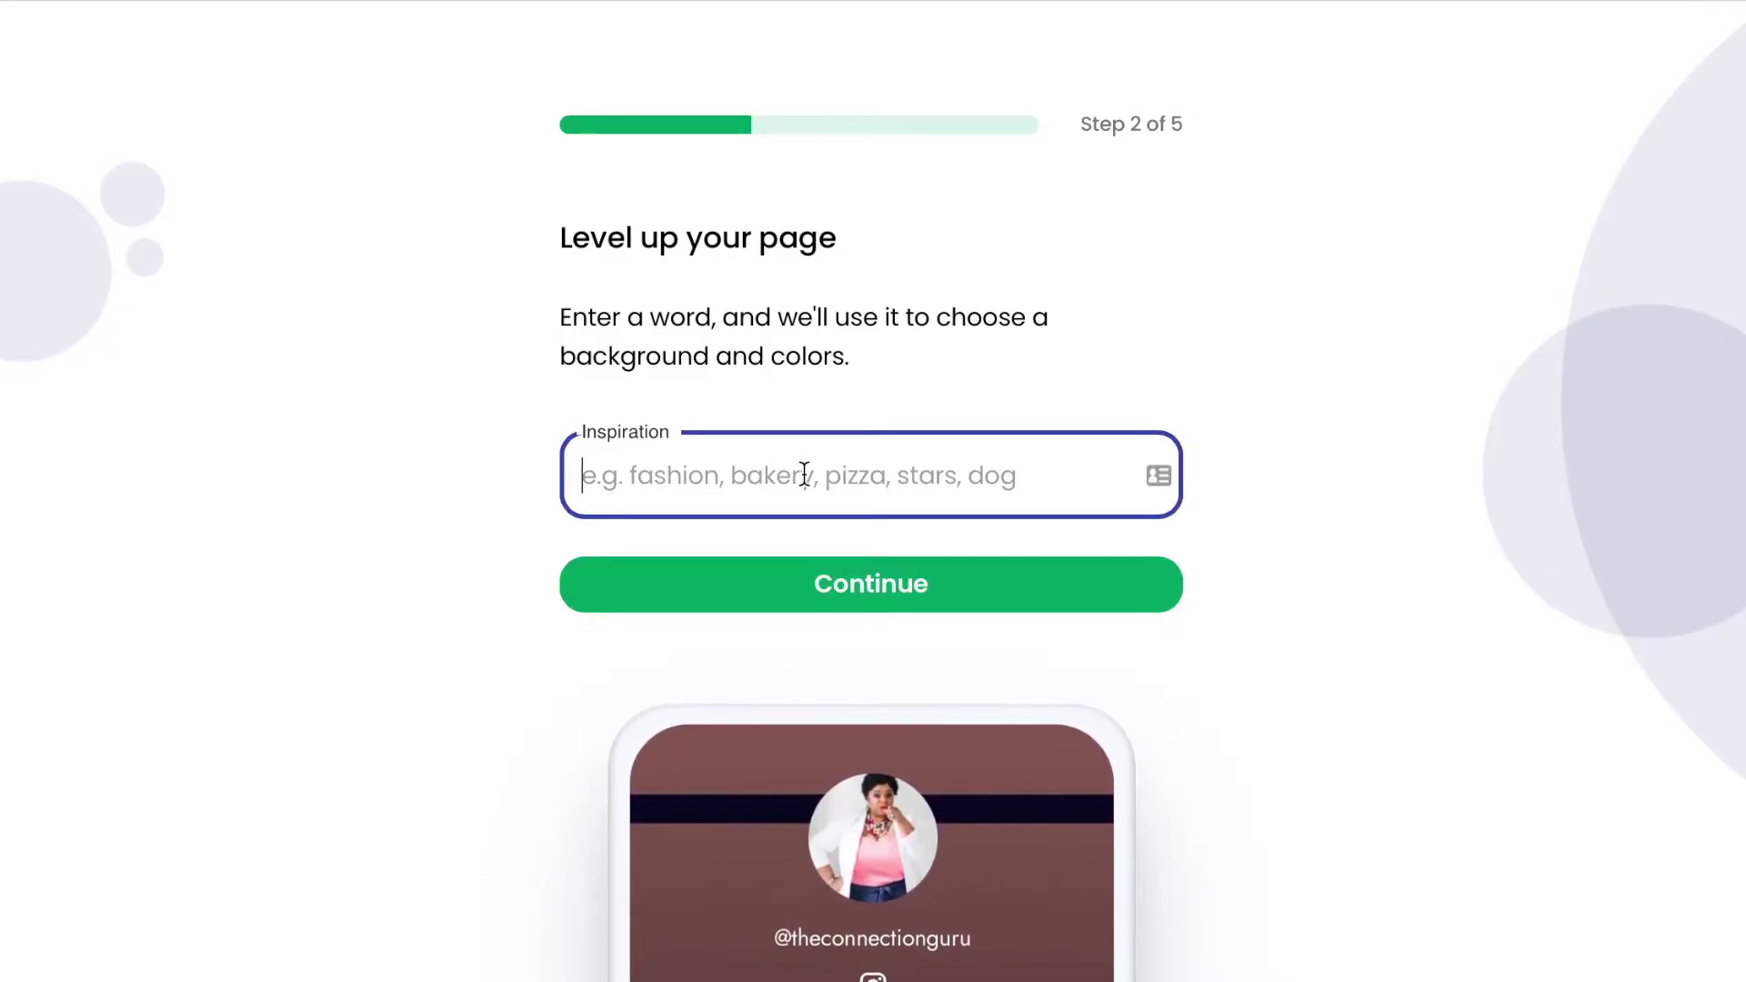
{"action": "type", "text": "N"}
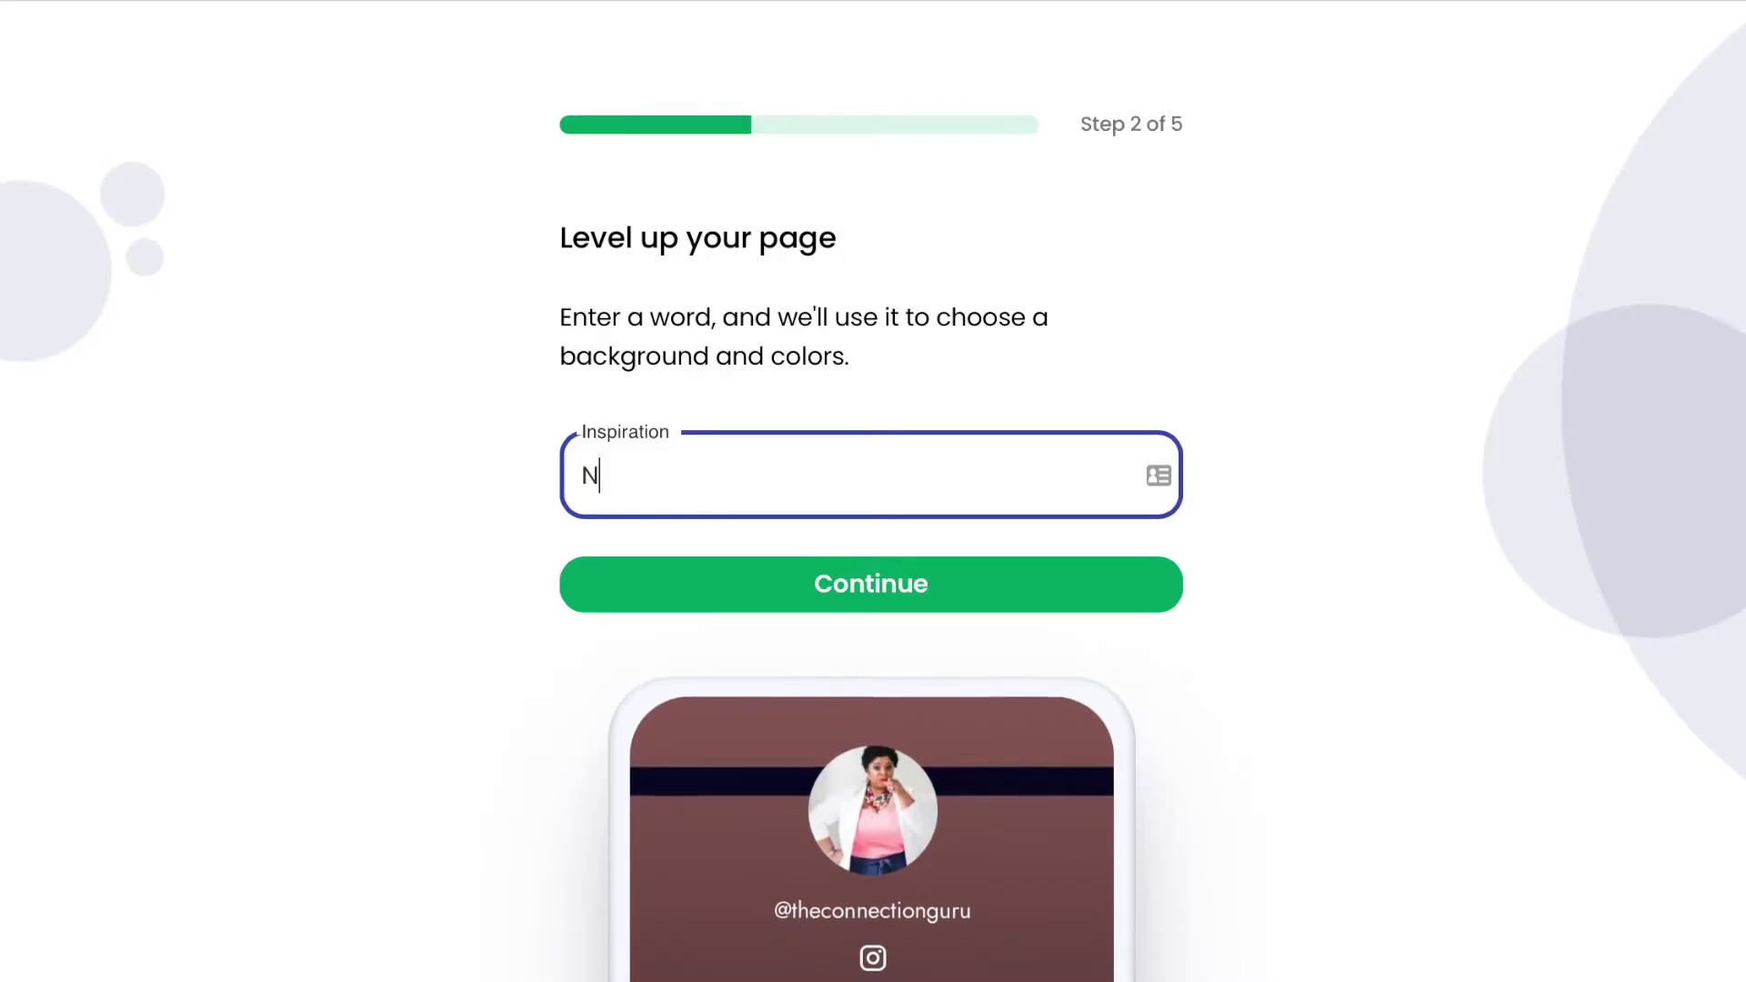
{"action": "type", "text": "etworkin"}
{"action": "key", "text": "BackSpace"}
{"action": "key", "text": "BackSpace"}
{"action": "type", "text": "king"}
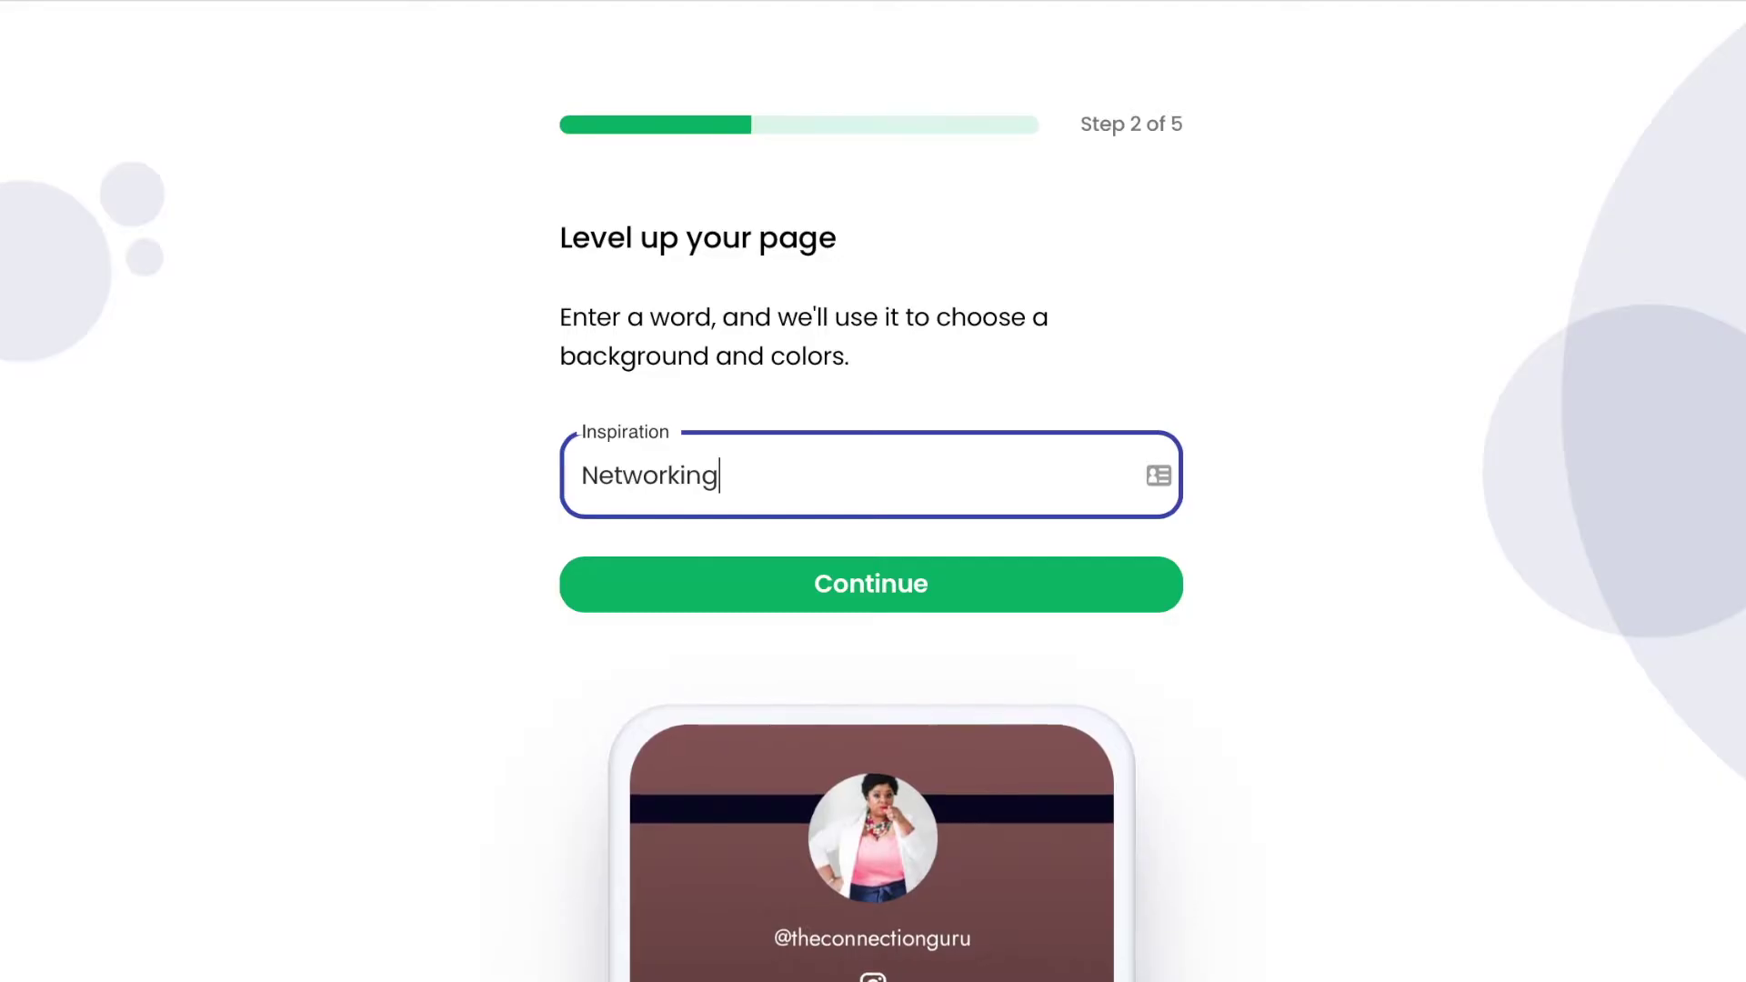
{"action": "key", "text": "Return"}
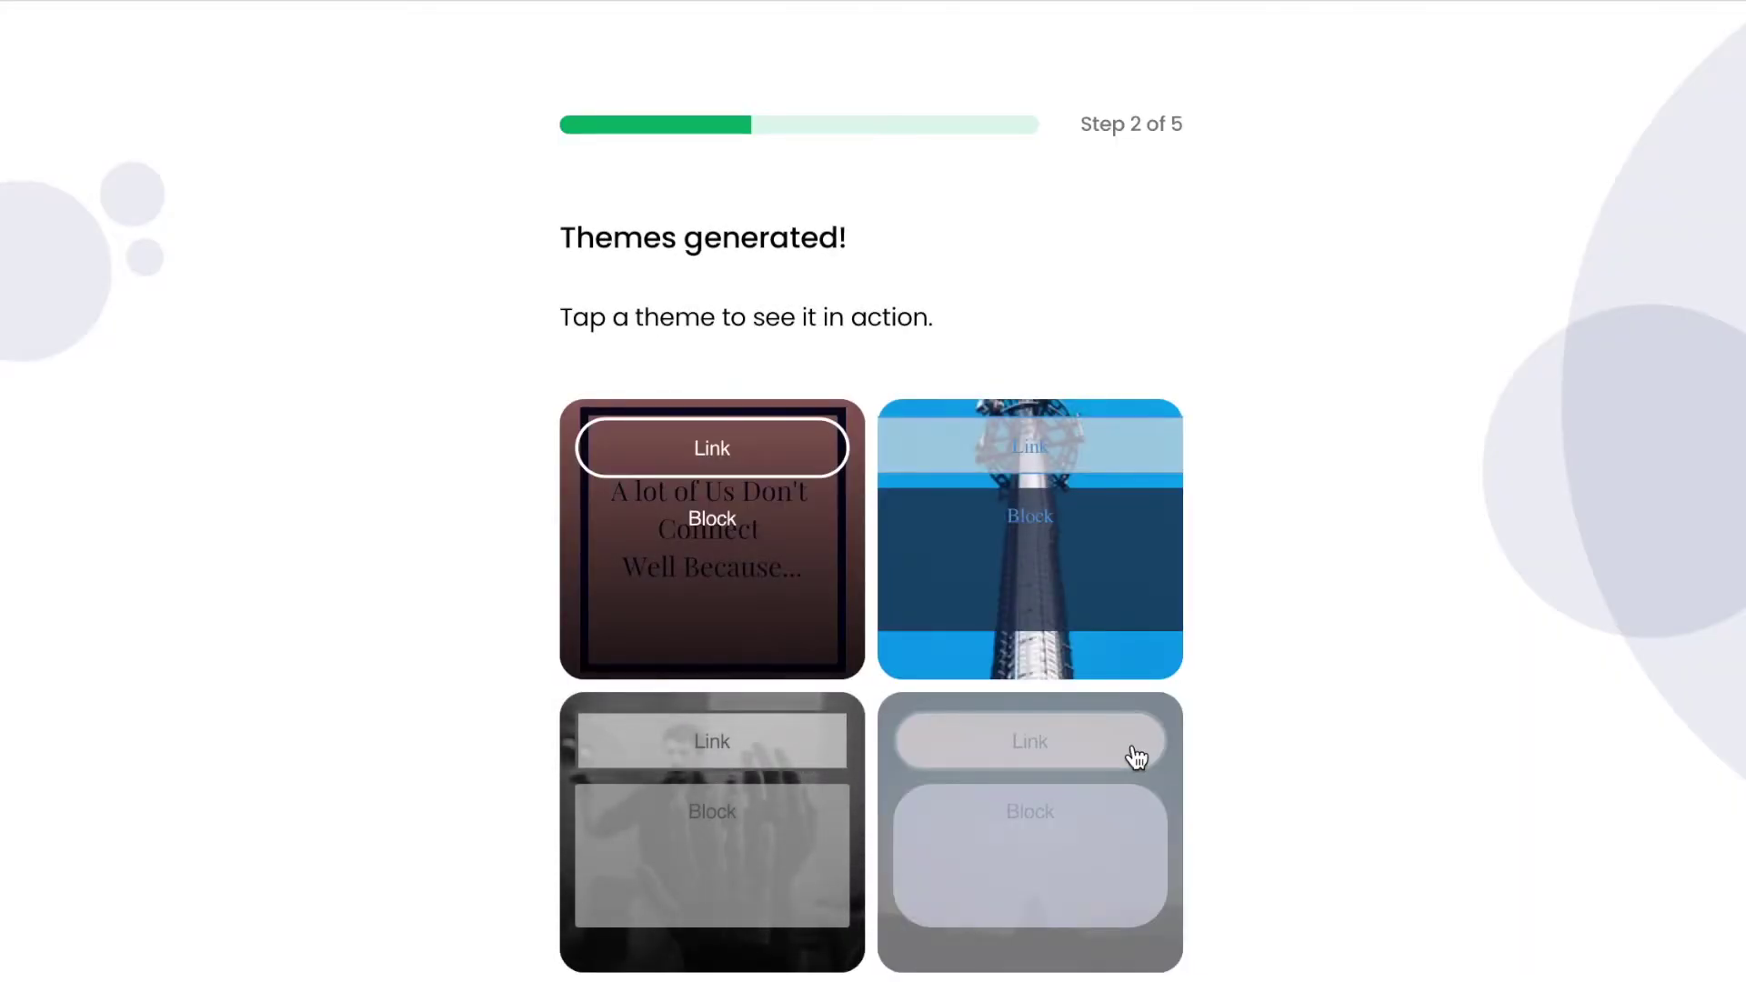
Browse the generated themes and pick the first one.
{"action": "scroll", "coordinate": [1137, 757], "scroll_direction": "down", "scroll_amount": 4}
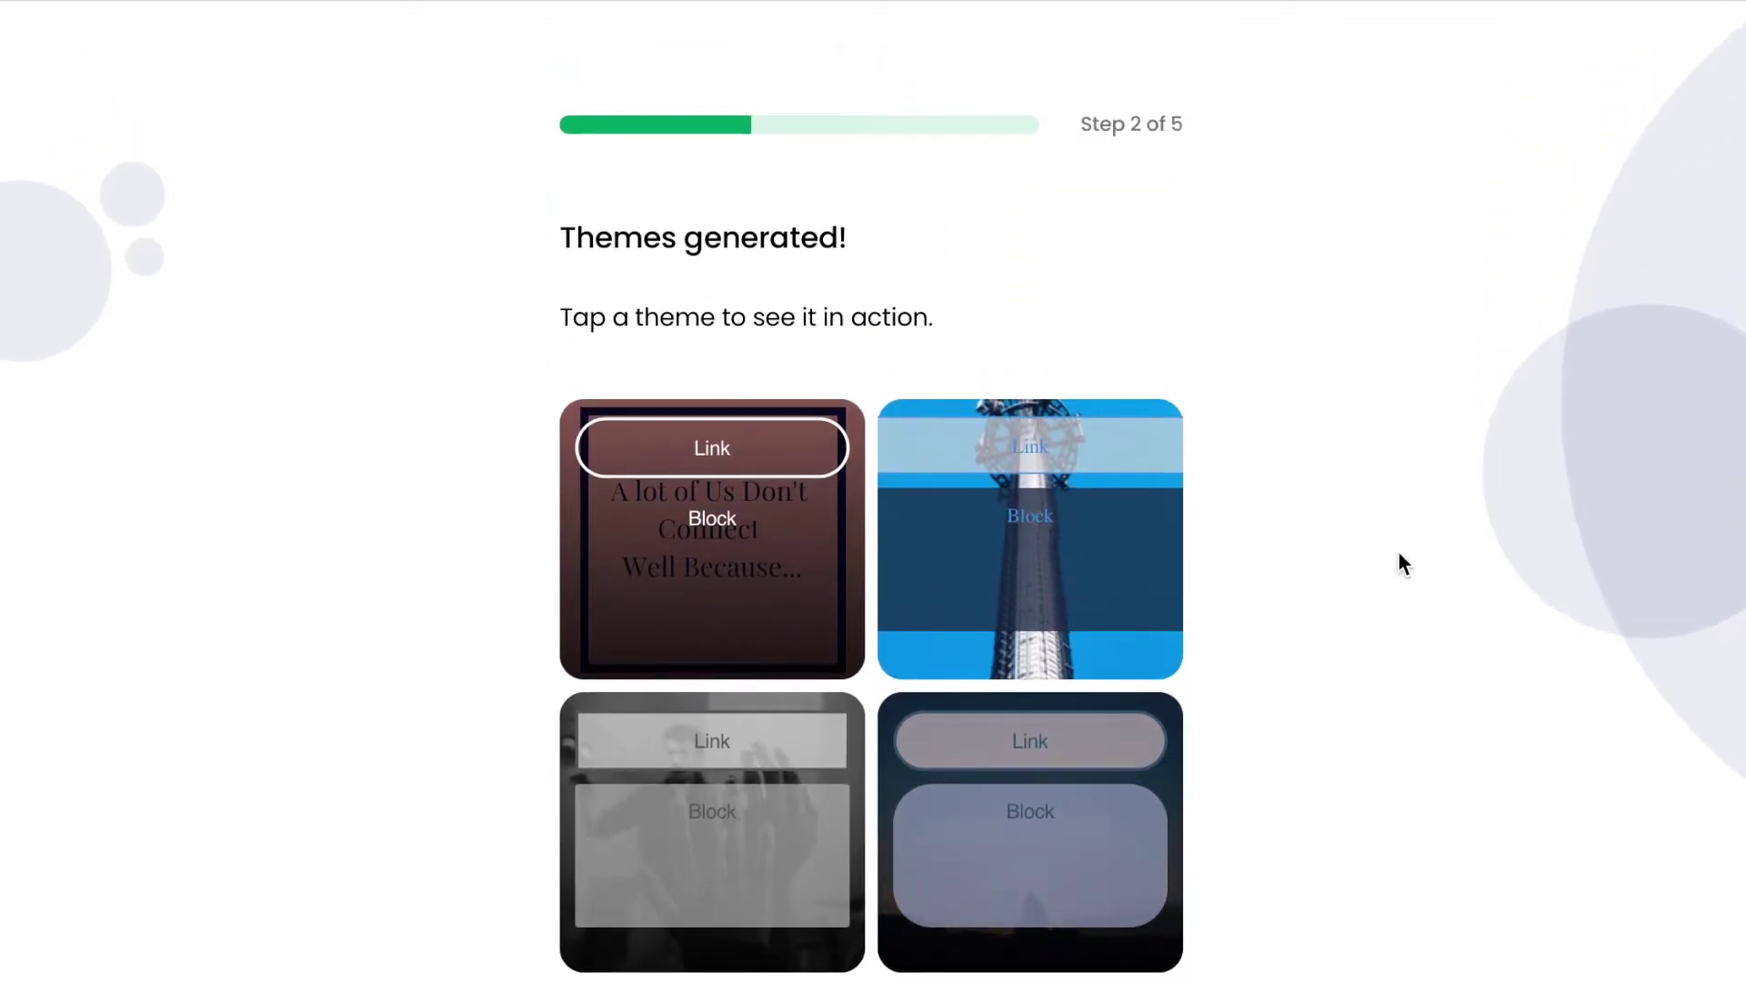
{"action": "scroll", "coordinate": [1399, 564], "scroll_direction": "down", "scroll_amount": 3}
{"action": "scroll", "coordinate": [1398, 551], "scroll_direction": "up", "scroll_amount": 2}
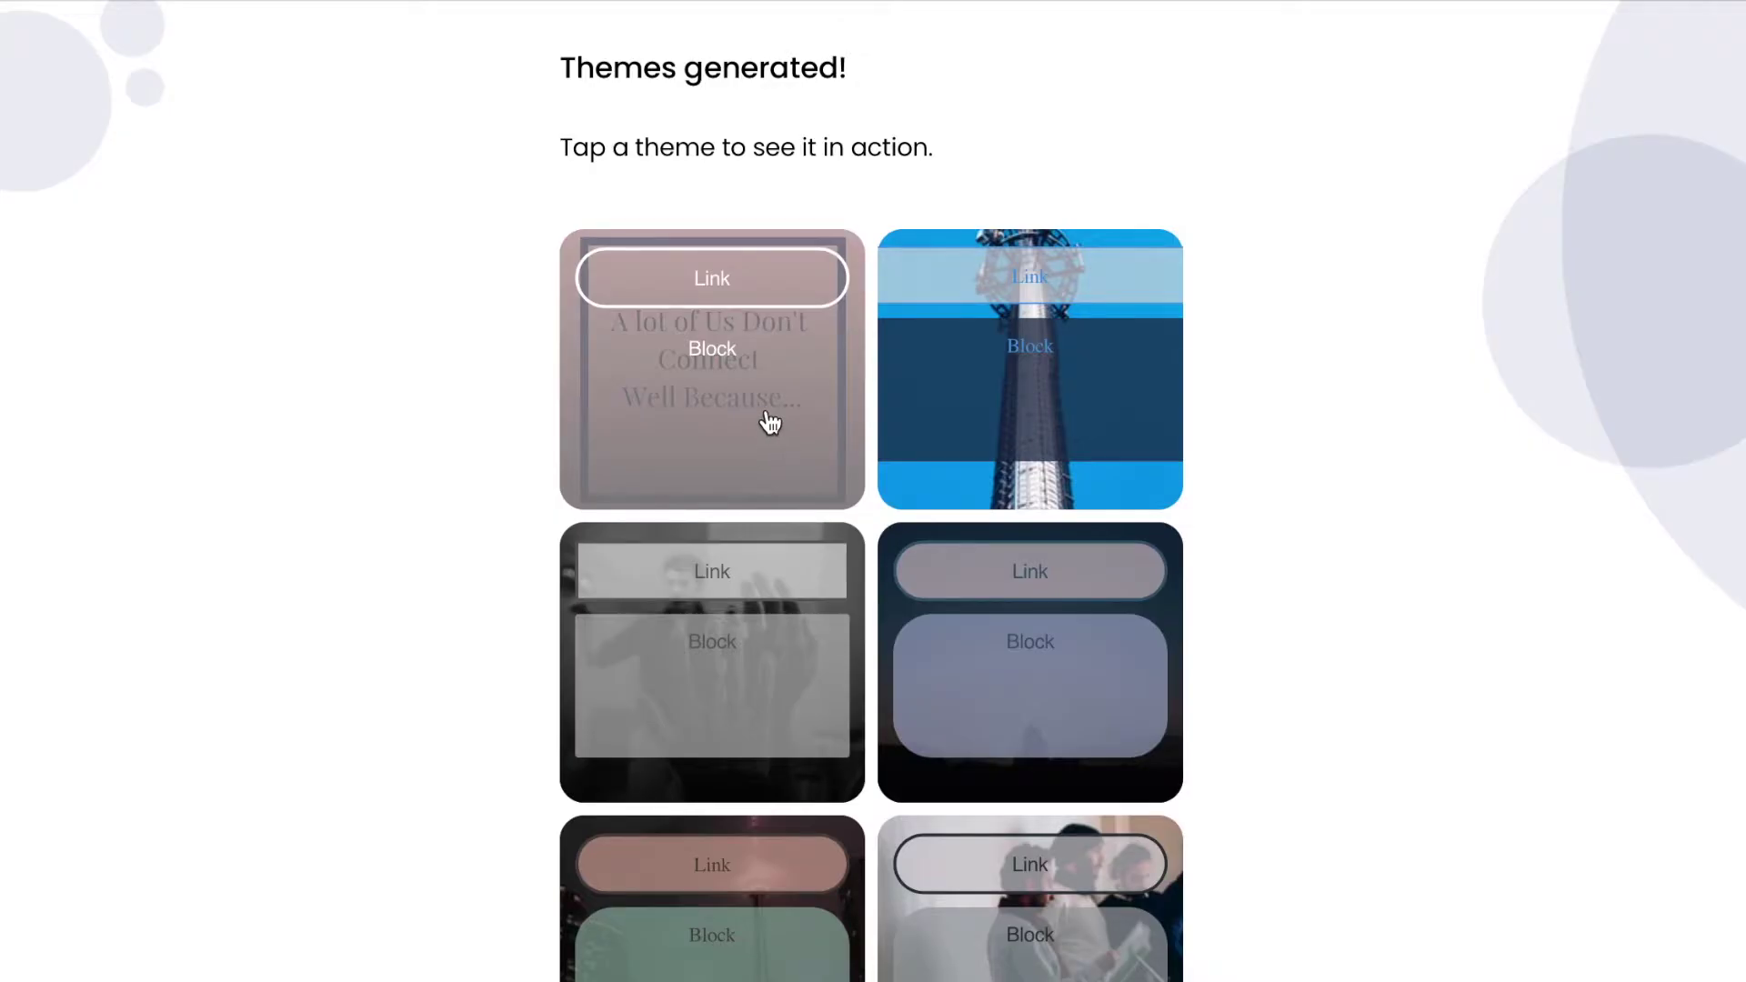
{"action": "left_click", "coordinate": [769, 422]}
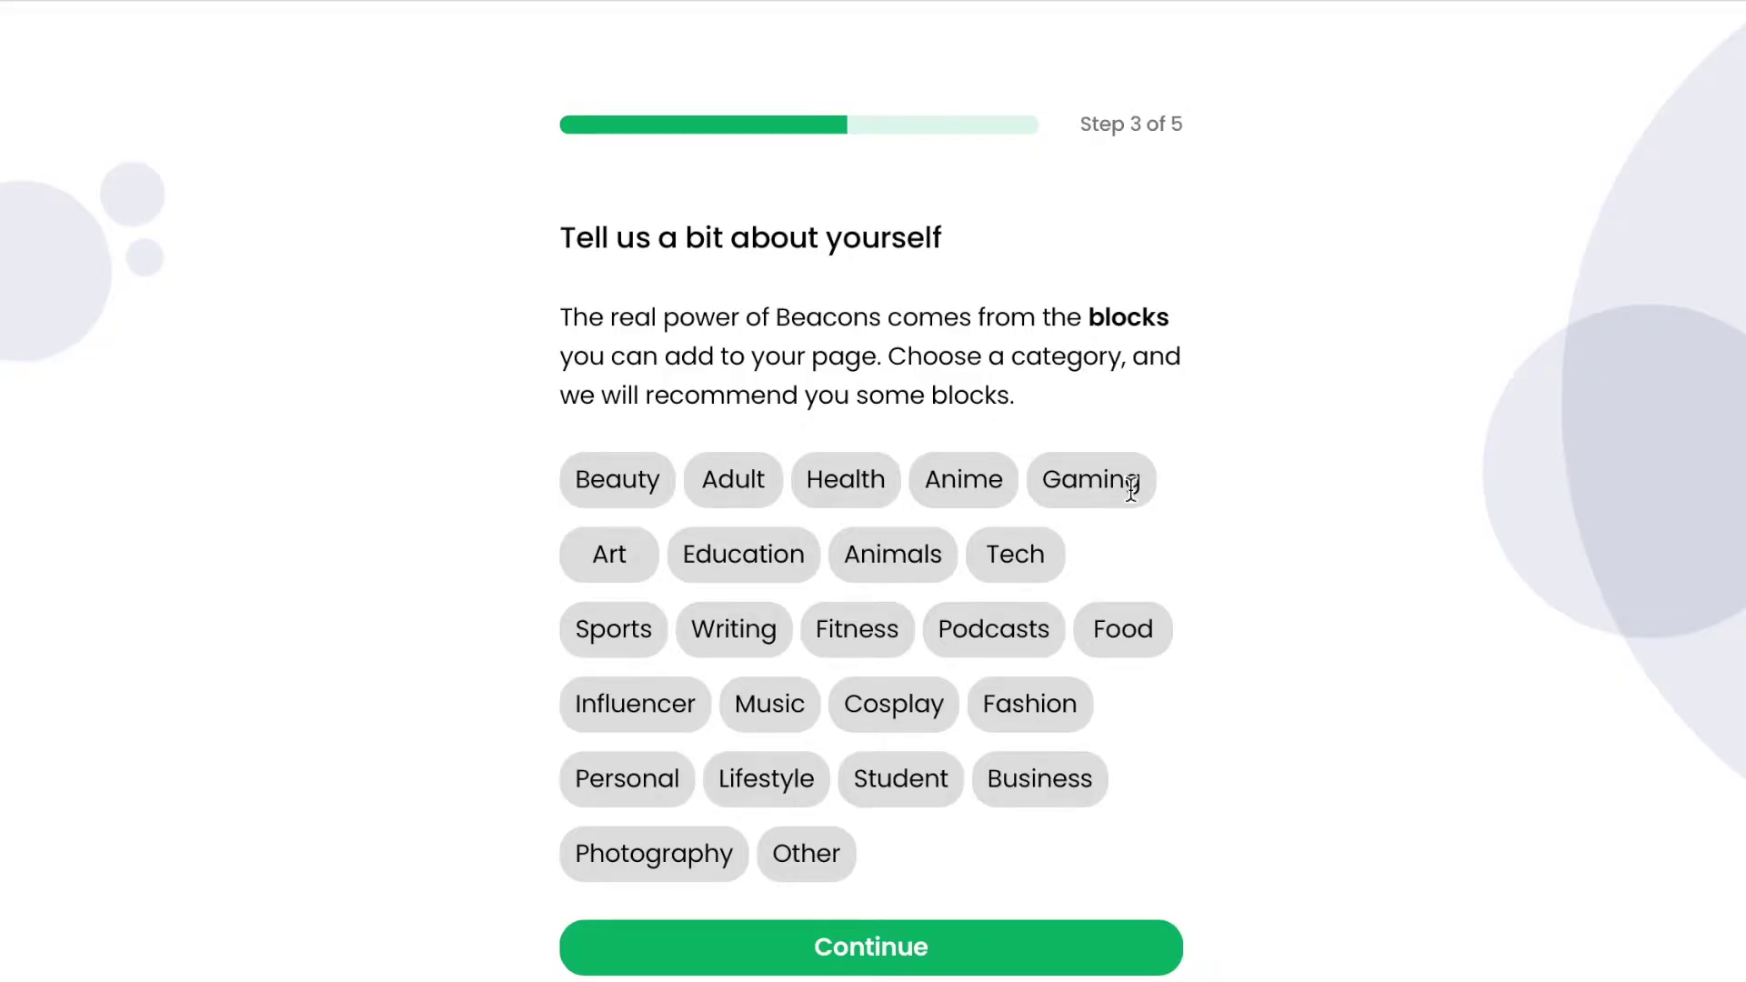
Select Business as the page category and continue to the block recommendations.
{"action": "scroll", "coordinate": [1282, 841], "scroll_direction": "down", "scroll_amount": 1}
{"action": "scroll", "coordinate": [1283, 846], "scroll_direction": "down", "scroll_amount": 1}
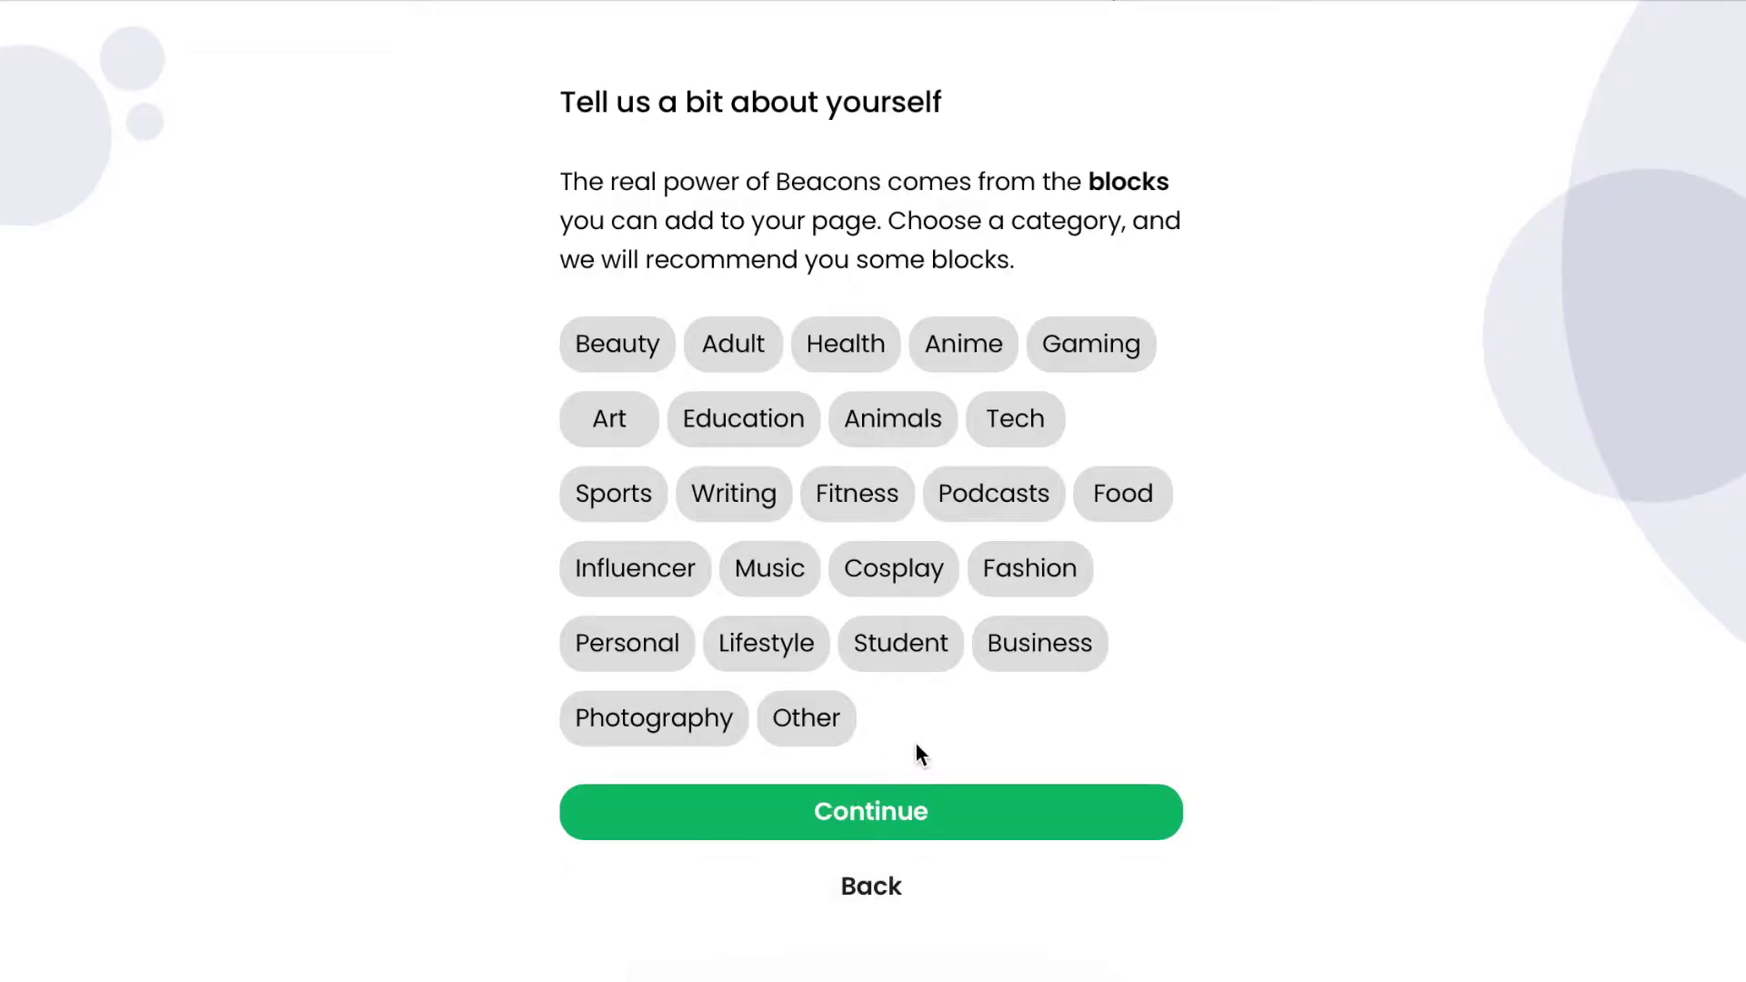
{"action": "left_click", "coordinate": [1033, 663]}
{"action": "left_click", "coordinate": [948, 812]}
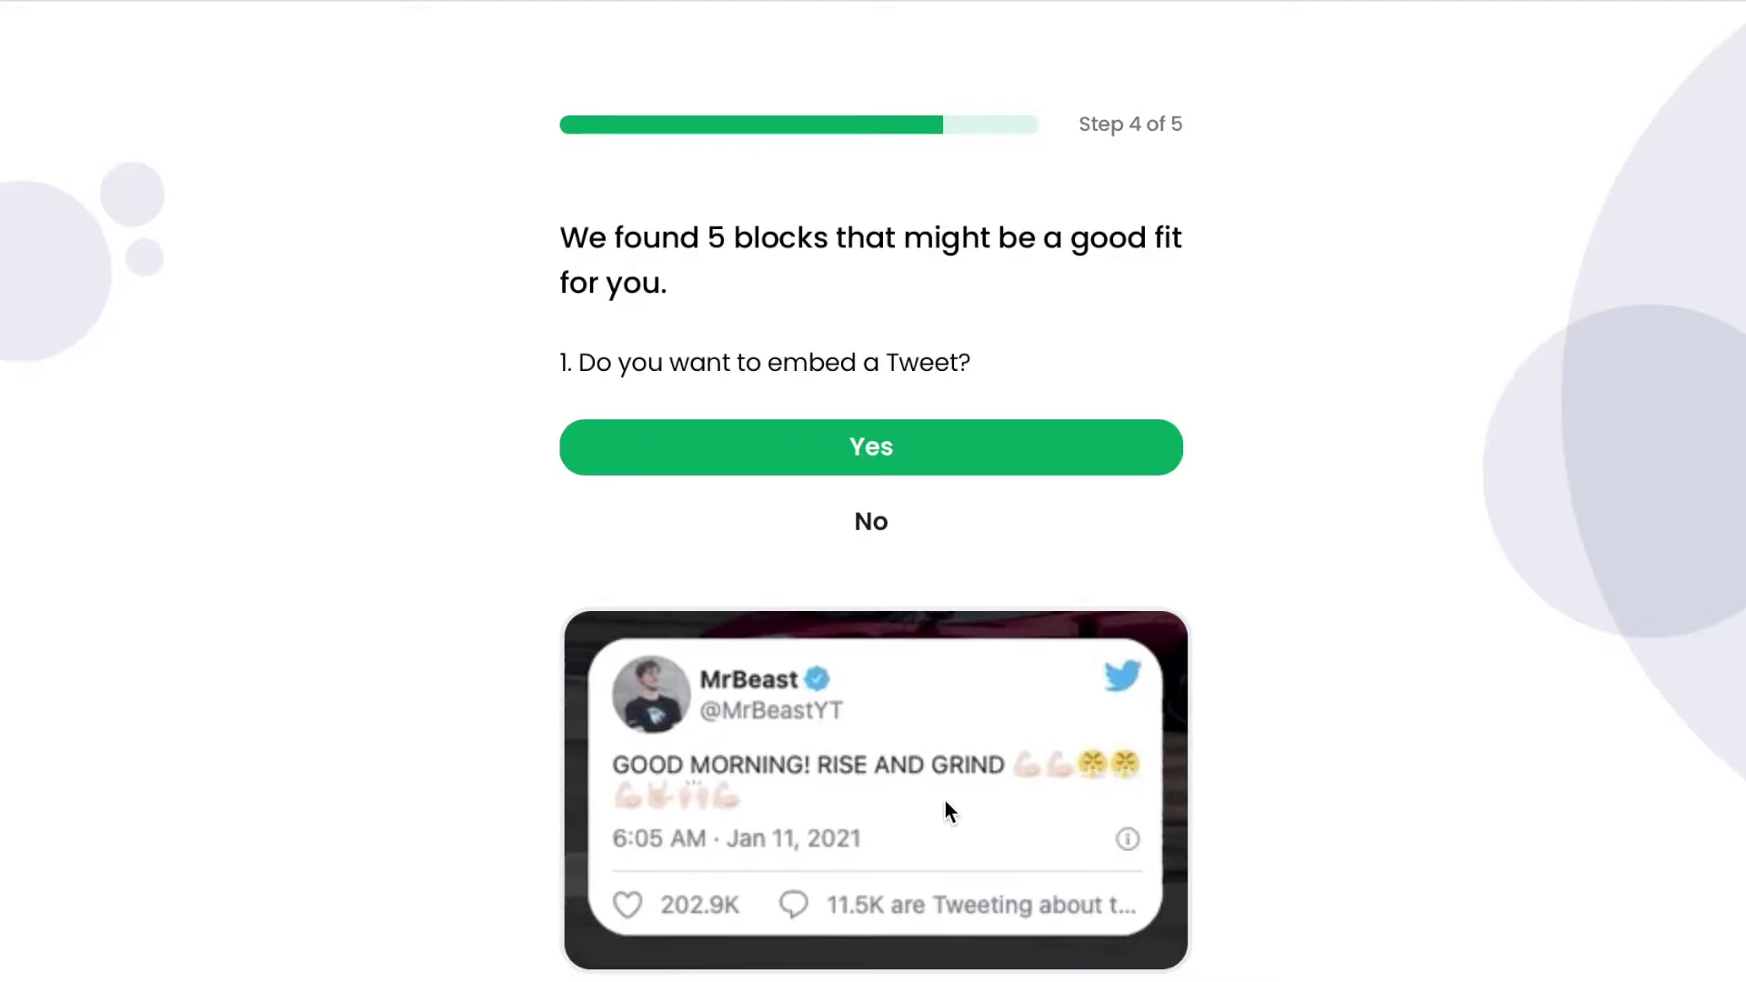
Answer No to embedding a Tweet and No to selling digital products.
{"action": "left_click", "coordinate": [952, 533]}
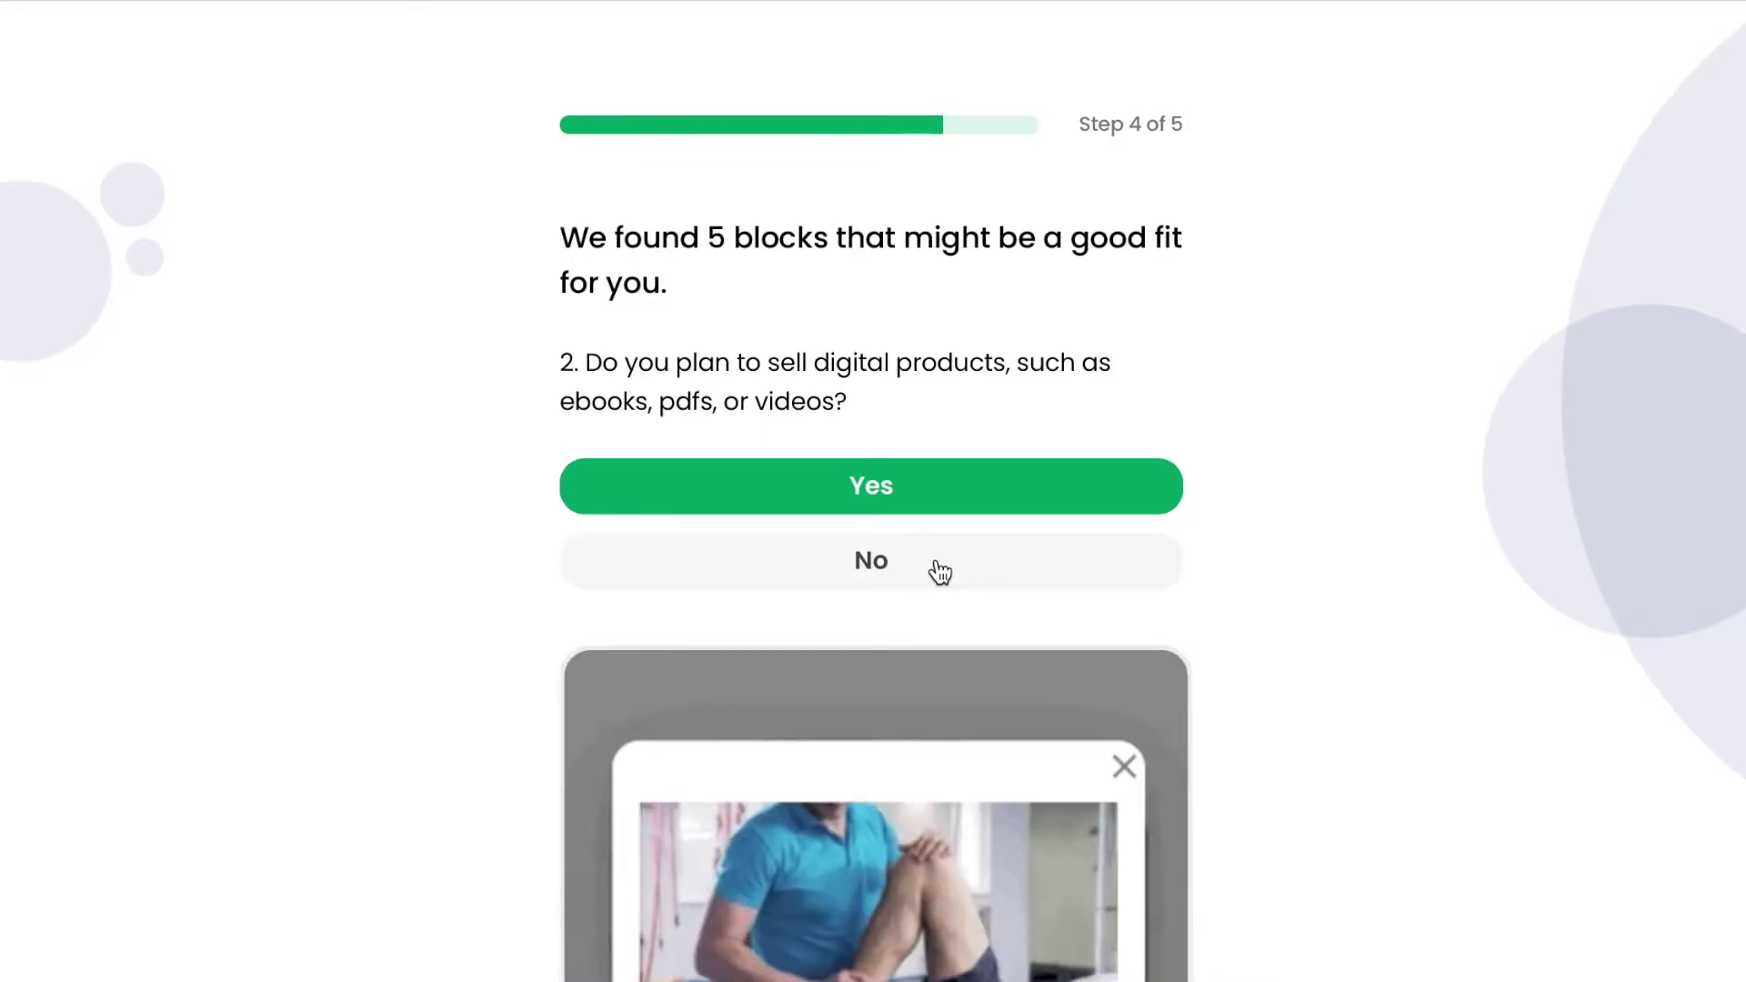
{"action": "left_click", "coordinate": [940, 572]}
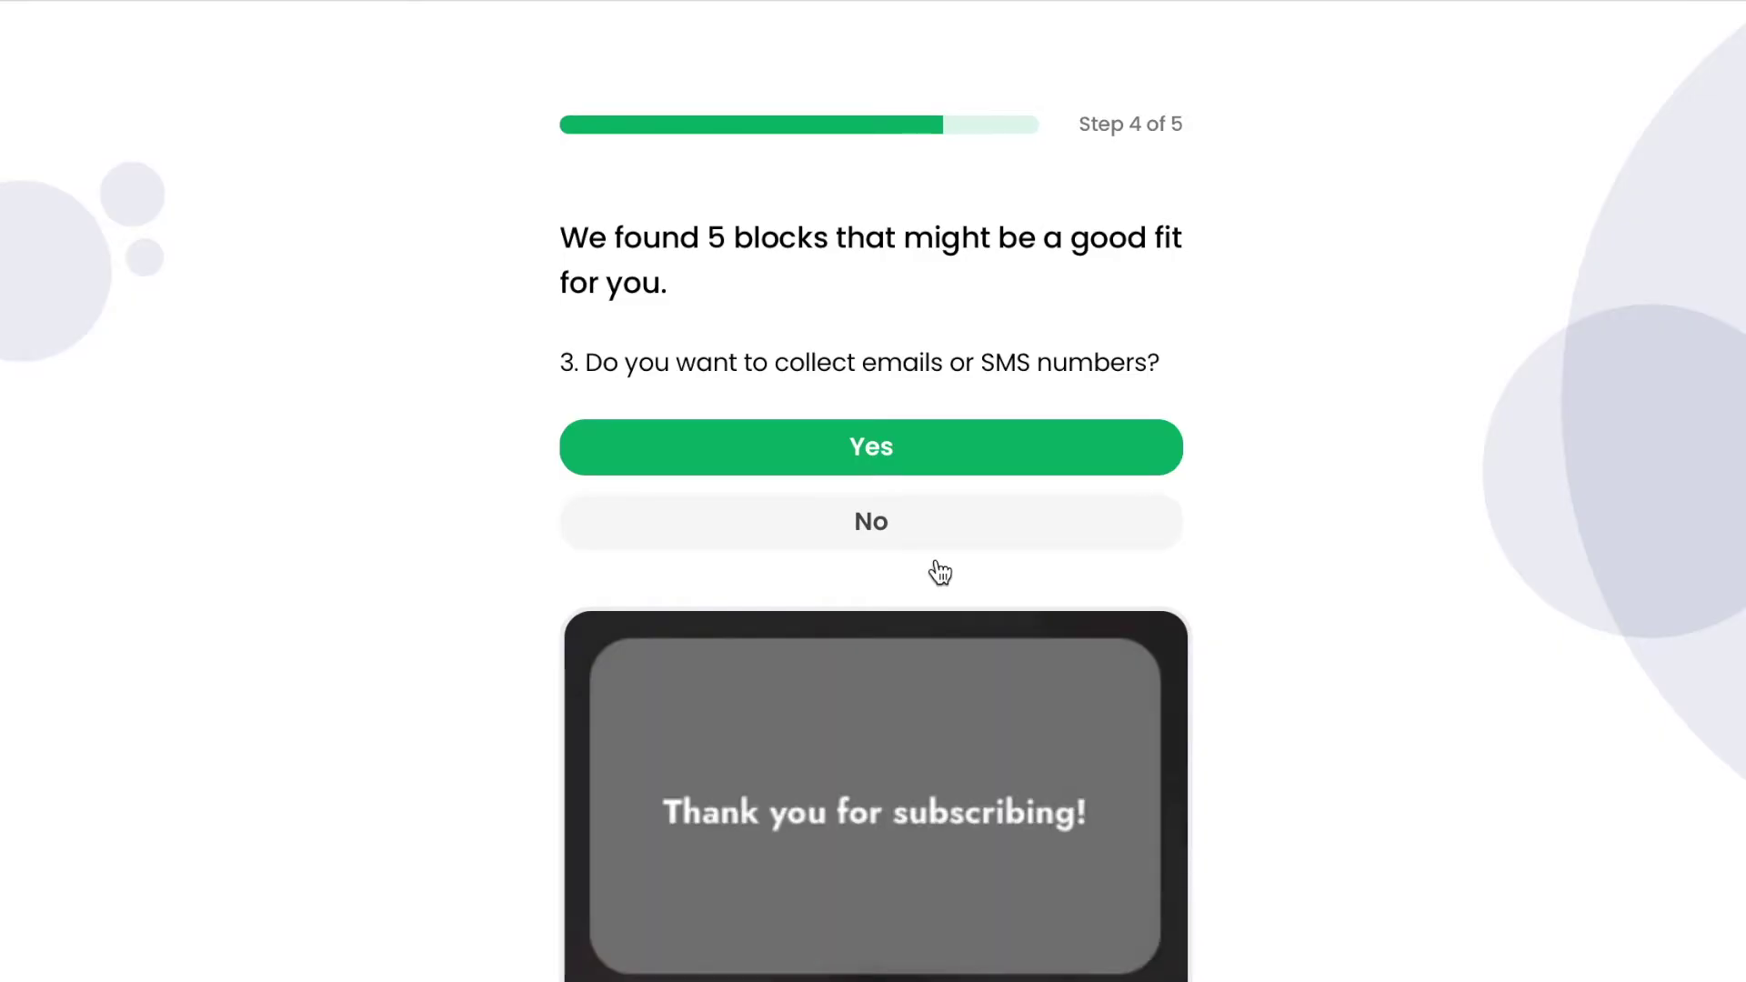
Answer No to collecting emails or SMS and to embedding YouTube, TikTok, Vimeo or Twitch videos.
{"action": "left_click", "coordinate": [940, 540]}
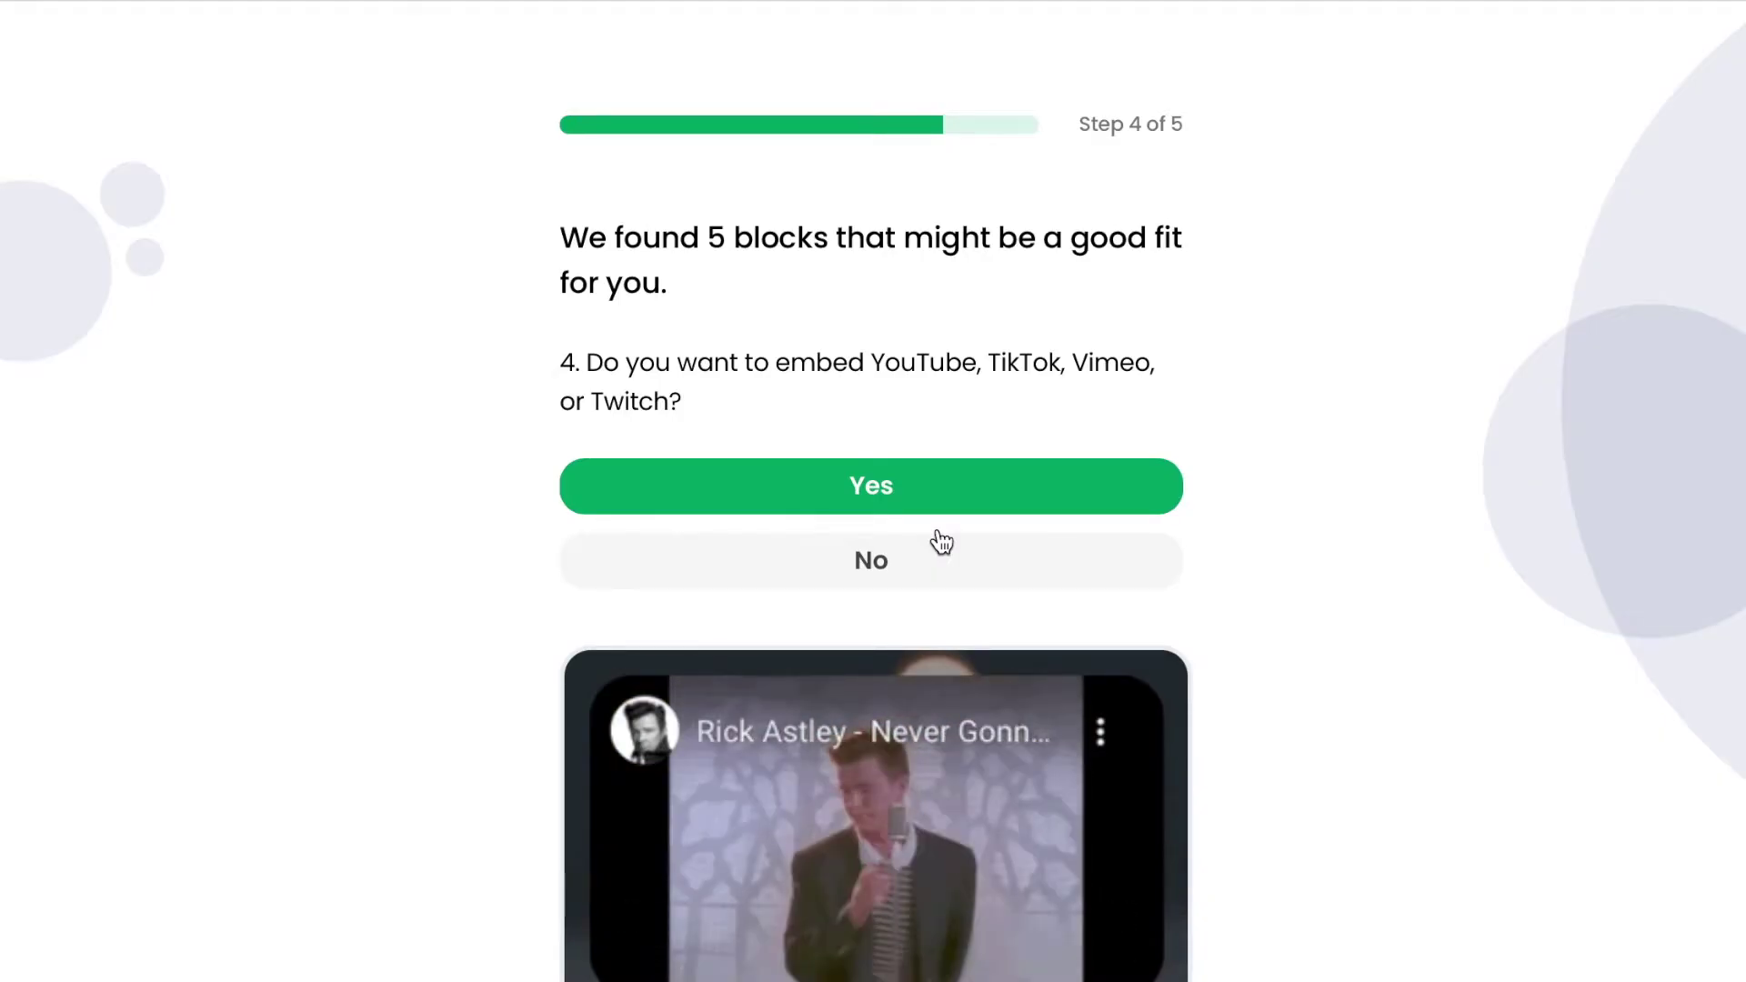
{"action": "left_click", "coordinate": [917, 561]}
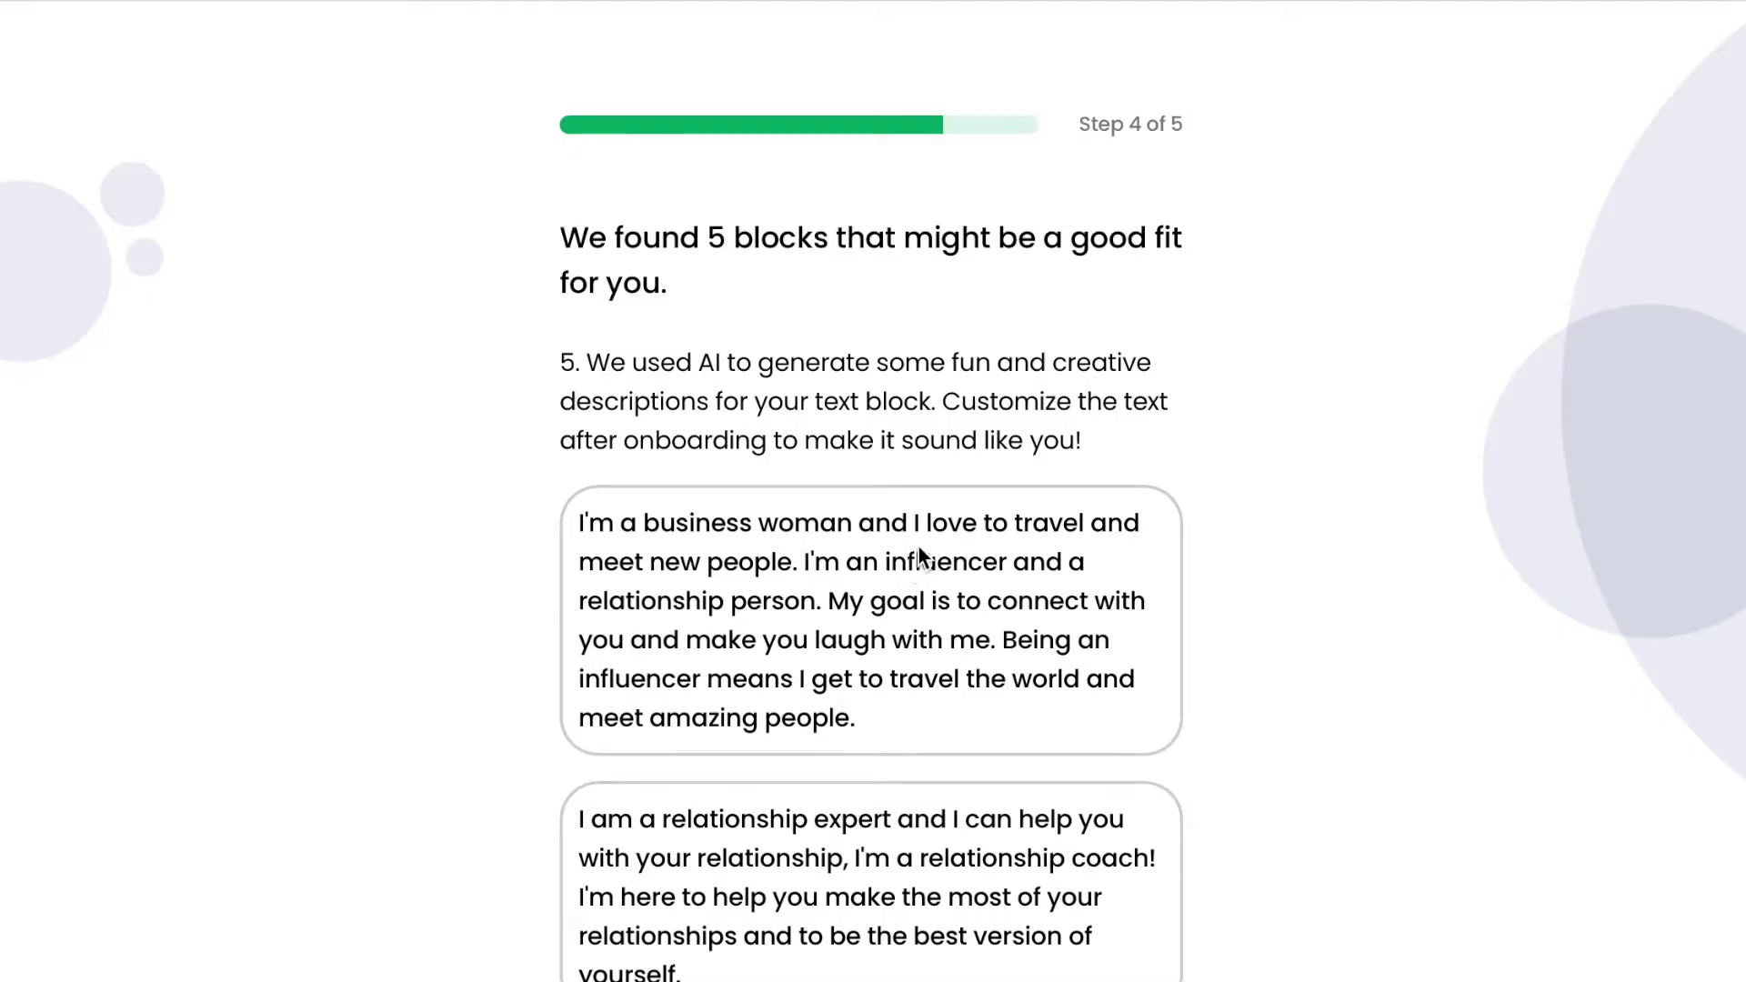
Look over the AI-suggested bios and reject them all with 'I do not like any of these'.
{"action": "scroll", "coordinate": [1197, 778], "scroll_direction": "down", "scroll_amount": 10}
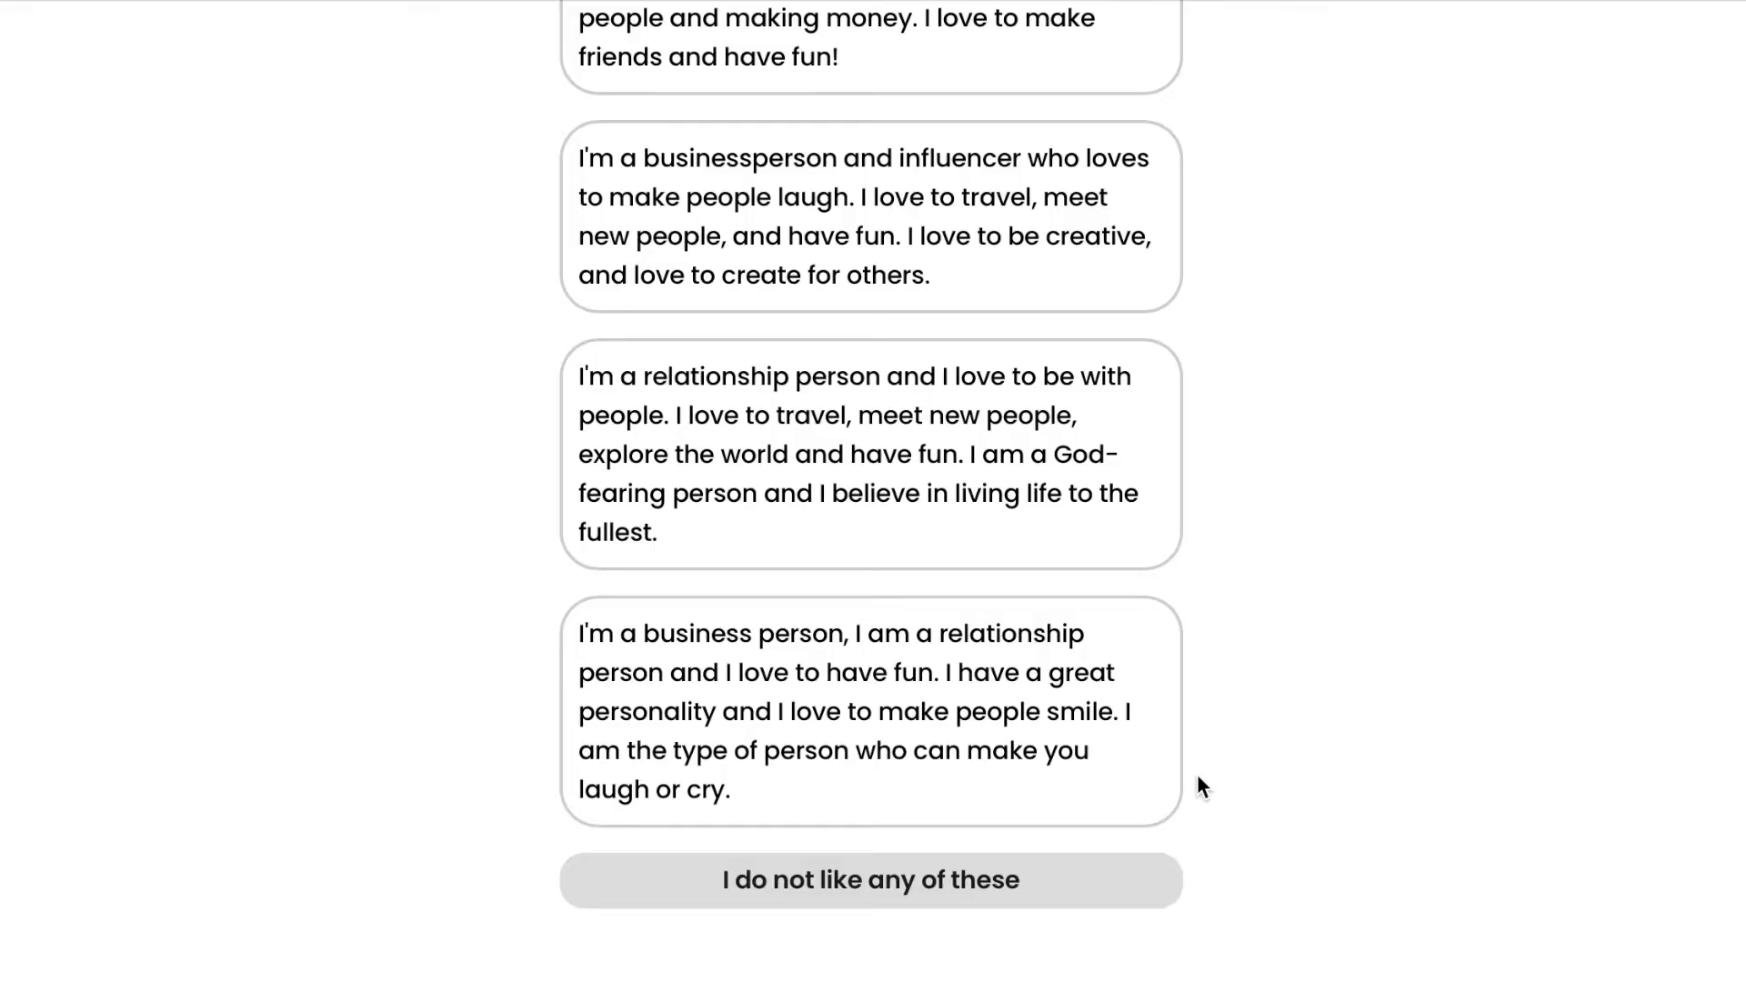
{"action": "scroll", "coordinate": [1197, 778], "scroll_direction": "up", "scroll_amount": 8}
{"action": "scroll", "coordinate": [1198, 778], "scroll_direction": "down", "scroll_amount": 1}
{"action": "scroll", "coordinate": [1197, 778], "scroll_direction": "down", "scroll_amount": 3}
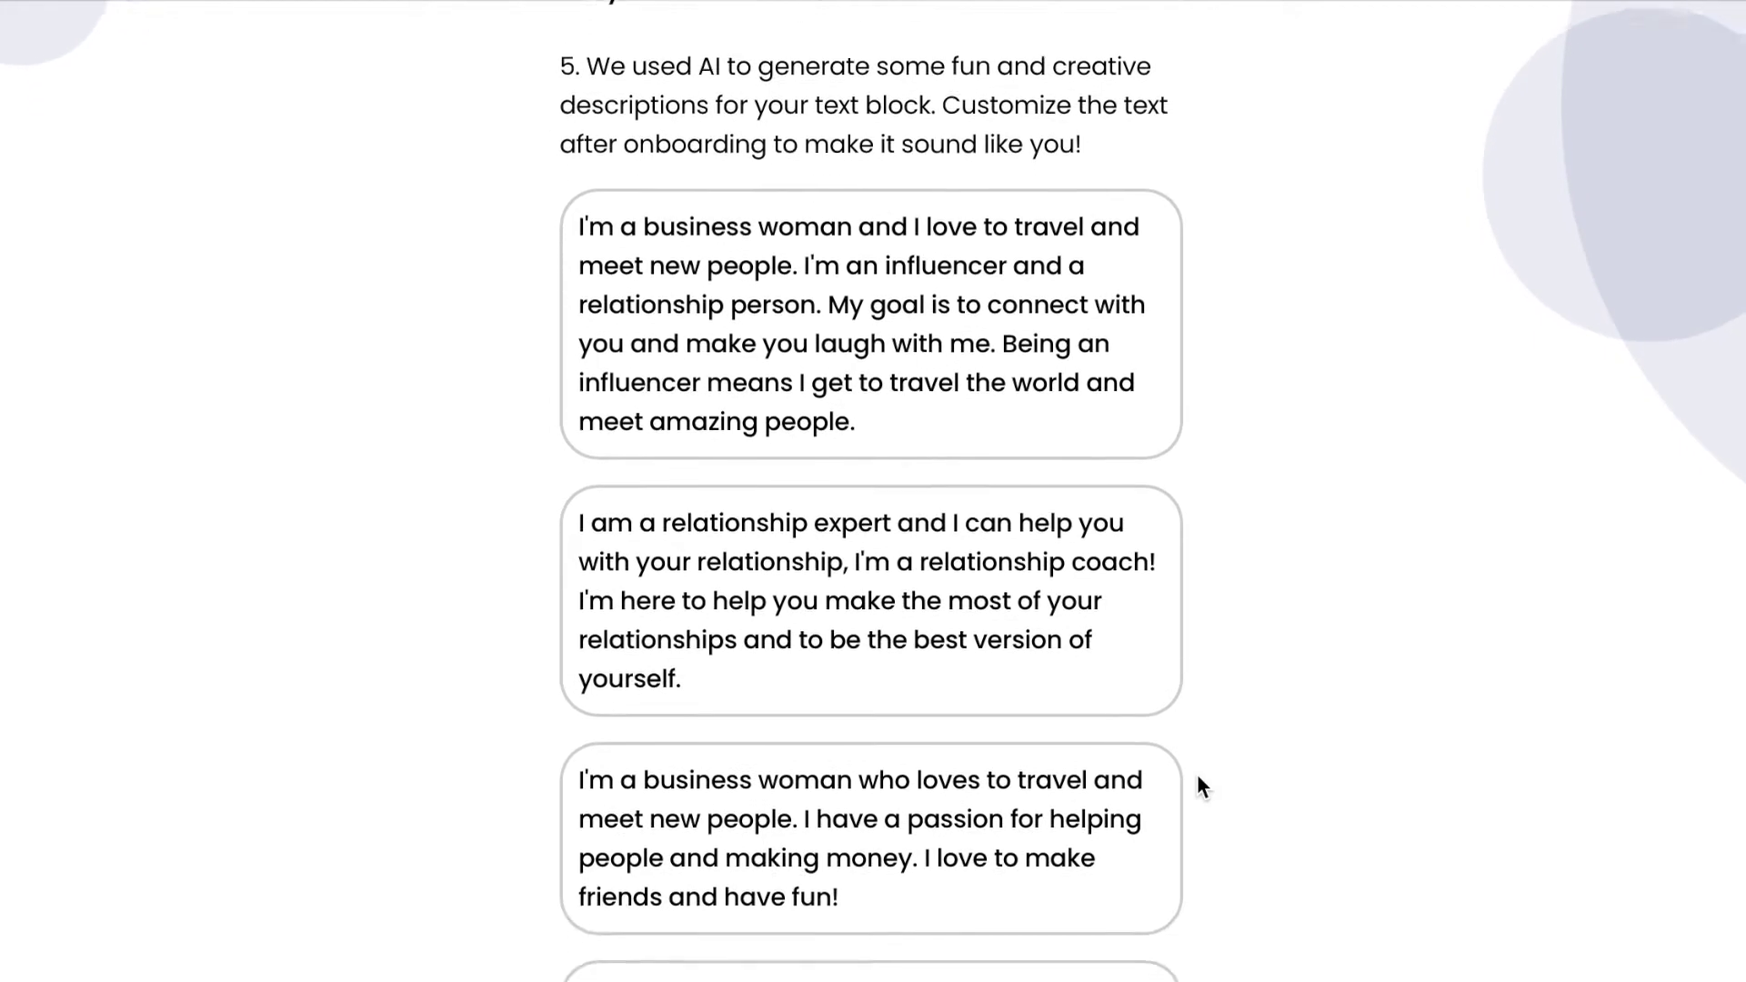
{"action": "scroll", "coordinate": [1197, 779], "scroll_direction": "down", "scroll_amount": 1}
{"action": "scroll", "coordinate": [1199, 783], "scroll_direction": "down", "scroll_amount": 3}
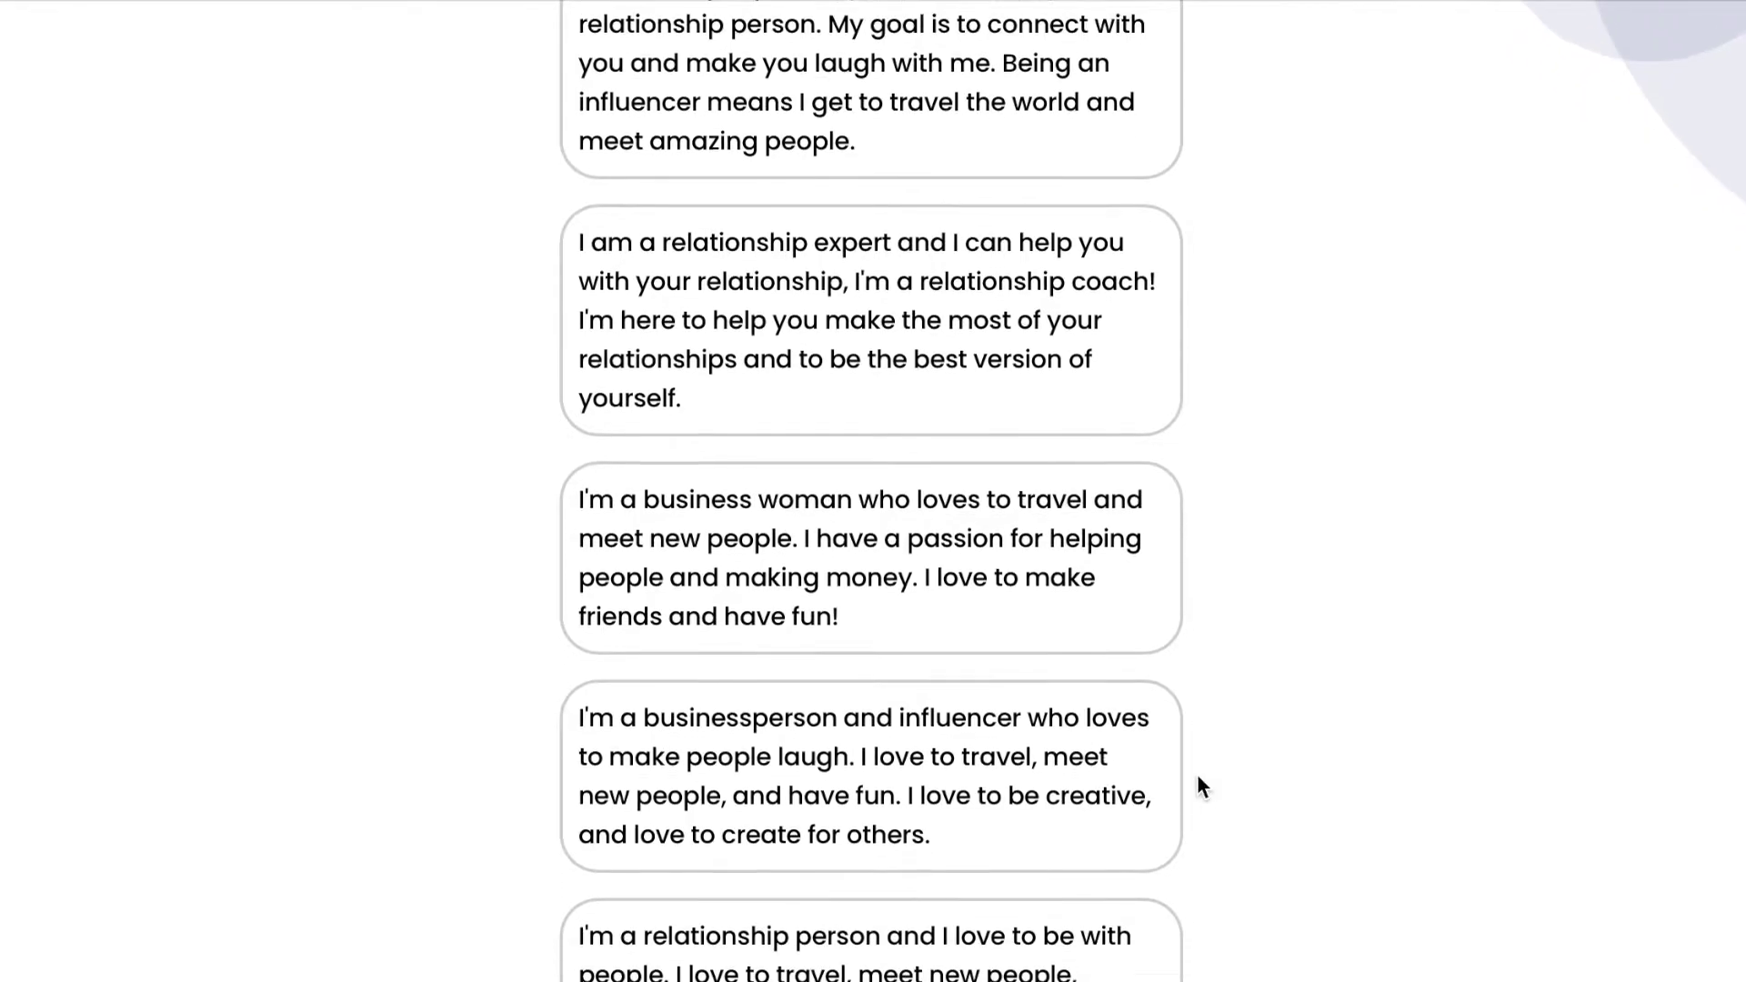
{"action": "scroll", "coordinate": [1197, 782], "scroll_direction": "down", "scroll_amount": 3}
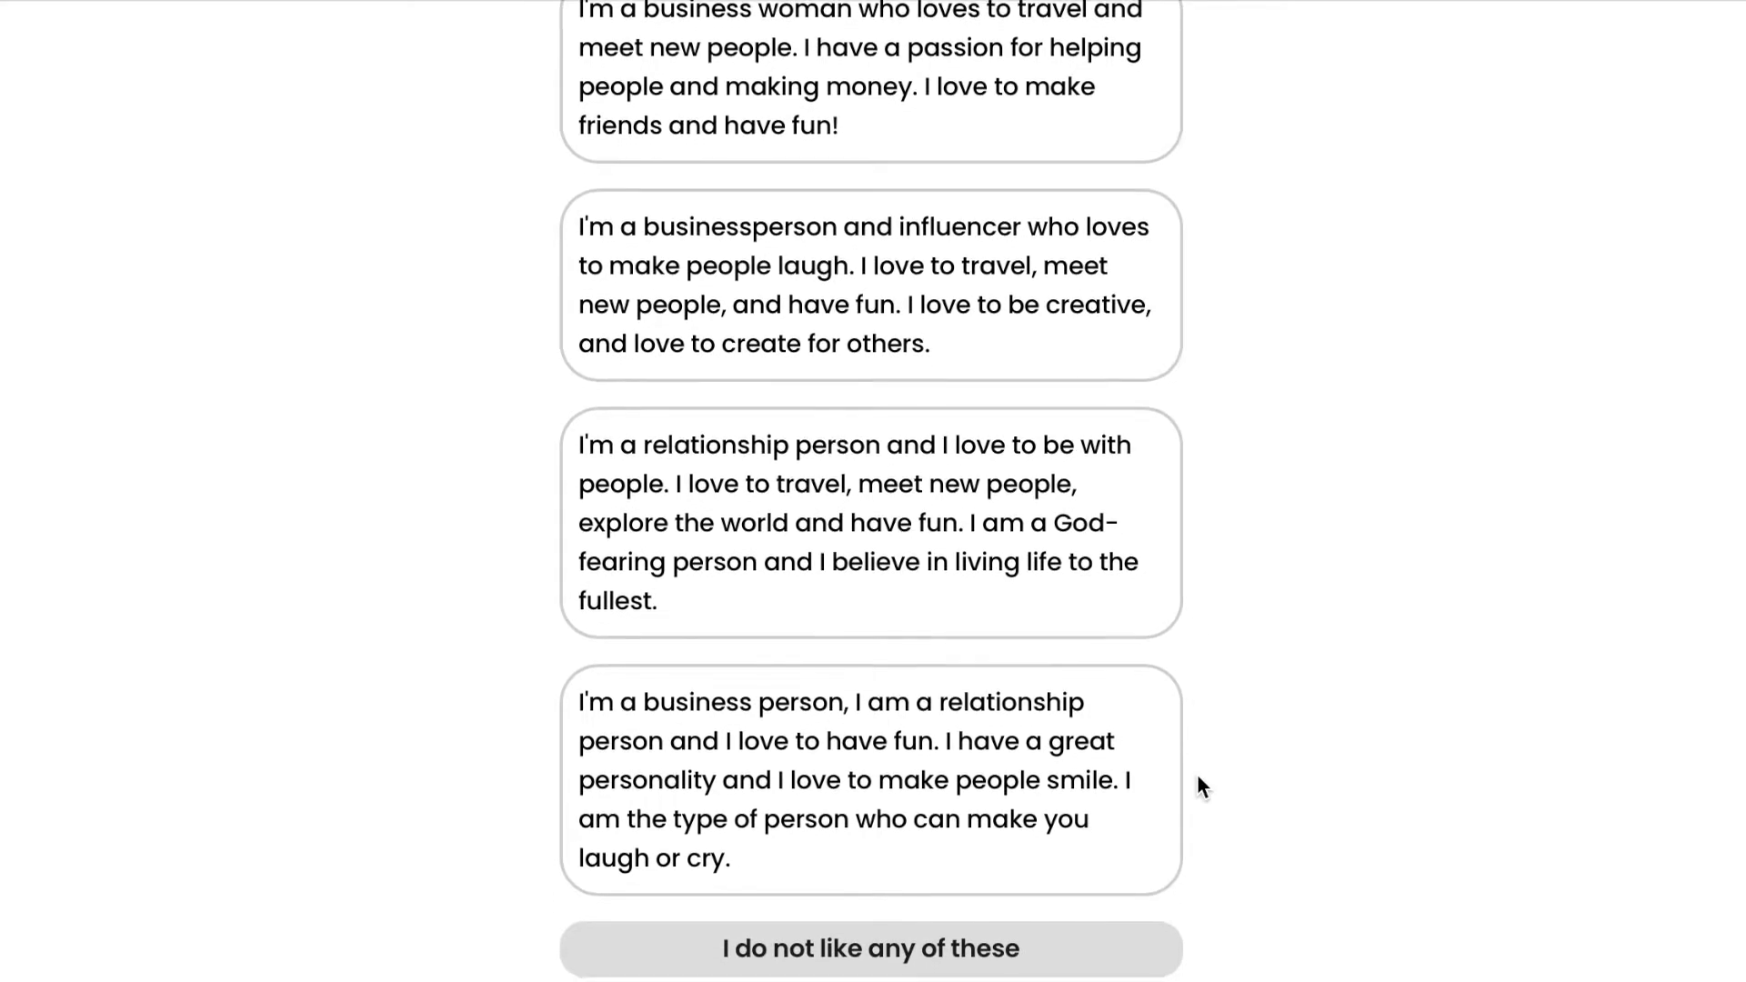
{"action": "scroll", "coordinate": [1198, 777], "scroll_direction": "down", "scroll_amount": 1}
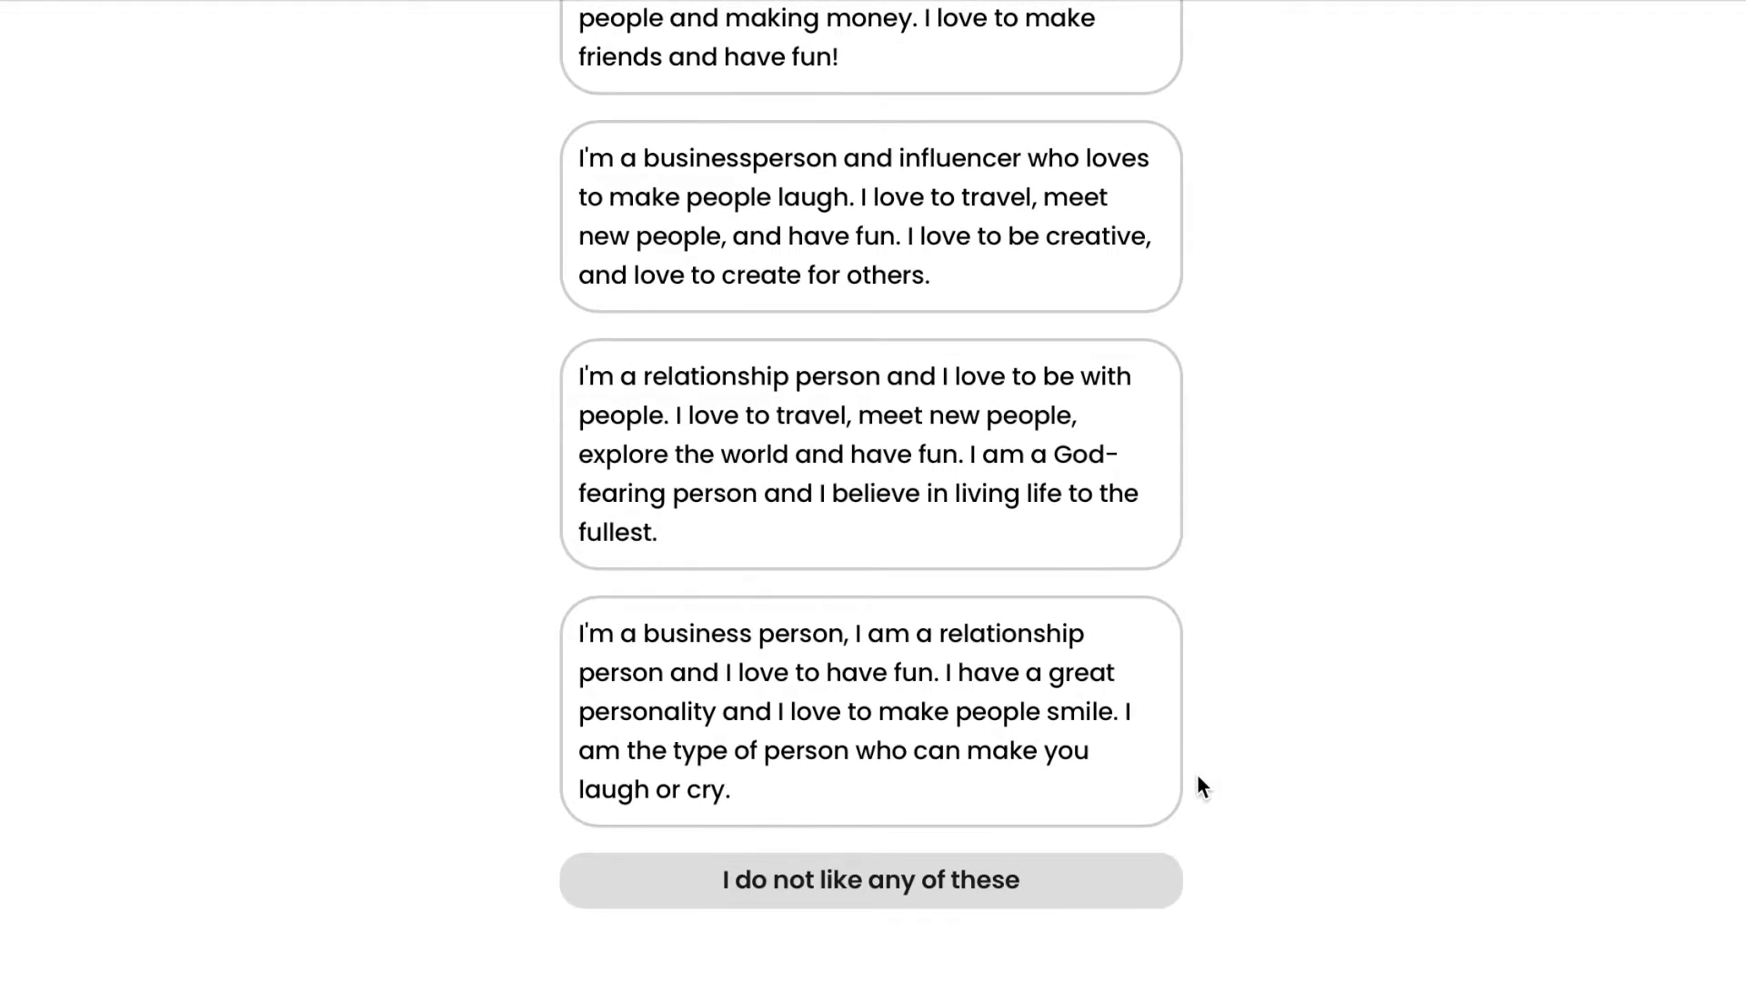
{"action": "left_click", "coordinate": [1023, 896]}
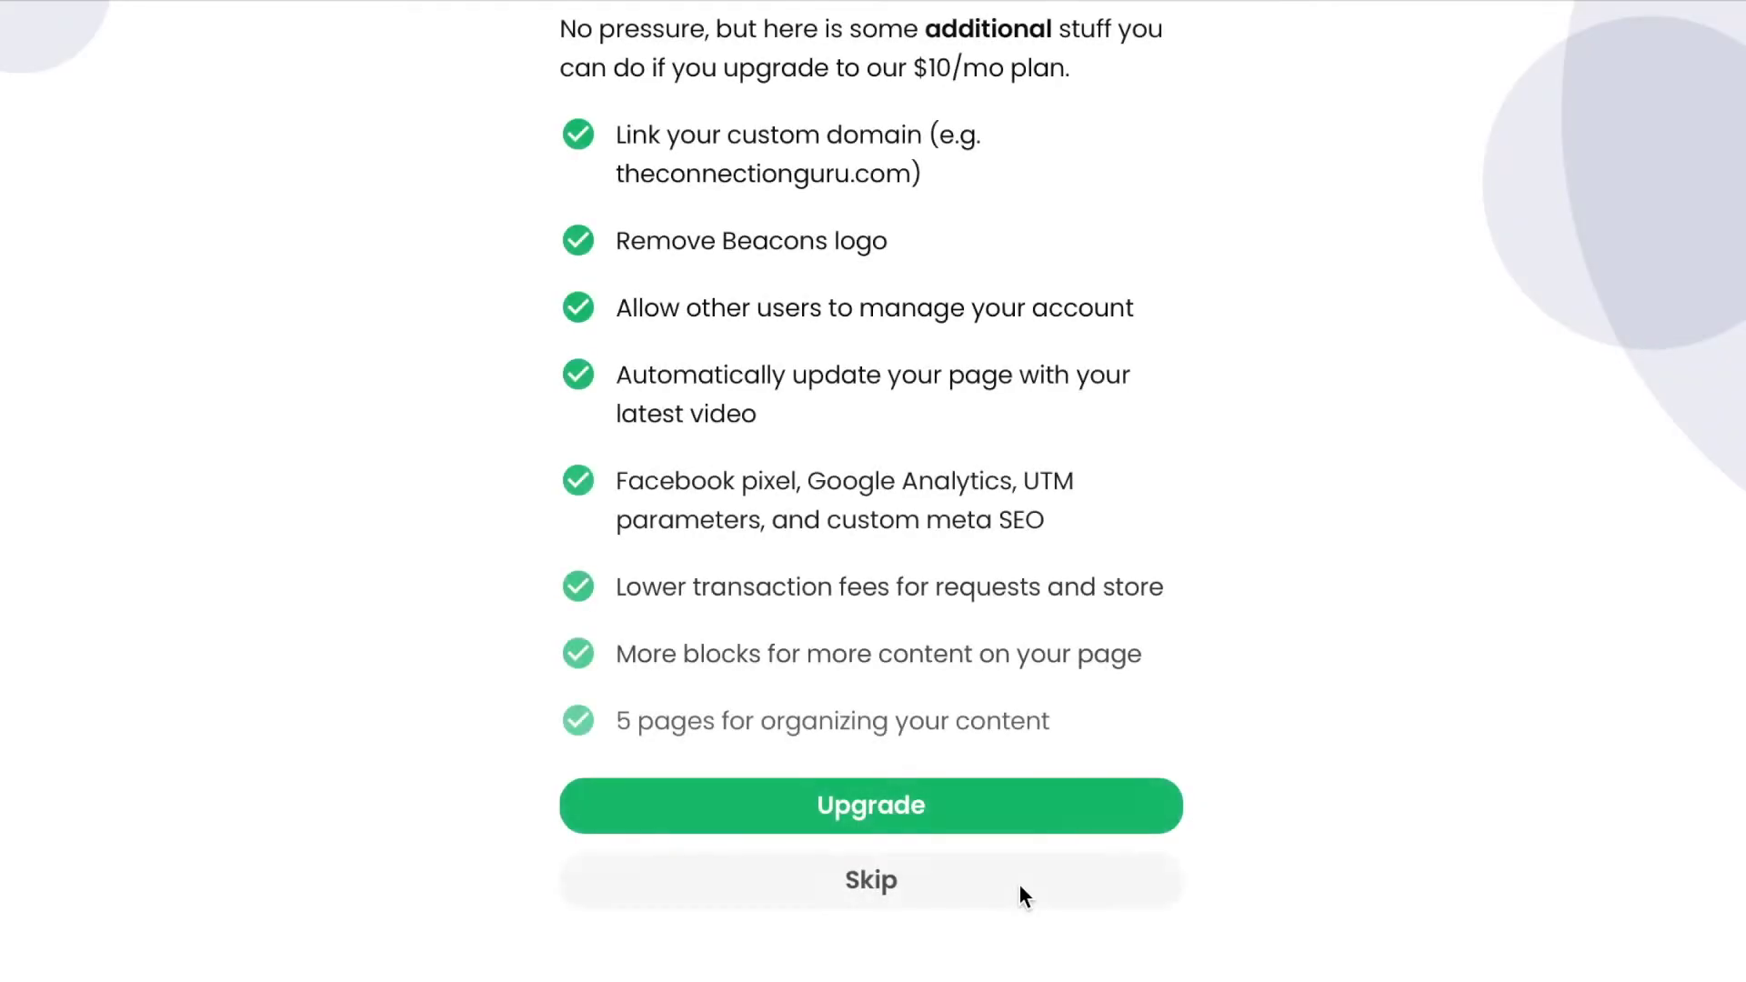
{"action": "scroll", "coordinate": [1340, 603], "scroll_direction": "up", "scroll_amount": 3}
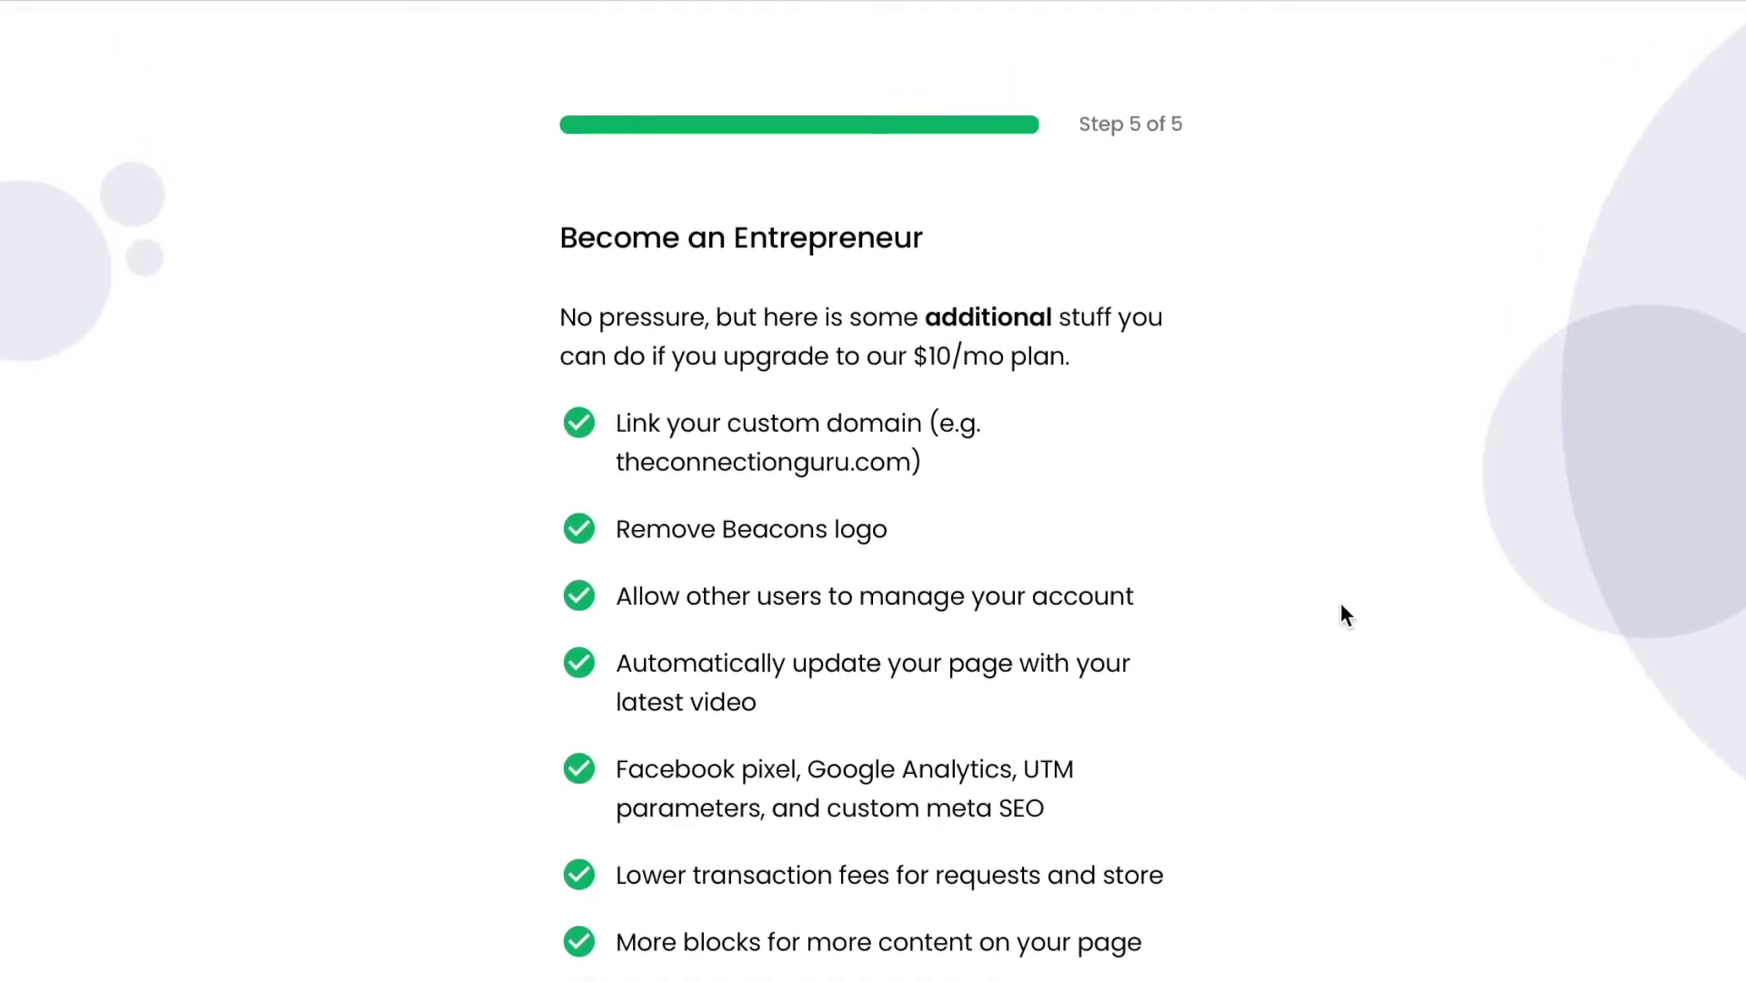
{"action": "scroll", "coordinate": [1341, 605], "scroll_direction": "down", "scroll_amount": 1}
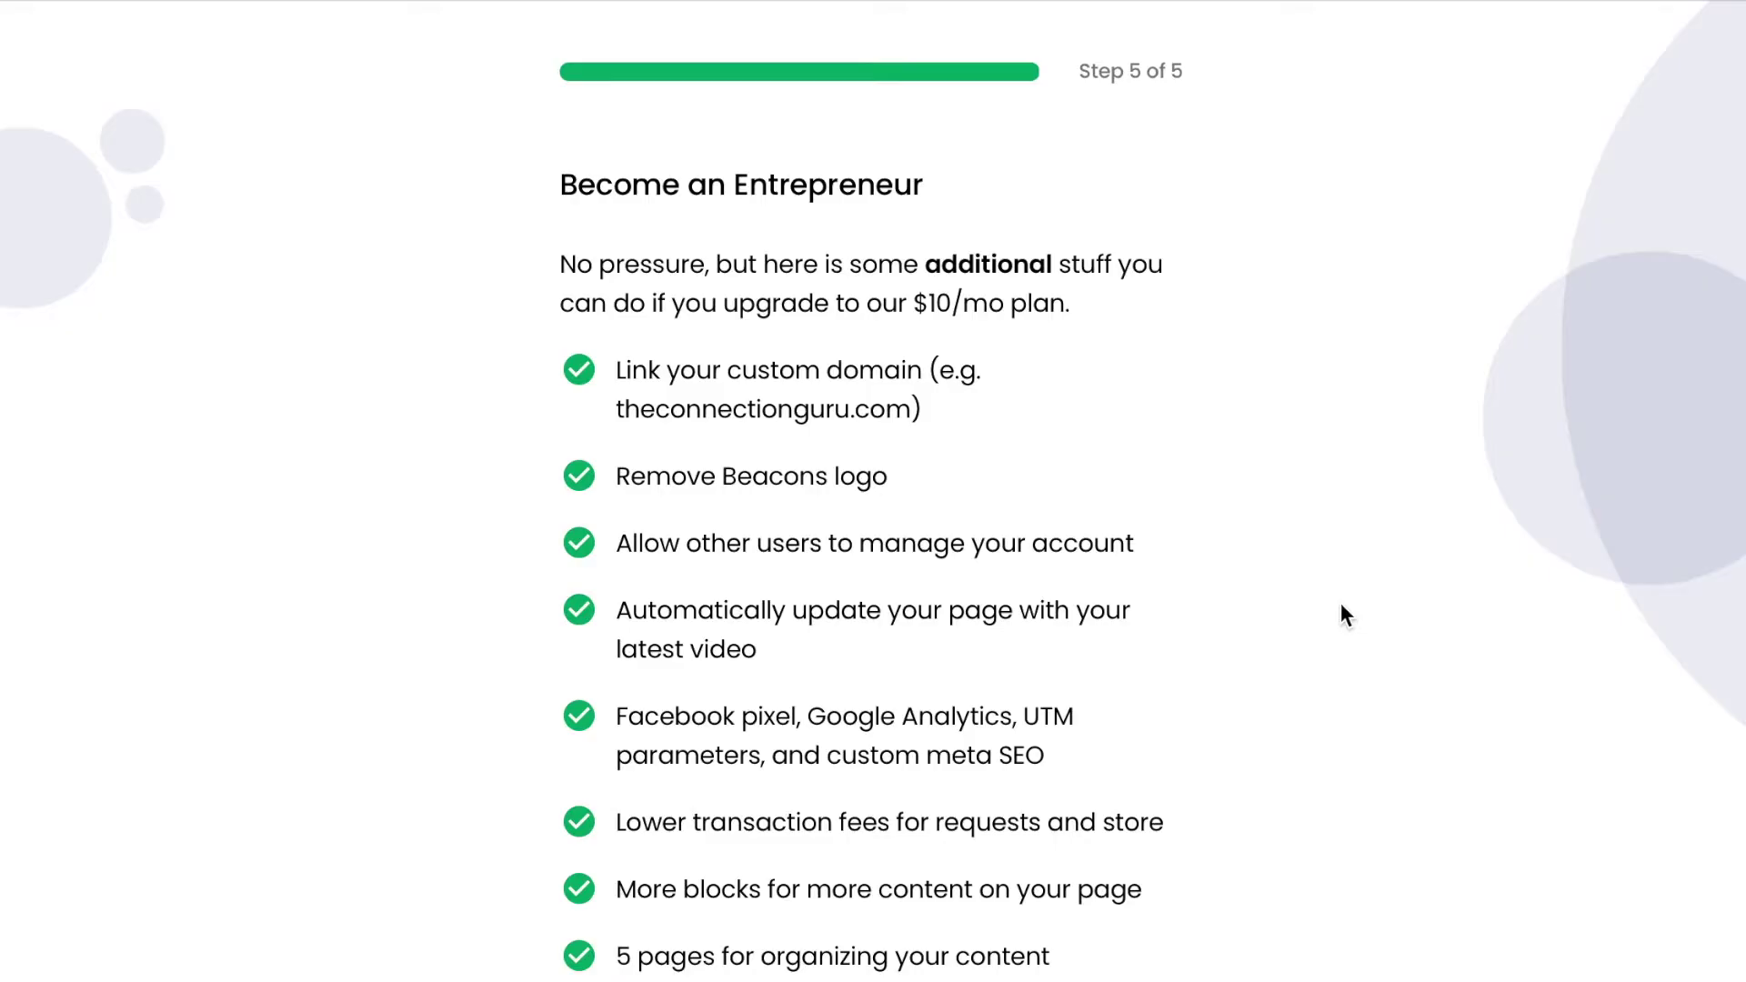
{"action": "scroll", "coordinate": [1341, 603], "scroll_direction": "down", "scroll_amount": 1}
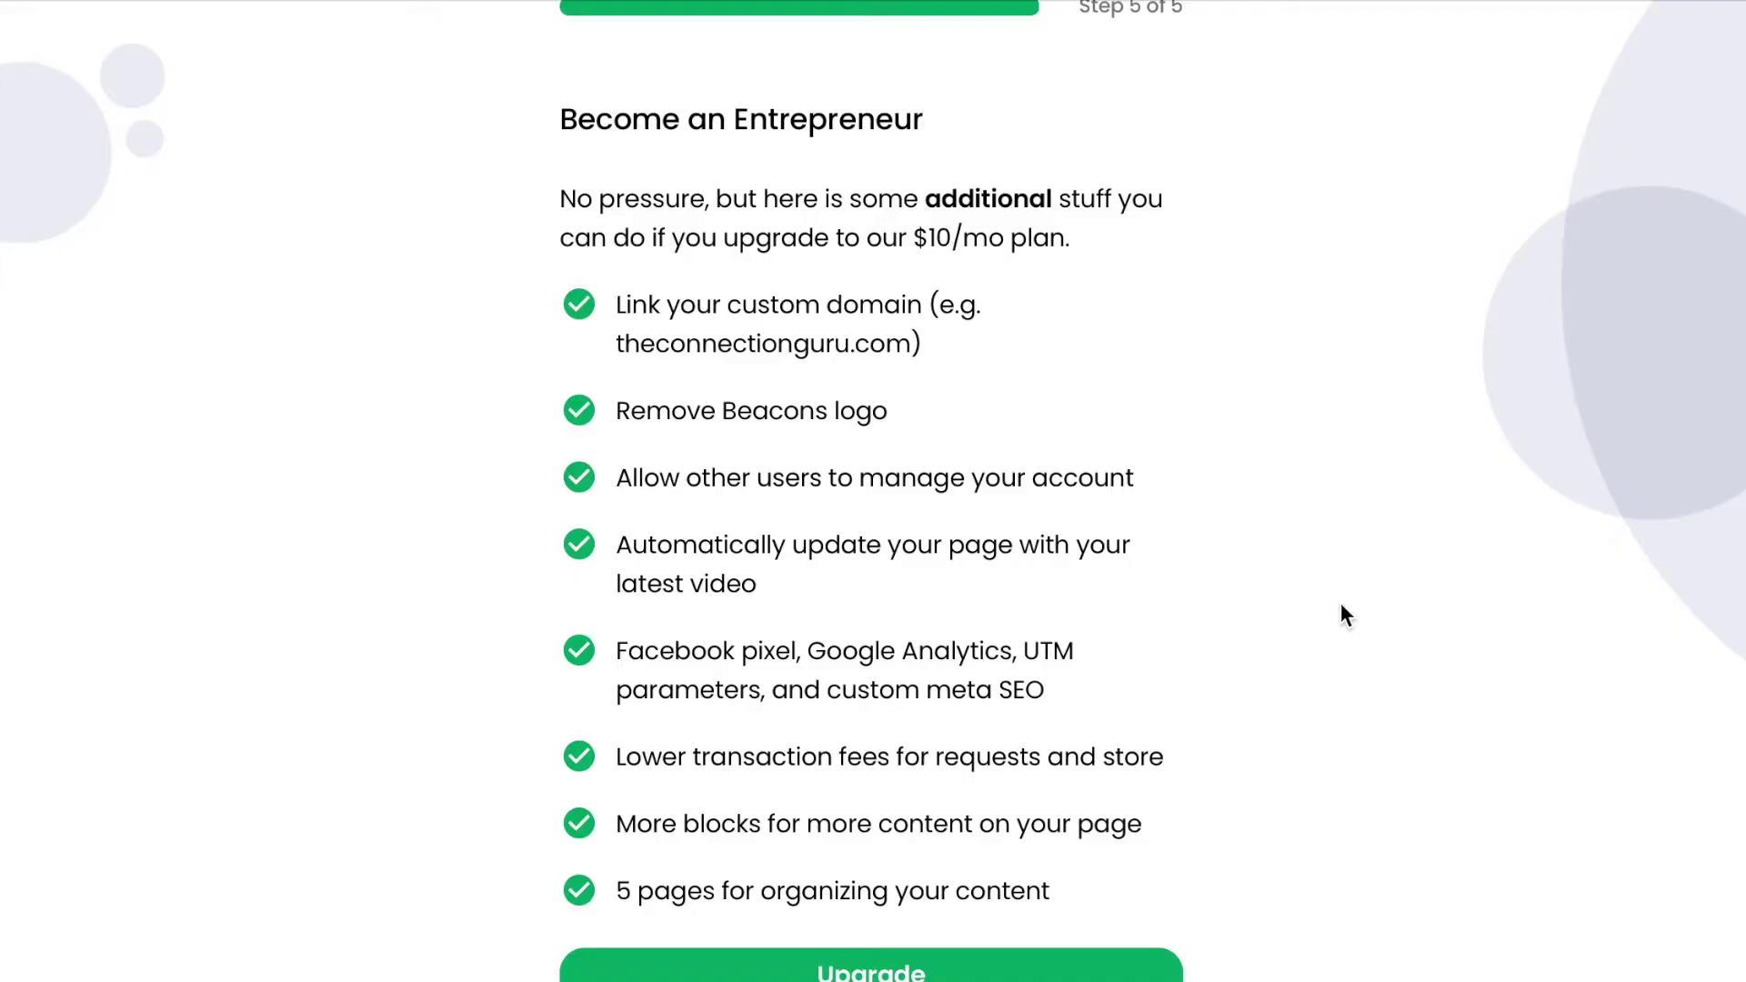
{"action": "scroll", "coordinate": [1342, 605], "scroll_direction": "down", "scroll_amount": 2}
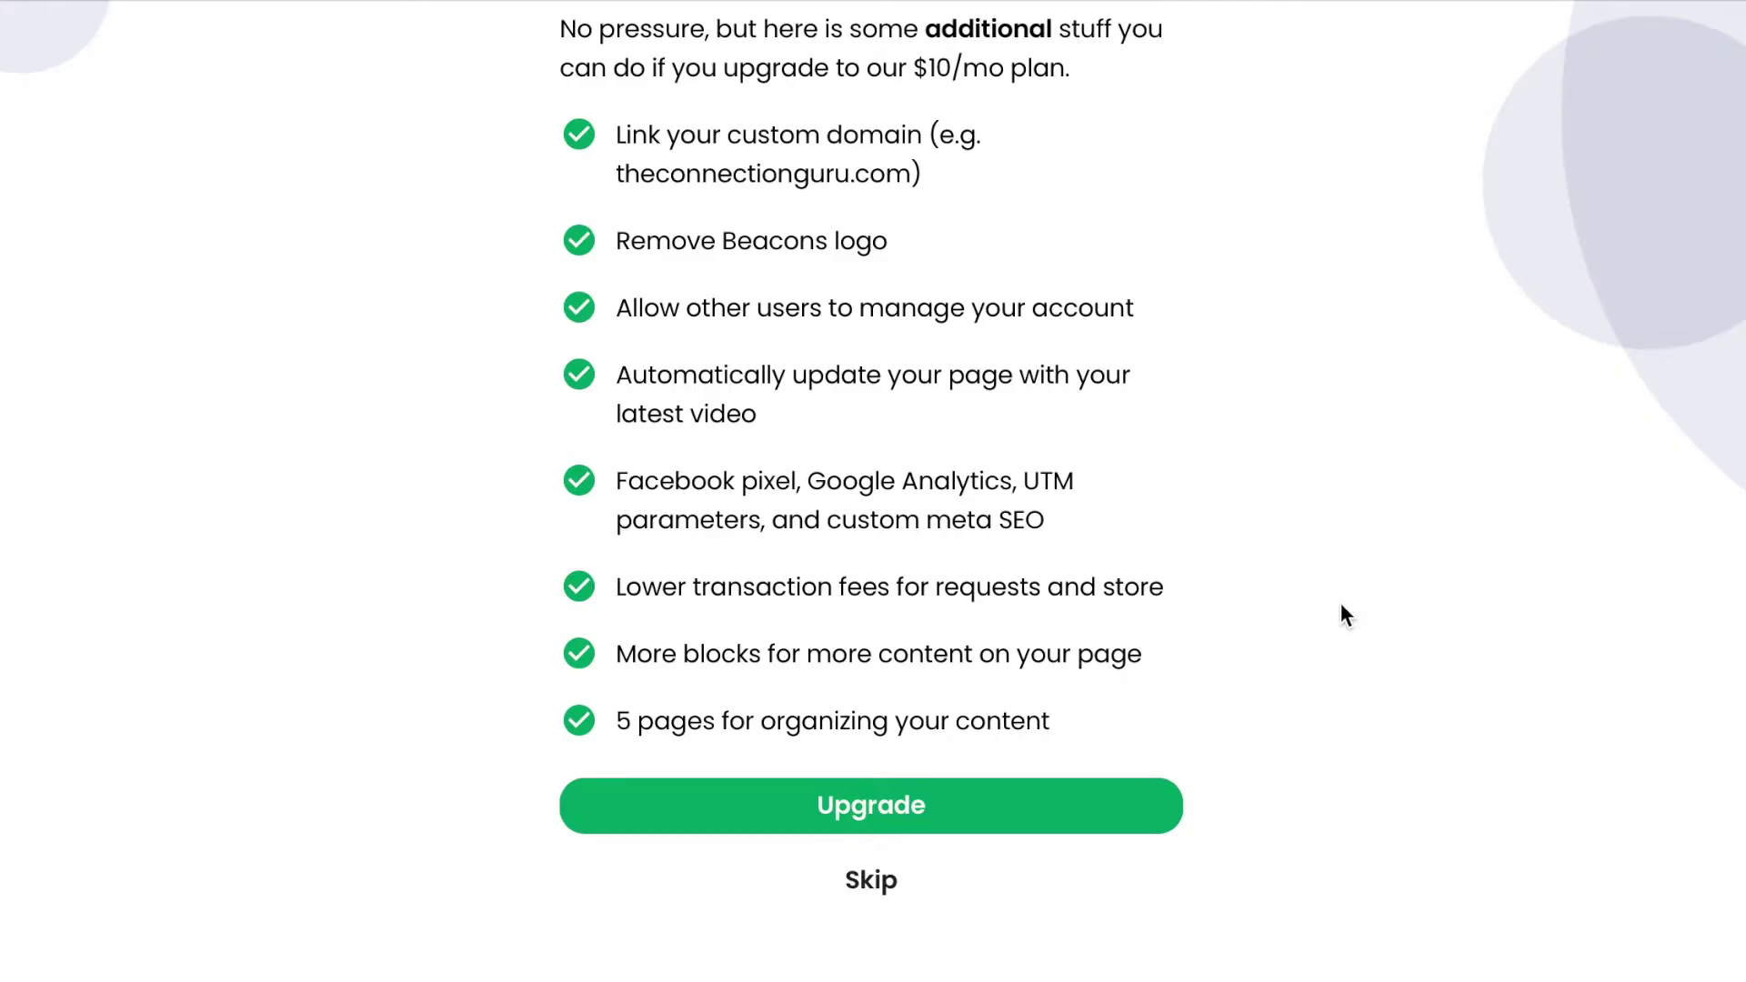
Skip the $10/mo upgrade offer and start the Welcome to Beacons guided tour.
{"action": "left_click", "coordinate": [918, 887]}
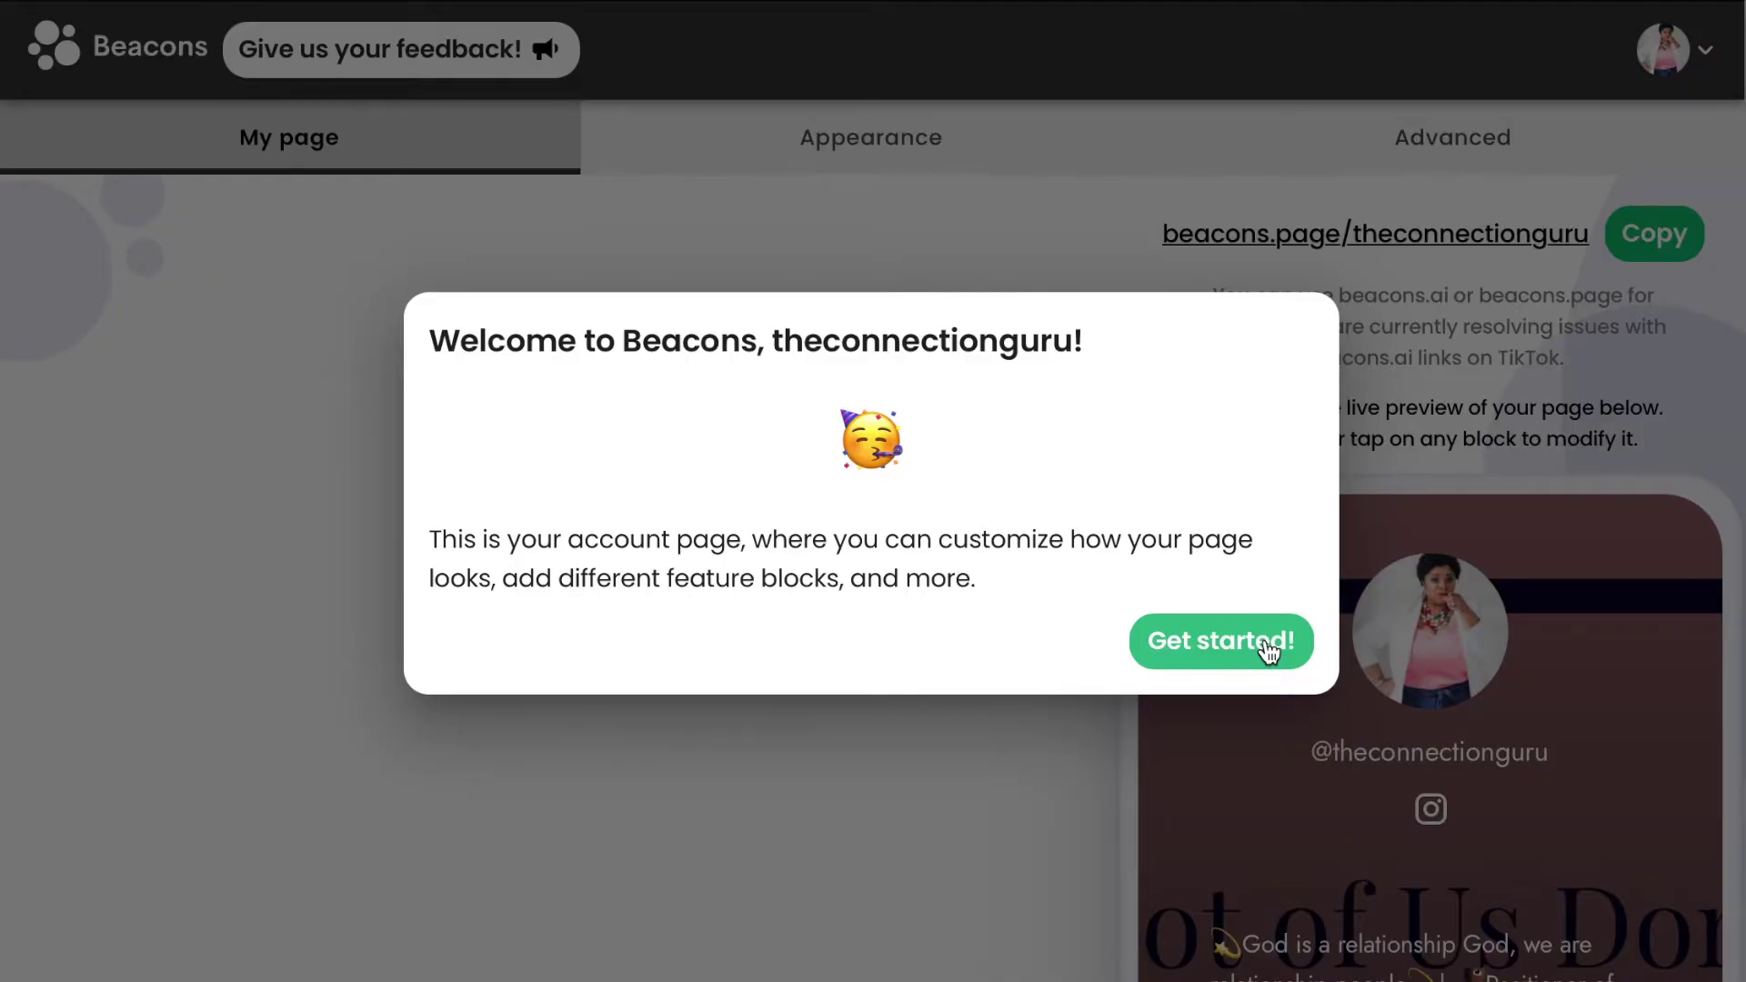
{"action": "left_click", "coordinate": [1266, 644]}
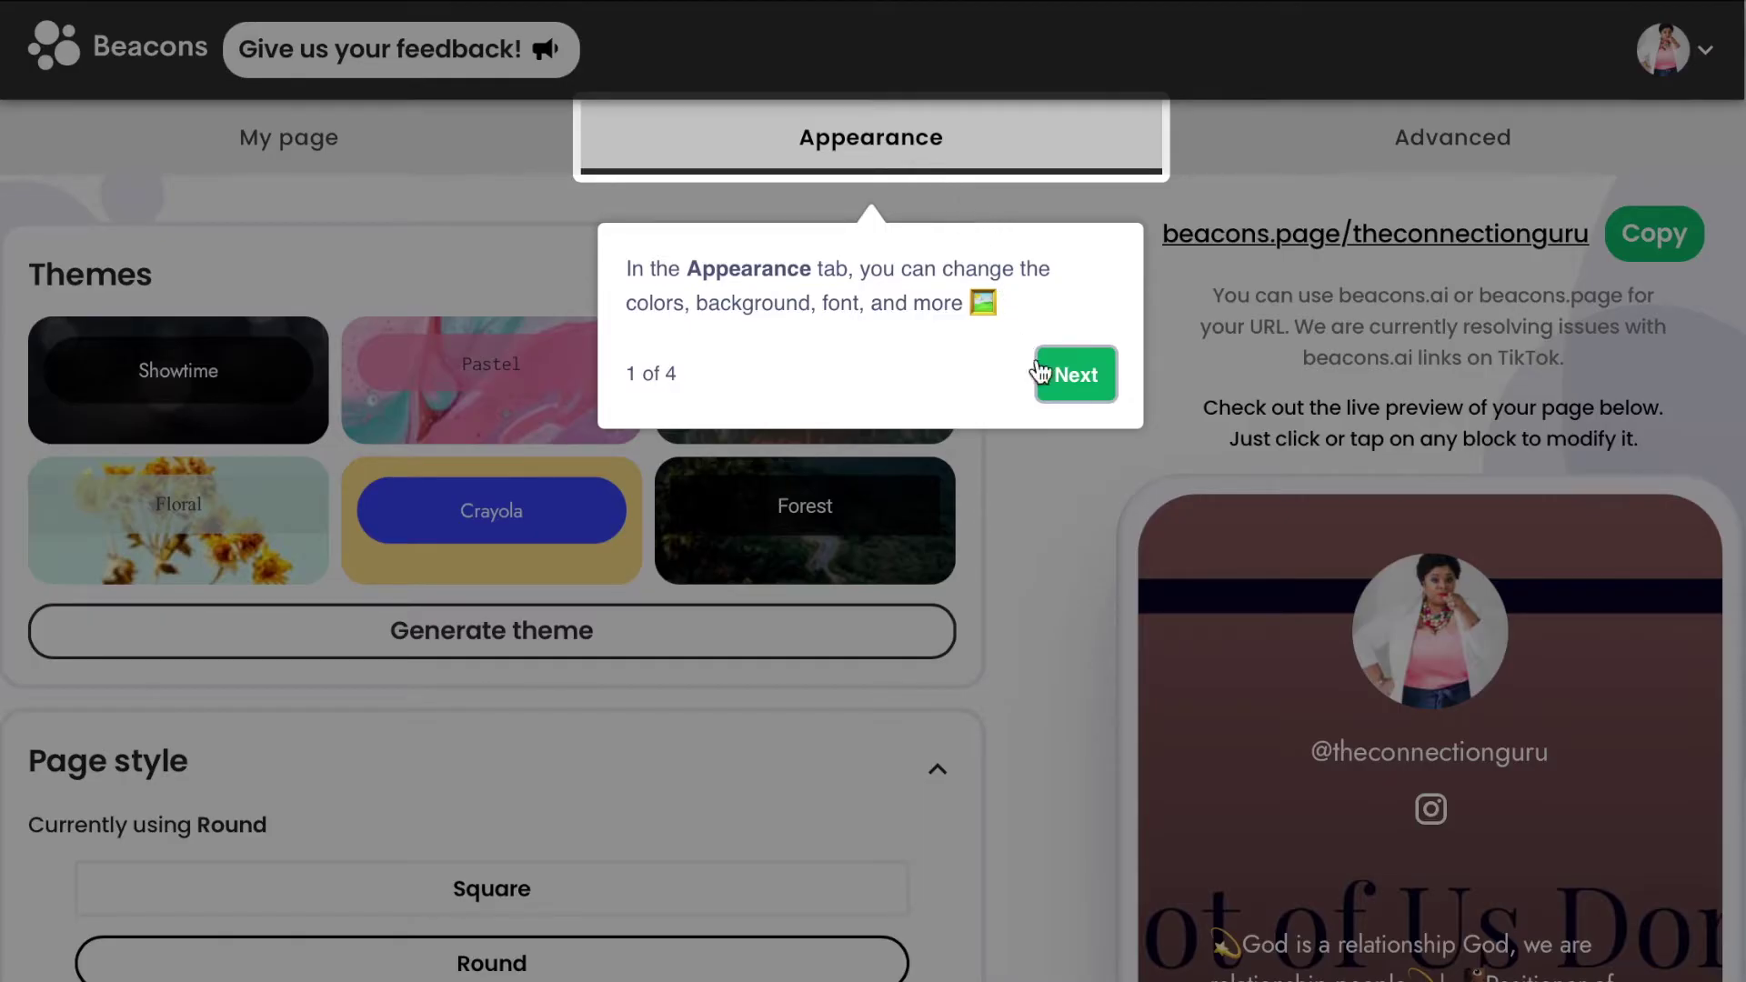
Step through all the tour tips and close the 'Want more details?' video dialog.
{"action": "left_click", "coordinate": [1052, 393]}
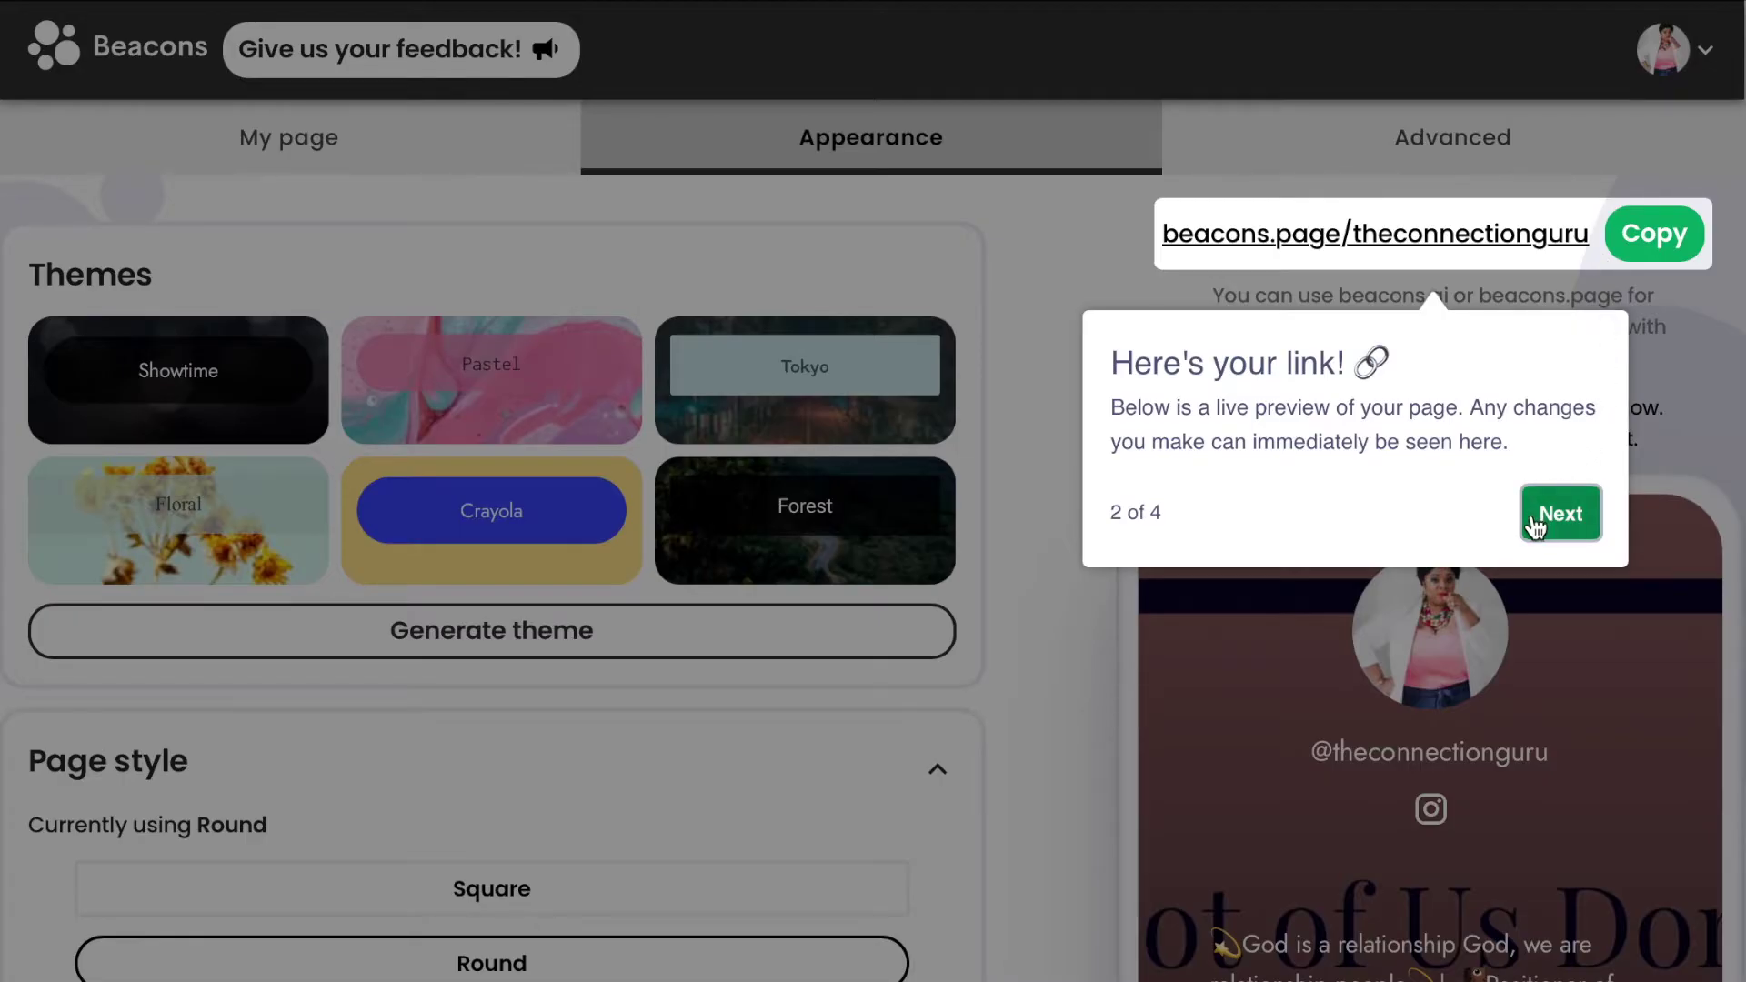
{"action": "left_click", "coordinate": [1566, 512]}
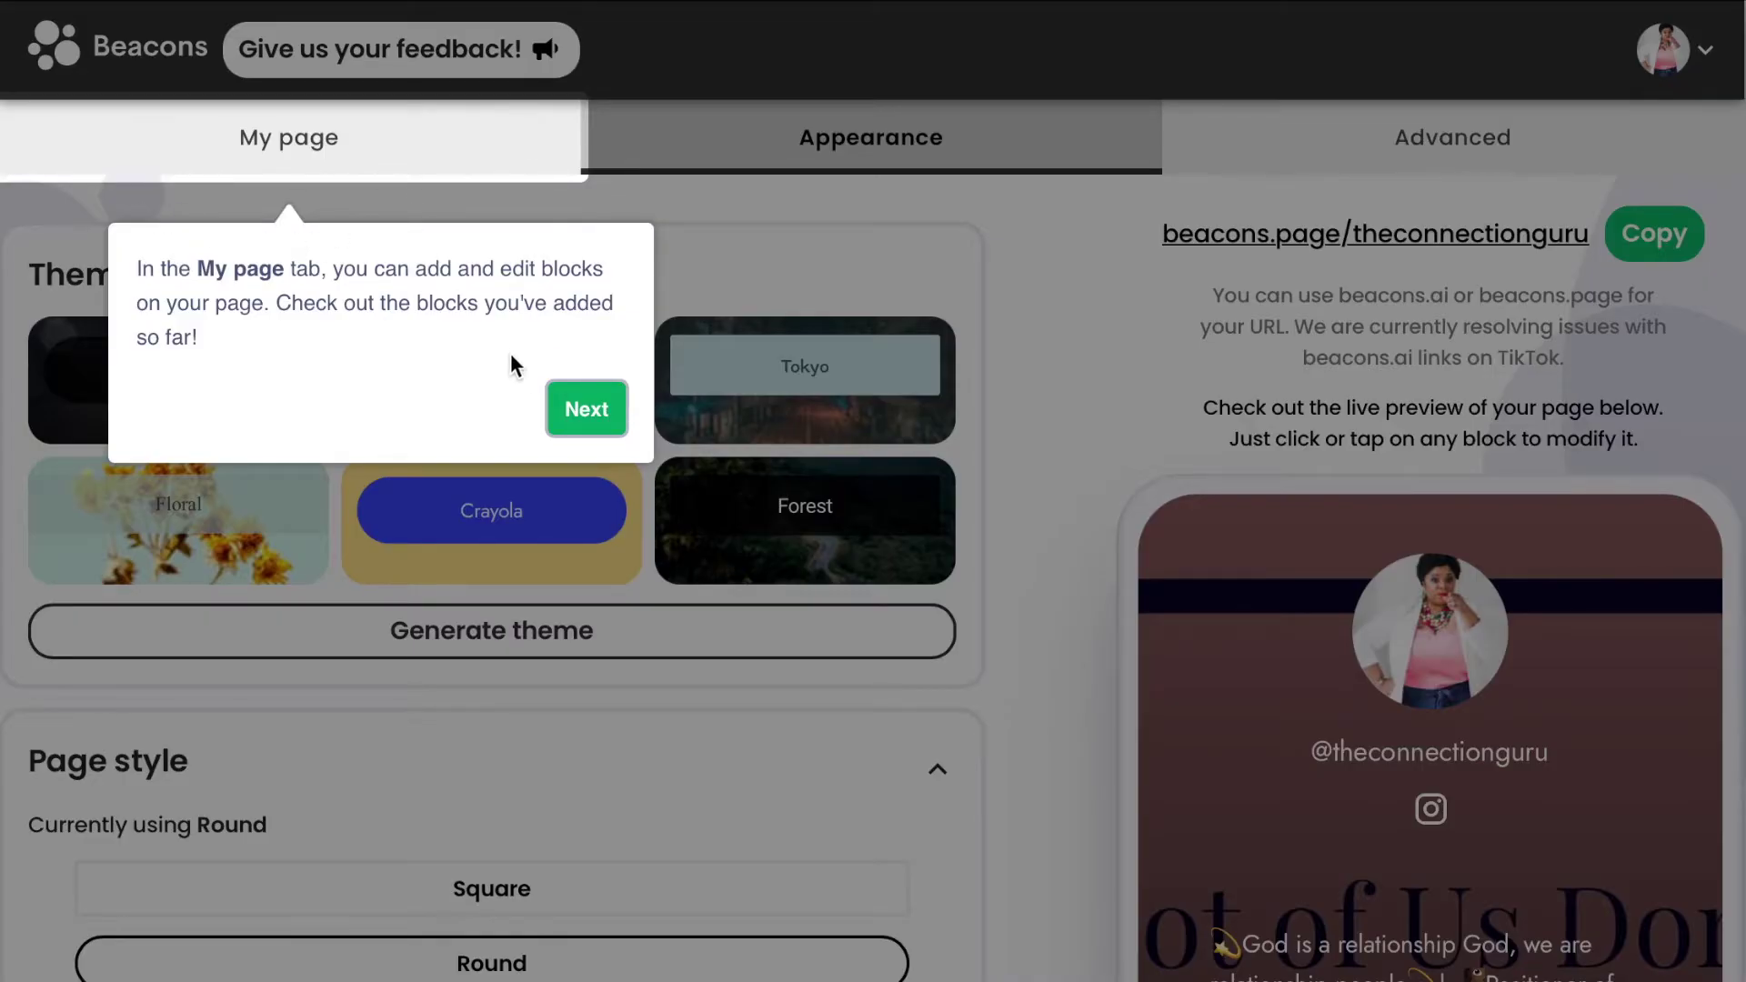
{"action": "left_click", "coordinate": [565, 421]}
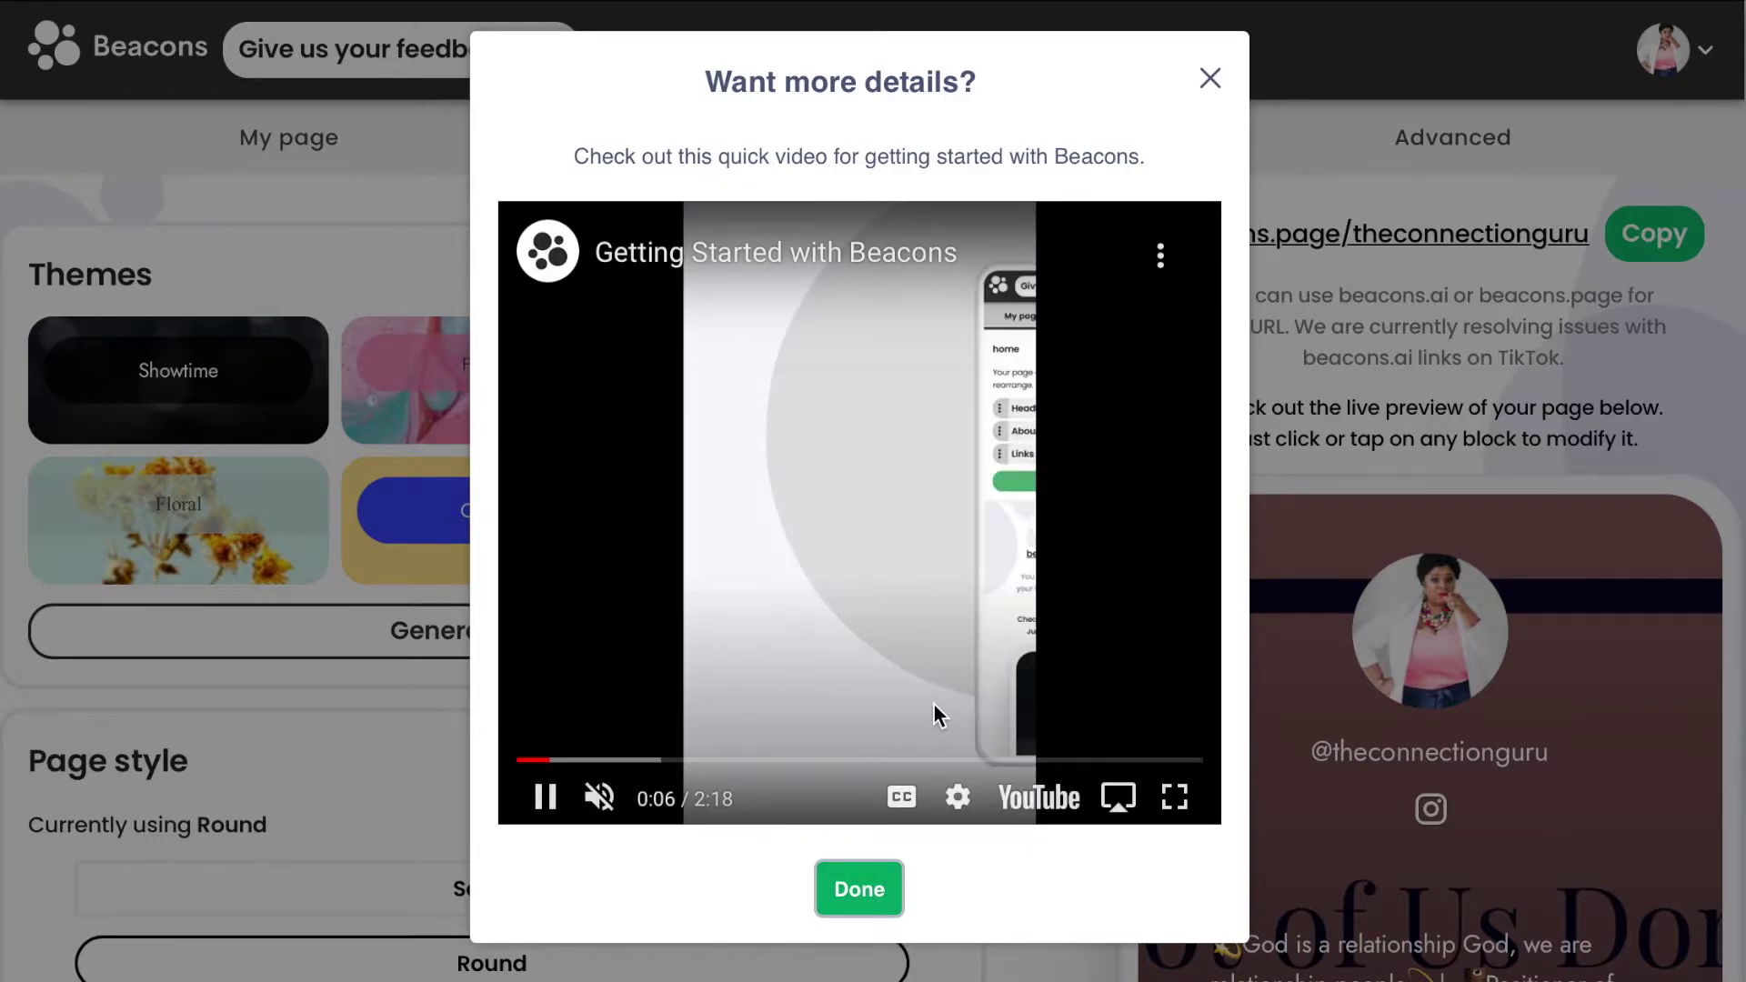
{"action": "left_click", "coordinate": [876, 893]}
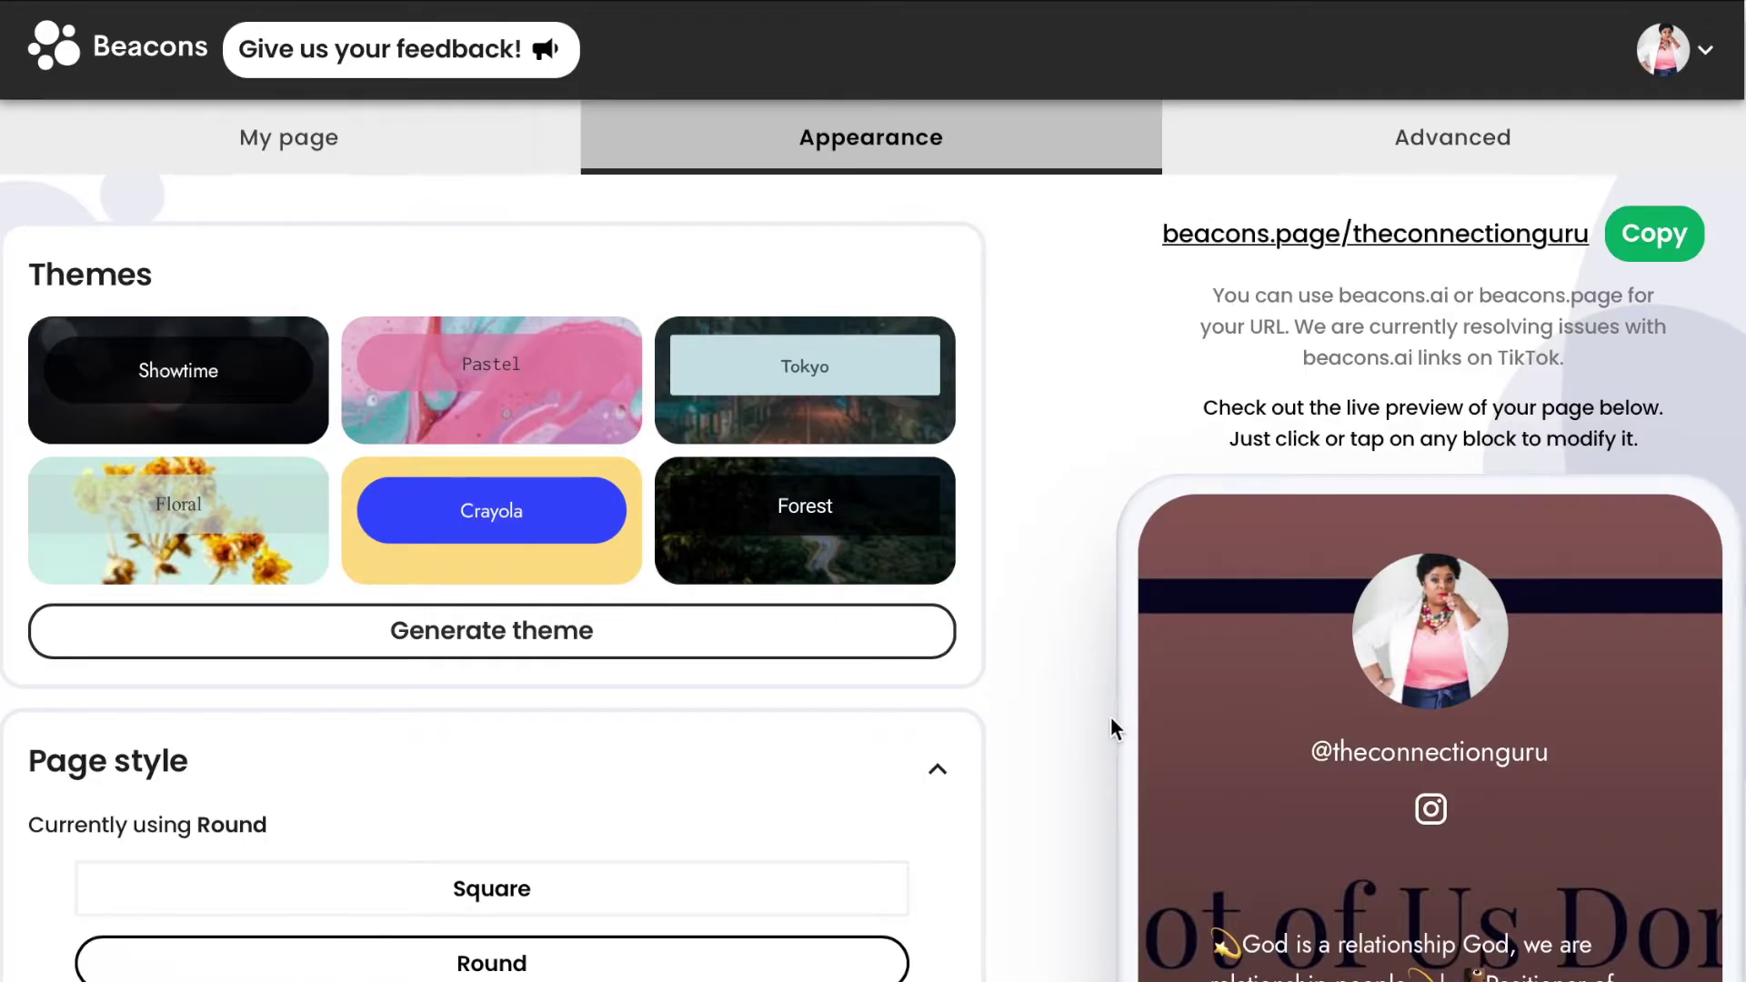
{"action": "scroll", "coordinate": [1067, 742], "scroll_direction": "down", "scroll_amount": 5}
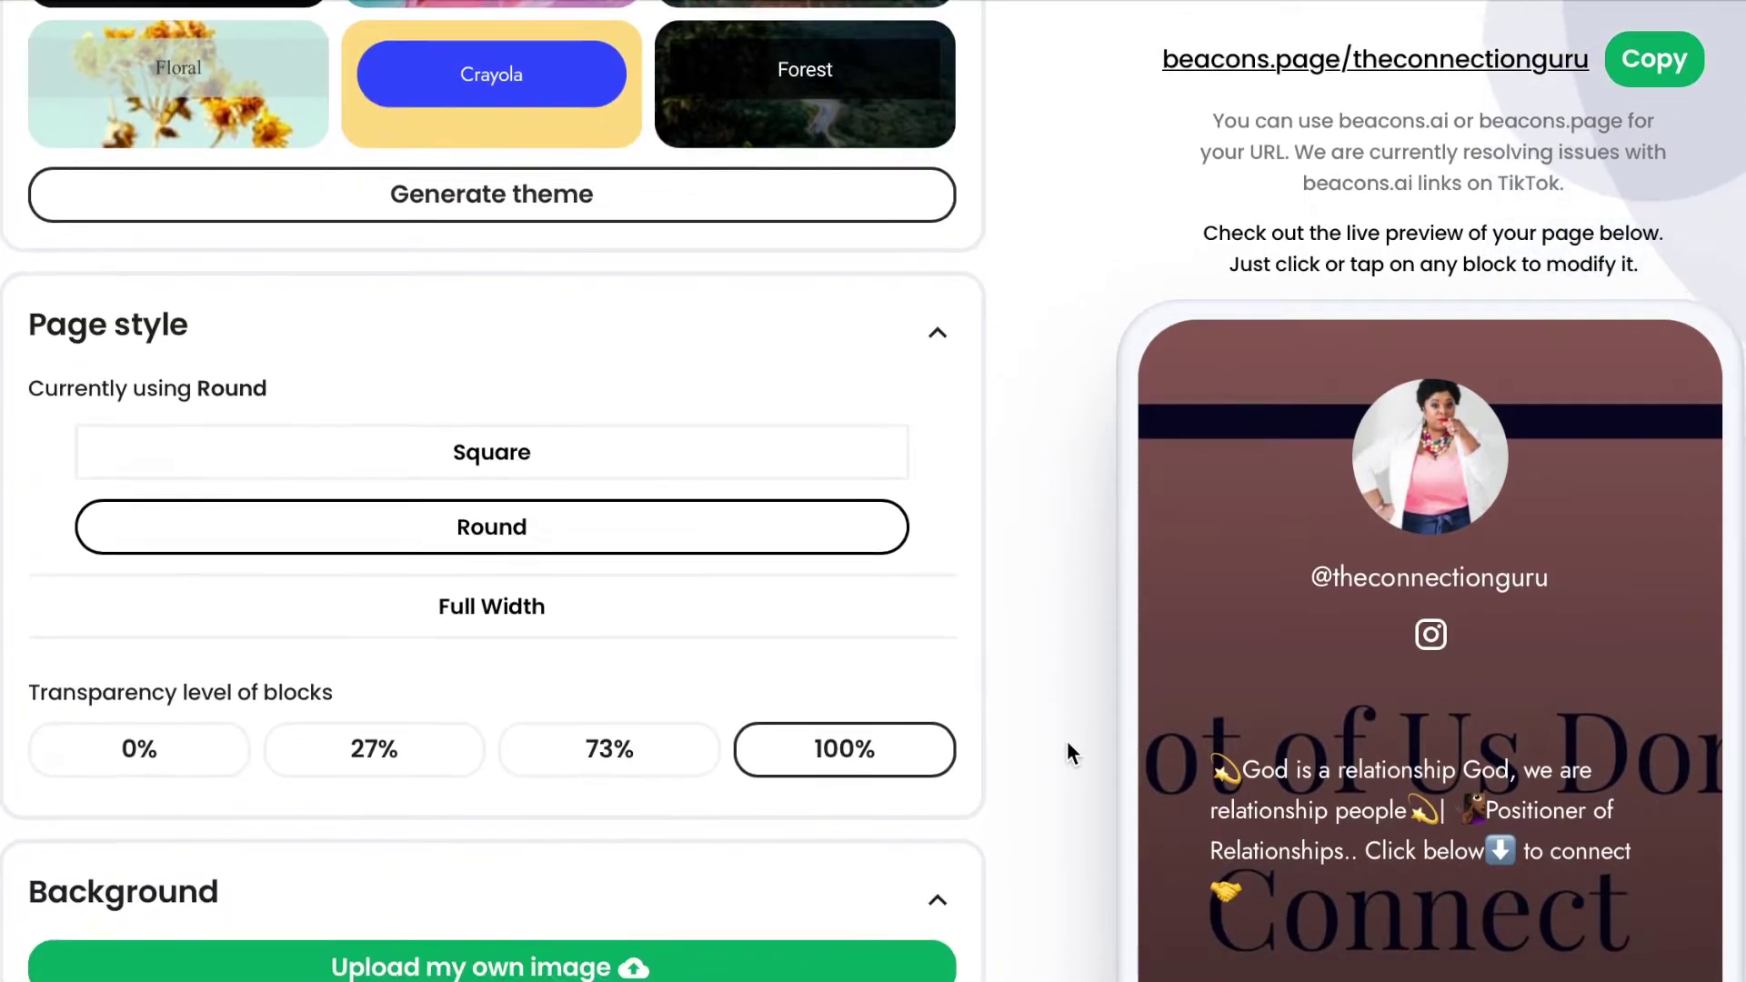
{"action": "scroll", "coordinate": [1453, 794], "scroll_direction": "down", "scroll_amount": 4}
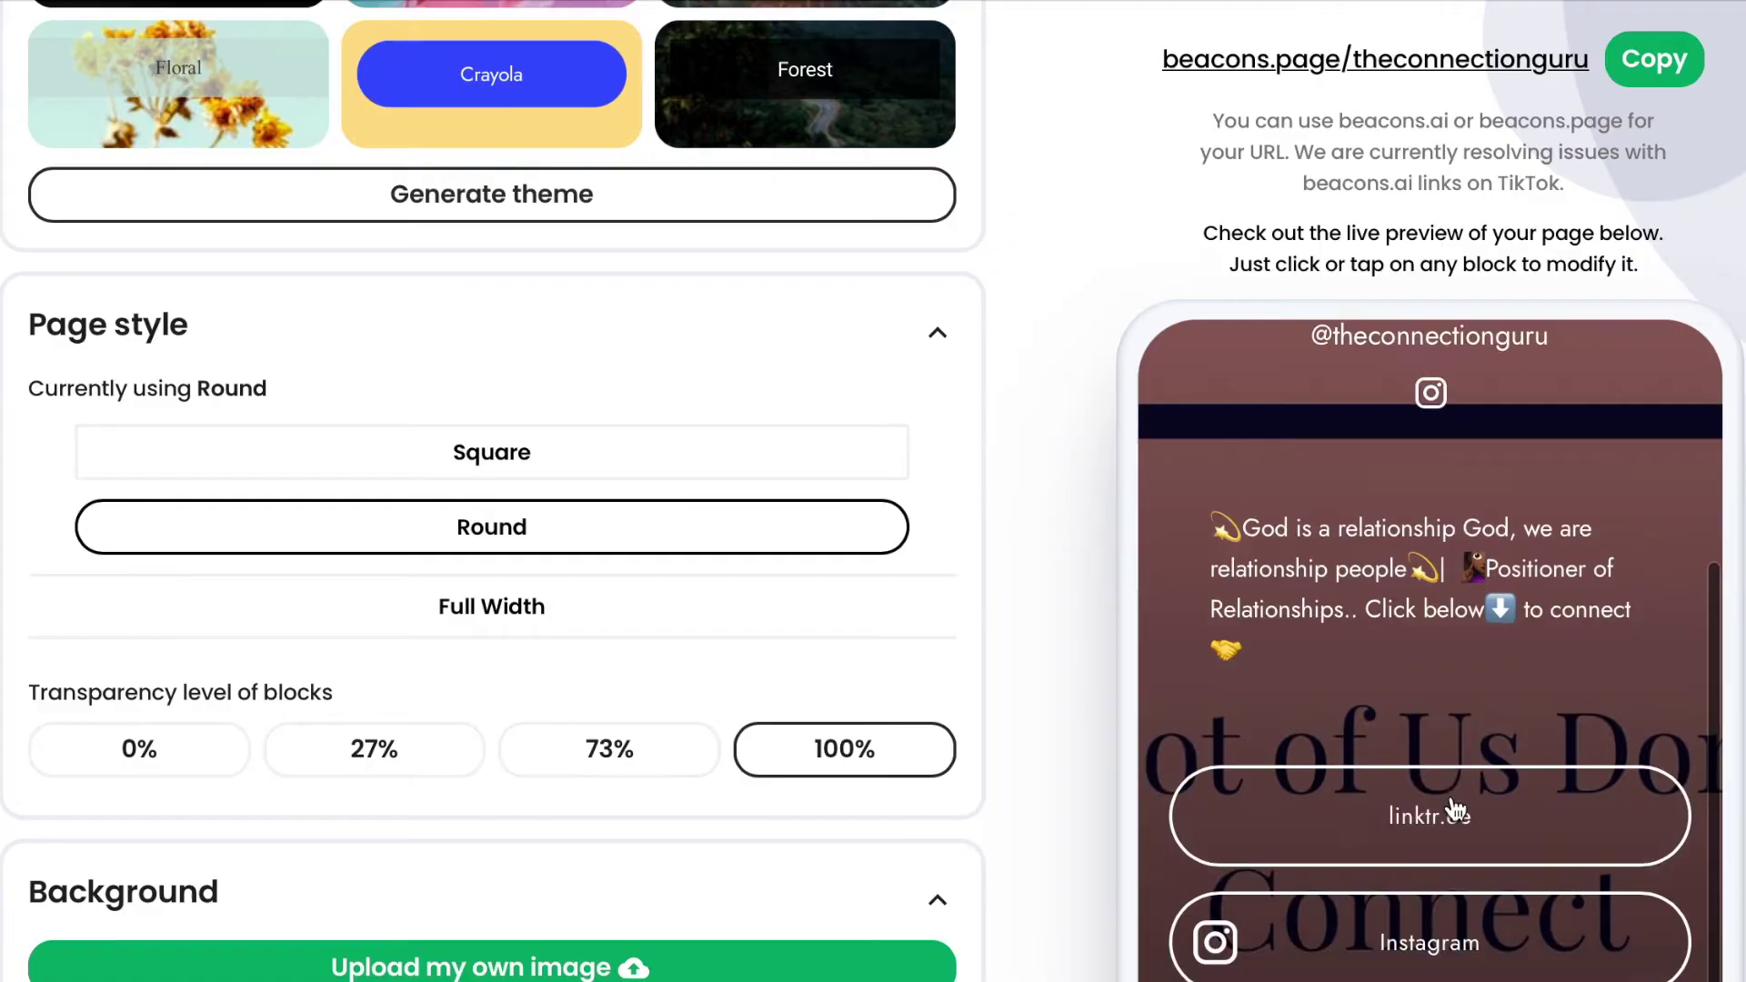
{"action": "scroll", "coordinate": [1455, 808], "scroll_direction": "down", "scroll_amount": 5}
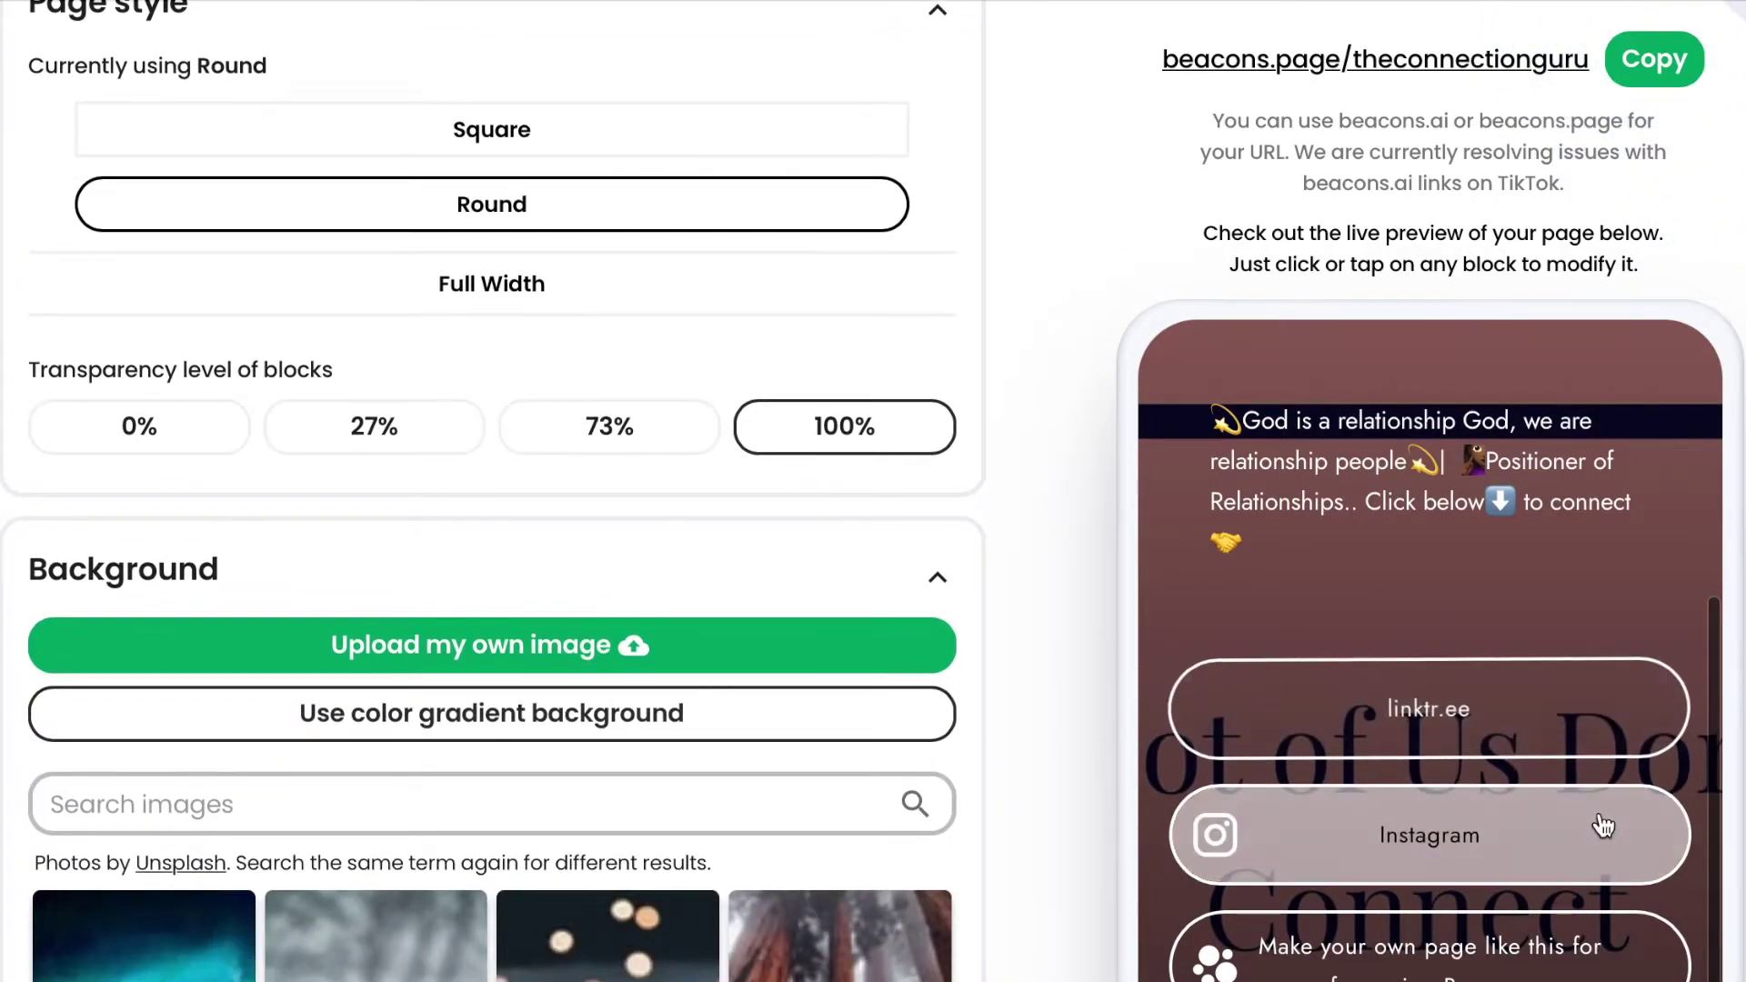
{"action": "scroll", "coordinate": [1602, 826], "scroll_direction": "up", "scroll_amount": 3}
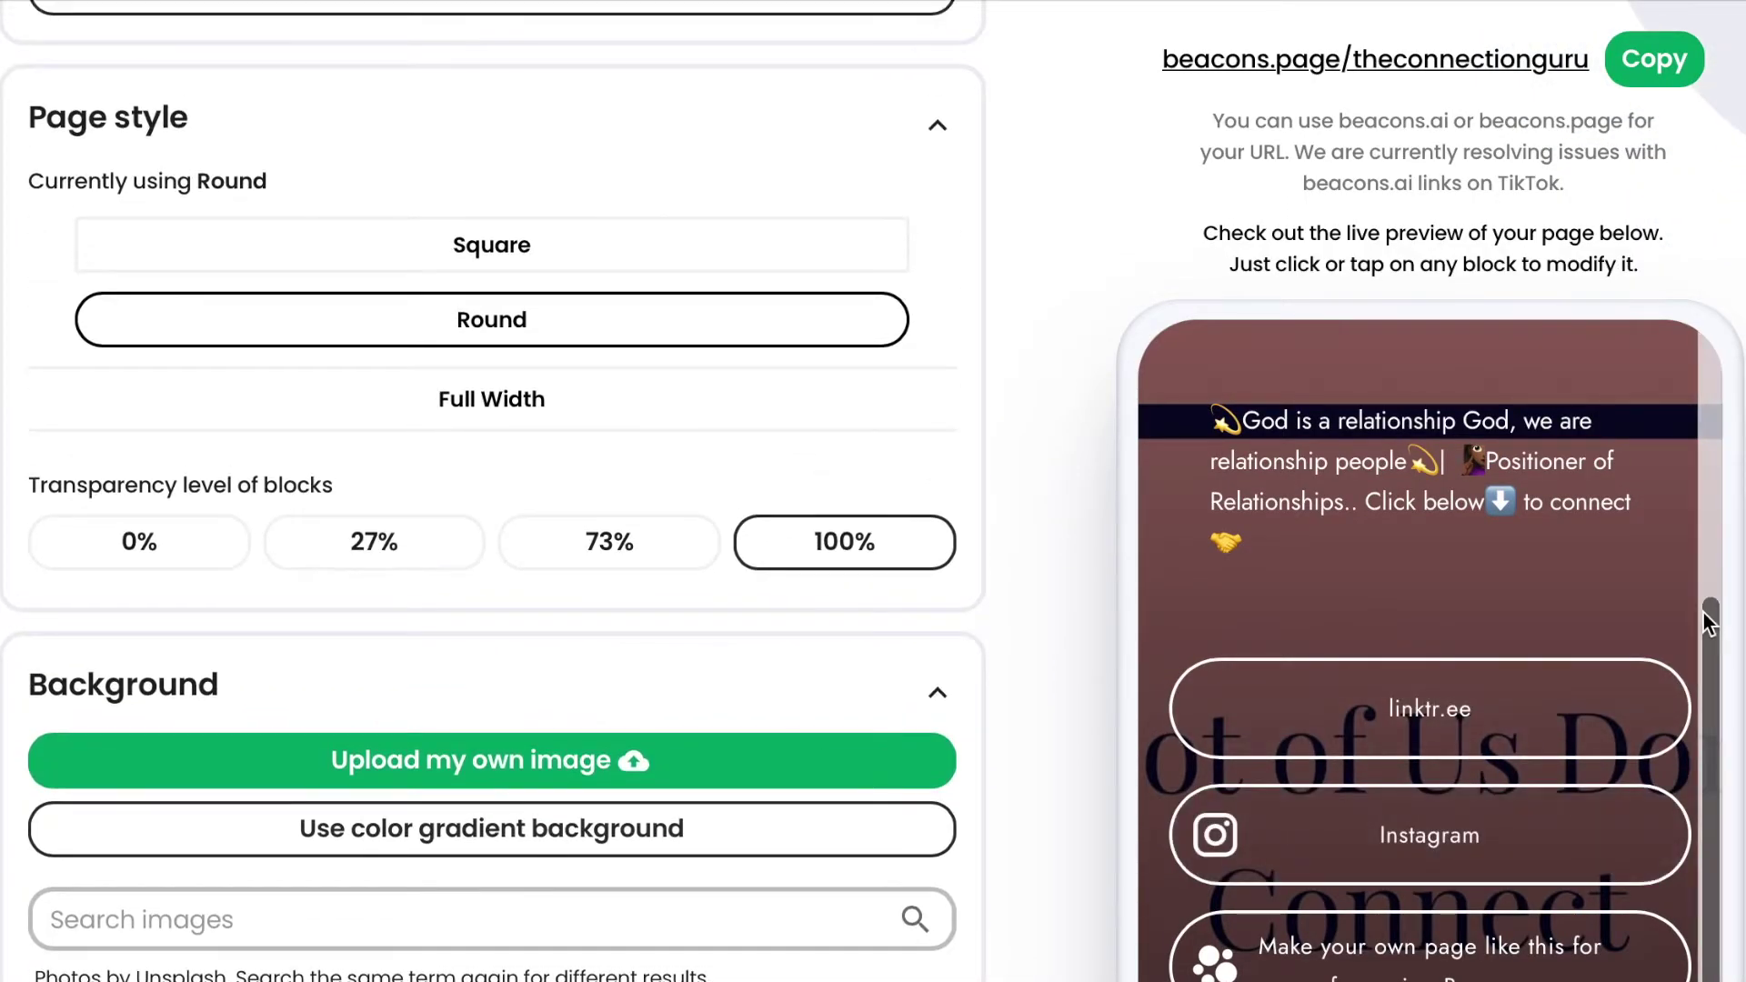
{"action": "scroll", "coordinate": [1661, 607], "scroll_direction": "down", "scroll_amount": 5}
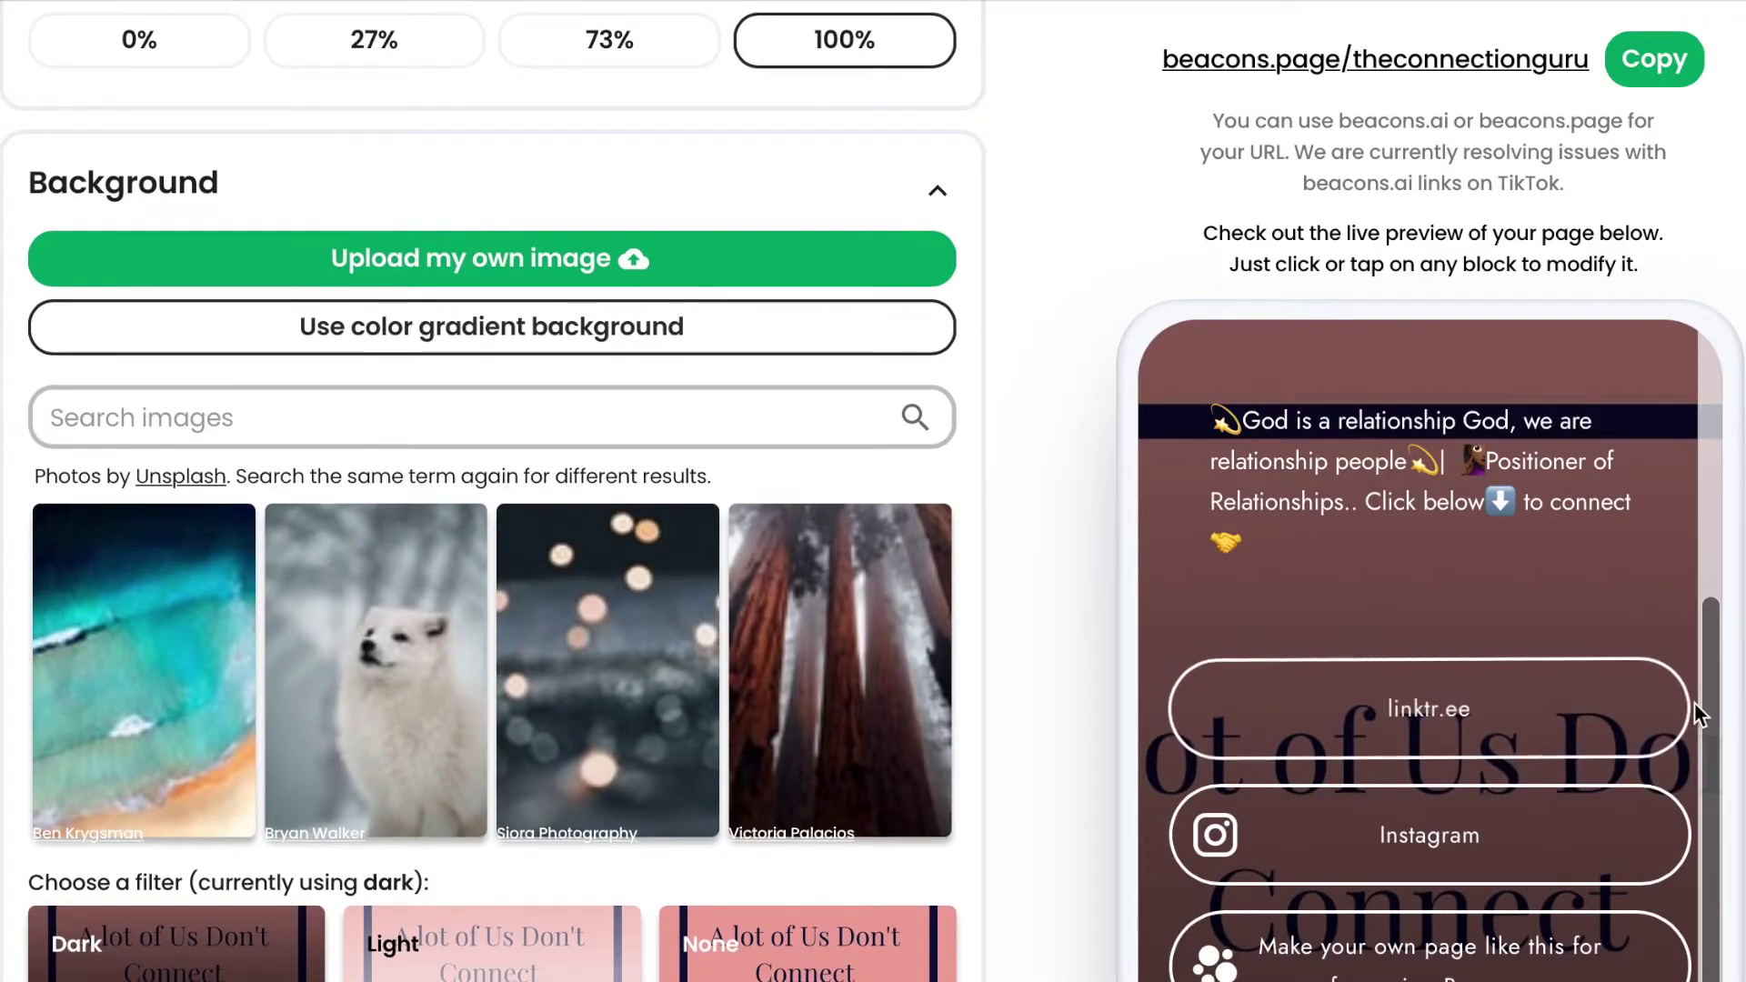
{"action": "scroll", "coordinate": [1708, 705], "scroll_direction": "up", "scroll_amount": 2}
{"action": "scroll", "coordinate": [1710, 713], "scroll_direction": "down", "scroll_amount": 2}
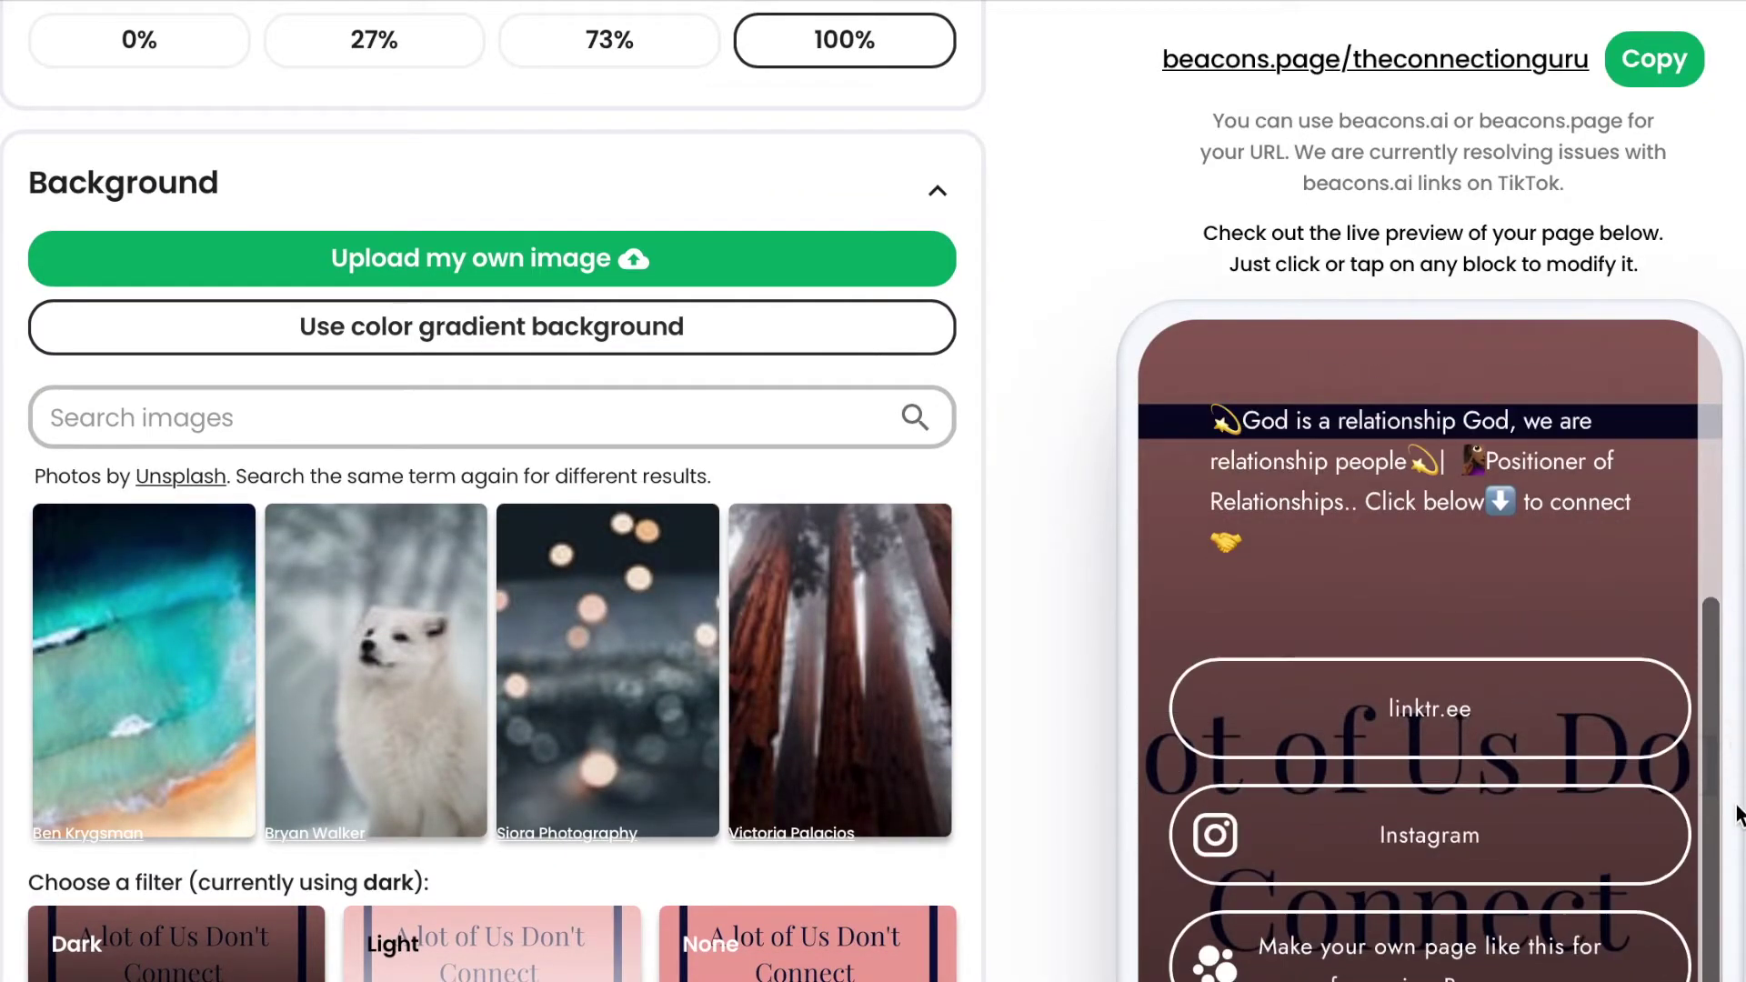
{"action": "scroll", "coordinate": [1733, 900], "scroll_direction": "down", "scroll_amount": 6}
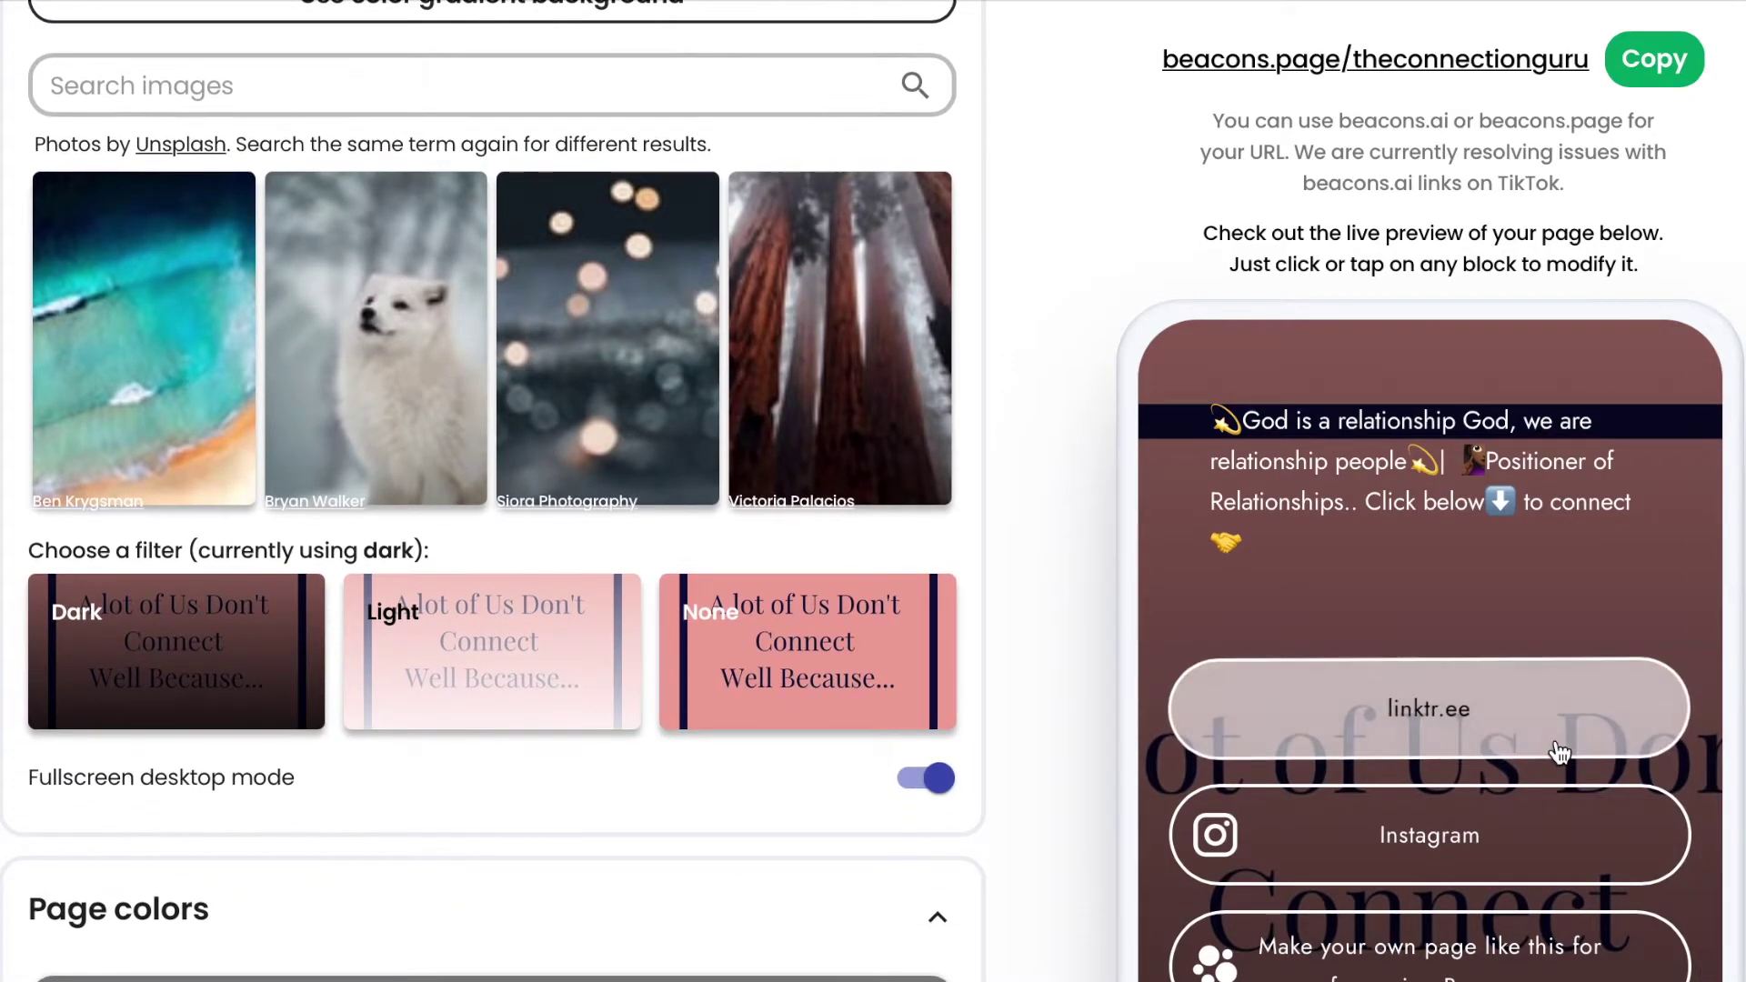
{"action": "scroll", "coordinate": [1557, 751], "scroll_direction": "down", "scroll_amount": 10}
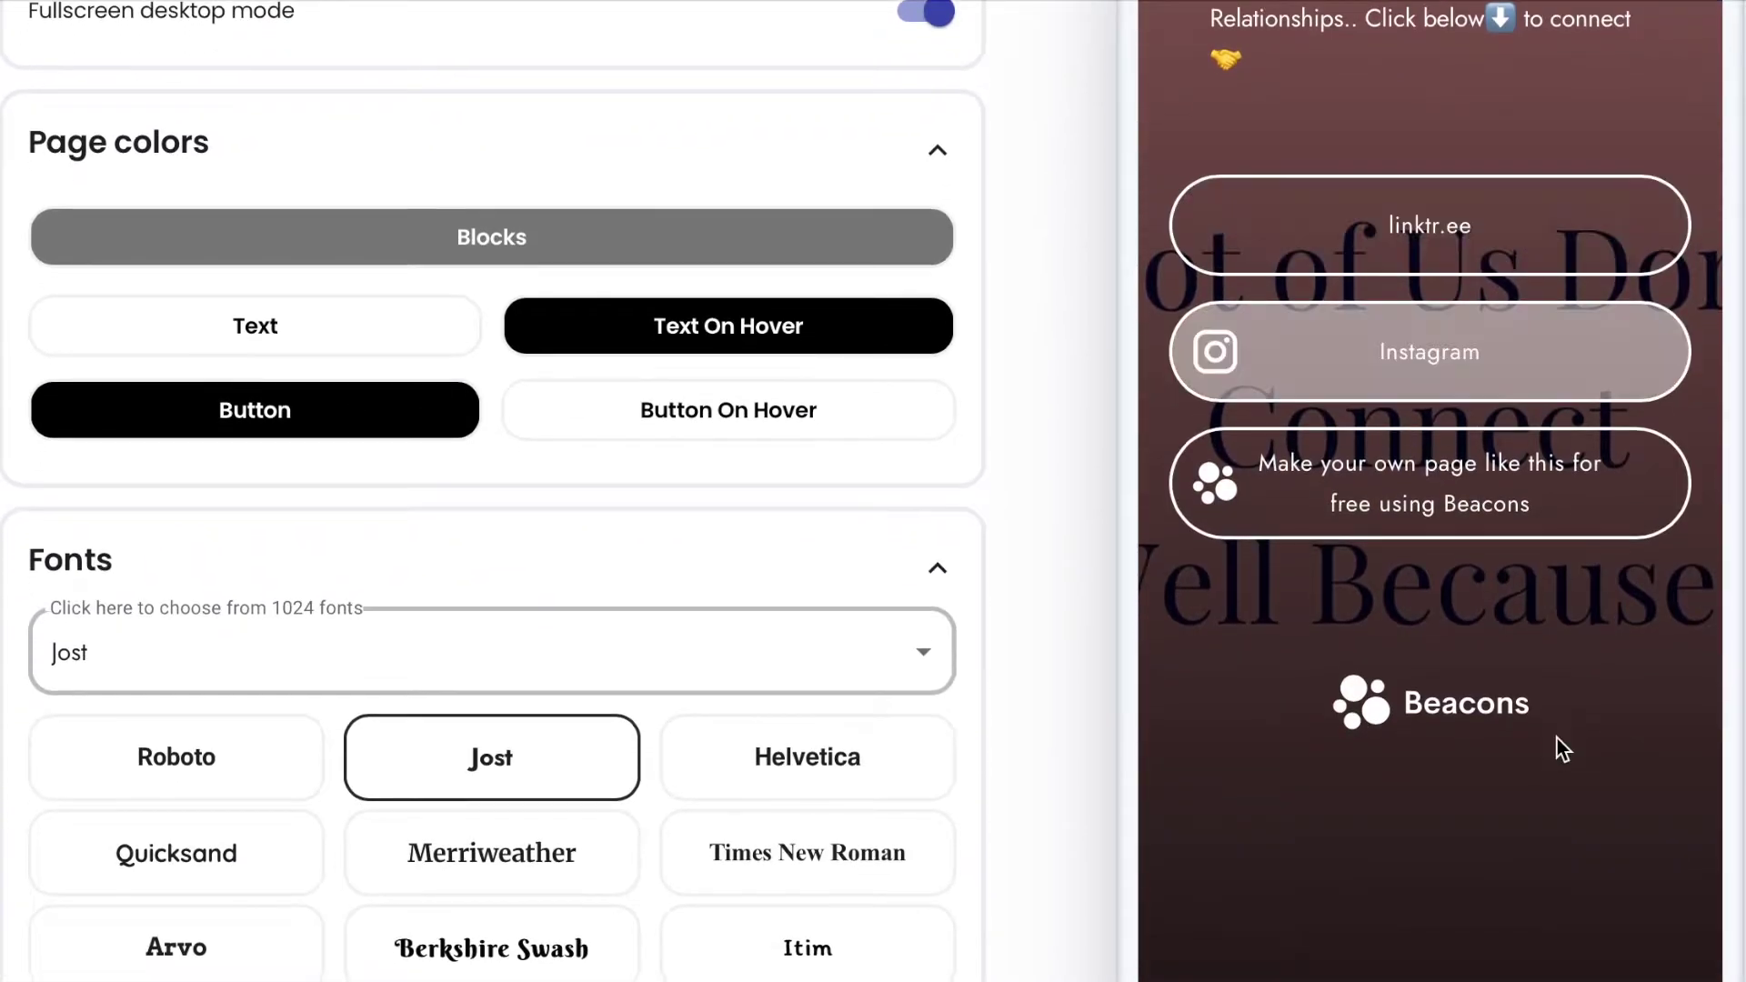
{"action": "scroll", "coordinate": [1557, 738], "scroll_direction": "up", "scroll_amount": 2}
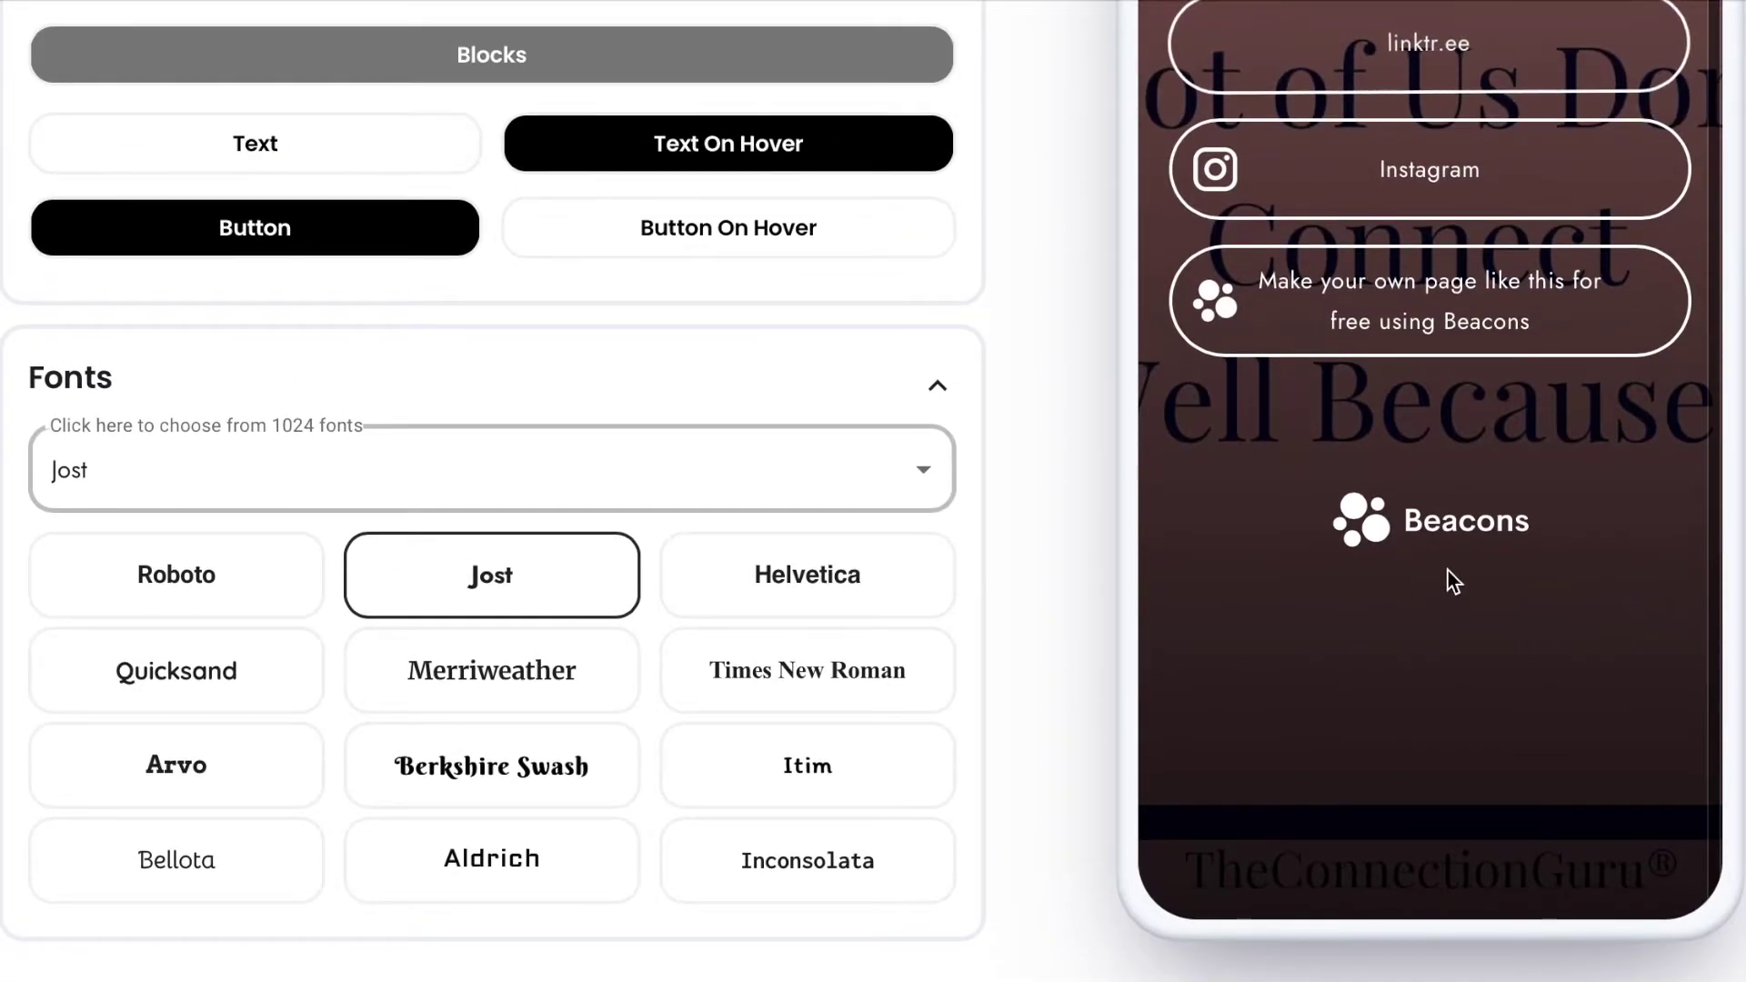
{"action": "scroll", "coordinate": [1499, 548], "scroll_direction": "up", "scroll_amount": 4}
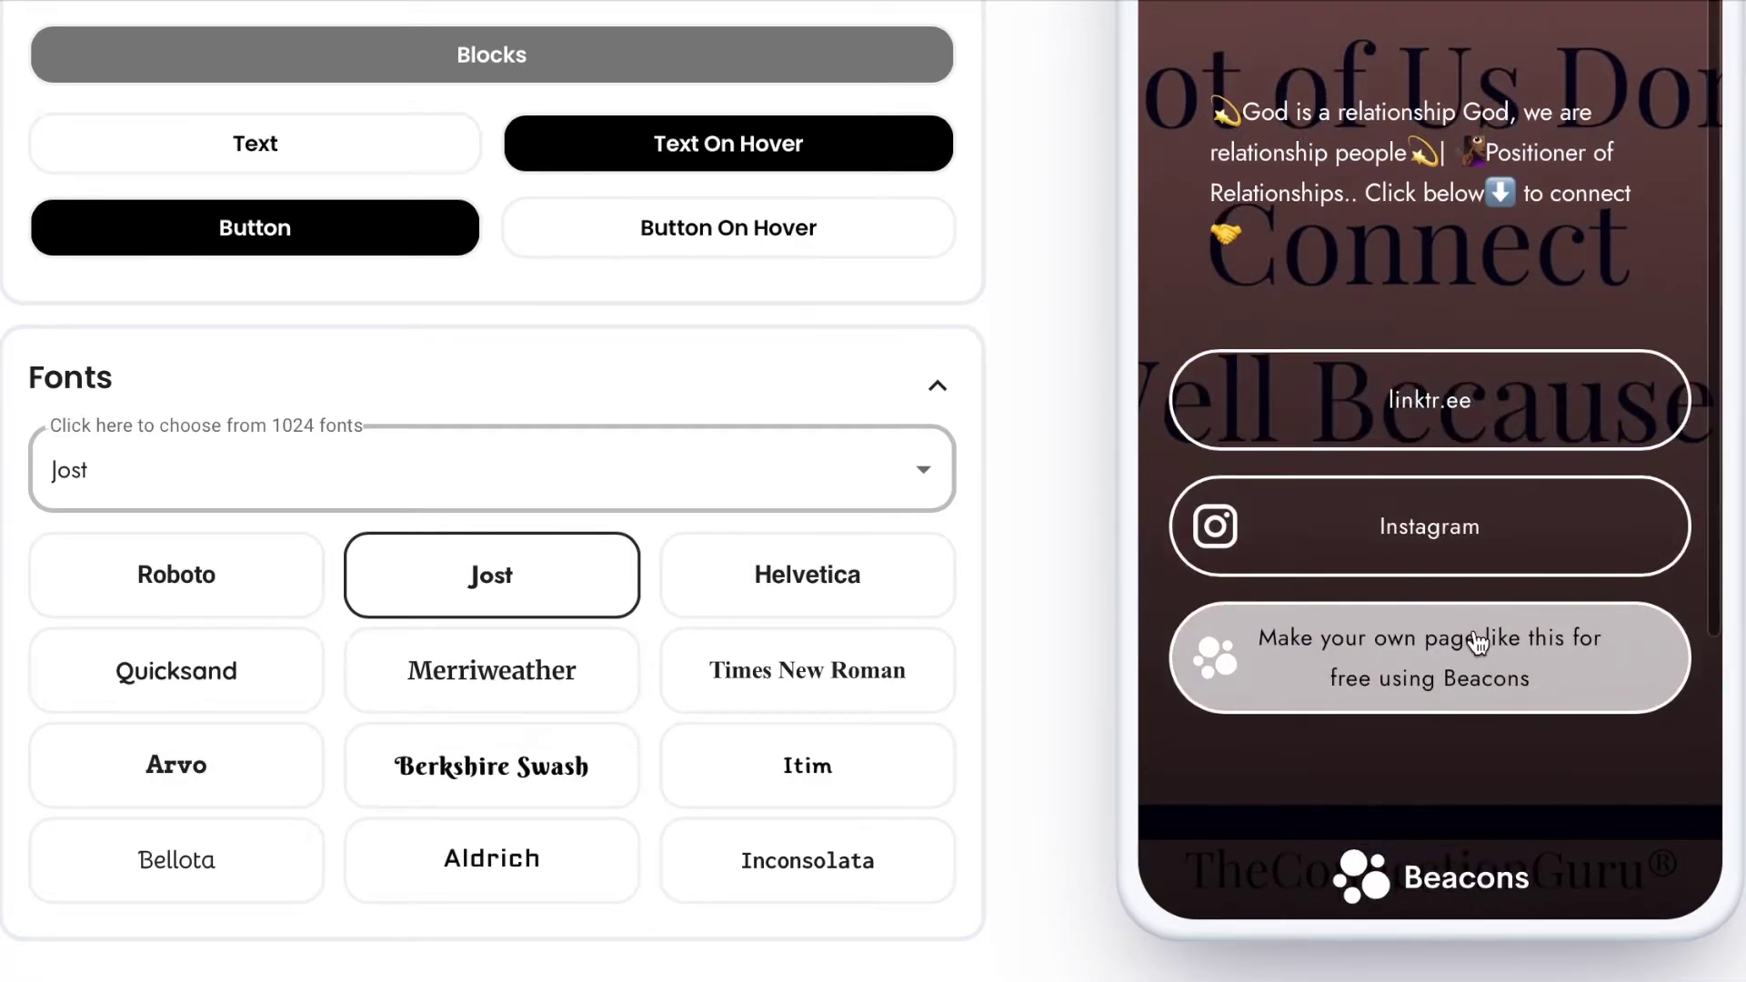
{"action": "scroll", "coordinate": [1478, 644], "scroll_direction": "up", "scroll_amount": 1}
{"action": "scroll", "coordinate": [1477, 644], "scroll_direction": "up", "scroll_amount": 4}
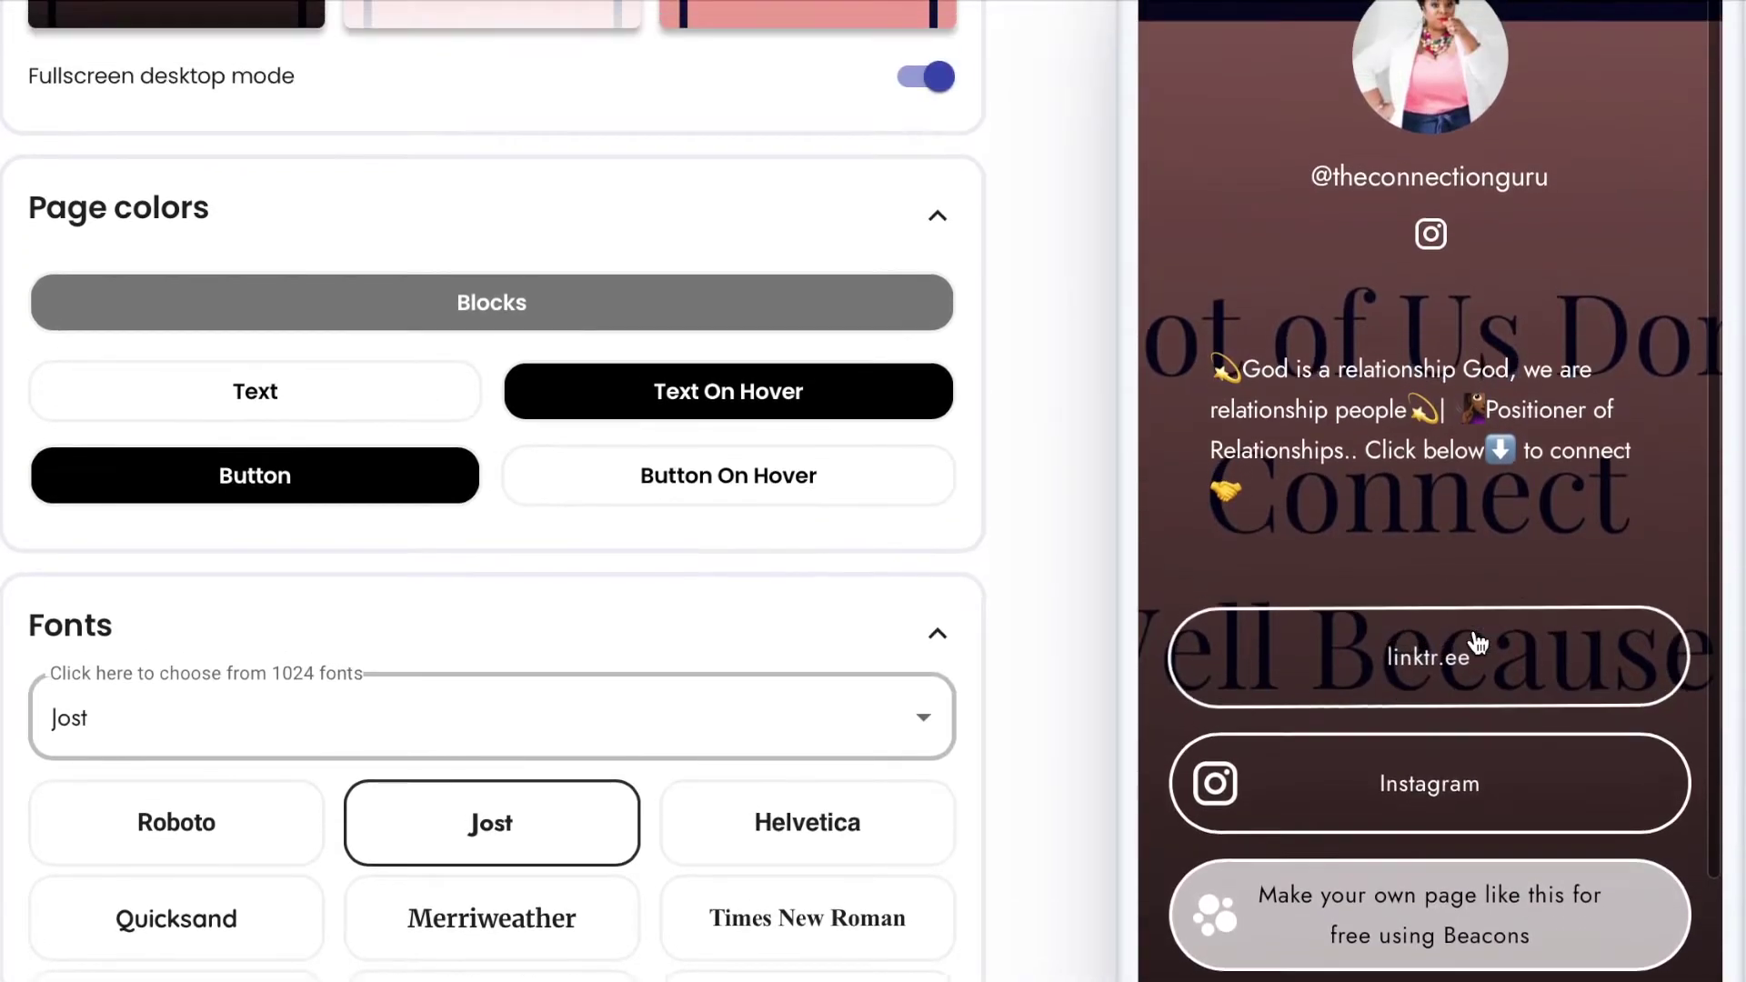
{"action": "scroll", "coordinate": [897, 400], "scroll_direction": "up", "scroll_amount": 7}
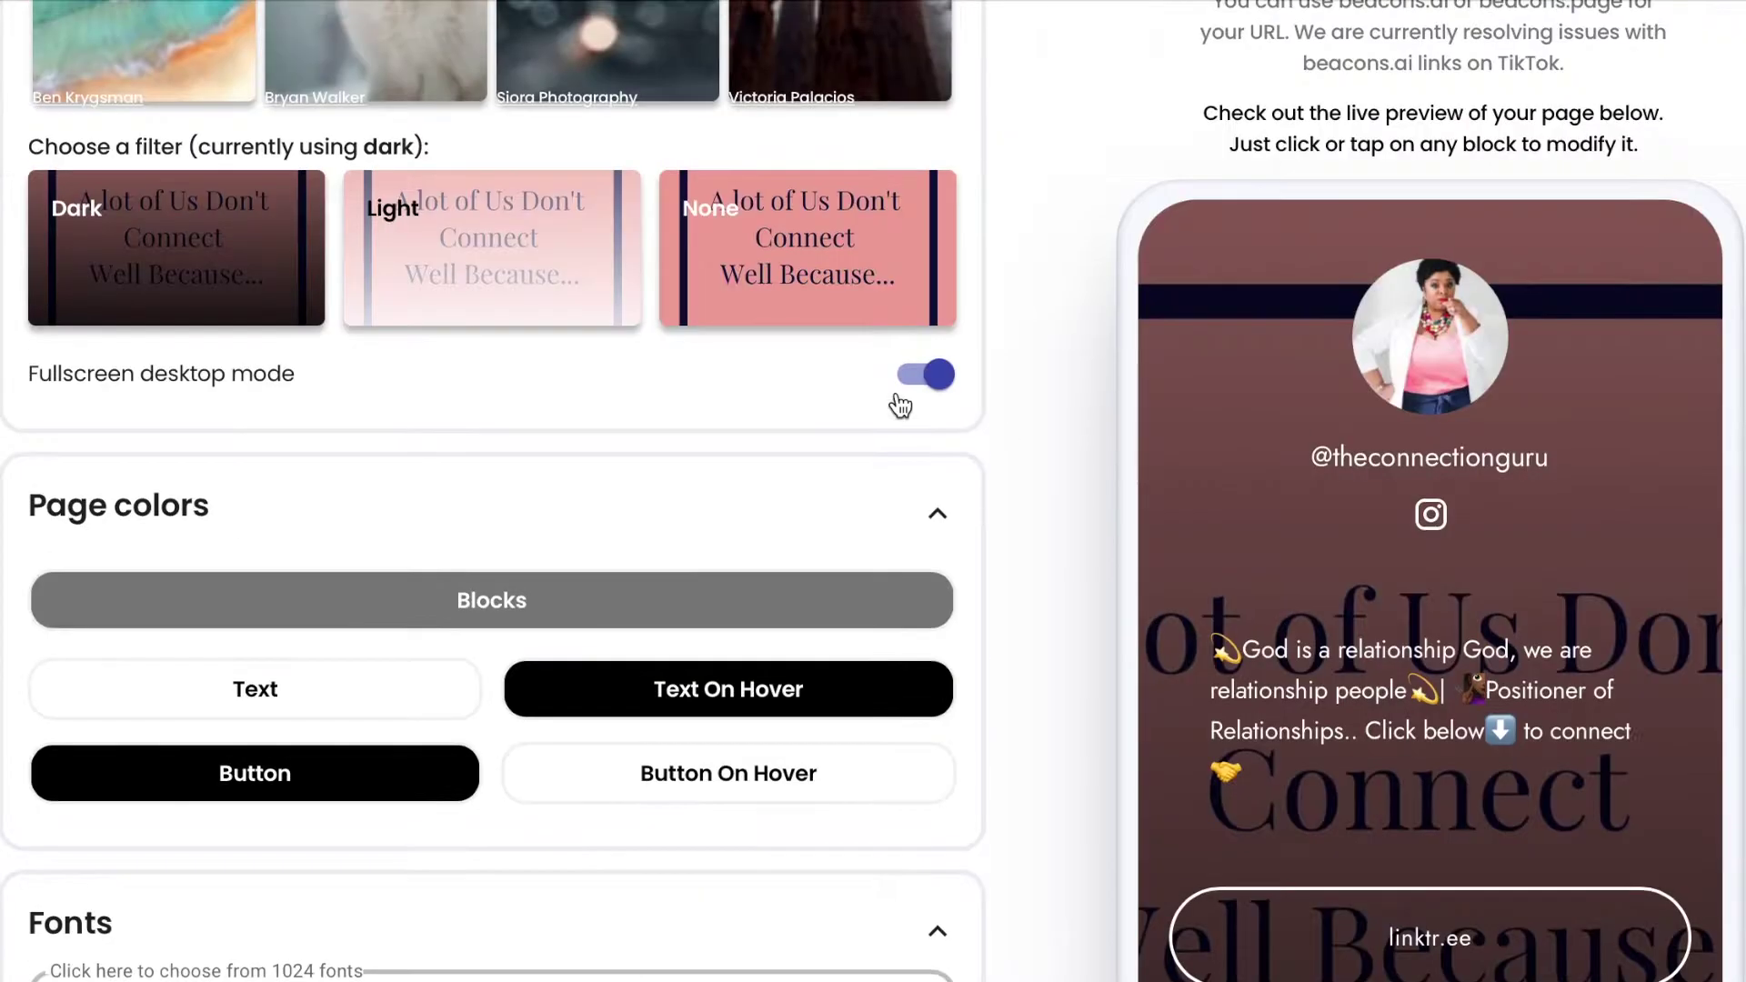
{"action": "scroll", "coordinate": [897, 400], "scroll_direction": "up", "scroll_amount": 10}
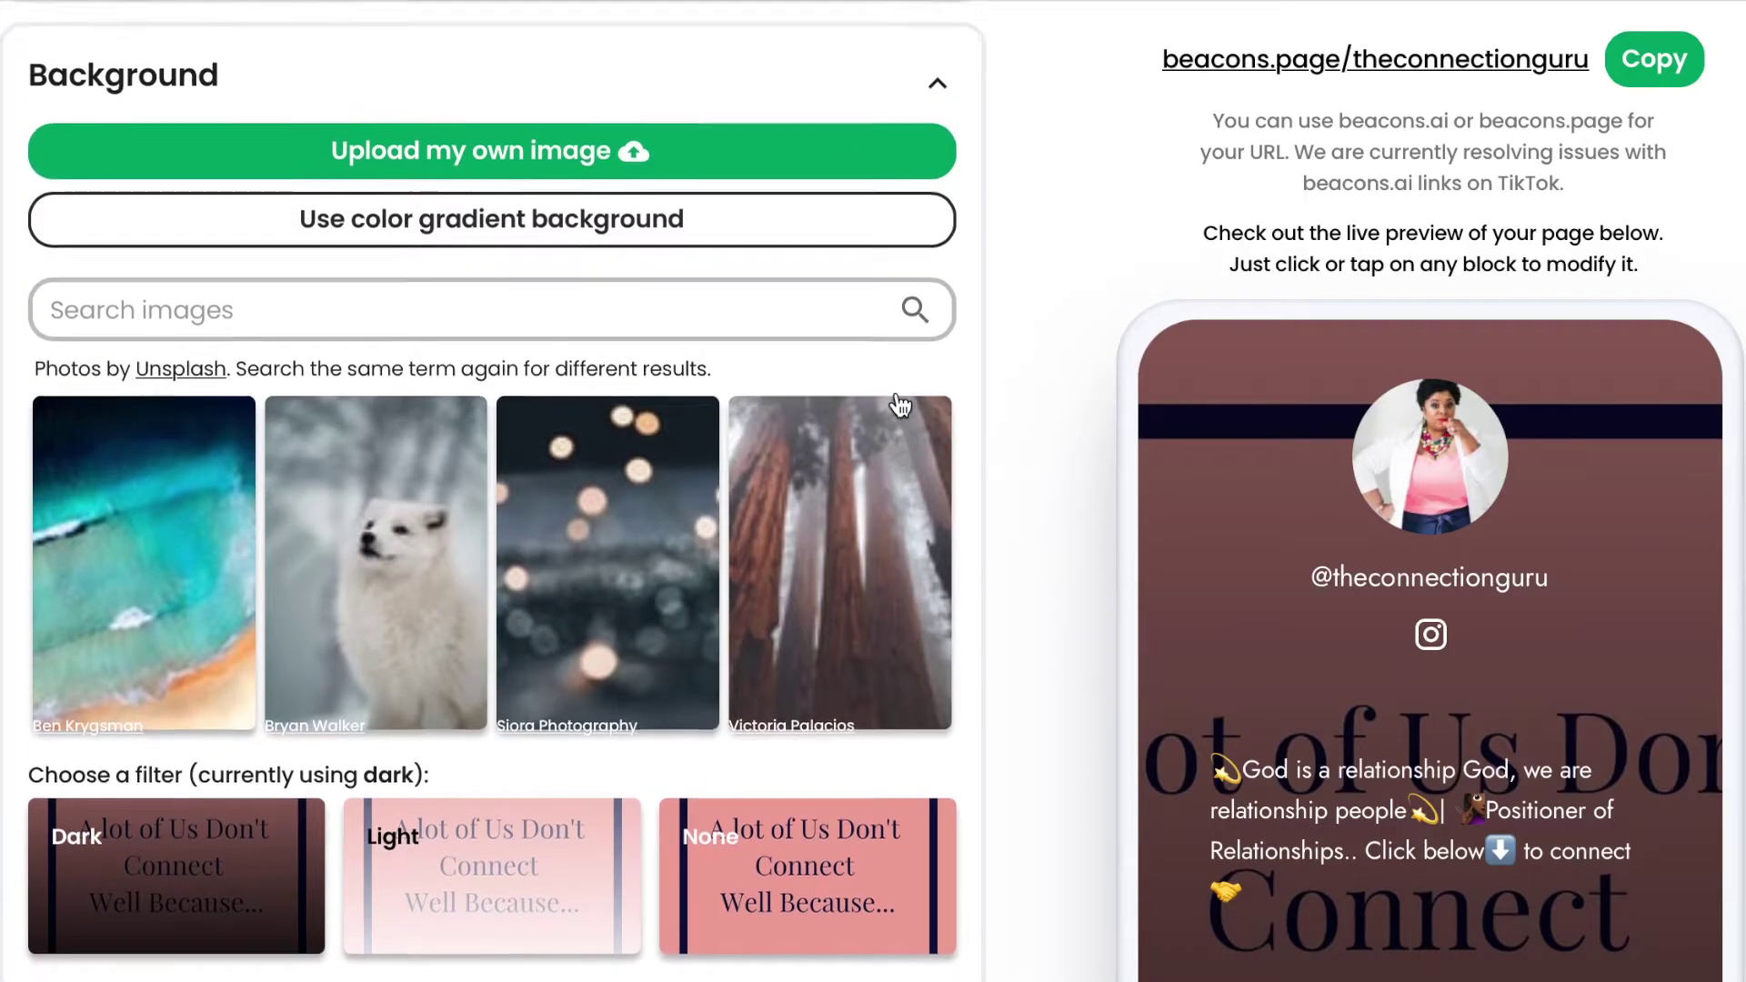
{"action": "scroll", "coordinate": [899, 402], "scroll_direction": "up", "scroll_amount": 6}
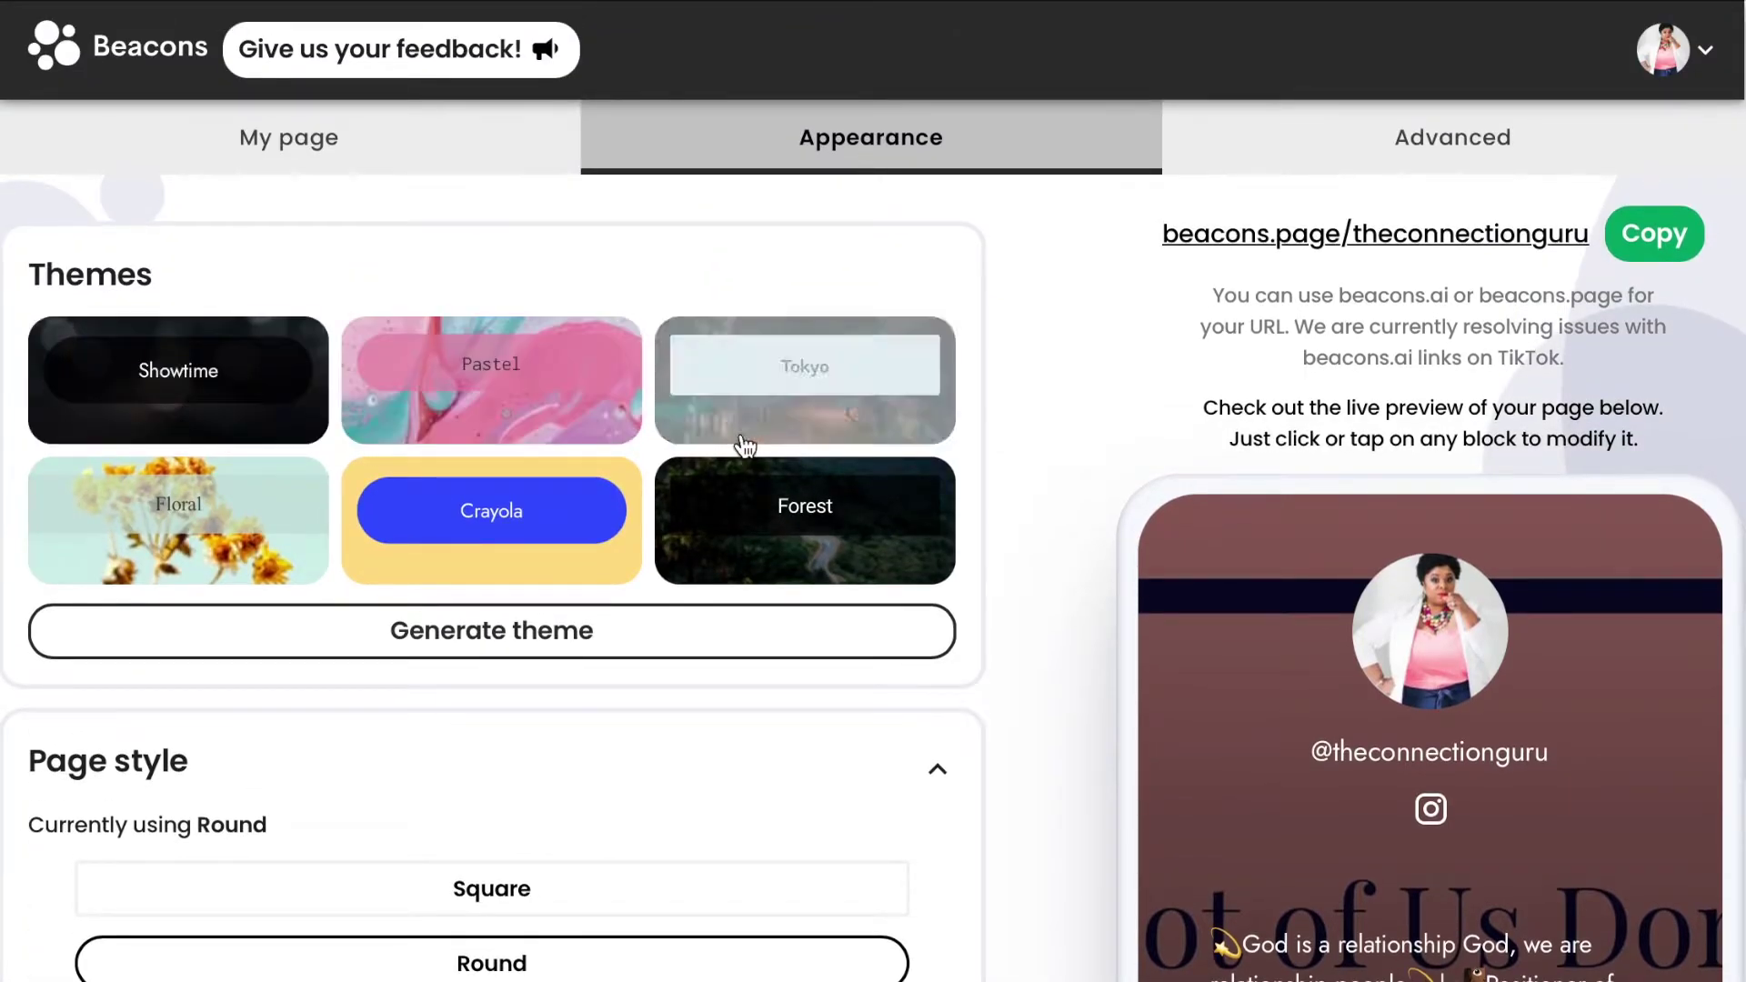
Apply the Pastel theme, confirming it overwrites the current appearance, and check the preview.
{"action": "left_click", "coordinate": [519, 400]}
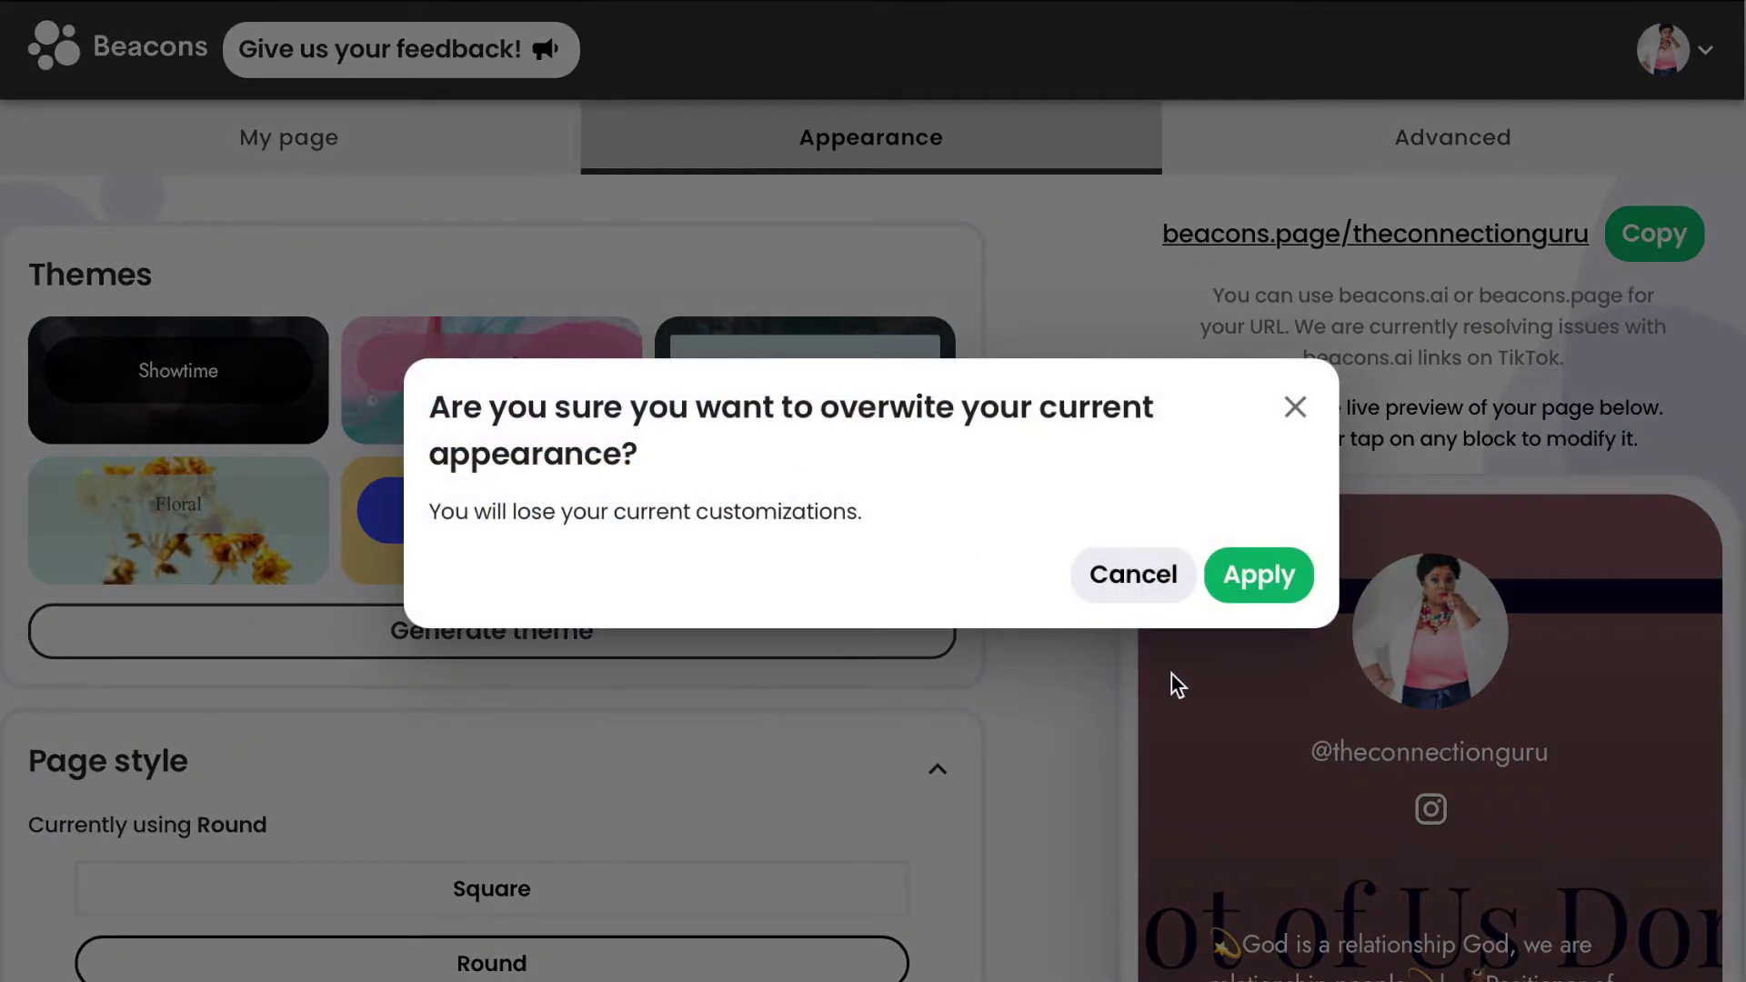
{"action": "left_click", "coordinate": [1255, 575]}
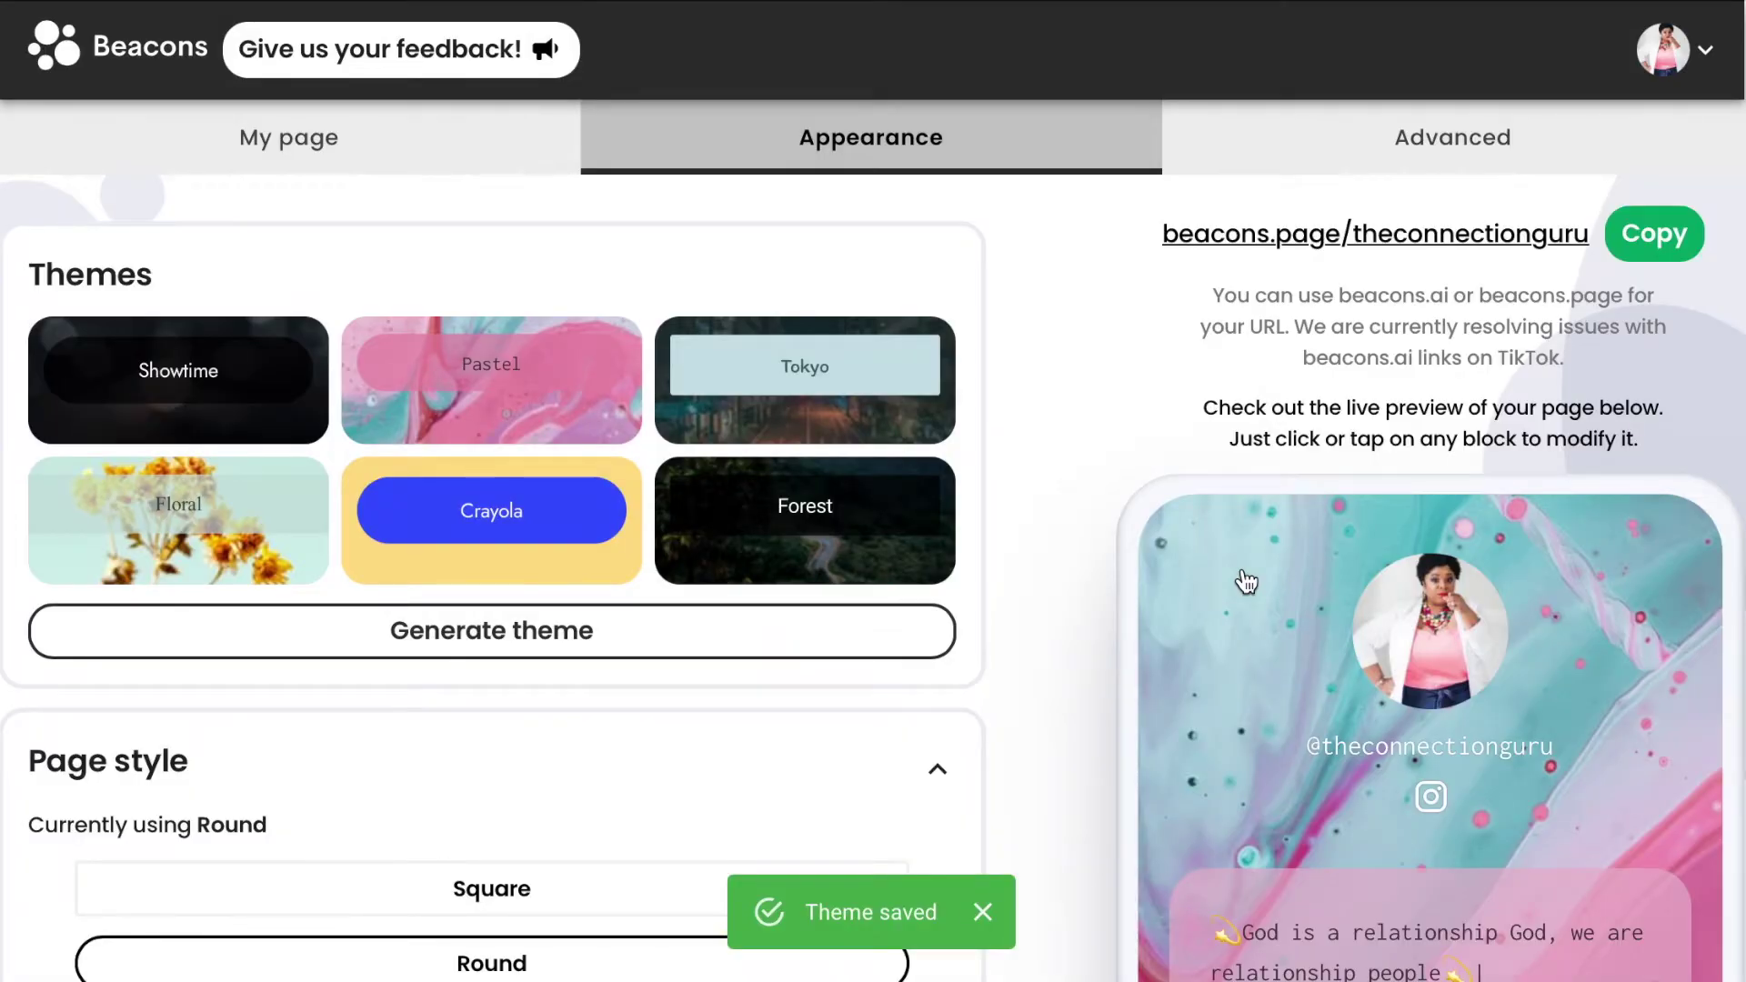
{"action": "scroll", "coordinate": [1657, 719], "scroll_direction": "down", "scroll_amount": 6}
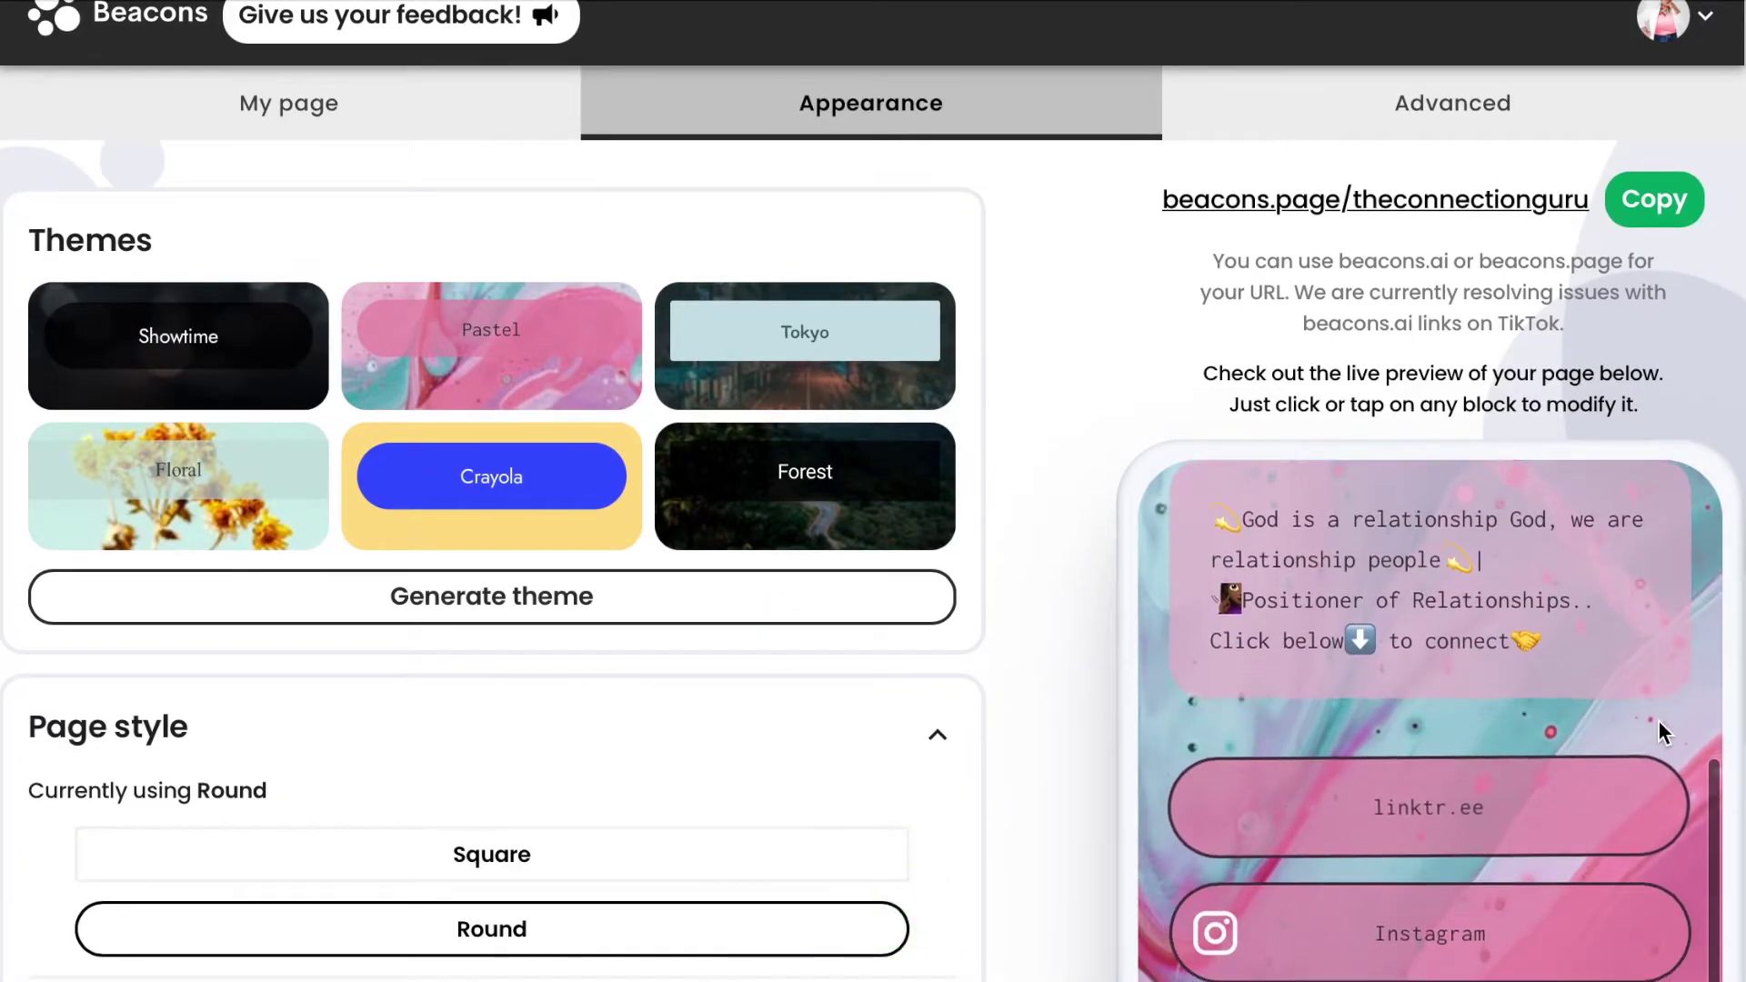
{"action": "scroll", "coordinate": [1659, 722], "scroll_direction": "down", "scroll_amount": 5}
{"action": "scroll", "coordinate": [1659, 722], "scroll_direction": "up", "scroll_amount": 10}
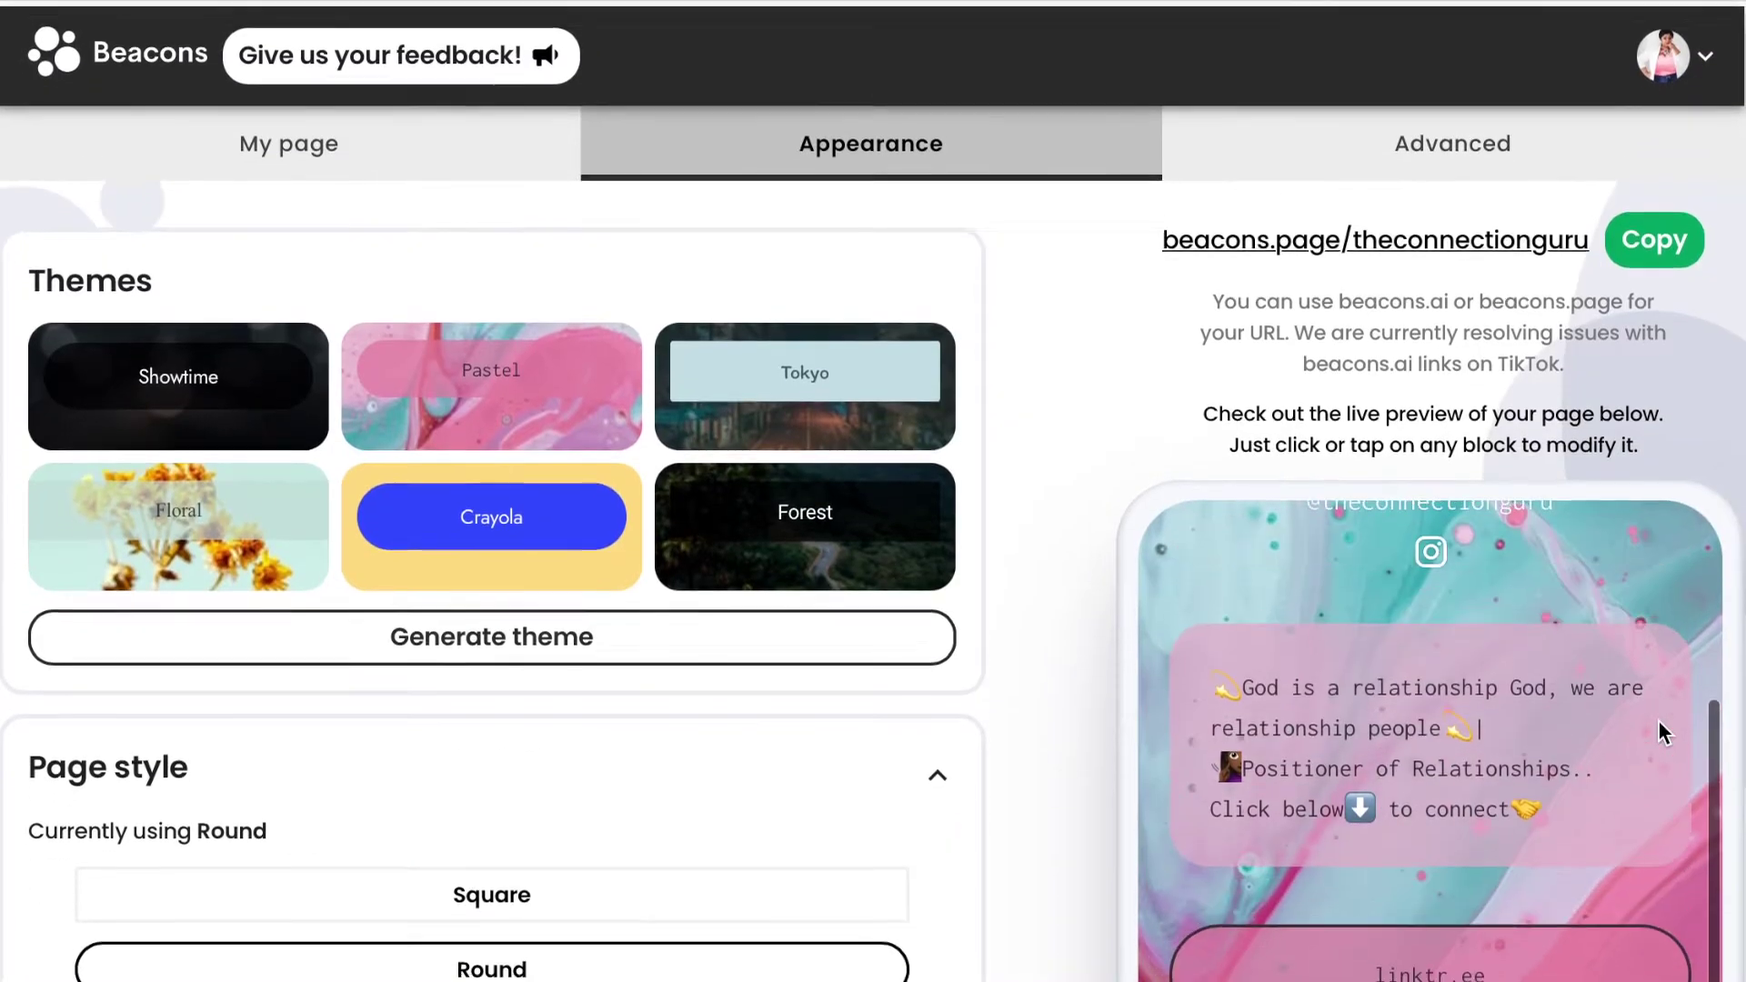
{"action": "scroll", "coordinate": [728, 789], "scroll_direction": "down", "scroll_amount": 4}
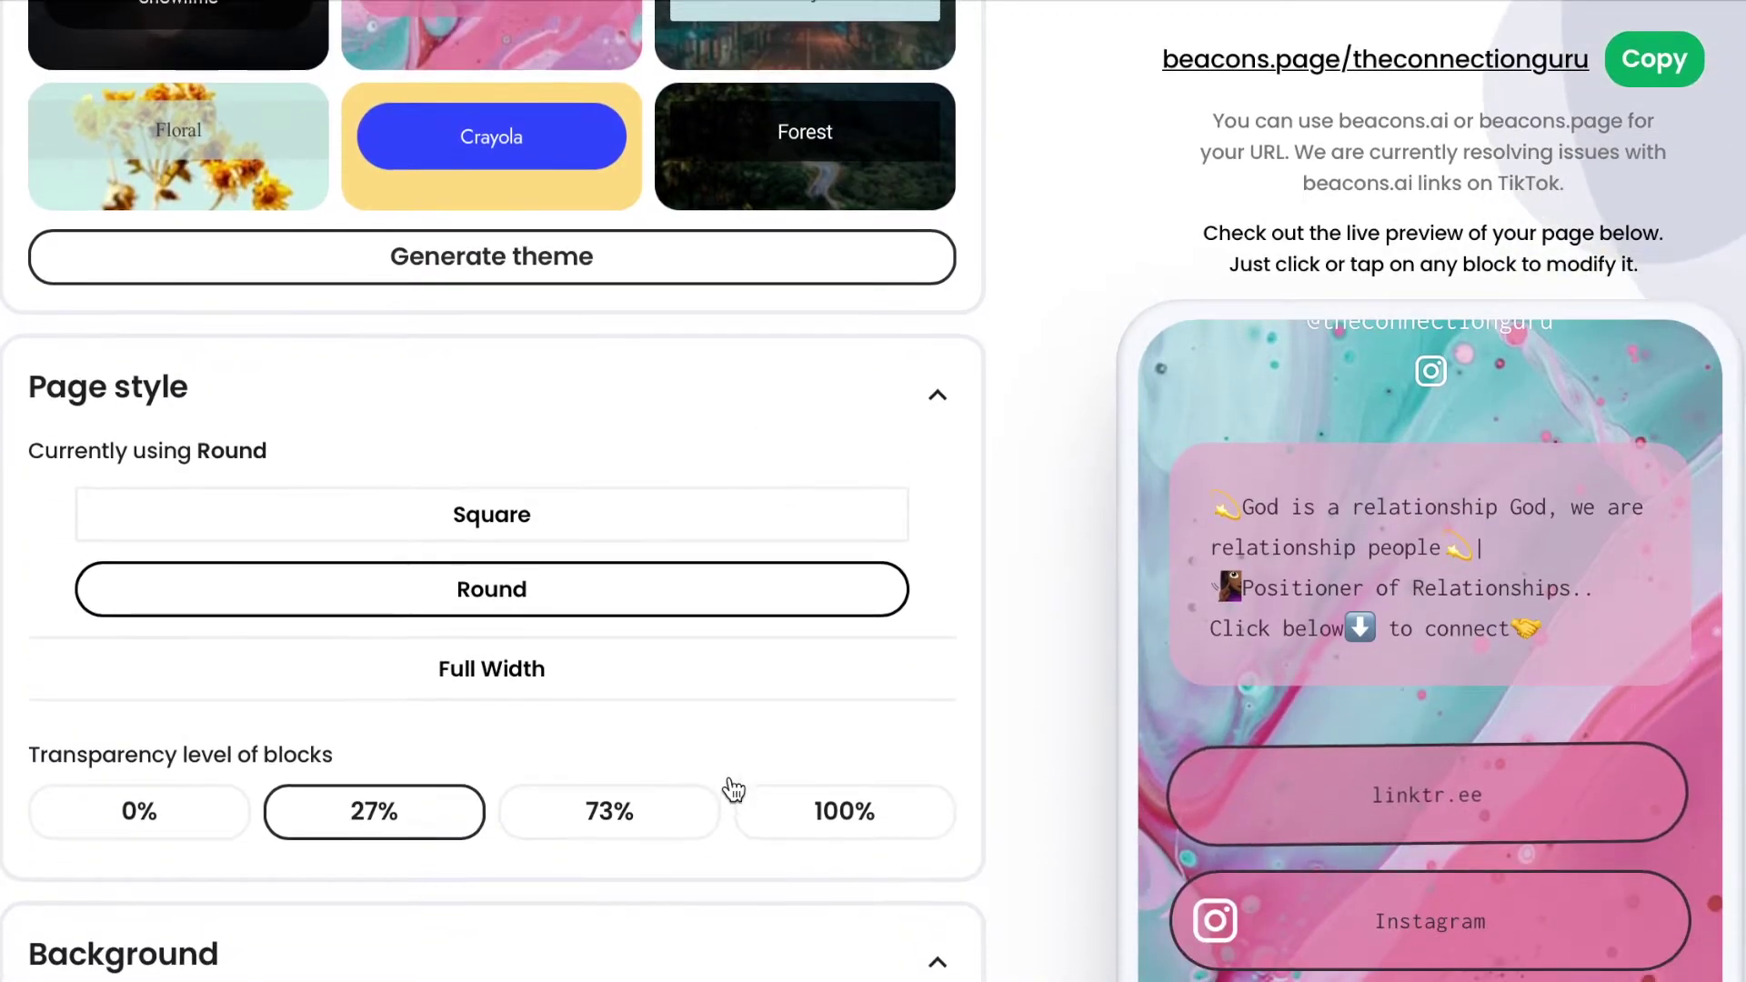
{"action": "scroll", "coordinate": [724, 787], "scroll_direction": "up", "scroll_amount": 2}
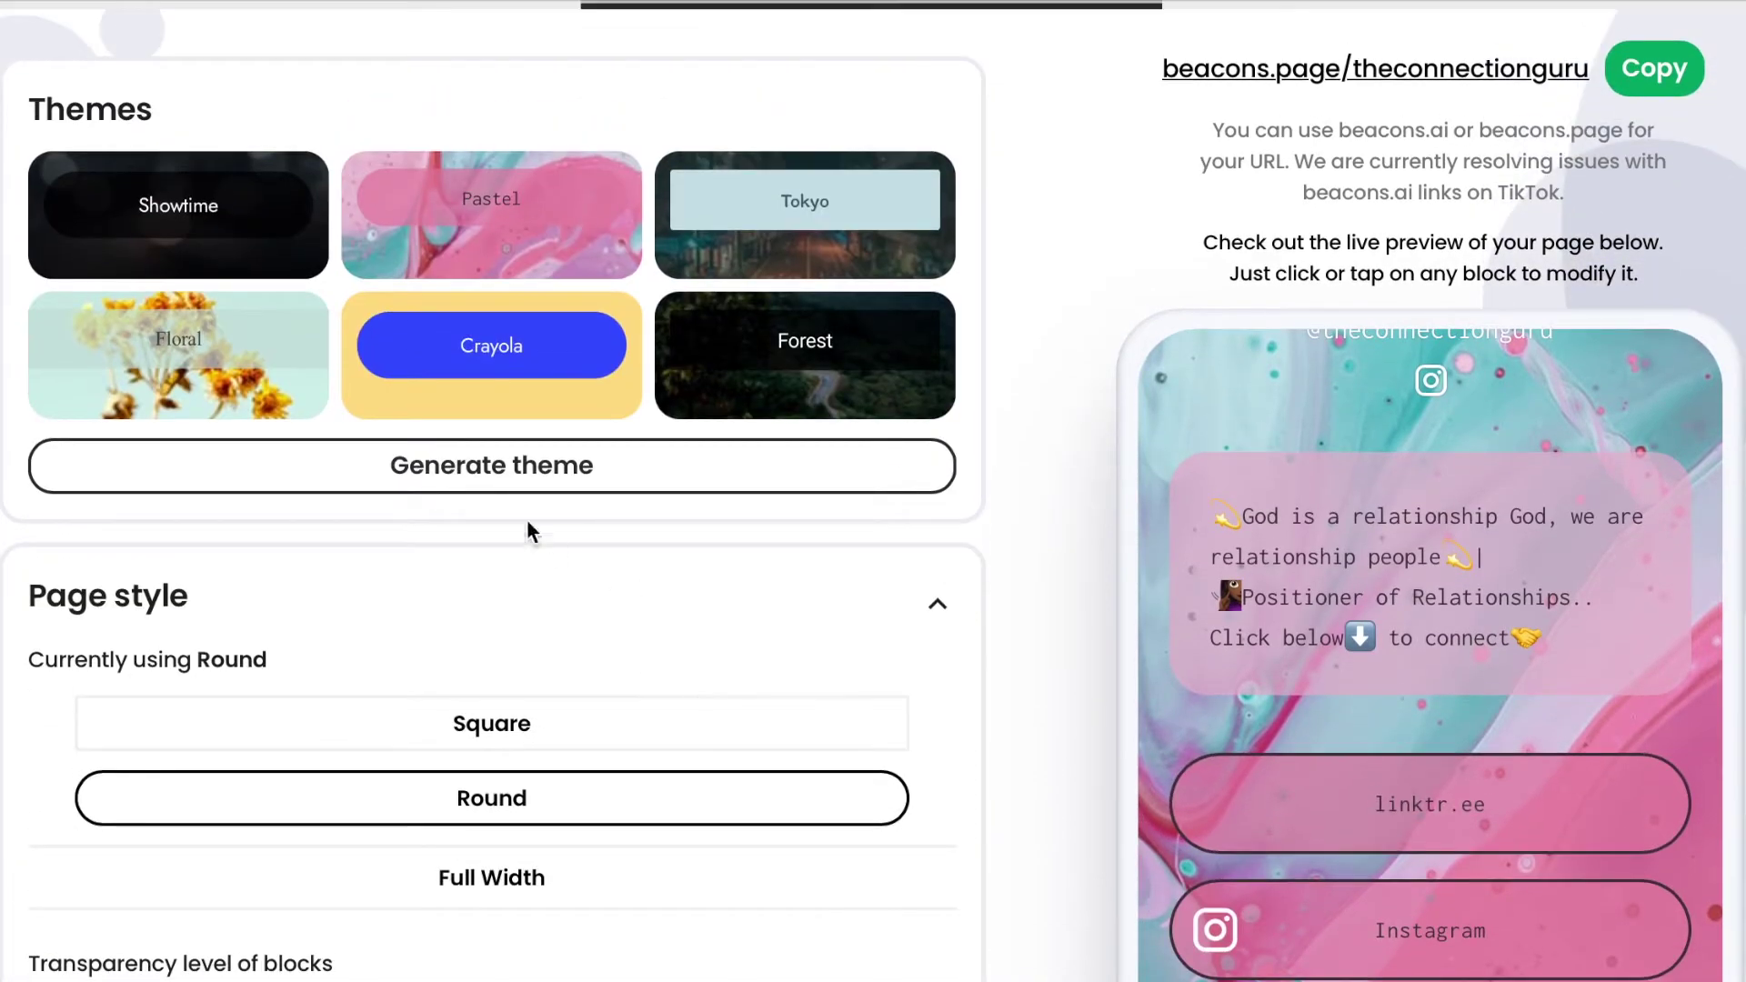
Generate new themes and apply the purple generated theme, confirming the overwrite.
{"action": "left_click", "coordinate": [564, 488]}
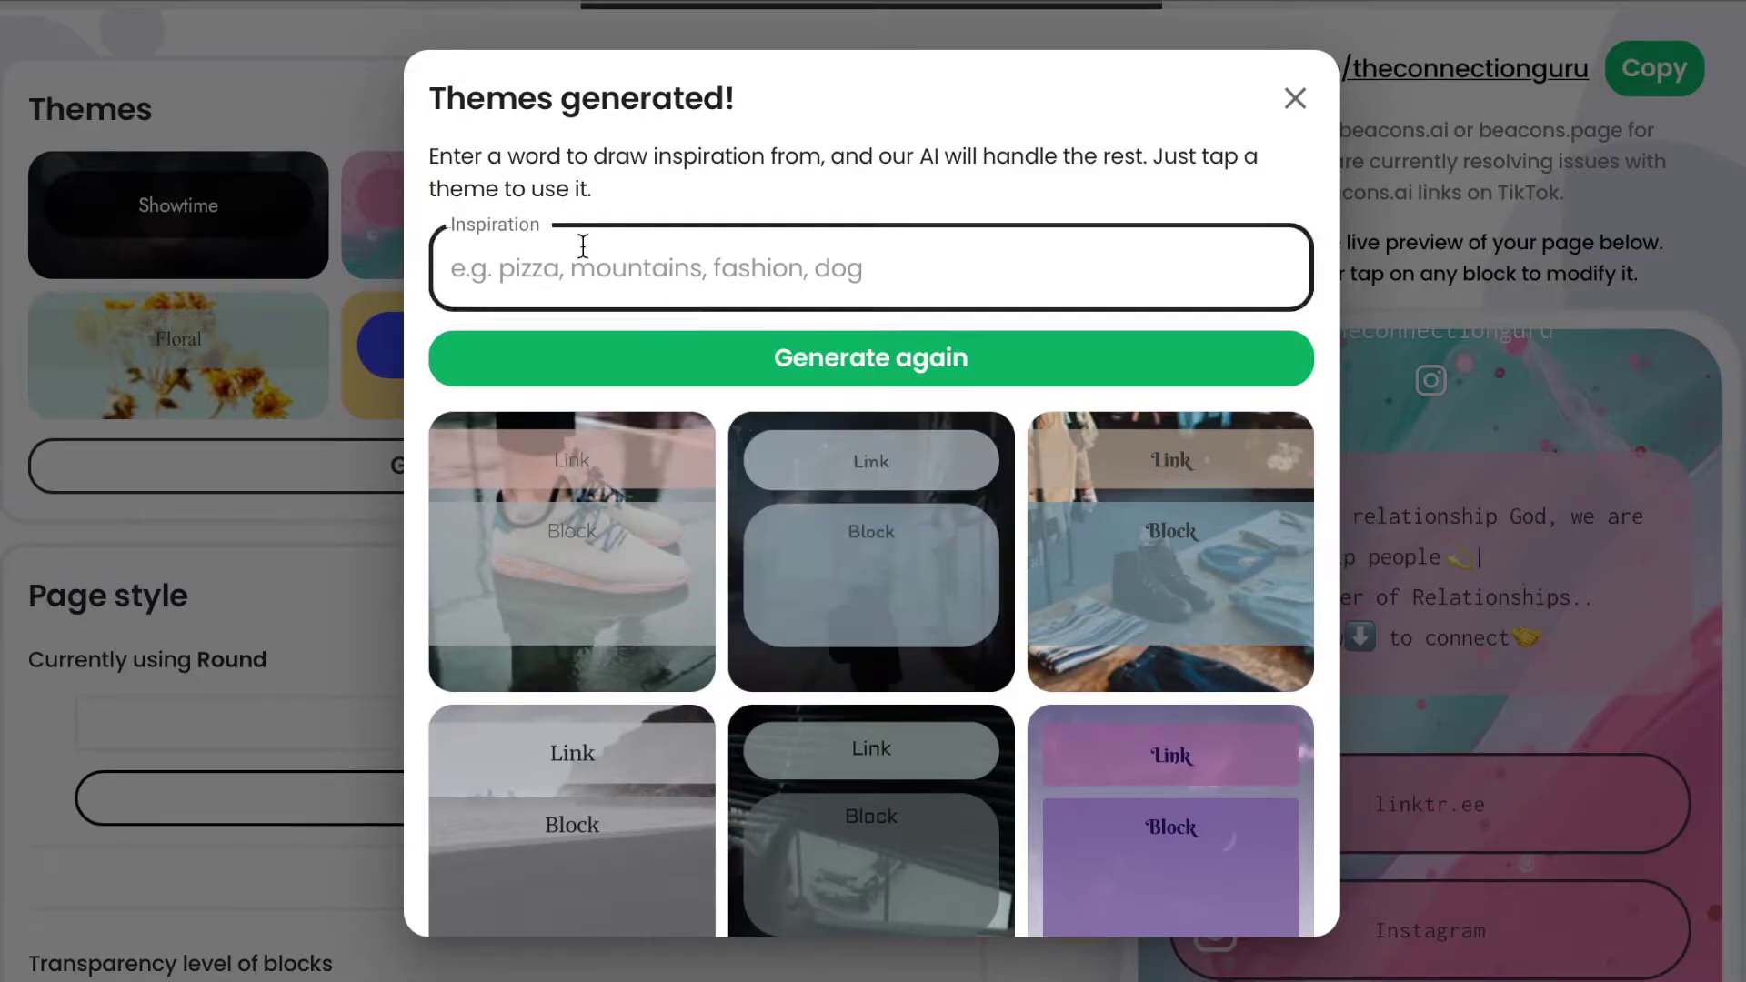
{"action": "scroll", "coordinate": [963, 784], "scroll_direction": "down", "scroll_amount": 1}
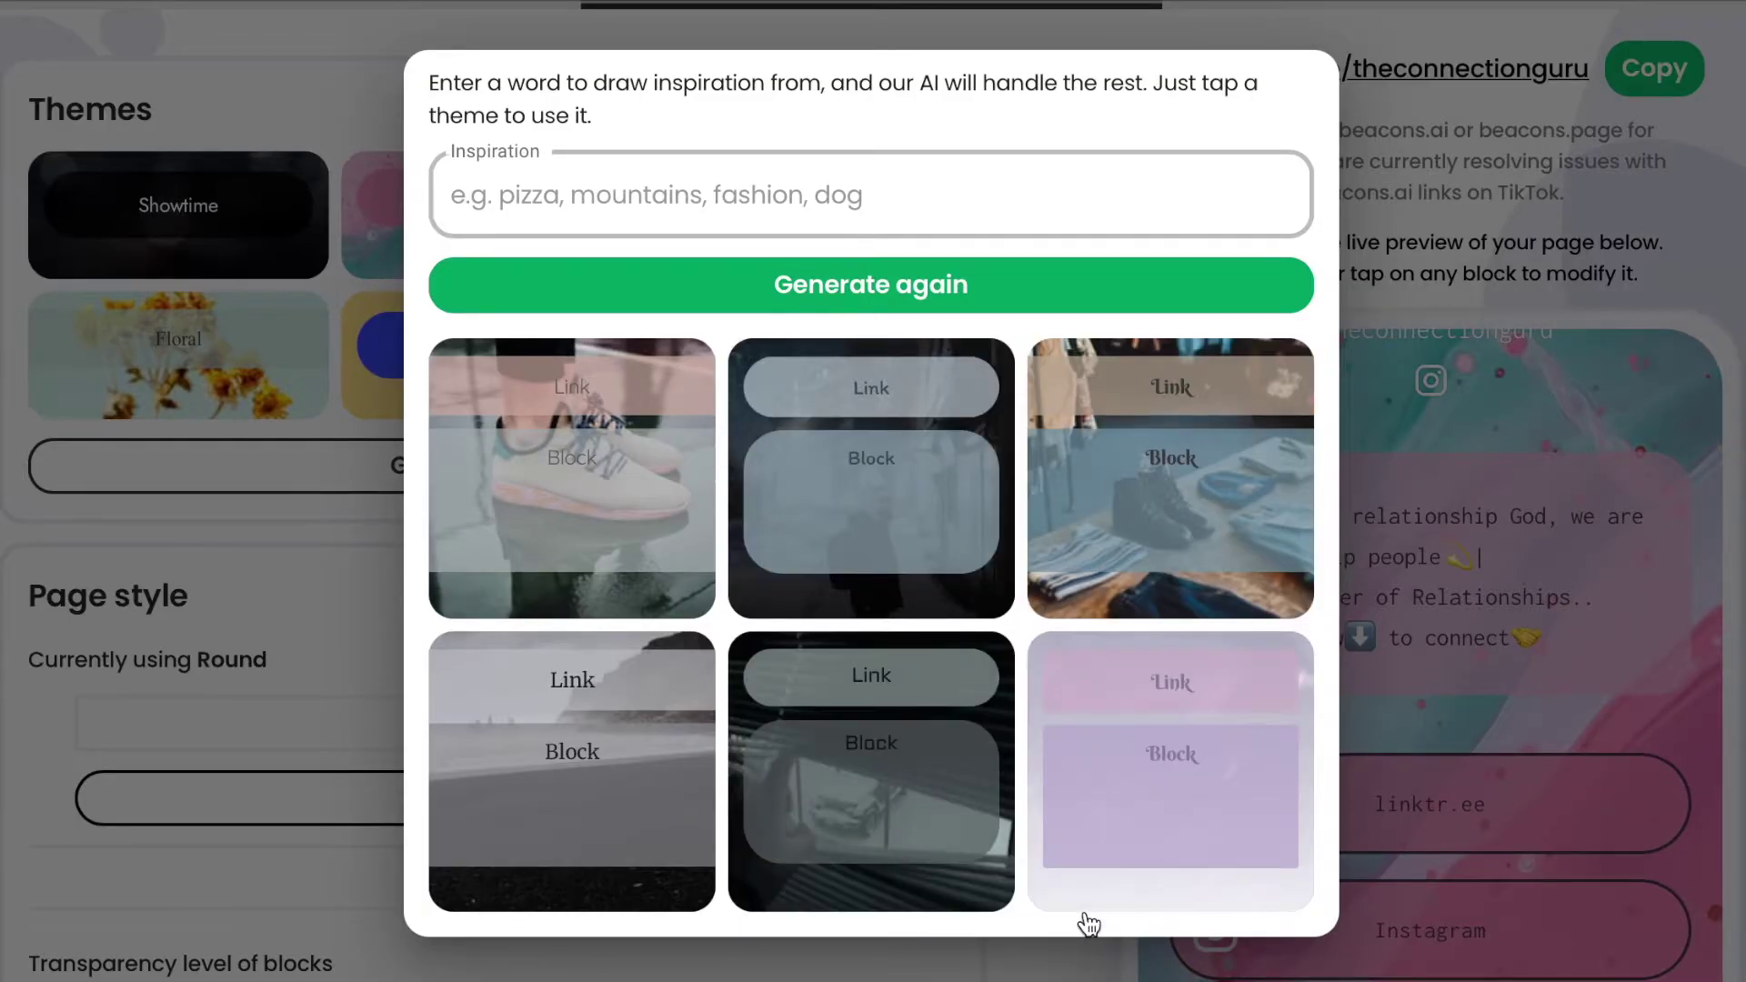
{"action": "left_click", "coordinate": [1093, 823]}
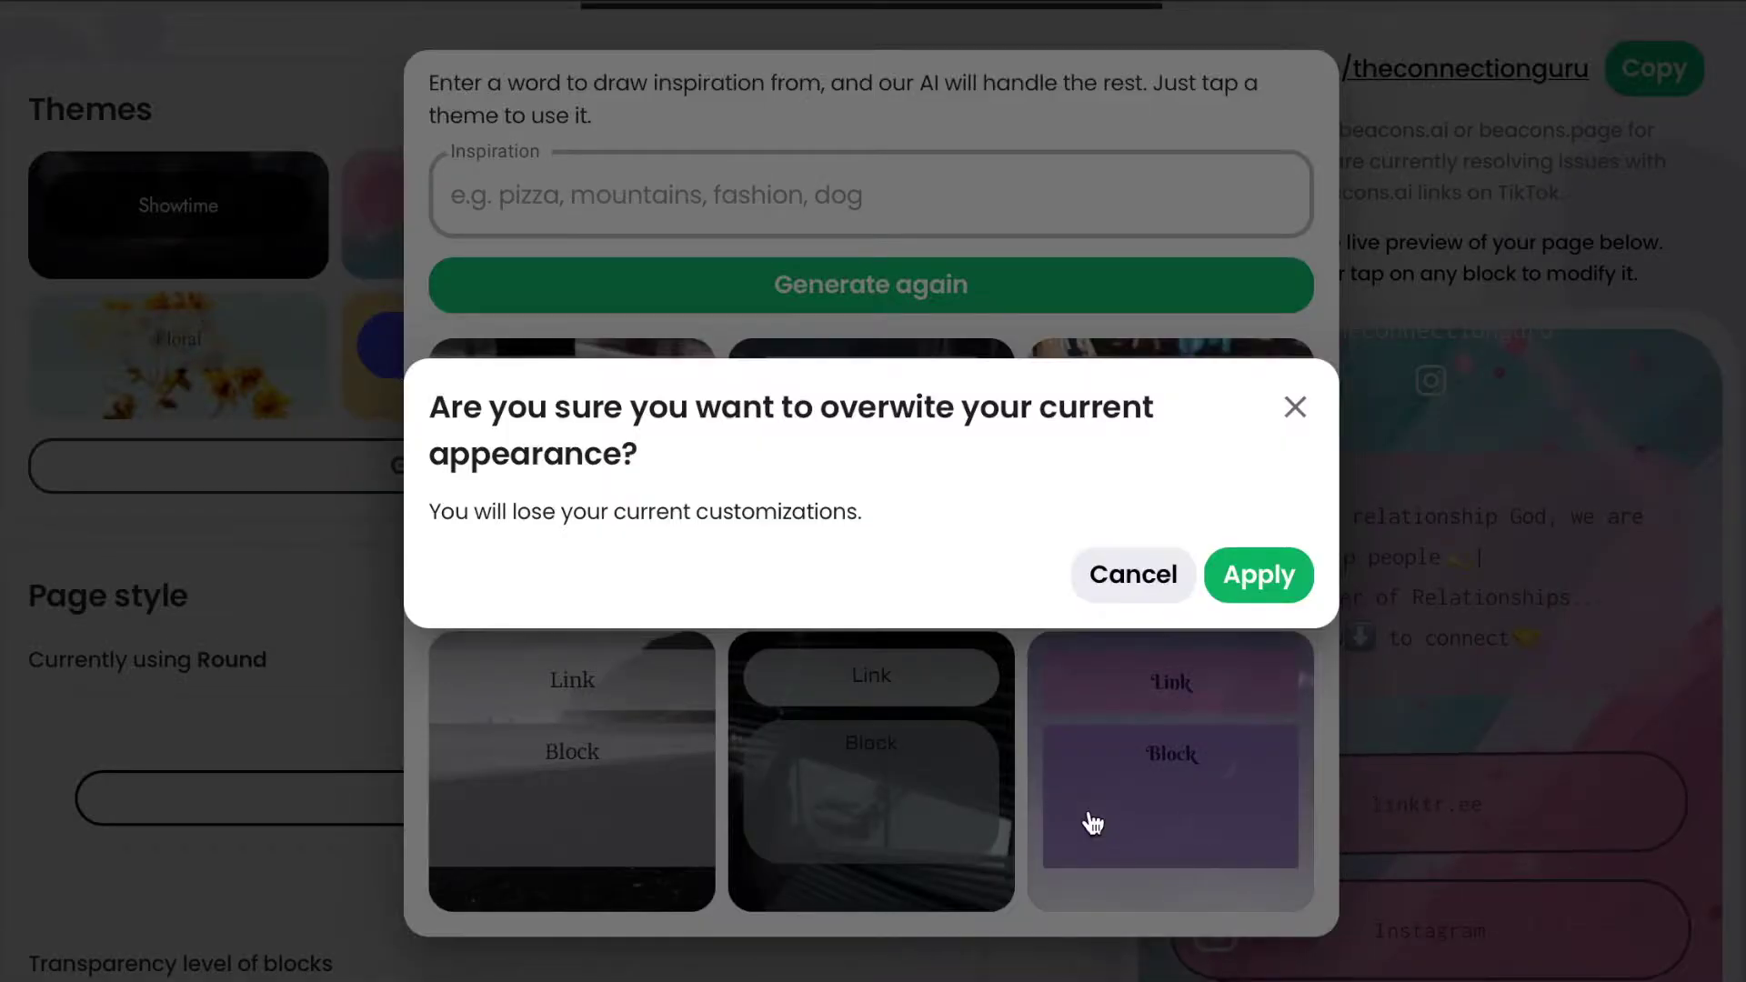
{"action": "left_click", "coordinate": [1258, 576]}
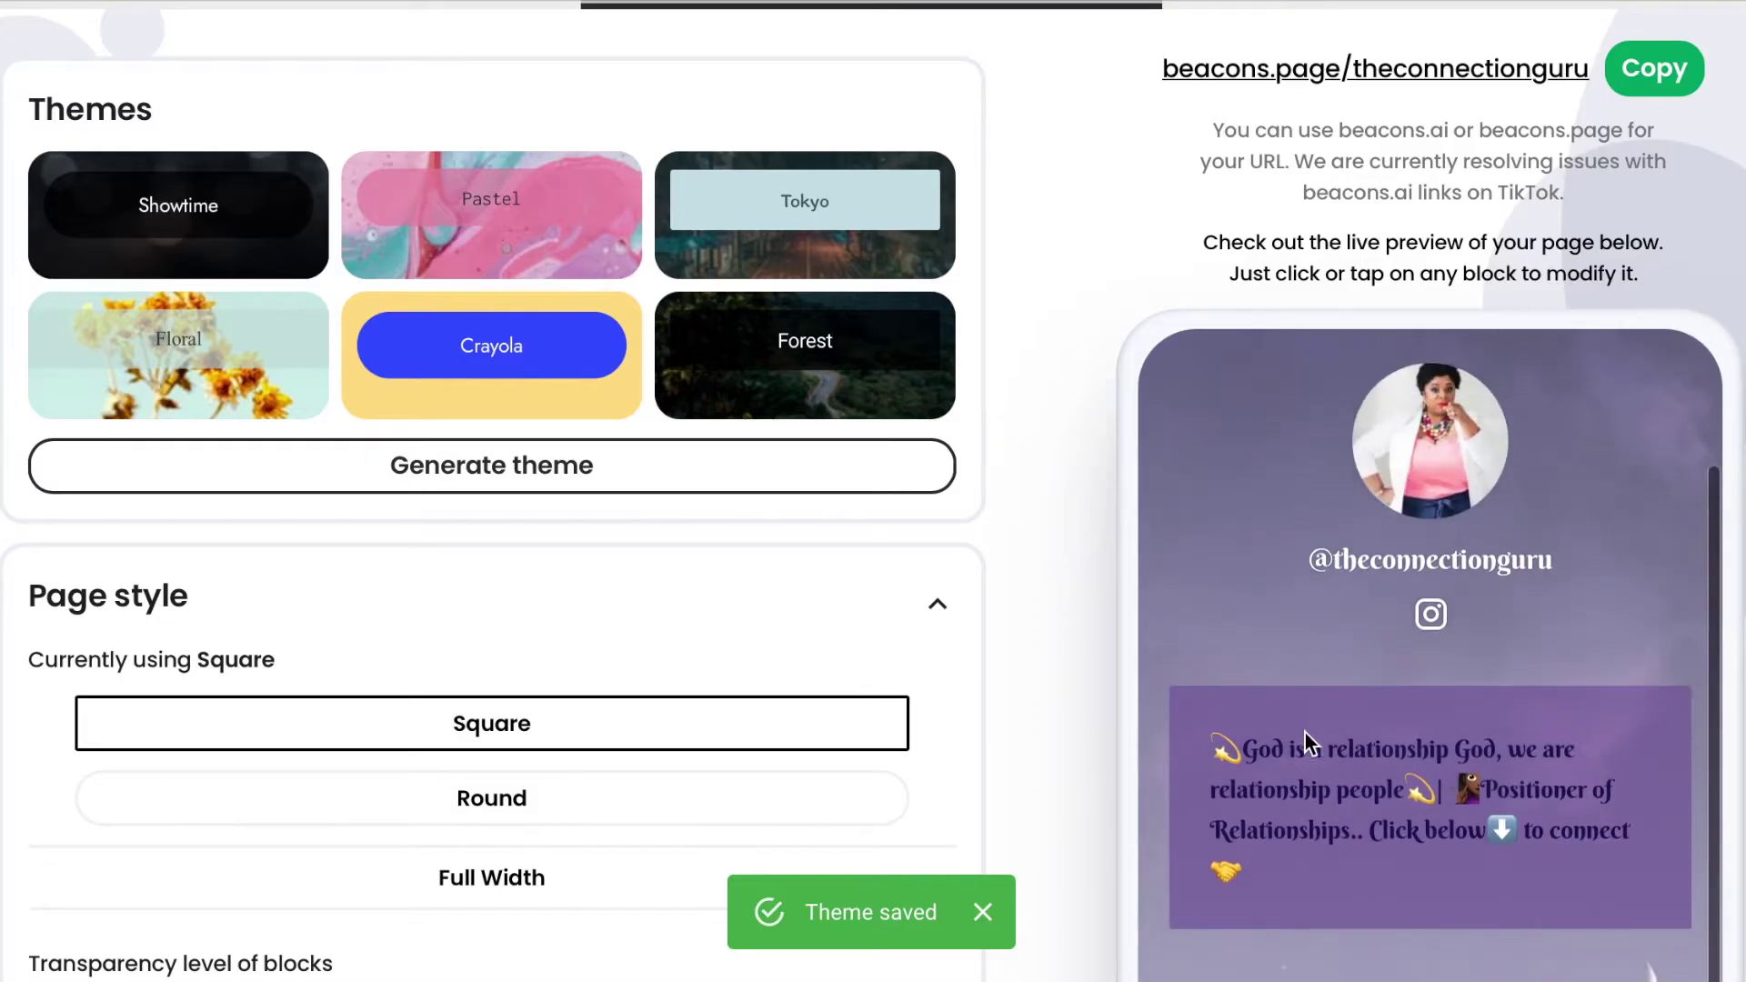
Try the Round and Full Width page styles for the blocks.
{"action": "scroll", "coordinate": [1306, 733], "scroll_direction": "down", "scroll_amount": 2}
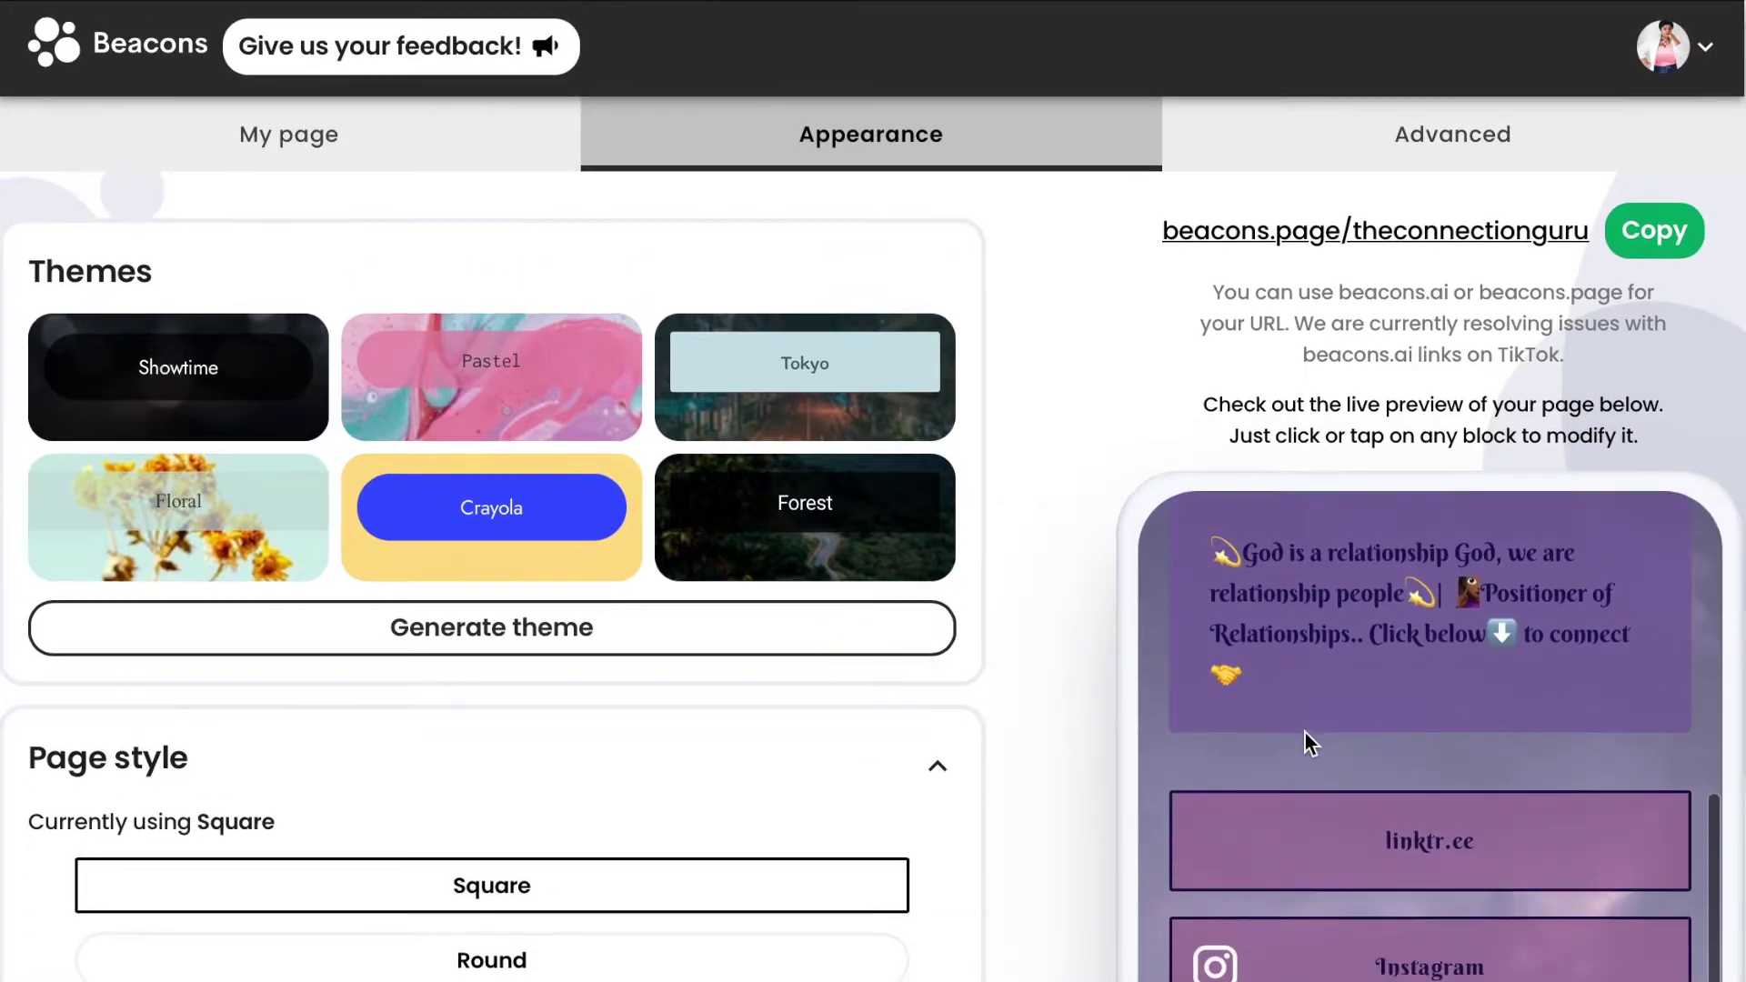
{"action": "scroll", "coordinate": [1066, 846], "scroll_direction": "down", "scroll_amount": 5}
{"action": "scroll", "coordinate": [1066, 838], "scroll_direction": "down", "scroll_amount": 3}
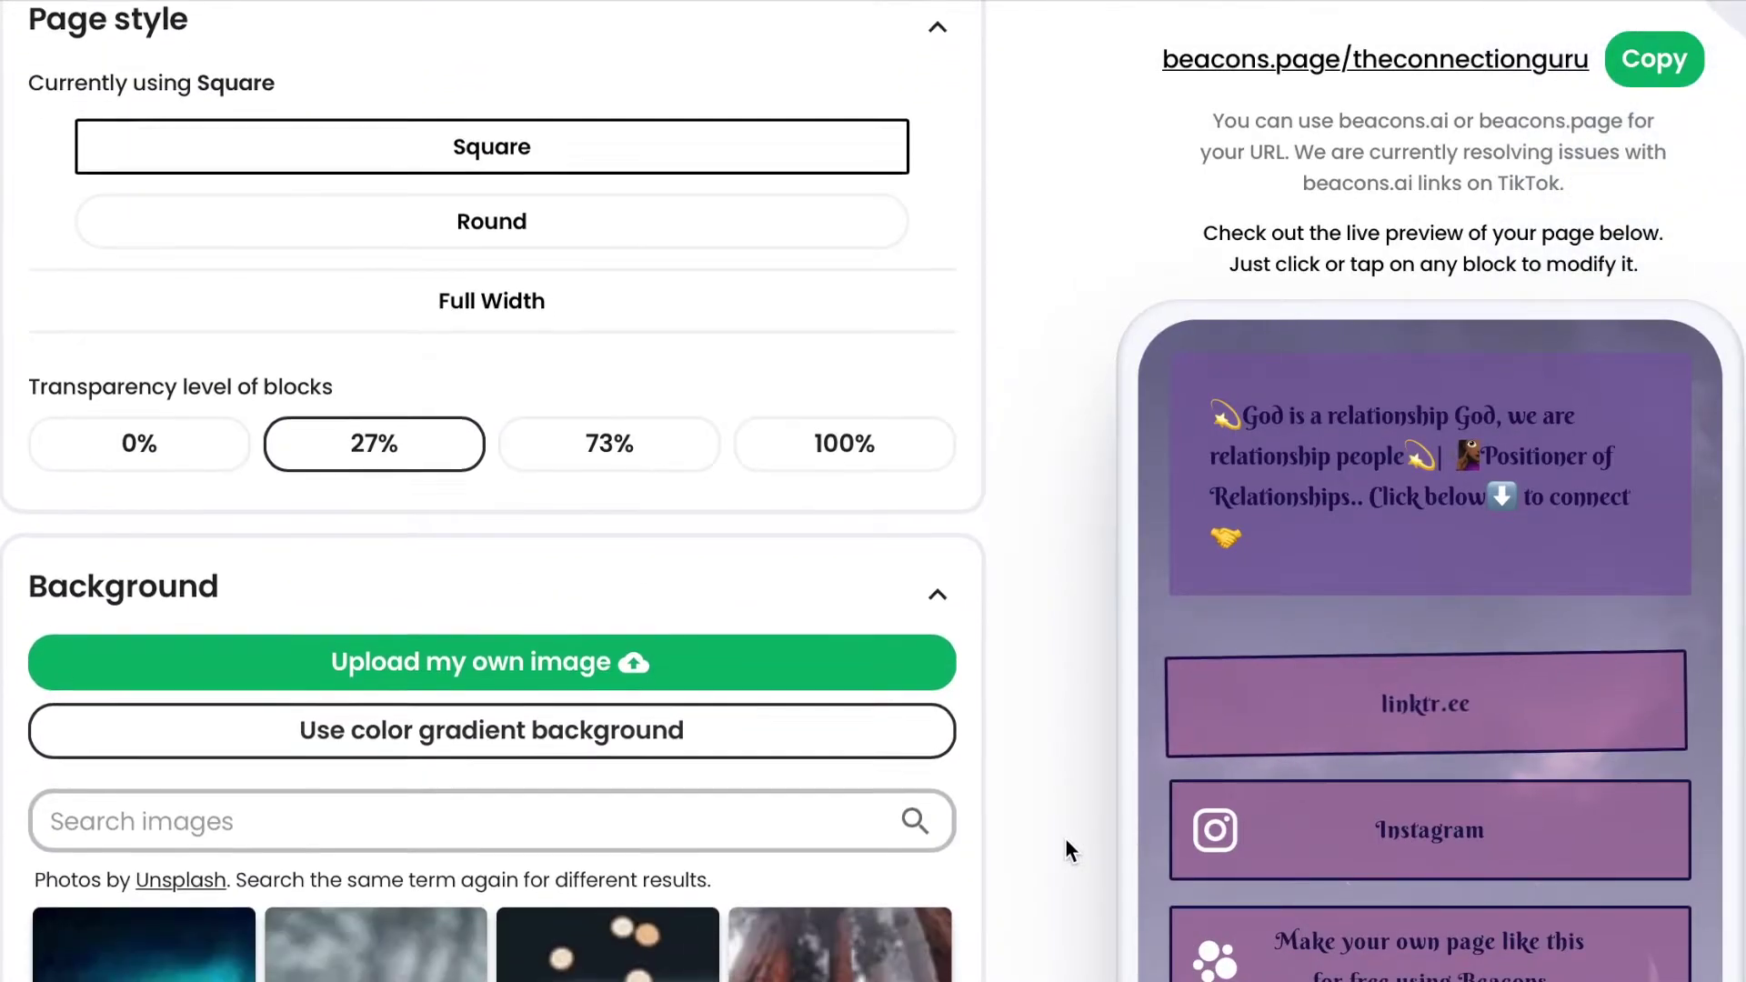
{"action": "scroll", "coordinate": [1066, 838], "scroll_direction": "up", "scroll_amount": 6}
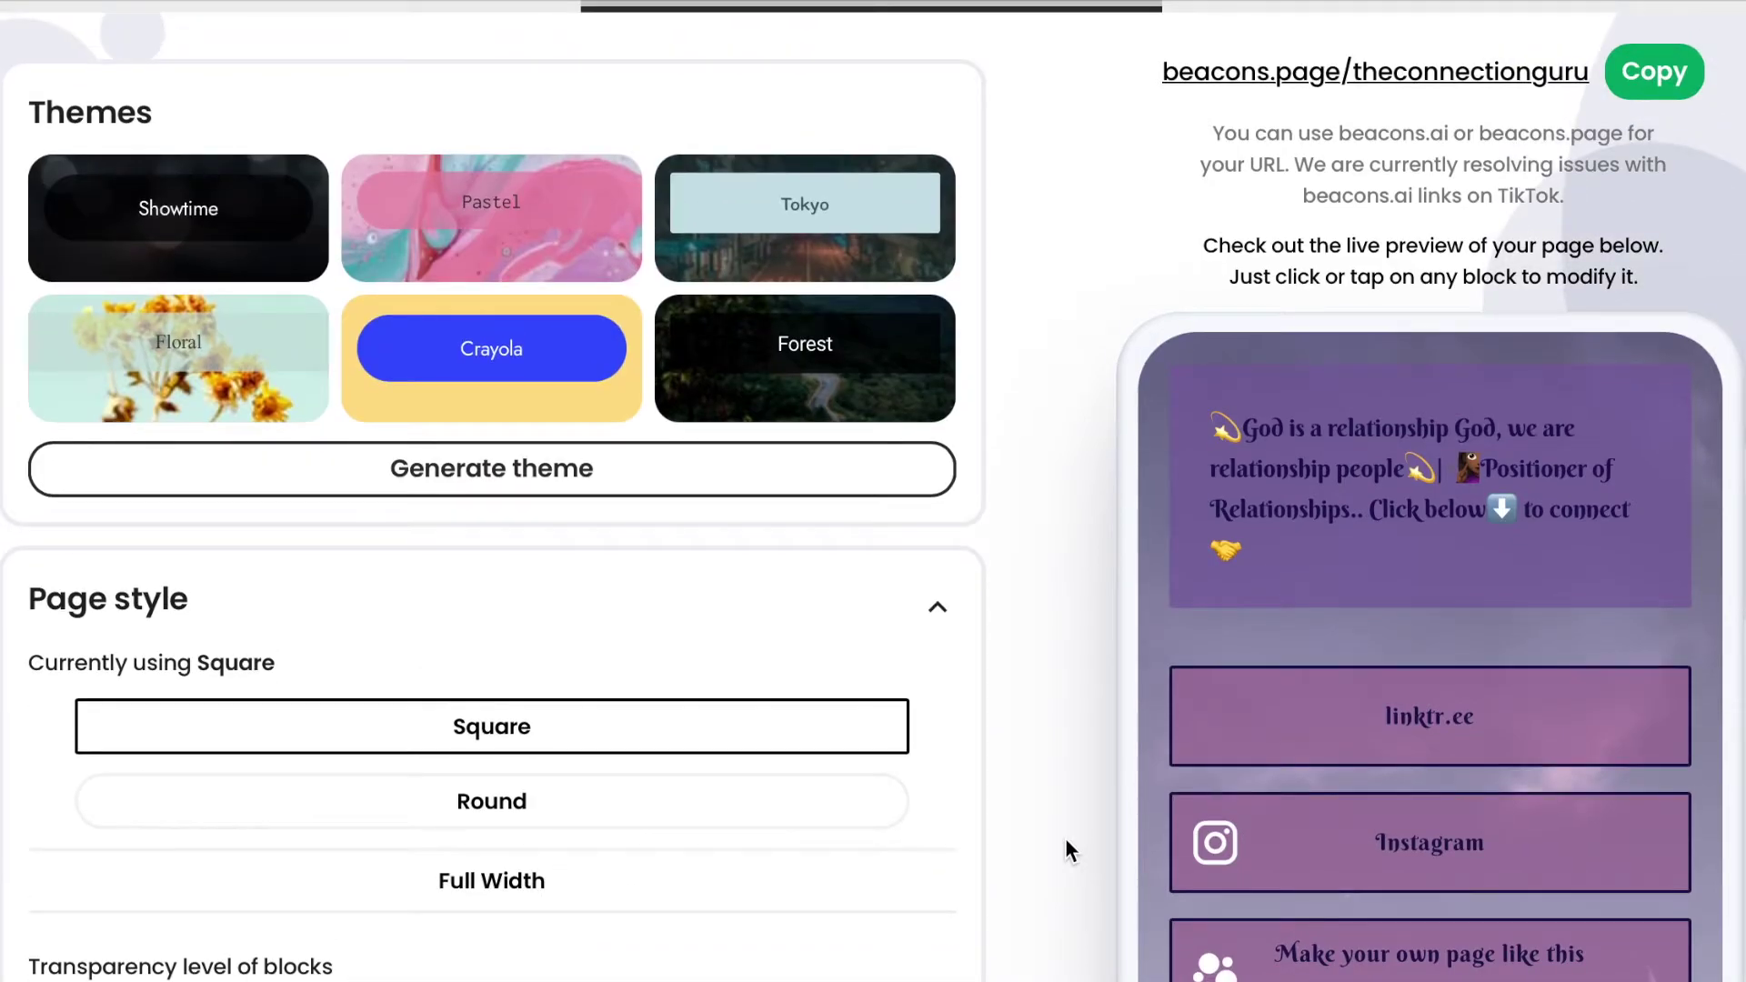
{"action": "scroll", "coordinate": [701, 744], "scroll_direction": "down", "scroll_amount": 3}
{"action": "scroll", "coordinate": [703, 741], "scroll_direction": "down", "scroll_amount": 1}
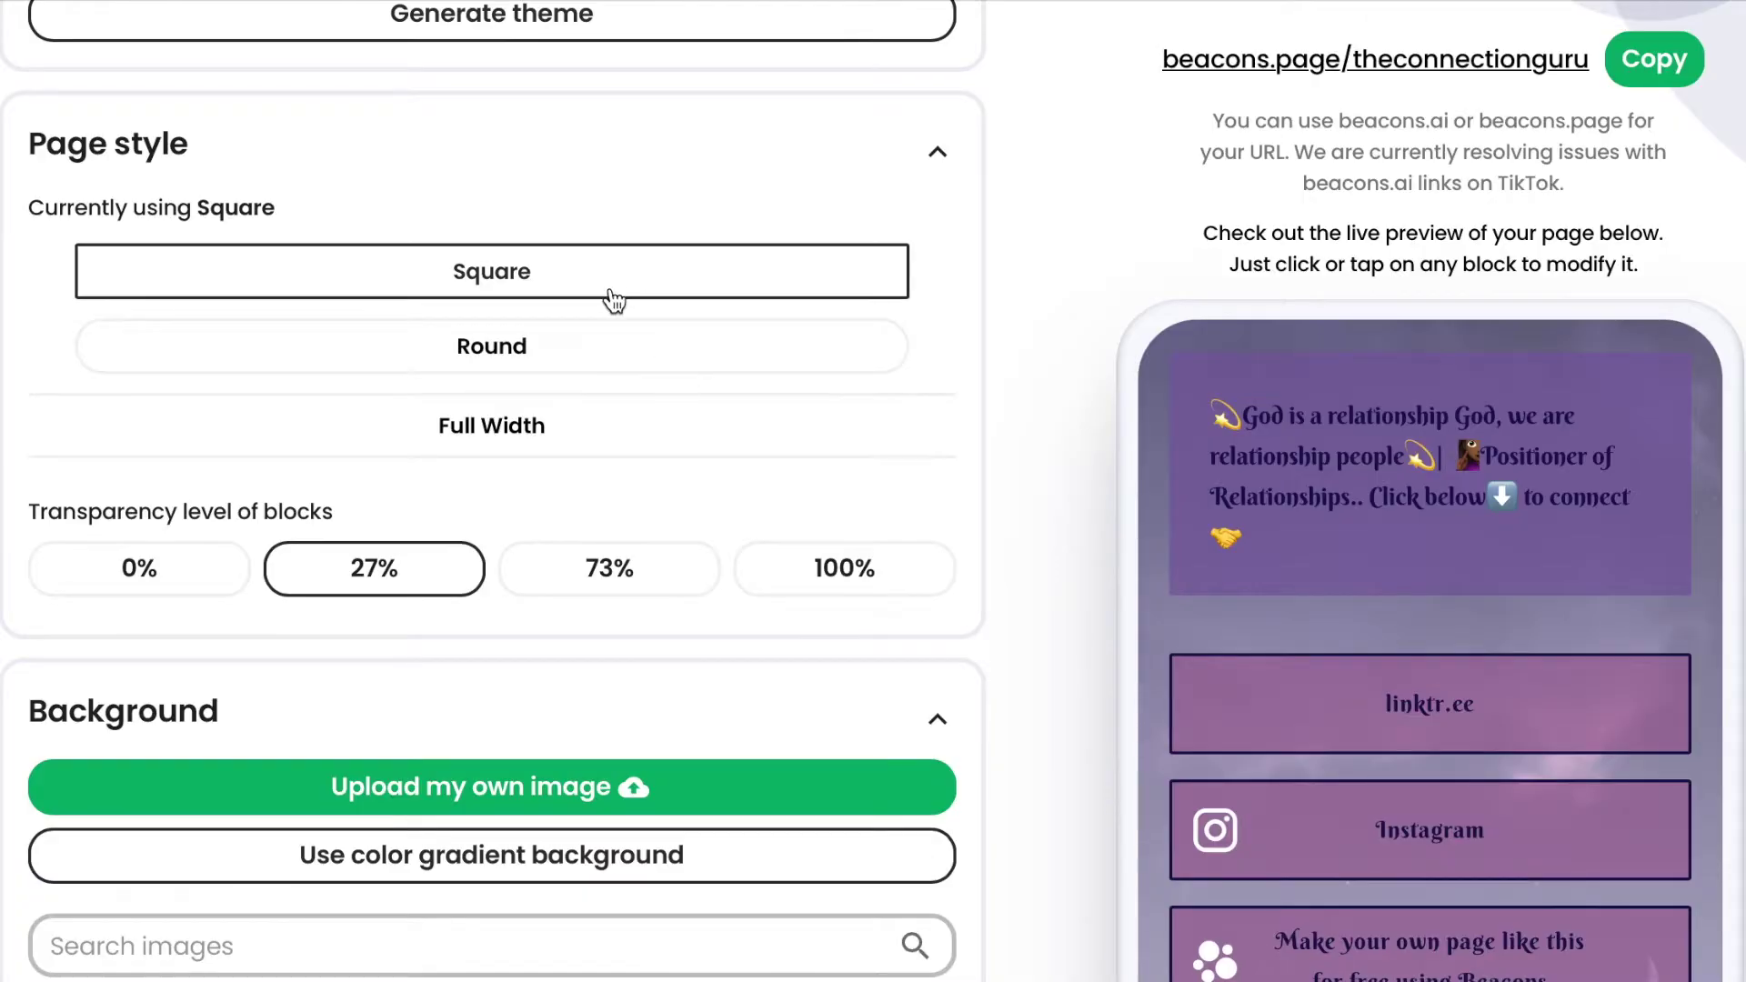
{"action": "left_click", "coordinate": [580, 370]}
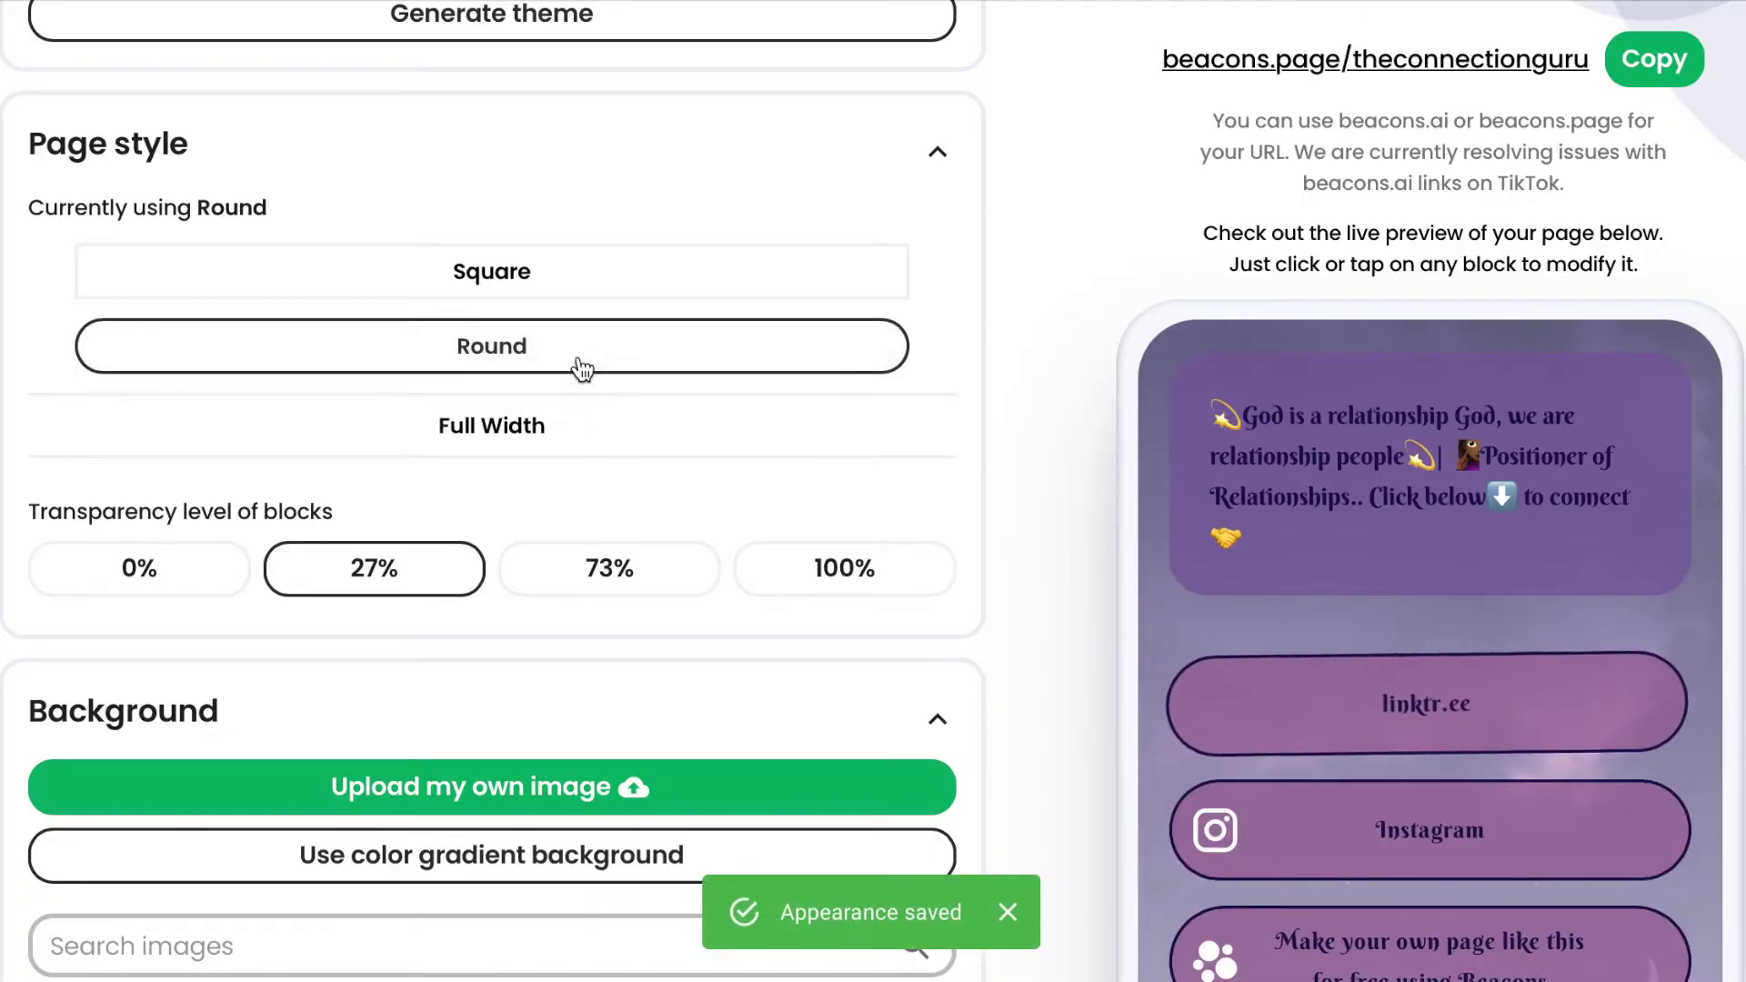
{"action": "left_click", "coordinate": [571, 445]}
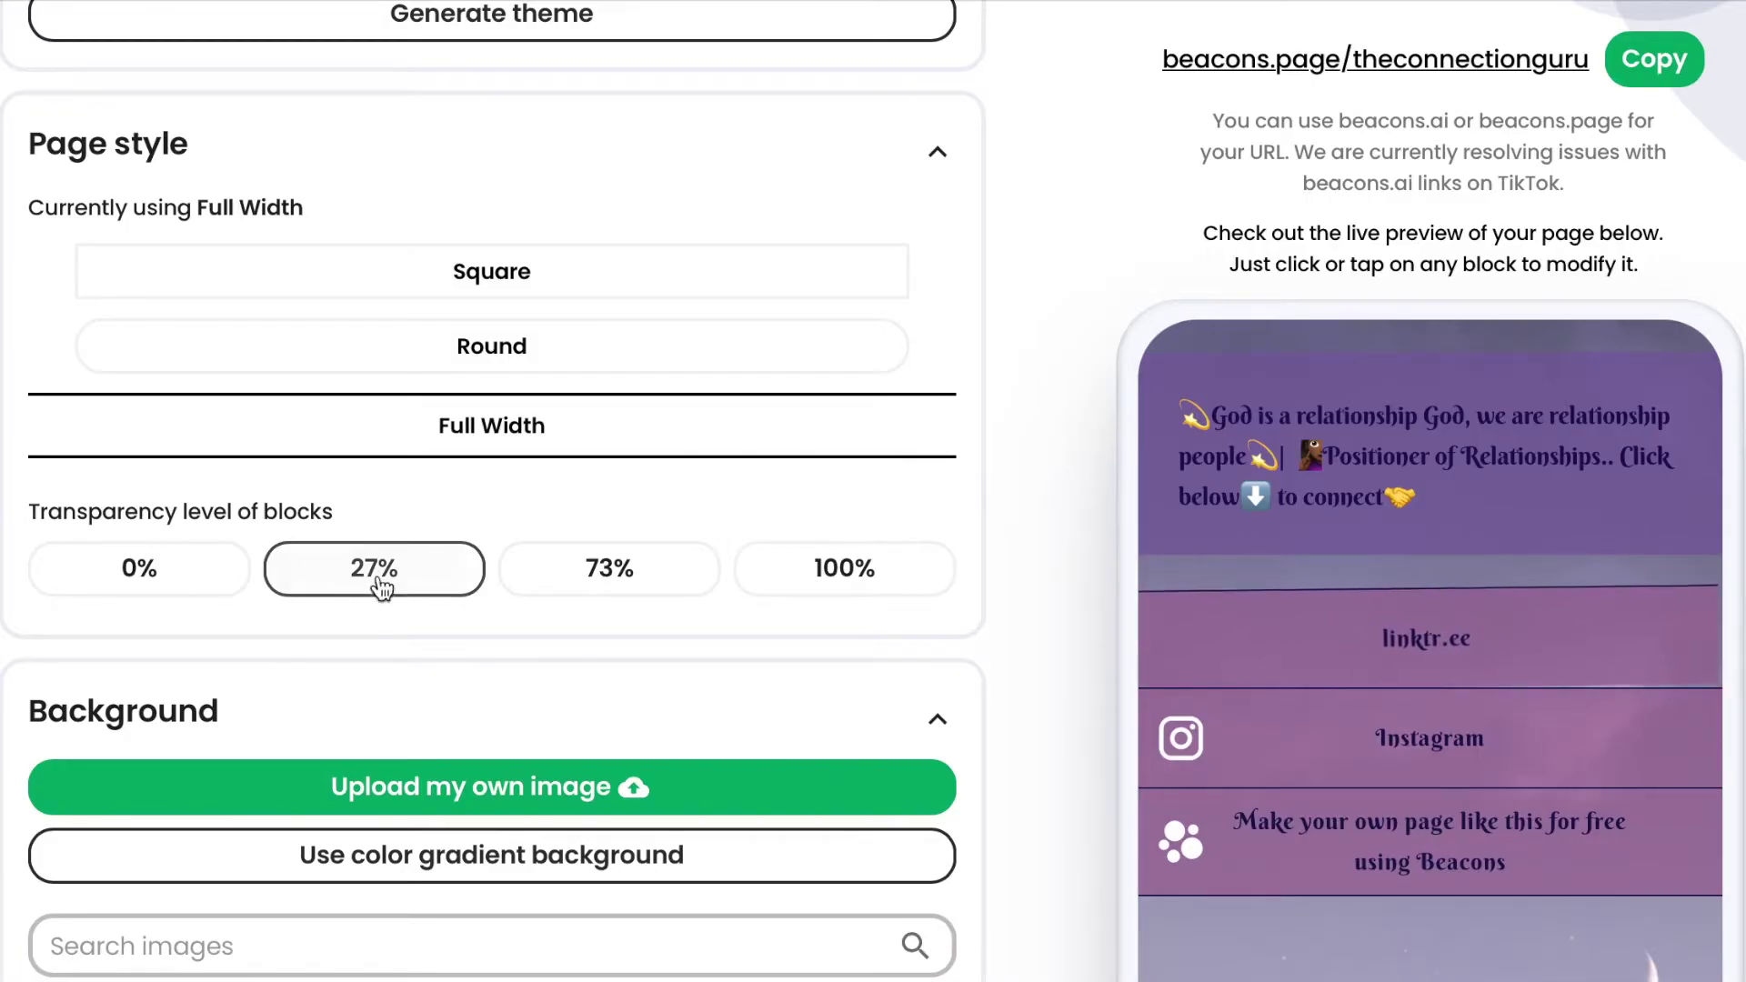
Cycle block transparency through 100%, 73% and 27% to 0%, then set page style back to Round.
{"action": "left_click", "coordinate": [795, 584]}
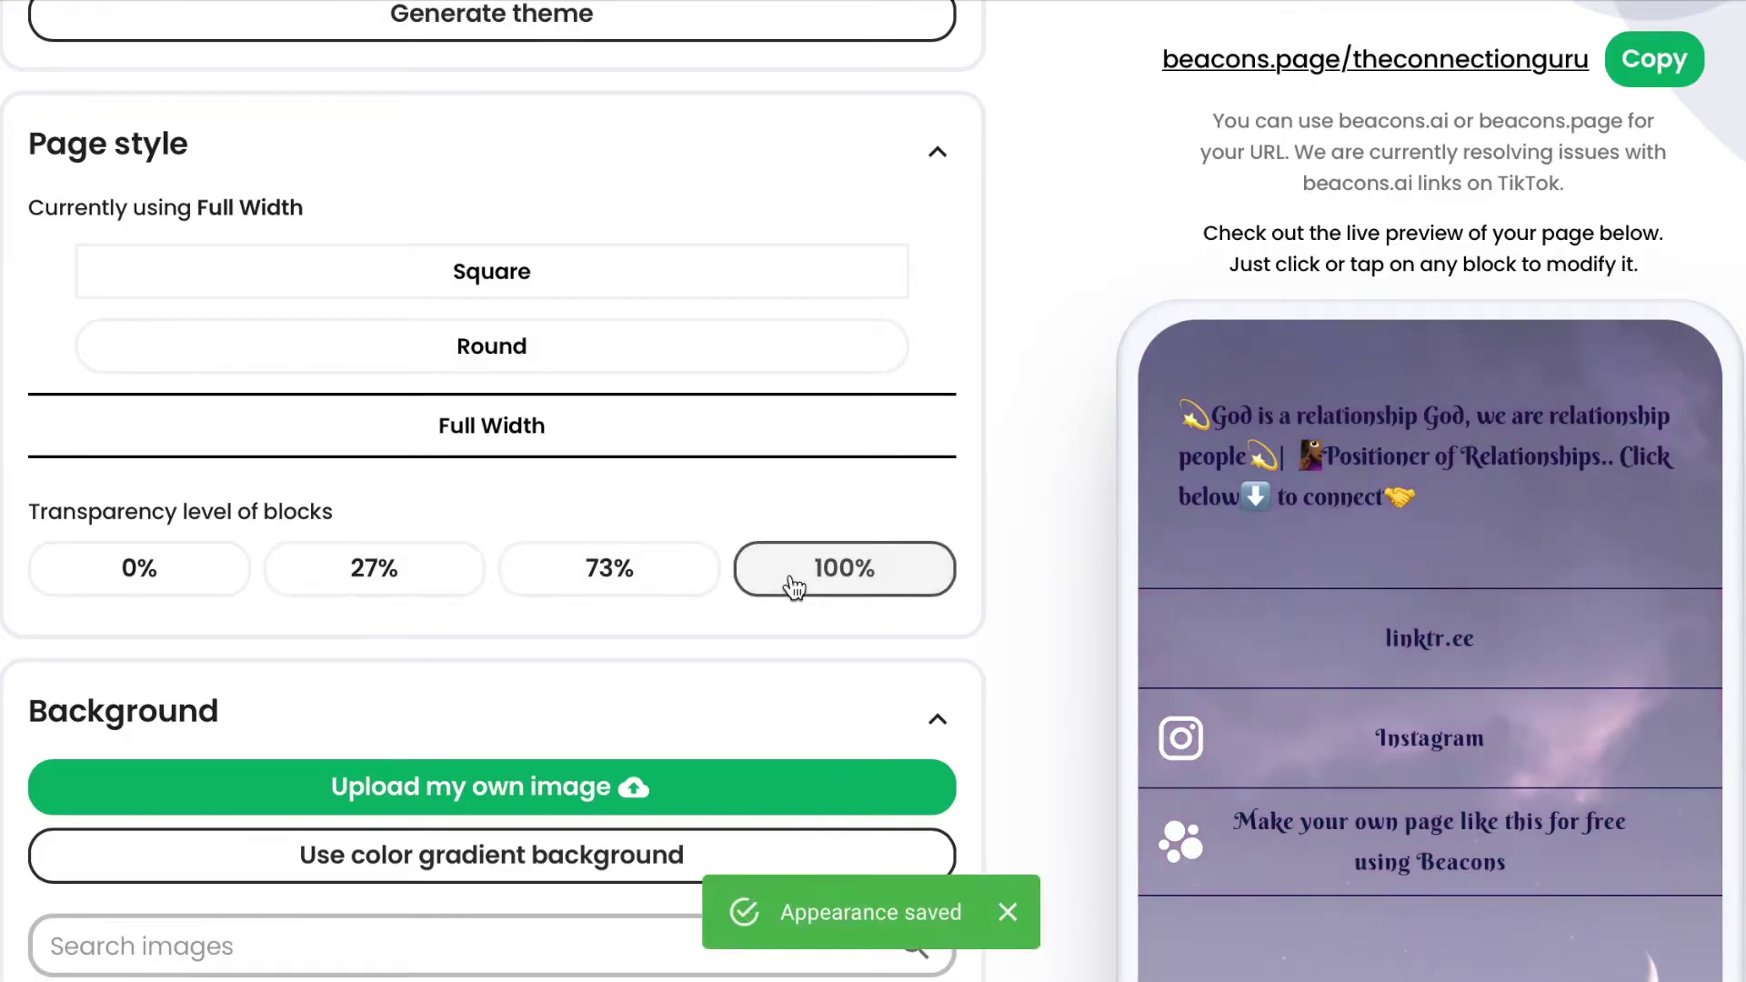
{"action": "left_click", "coordinate": [604, 584]}
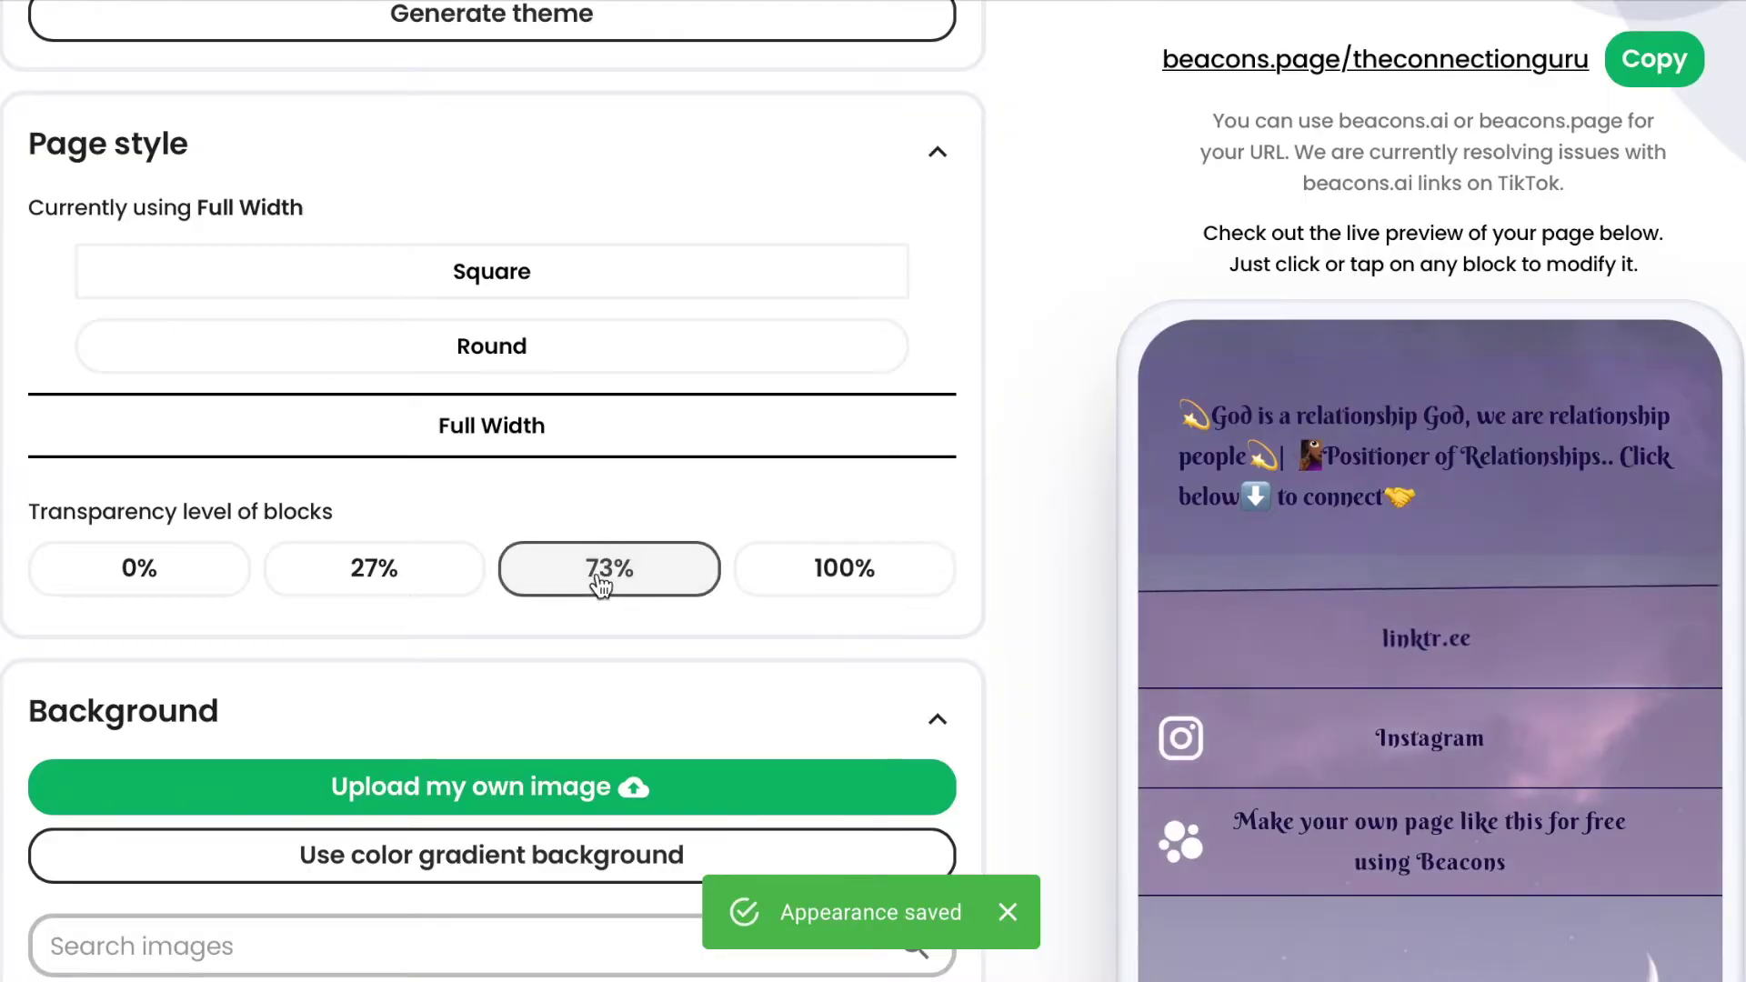
{"action": "left_click", "coordinate": [359, 580]}
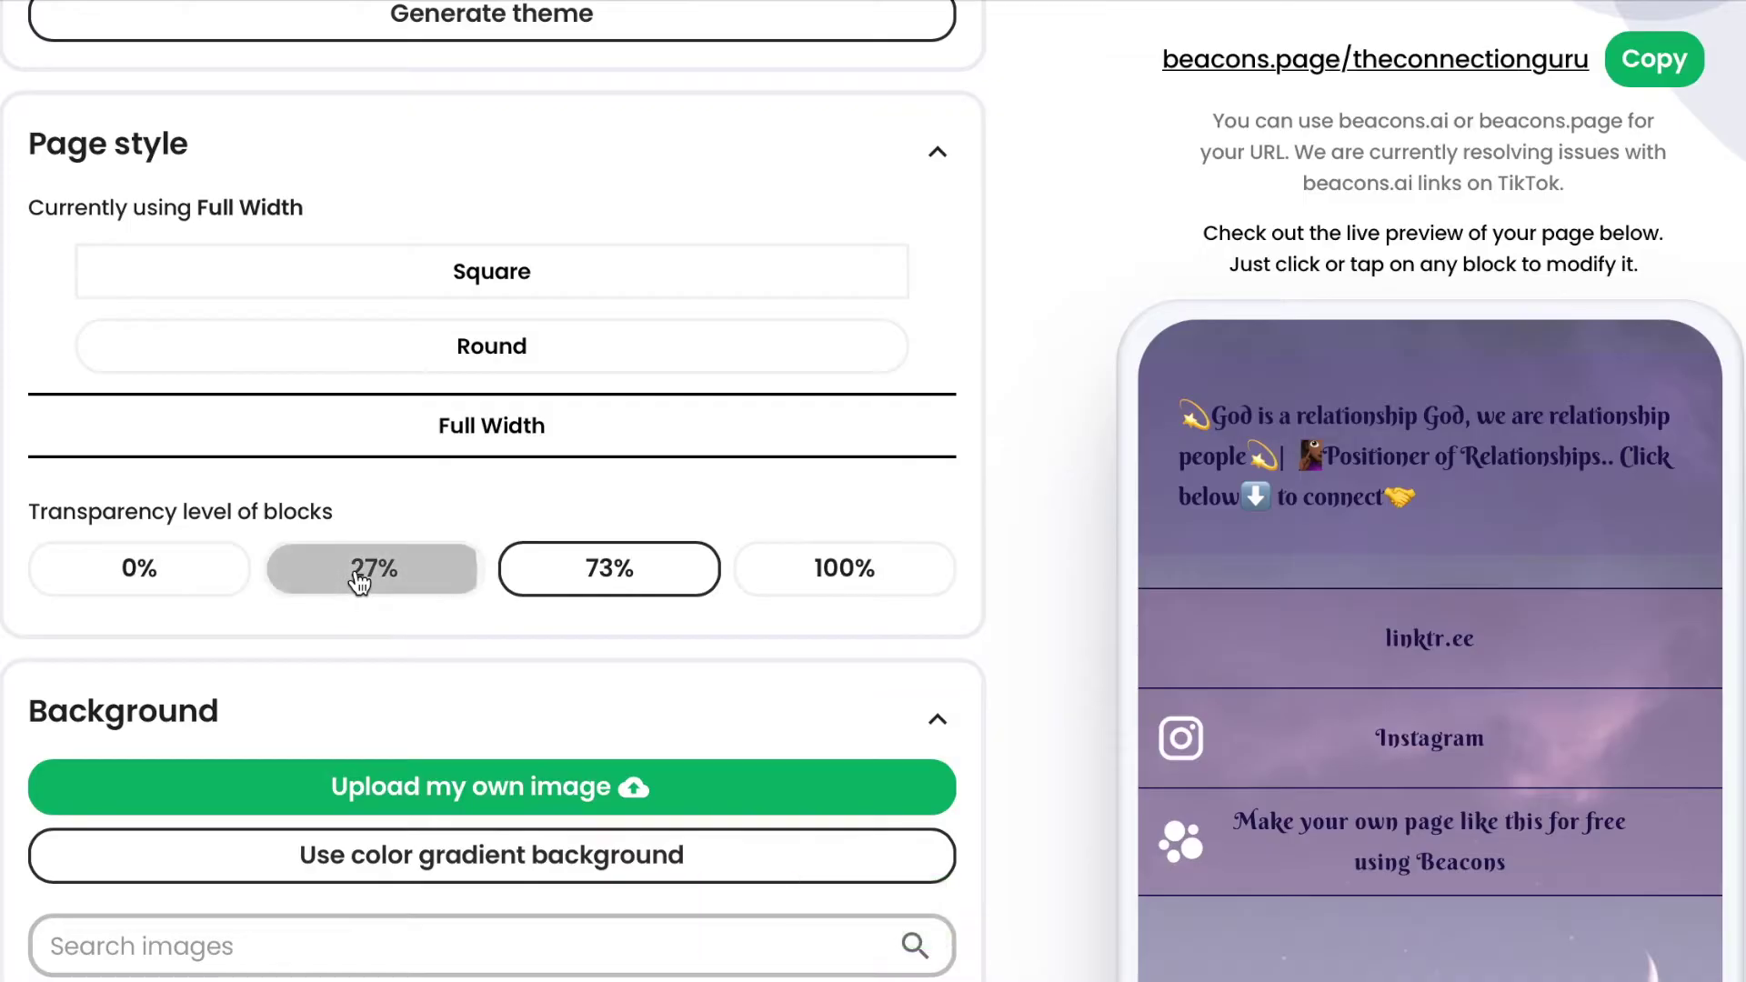
{"action": "left_click", "coordinate": [156, 570]}
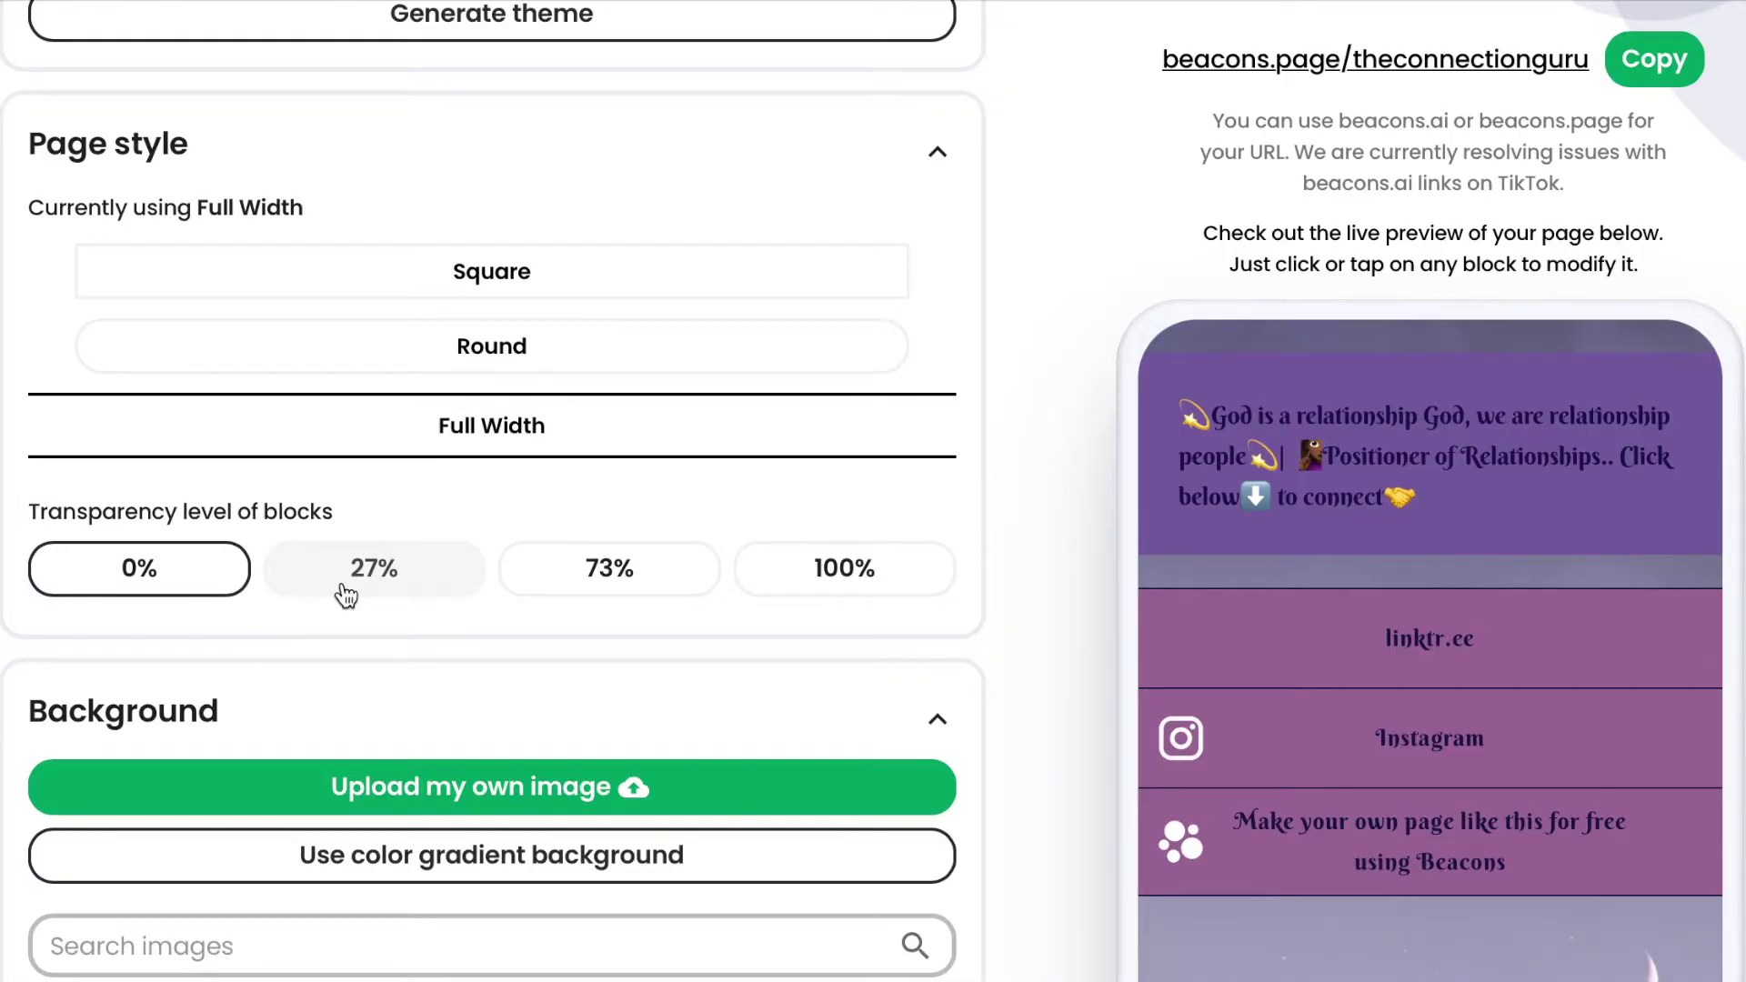
{"action": "scroll", "coordinate": [530, 701], "scroll_direction": "down", "scroll_amount": 1}
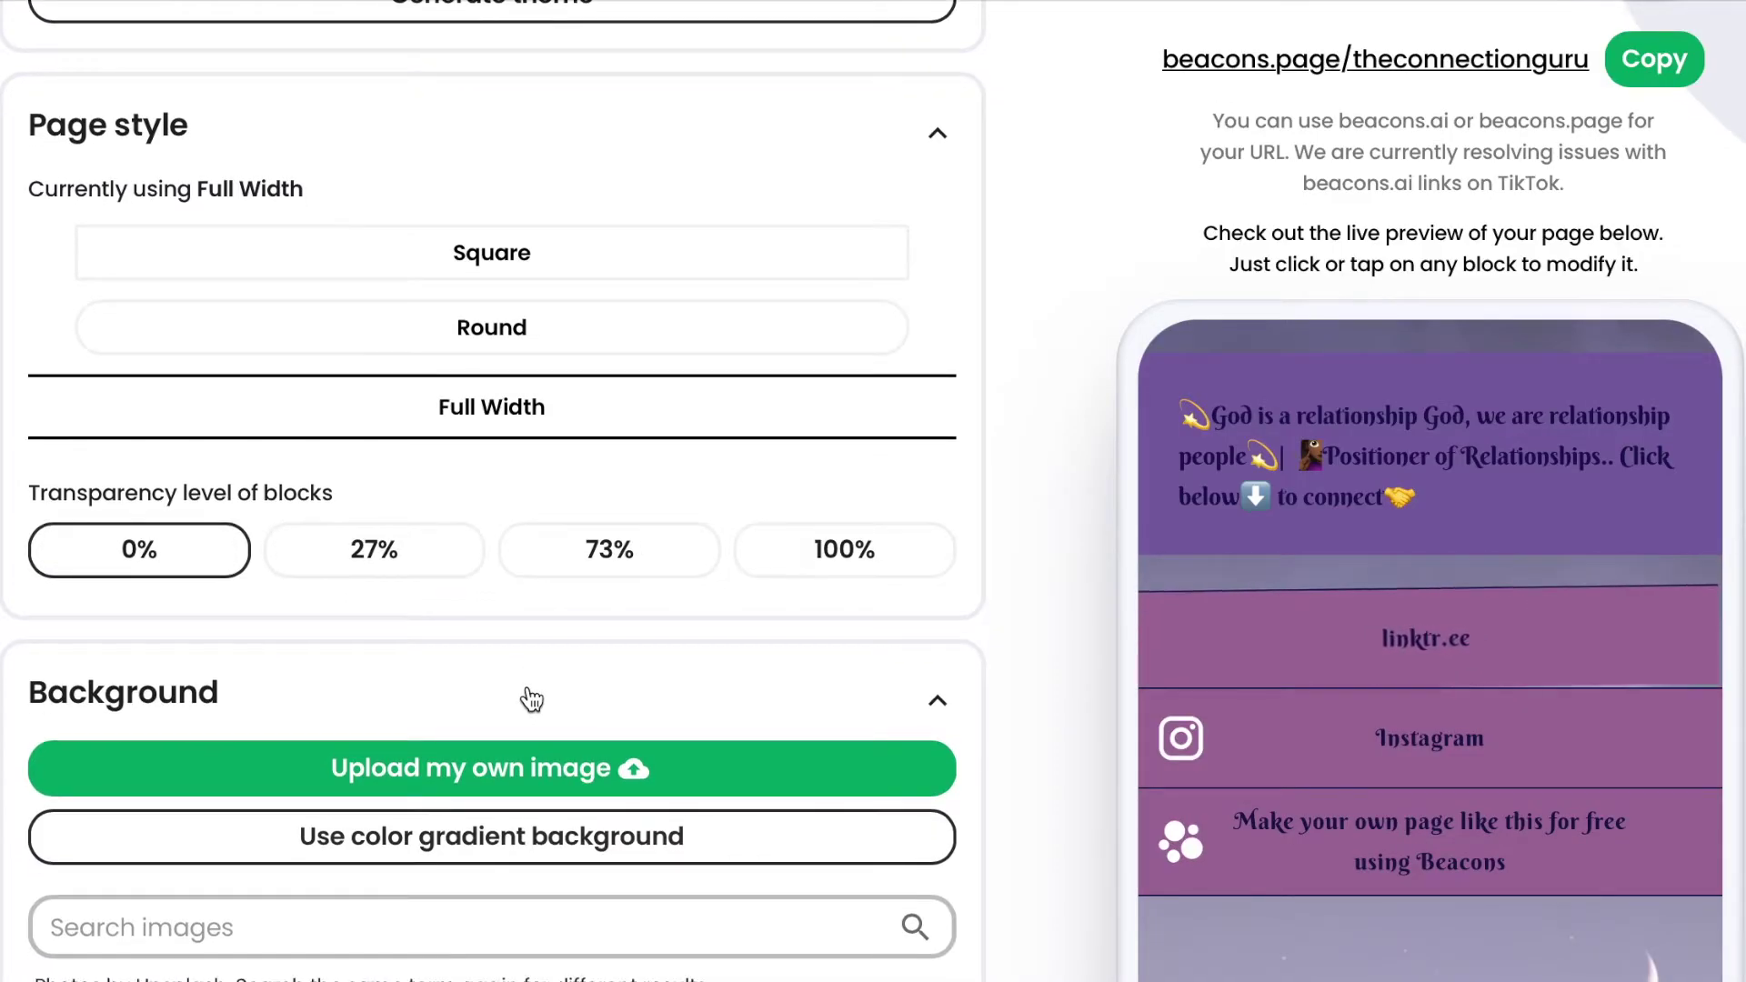
{"action": "left_click", "coordinate": [718, 328]}
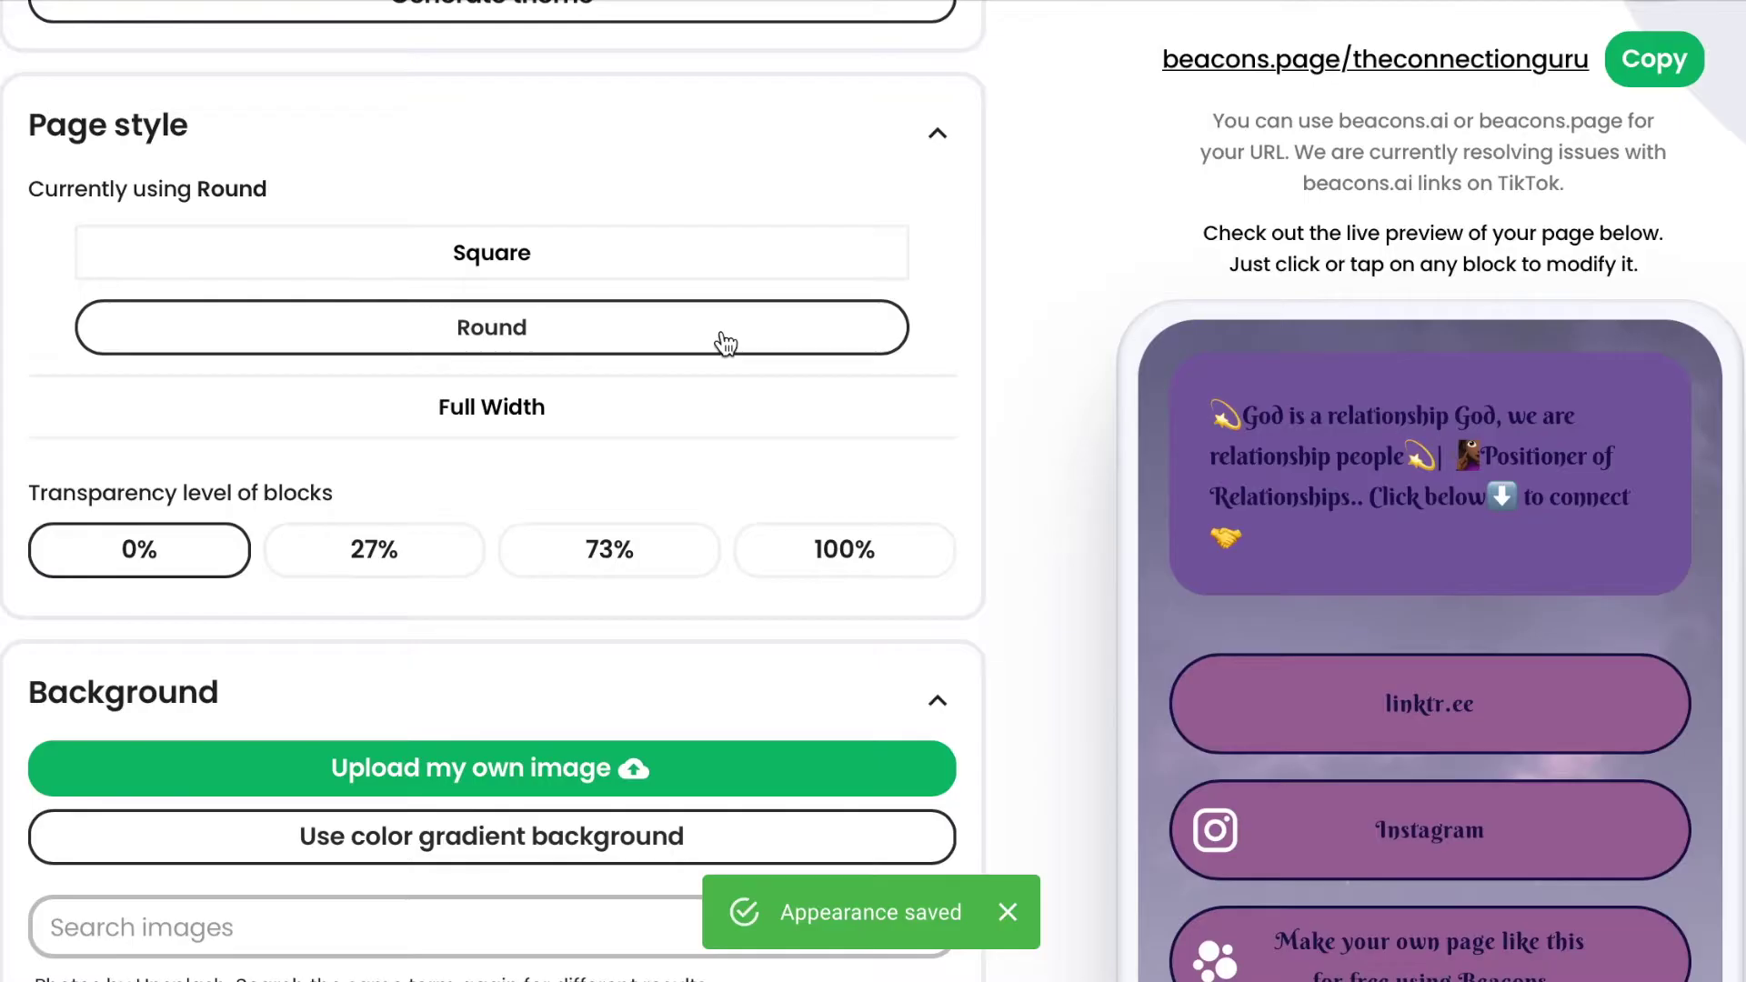
{"action": "scroll", "coordinate": [864, 634], "scroll_direction": "down", "scroll_amount": 3}
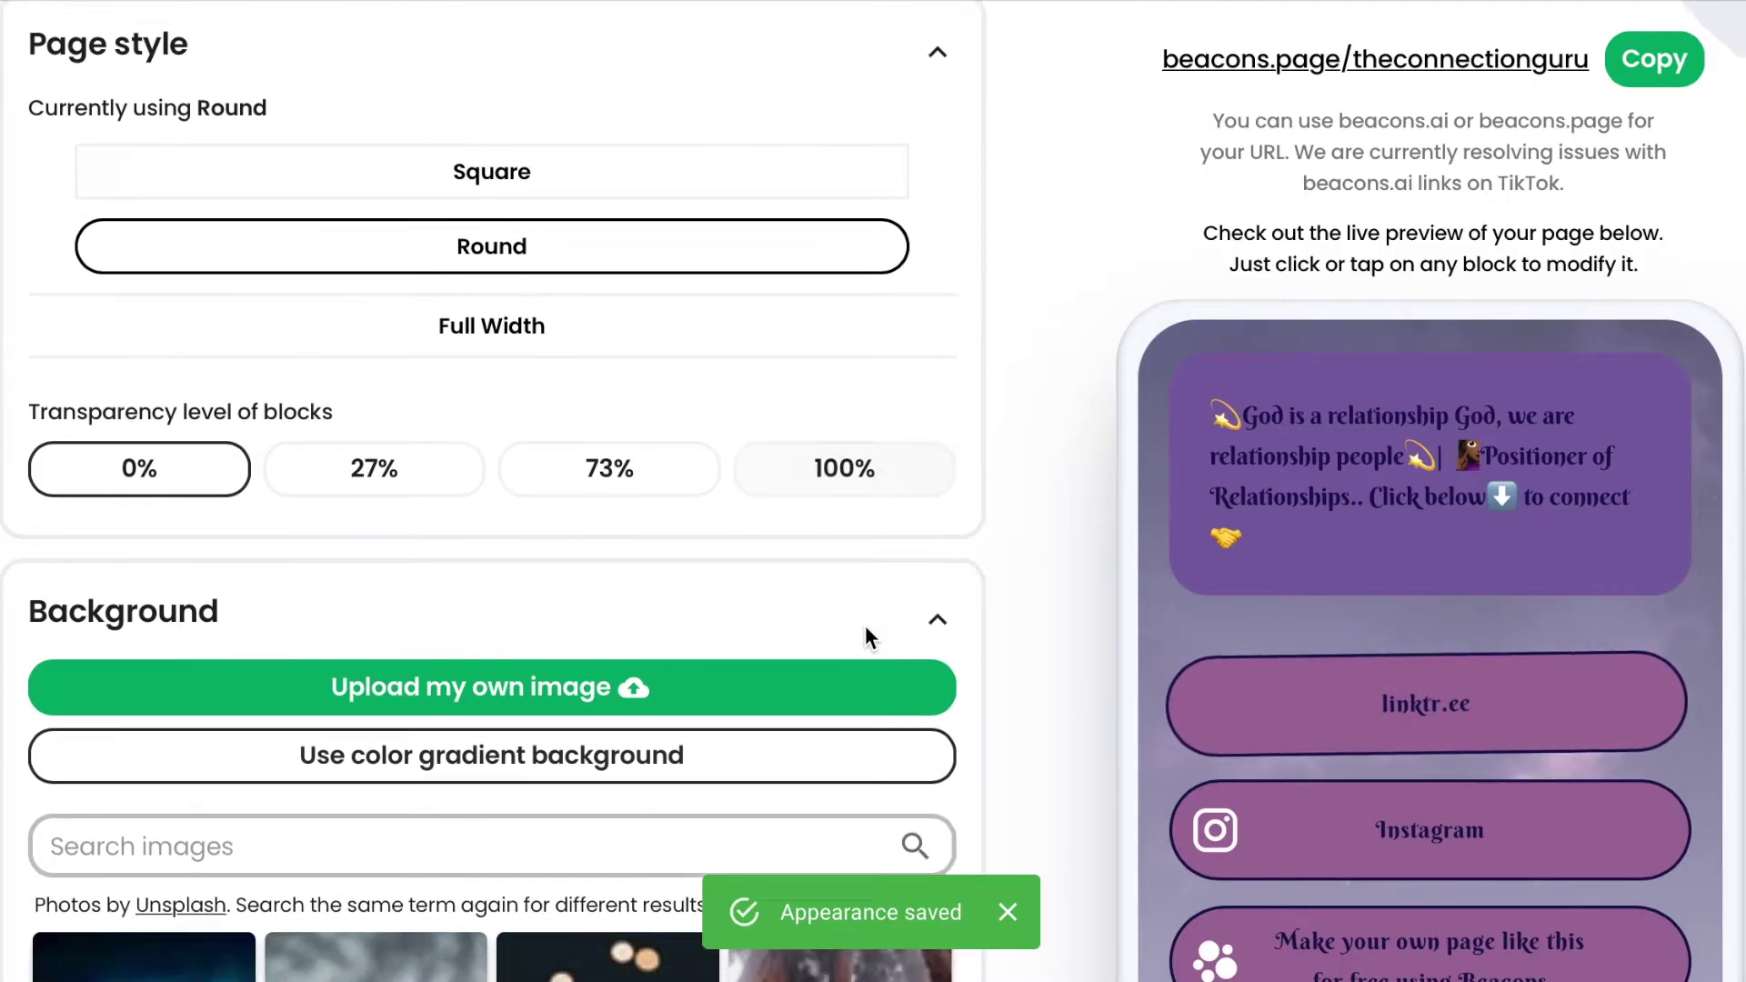
{"action": "scroll", "coordinate": [865, 634], "scroll_direction": "down", "scroll_amount": 3}
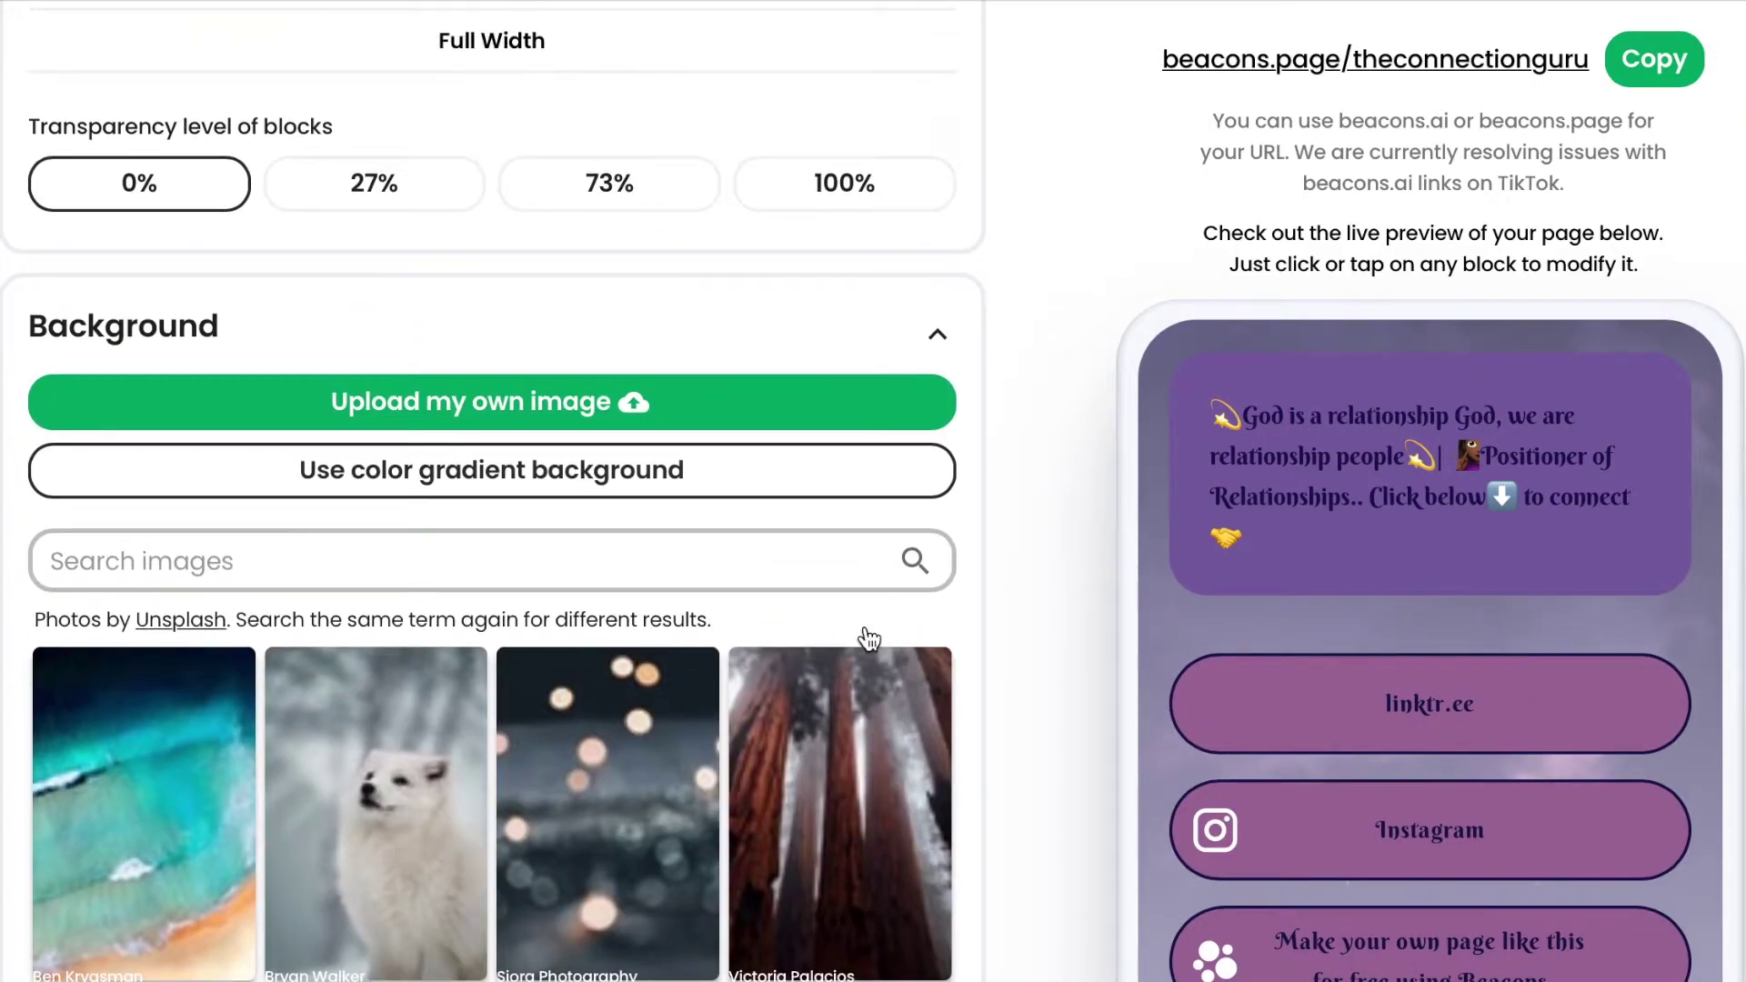
{"action": "left_click", "coordinate": [753, 545]}
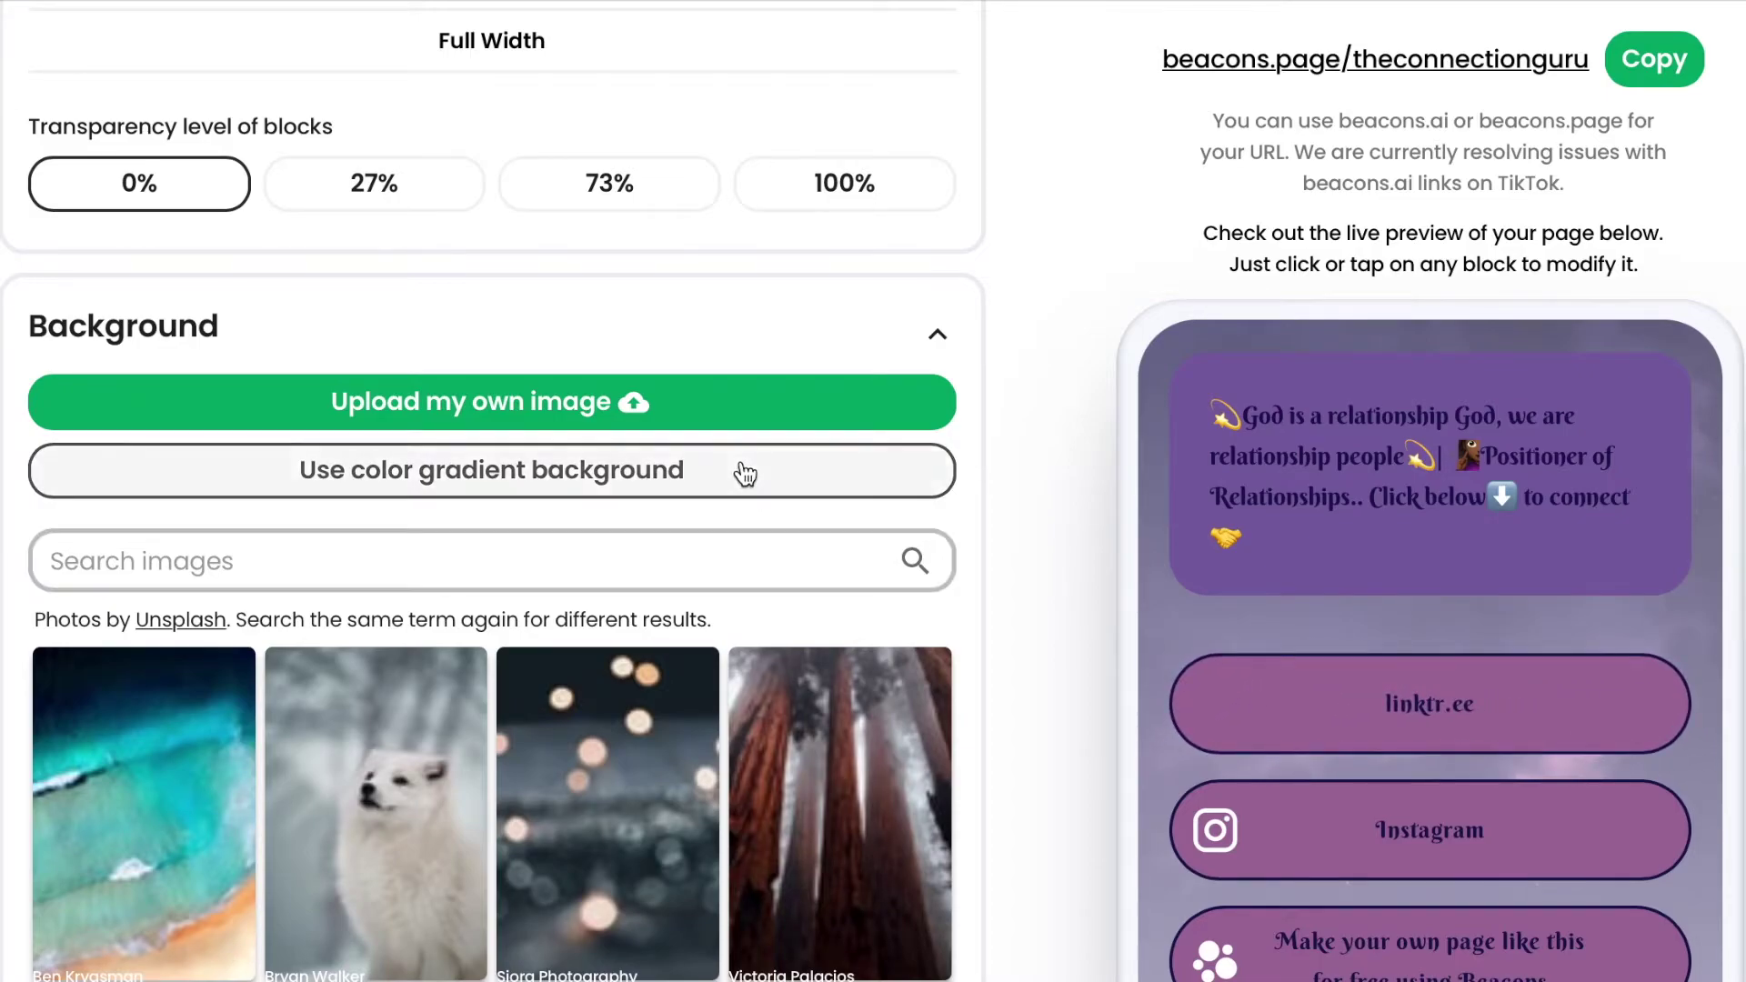
Upload the first photographer photo as the page background image.
{"action": "left_click", "coordinate": [711, 421]}
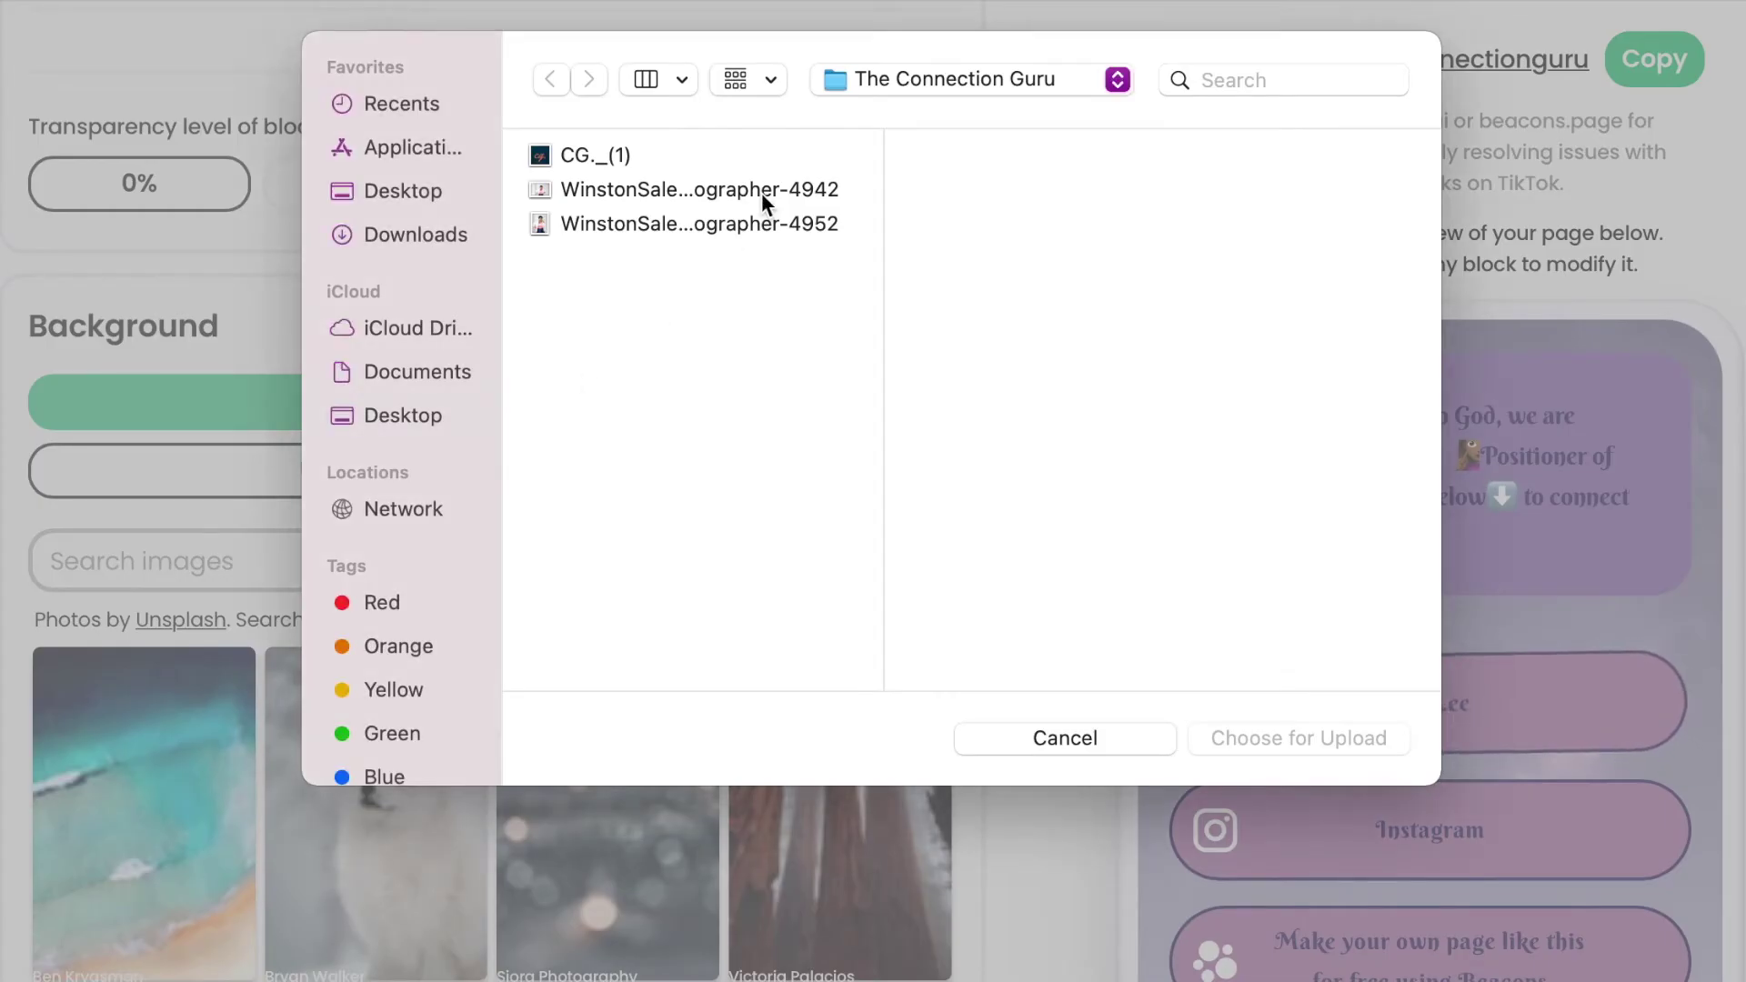
{"action": "left_click", "coordinate": [652, 197]}
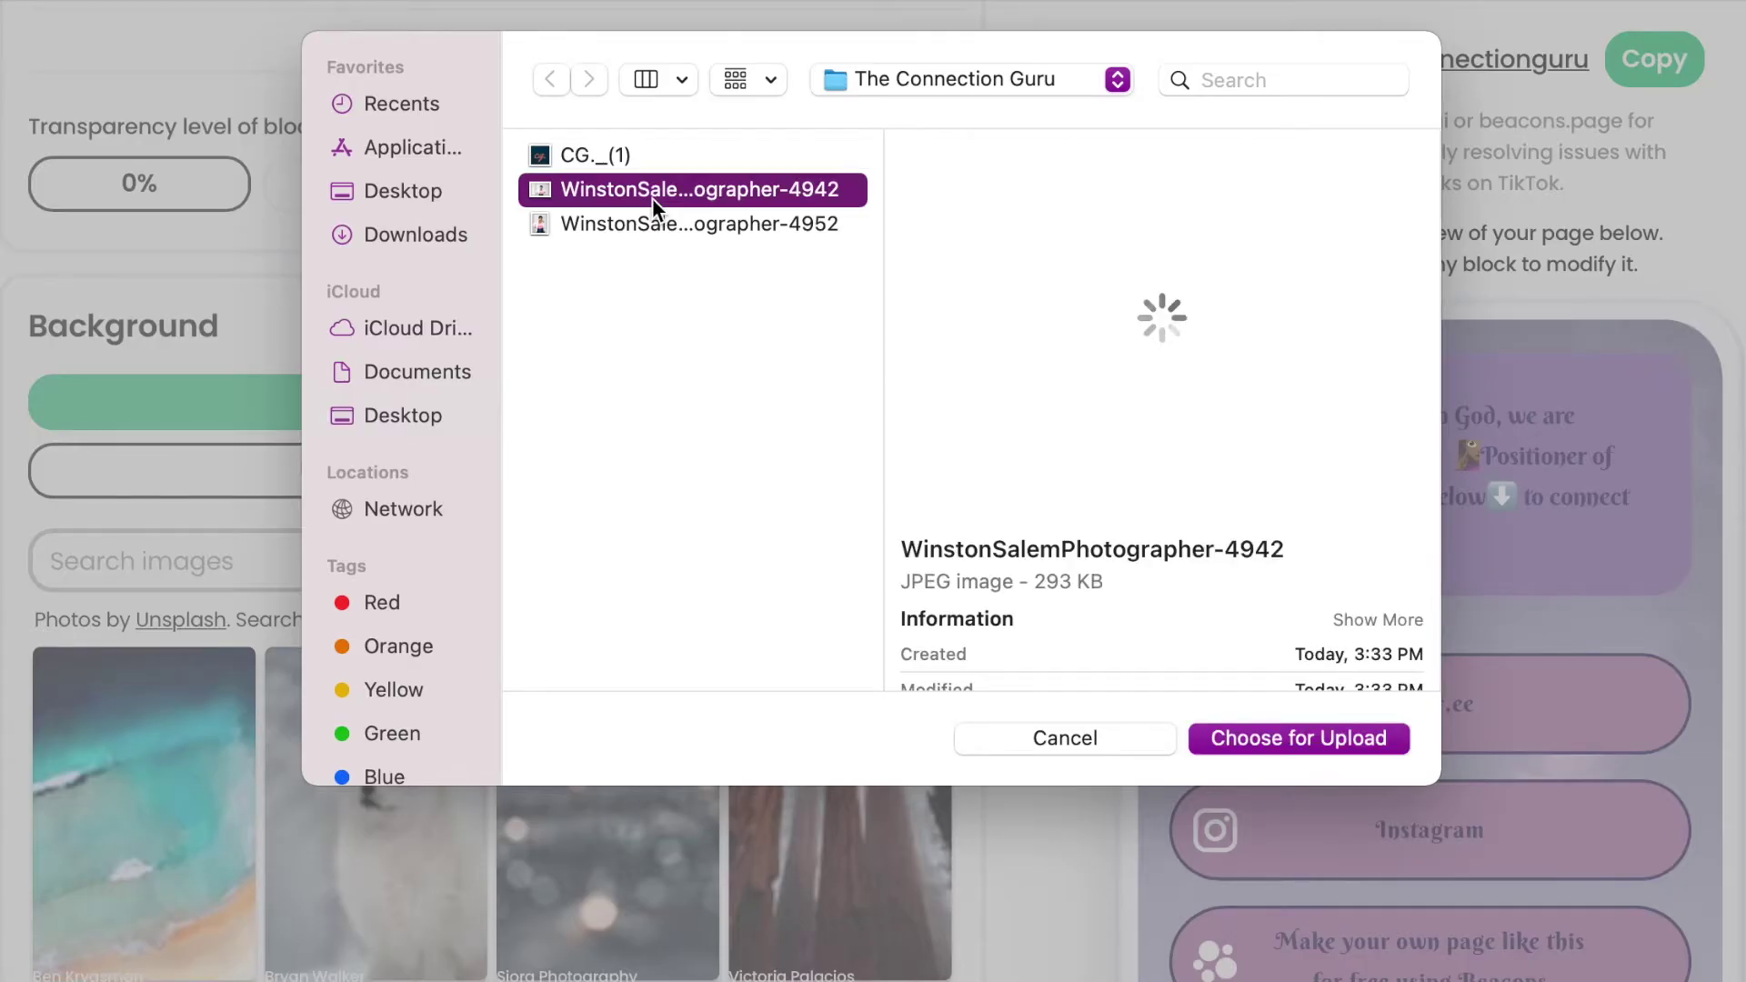
{"action": "left_click", "coordinate": [635, 227]}
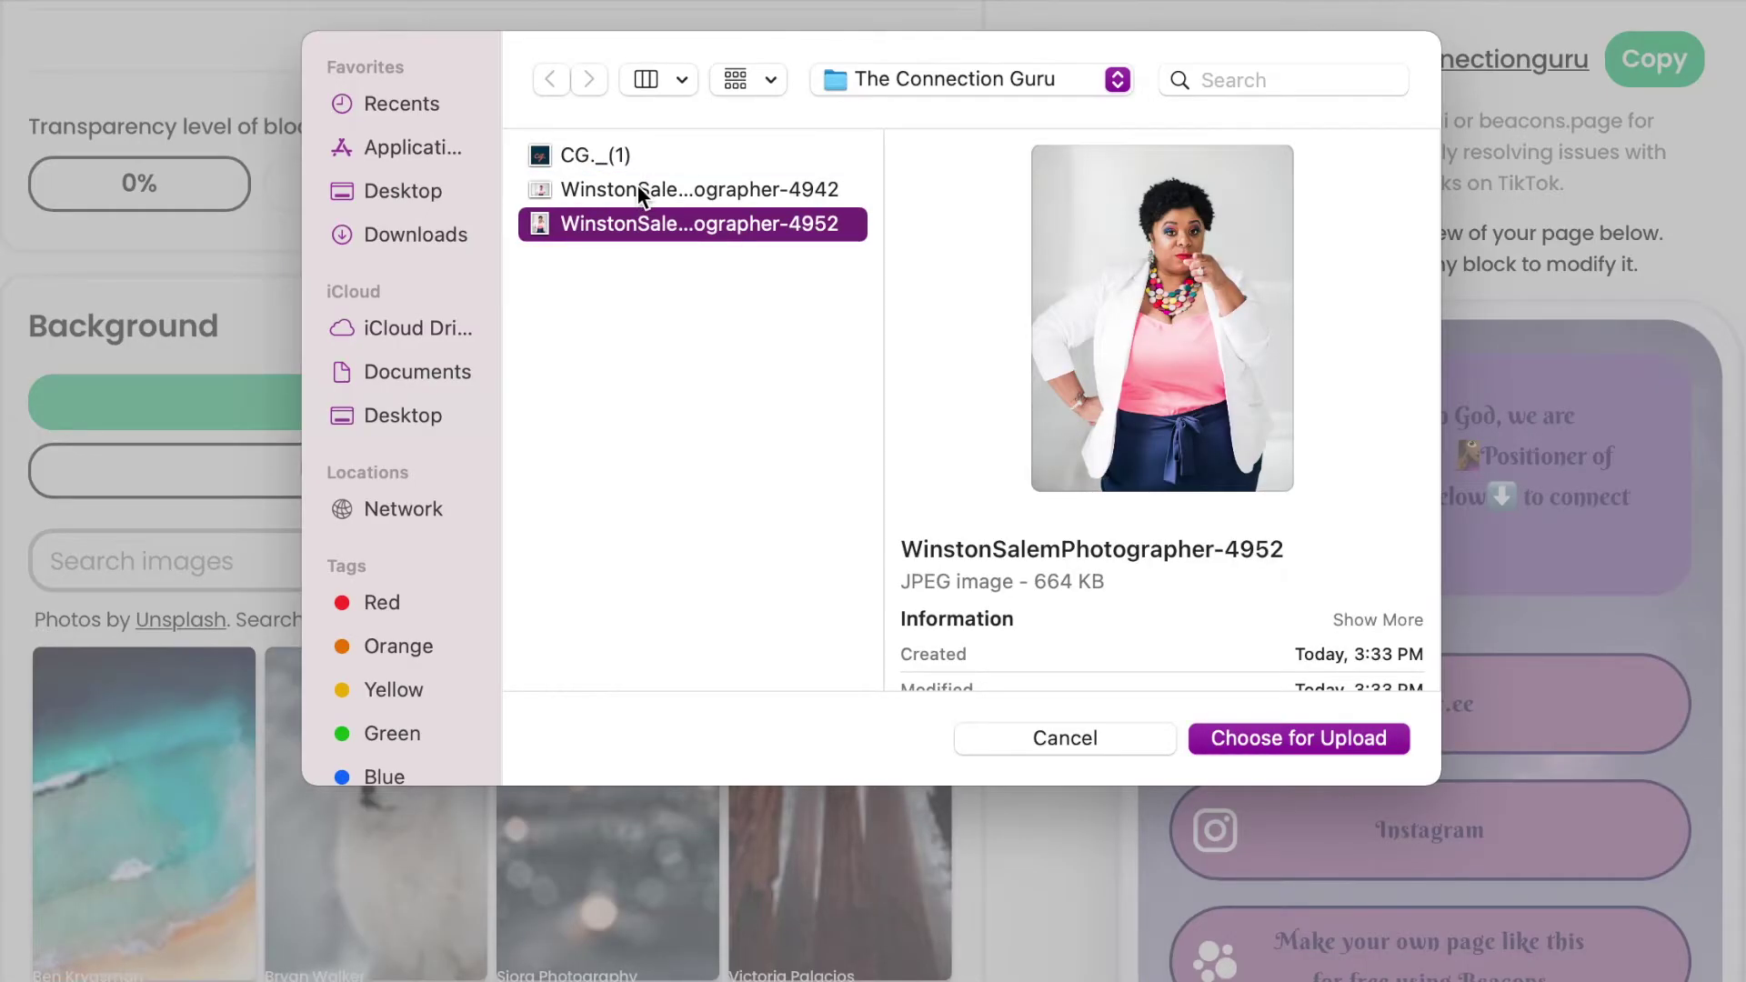
{"action": "left_click", "coordinate": [636, 187]}
{"action": "left_click", "coordinate": [1268, 740]}
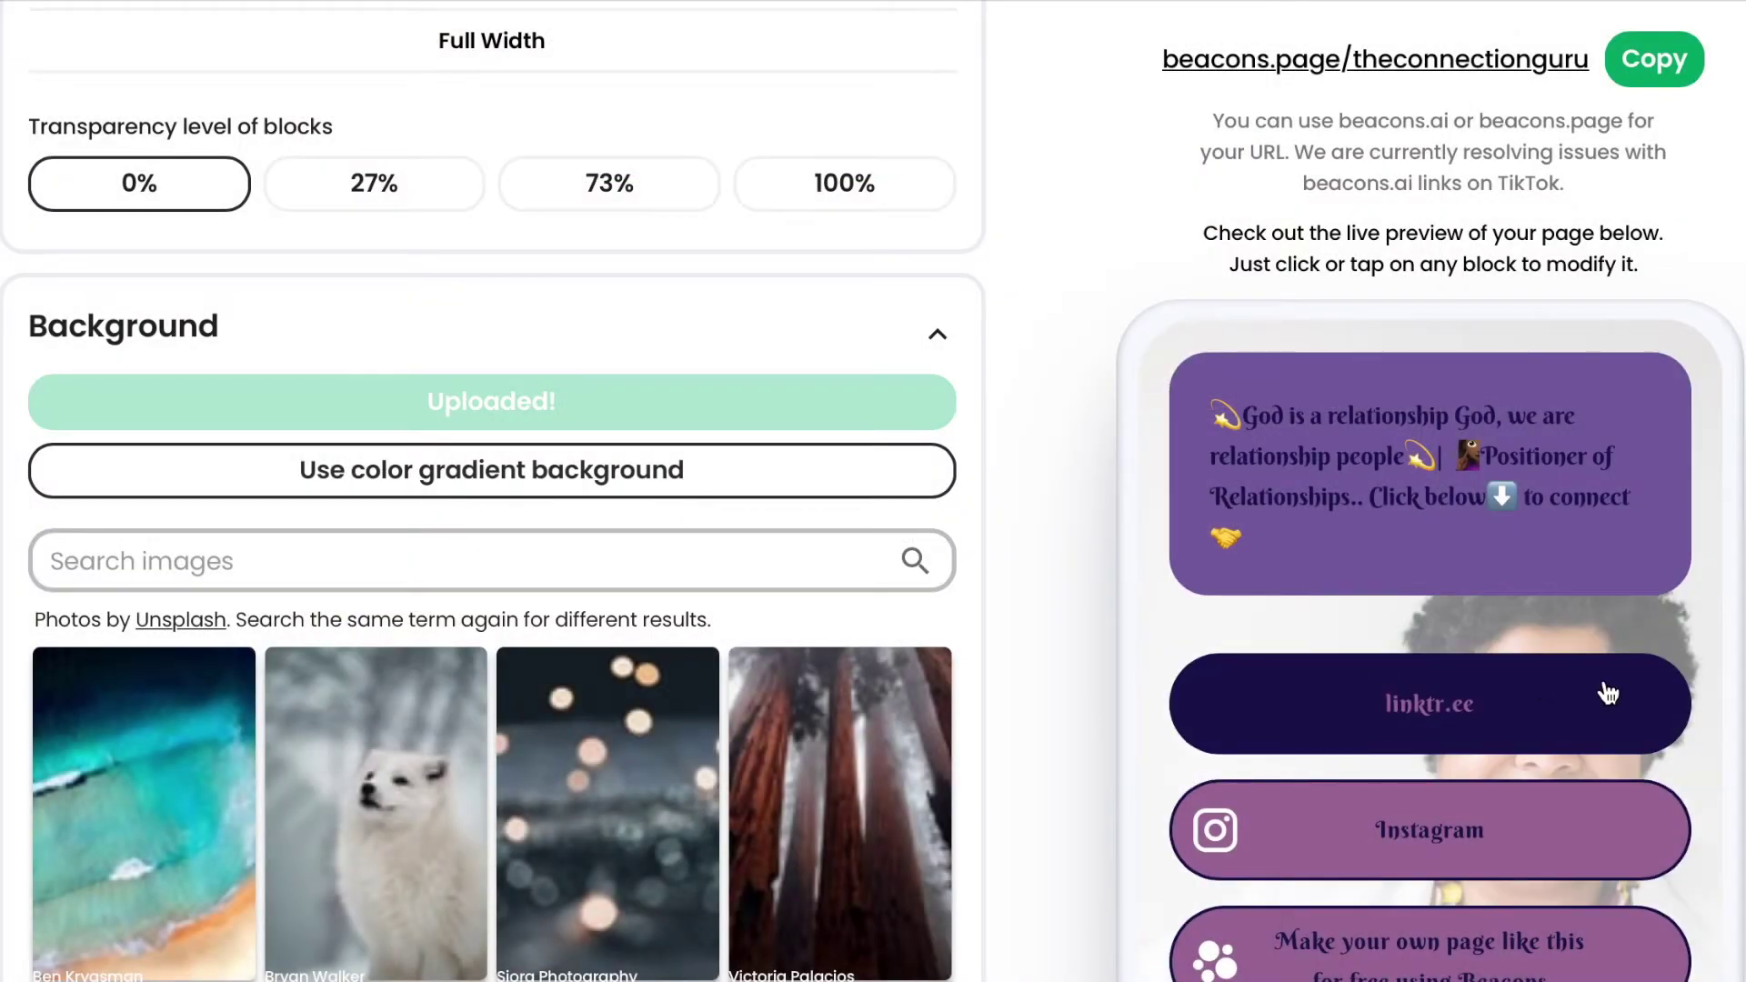
Switch the page background to a colour gradient.
{"action": "scroll", "coordinate": [1684, 744], "scroll_direction": "down", "scroll_amount": 3}
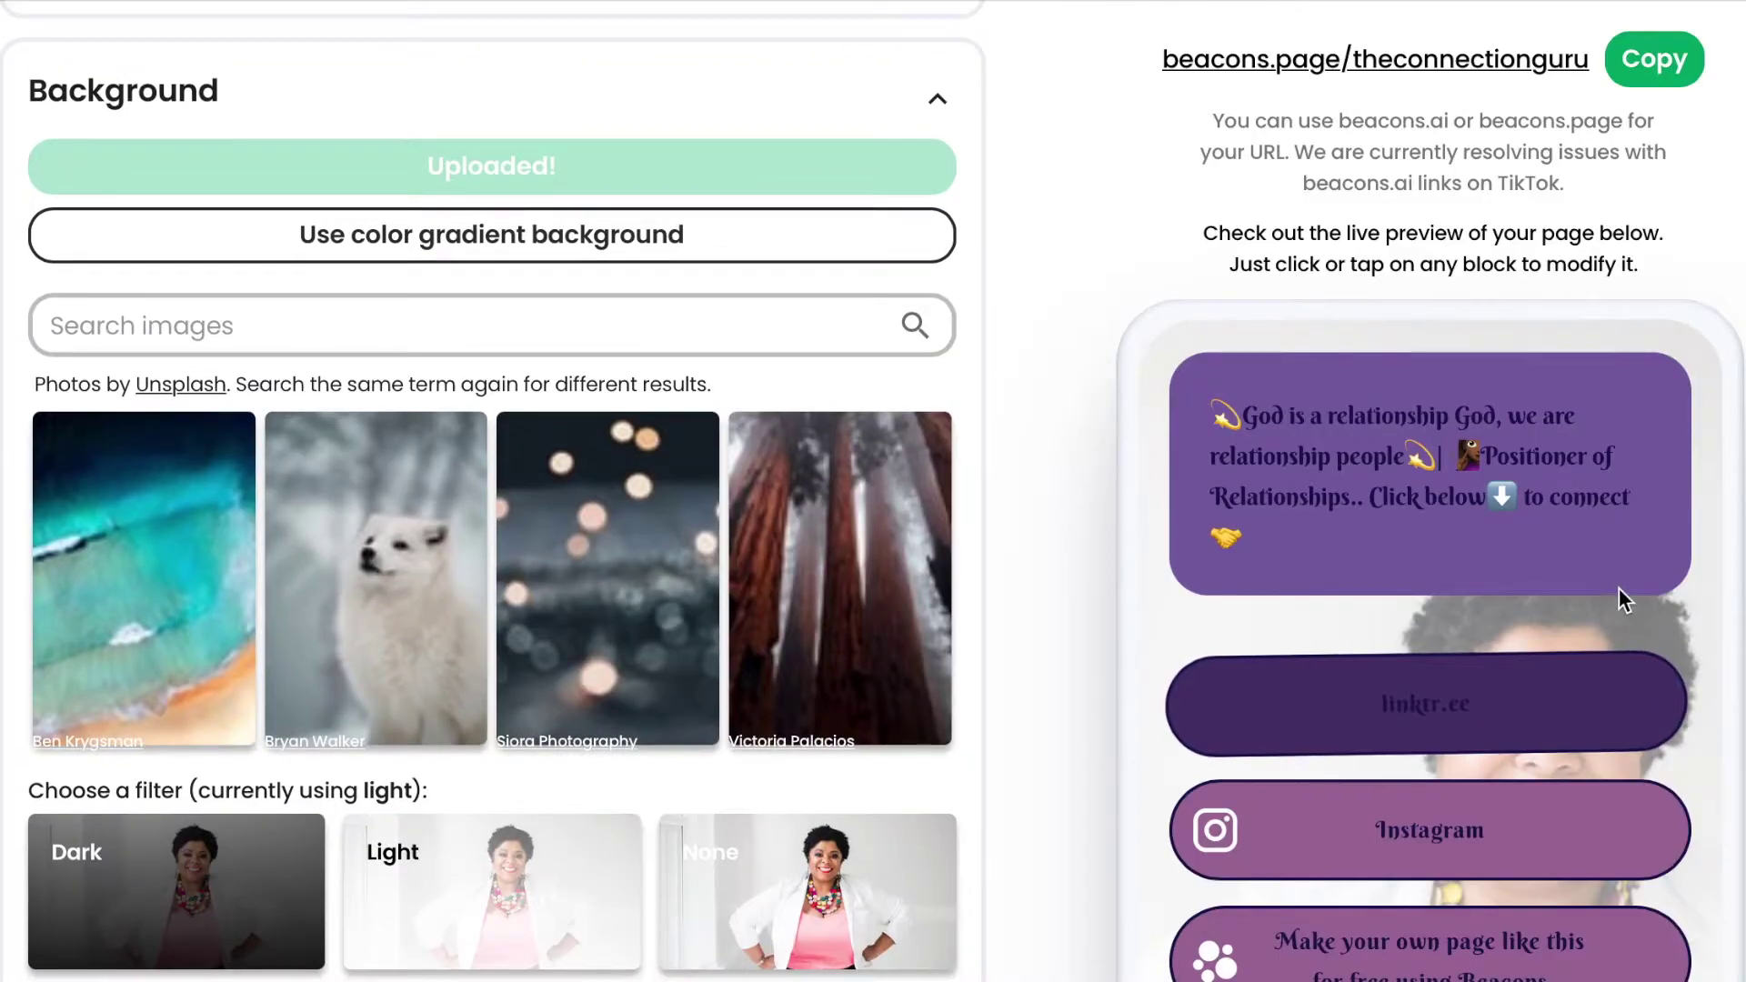
{"action": "scroll", "coordinate": [1624, 592], "scroll_direction": "down", "scroll_amount": 3}
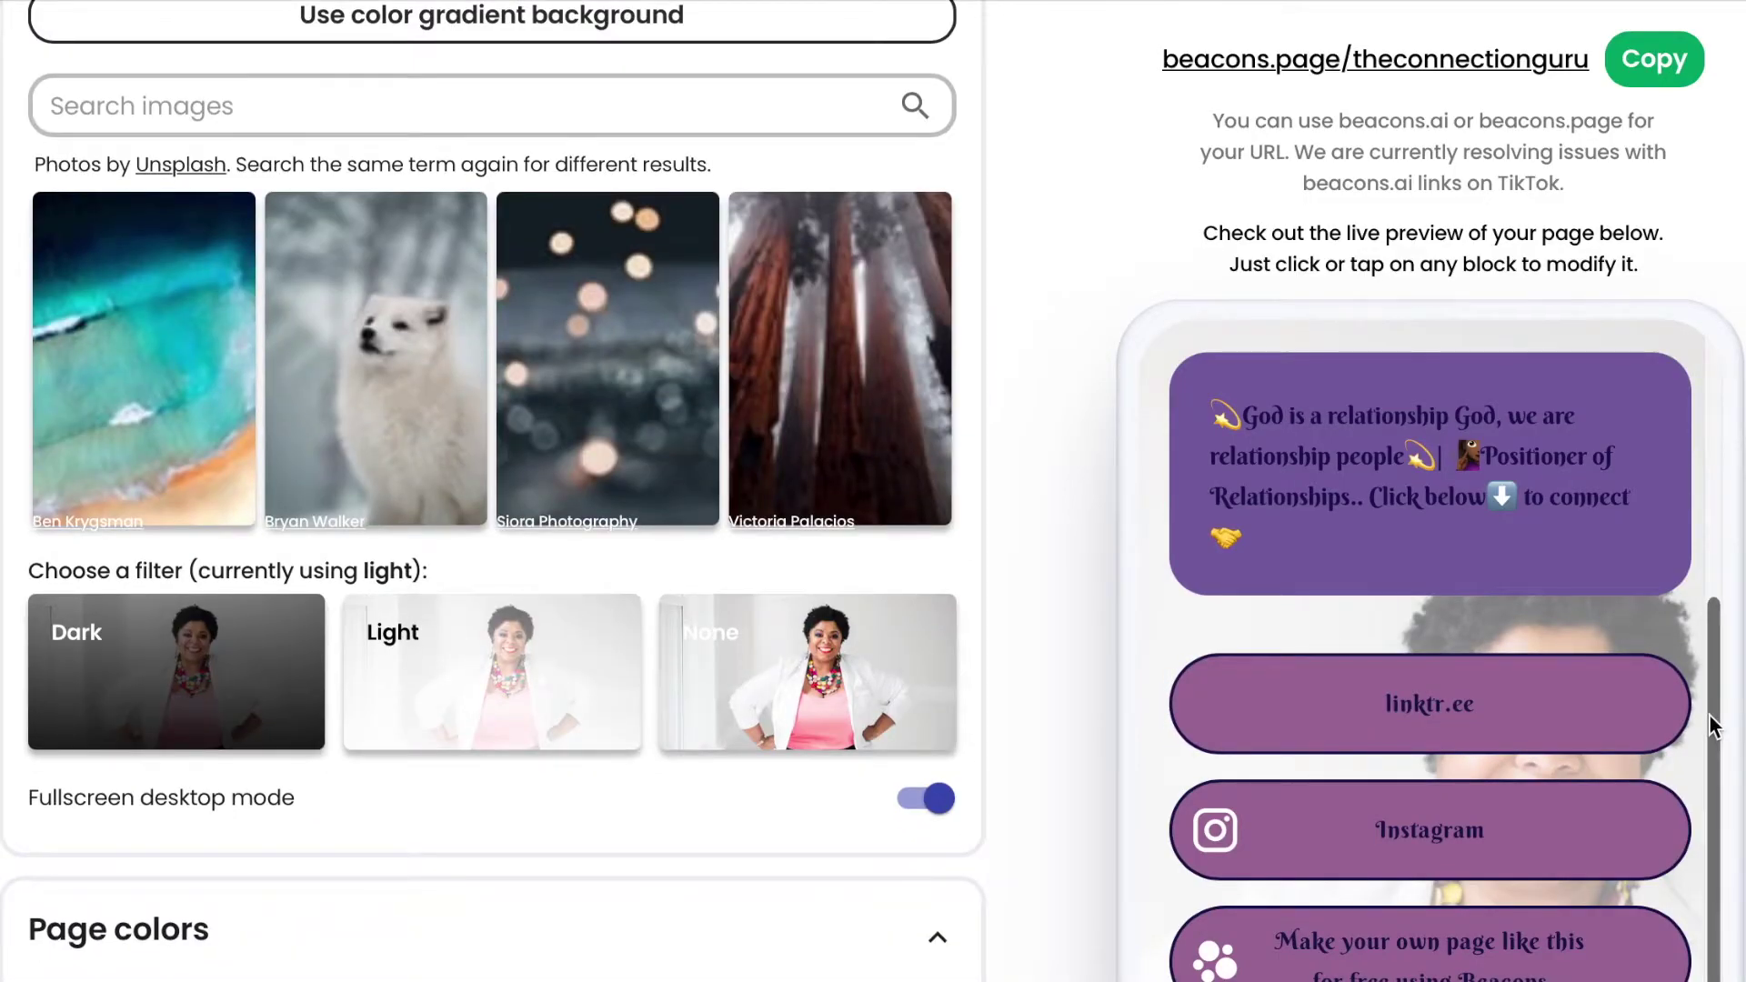
{"action": "scroll", "coordinate": [1710, 728], "scroll_direction": "up", "scroll_amount": 4}
{"action": "scroll", "coordinate": [1688, 398], "scroll_direction": "down", "scroll_amount": 3}
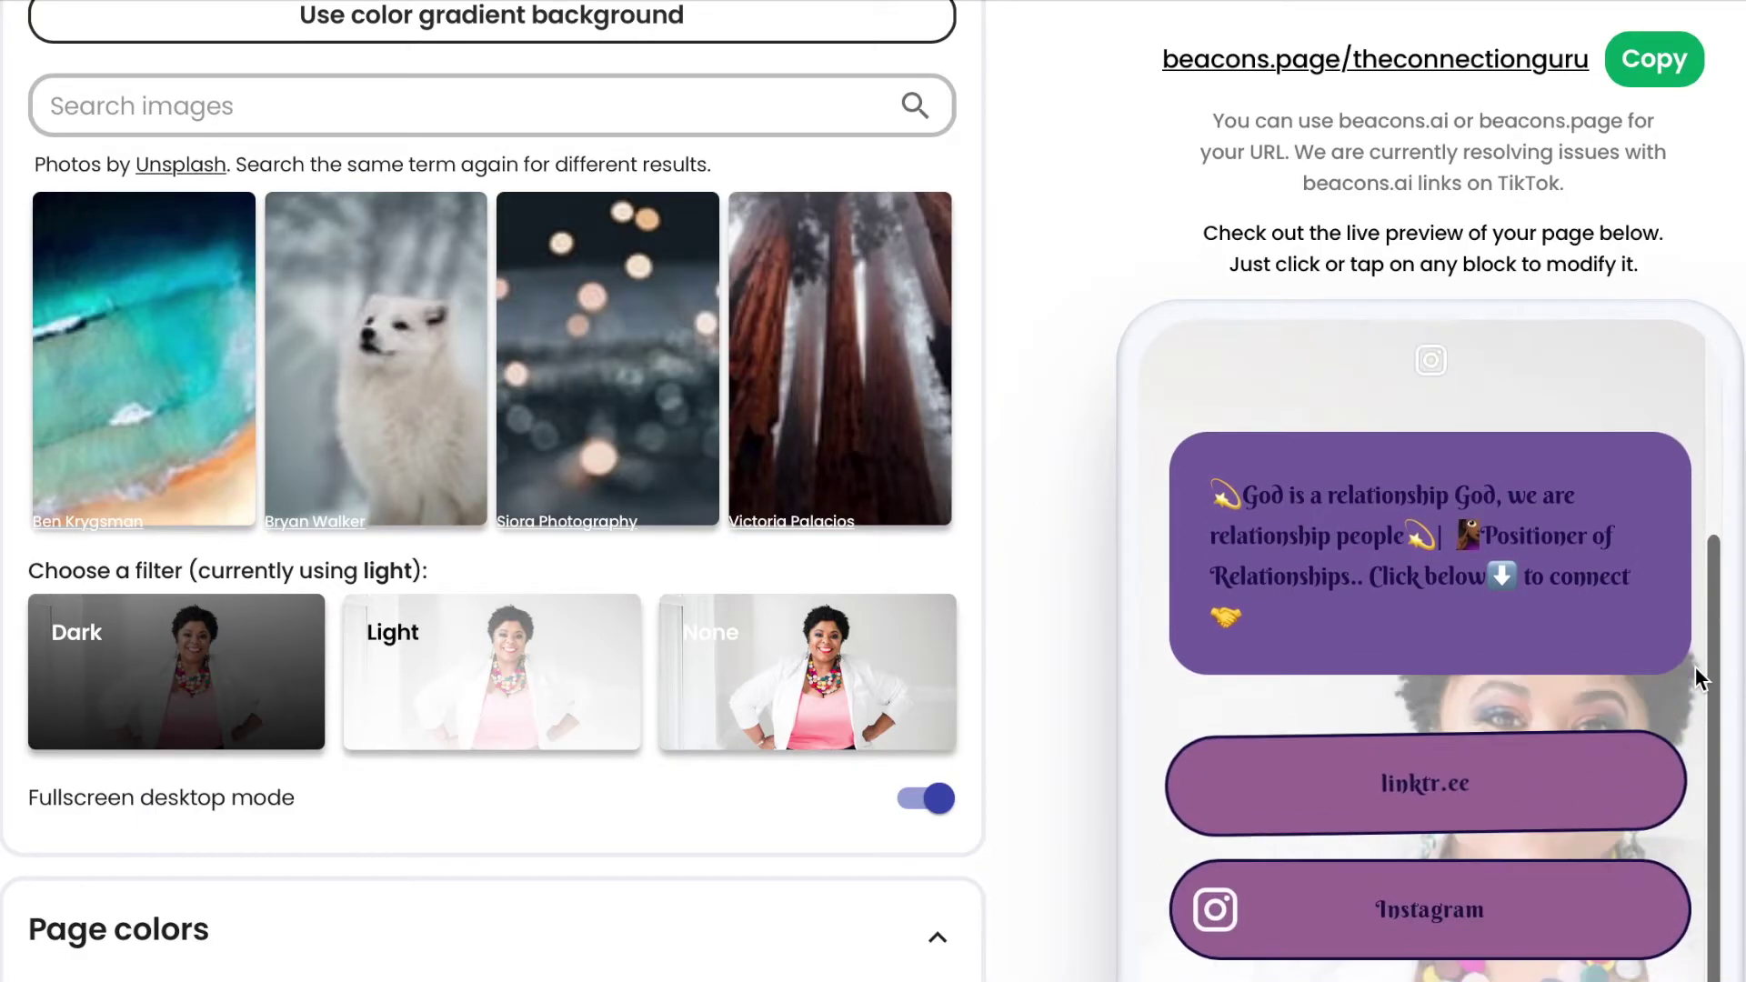
{"action": "scroll", "coordinate": [1695, 673], "scroll_direction": "down", "scroll_amount": 2}
{"action": "scroll", "coordinate": [1695, 411], "scroll_direction": "up", "scroll_amount": 4}
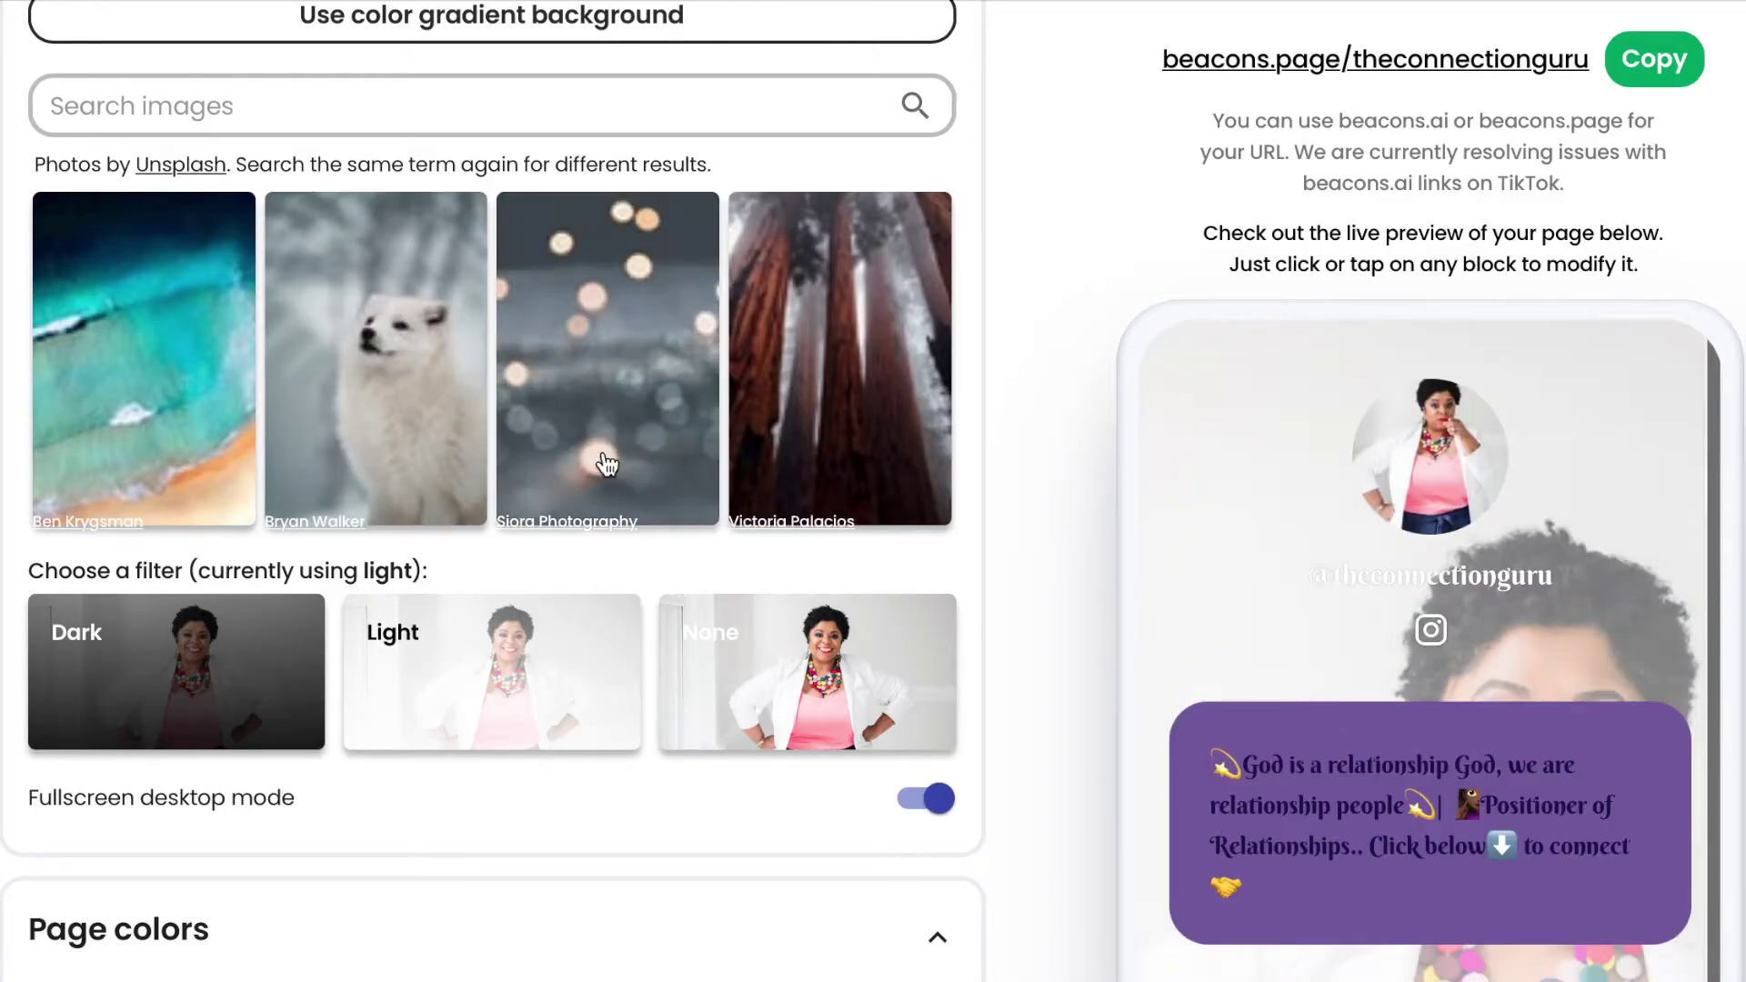
{"action": "scroll", "coordinate": [624, 546], "scroll_direction": "up", "scroll_amount": 4}
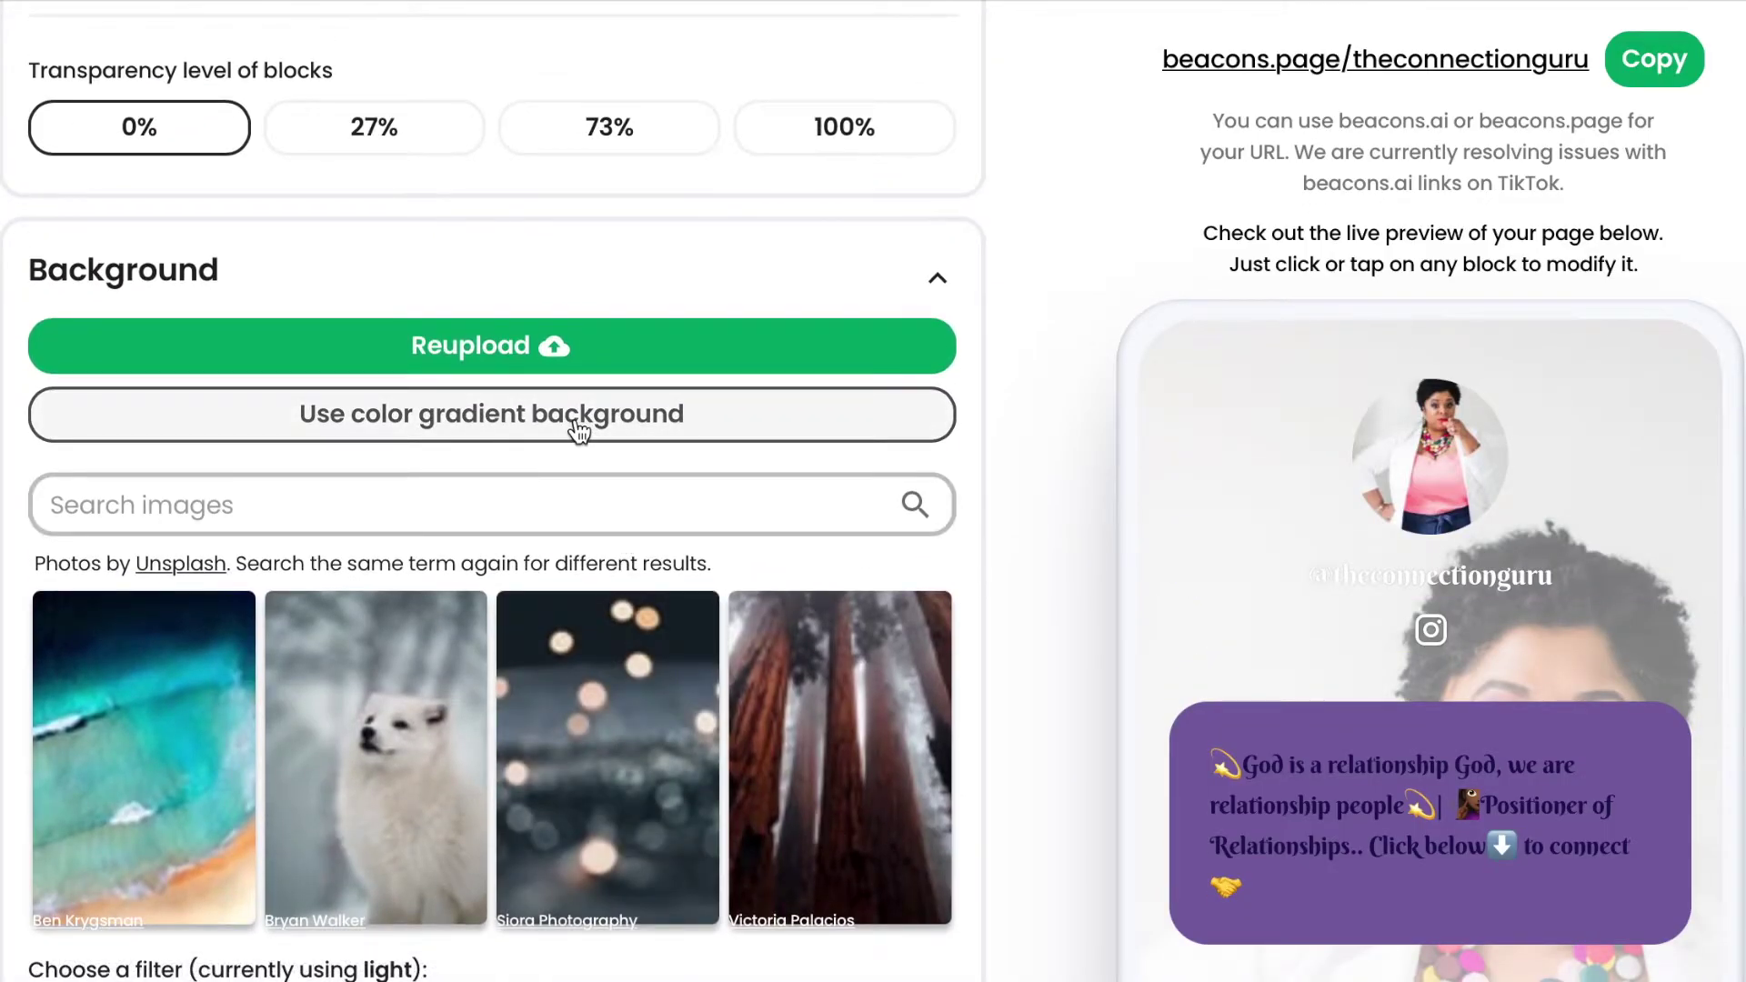
{"action": "left_click", "coordinate": [578, 431]}
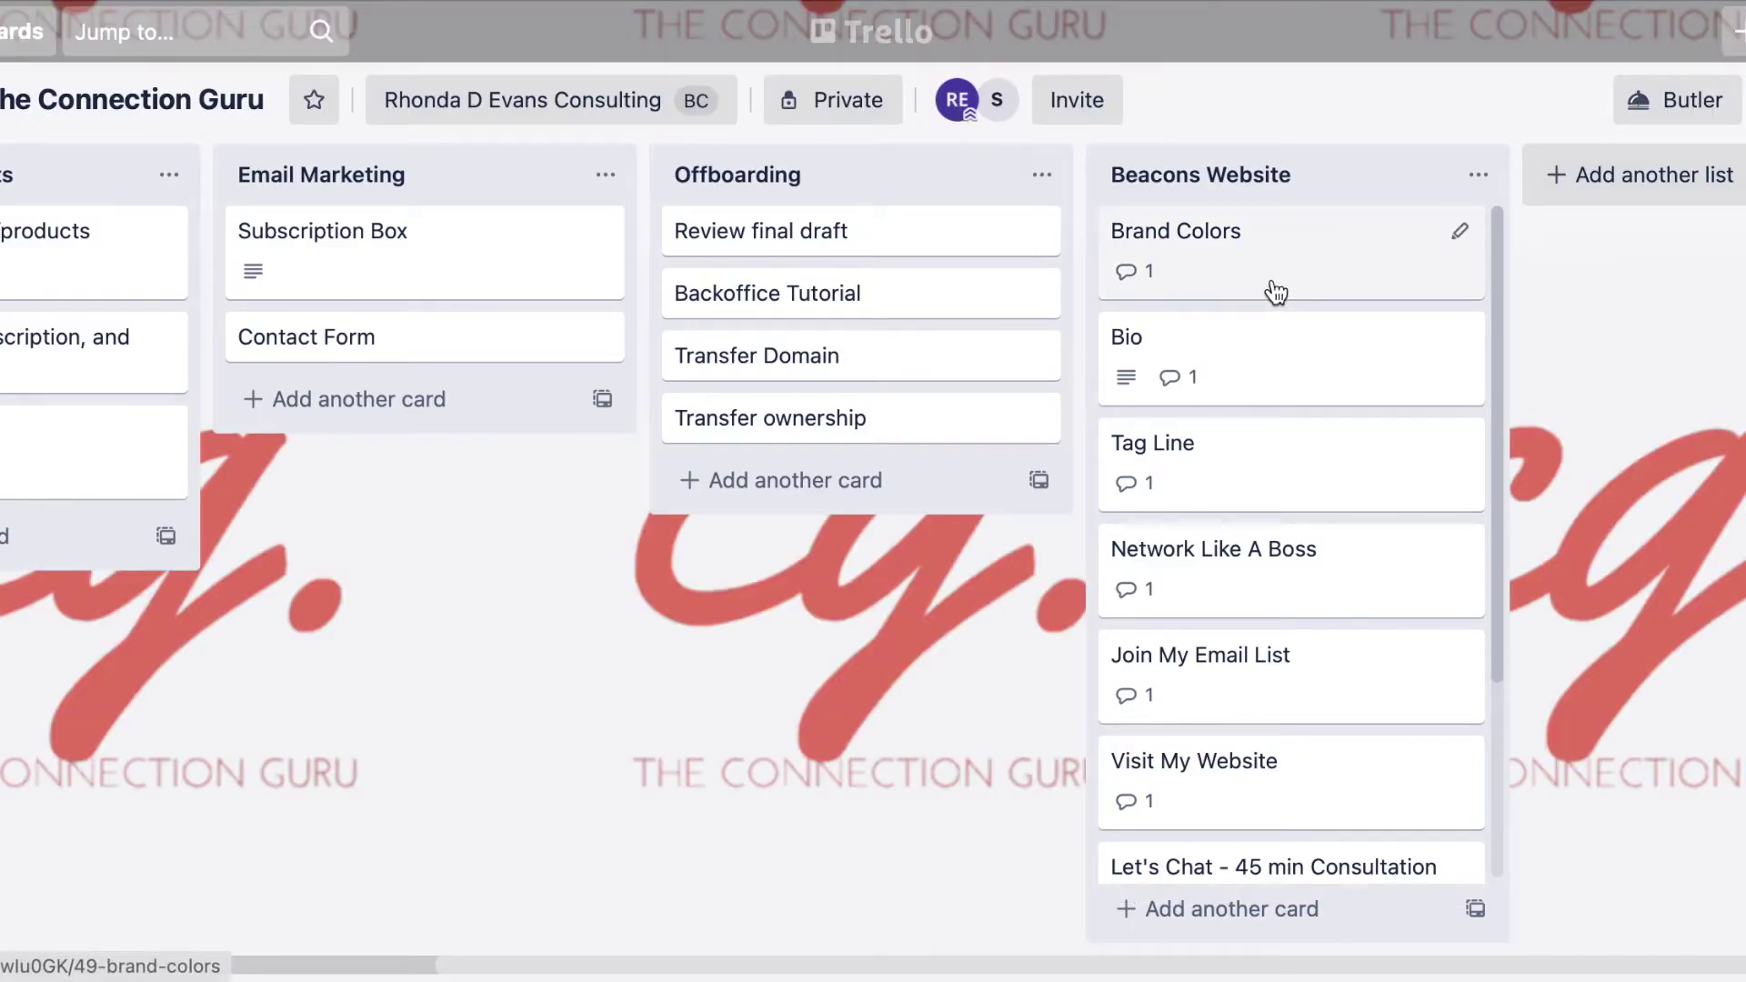
Open the Brand Colors card in the Trello Beacons Website list to read the hex codes.
{"action": "left_click", "coordinate": [1274, 287]}
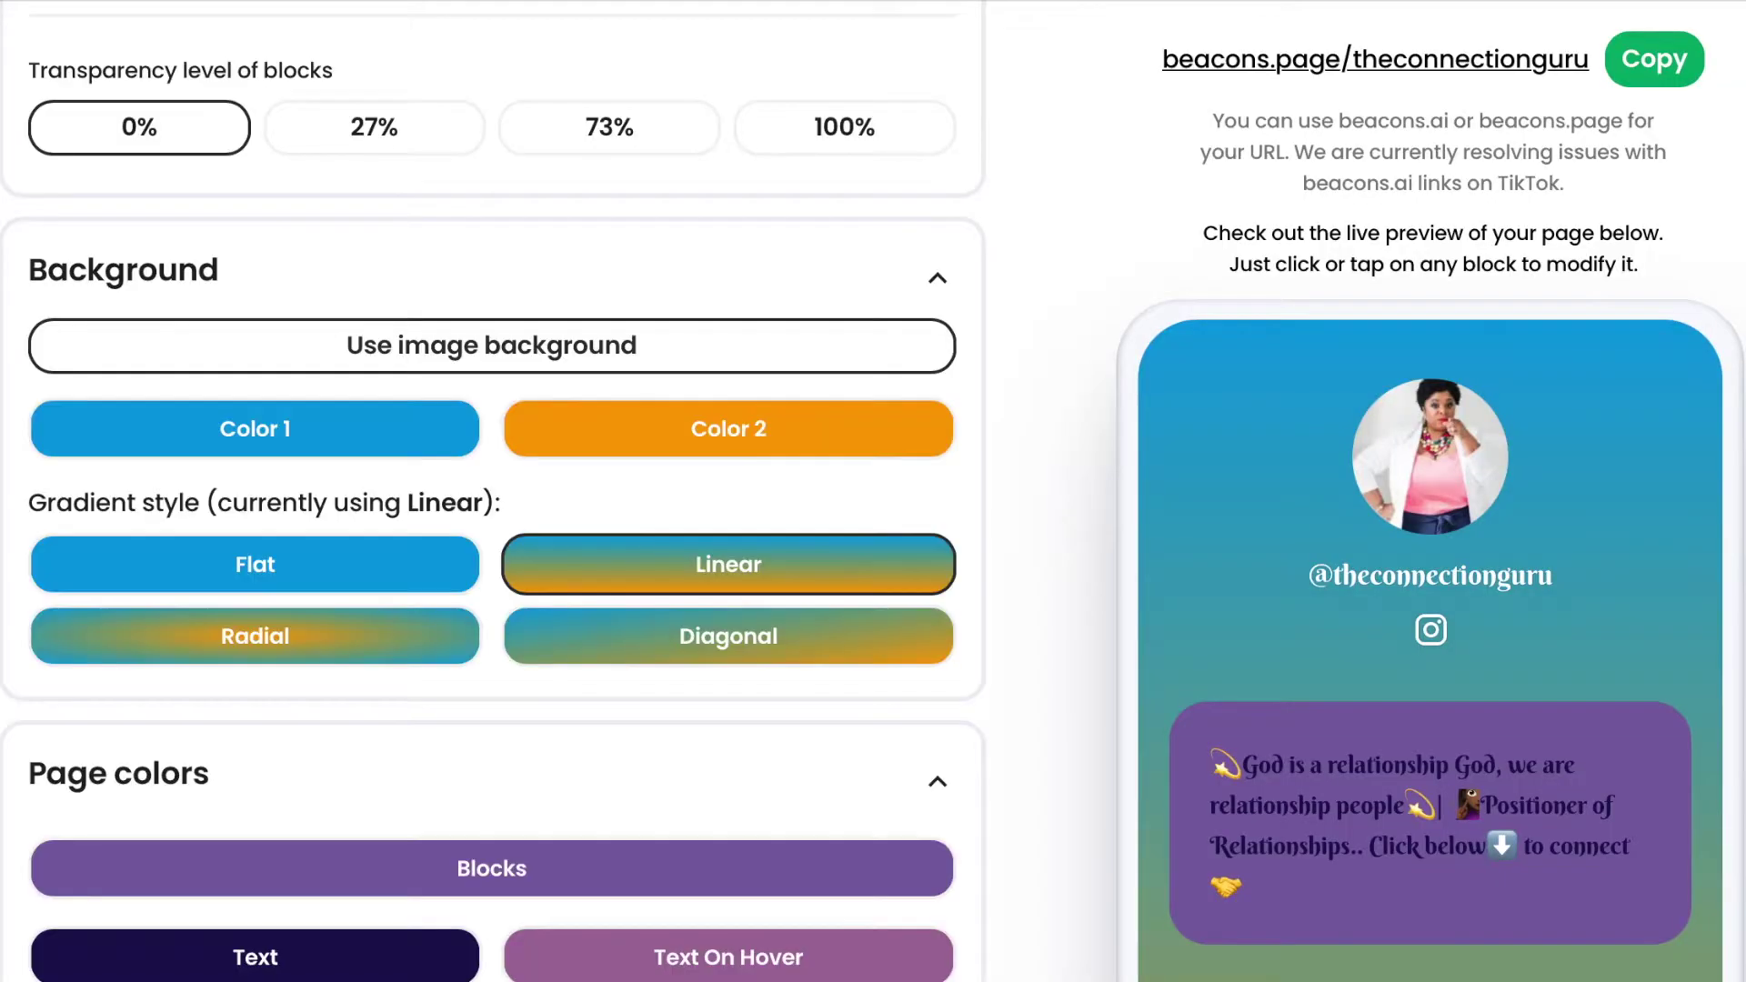
Set the gradient colours to #E47A6A and teal #30b8cf copied from the Brand Colors card.
{"action": "left_click", "coordinate": [386, 429]}
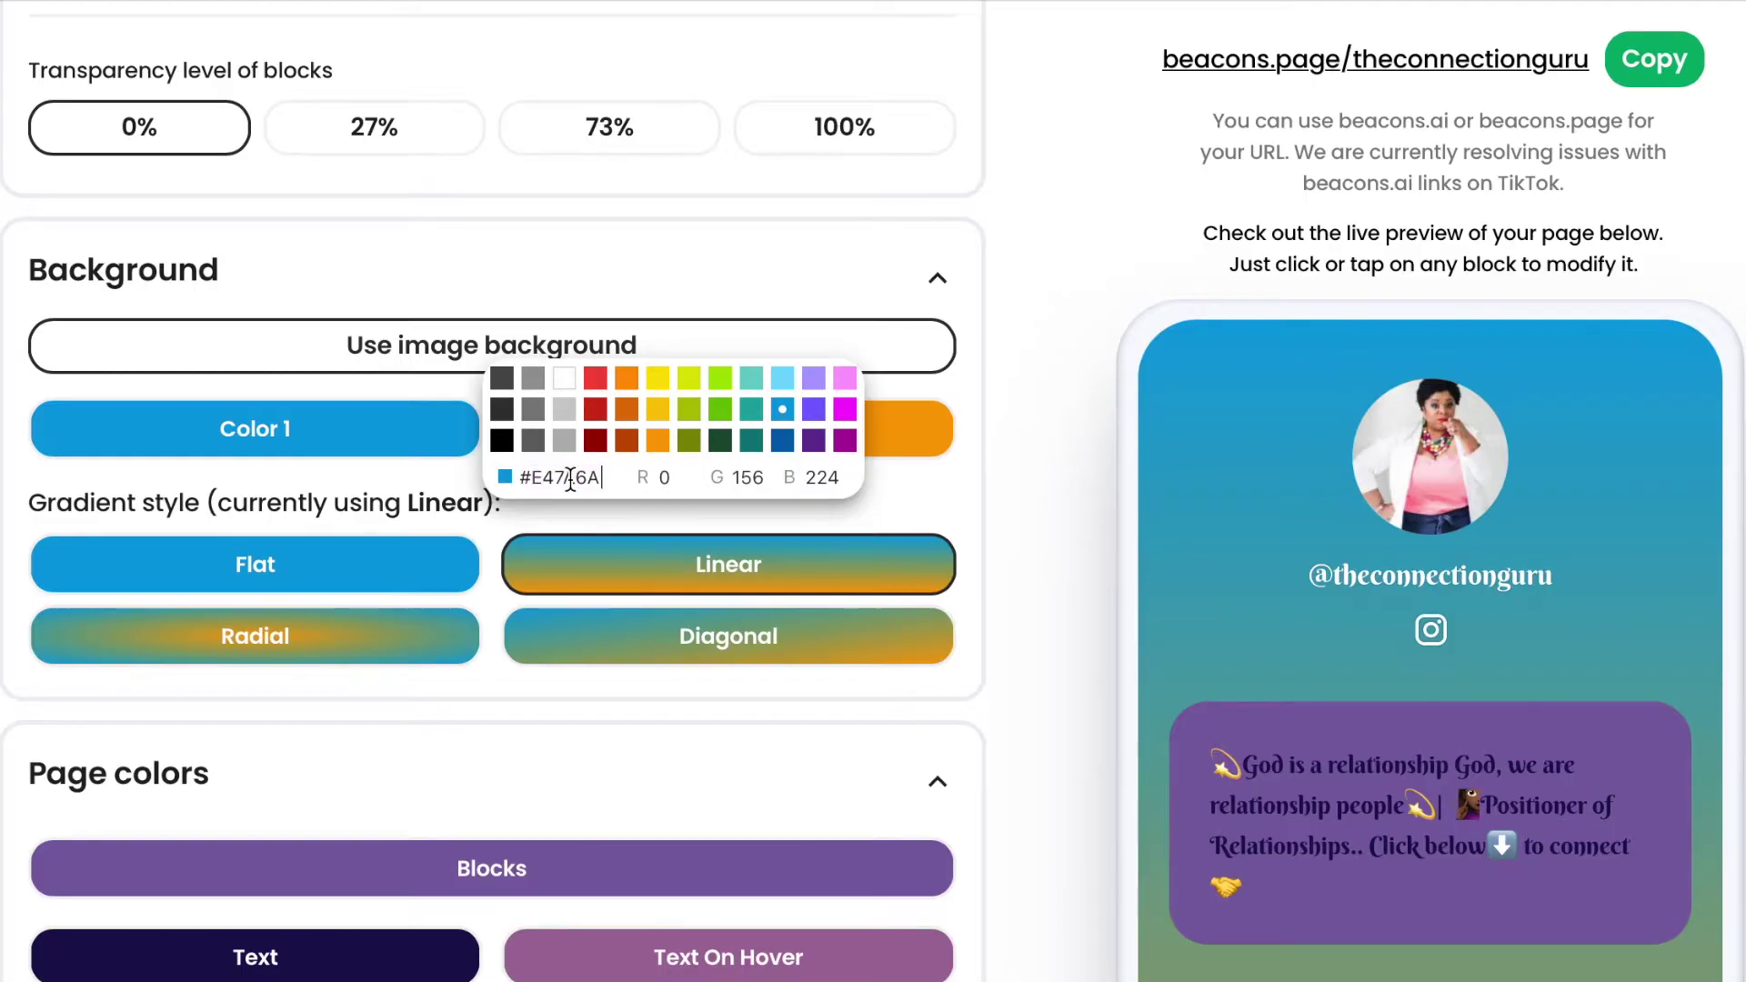
{"action": "key", "text": "Return"}
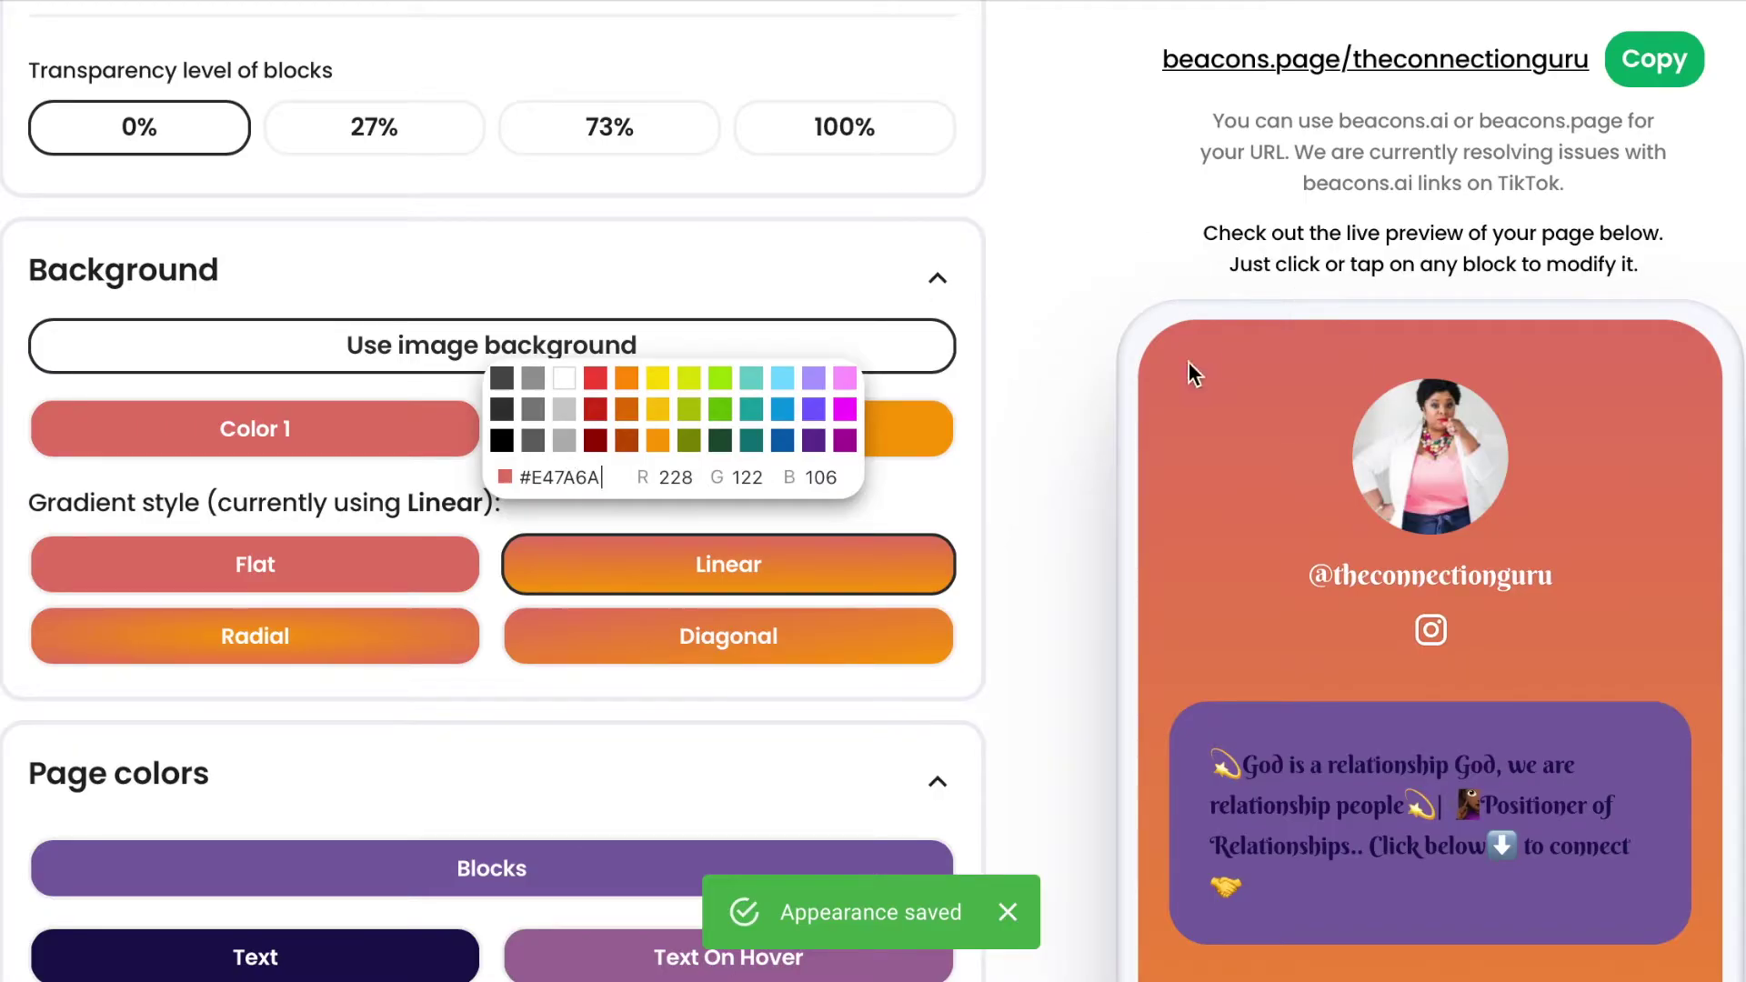
{"action": "left_click", "coordinate": [1048, 430]}
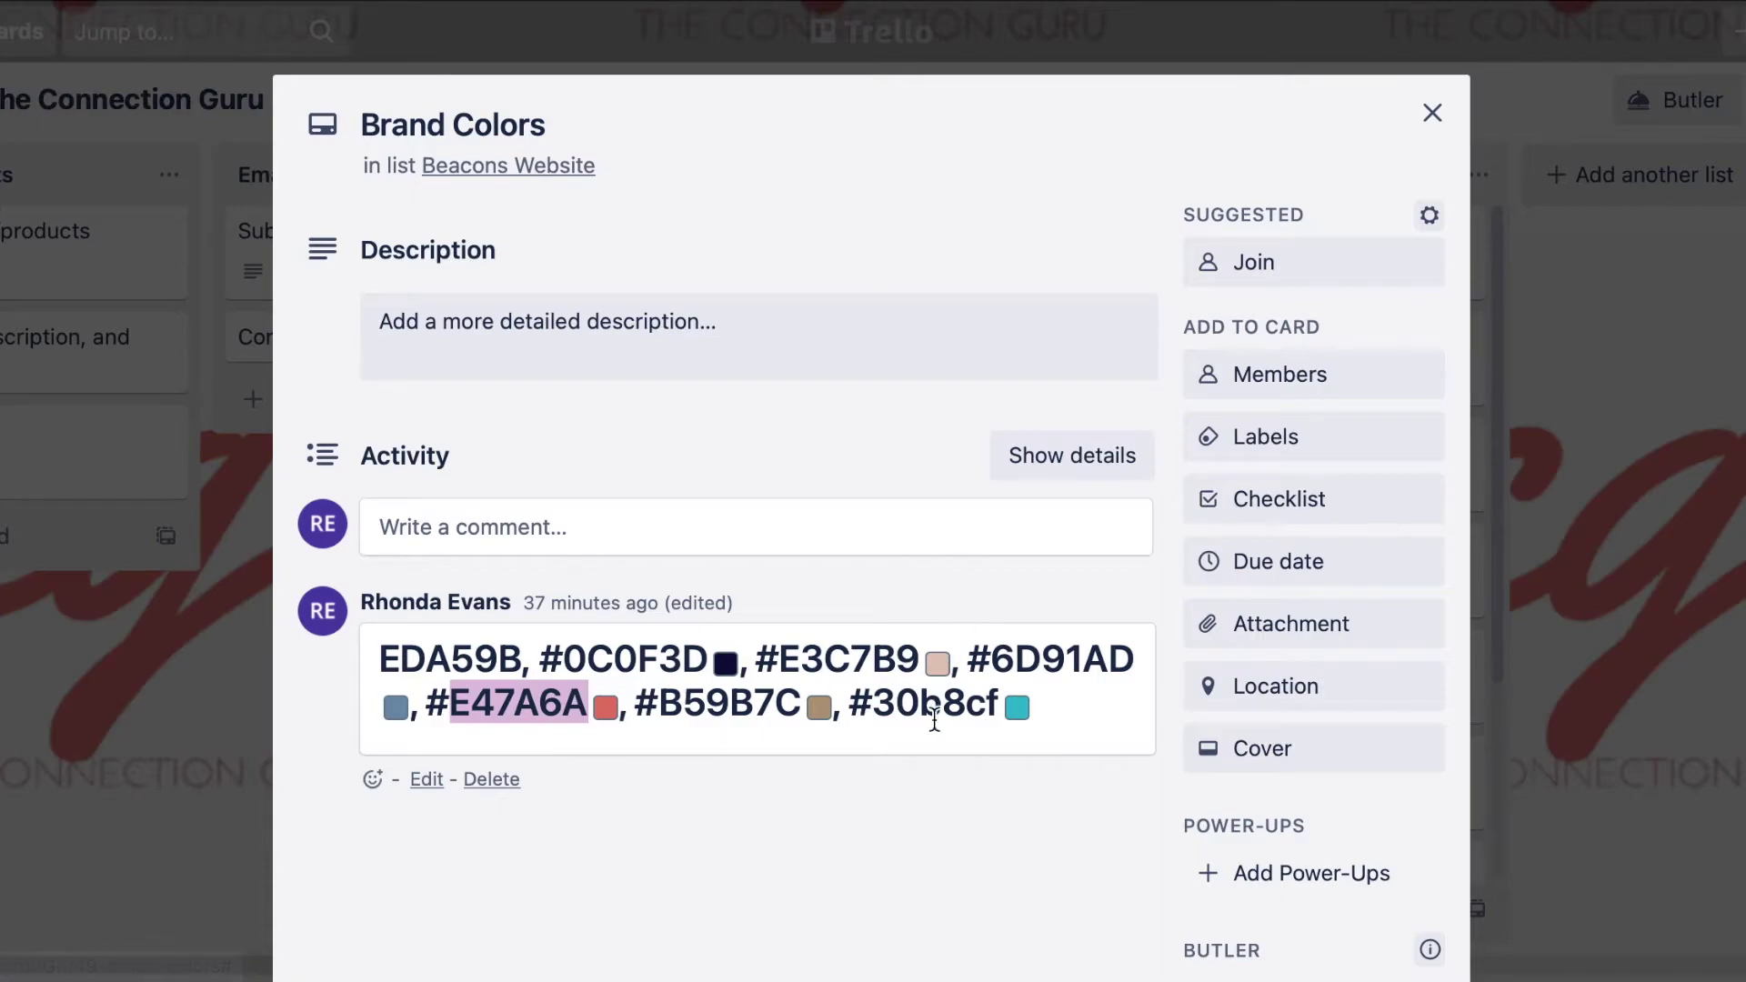
{"action": "double_click", "coordinate": [934, 702]}
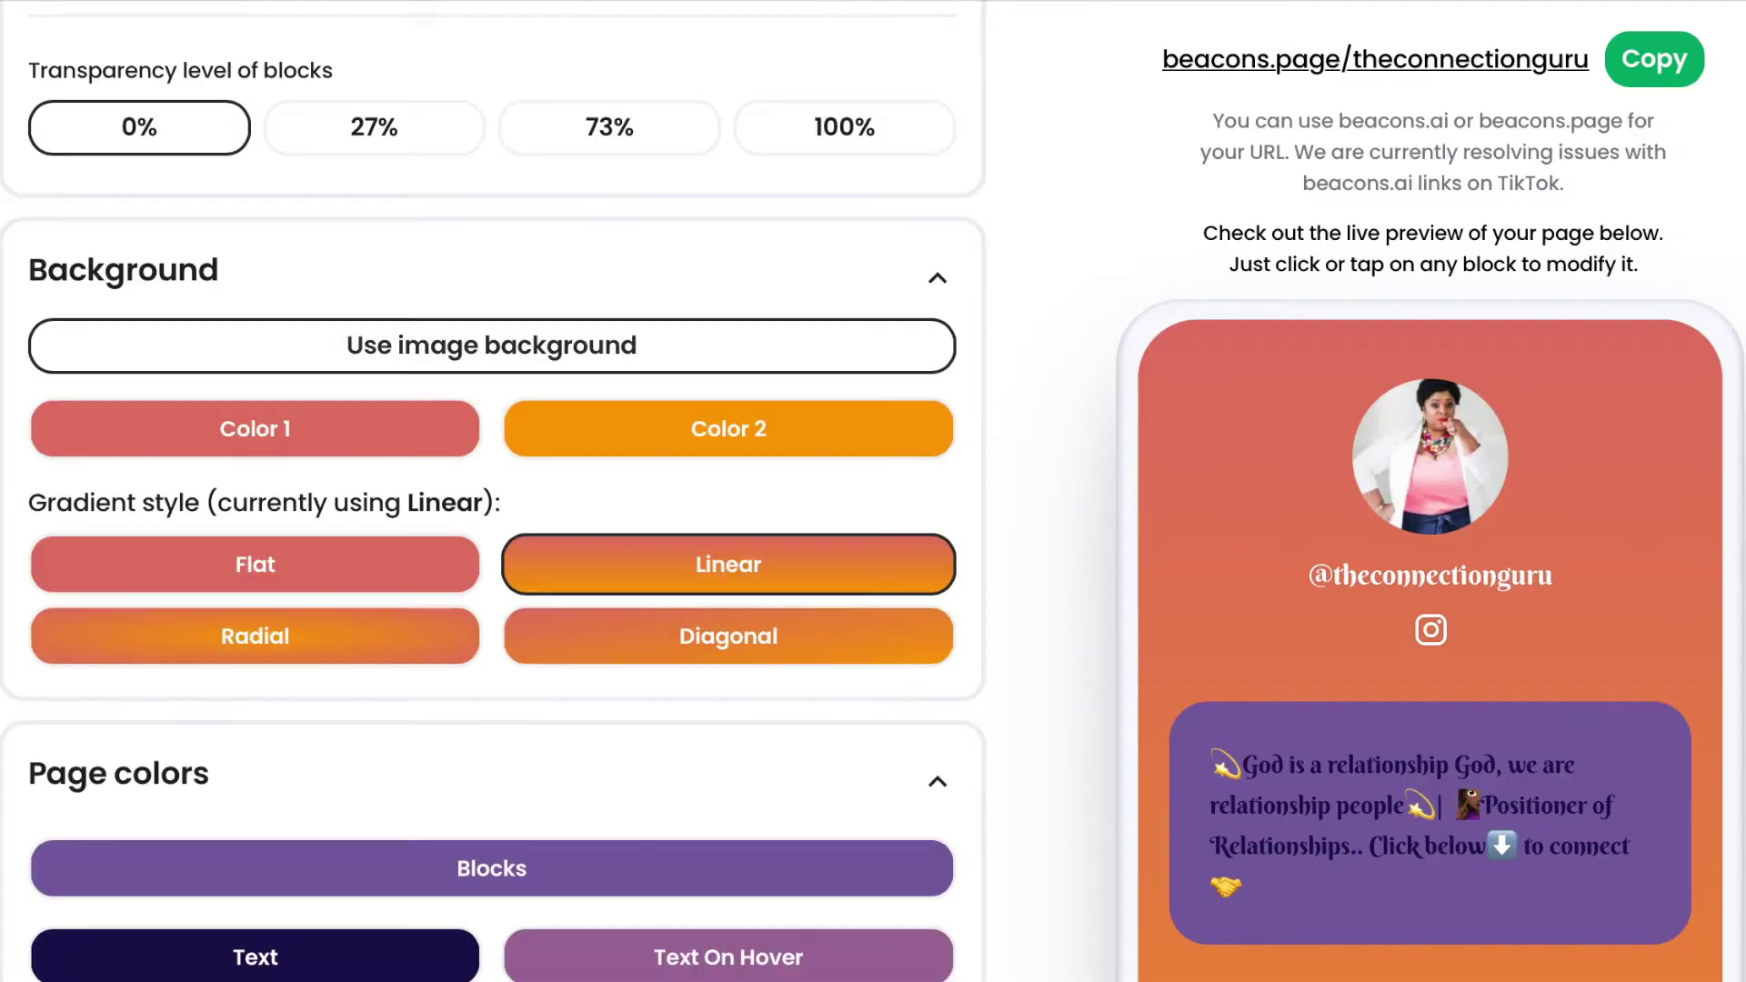
{"action": "left_click", "coordinate": [810, 446]}
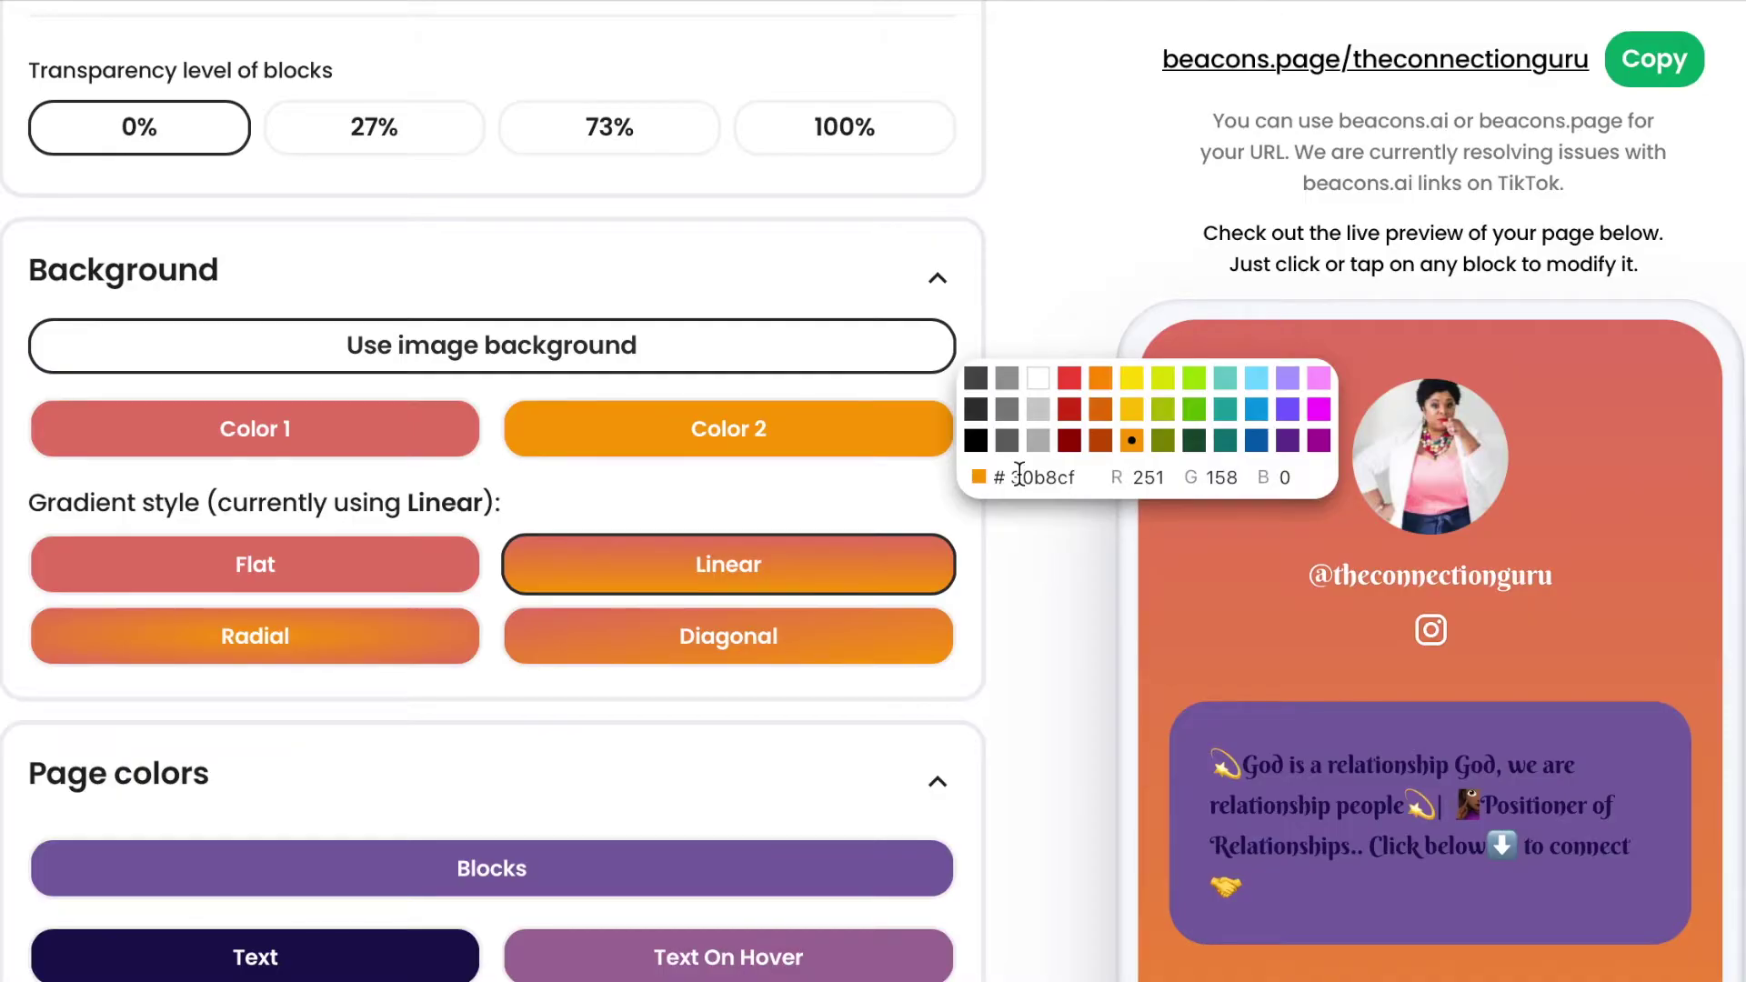
{"action": "left_click", "coordinate": [1051, 259]}
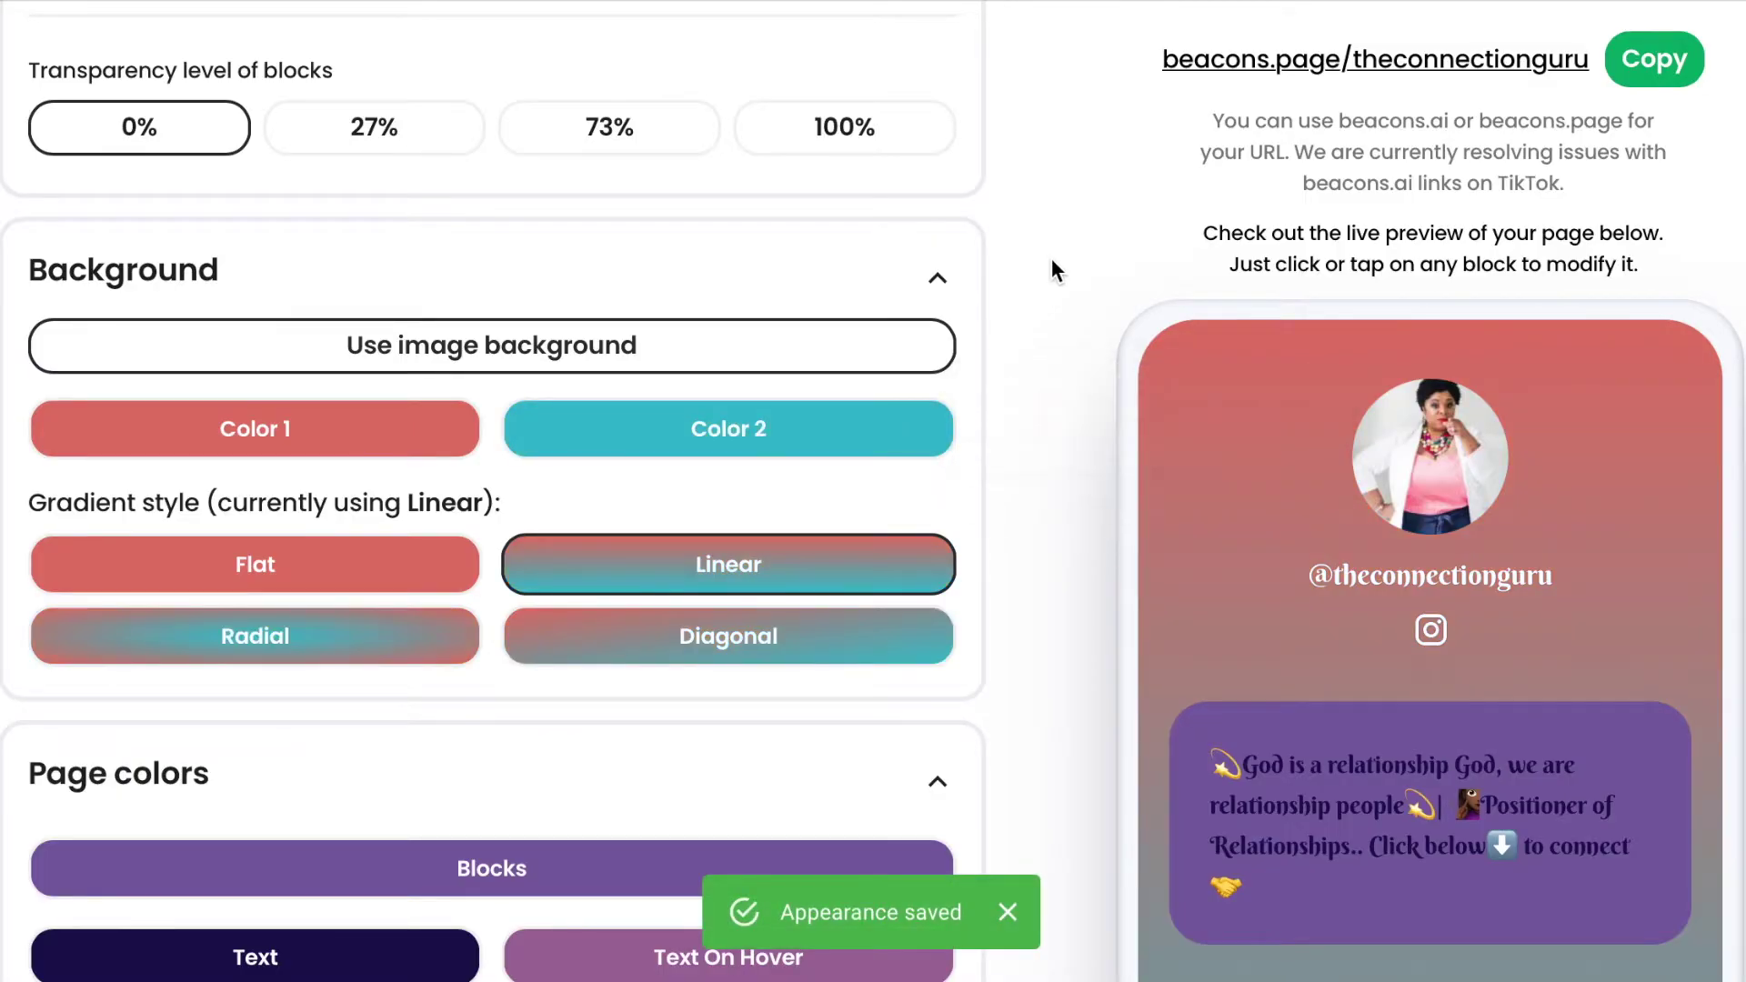
Compare the Flat, Linear and Diagonal background styles, then settle on a Radial gradient.
{"action": "scroll", "coordinate": [1346, 791], "scroll_direction": "down", "scroll_amount": 6}
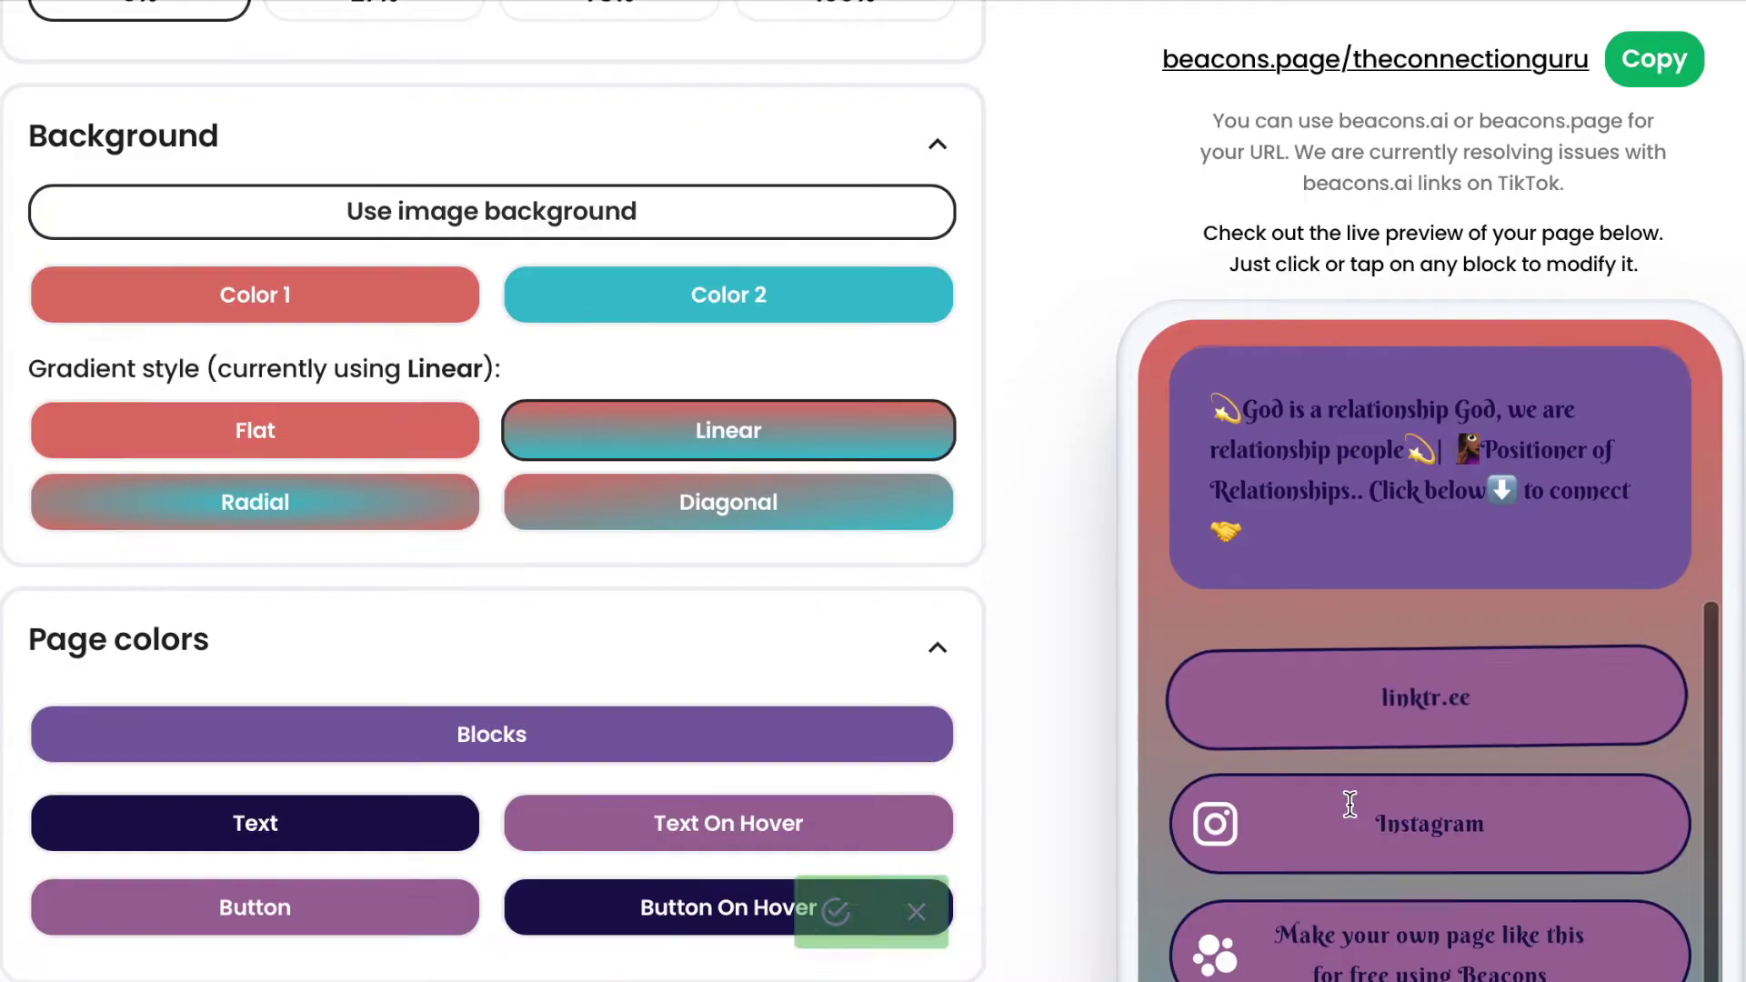
{"action": "scroll", "coordinate": [1687, 759], "scroll_direction": "up", "scroll_amount": 3}
{"action": "scroll", "coordinate": [1687, 759], "scroll_direction": "down", "scroll_amount": 3}
{"action": "scroll", "coordinate": [1693, 447], "scroll_direction": "up", "scroll_amount": 3}
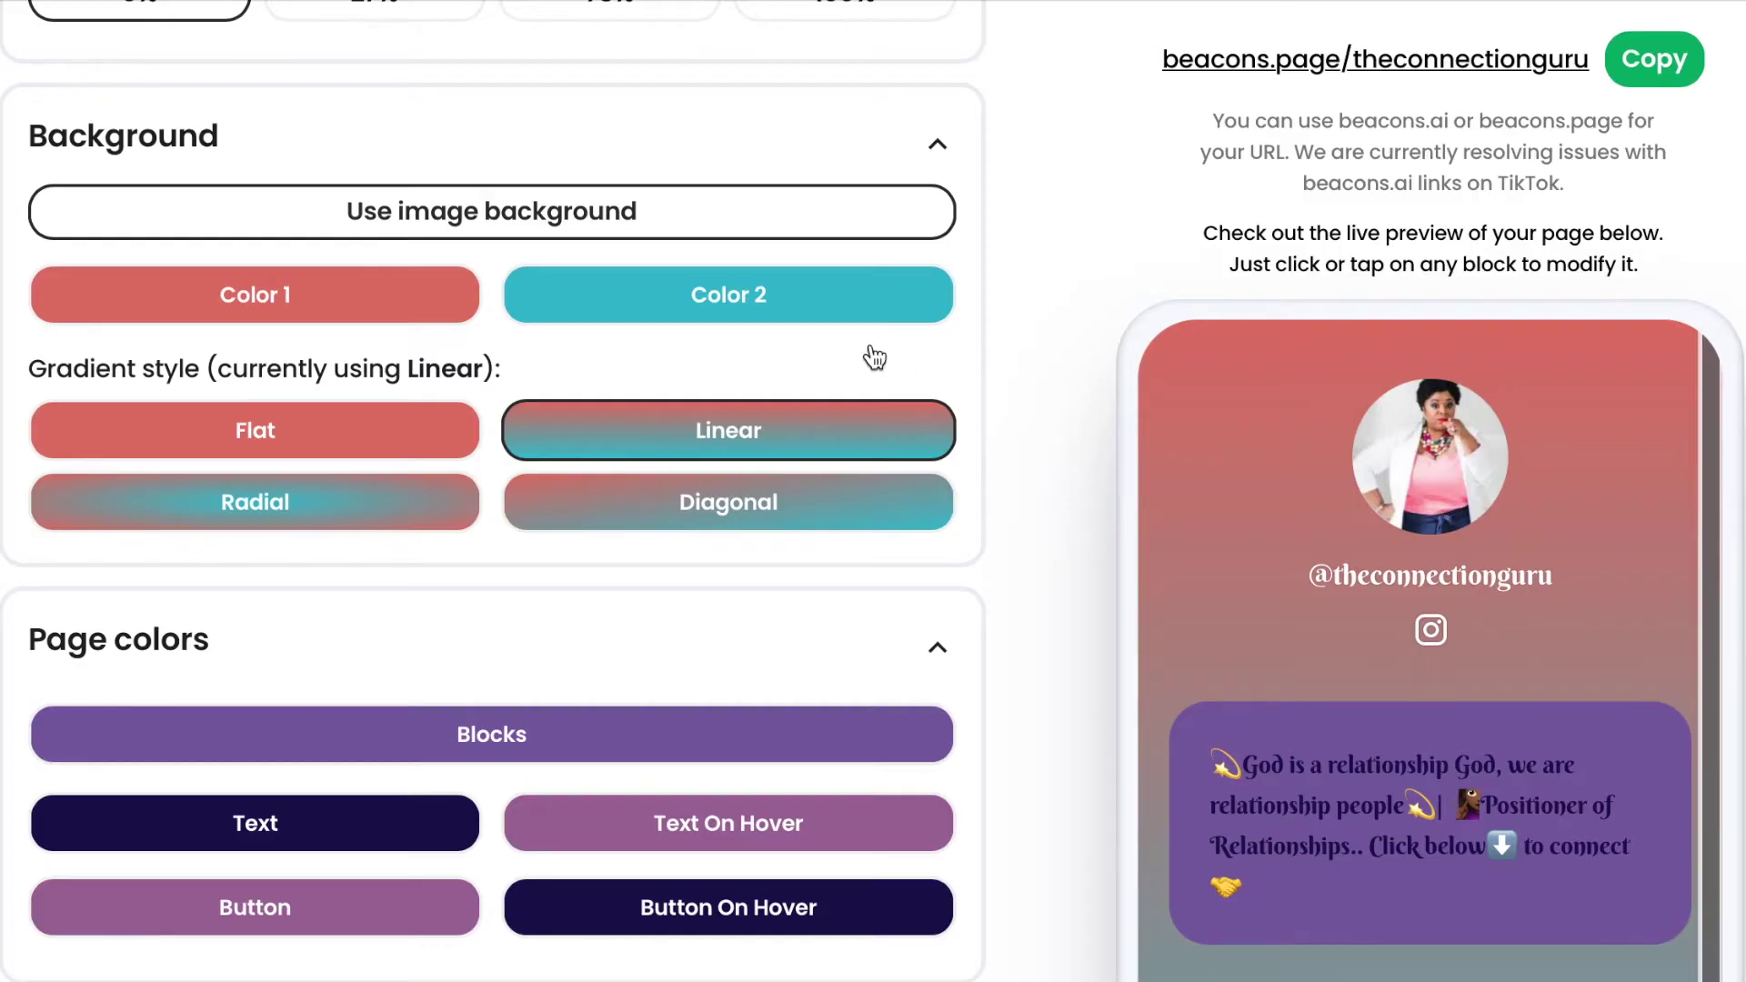
{"action": "left_click", "coordinate": [455, 450]}
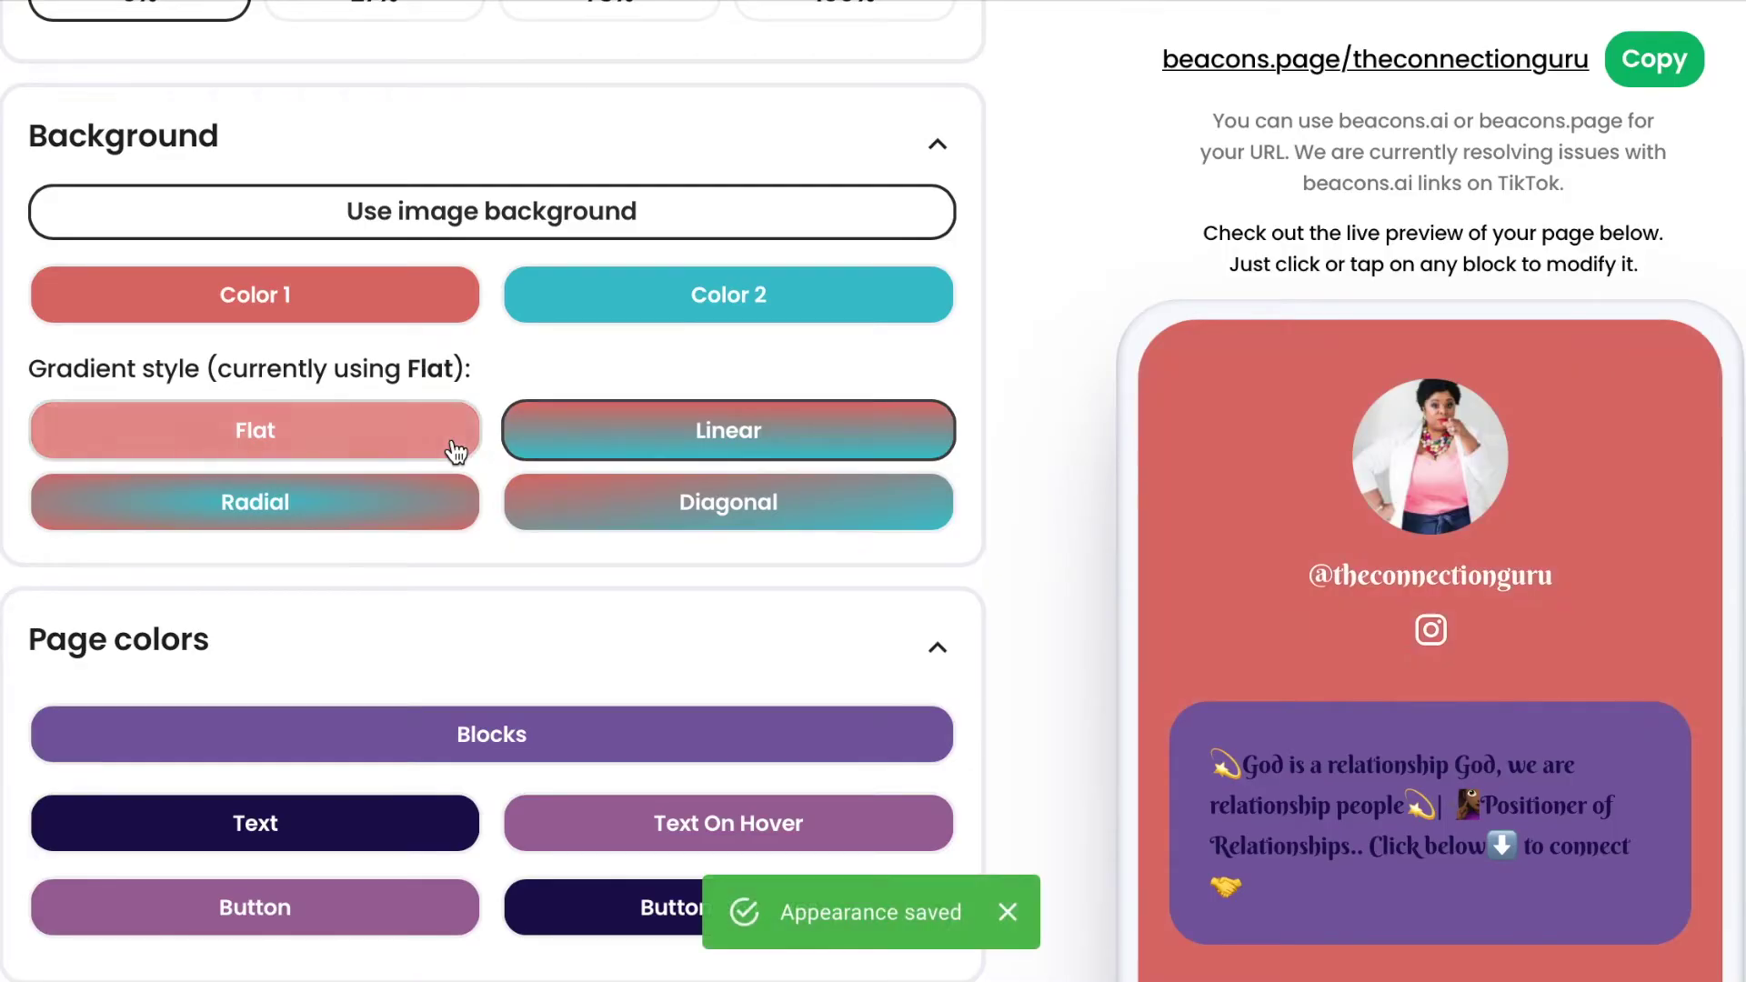
{"action": "left_click", "coordinate": [607, 440]}
{"action": "left_click", "coordinate": [600, 524]}
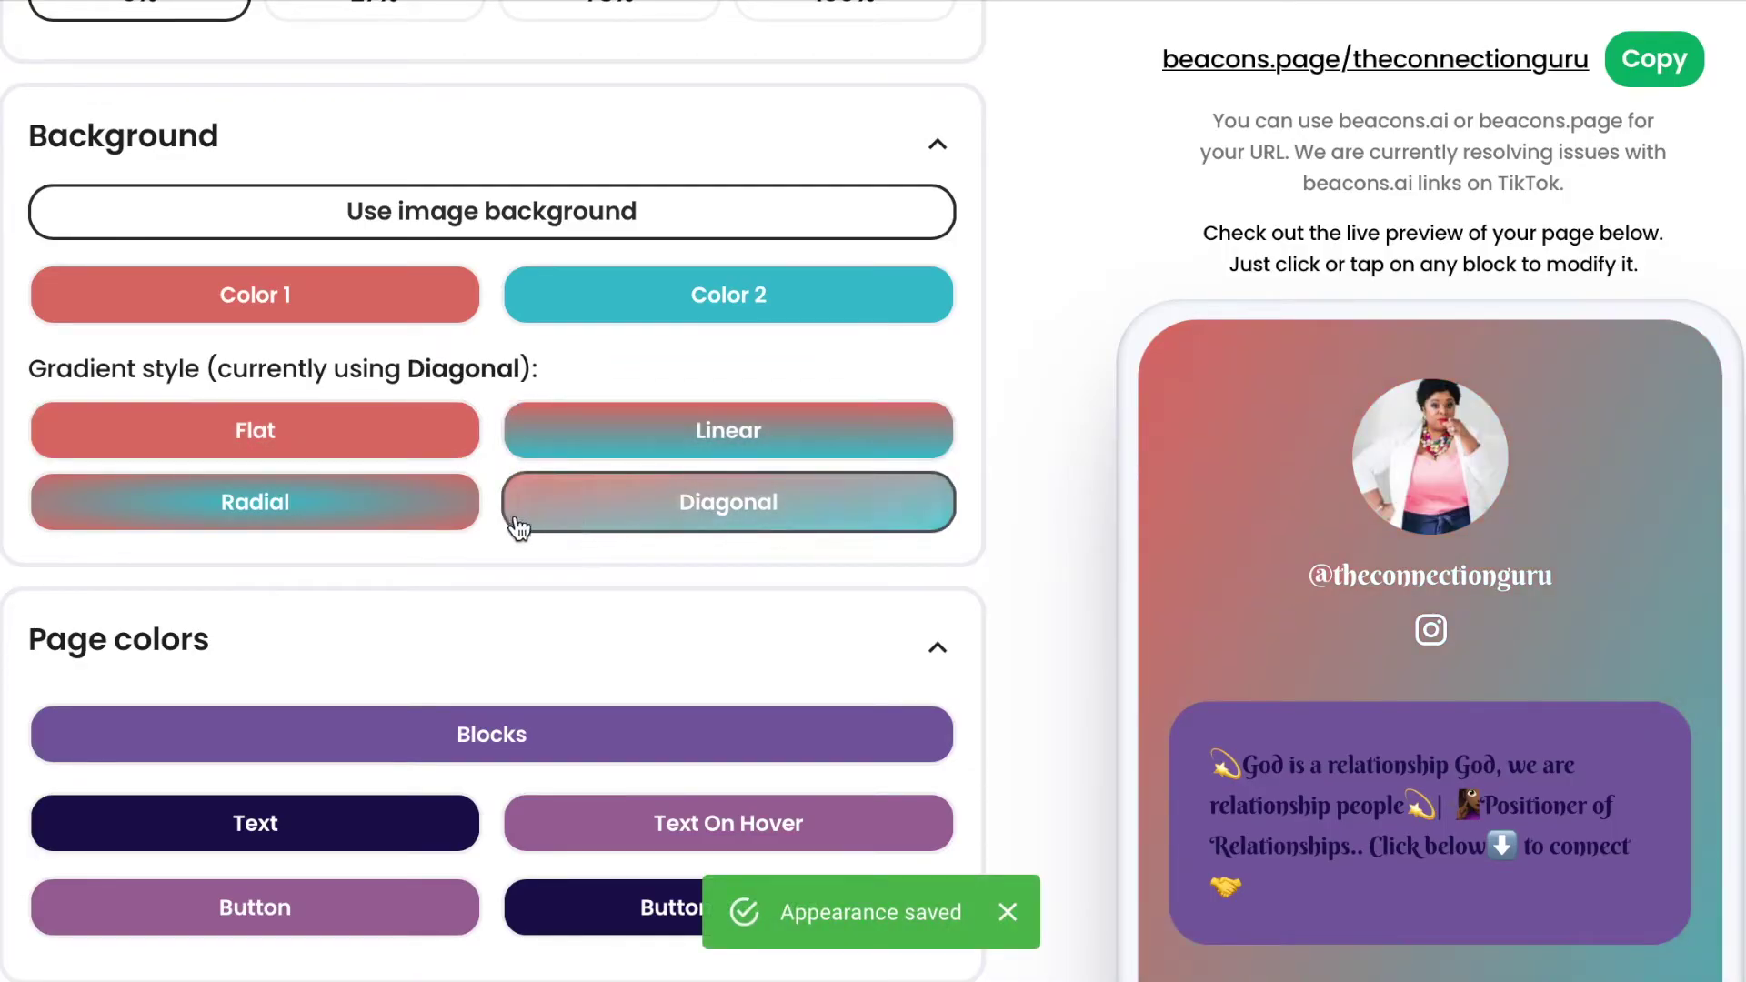
{"action": "left_click", "coordinate": [390, 519]}
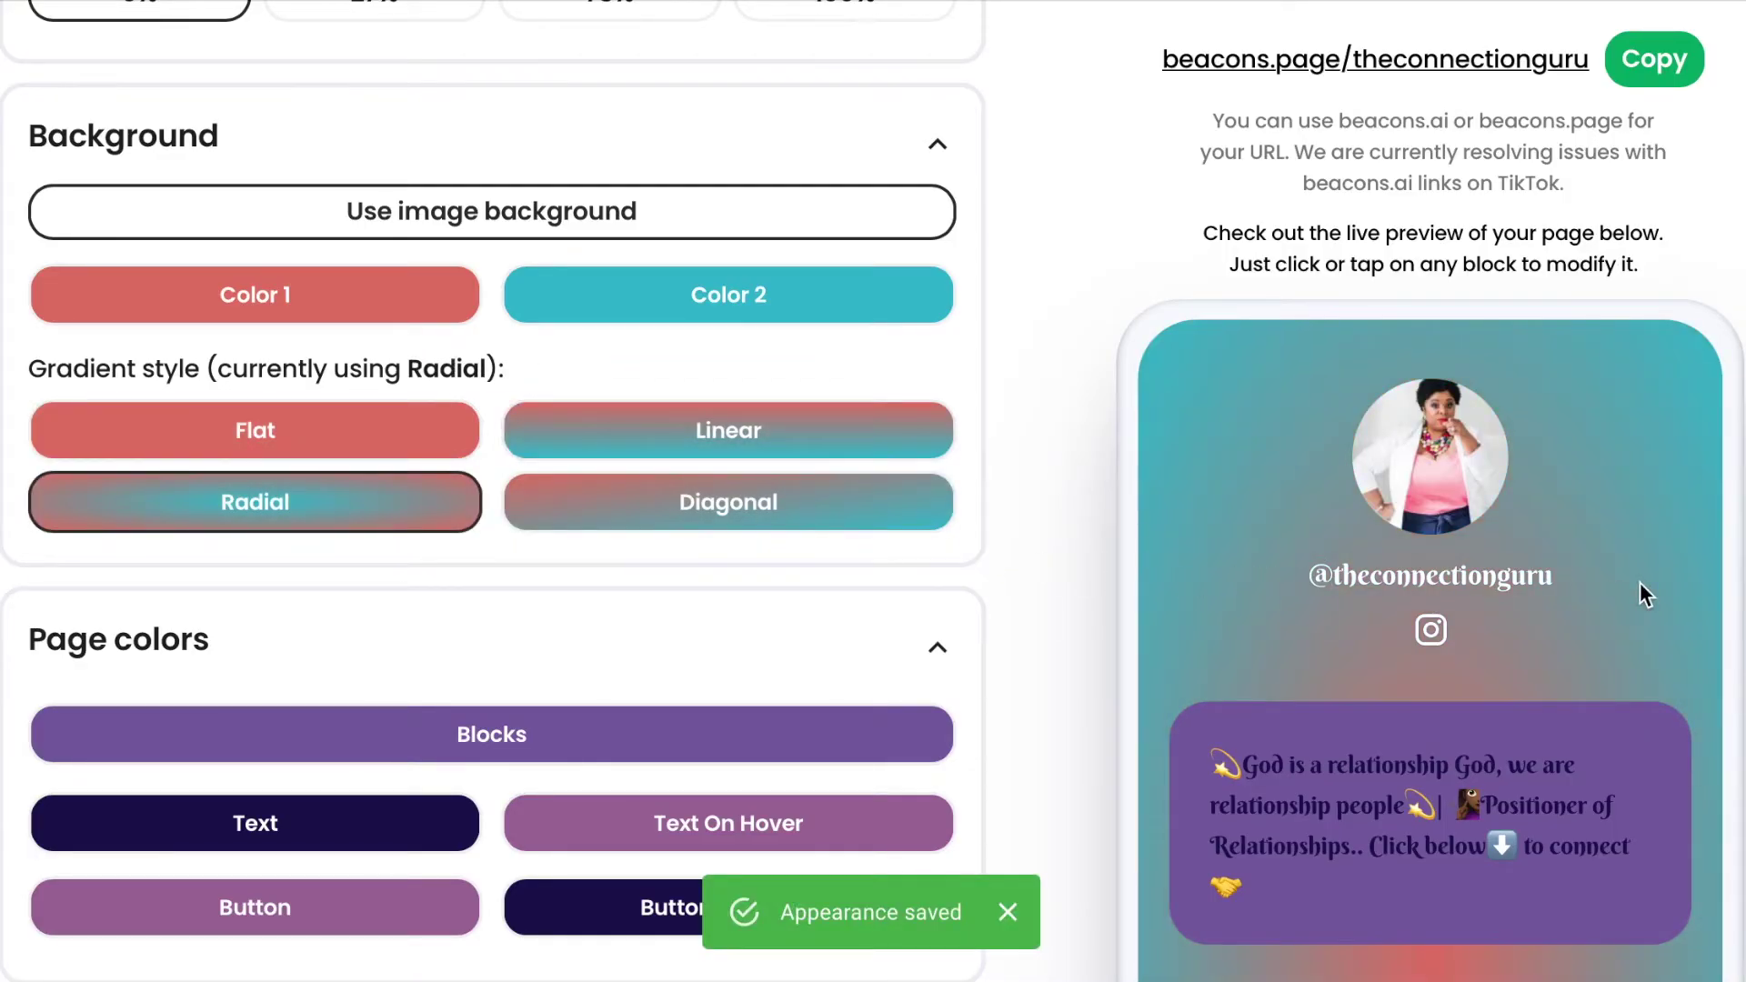
{"action": "scroll", "coordinate": [1684, 656], "scroll_direction": "down", "scroll_amount": 5}
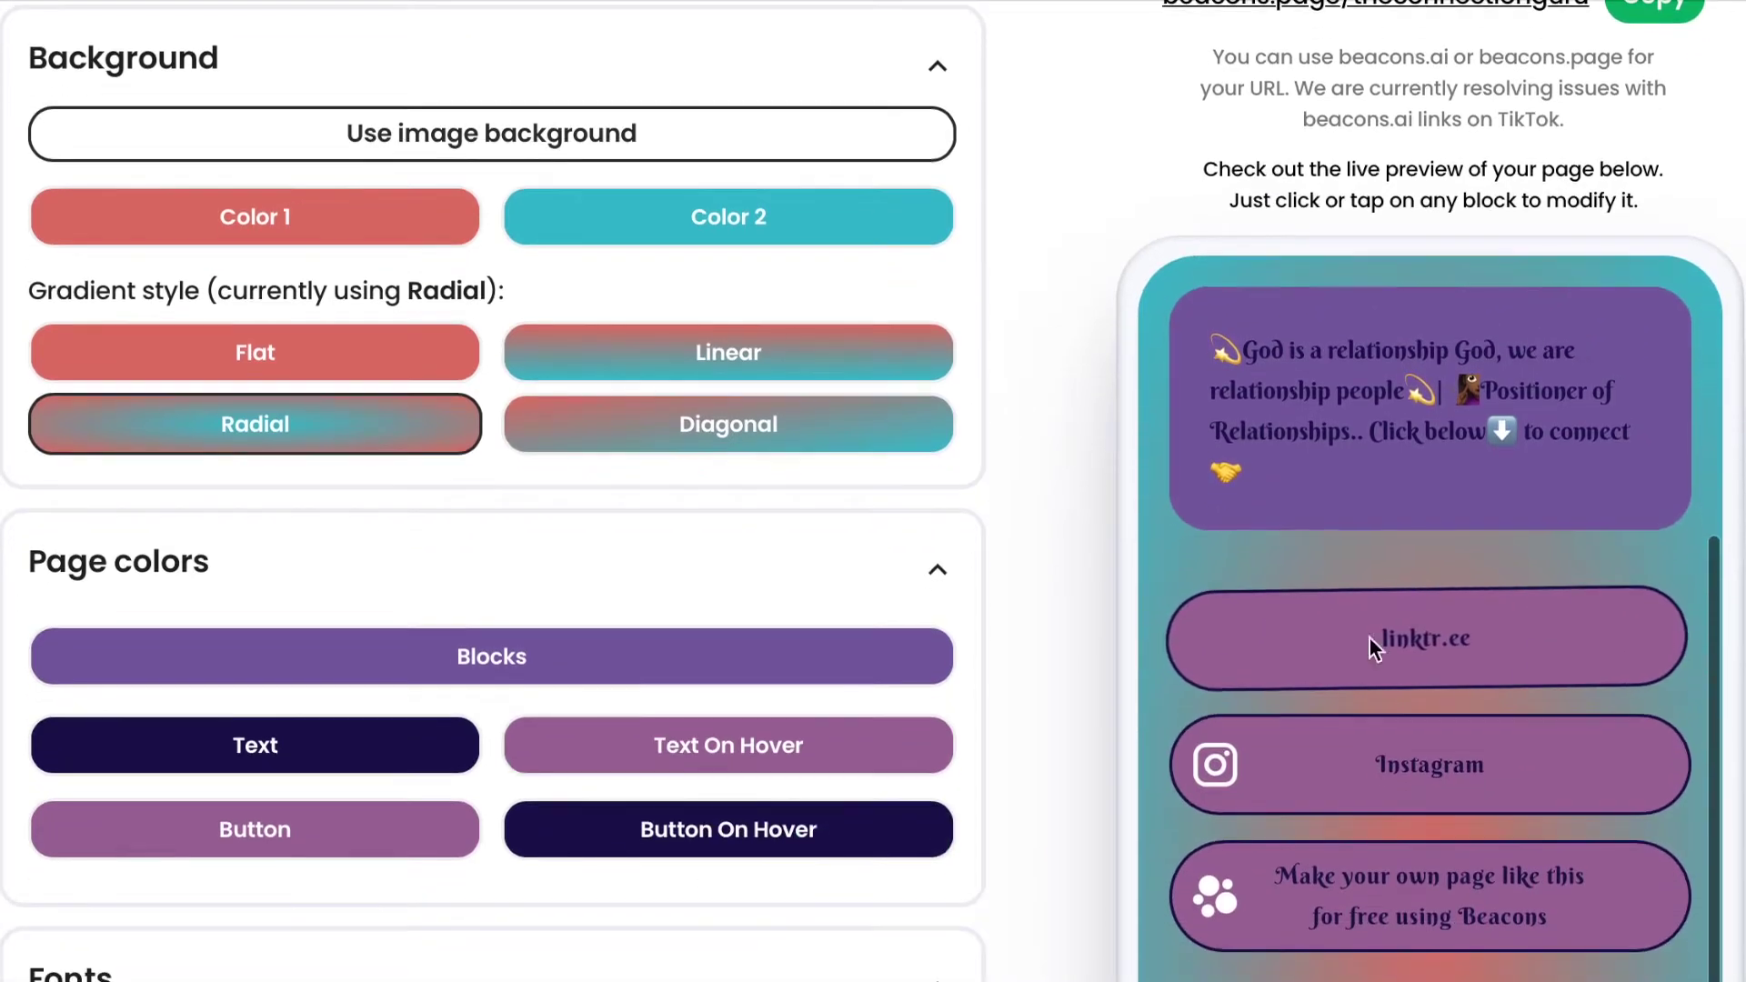
{"action": "scroll", "coordinate": [857, 584], "scroll_direction": "down", "scroll_amount": 2}
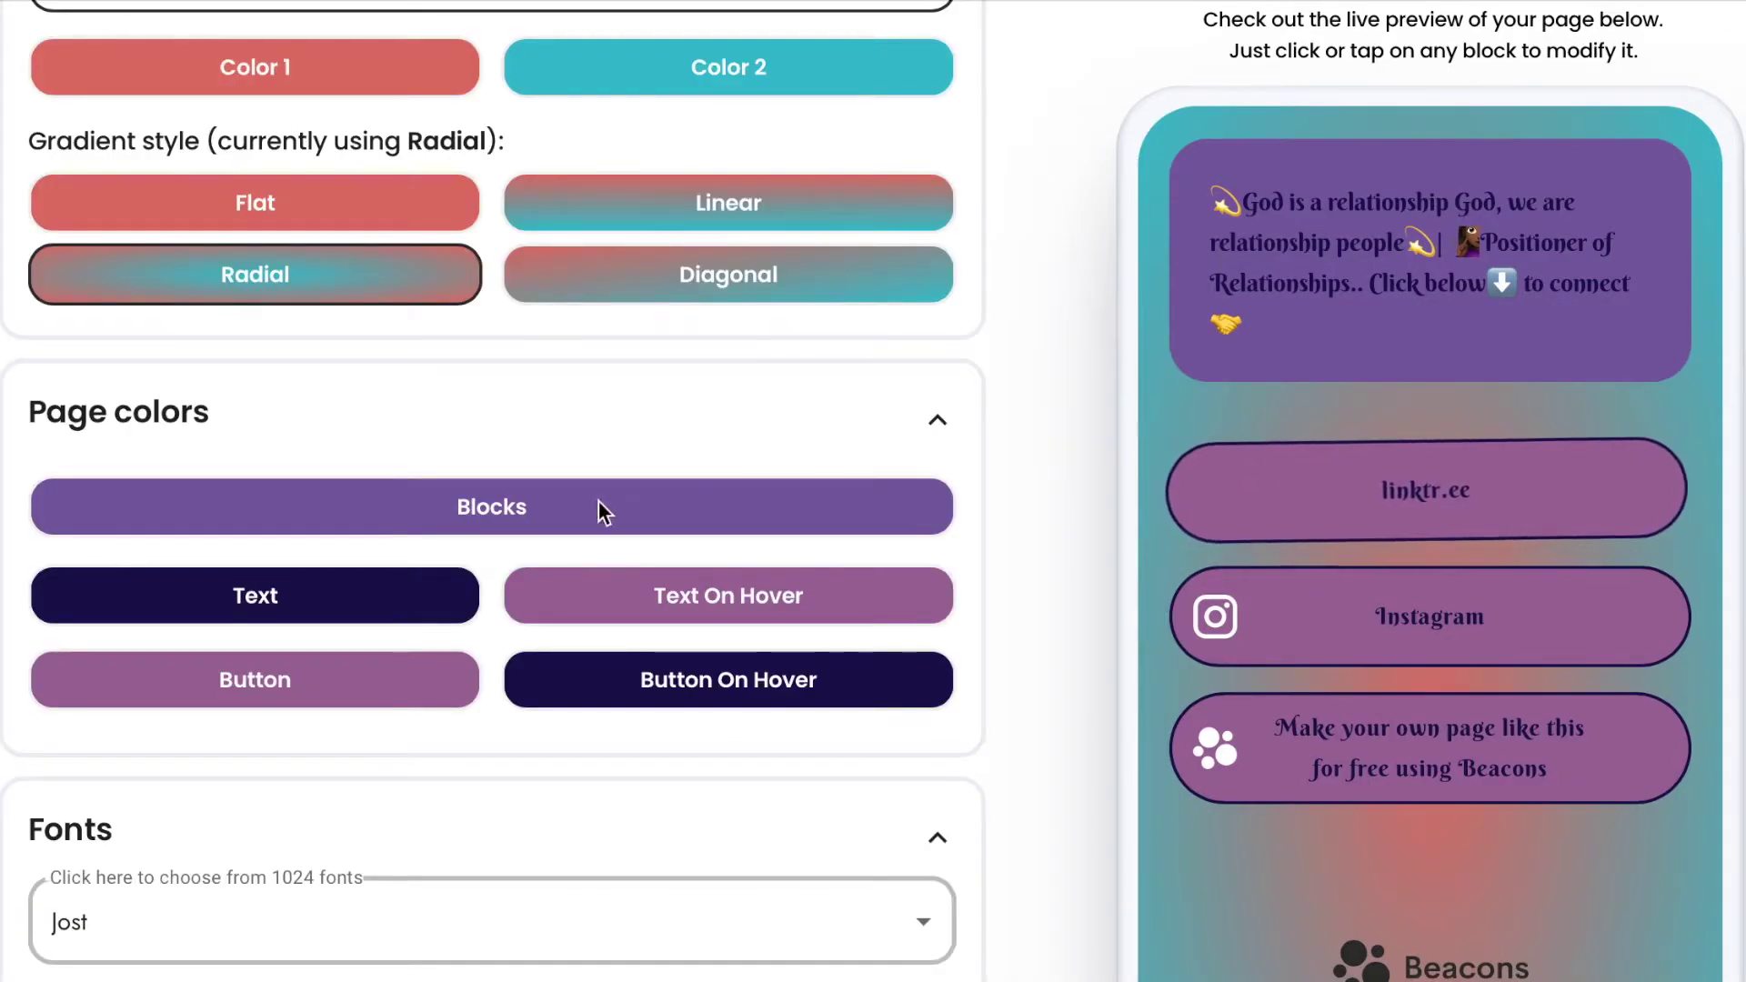
Set the Blocks and Text On Hover colours to pink #EDA59B.
{"action": "left_click", "coordinate": [537, 515]}
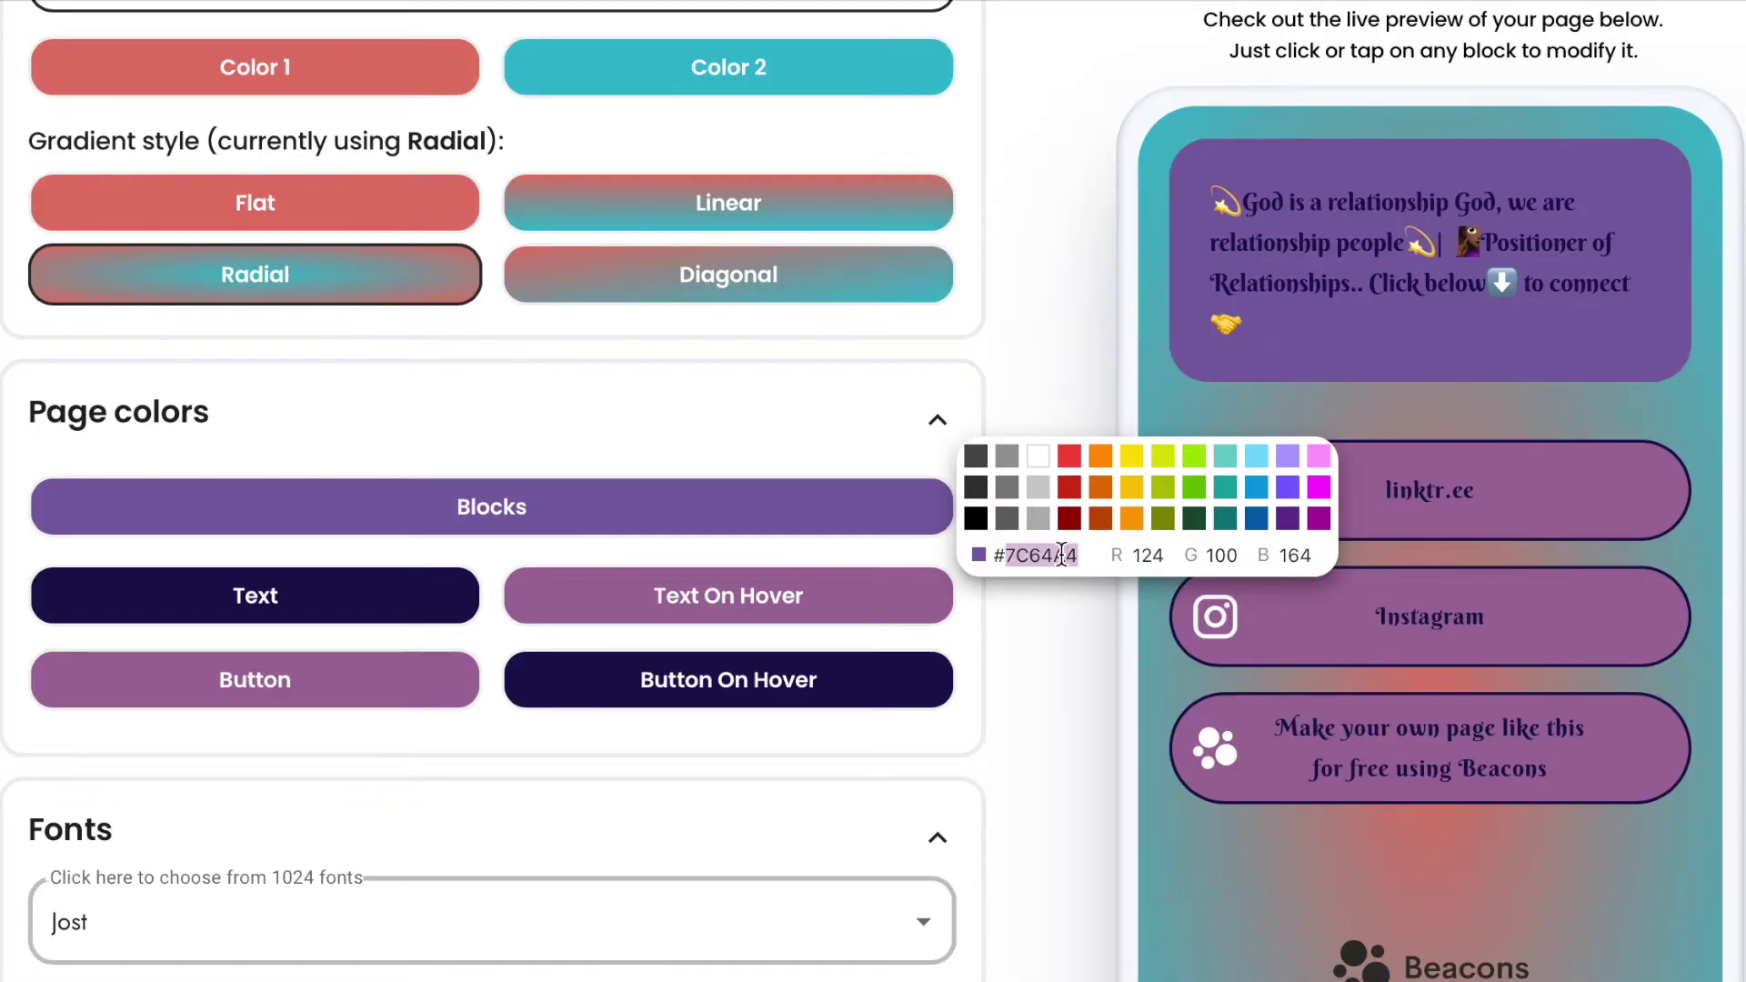
{"action": "type", "text": "EDA59B"}
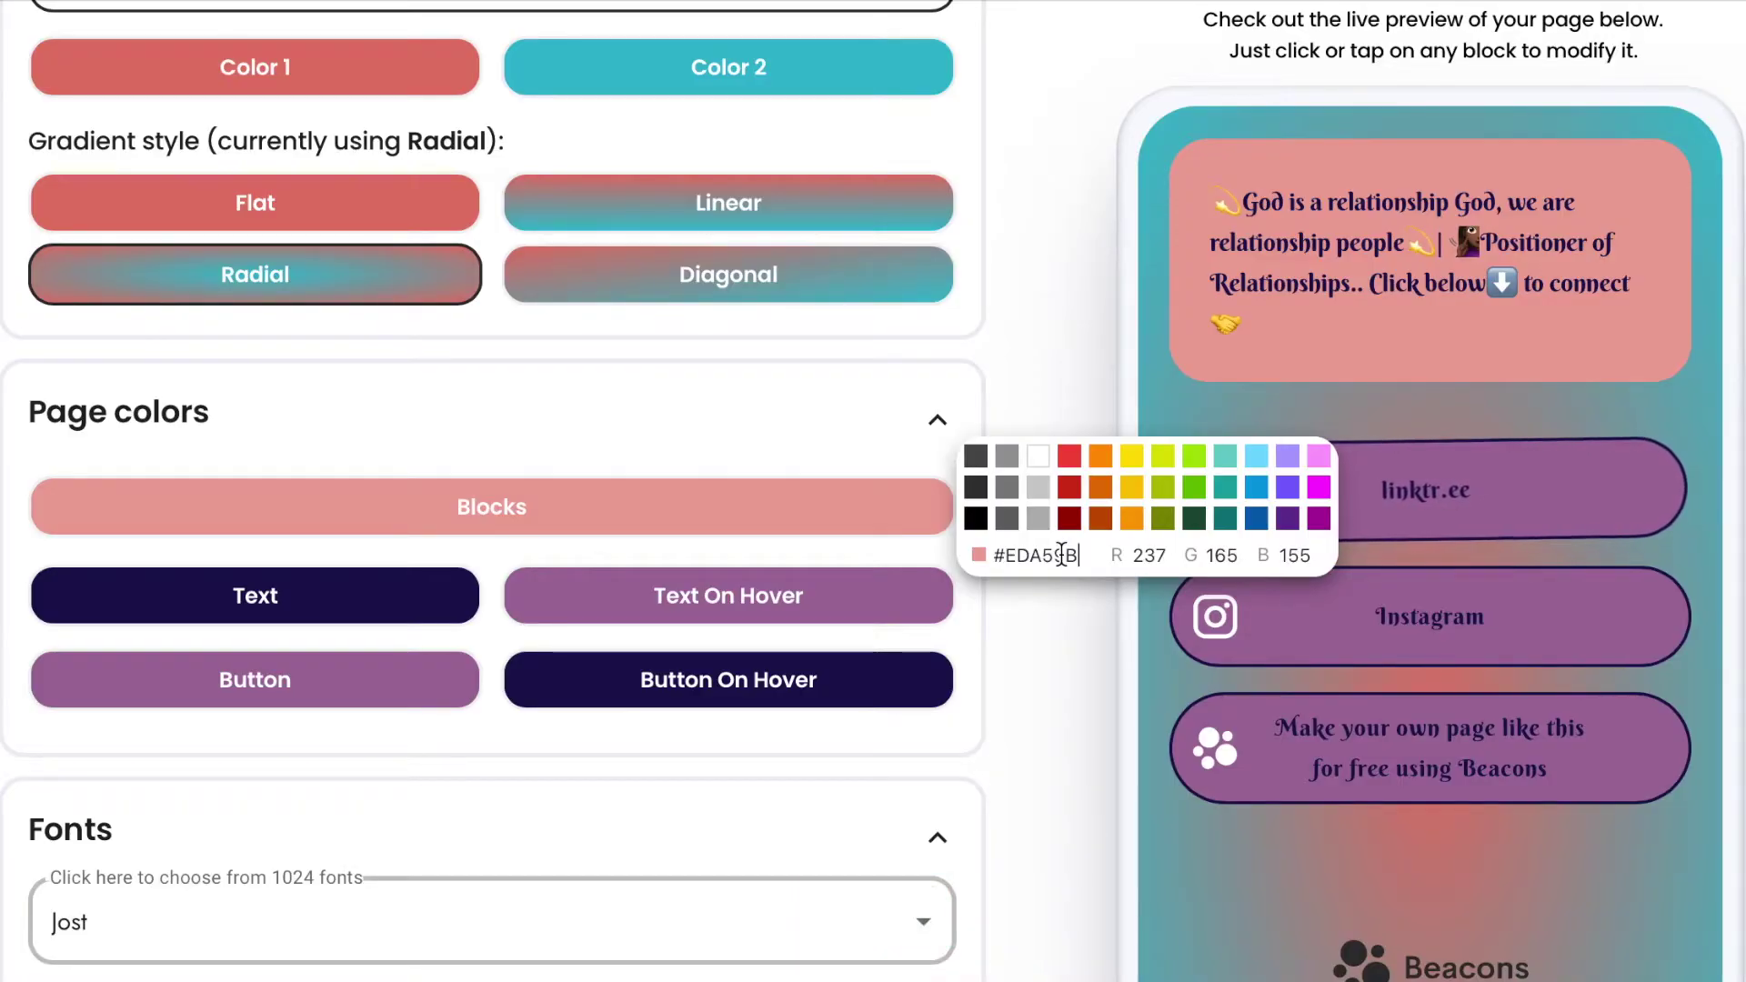
{"action": "left_click", "coordinate": [860, 600]}
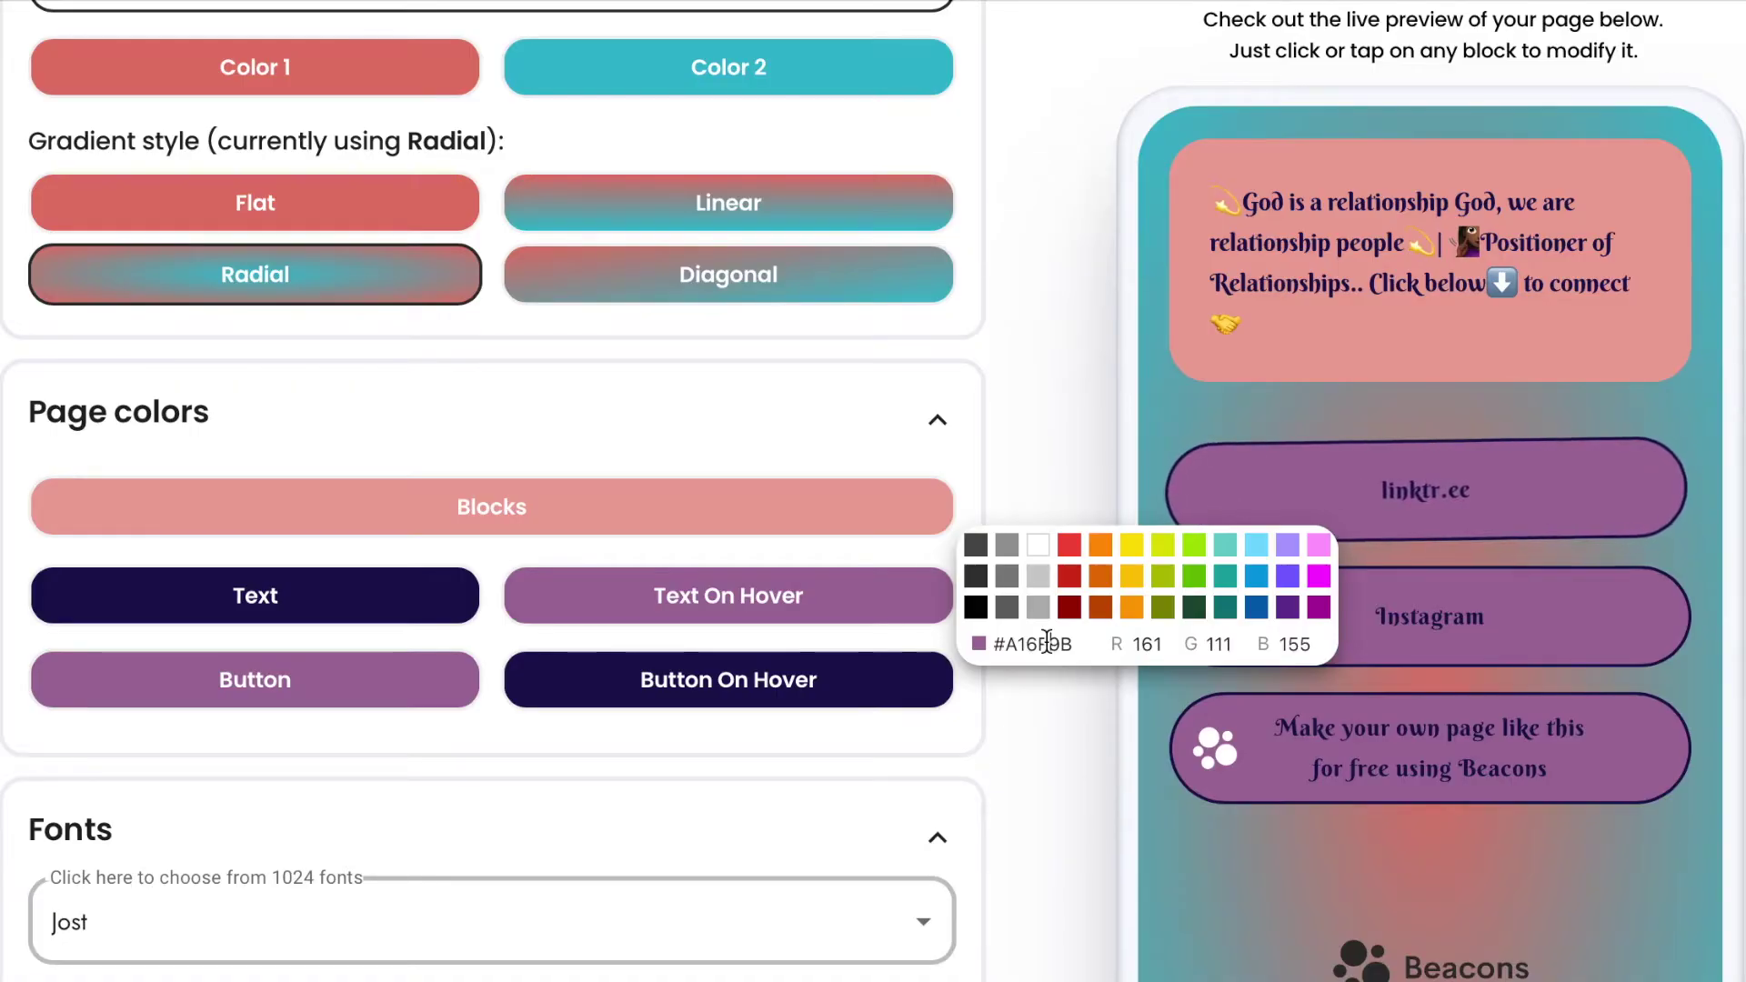
{"action": "double_click", "coordinate": [1047, 643]}
{"action": "type", "text": "EDA59B"}
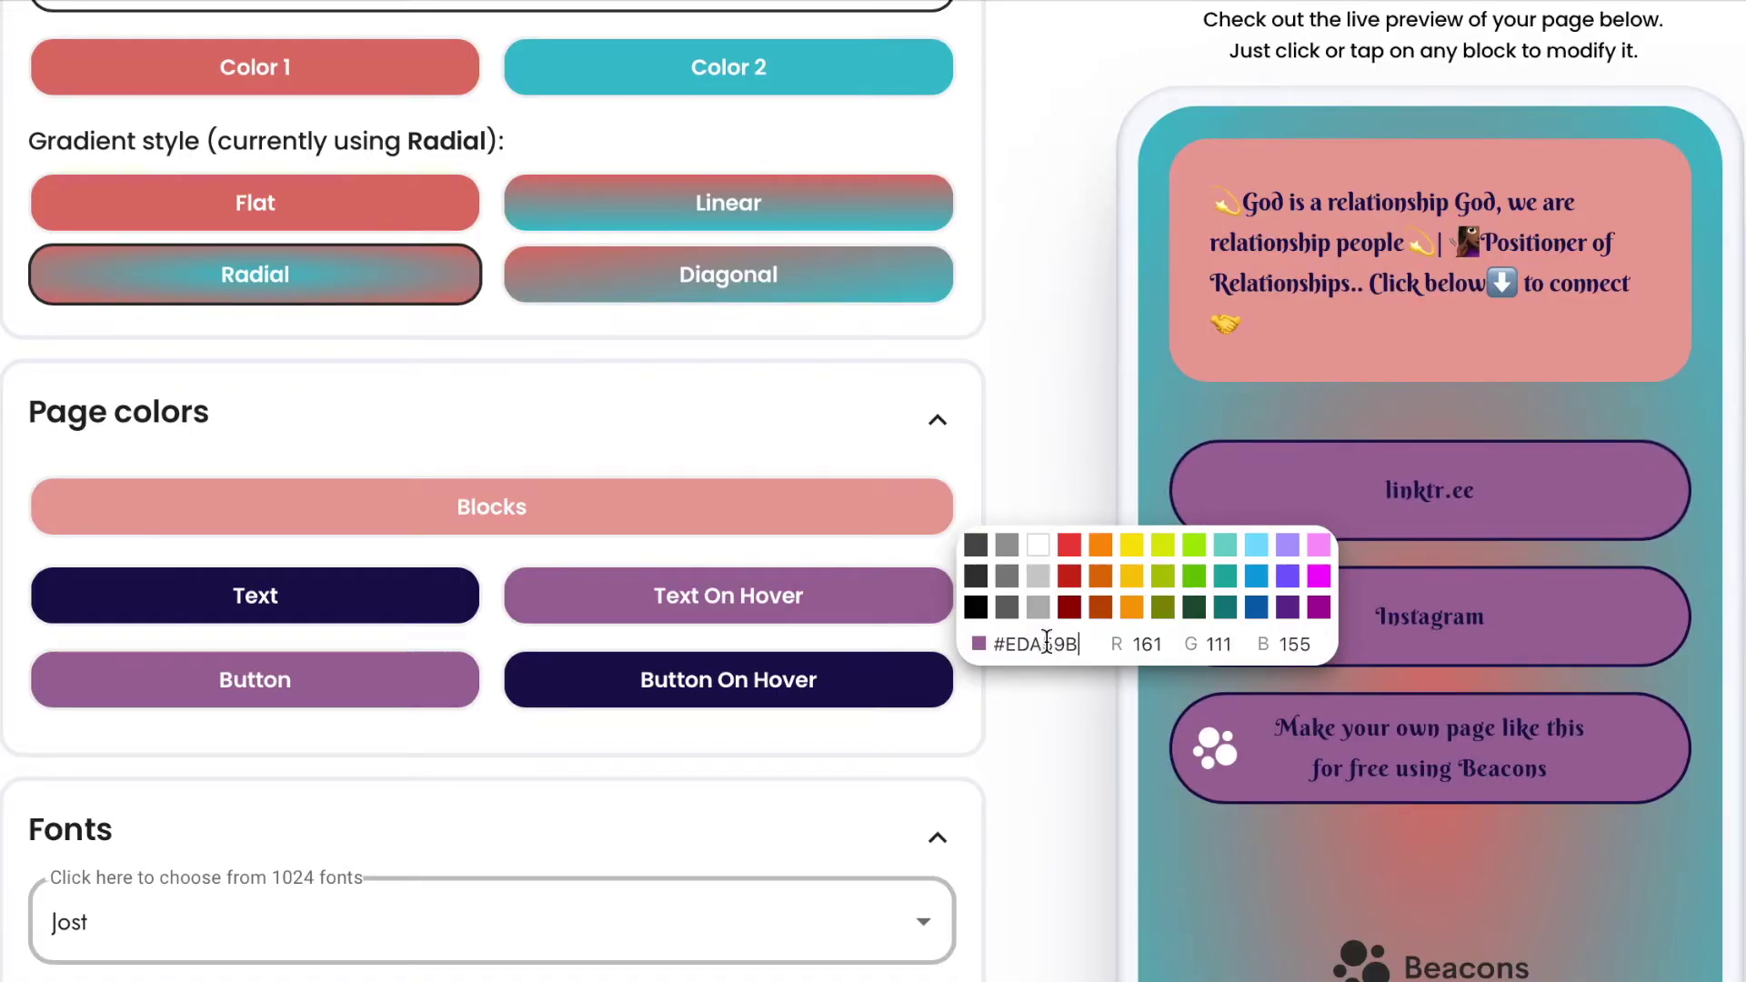
{"action": "left_click", "coordinate": [408, 693]}
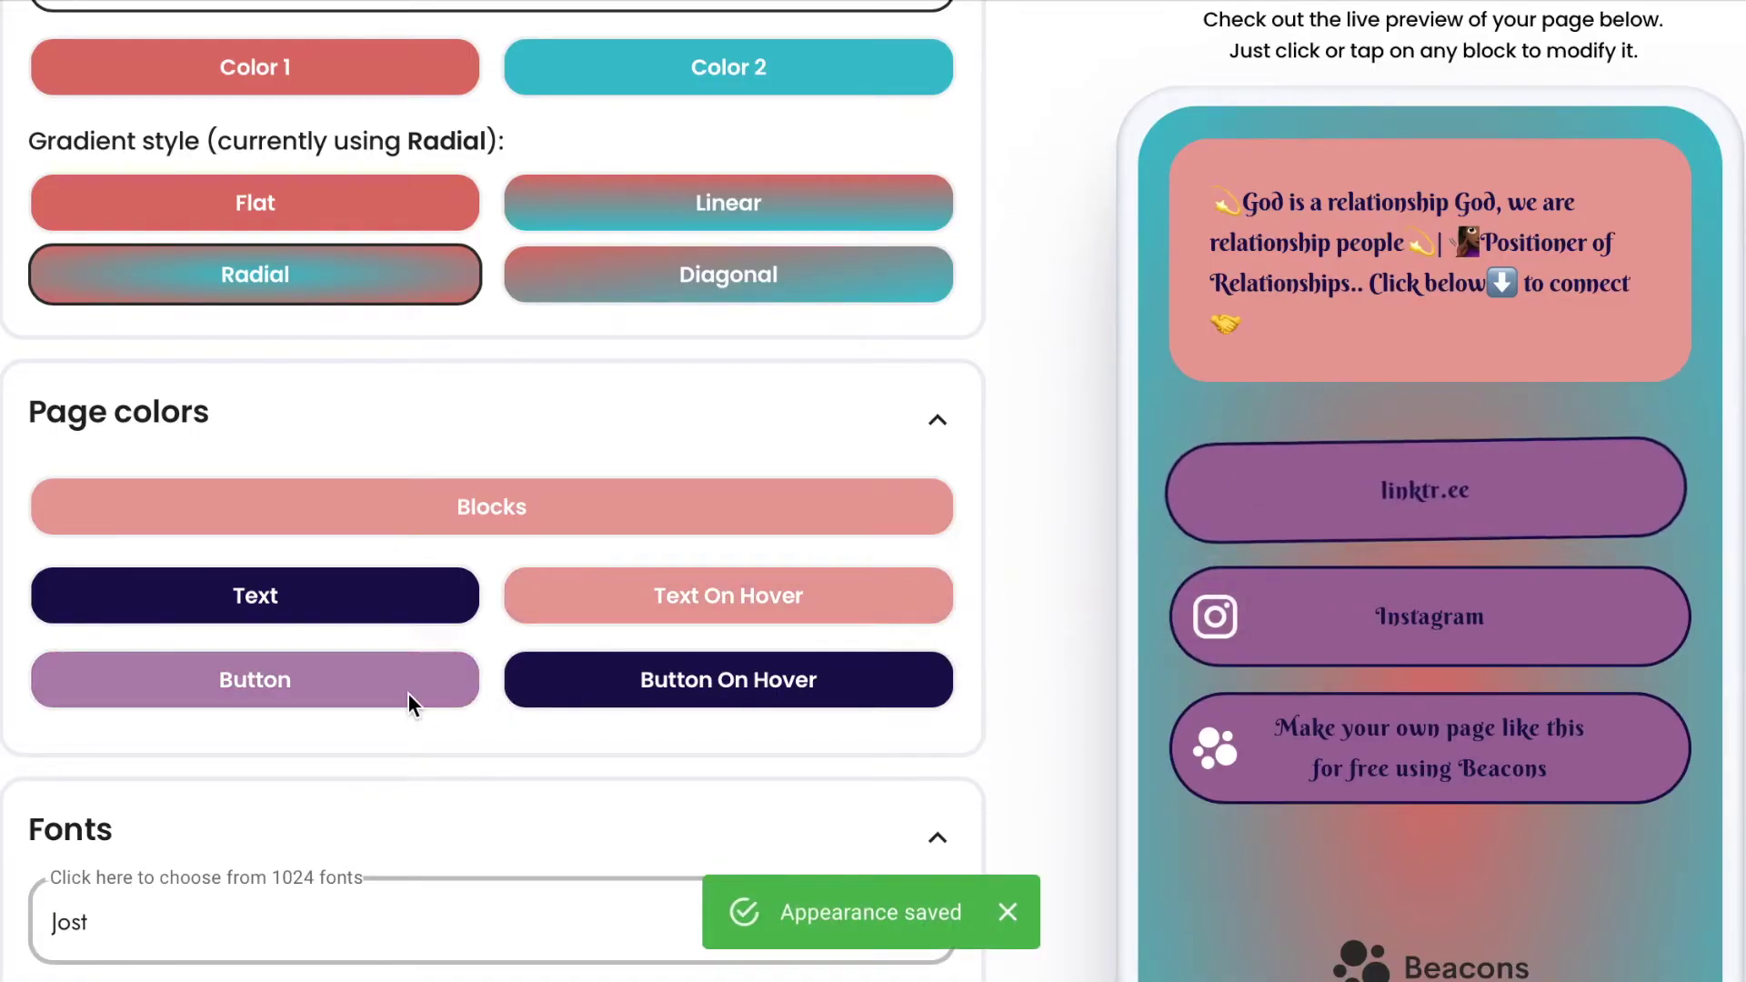
Make the link buttons pink #EDA59B and copy navy 0C0F3D from Trello's Brand Colors card.
{"action": "left_click", "coordinate": [477, 671]}
{"action": "double_click", "coordinate": [560, 728]}
{"action": "type", "text": "EDA59B"}
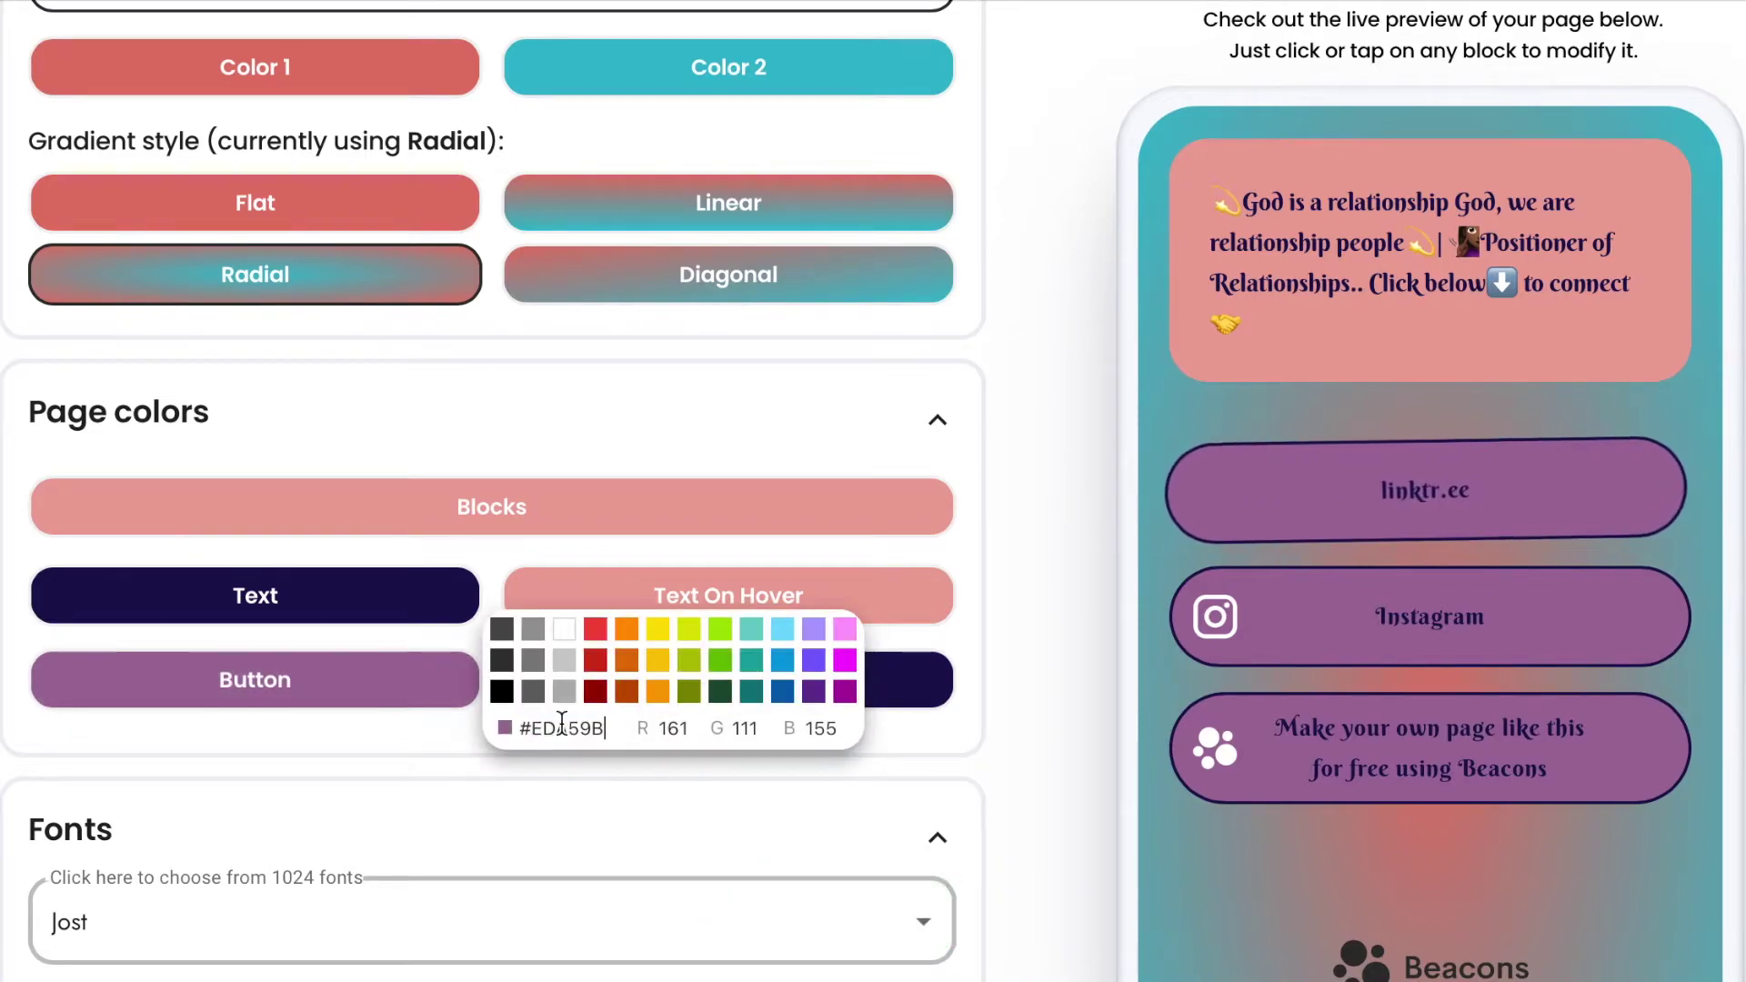
{"action": "left_click", "coordinate": [1075, 517]}
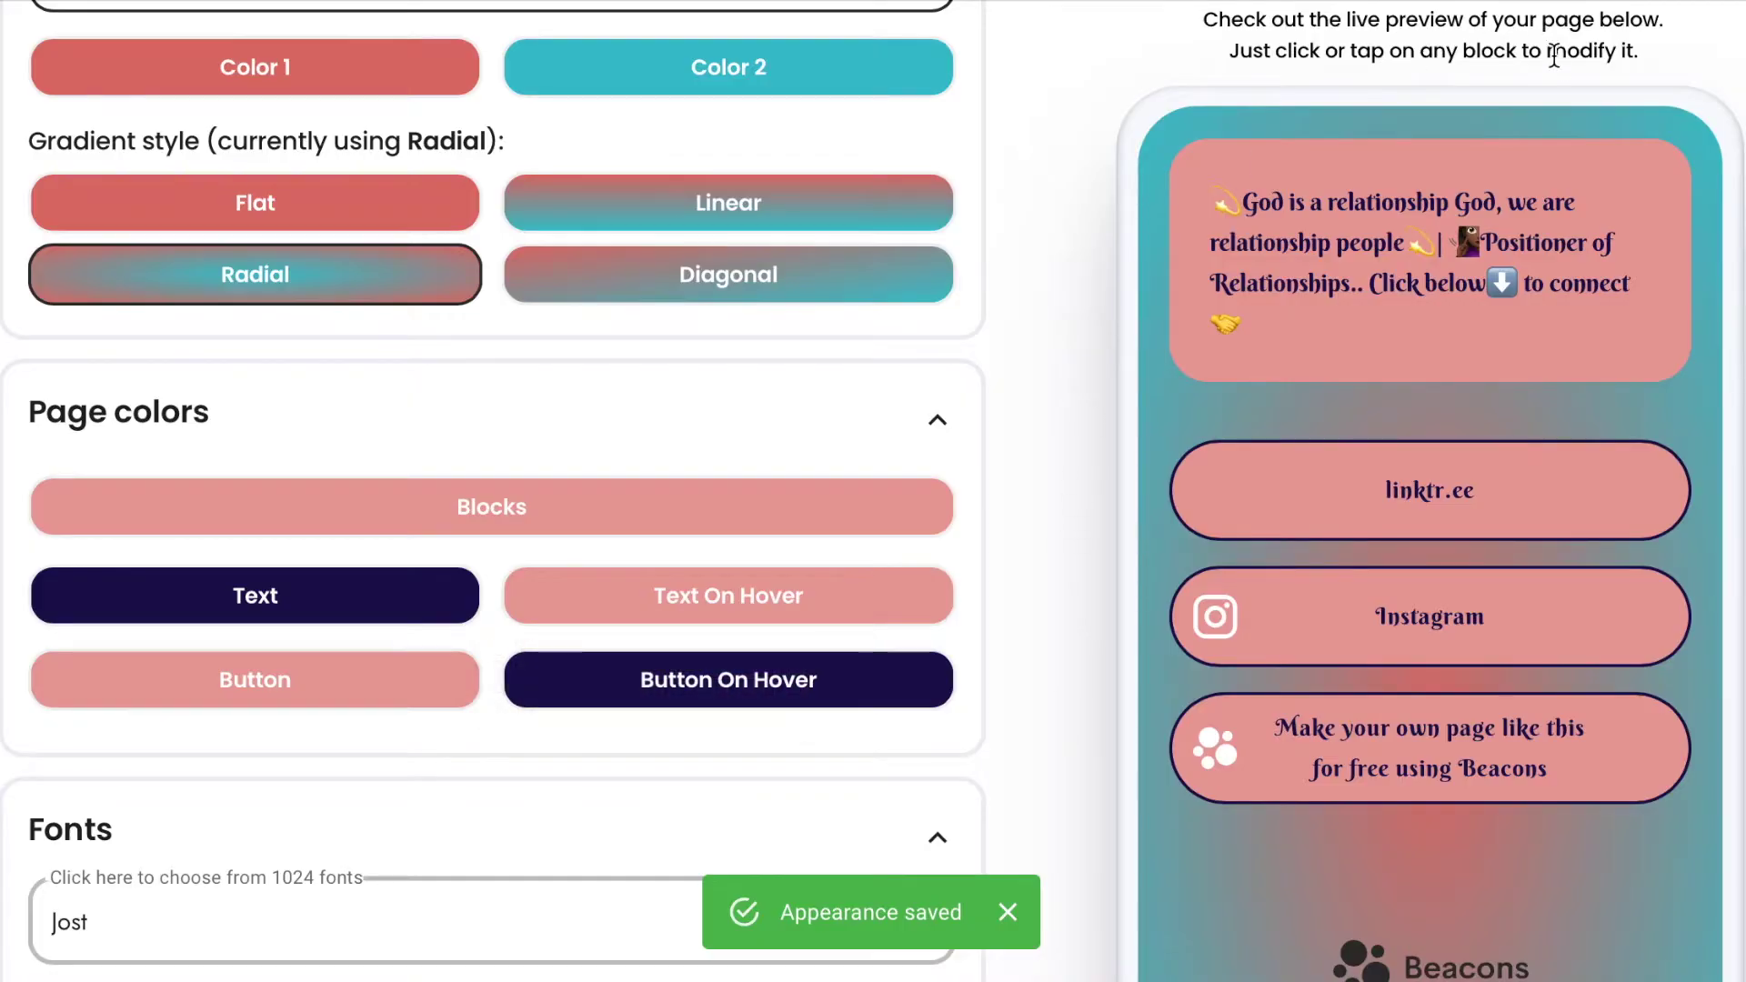
{"action": "left_click", "coordinate": [1305, 3]}
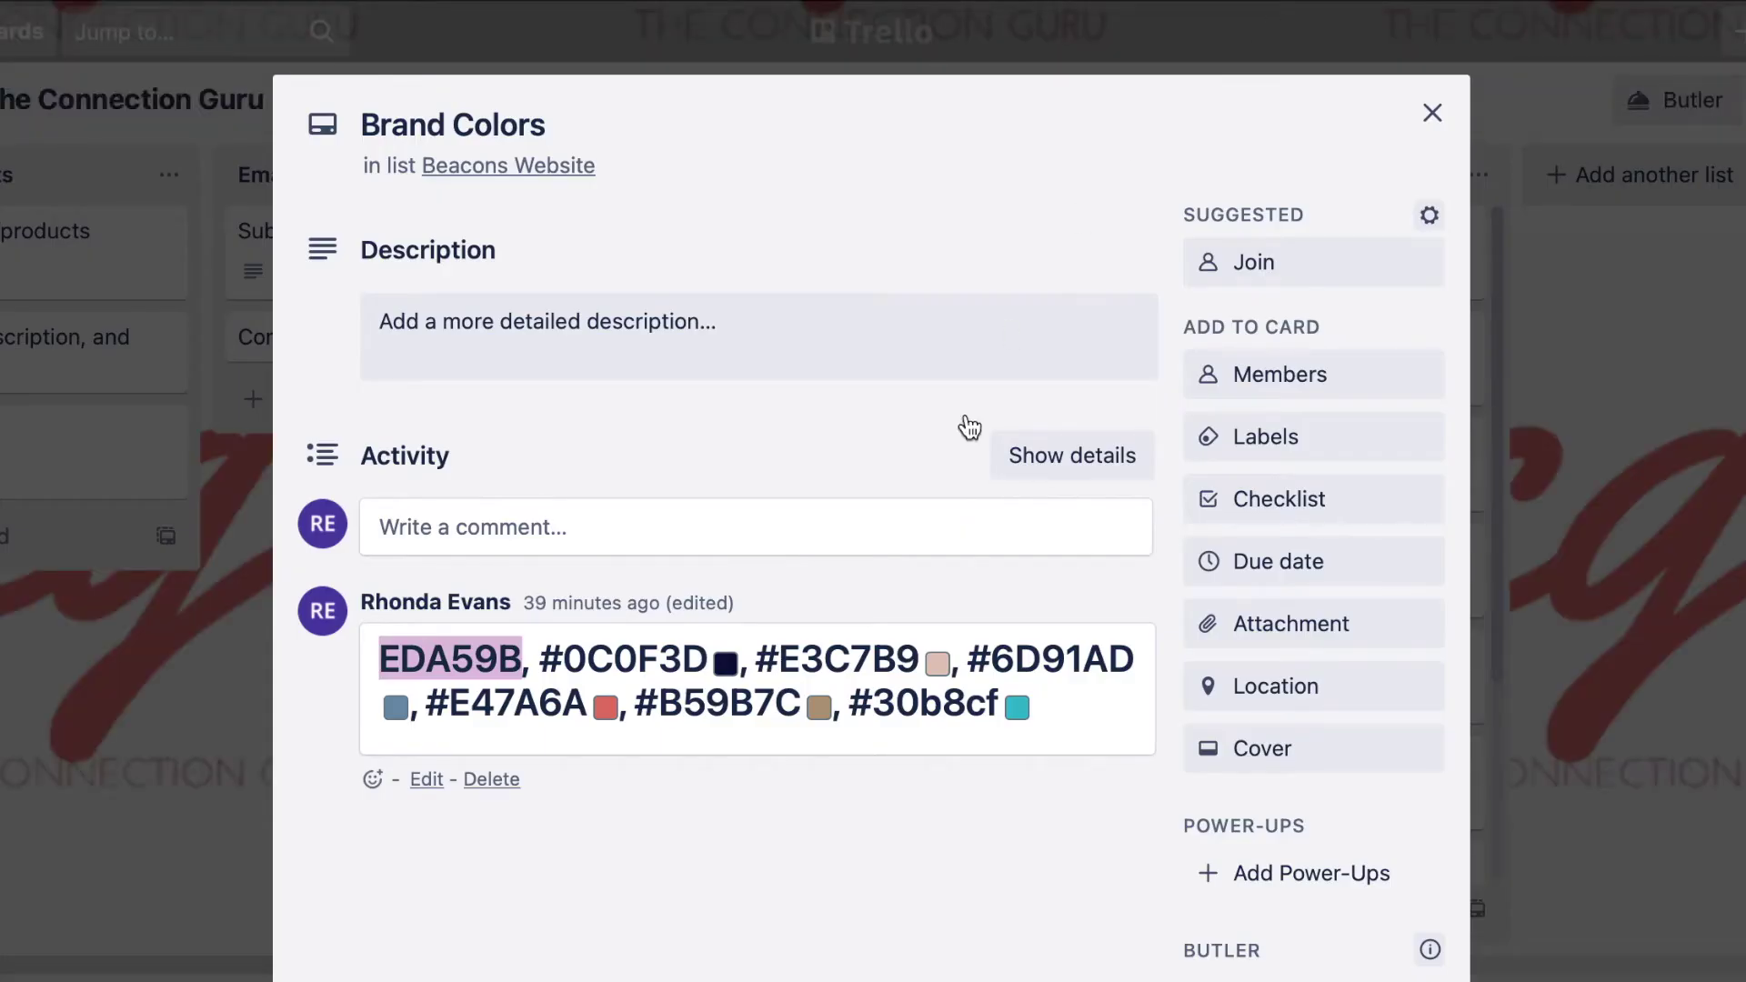
{"action": "double_click", "coordinate": [667, 657]}
{"action": "key", "text": "ctrl+c"}
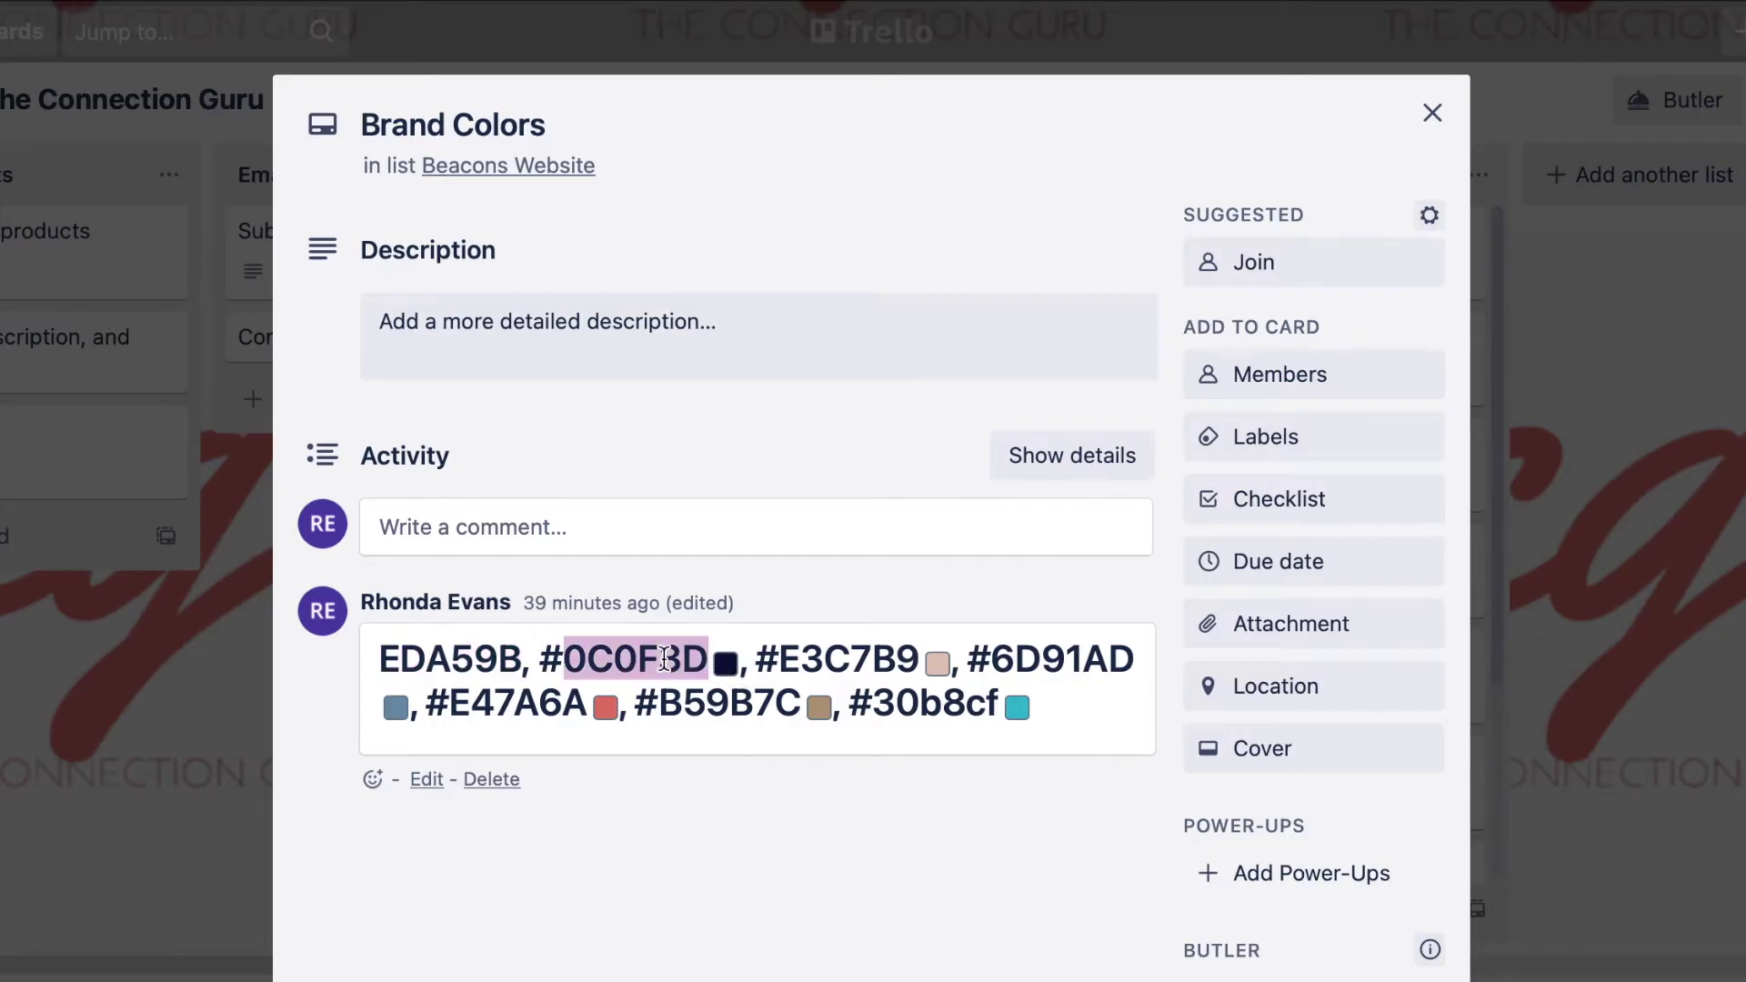
Paste navy #0C0F3D into both the Text and Button On Hover colour fields.
{"action": "key", "text": "ctrl+Tab"}
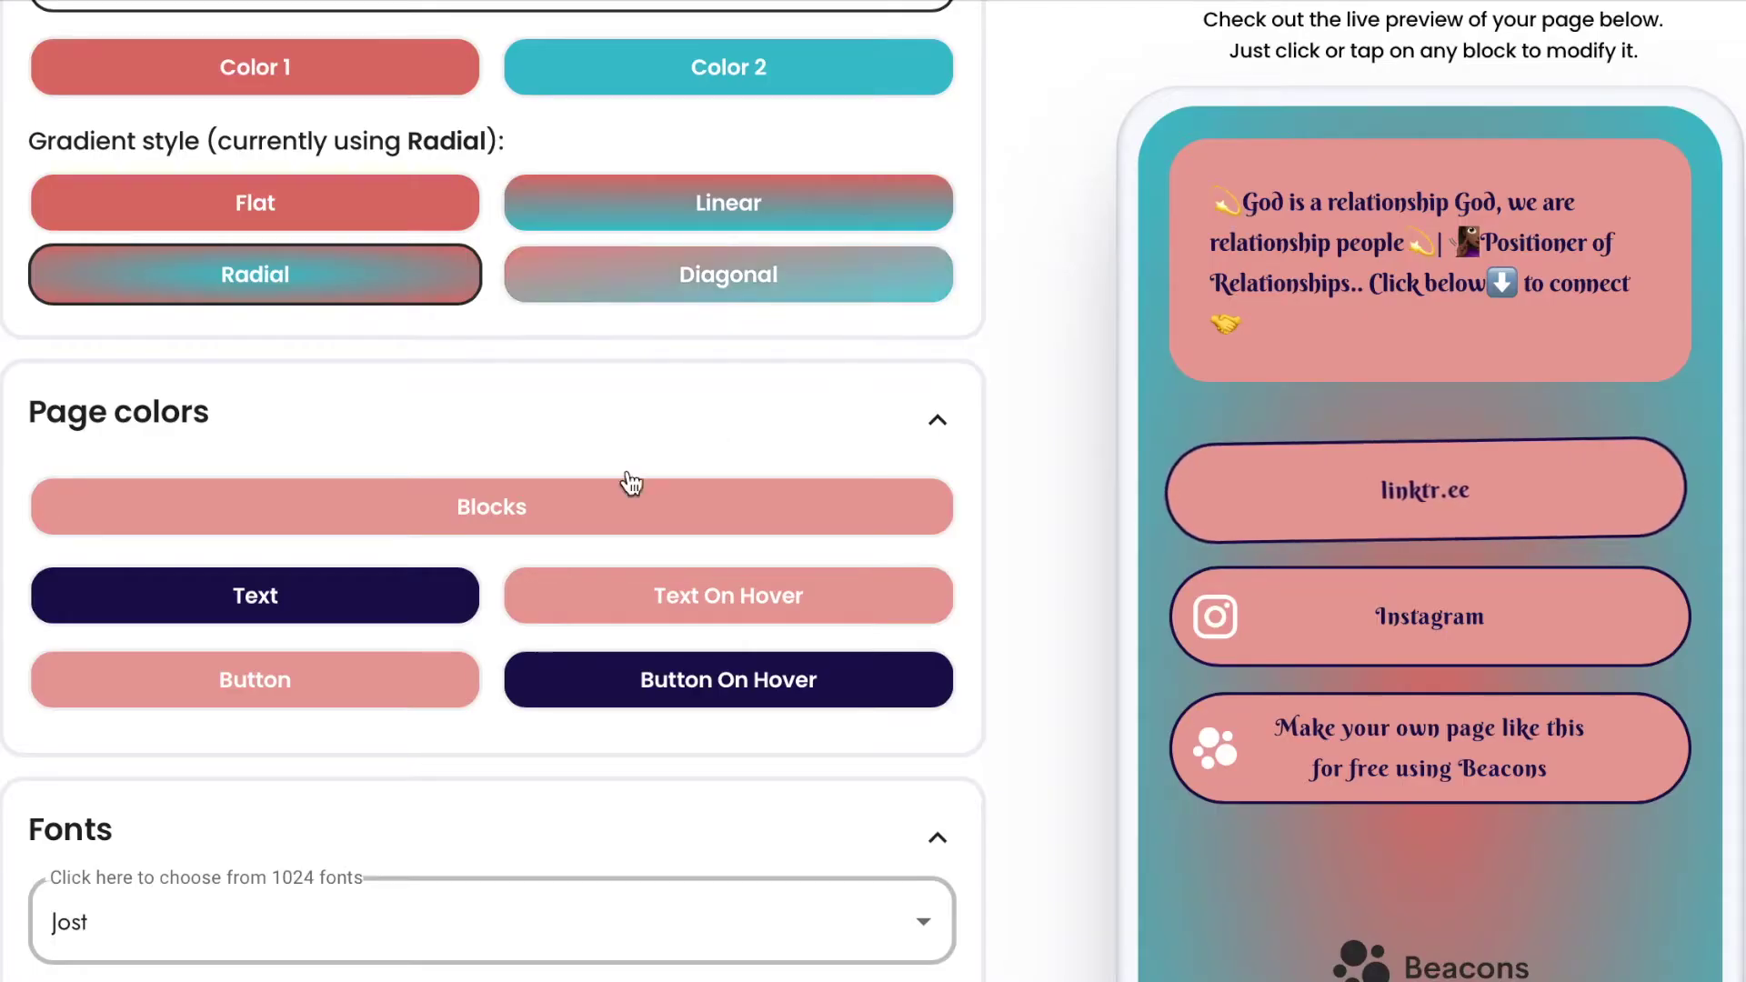
{"action": "left_click", "coordinate": [382, 602]}
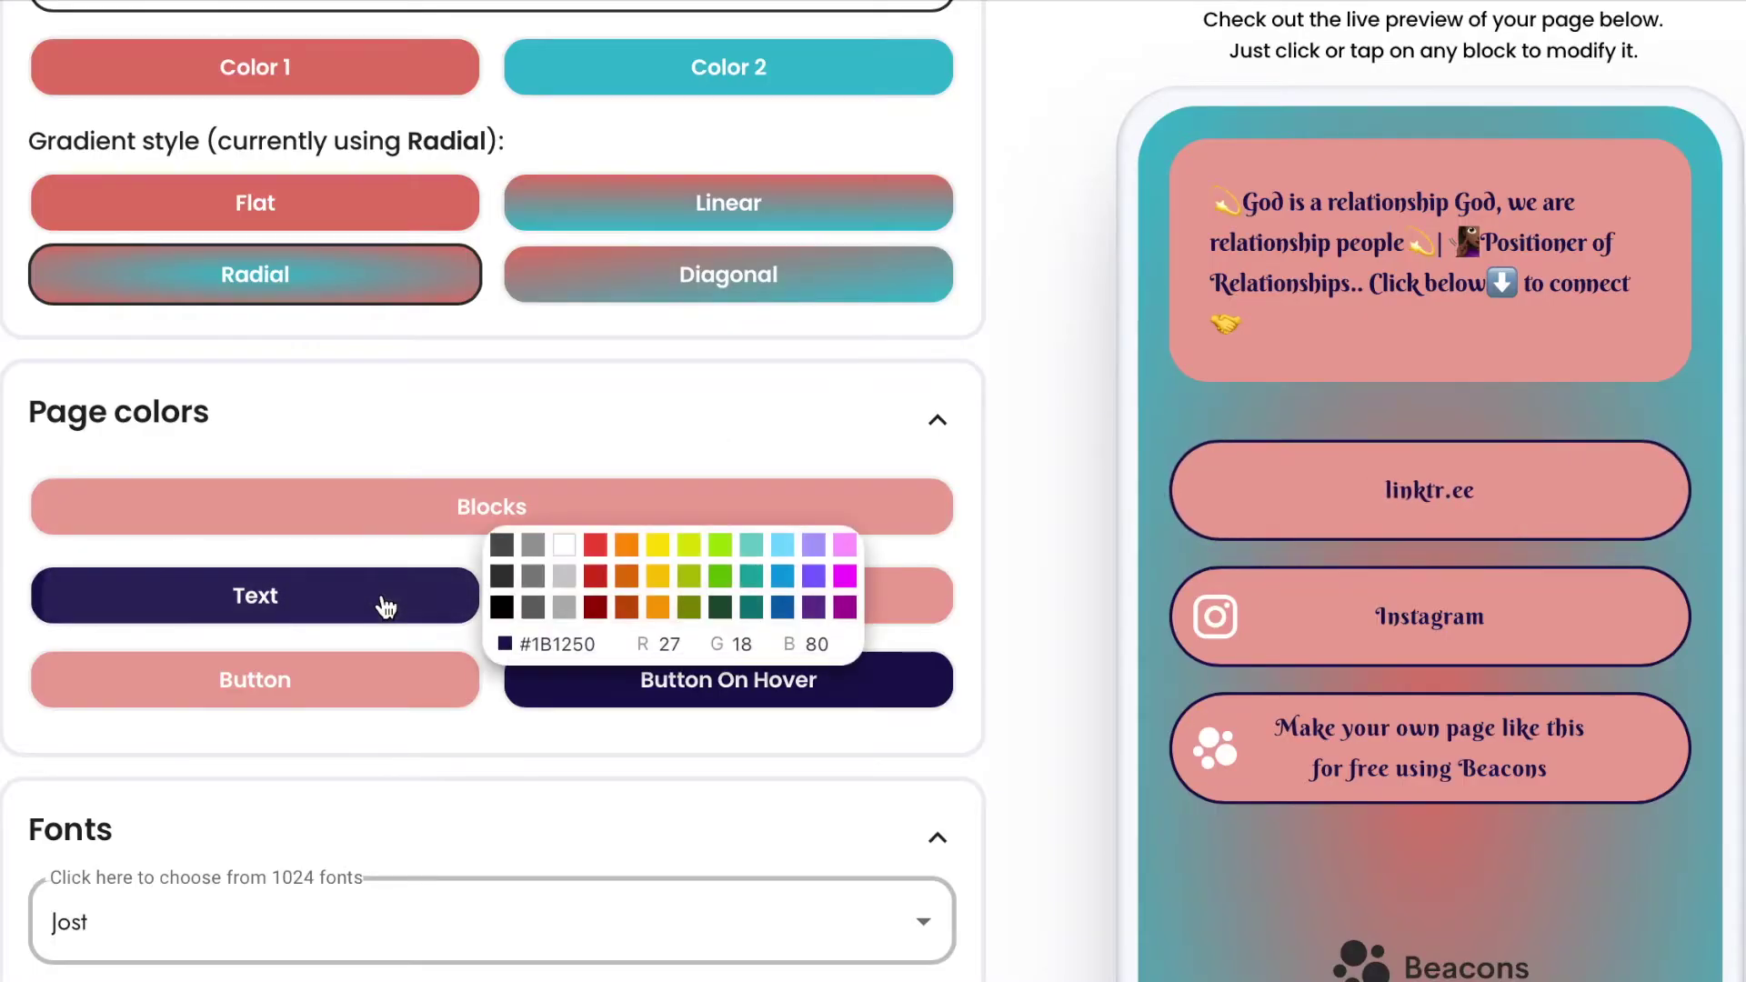
{"action": "double_click", "coordinate": [589, 642]}
{"action": "key", "text": "ctrl+v"}
{"action": "left_click", "coordinate": [1005, 638]}
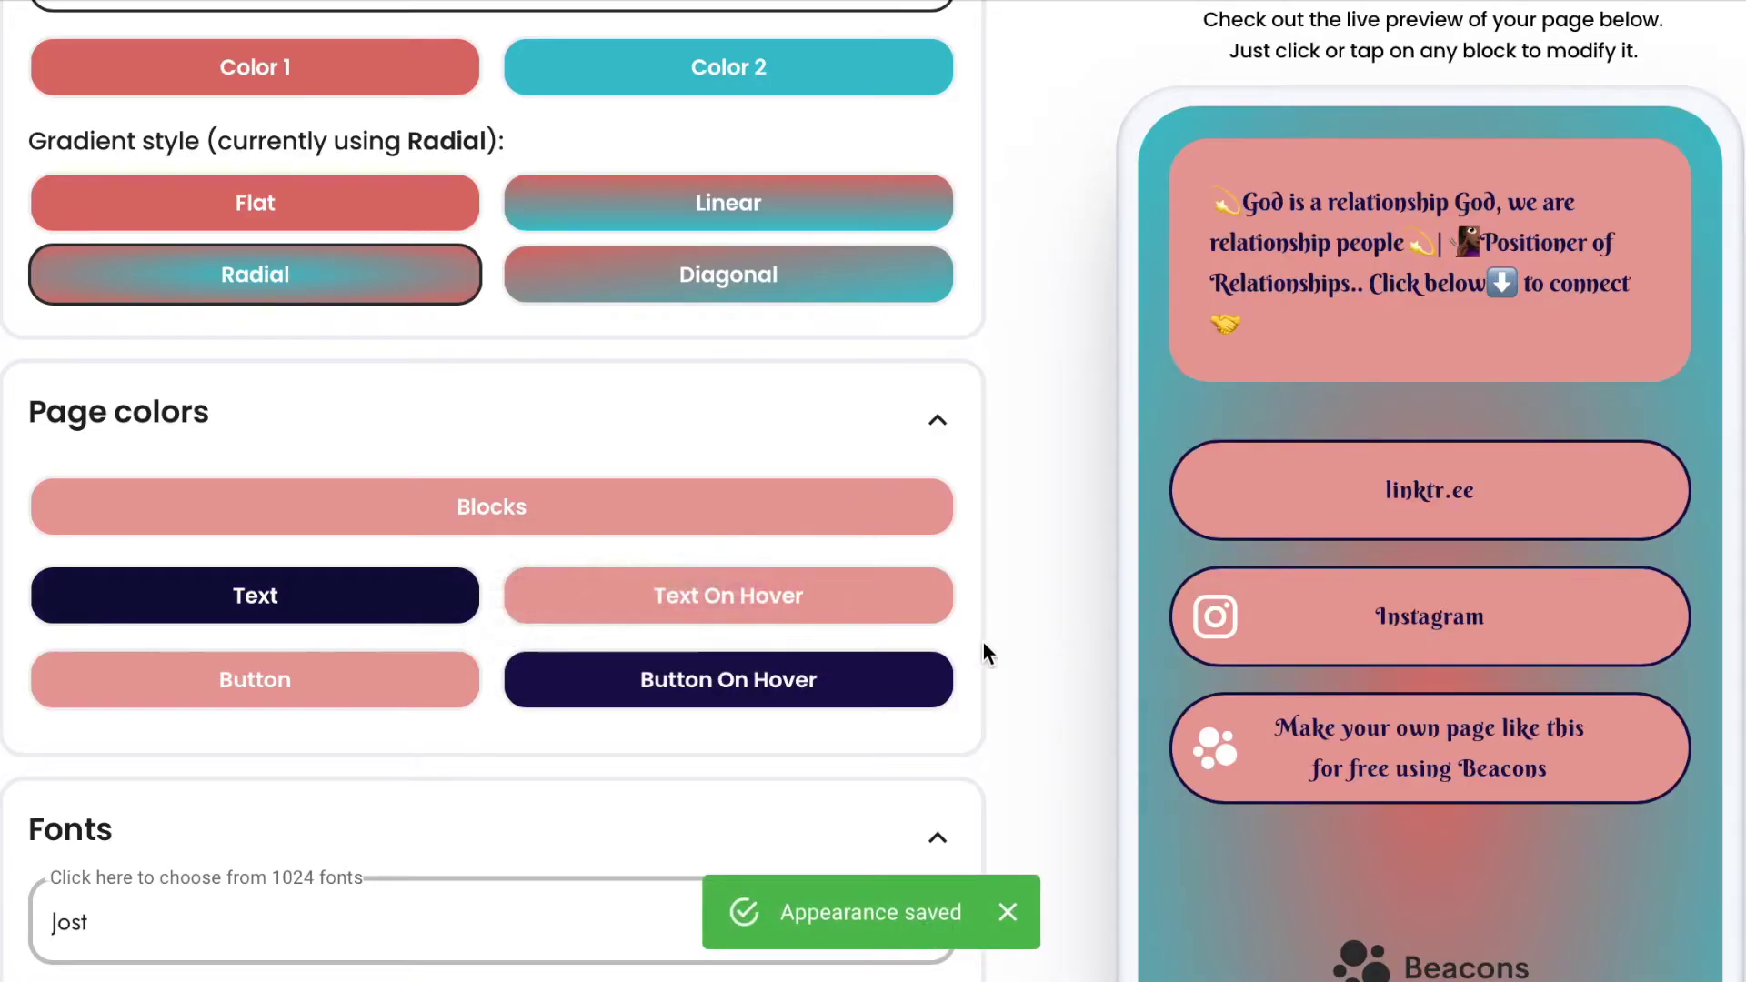
{"action": "left_click", "coordinate": [899, 673]}
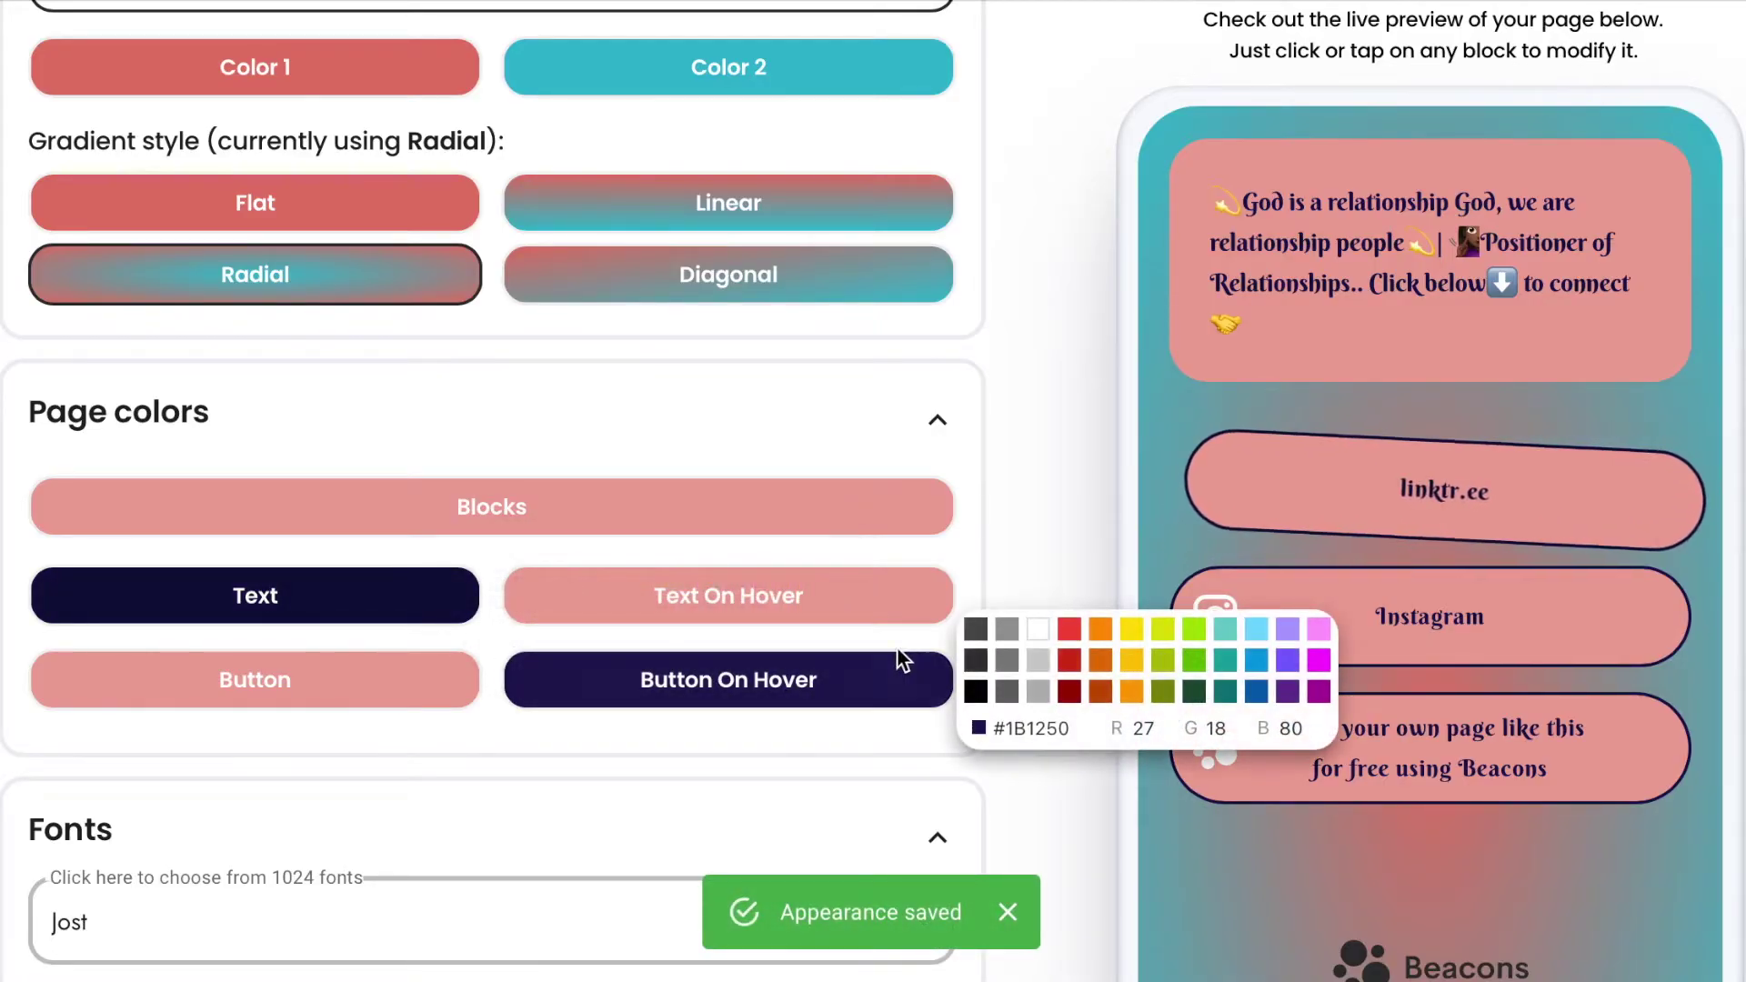
{"action": "double_click", "coordinate": [1044, 728]}
{"action": "key", "text": "ctrl+v"}
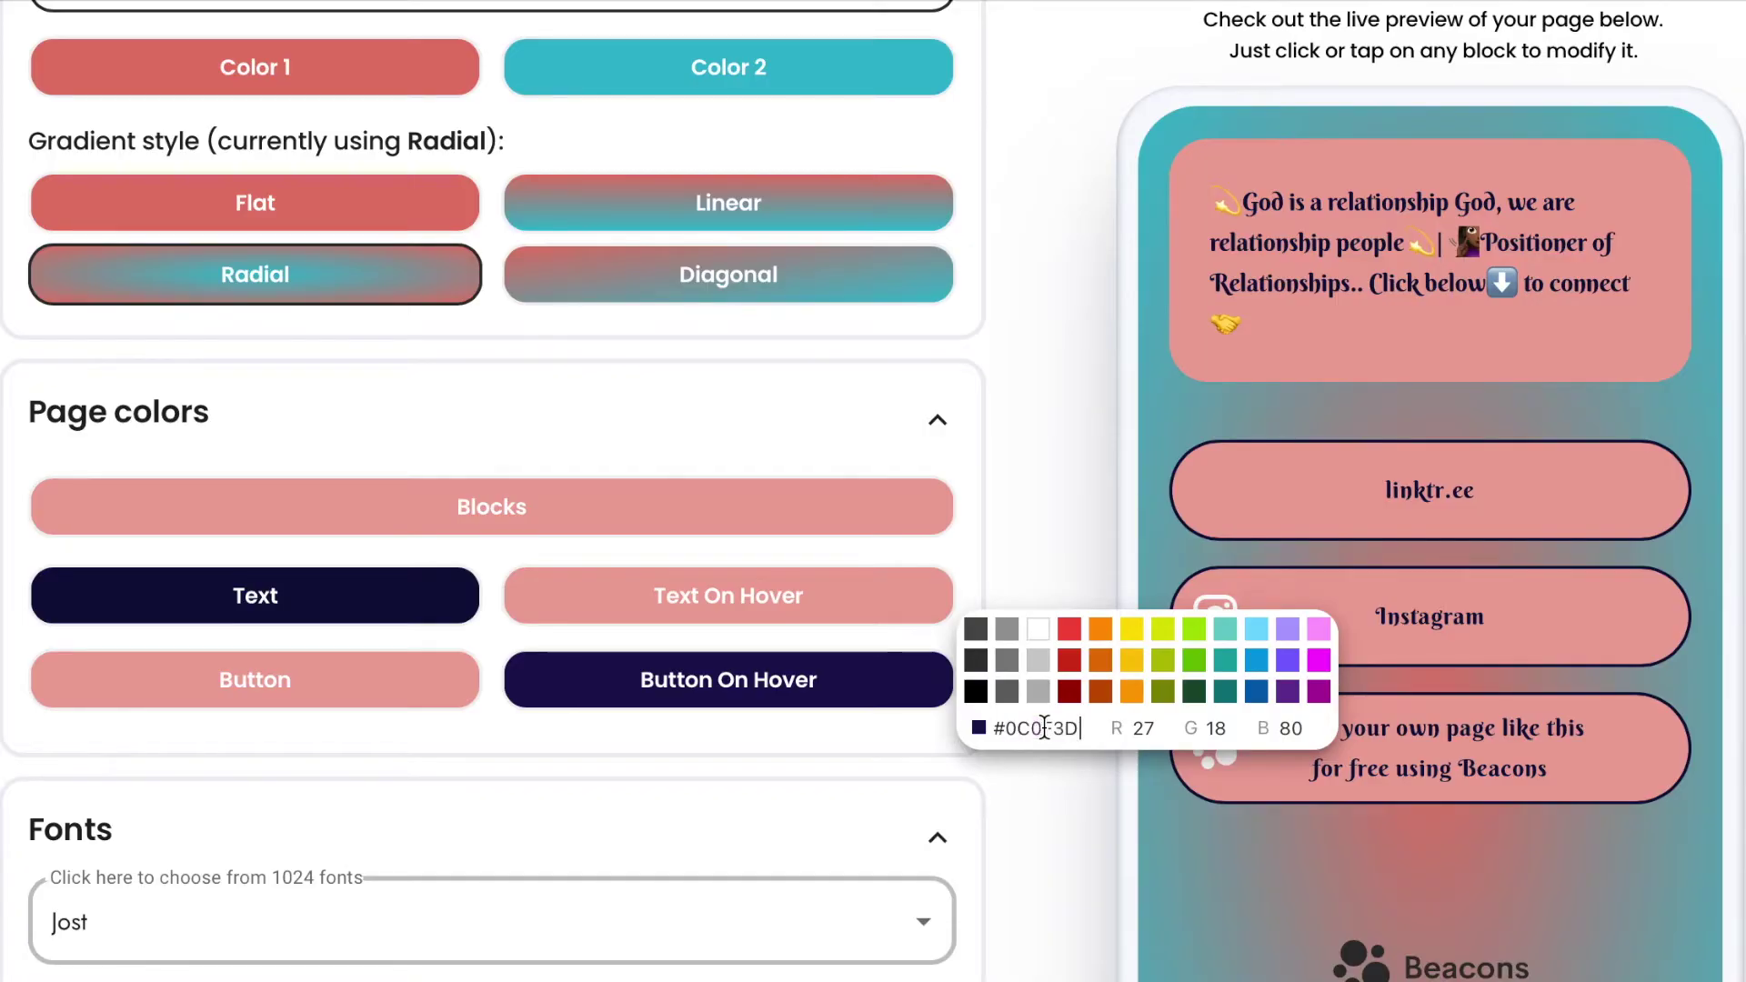
{"action": "left_click", "coordinate": [1109, 519]}
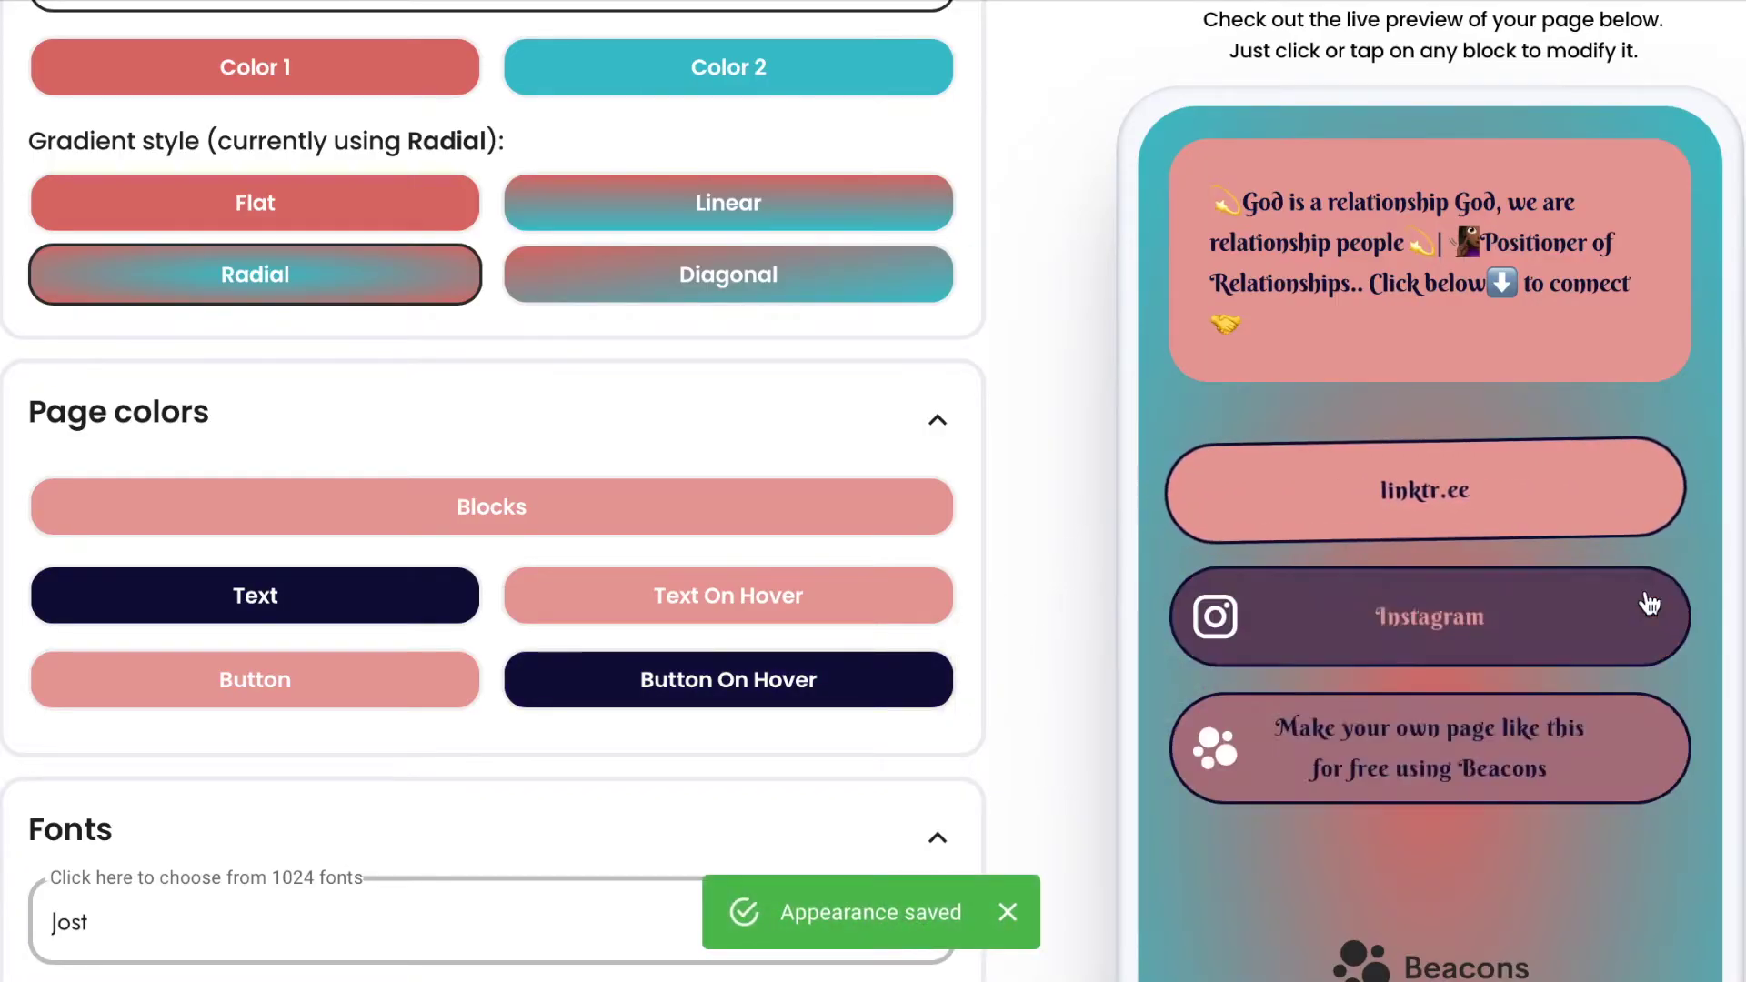
Glance at the links block, then return to Appearance and bring Page style and Background into view.
{"action": "scroll", "coordinate": [1666, 849], "scroll_direction": "down", "scroll_amount": 3}
{"action": "scroll", "coordinate": [1667, 851], "scroll_direction": "down", "scroll_amount": 2}
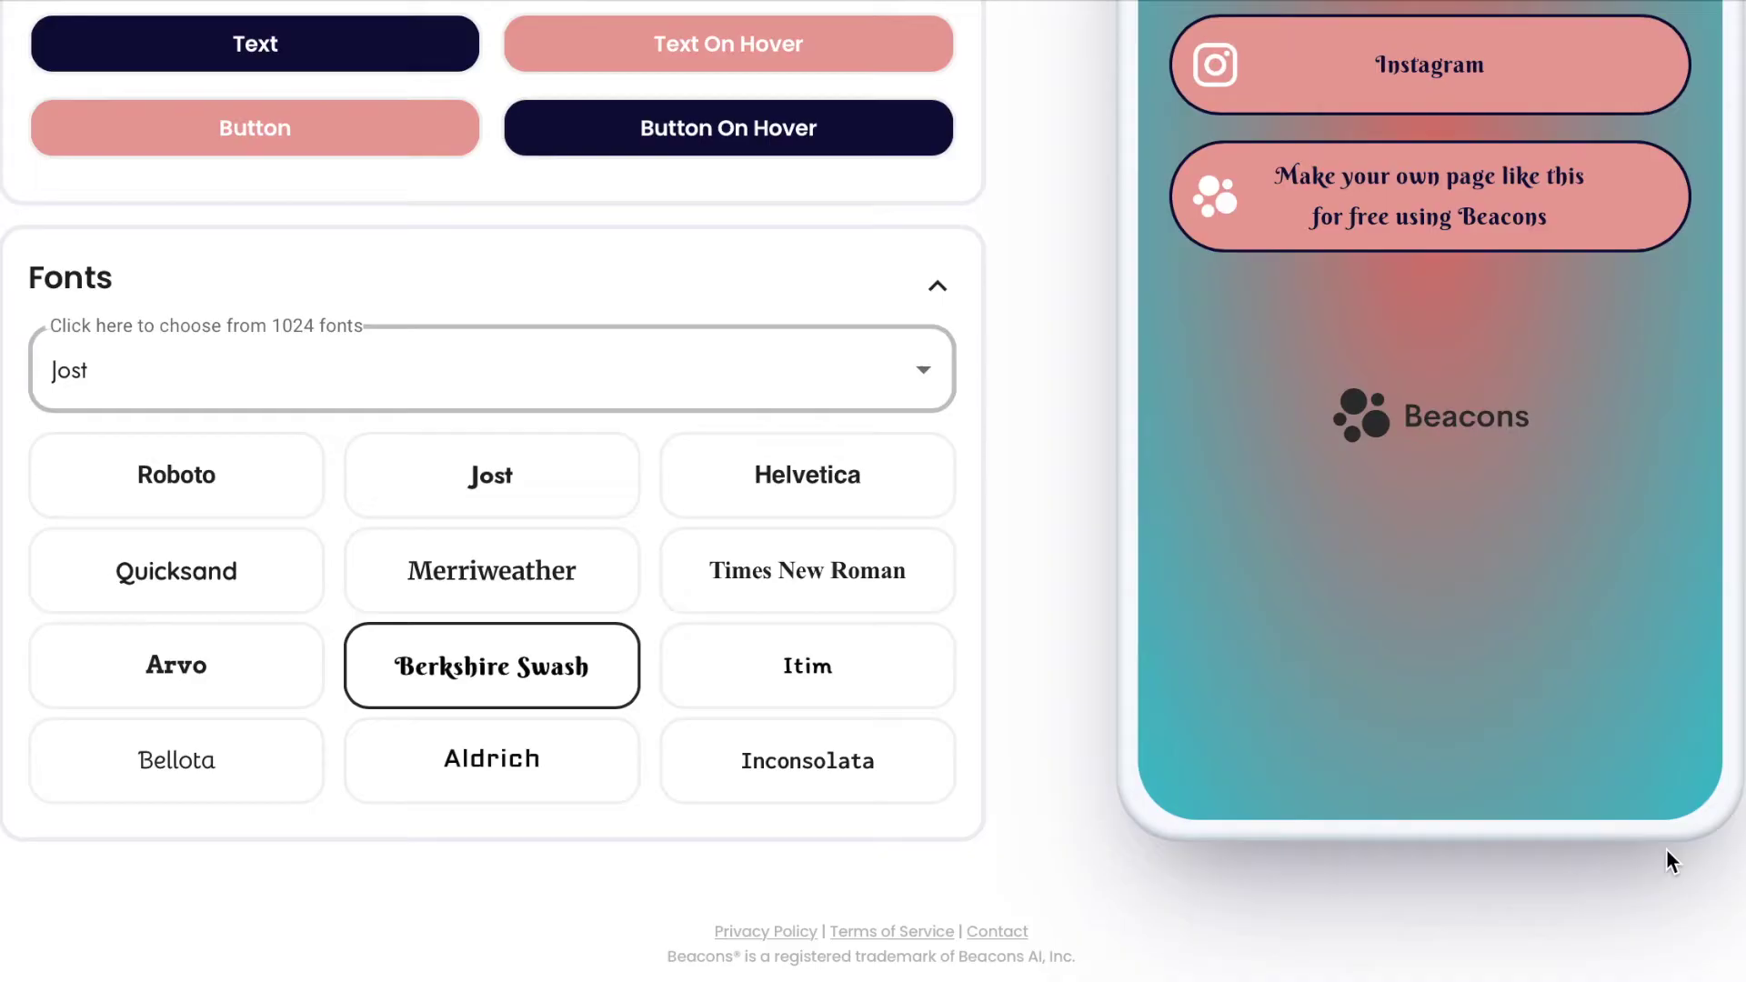
{"action": "scroll", "coordinate": [1564, 570], "scroll_direction": "up", "scroll_amount": 7}
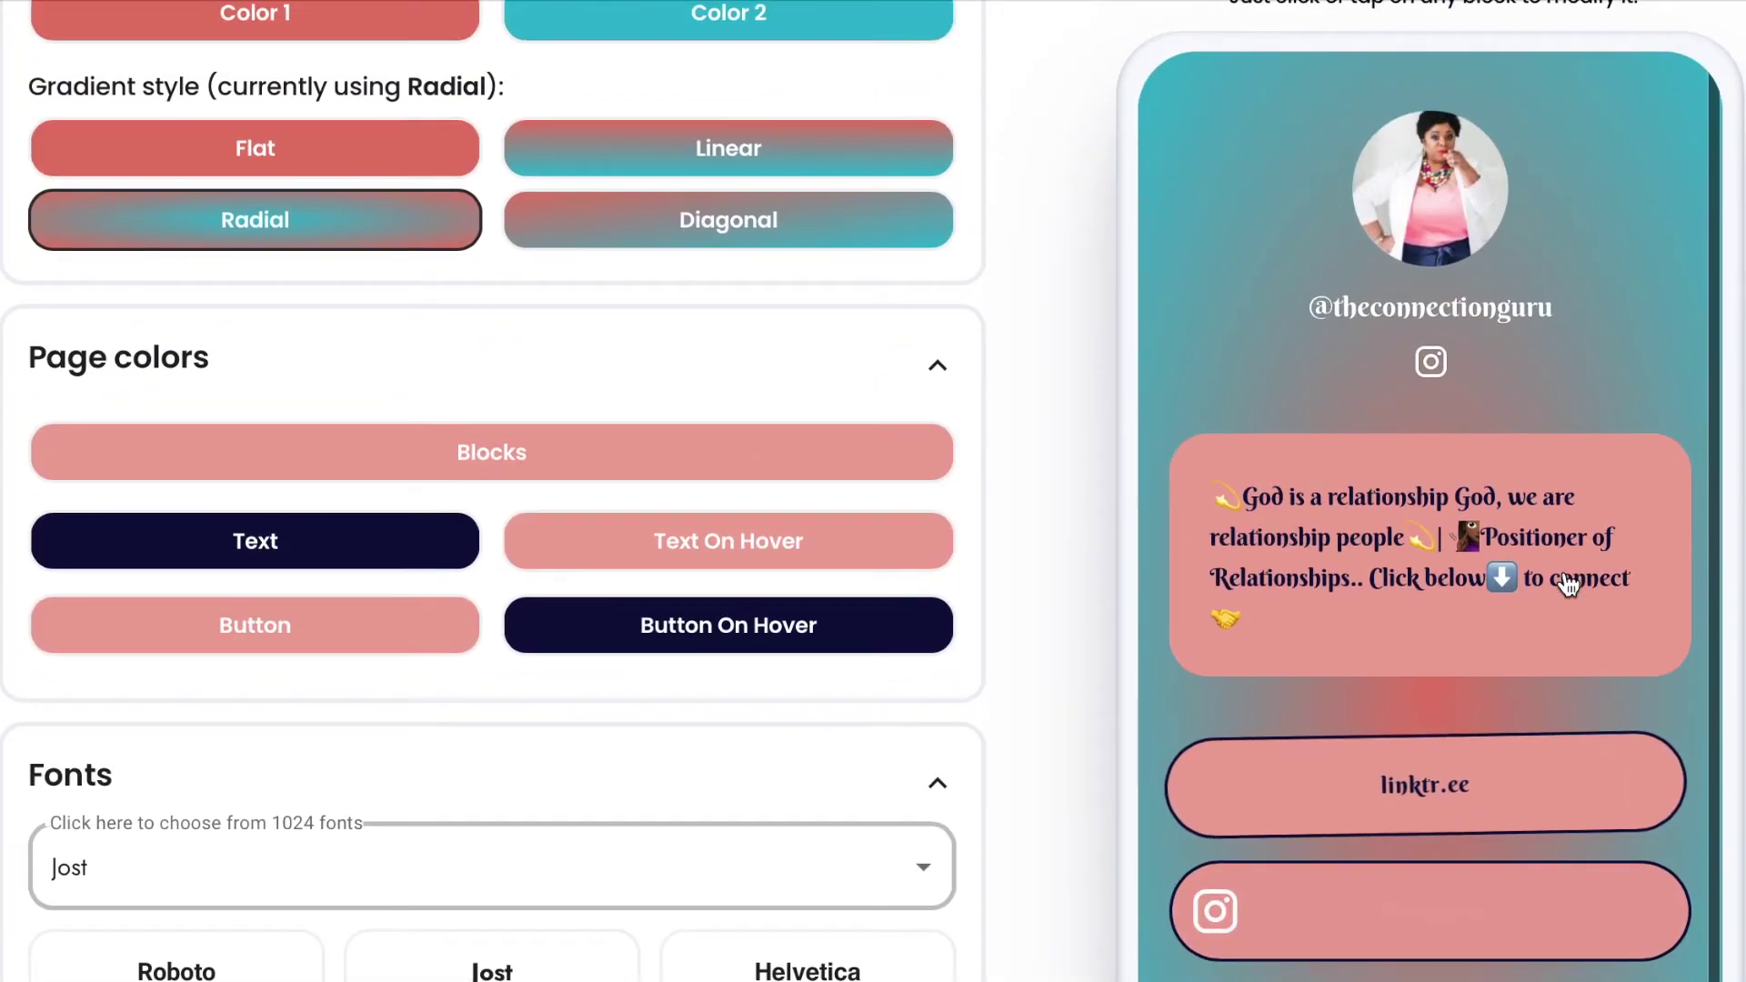
{"action": "scroll", "coordinate": [1568, 578], "scroll_direction": "down", "scroll_amount": 2}
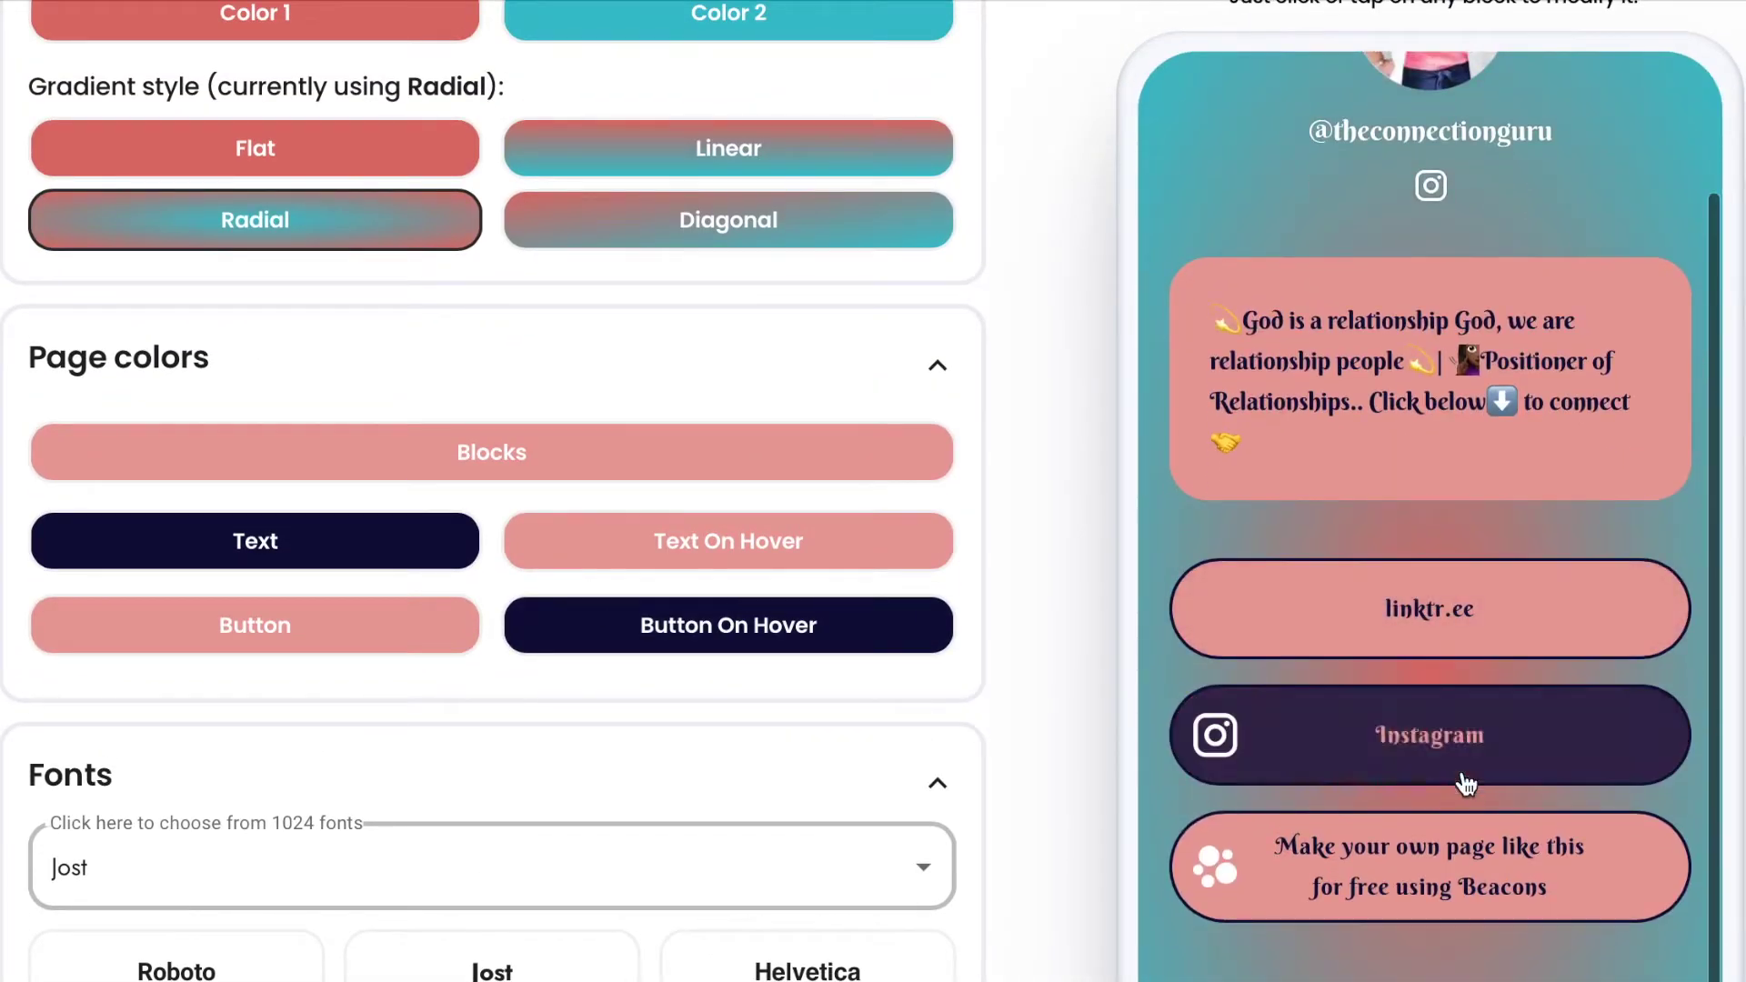
{"action": "left_click", "coordinate": [1426, 639]}
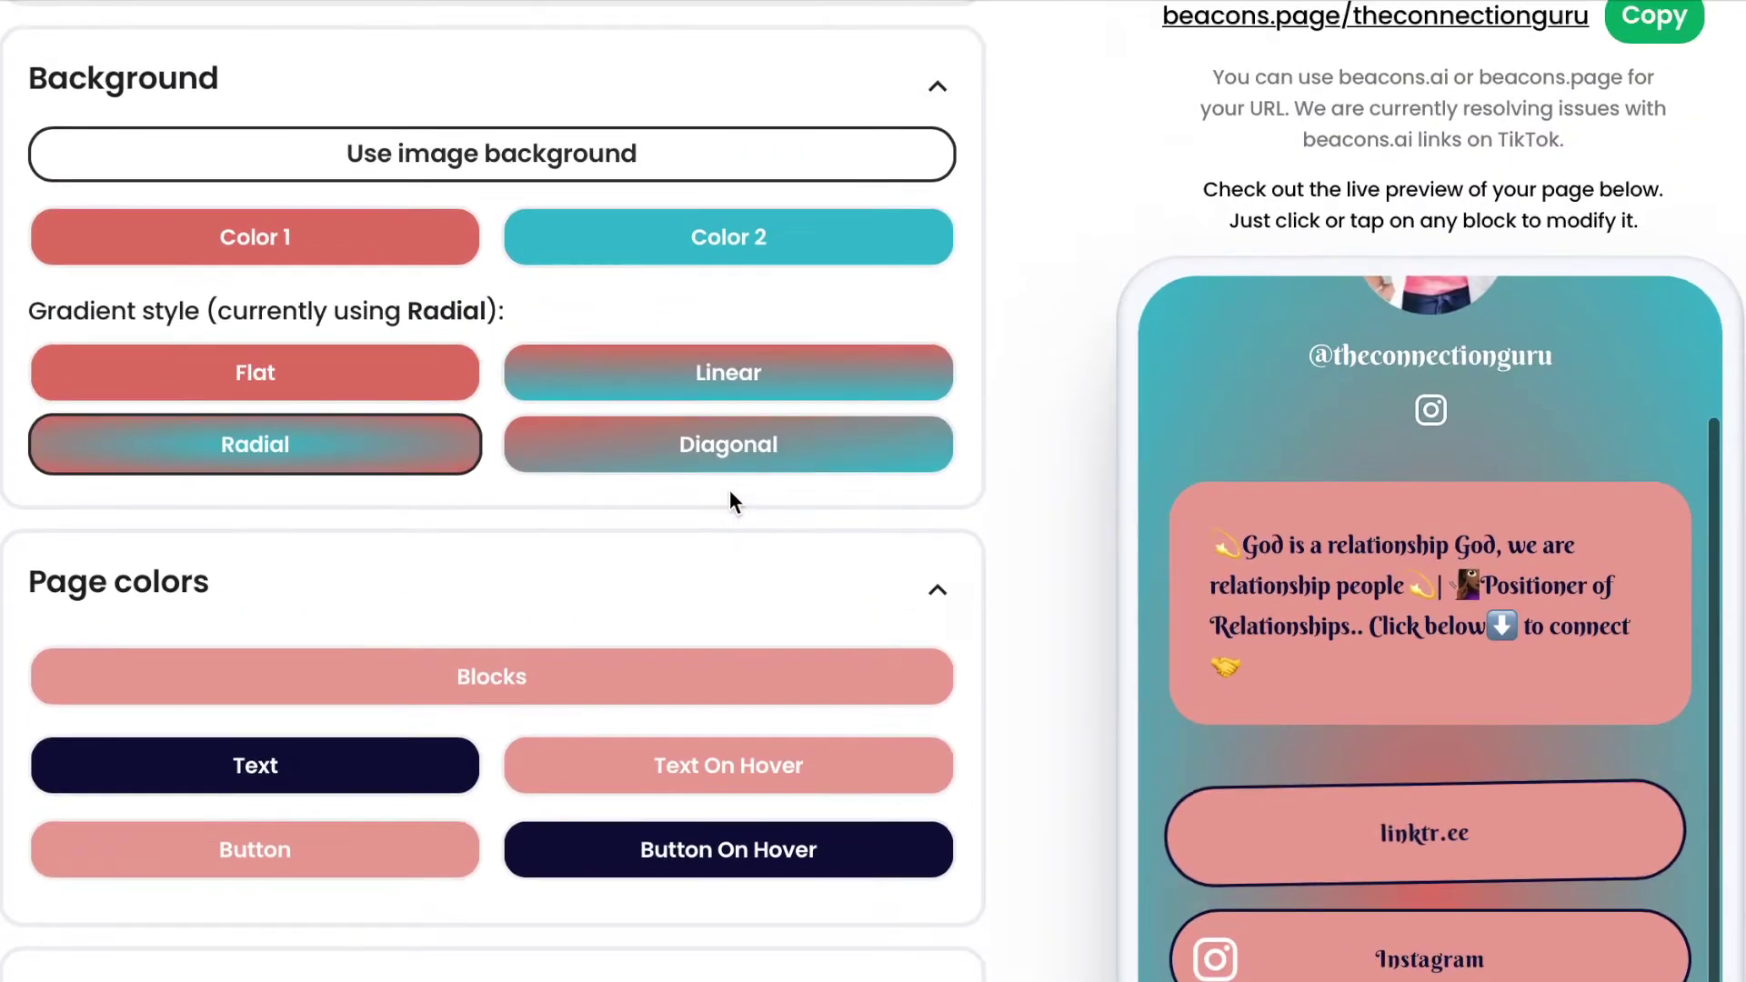
{"action": "scroll", "coordinate": [627, 591], "scroll_direction": "down", "scroll_amount": 4}
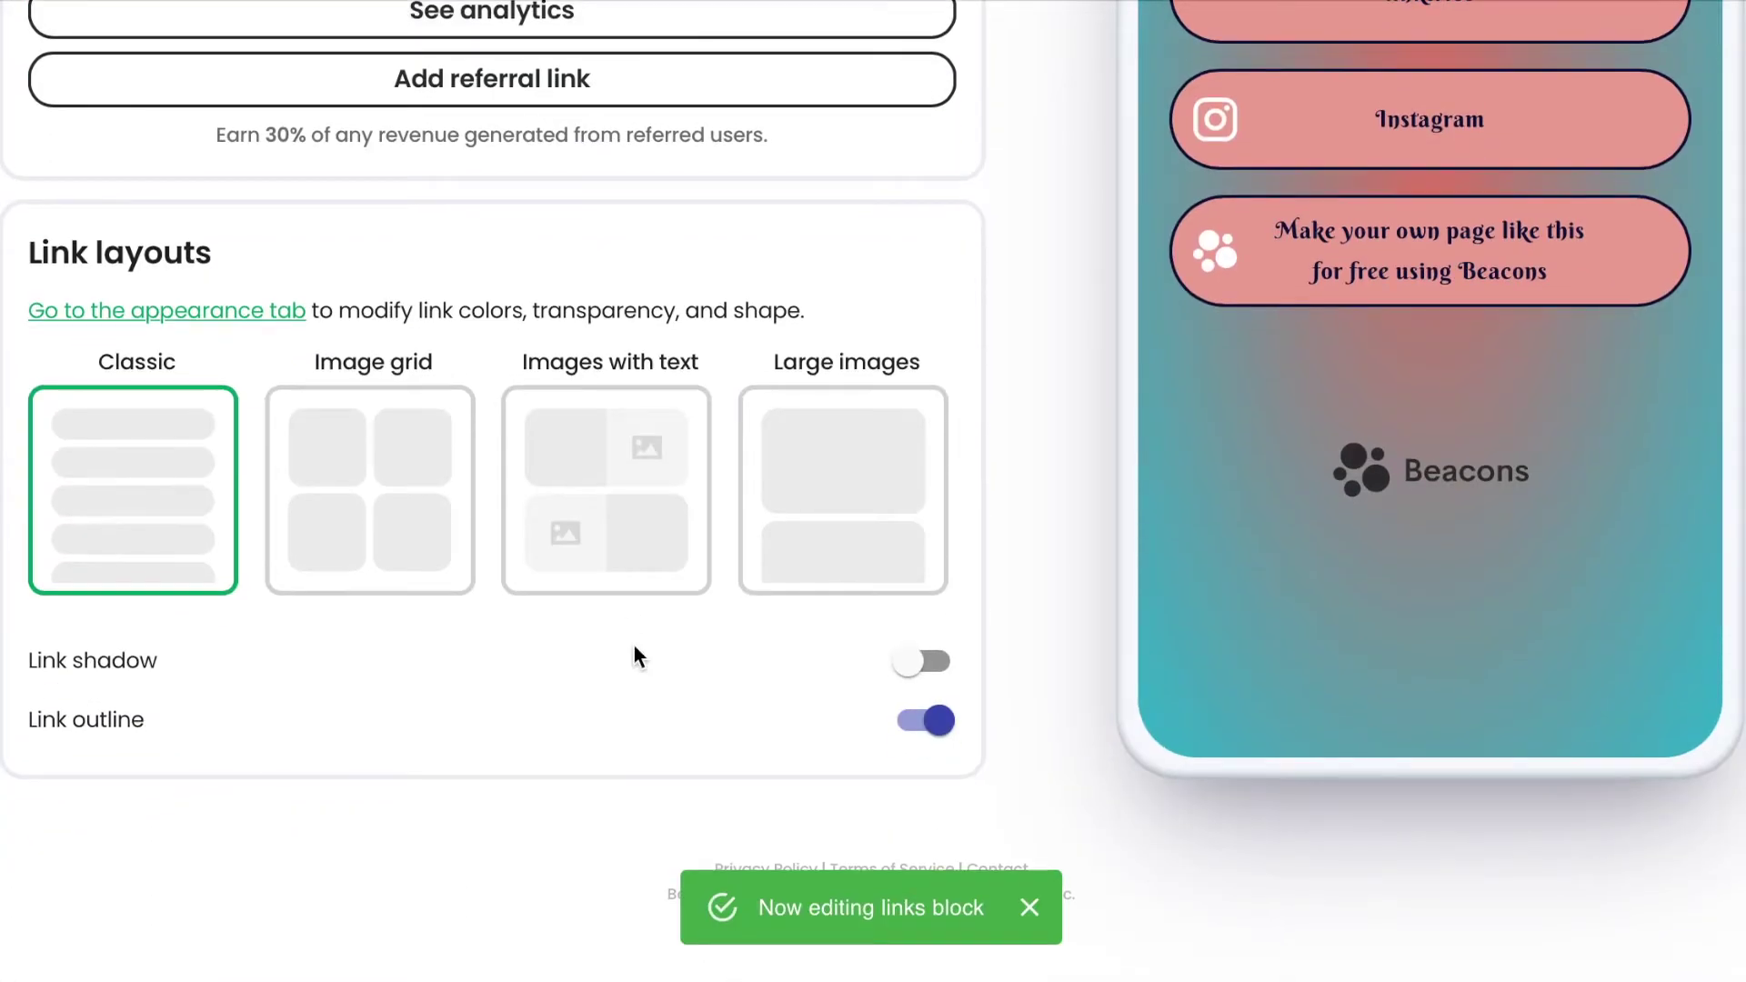
{"action": "scroll", "coordinate": [633, 642], "scroll_direction": "up", "scroll_amount": 9}
{"action": "scroll", "coordinate": [633, 642], "scroll_direction": "up", "scroll_amount": 3}
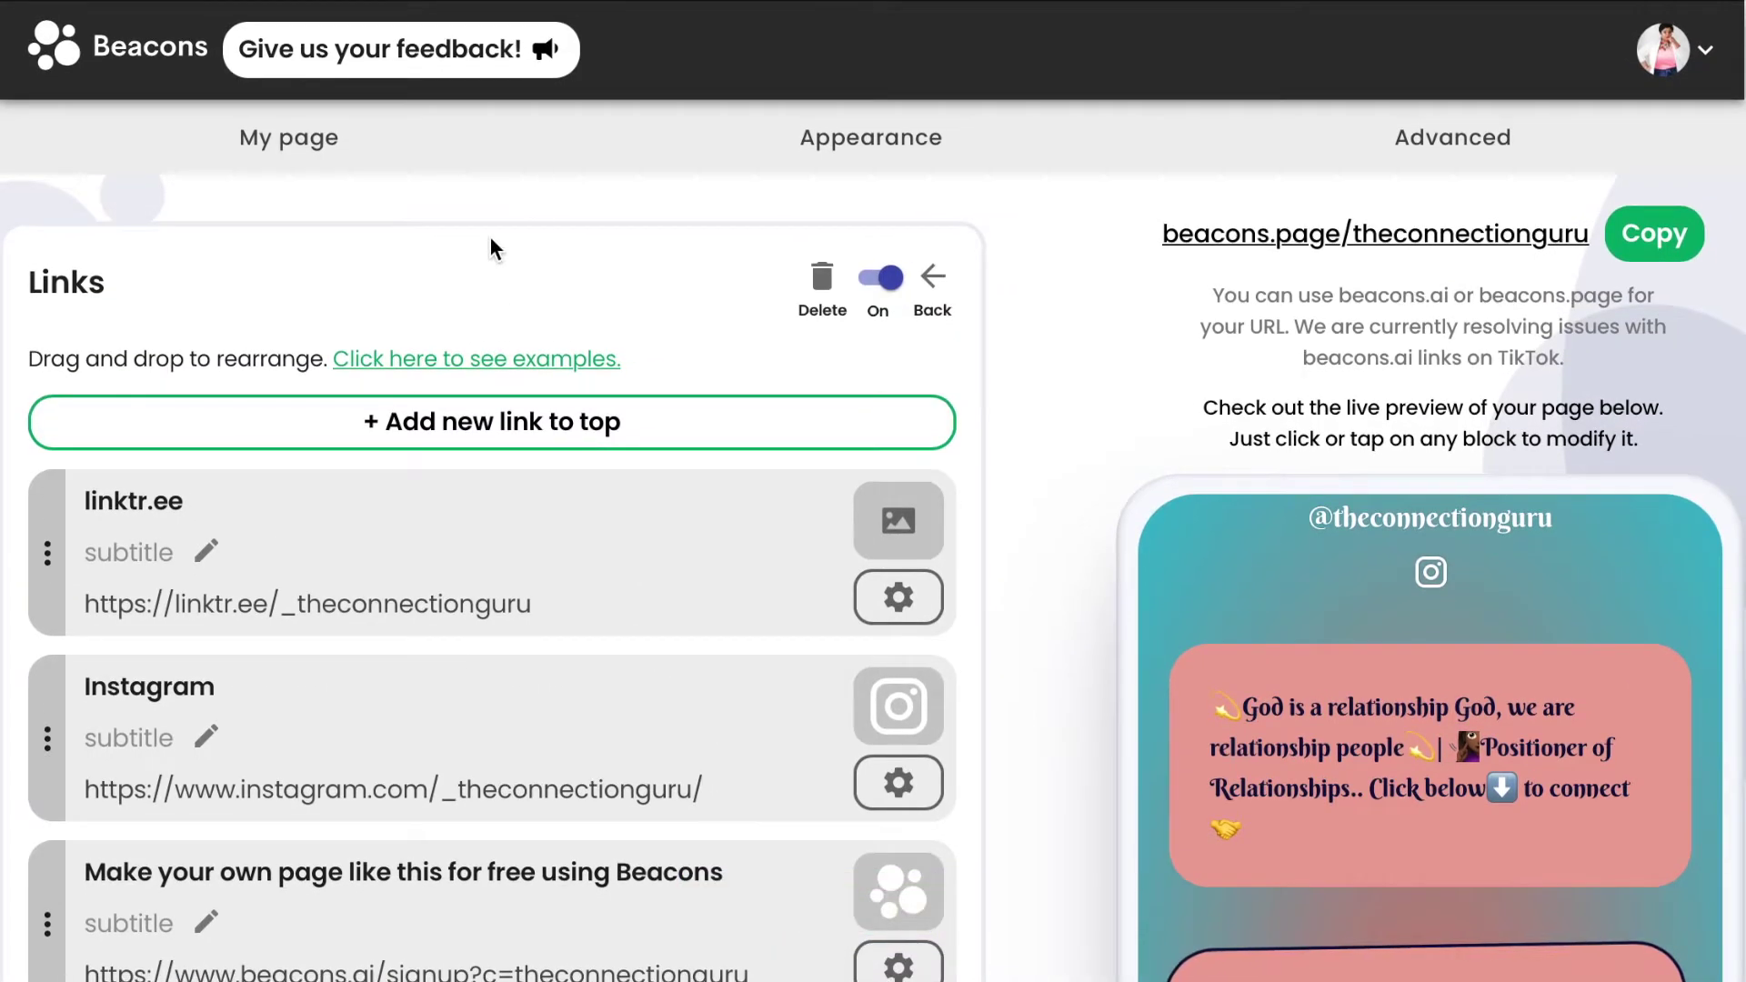
{"action": "left_click", "coordinate": [829, 141]}
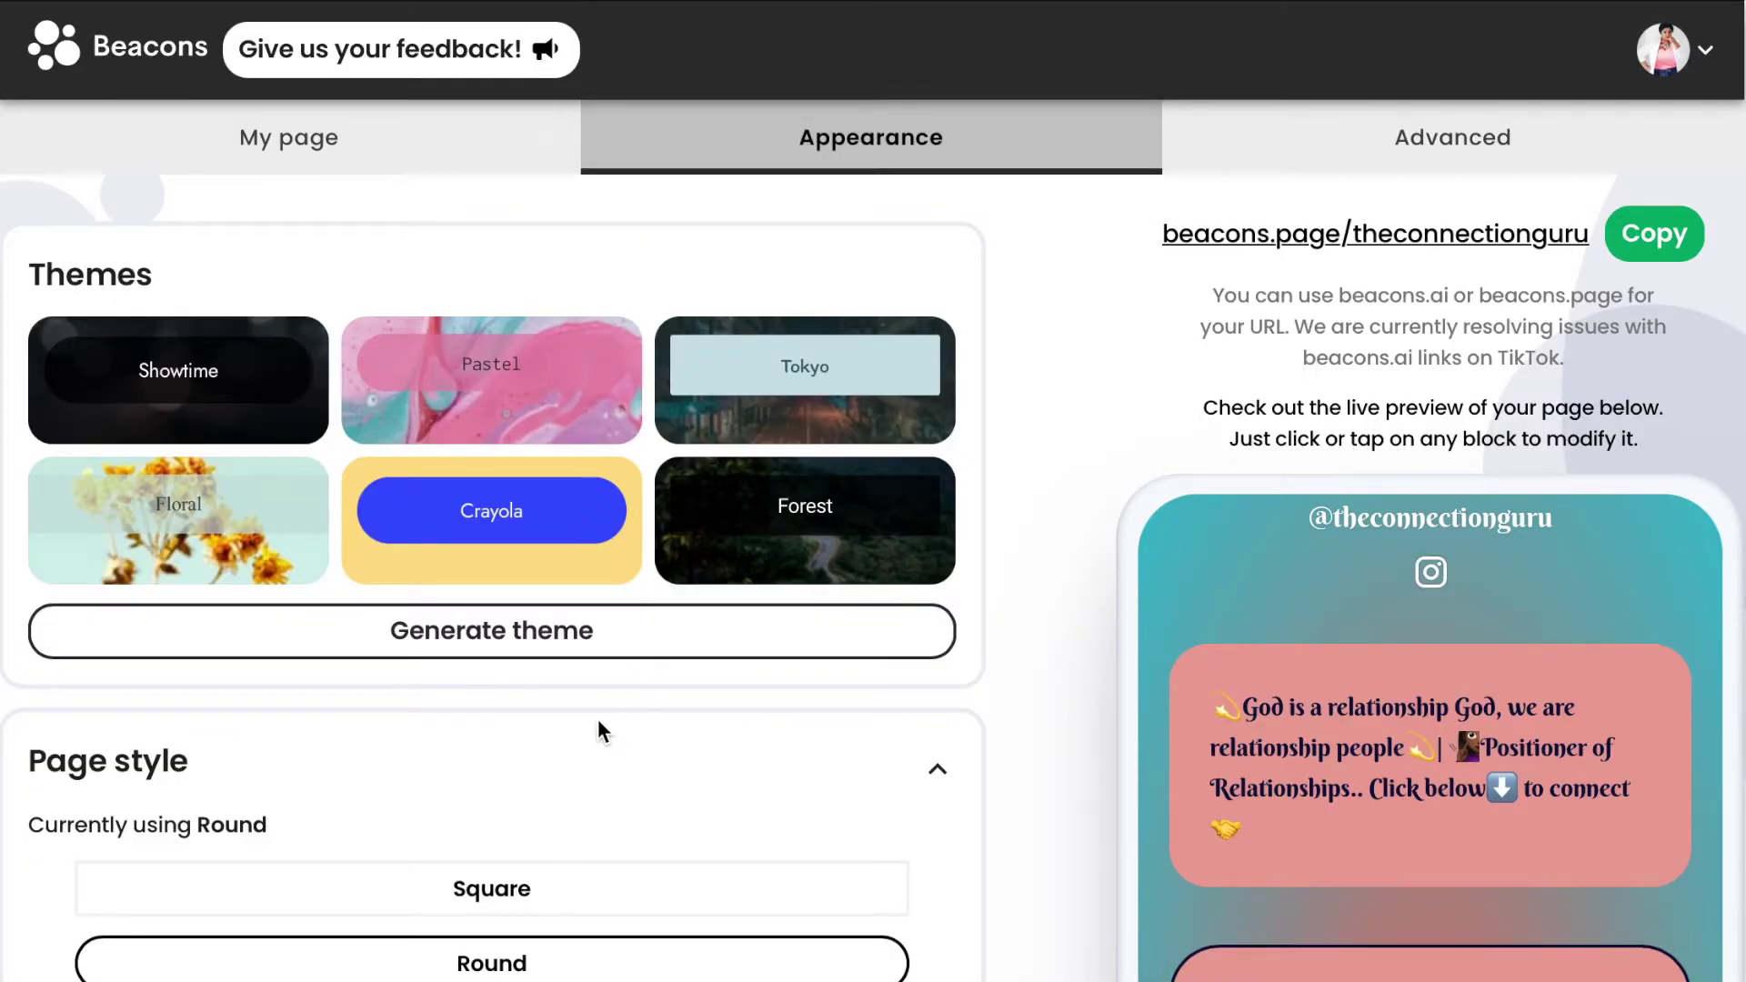
{"action": "scroll", "coordinate": [597, 736], "scroll_direction": "down", "scroll_amount": 2}
{"action": "scroll", "coordinate": [596, 758], "scroll_direction": "down", "scroll_amount": 6}
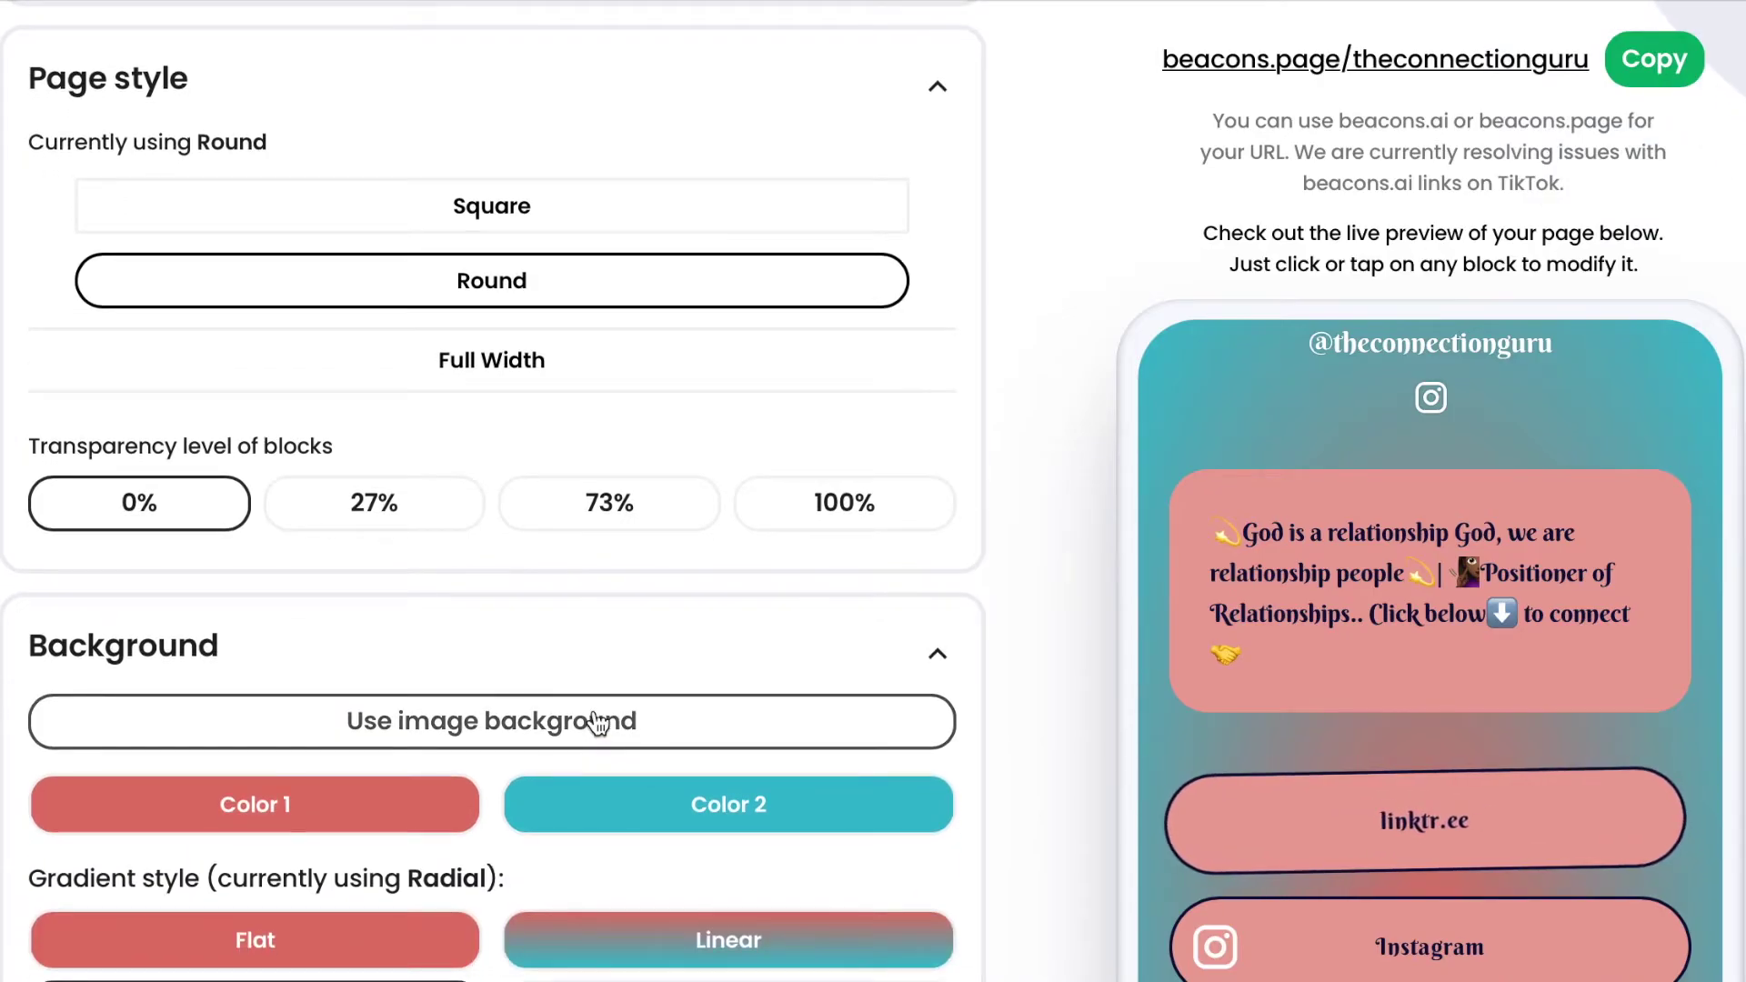
Switch the page background to an image and start searching background photos and filters.
{"action": "left_click", "coordinate": [597, 725]}
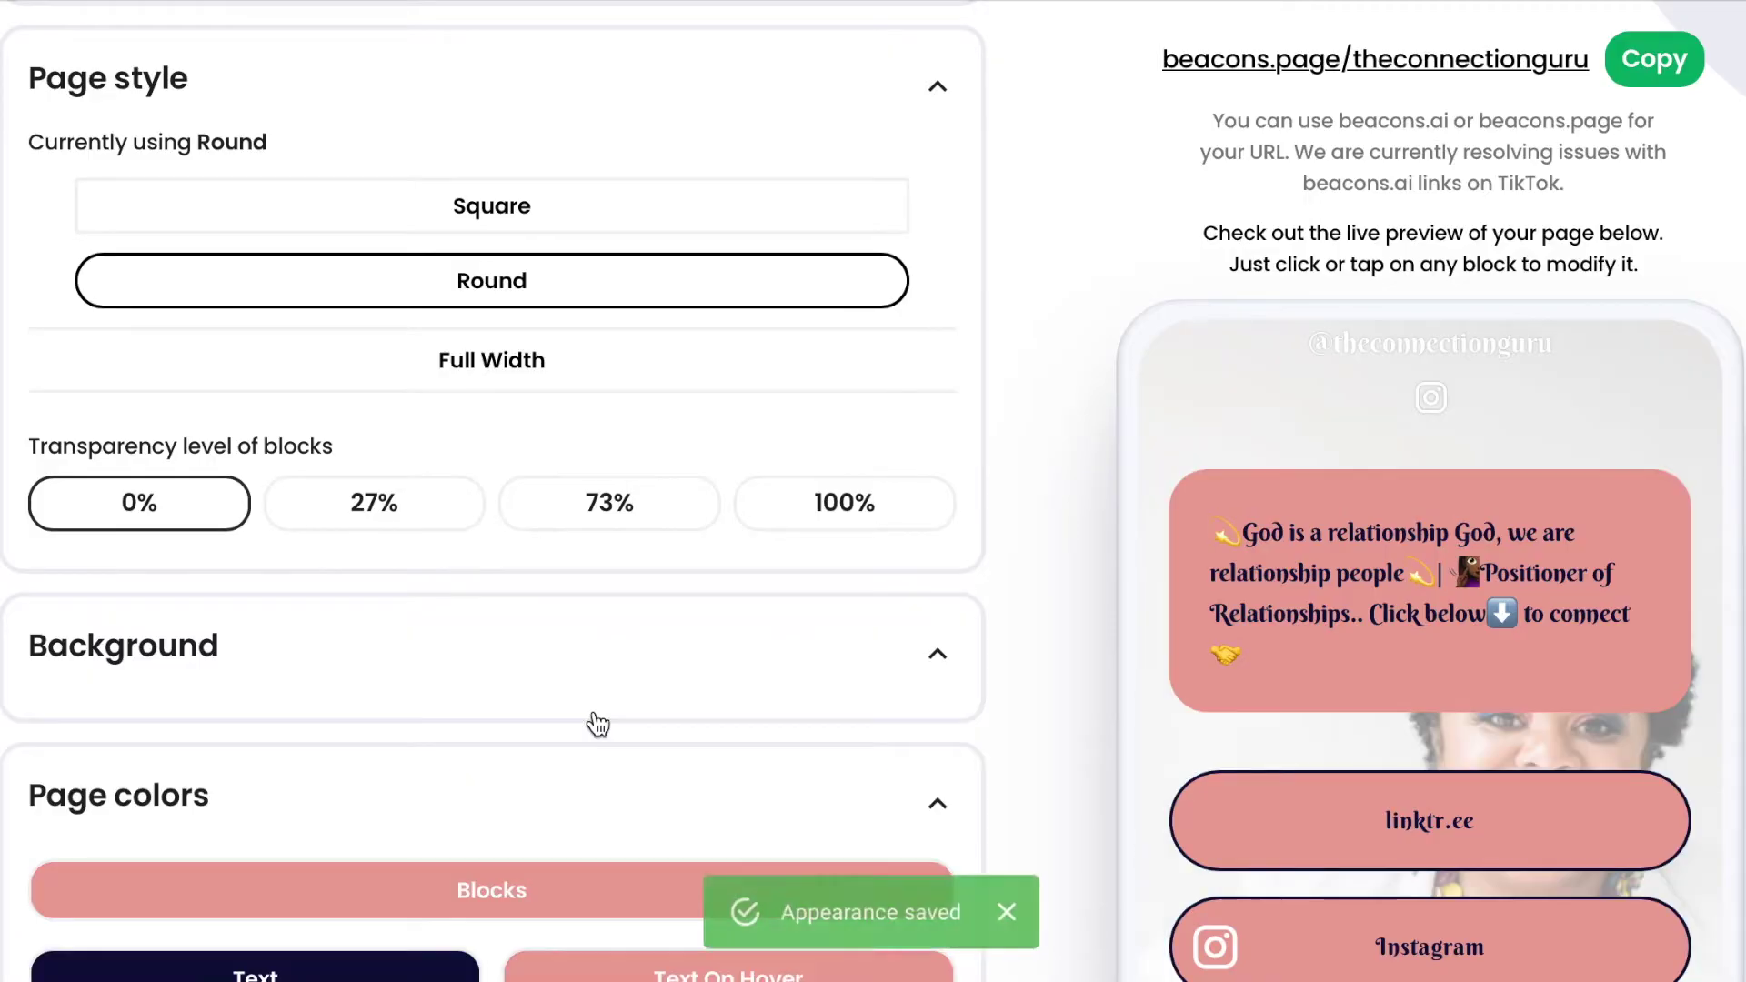
{"action": "scroll", "coordinate": [597, 723], "scroll_direction": "down", "scroll_amount": 1}
{"action": "scroll", "coordinate": [597, 724], "scroll_direction": "down", "scroll_amount": 8}
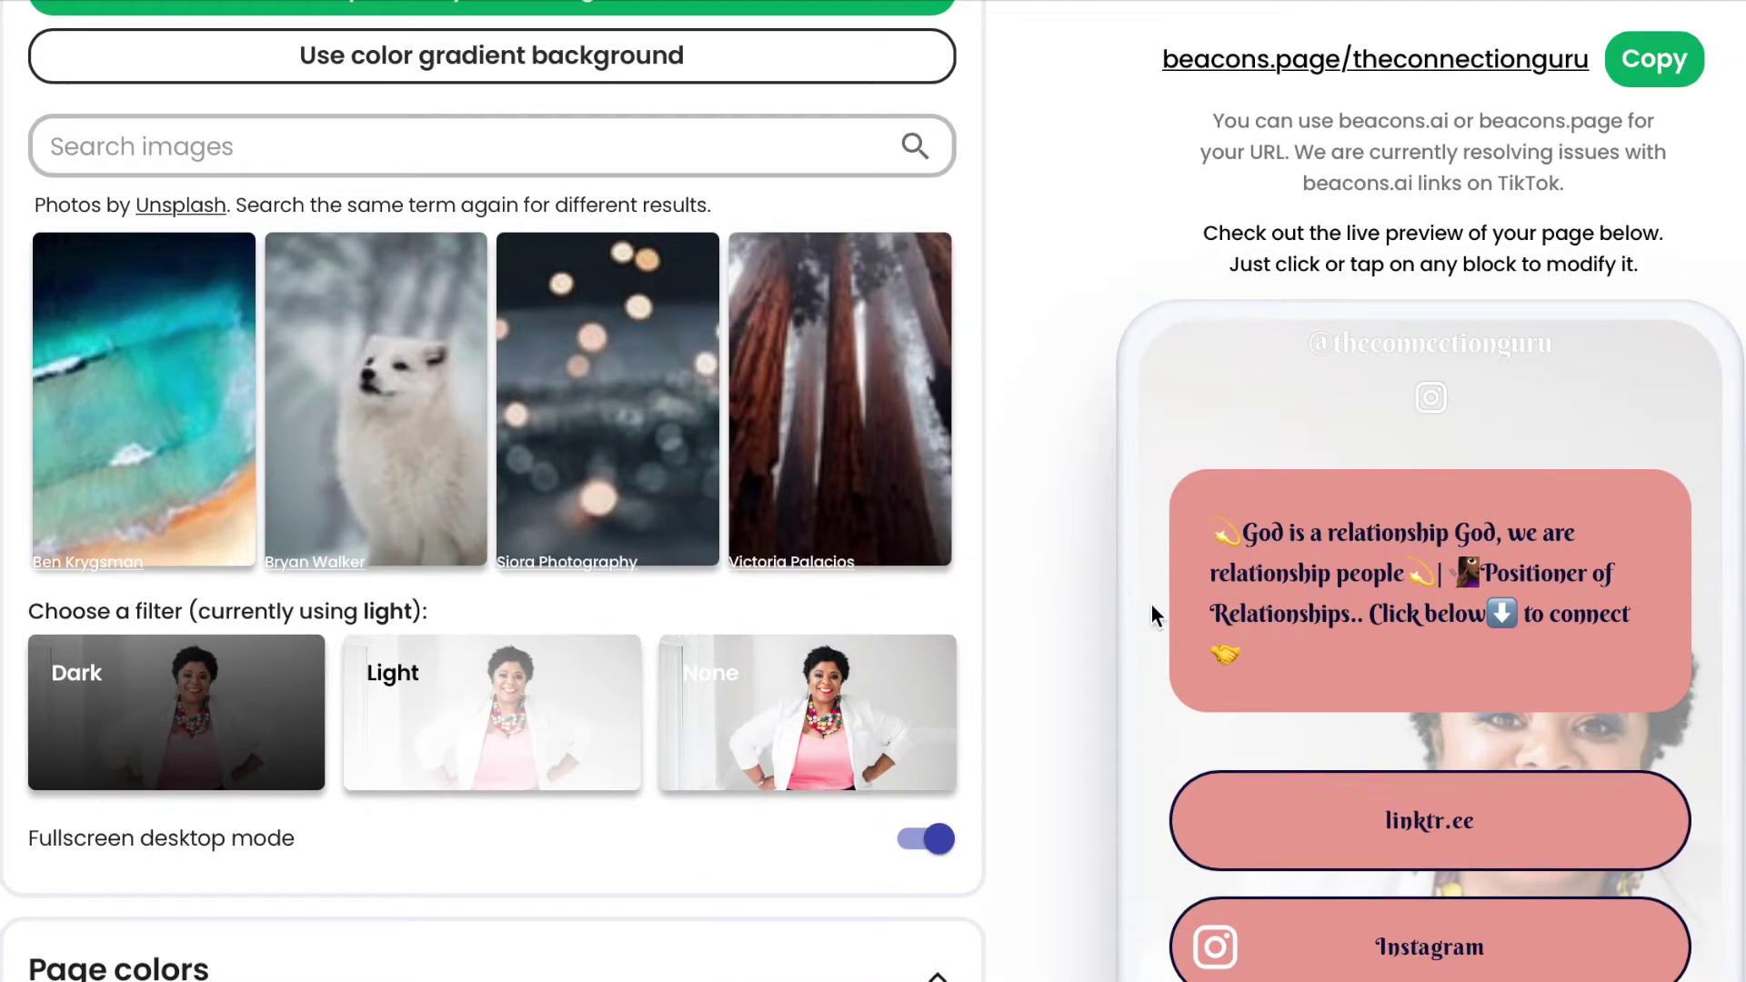
{"action": "scroll", "coordinate": [1580, 668], "scroll_direction": "up", "scroll_amount": 5}
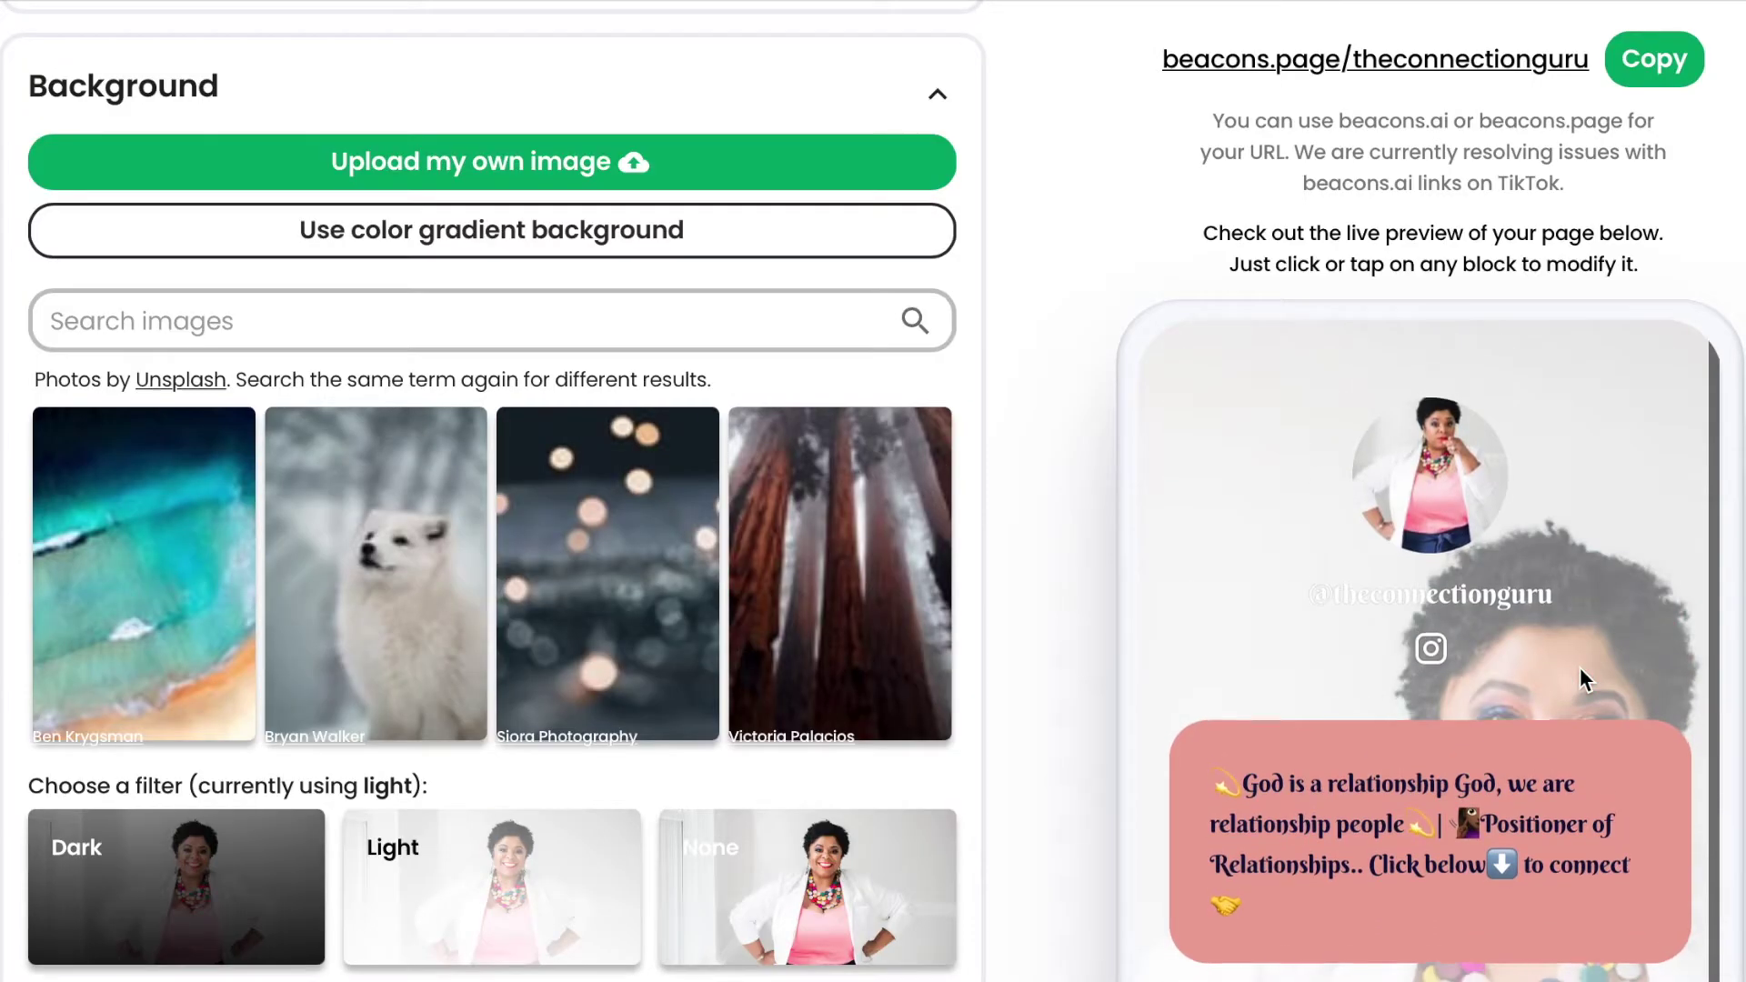
{"action": "scroll", "coordinate": [1579, 668], "scroll_direction": "down", "scroll_amount": 1}
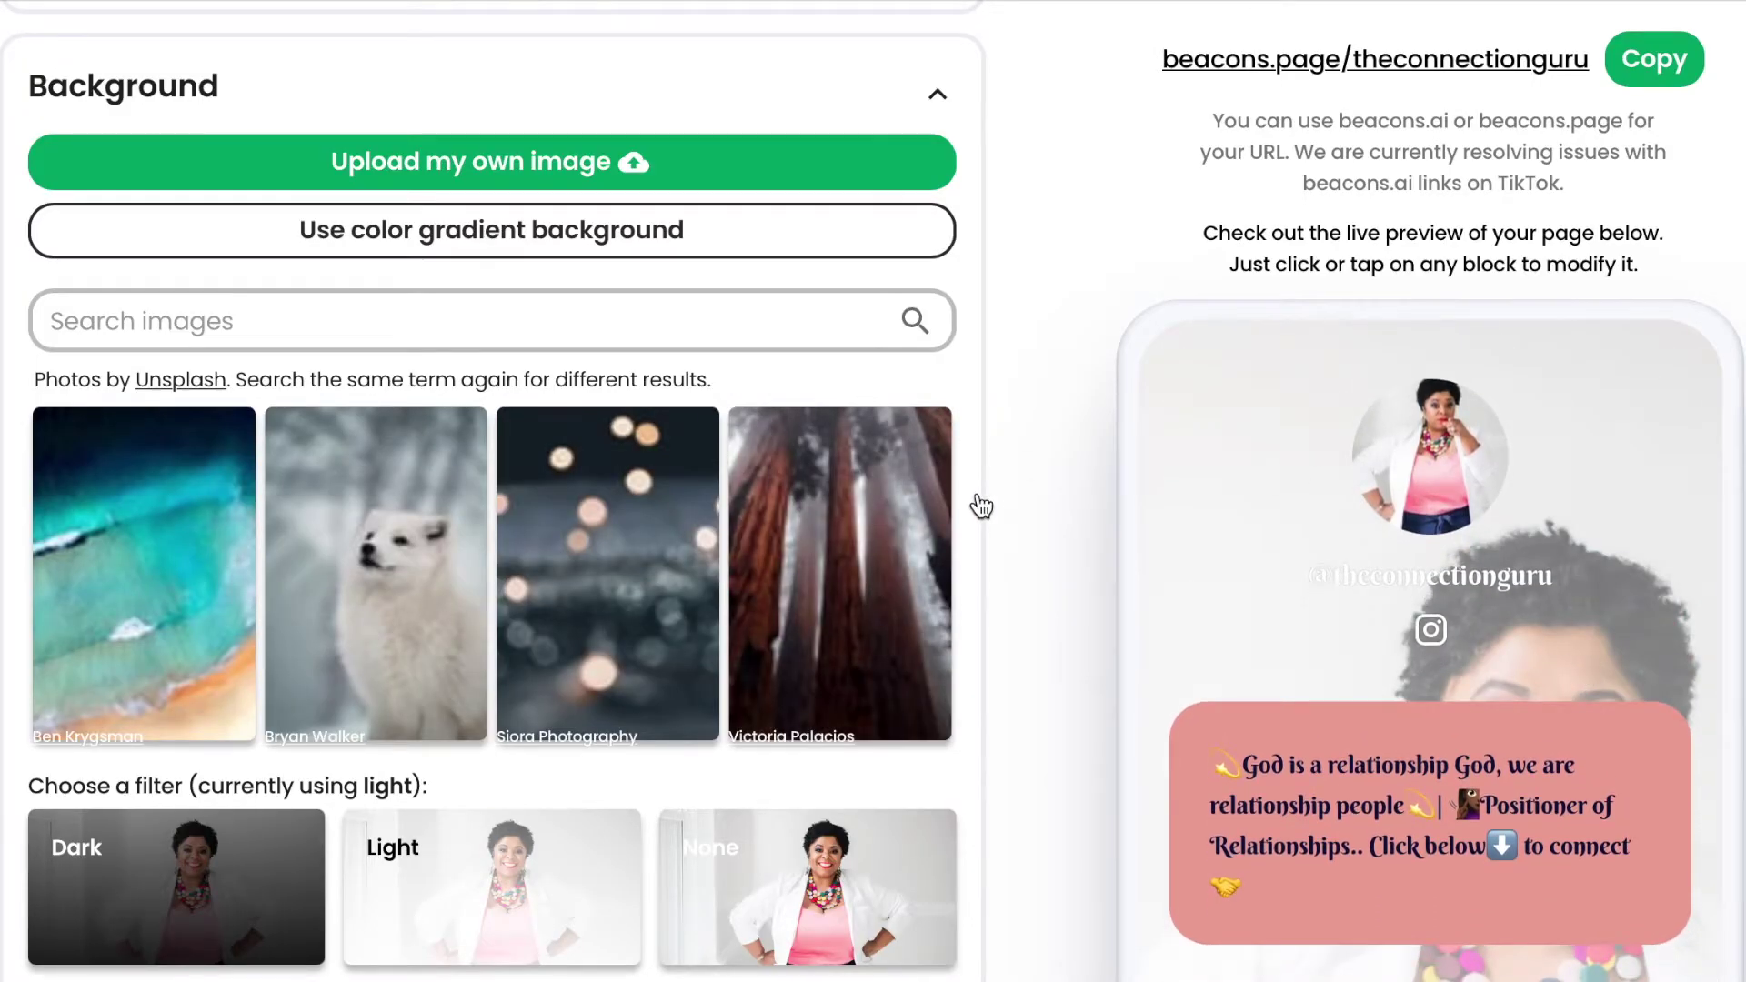
{"action": "scroll", "coordinate": [981, 506], "scroll_direction": "down", "scroll_amount": 4}
{"action": "scroll", "coordinate": [981, 506], "scroll_direction": "up", "scroll_amount": 7}
{"action": "left_click", "coordinate": [591, 542]}
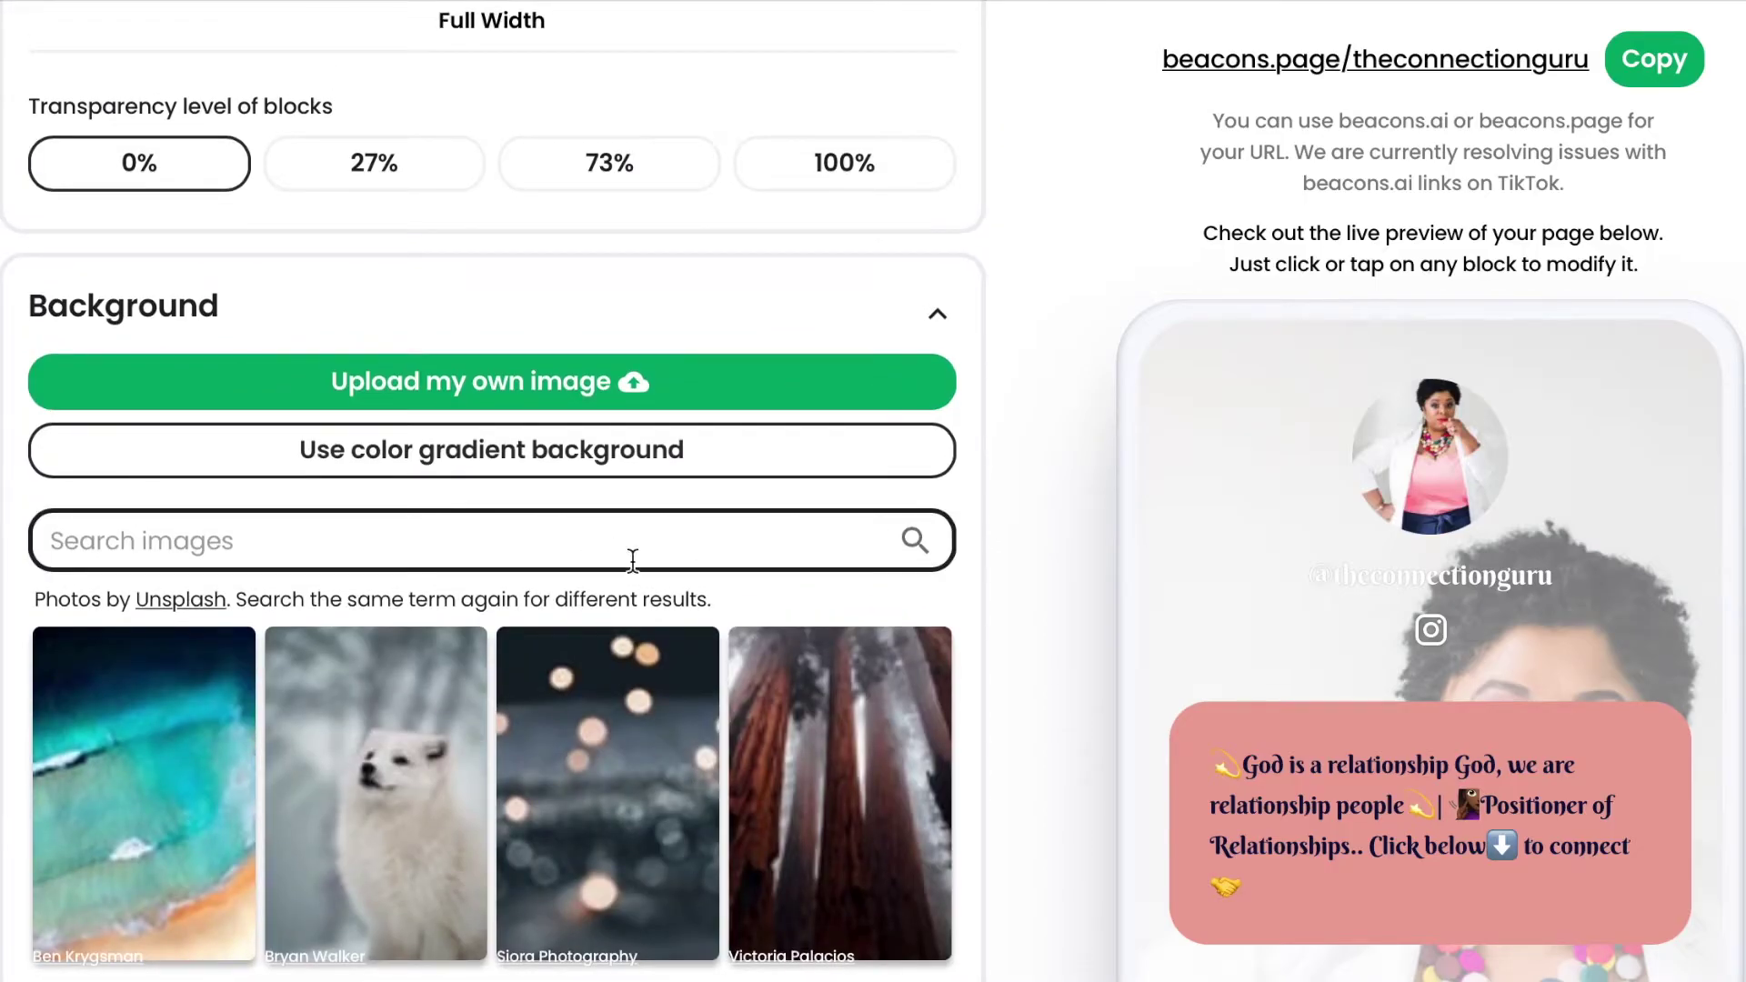
{"action": "scroll", "coordinate": [779, 779], "scroll_direction": "down", "scroll_amount": 2}
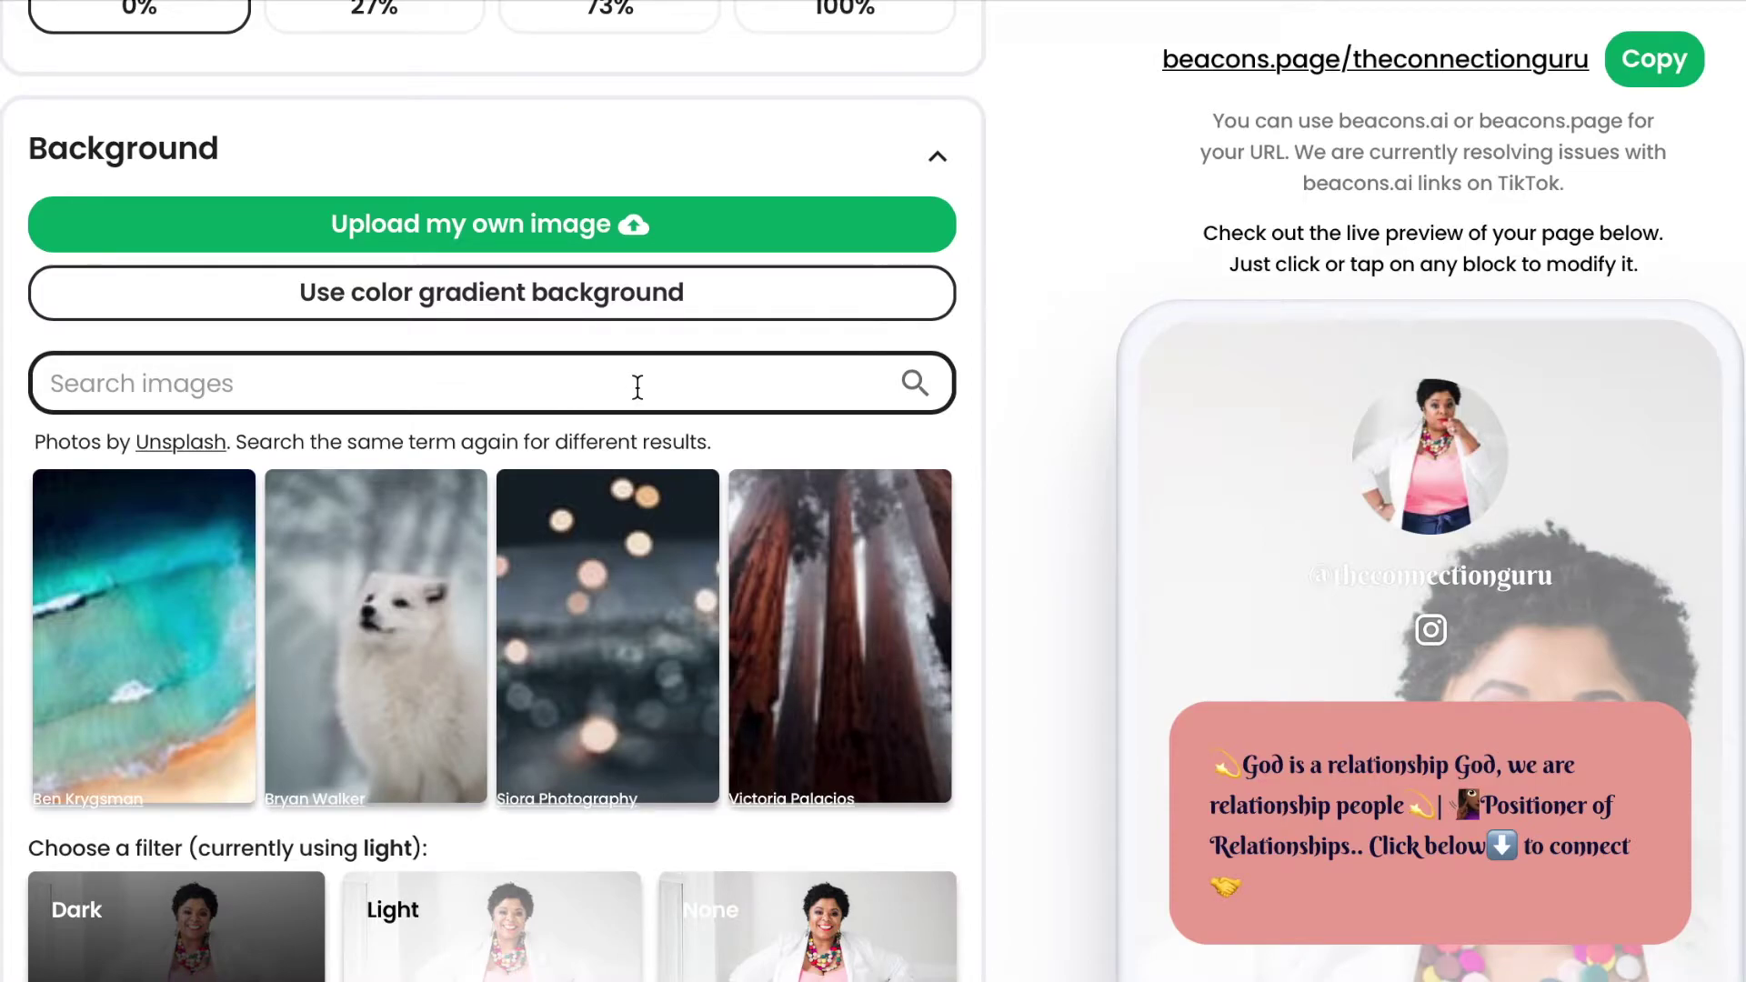
Change the page font from Berkshire Swash to Jost and check the full font list.
{"action": "scroll", "coordinate": [812, 773], "scroll_direction": "down", "scroll_amount": 2}
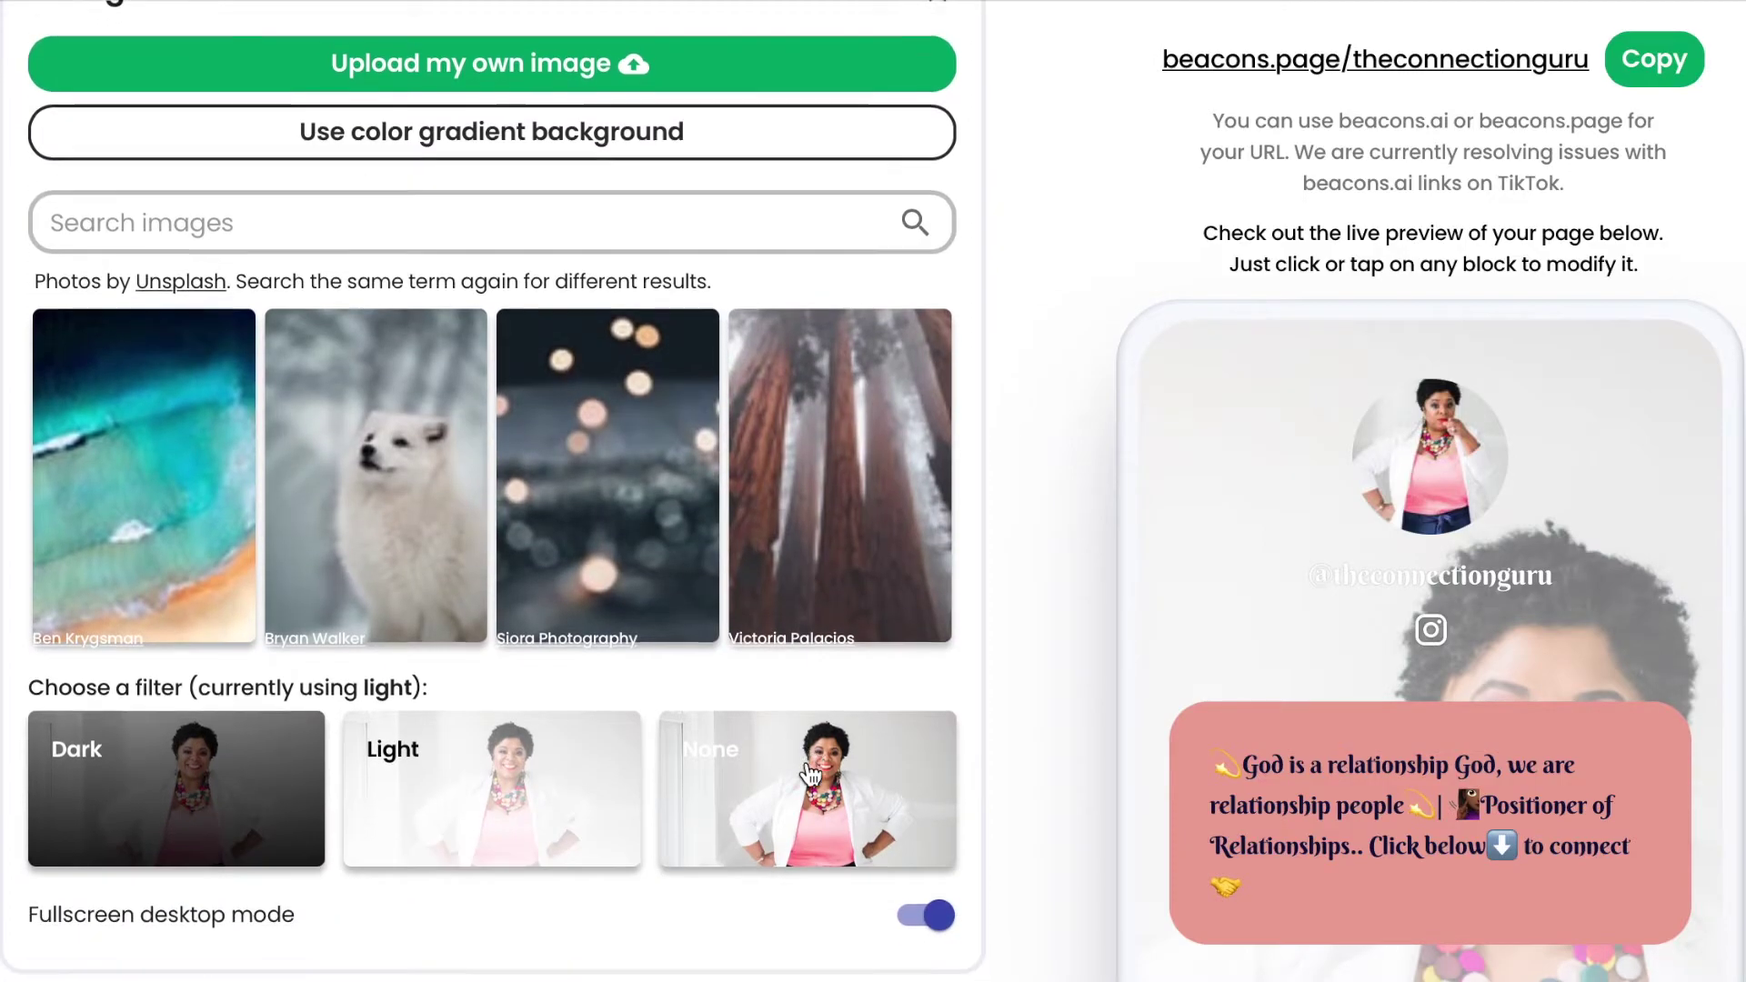
{"action": "scroll", "coordinate": [809, 772], "scroll_direction": "down", "scroll_amount": 10}
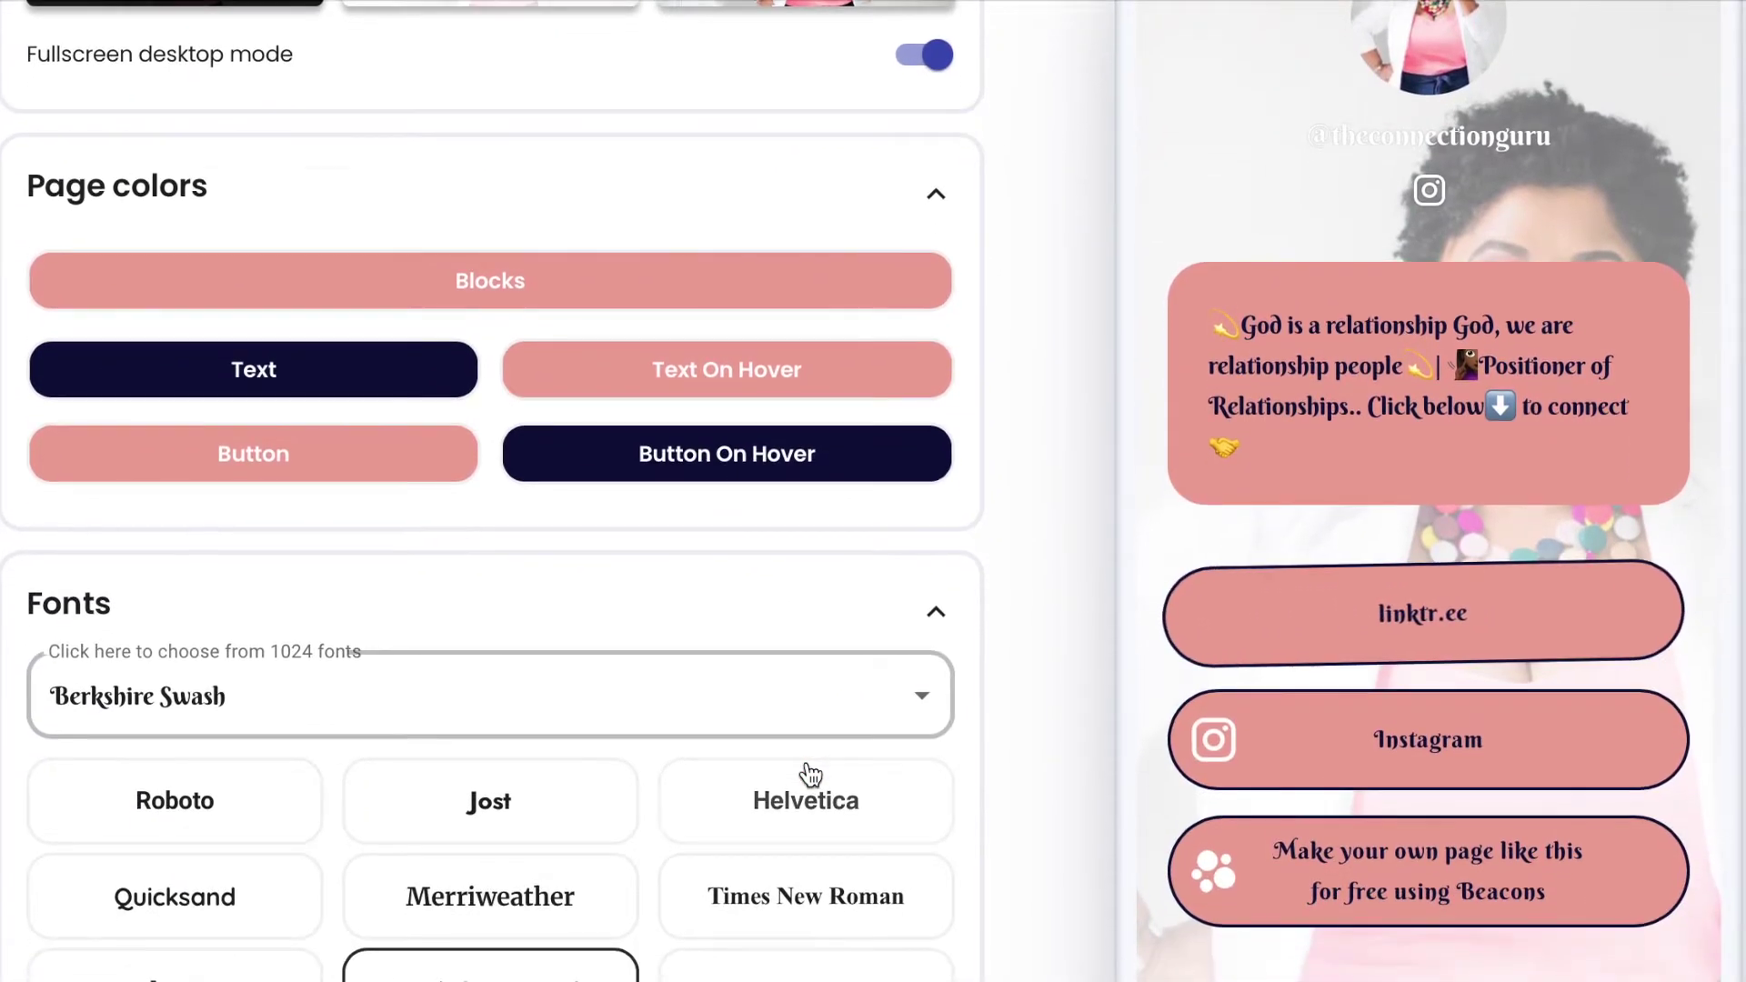
{"action": "scroll", "coordinate": [809, 773], "scroll_direction": "down", "scroll_amount": 1}
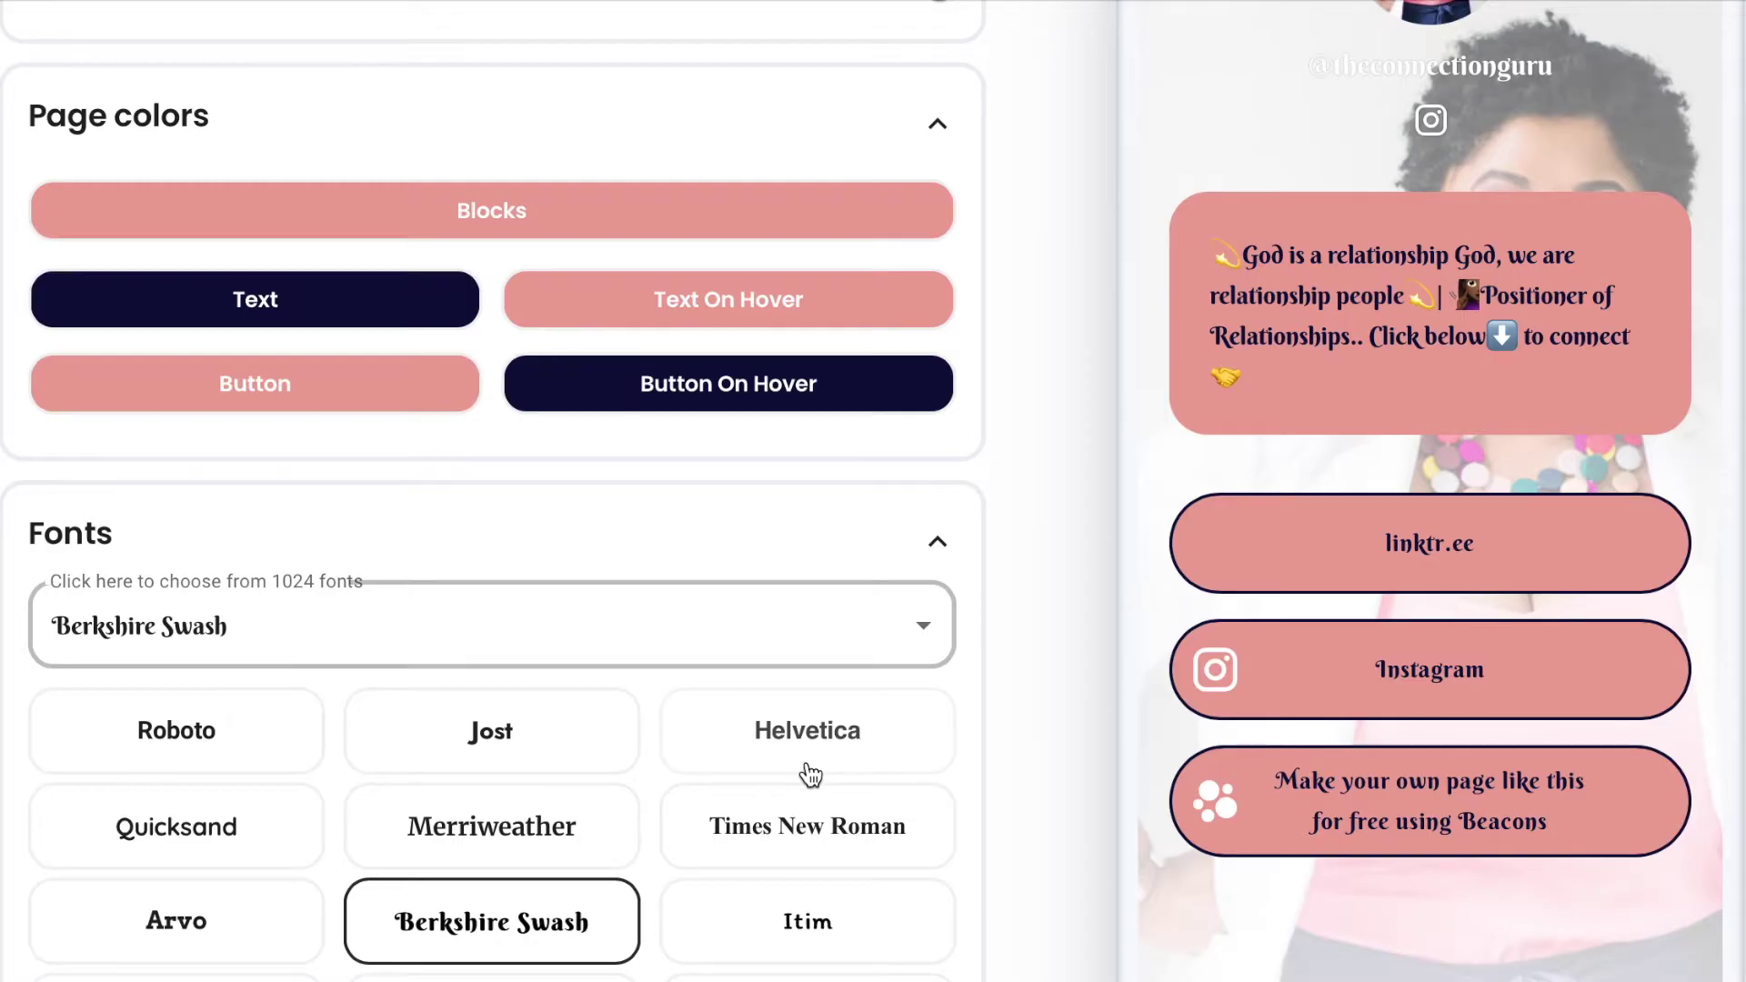
{"action": "scroll", "coordinate": [809, 773], "scroll_direction": "down", "scroll_amount": 3}
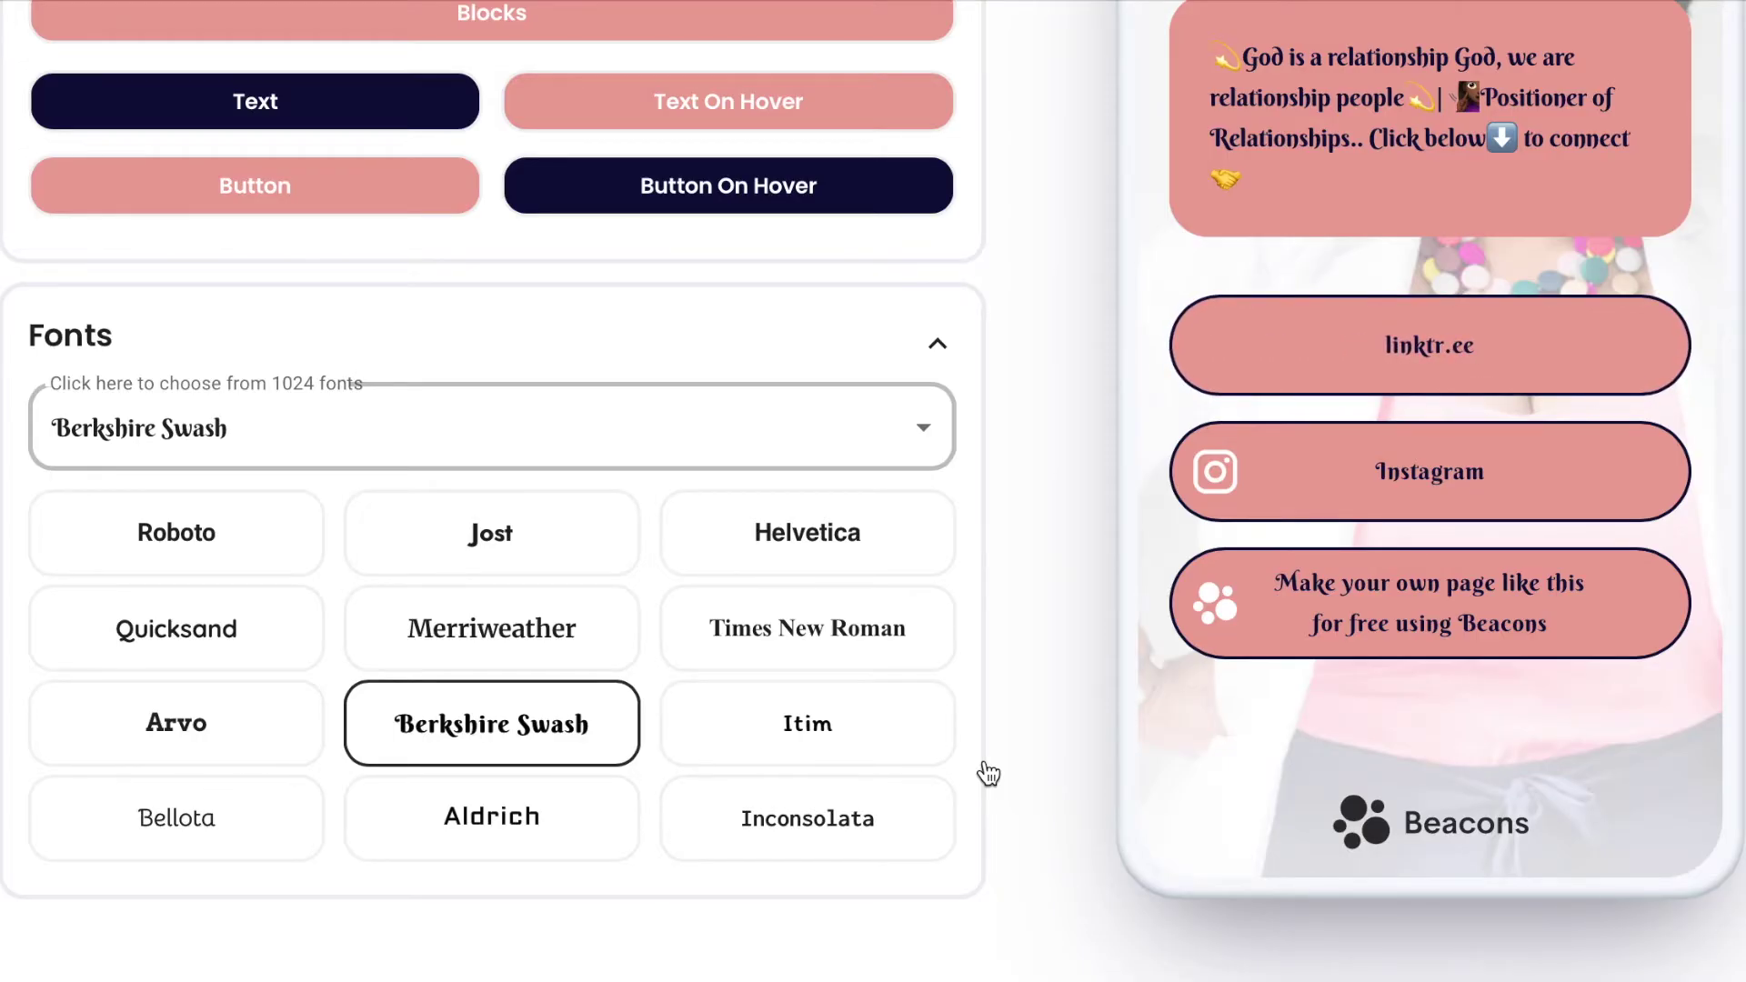
{"action": "left_click", "coordinate": [457, 557]}
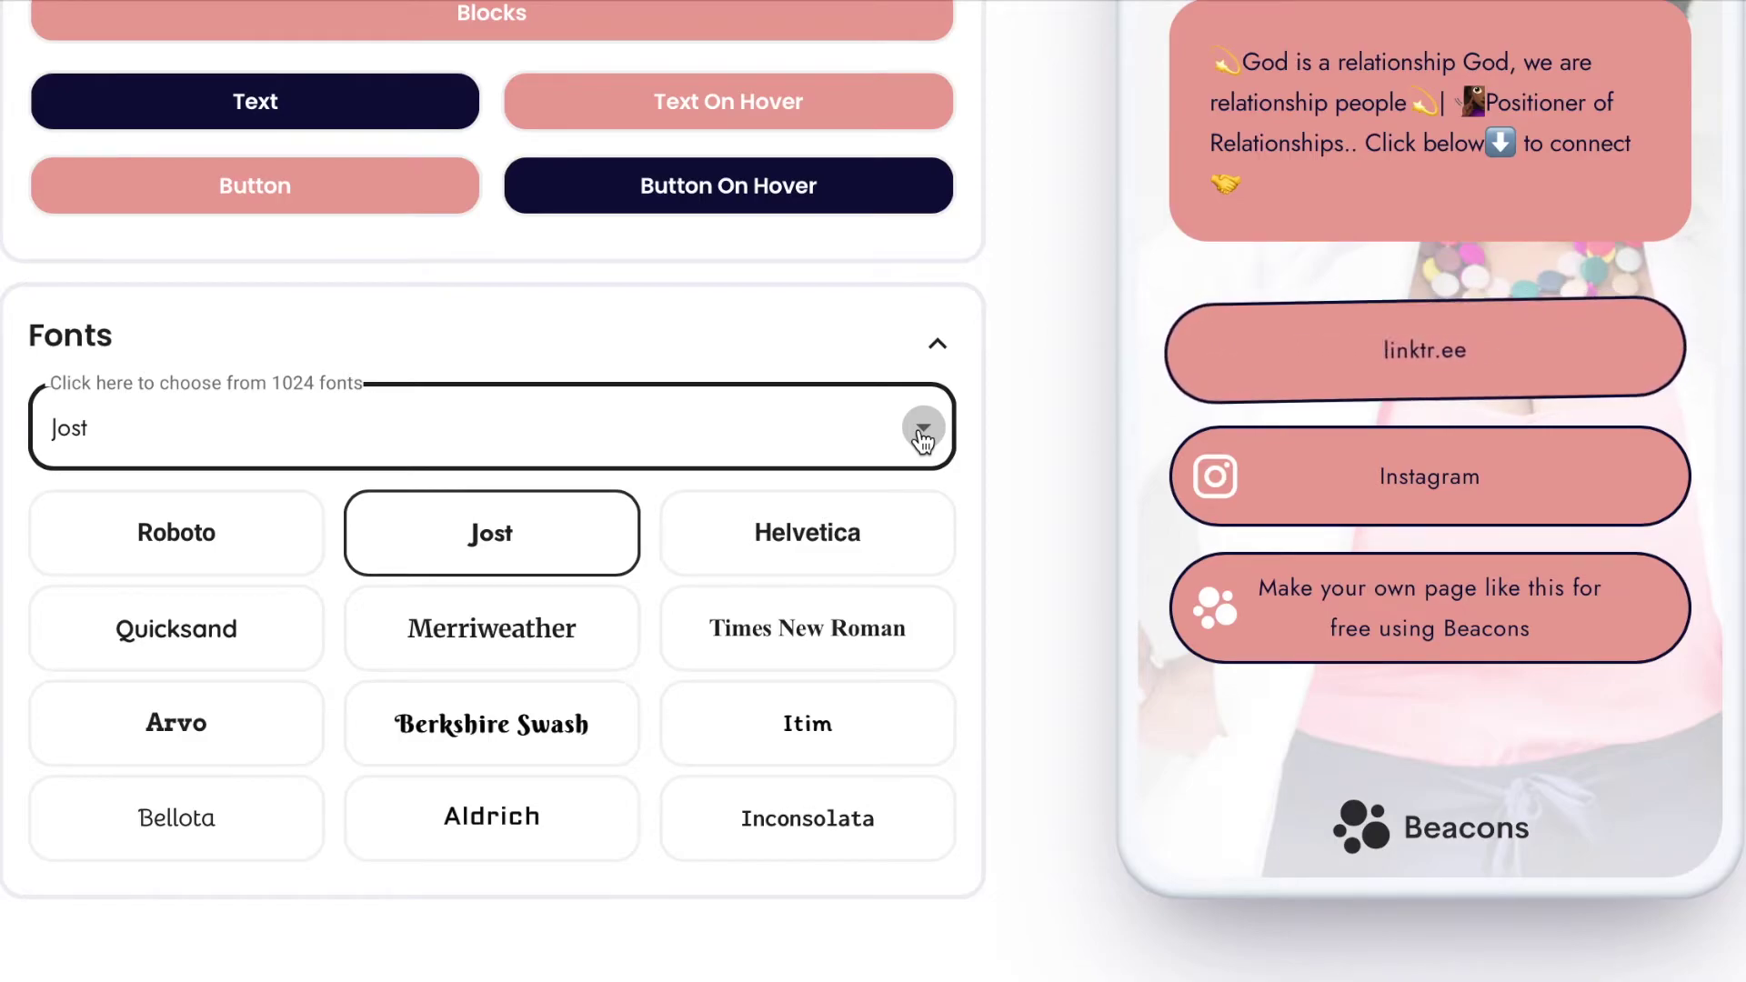
{"action": "left_click", "coordinate": [922, 434]}
{"action": "scroll", "coordinate": [1078, 376], "scroll_direction": "up", "scroll_amount": 7}
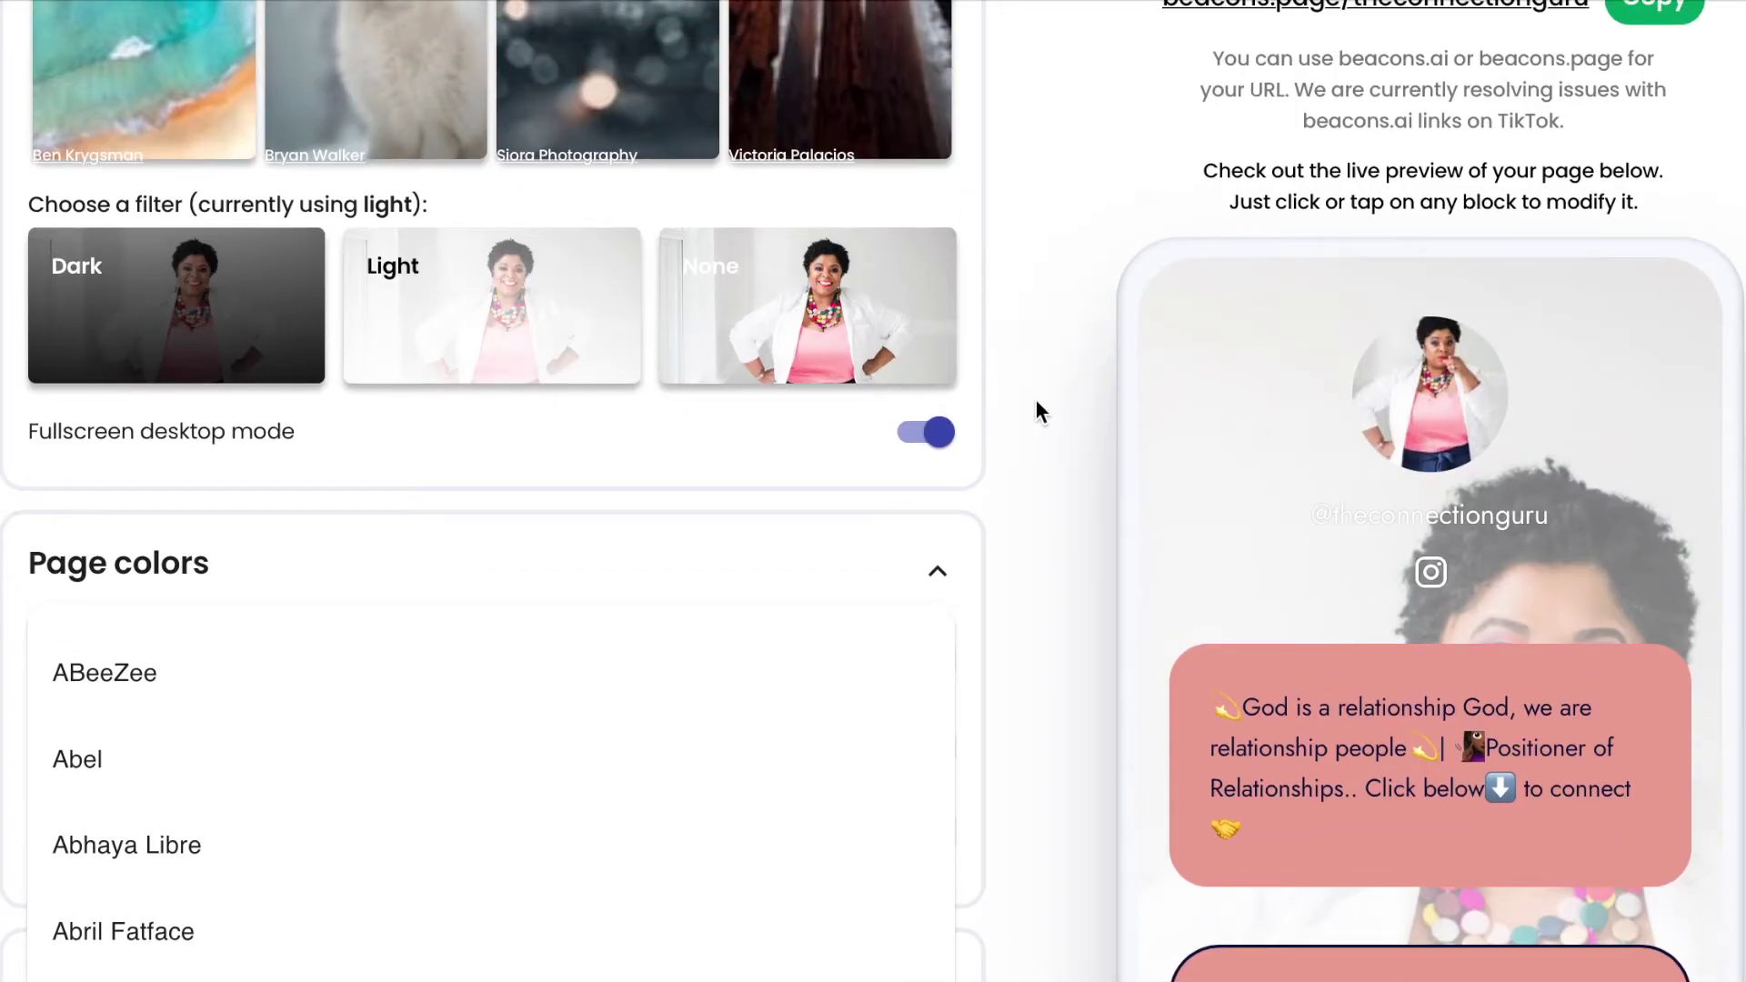
{"action": "scroll", "coordinate": [1037, 403], "scroll_direction": "up", "scroll_amount": 10}
{"action": "scroll", "coordinate": [1037, 403], "scroll_direction": "up", "scroll_amount": 8}
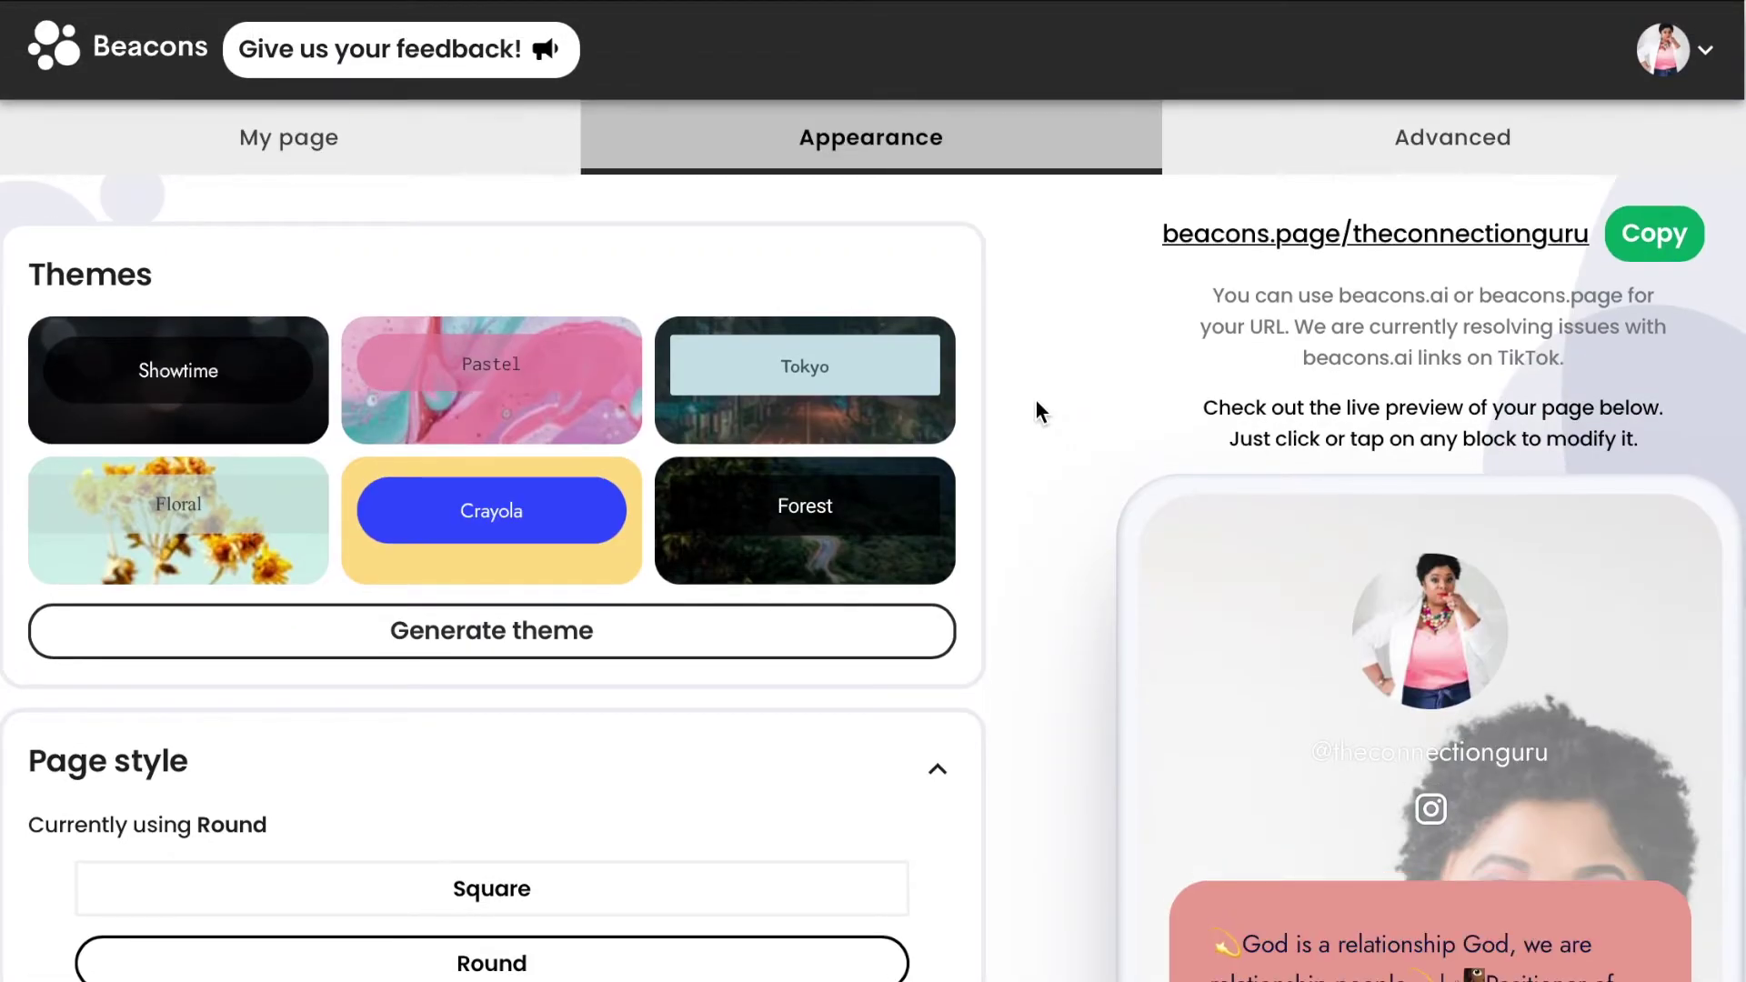
Go to My page and open the Header block's editor.
{"action": "left_click", "coordinate": [457, 138]}
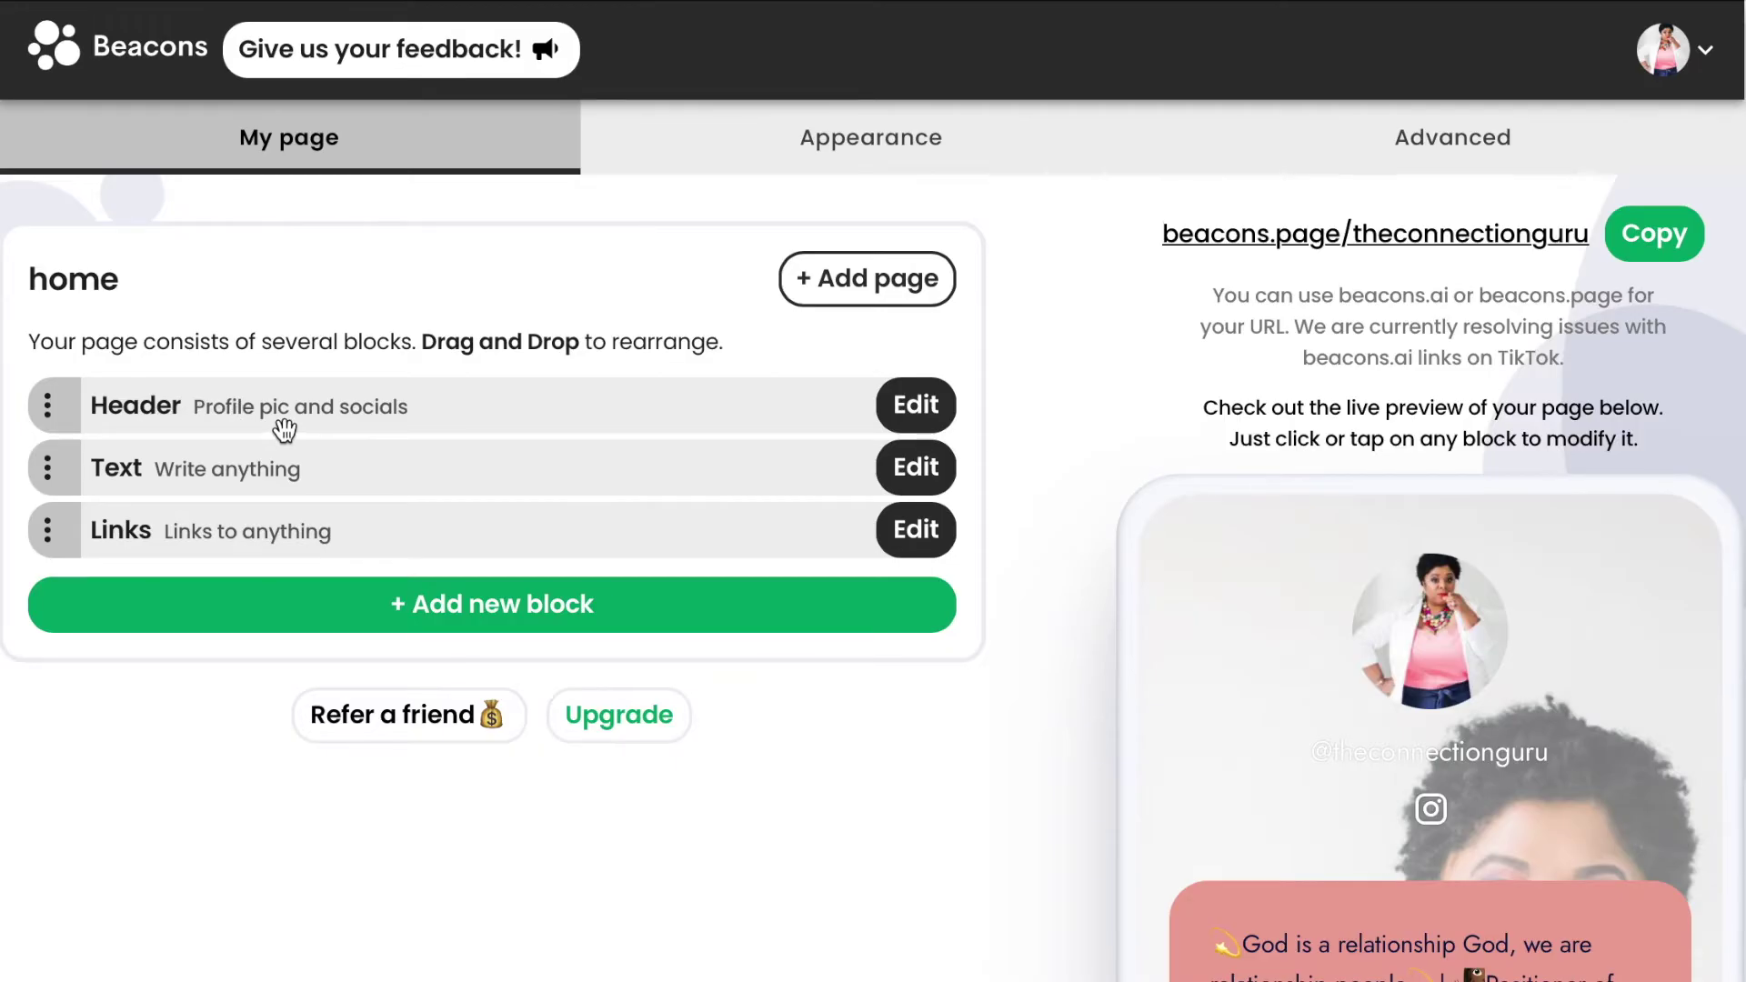
{"action": "left_click", "coordinate": [908, 405]}
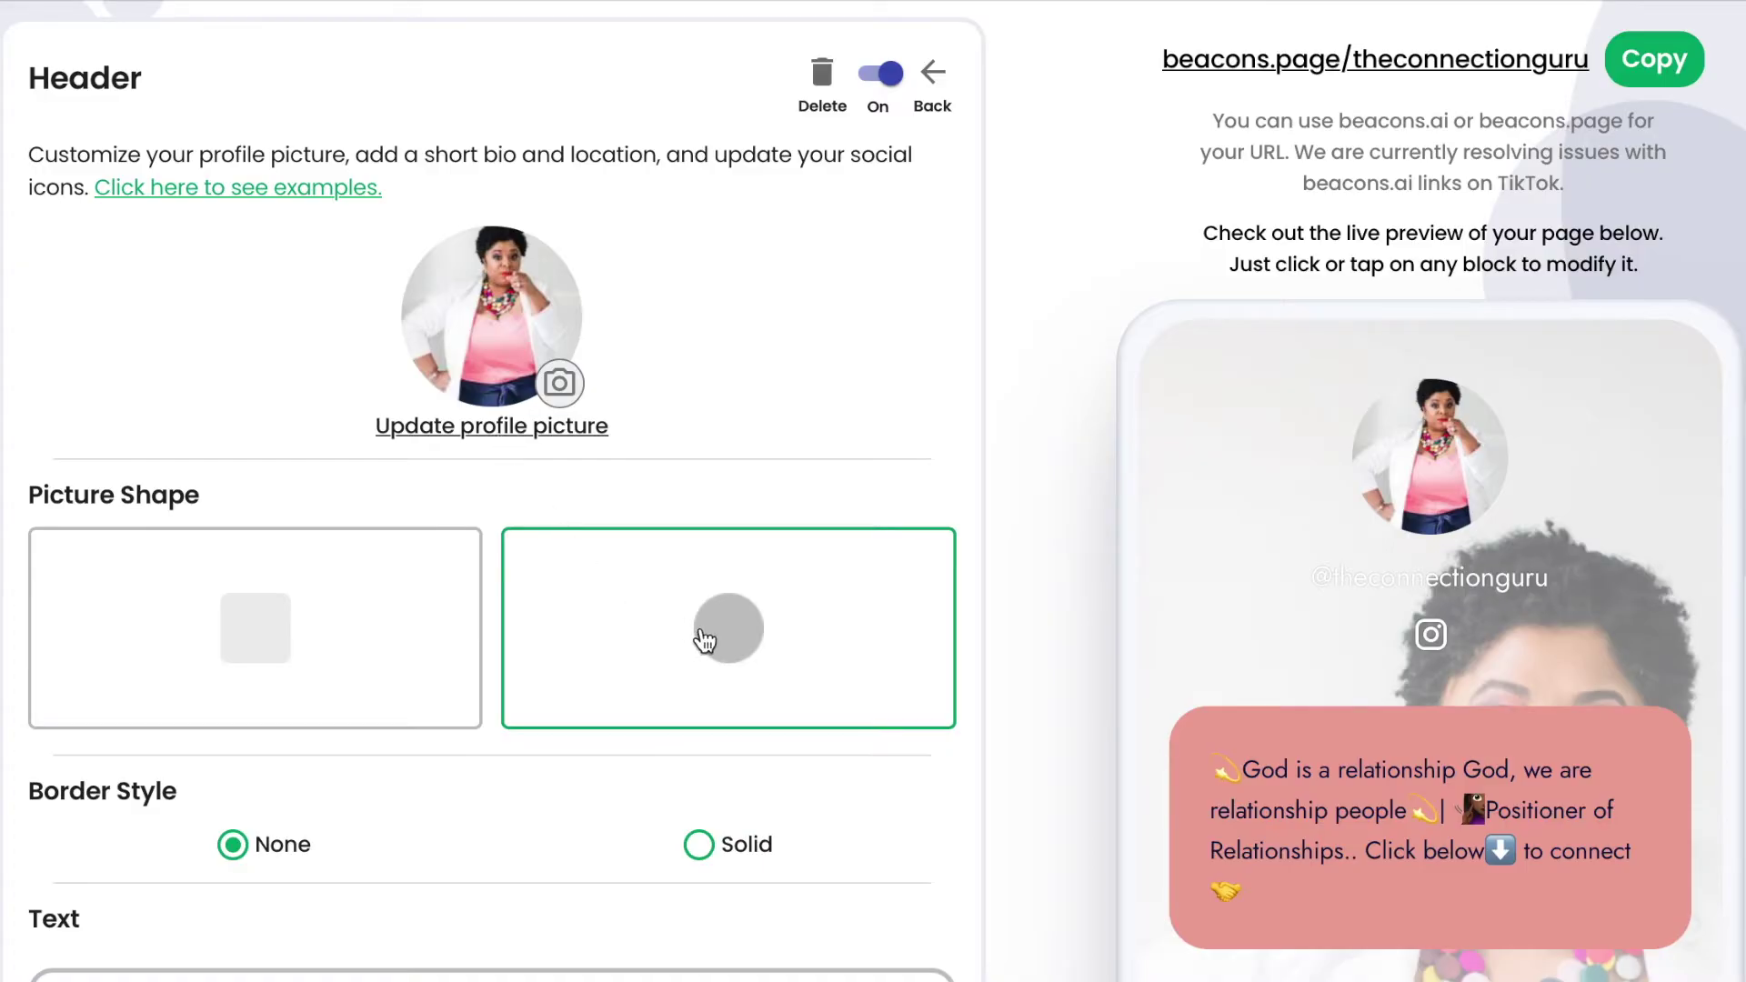
Keep the profile picture circular after trying Square, and give it a solid border.
{"action": "scroll", "coordinate": [701, 637], "scroll_direction": "down", "scroll_amount": 2}
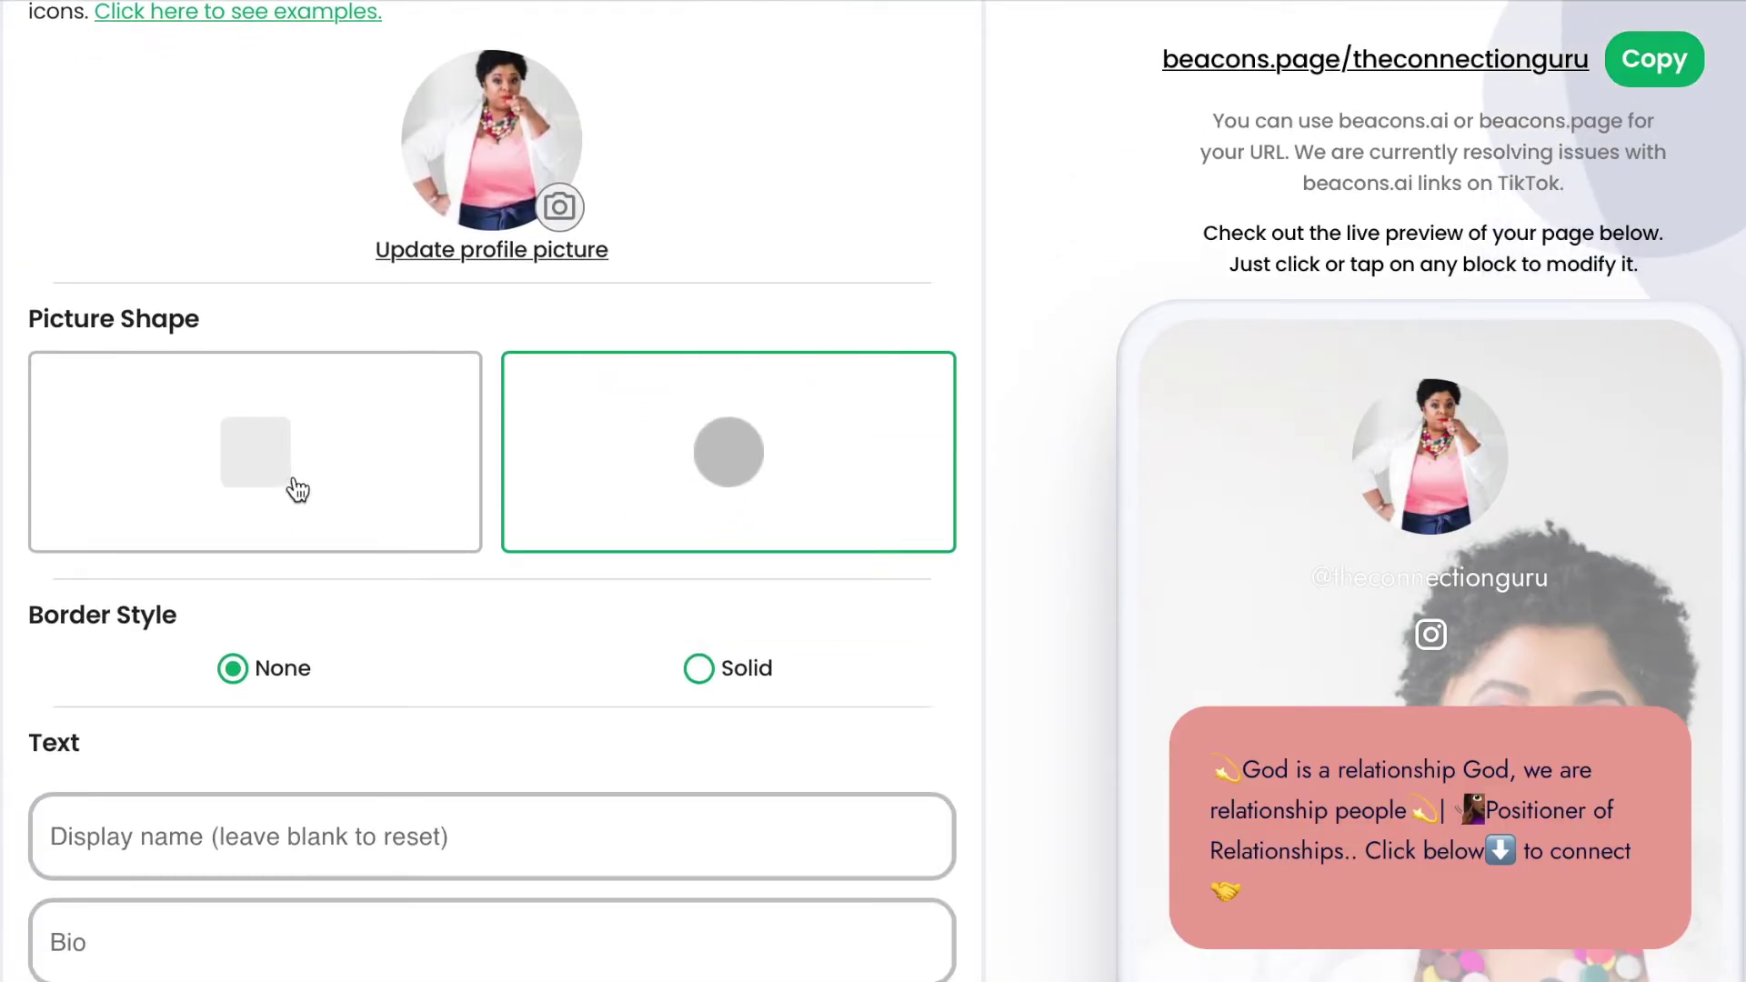
{"action": "left_click", "coordinate": [293, 485]}
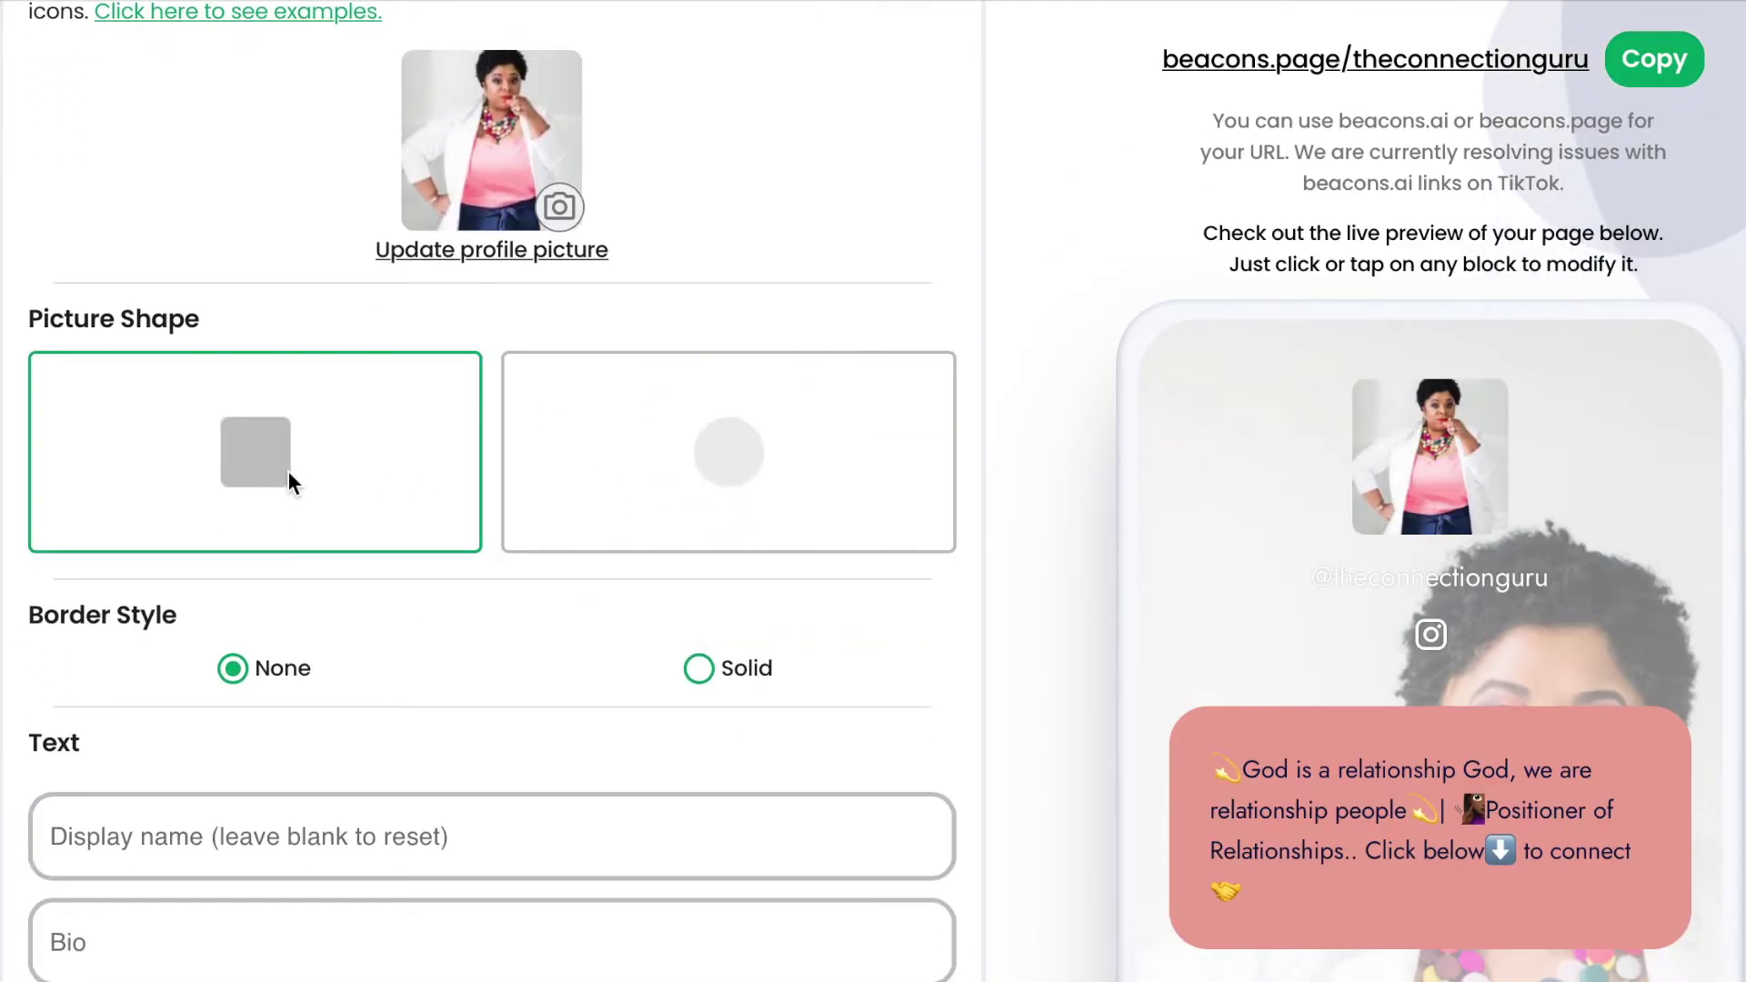
{"action": "left_click", "coordinate": [709, 466]}
{"action": "left_click", "coordinate": [699, 669]}
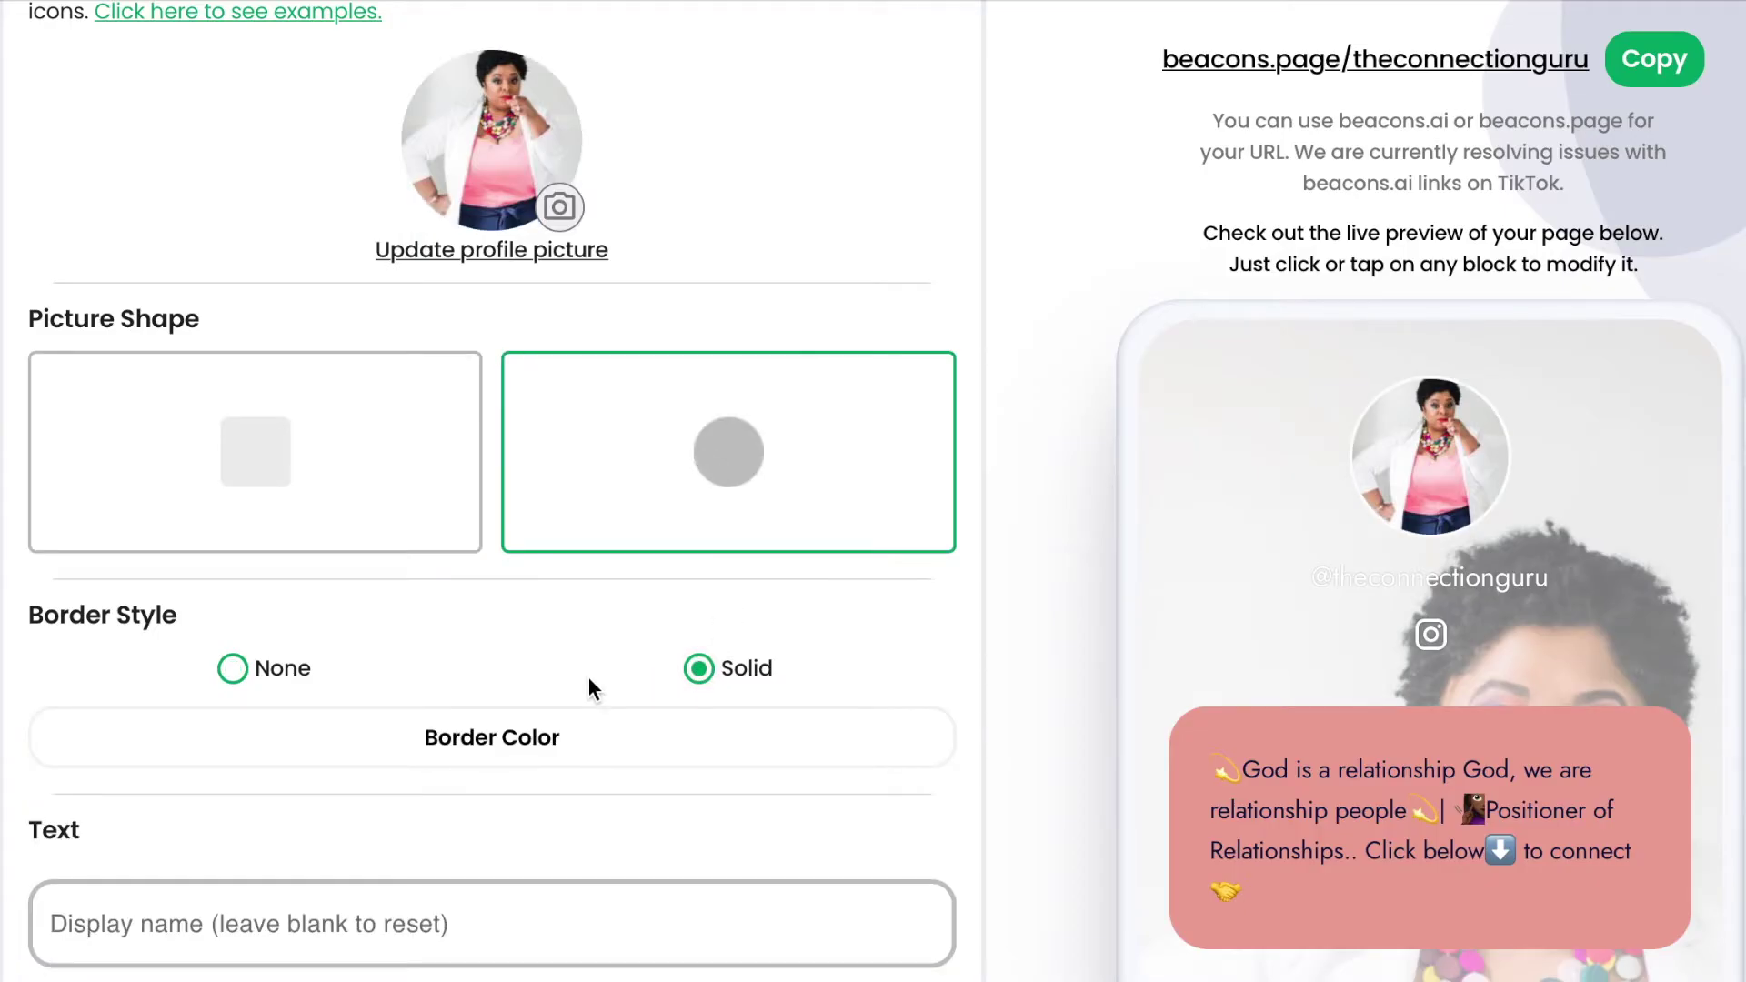
Enter the owner's full name as the display name and save the bio empty.
{"action": "scroll", "coordinate": [588, 676], "scroll_direction": "down", "scroll_amount": 3}
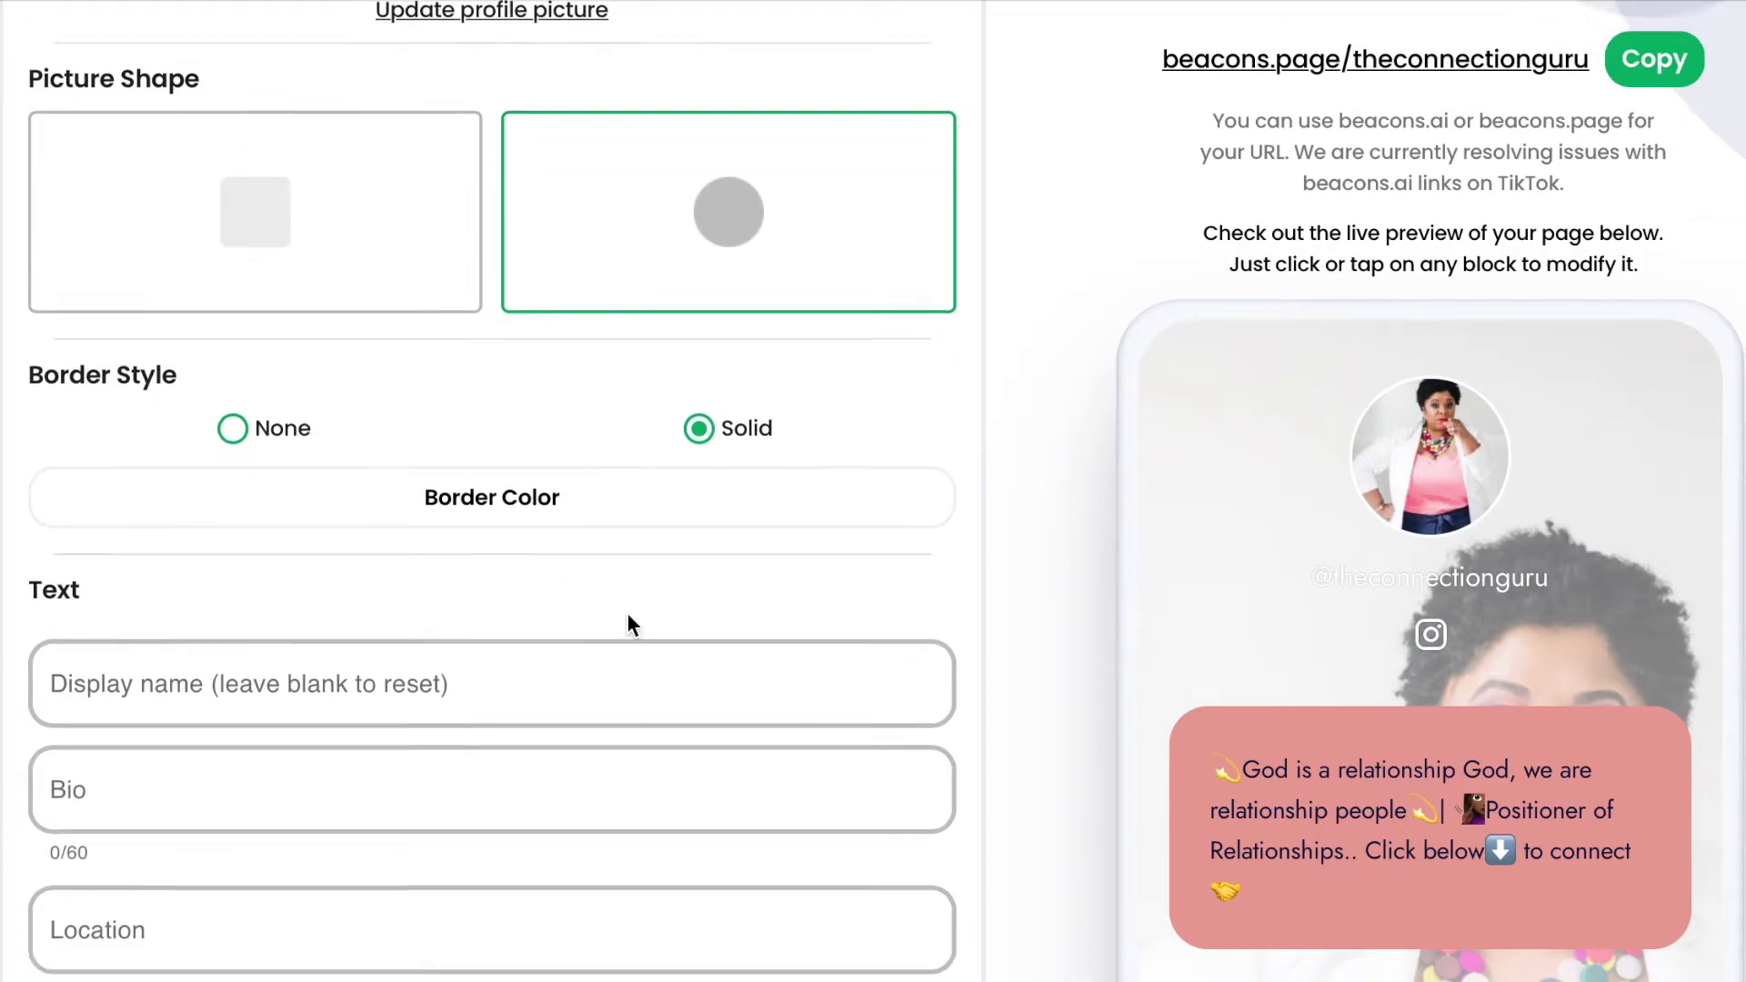
{"action": "scroll", "coordinate": [627, 619], "scroll_direction": "down", "scroll_amount": 3}
{"action": "left_click", "coordinate": [565, 505]}
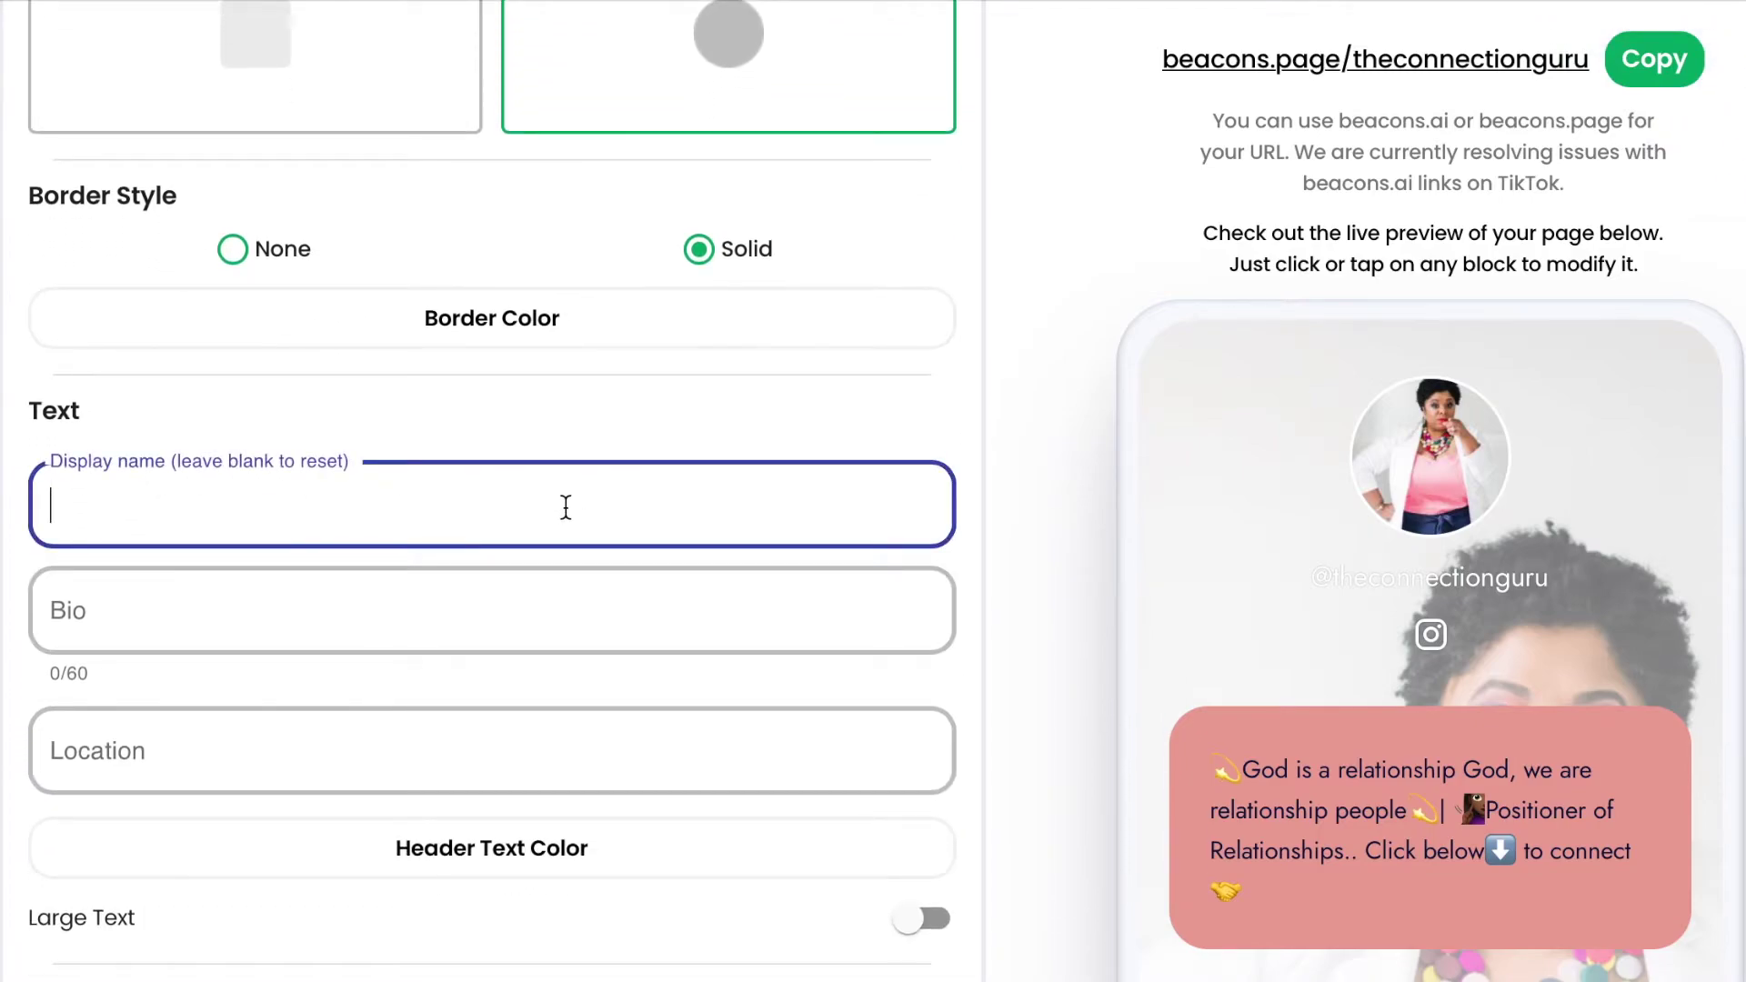
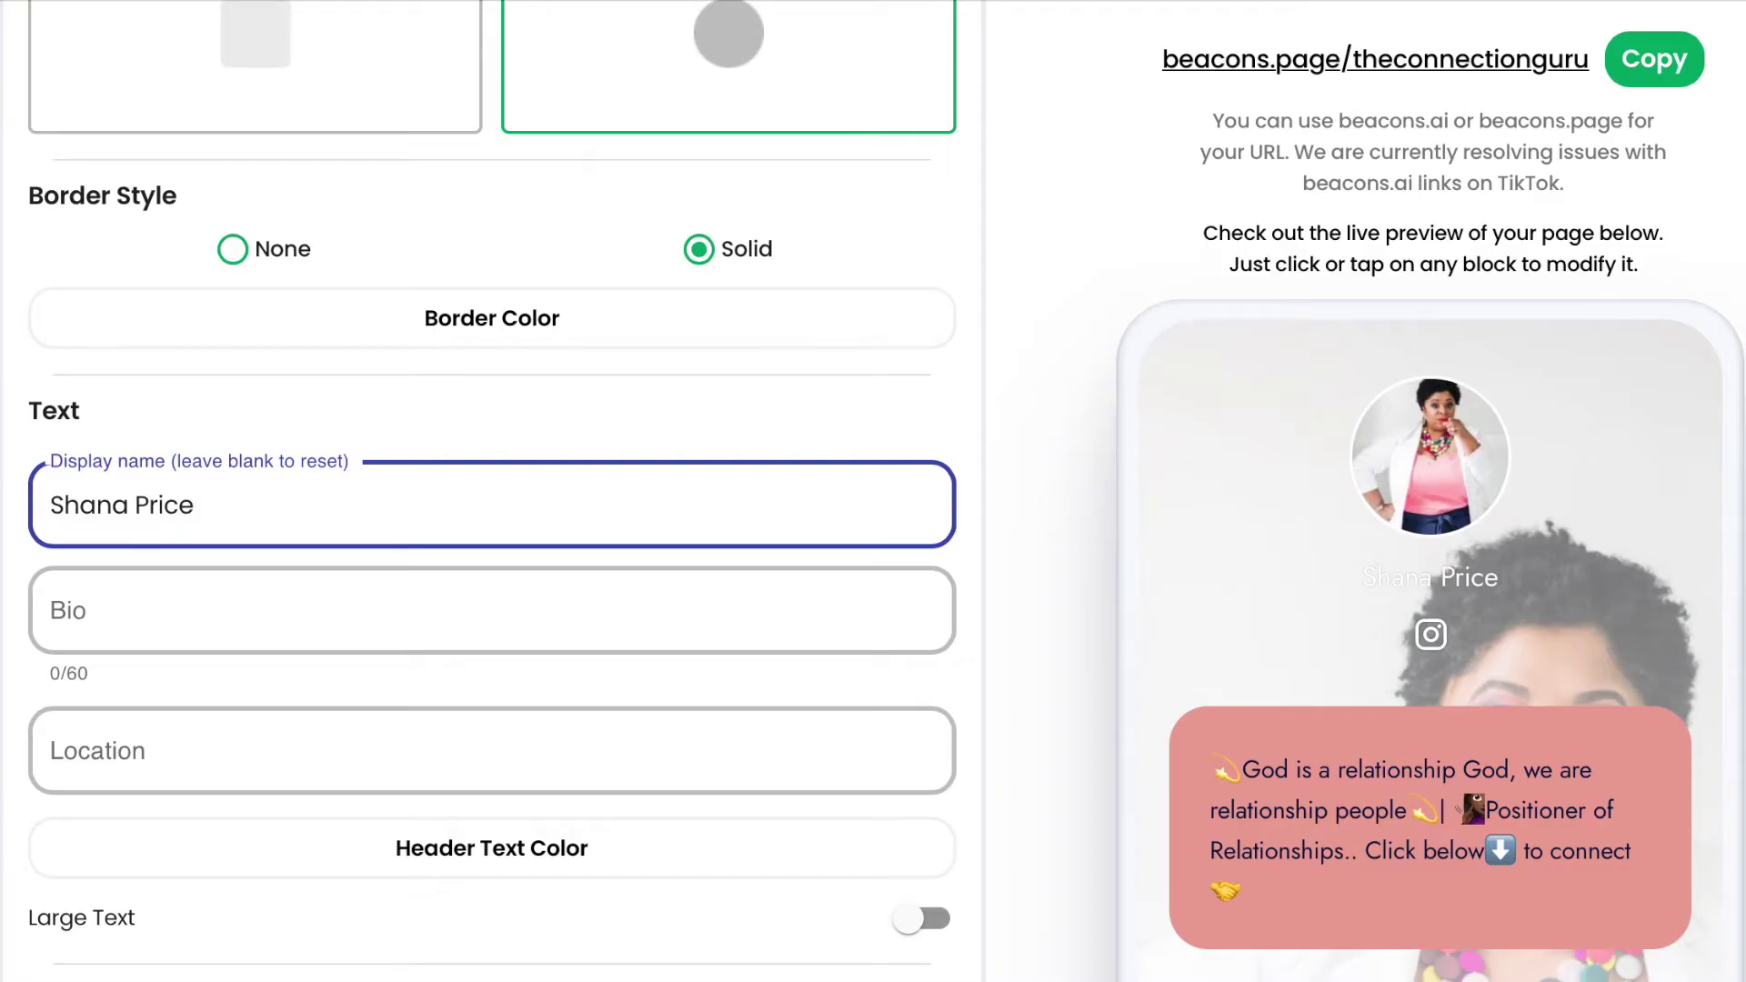
{"action": "left_click", "coordinate": [500, 610]}
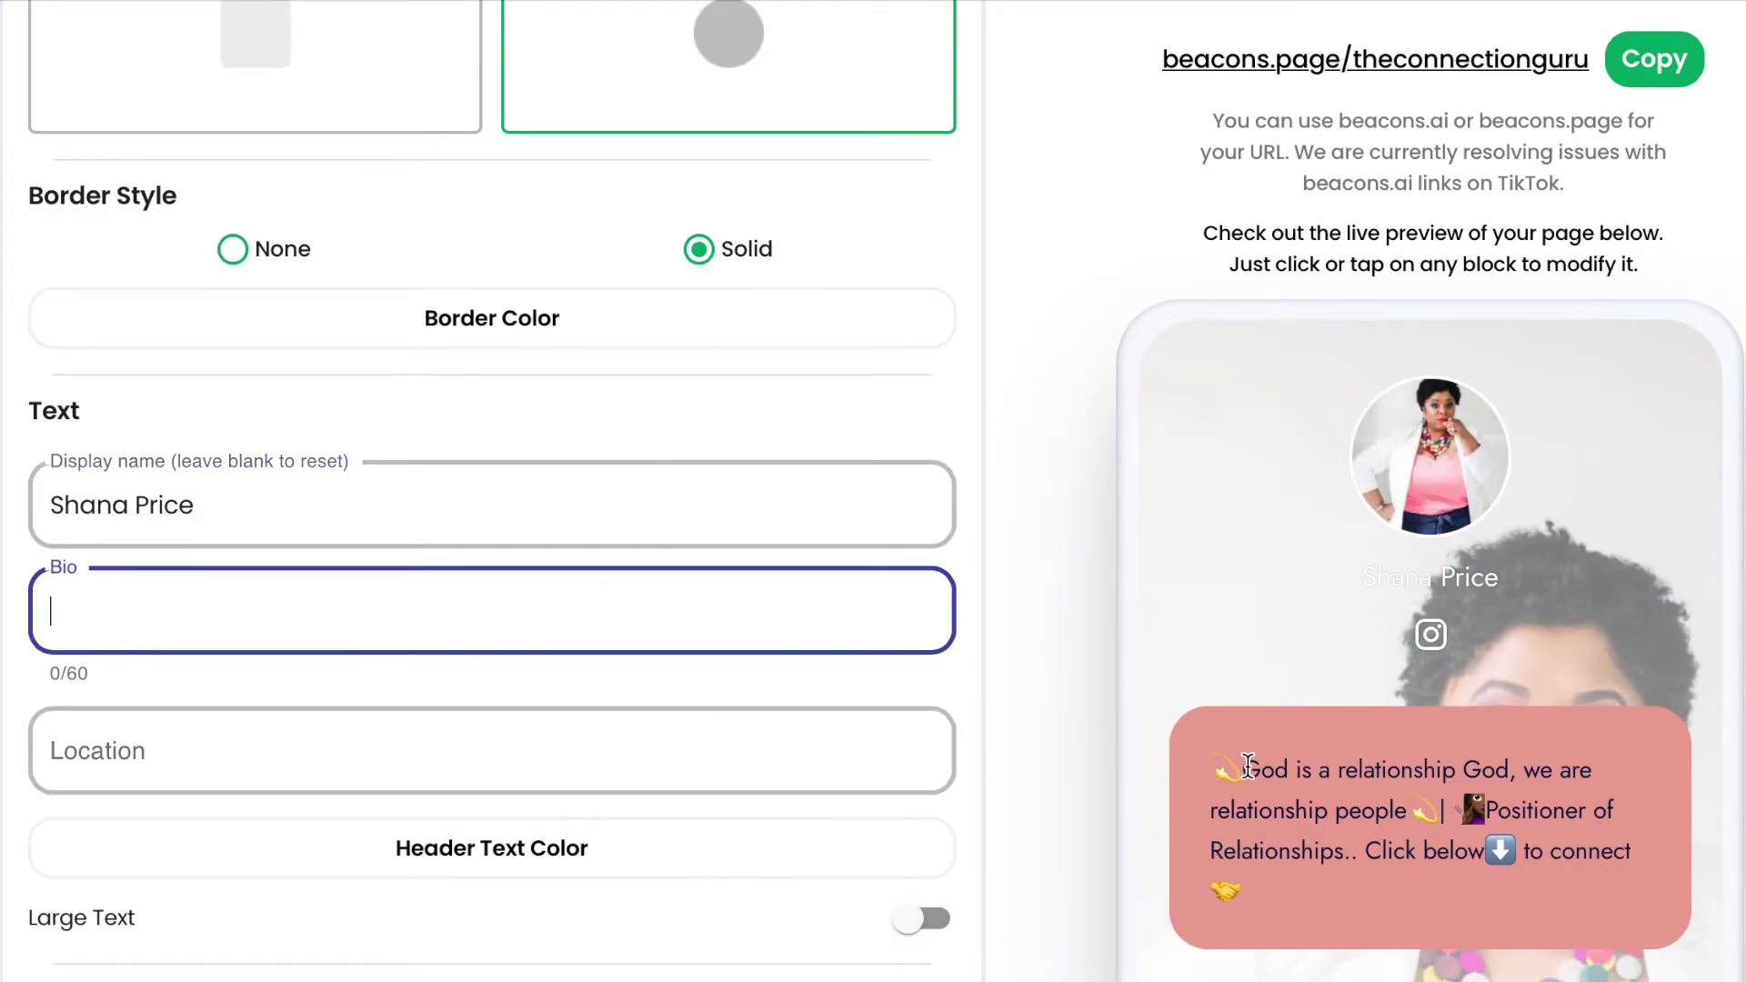
{"action": "left_click", "coordinate": [1330, 794]}
Open the bio text block, then select the tagline text on Trello's Tag Line card.
{"action": "left_click", "coordinate": [1407, 795]}
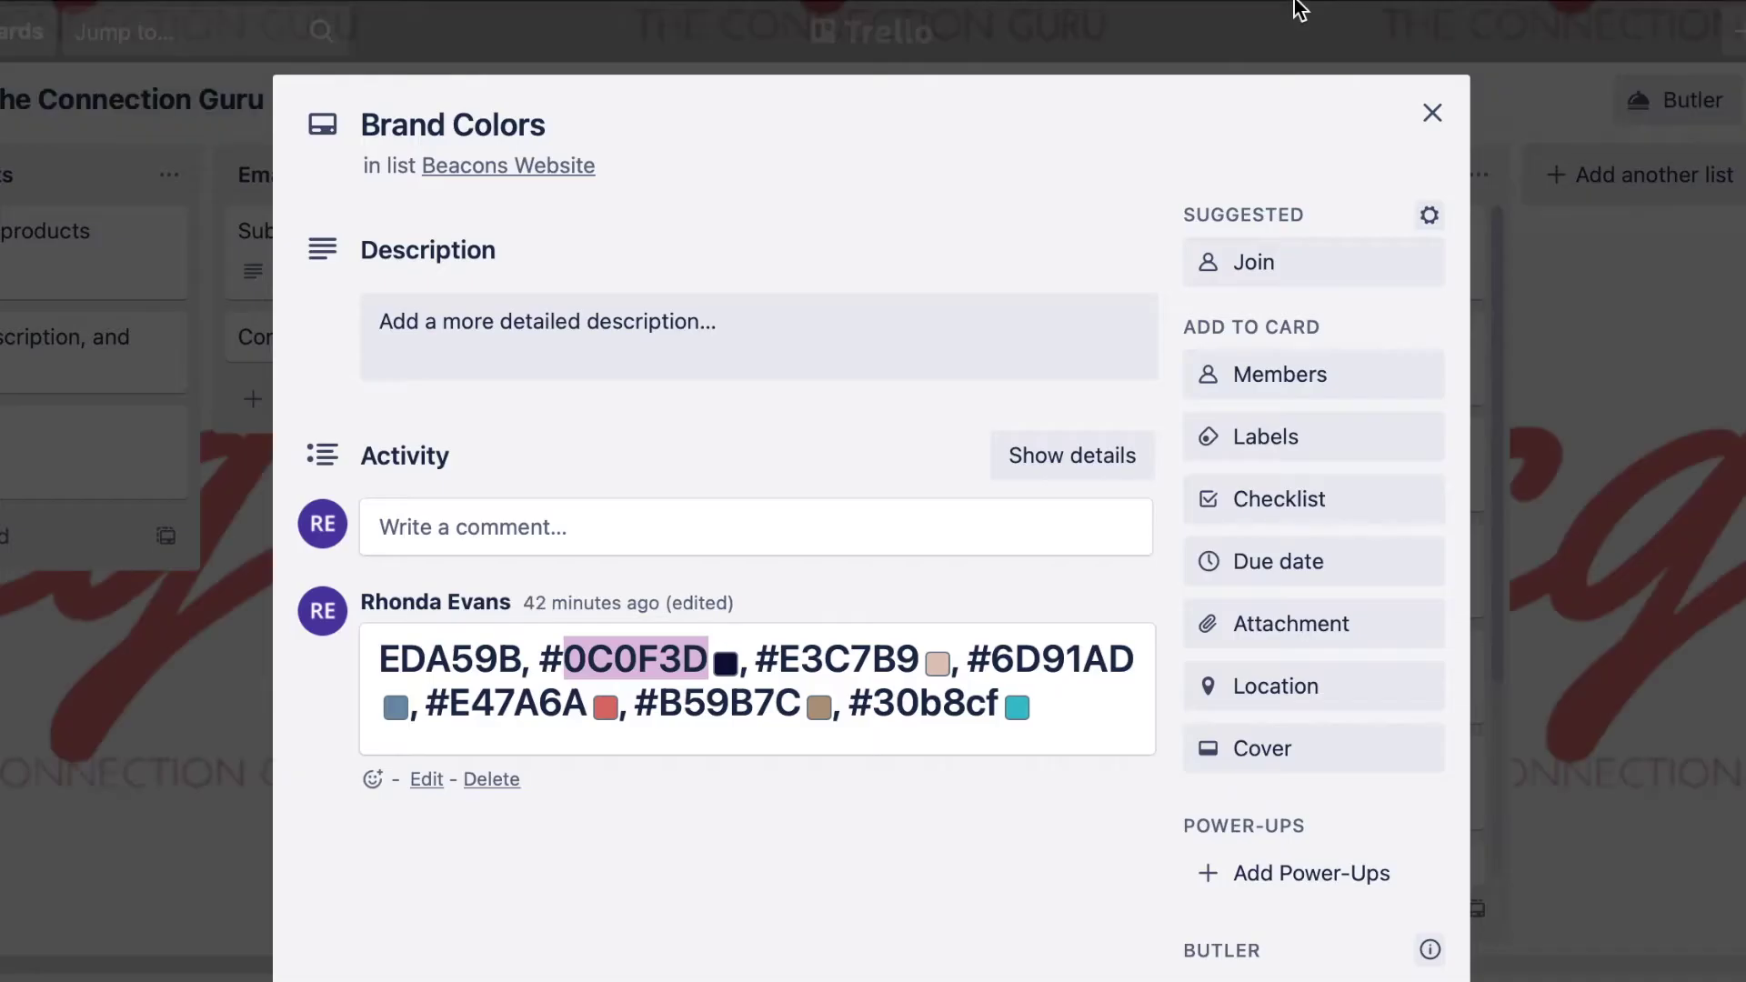
{"action": "left_click", "coordinate": [1542, 134]}
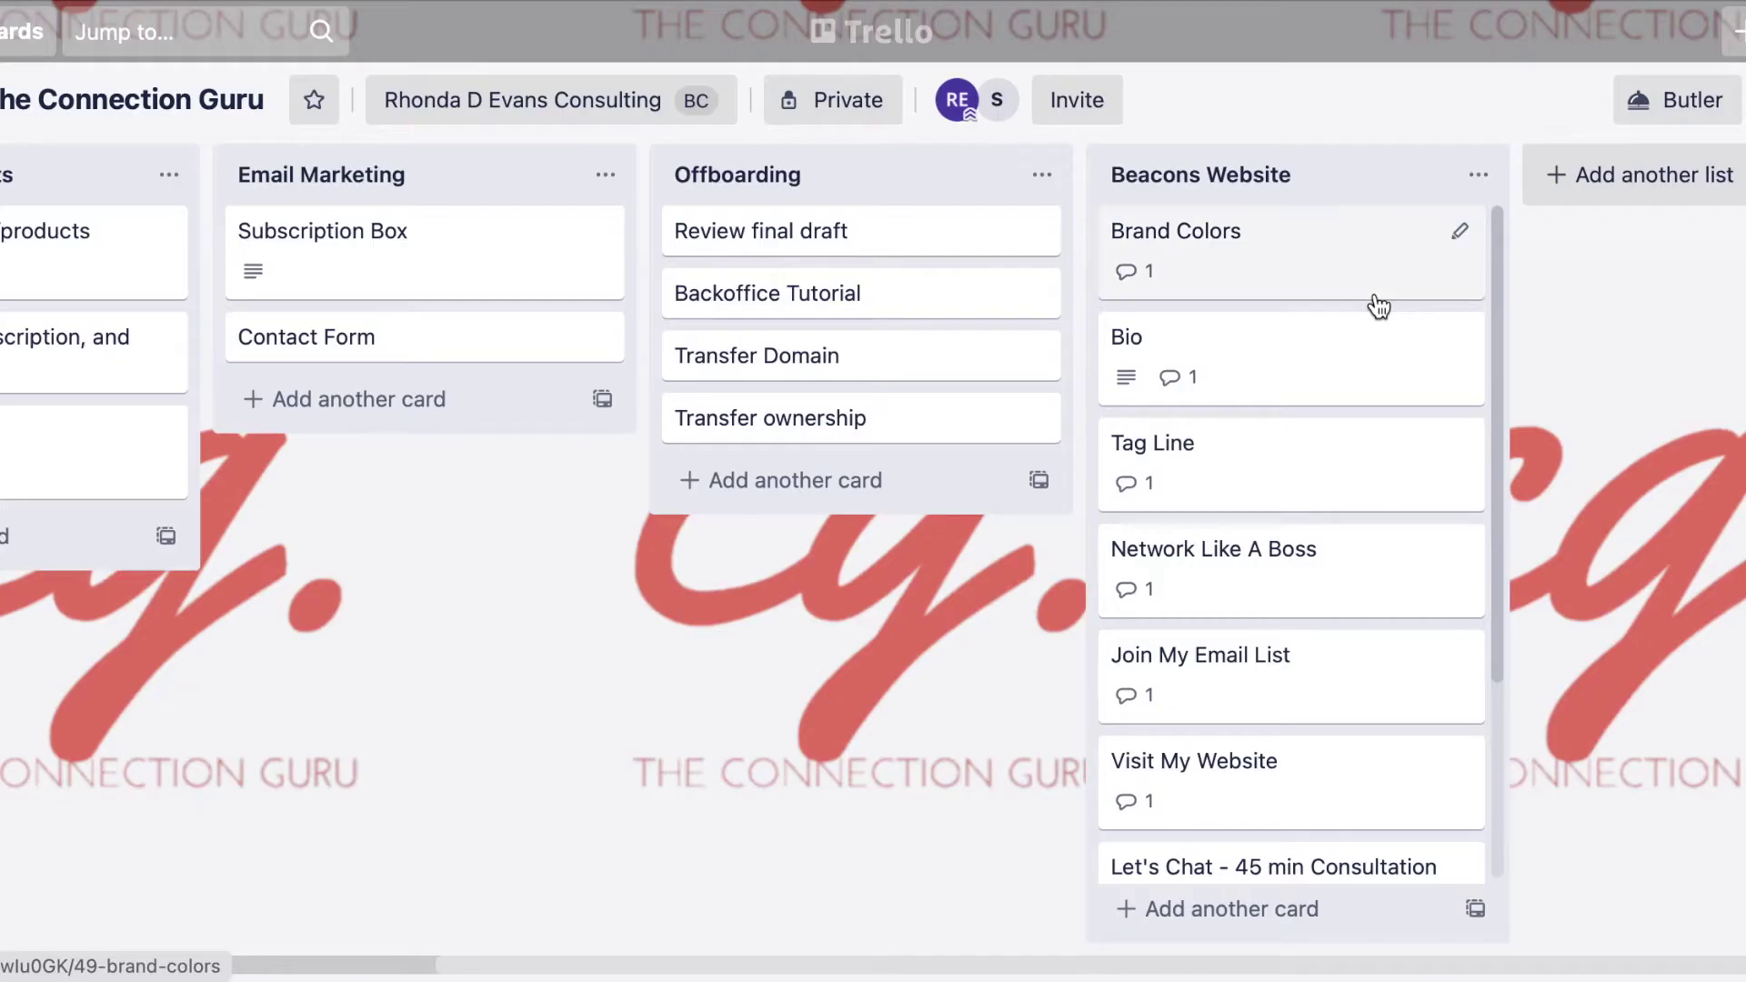
{"action": "left_click", "coordinate": [1107, 495]}
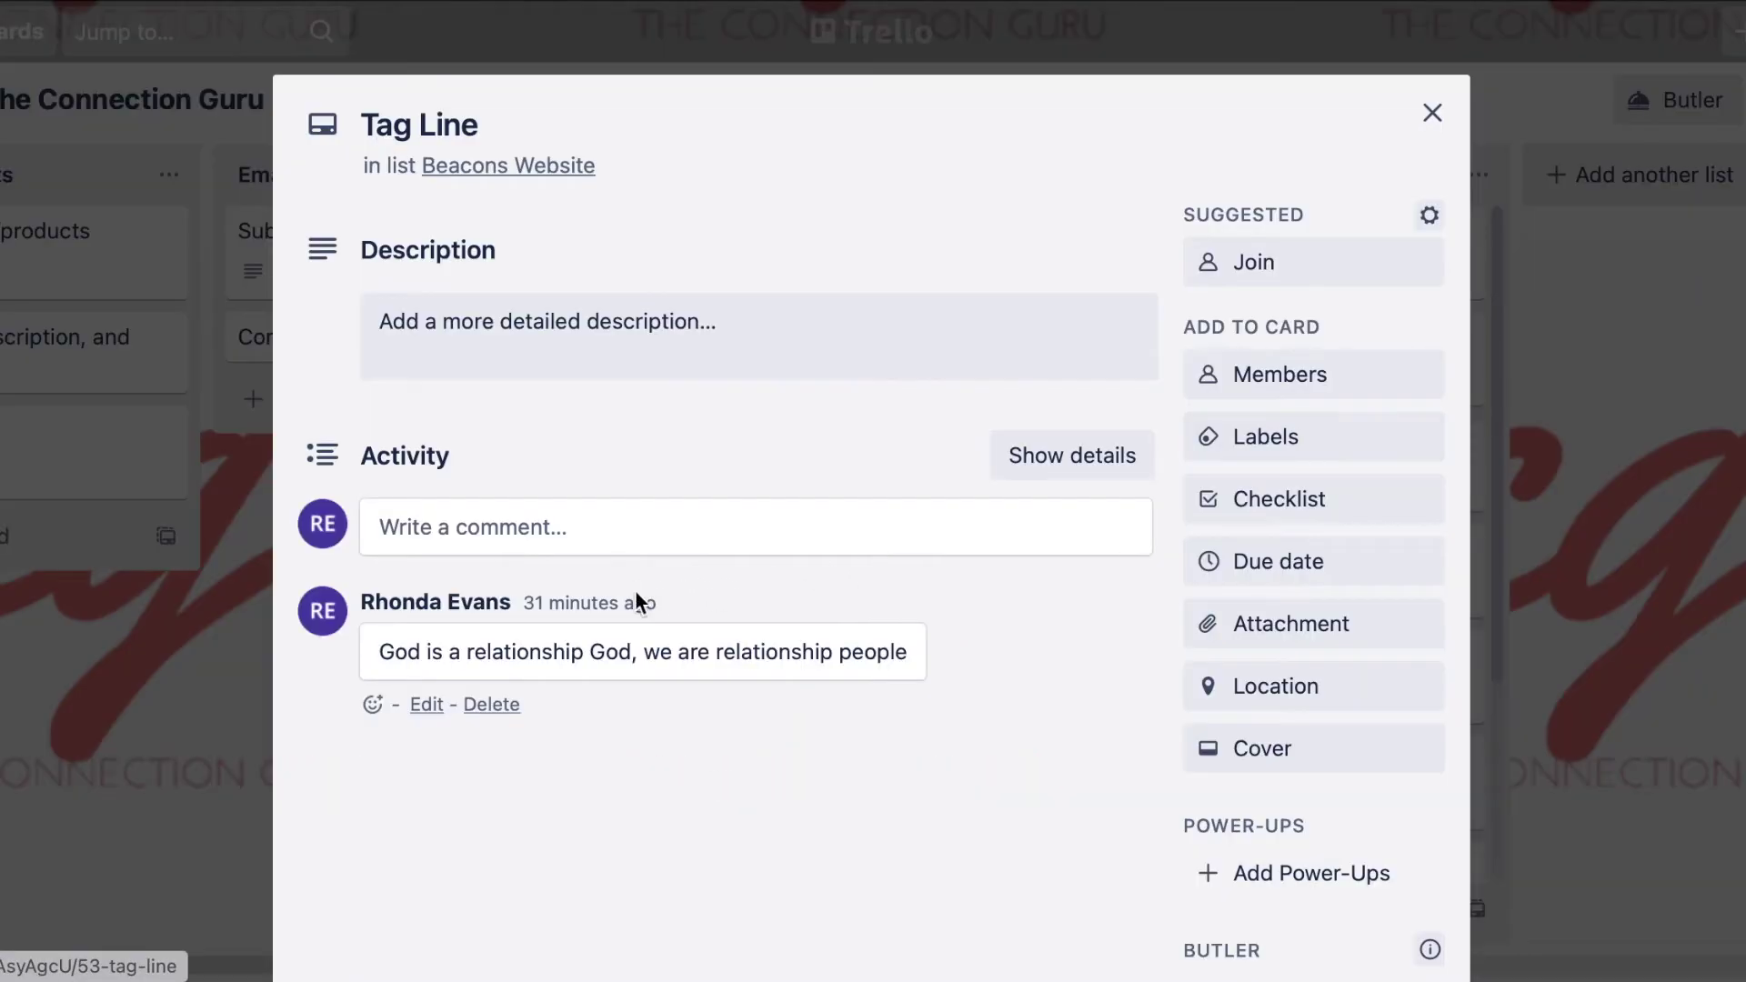
{"action": "triple_click", "coordinate": [617, 652]}
{"action": "key", "text": "ctrl+c"}
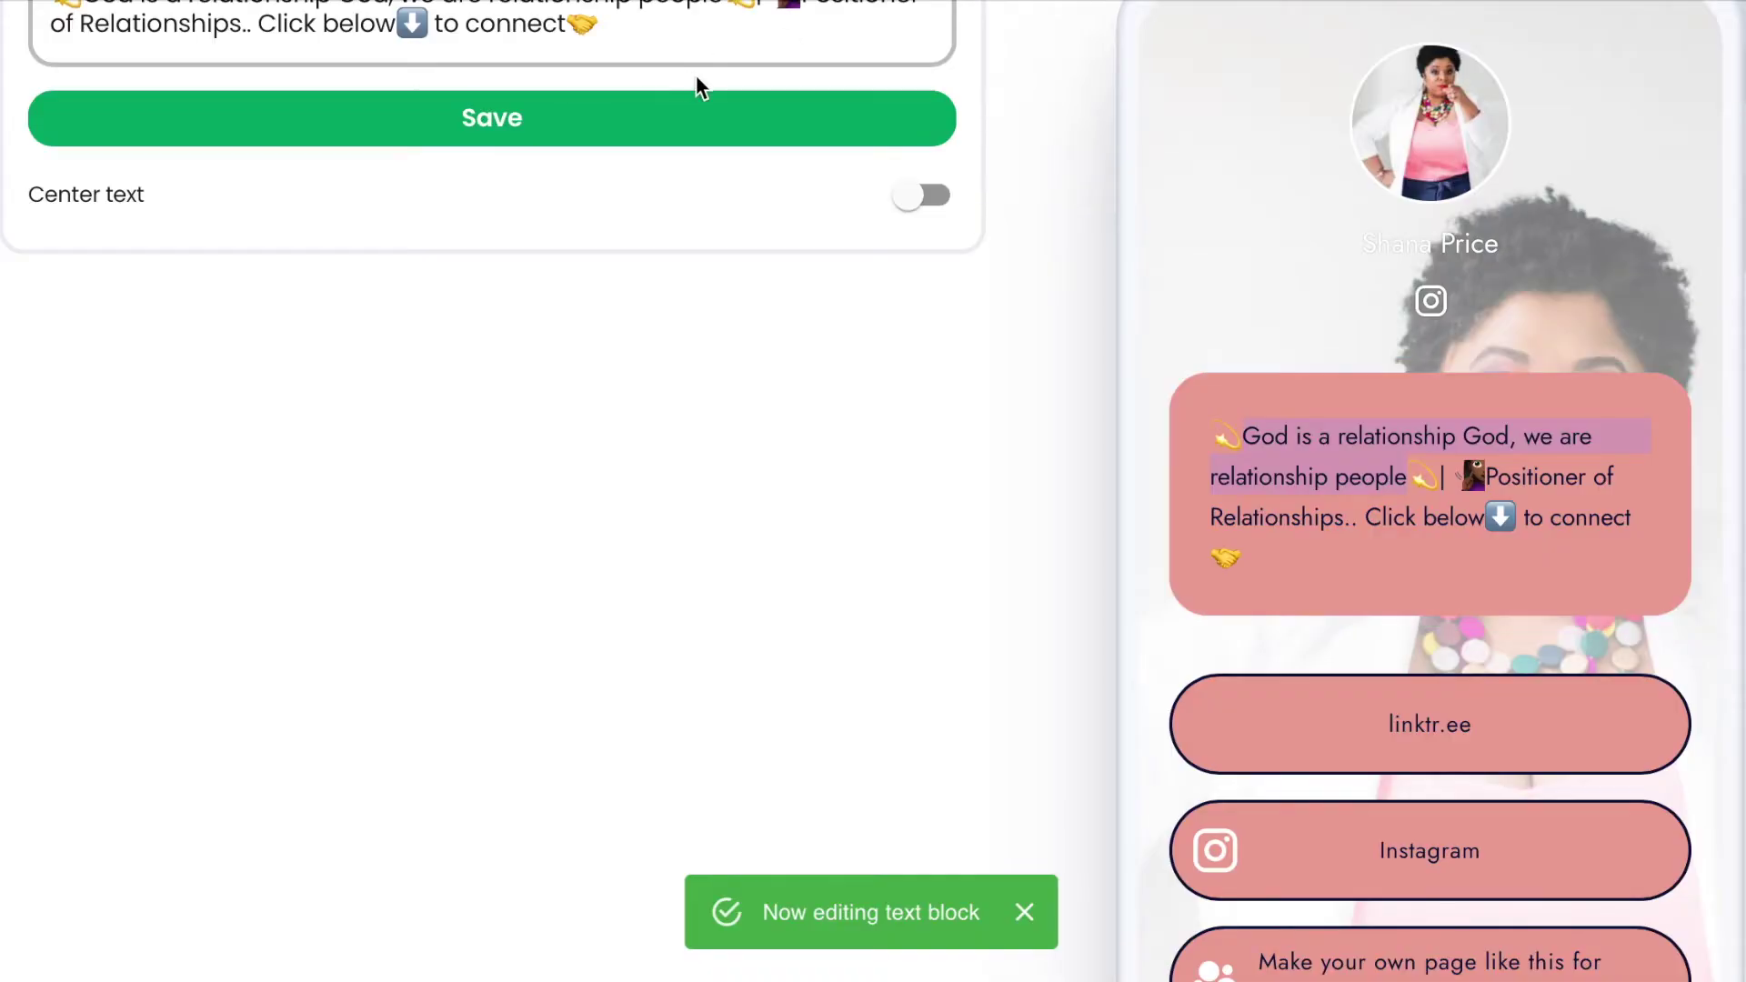
Paste the tagline into the Header bio, removing the trailing line break.
{"action": "scroll", "coordinate": [657, 335], "scroll_direction": "up", "scroll_amount": 5}
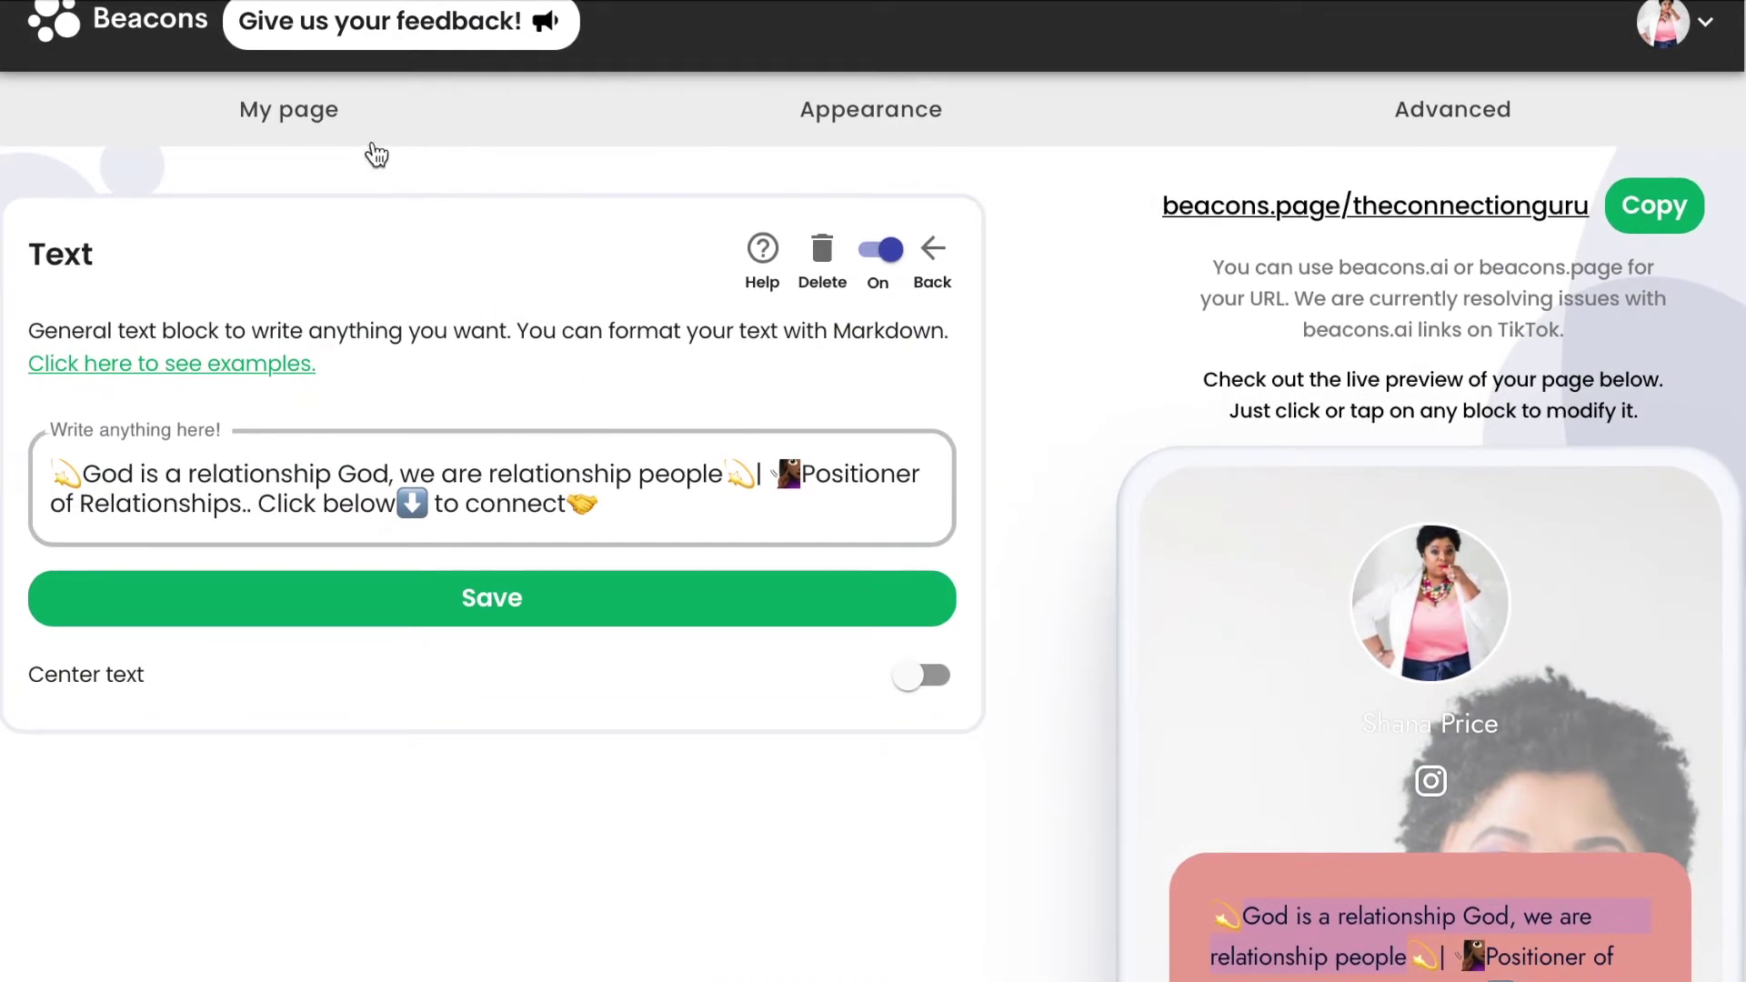
{"action": "left_click", "coordinate": [373, 111]}
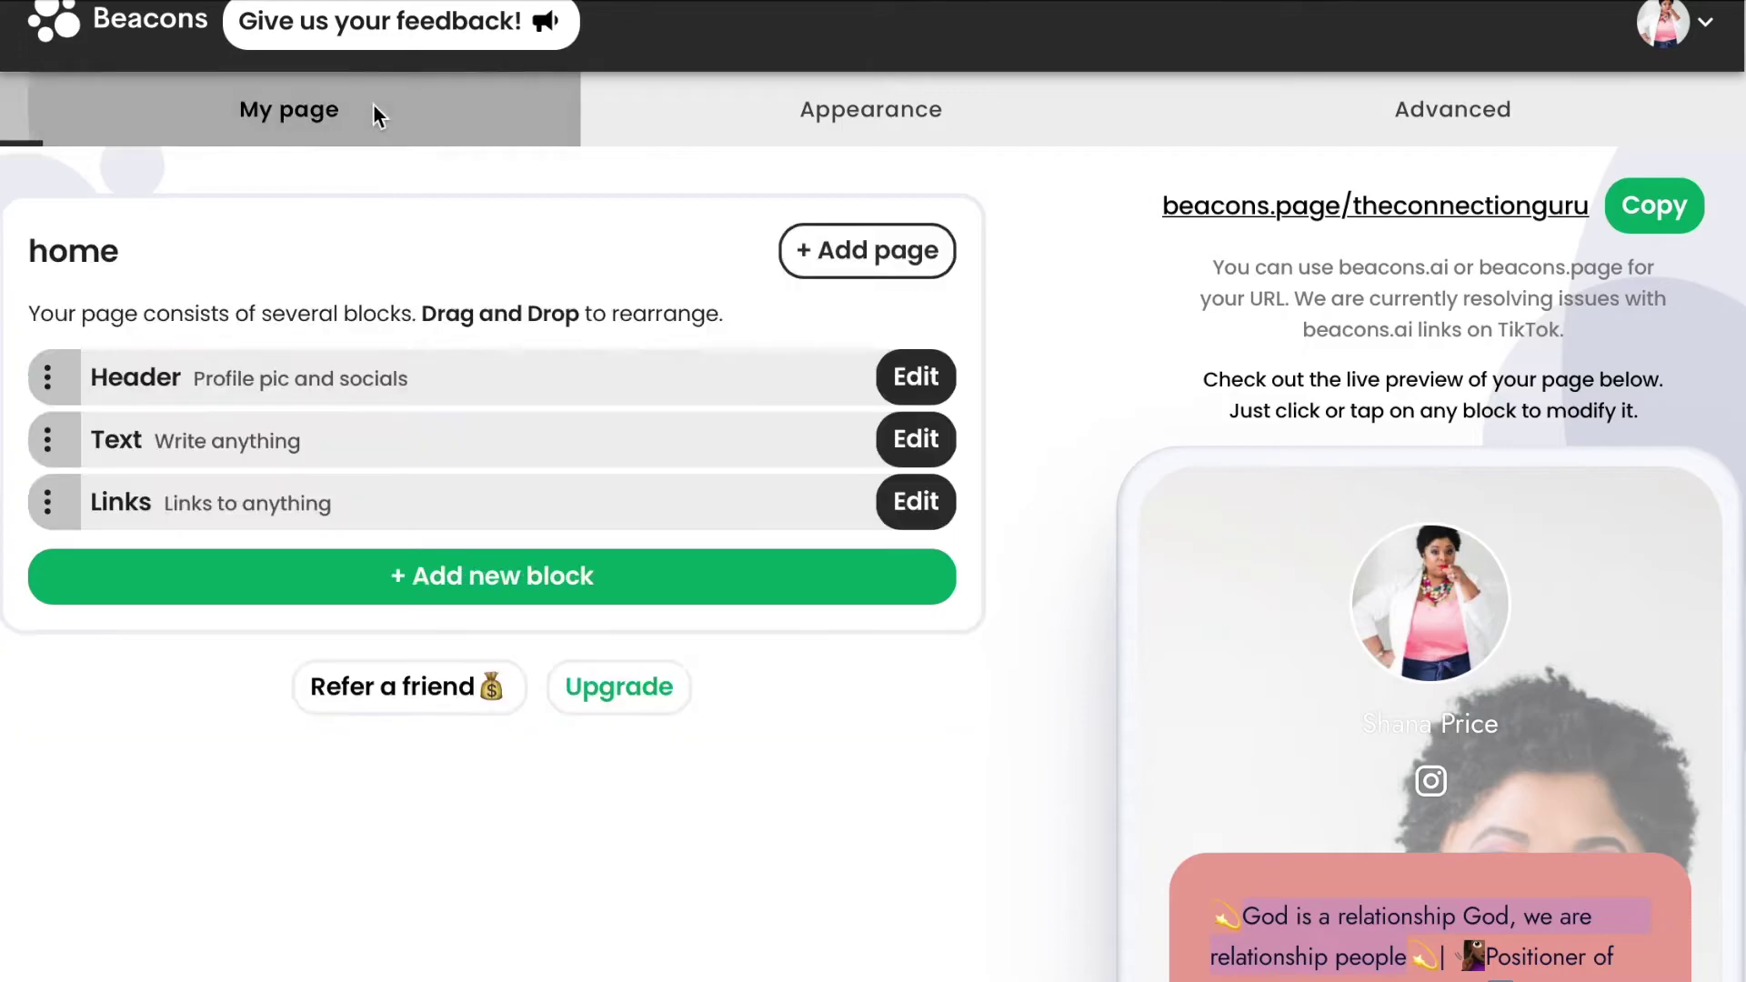
{"action": "left_click", "coordinate": [915, 377]}
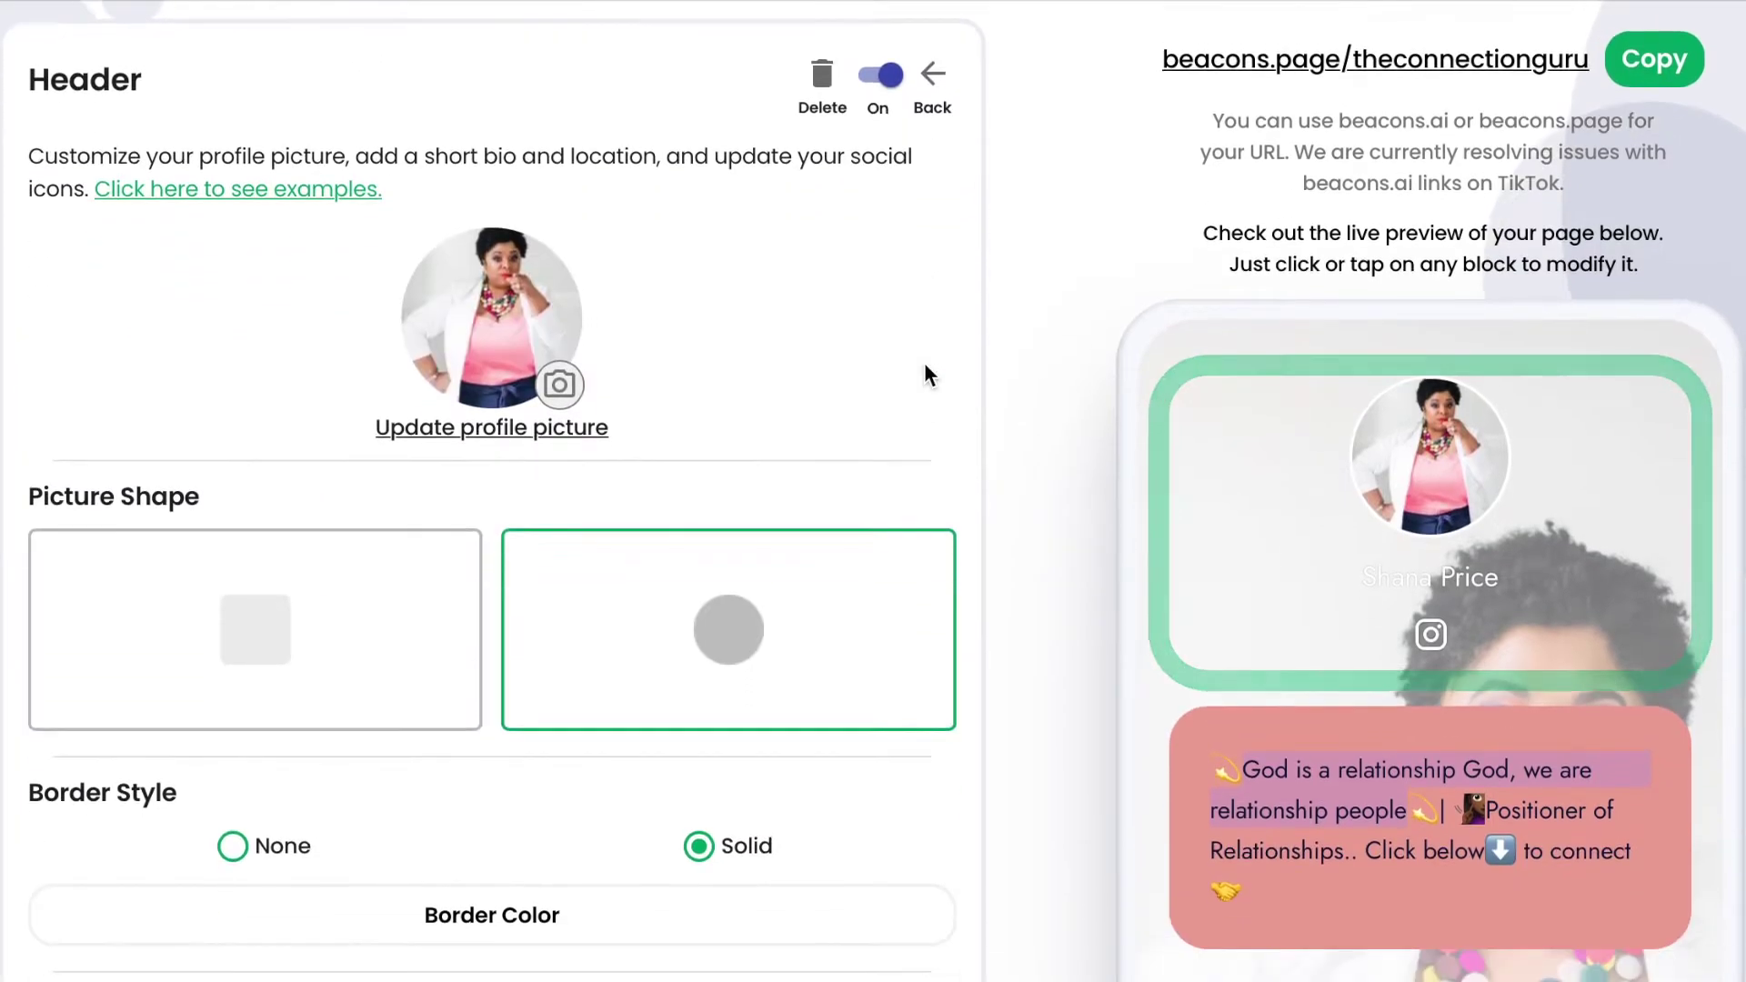
{"action": "scroll", "coordinate": [596, 792], "scroll_direction": "down", "scroll_amount": 5}
{"action": "left_click", "coordinate": [557, 714]}
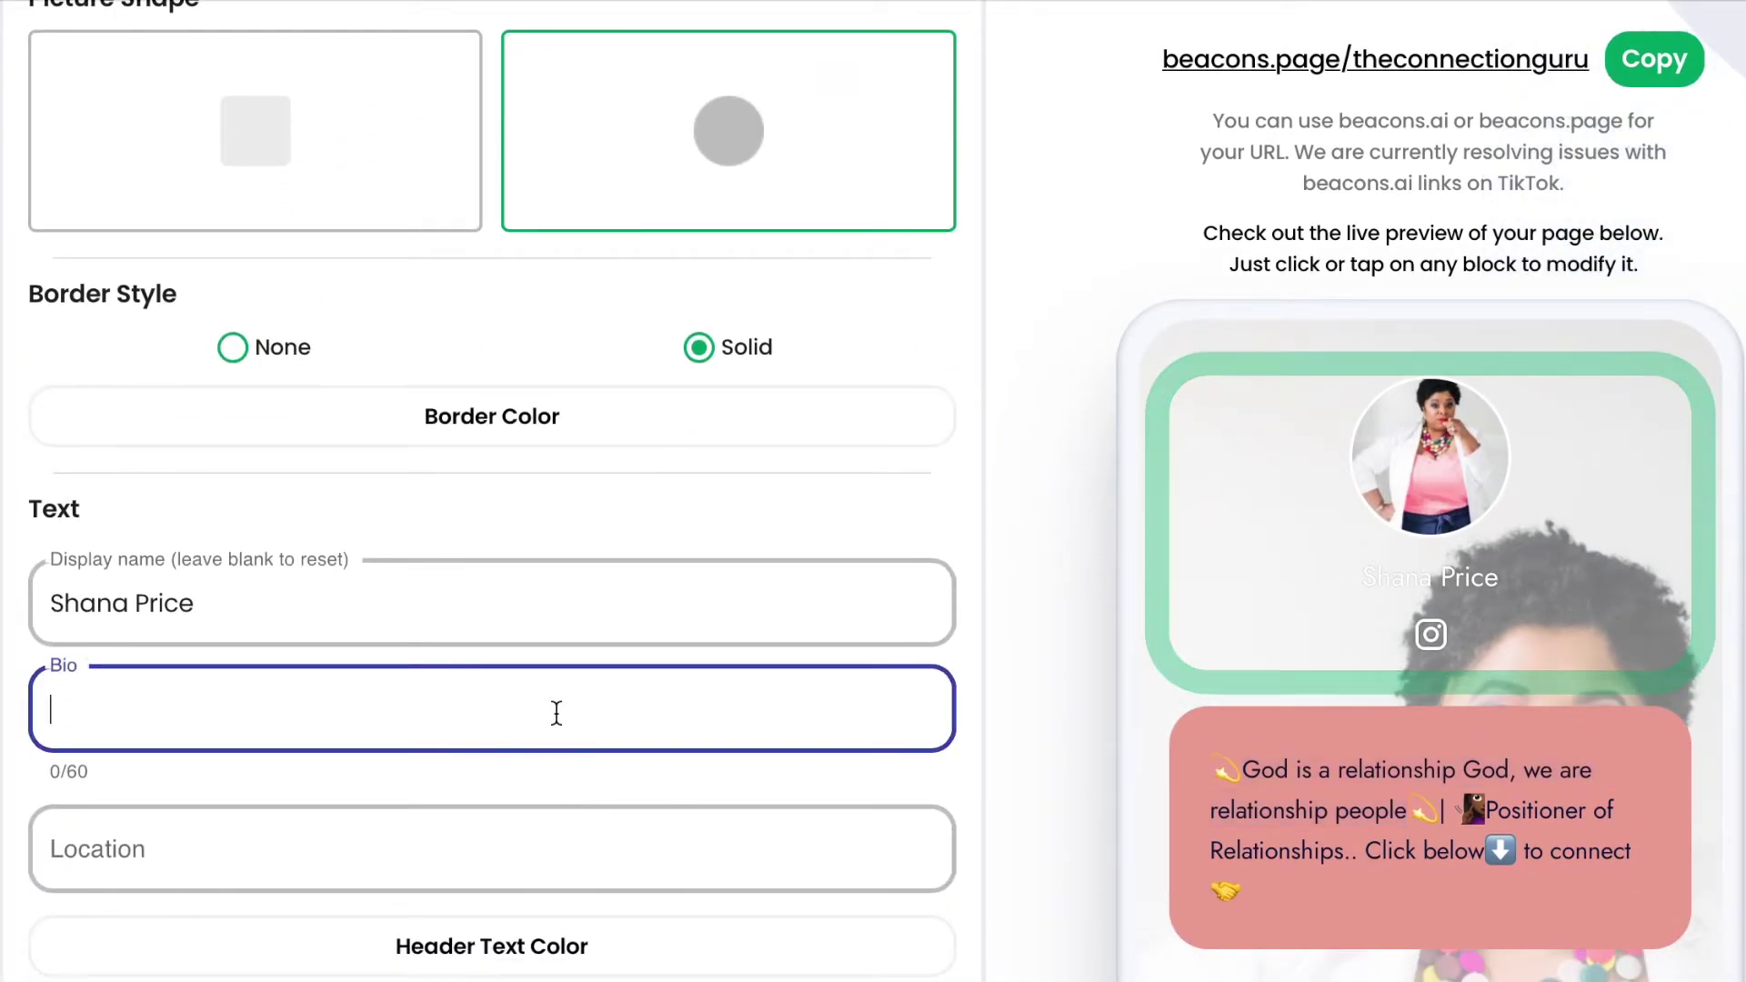
{"action": "key", "text": "ctrl+v"}
{"action": "key", "text": "BackSpace"}
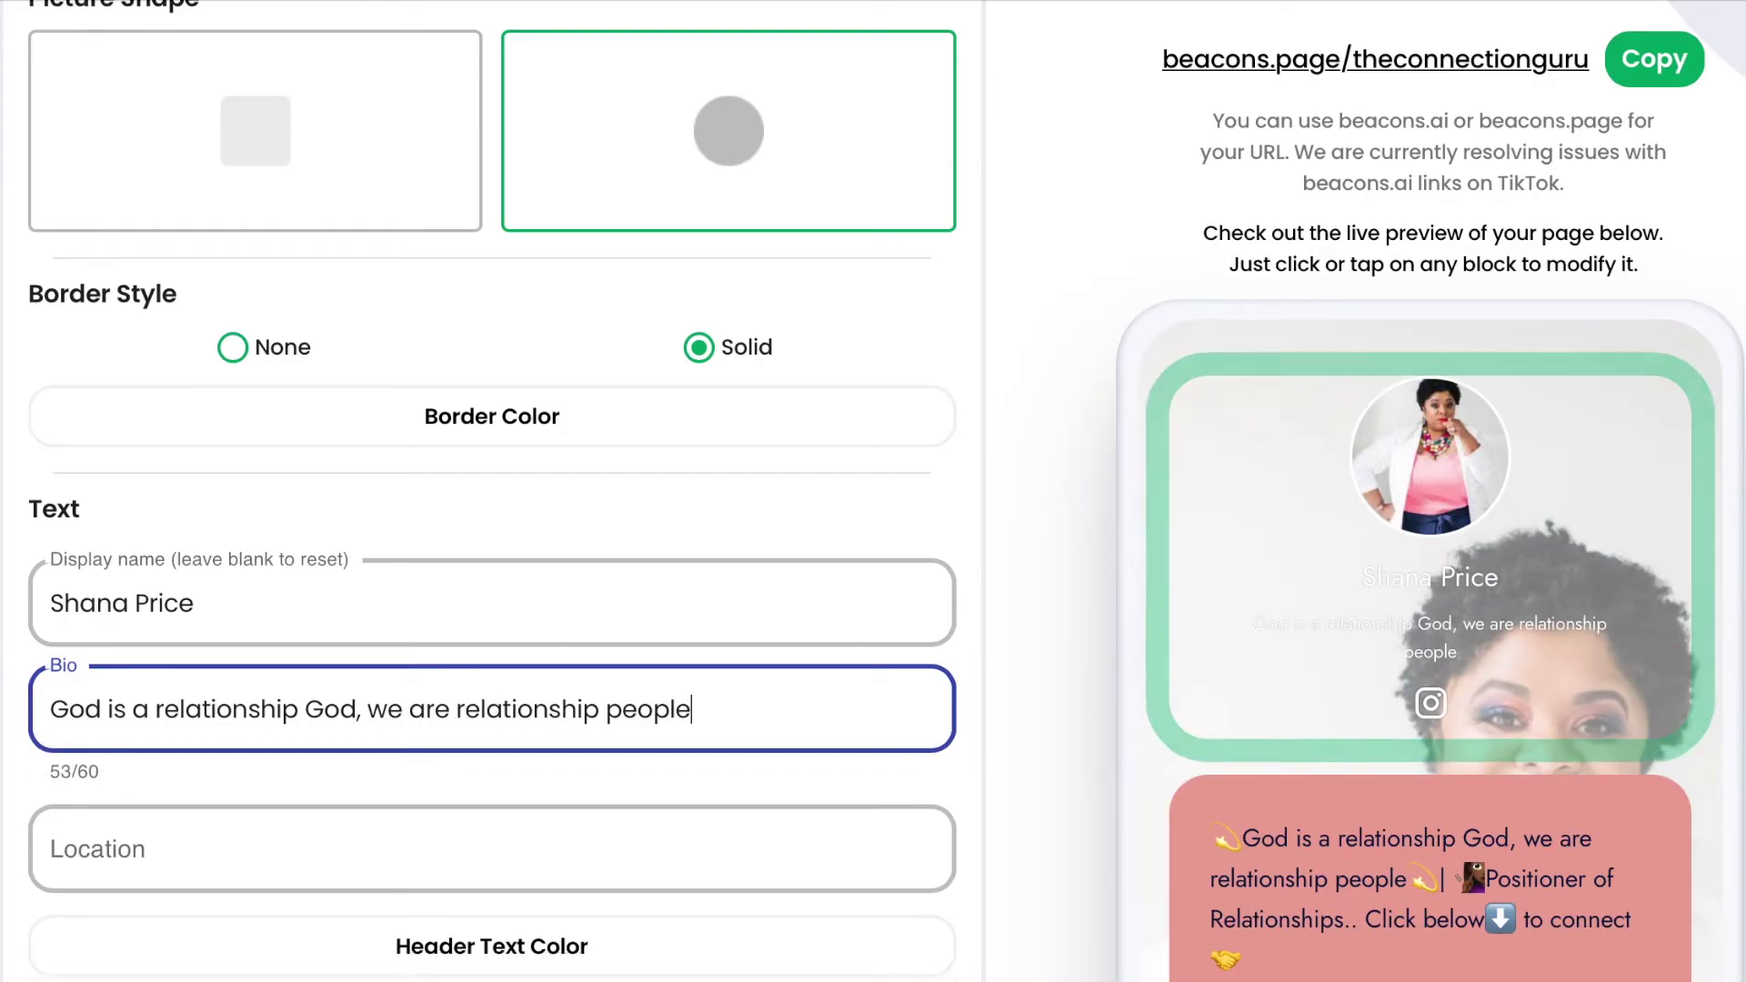
Set the header location to 'Chalotte, NC'.
{"action": "scroll", "coordinate": [382, 736], "scroll_direction": "down", "scroll_amount": 3}
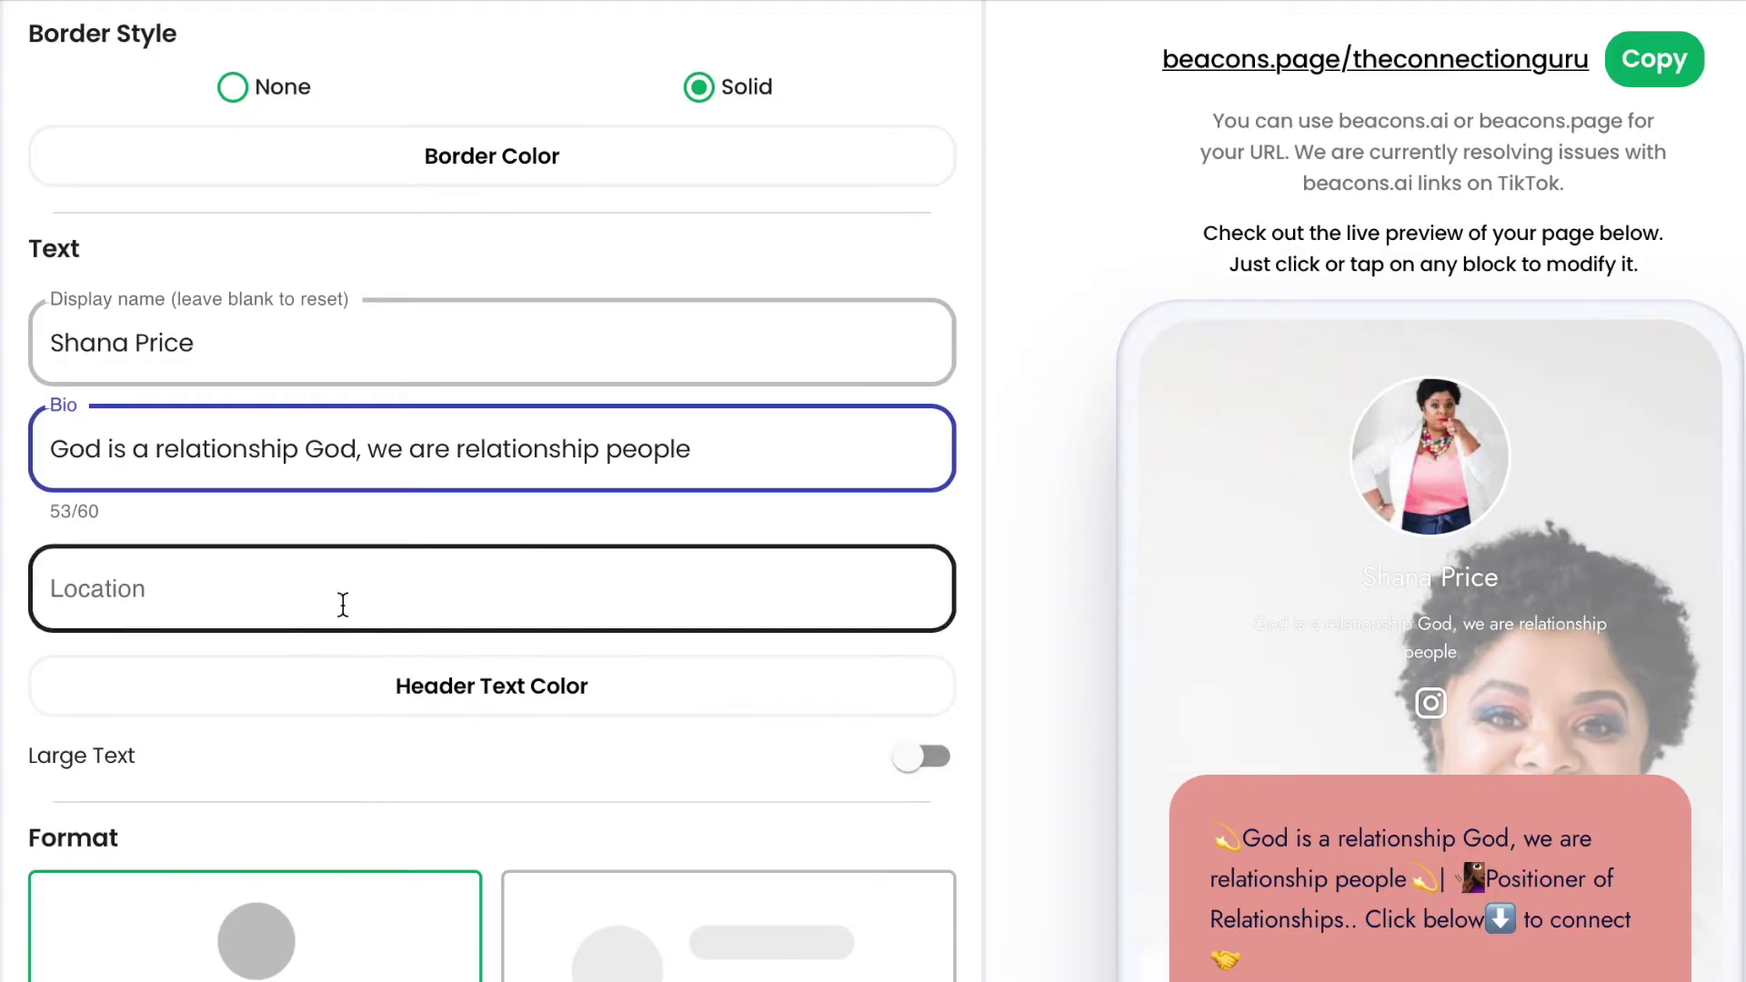
{"action": "left_click", "coordinate": [342, 604]}
{"action": "type", "text": "Chalotte, NC"}
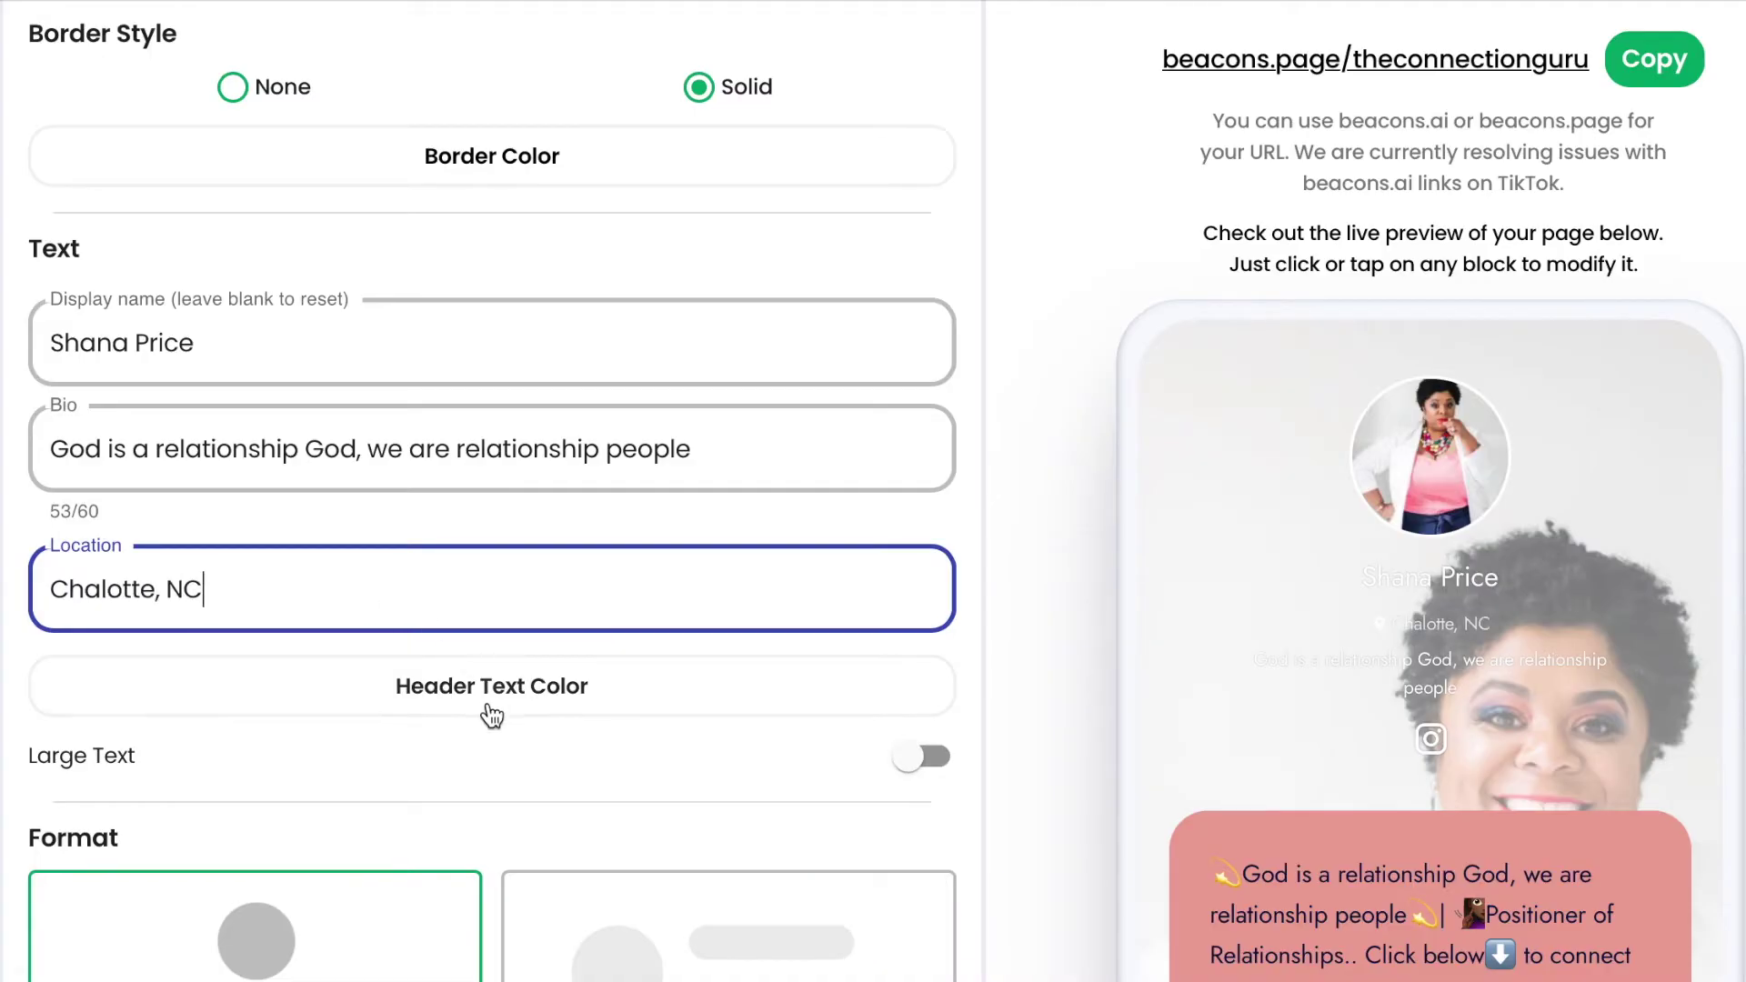
{"action": "left_click", "coordinate": [492, 713]}
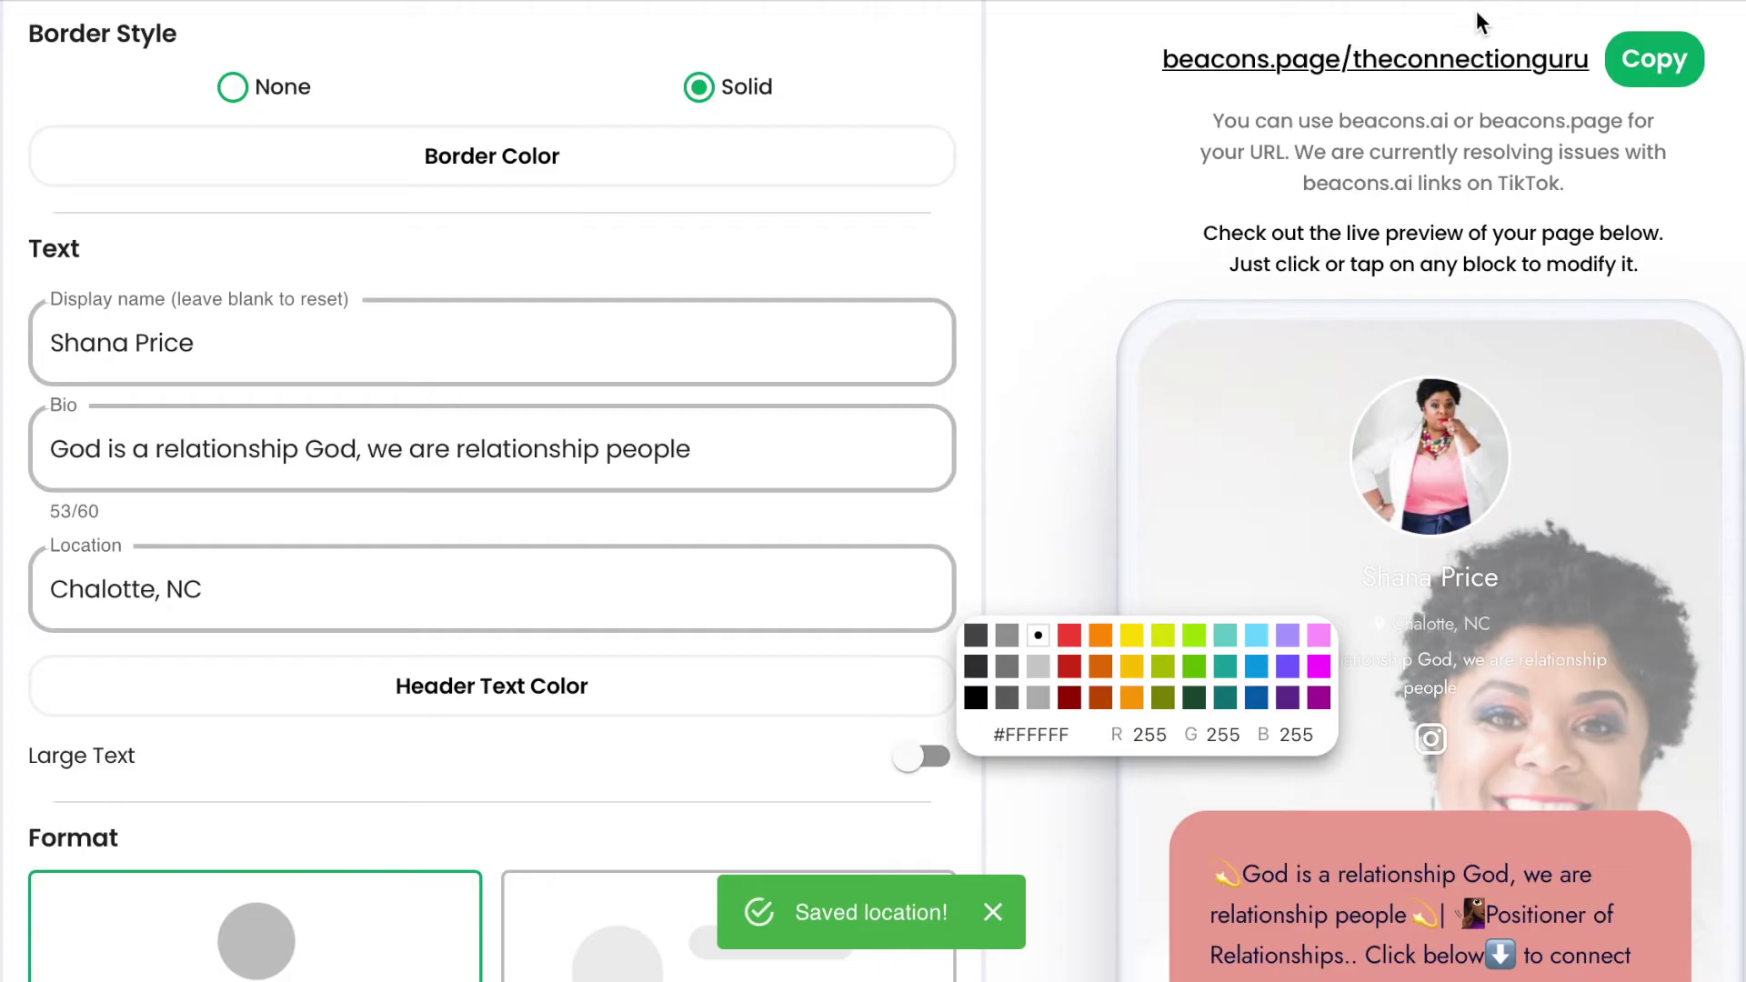
Close Trello's Tag Line card, copy 0C0F3D from the Brand Colors card, and return to Beacons.
{"action": "left_click", "coordinate": [1268, 5]}
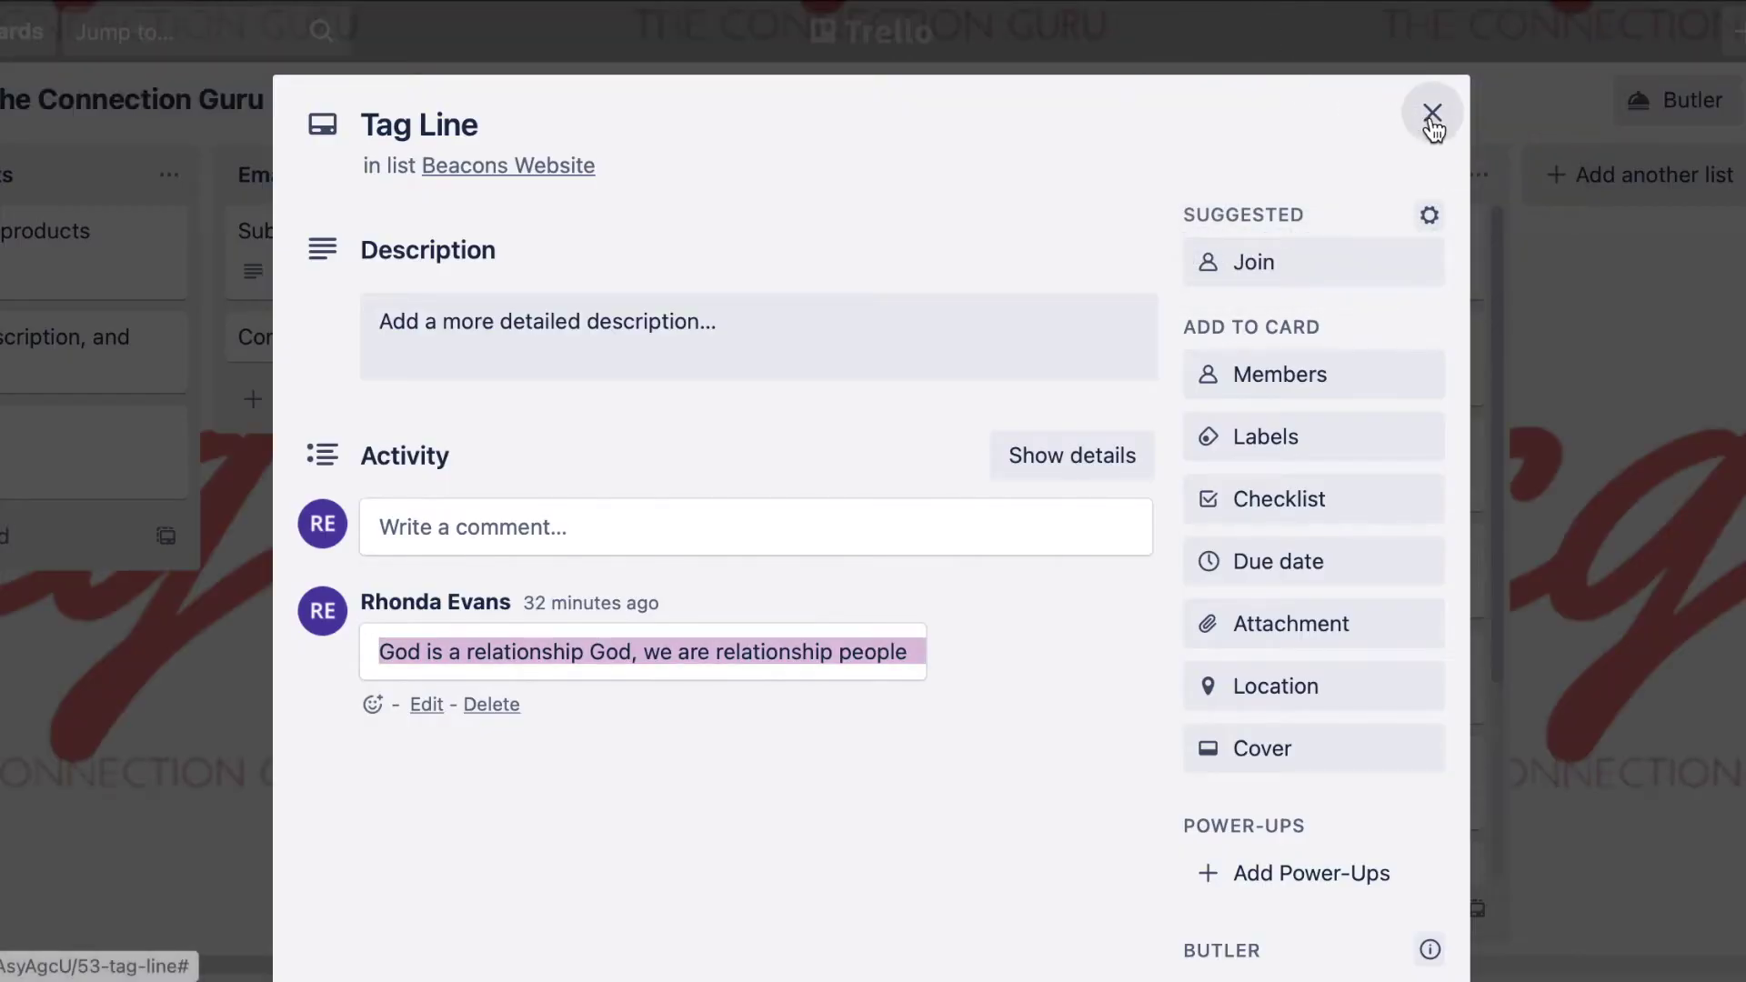
{"action": "left_click", "coordinate": [1431, 121]}
{"action": "left_click", "coordinate": [1229, 248]}
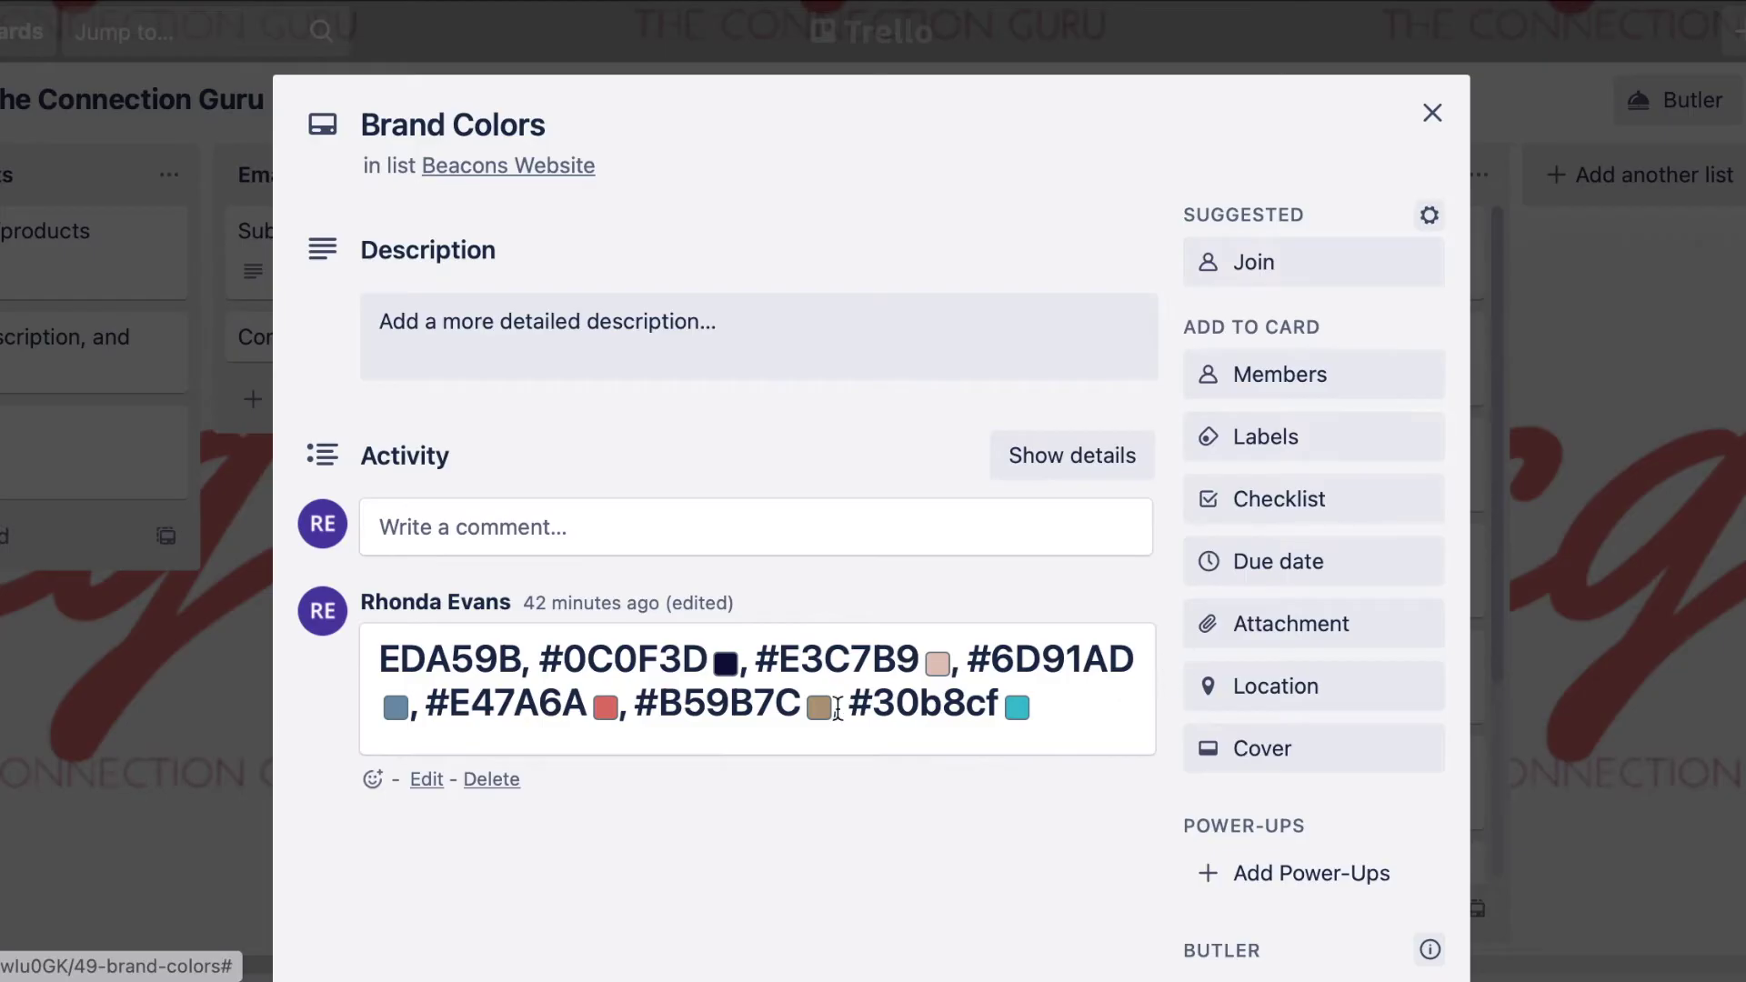
{"action": "double_click", "coordinate": [660, 658]}
{"action": "key", "text": "super+c"}
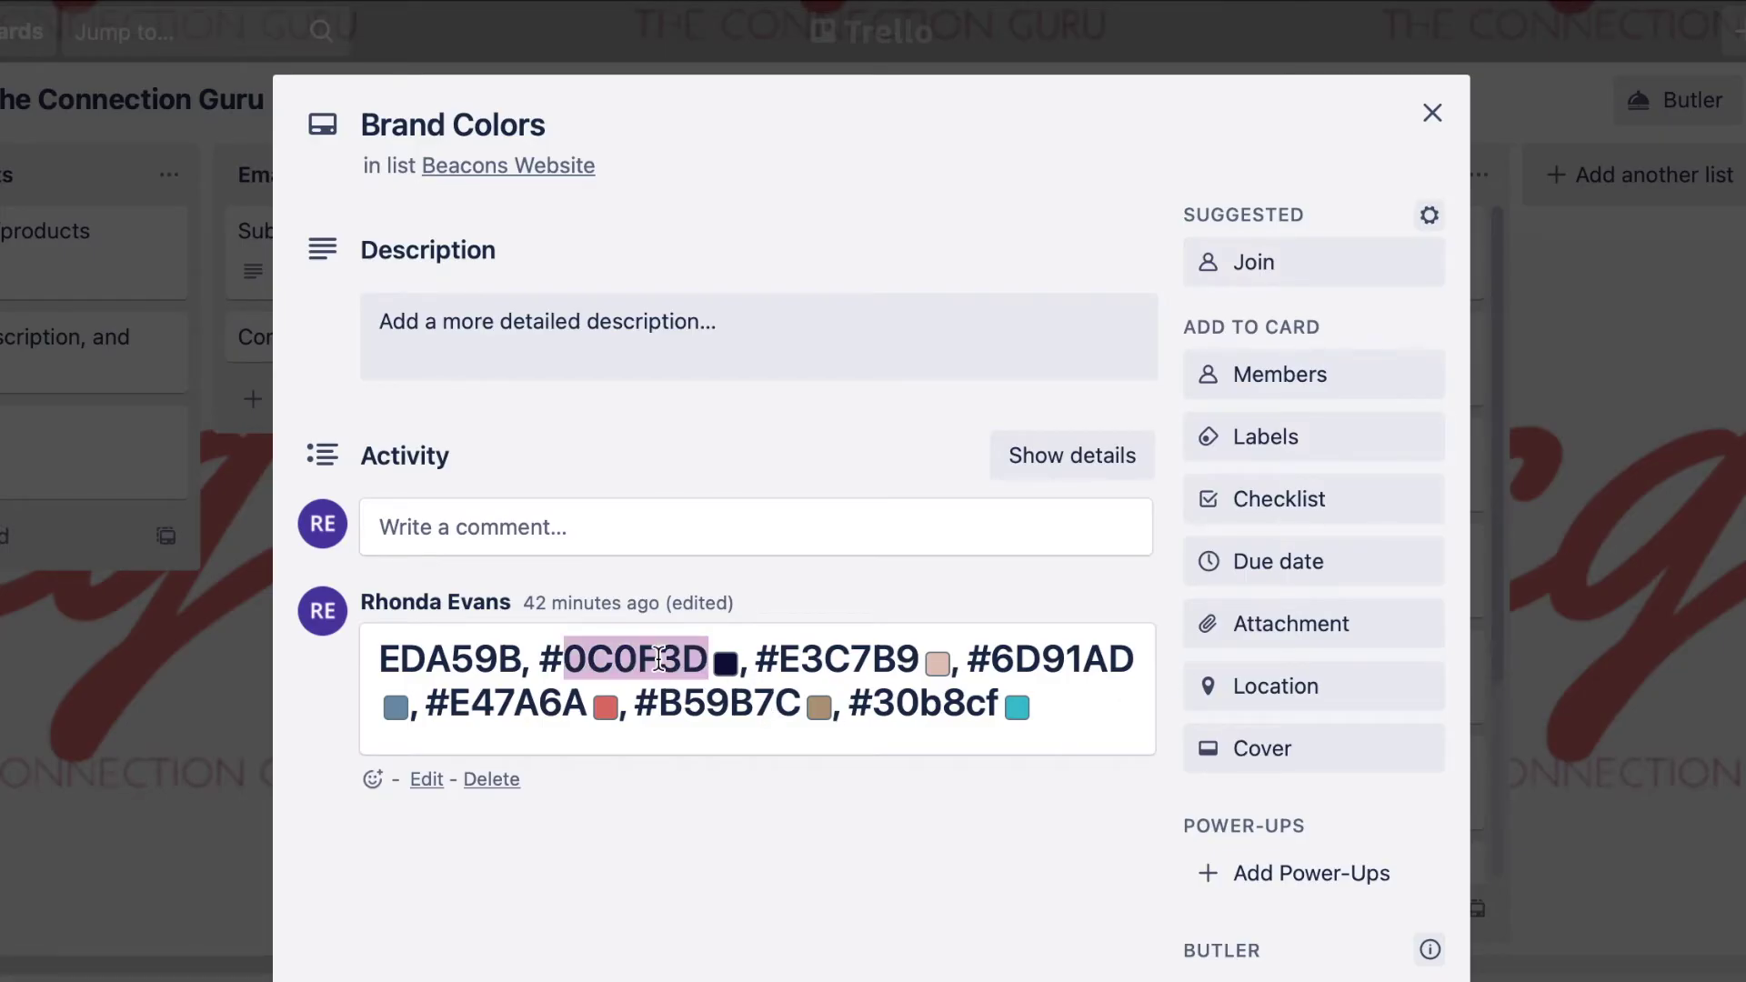
{"action": "key", "text": "ctrl+Tab"}
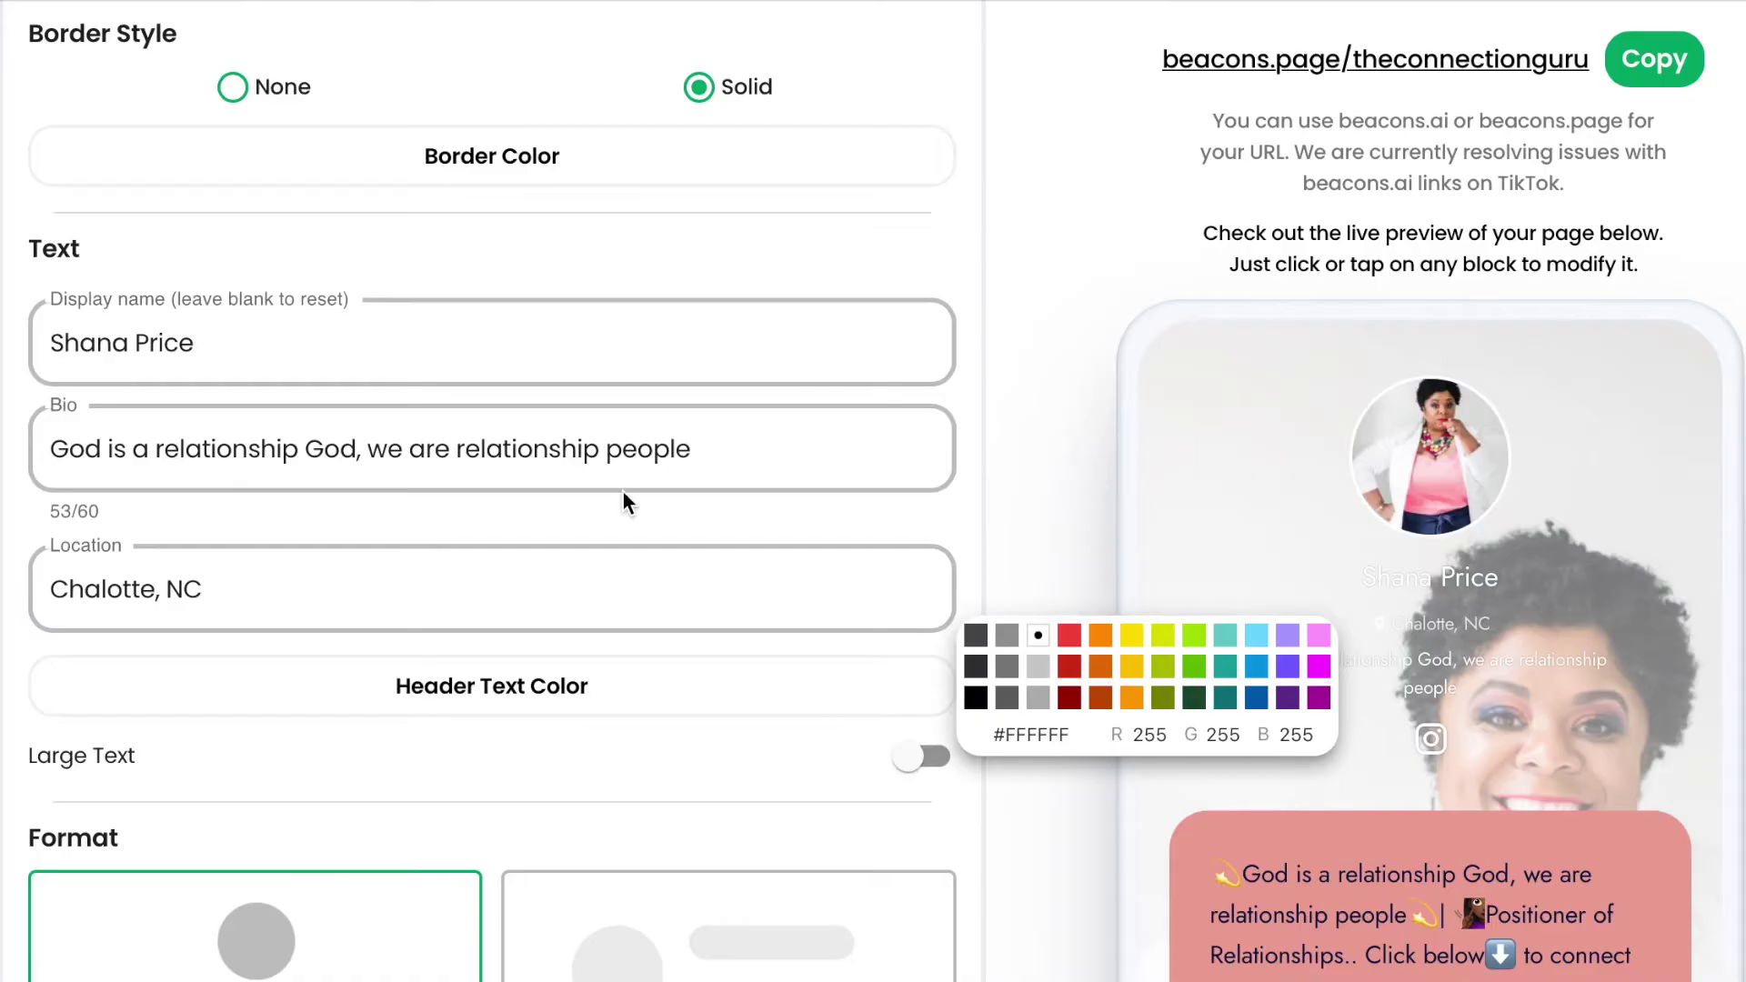
Change the header text colour from white to #0C0F3D and switch on Large Text.
{"action": "double_click", "coordinate": [1035, 724]}
{"action": "key", "text": "super+space"}
{"action": "key", "text": "super+v"}
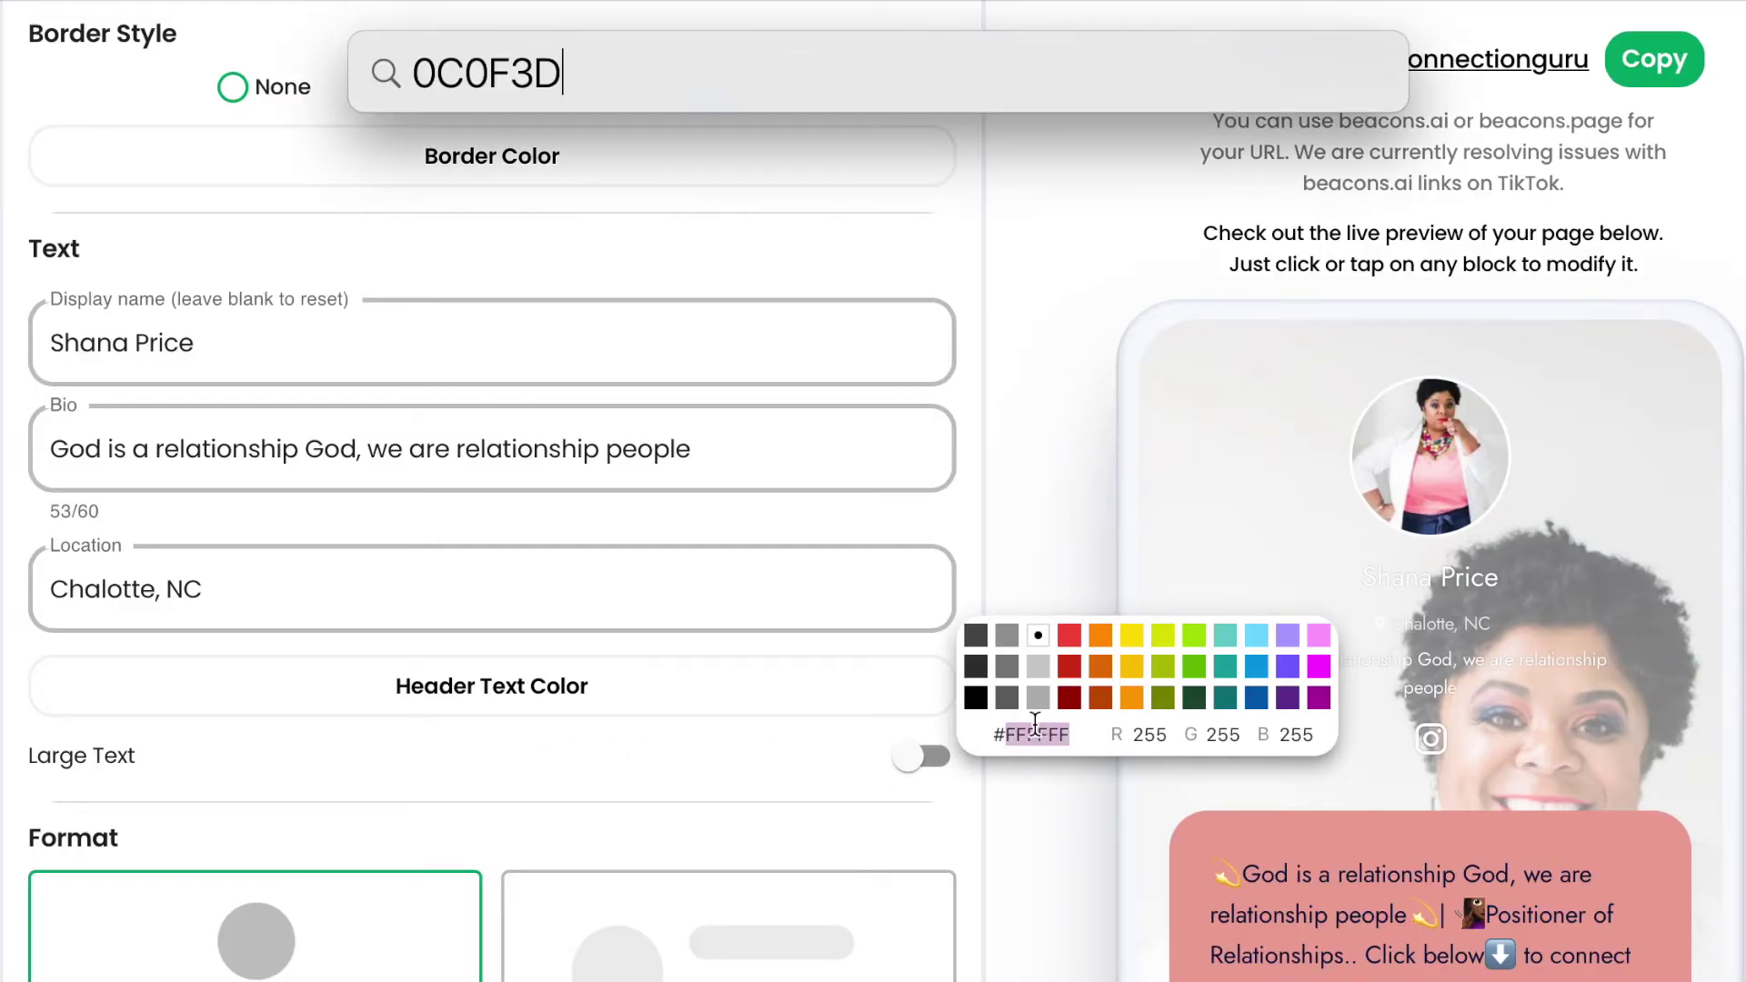
{"action": "key", "text": "BackSpace"}
{"action": "key", "text": "BackSpace"}
{"action": "key", "text": "BackSpace"}
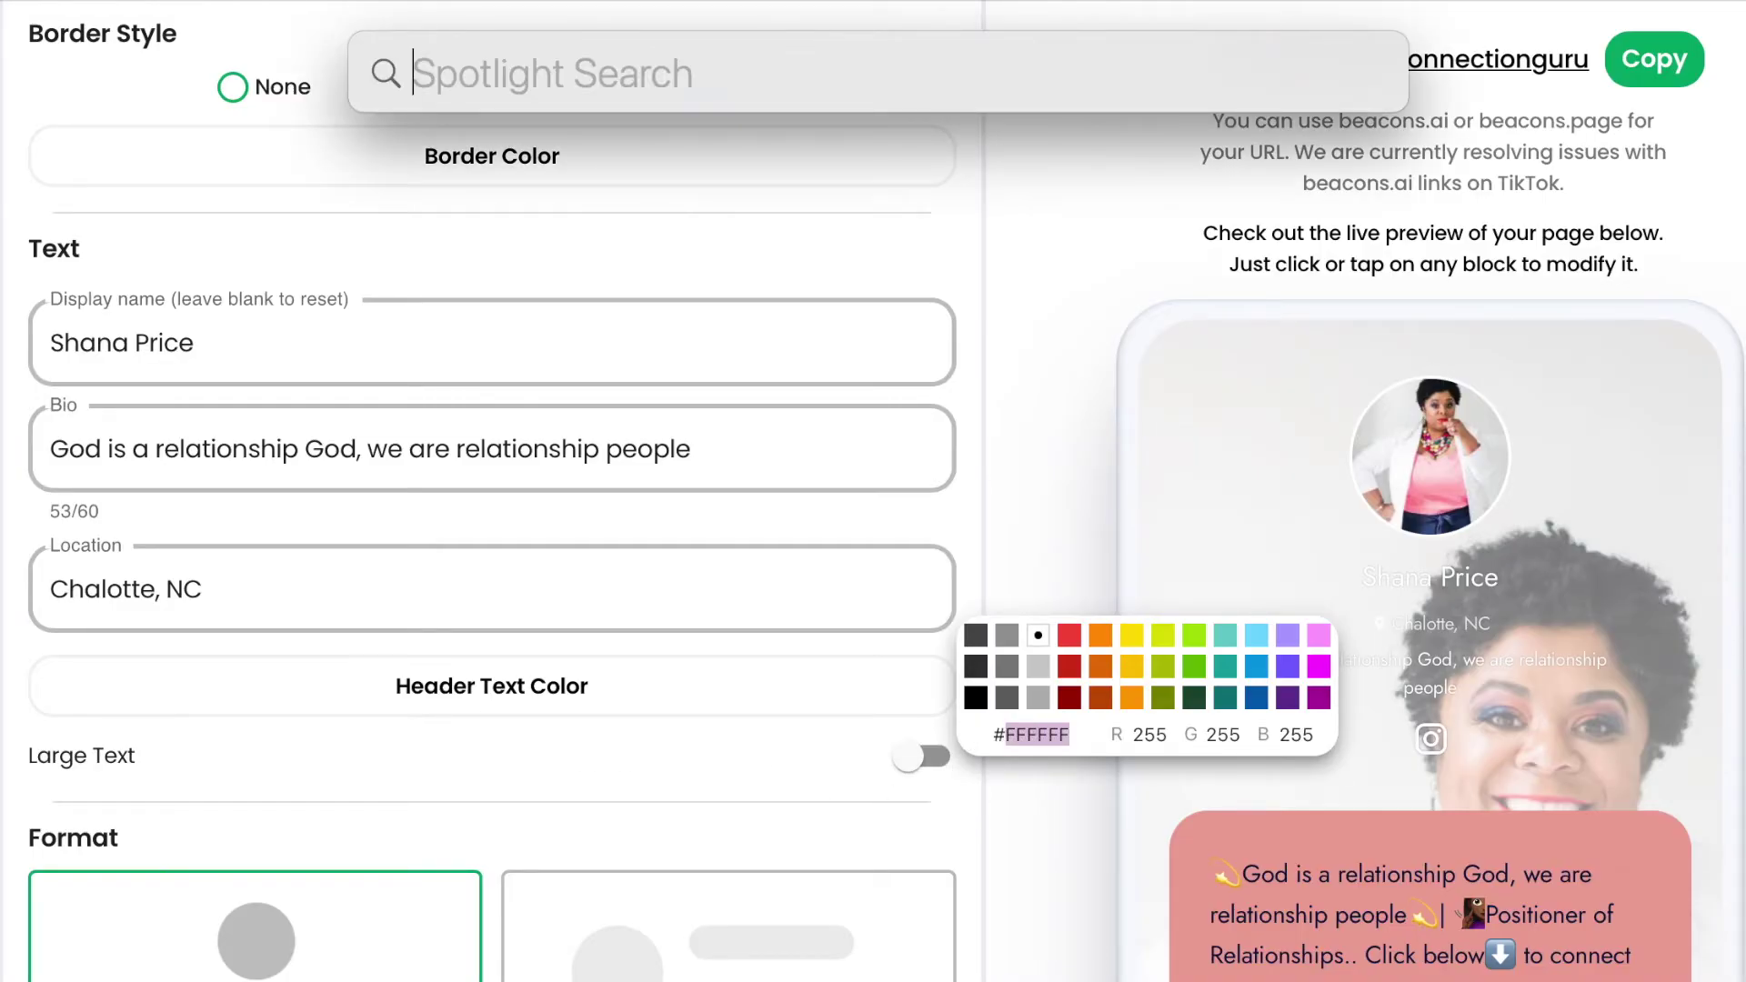
{"action": "key", "text": "Escape"}
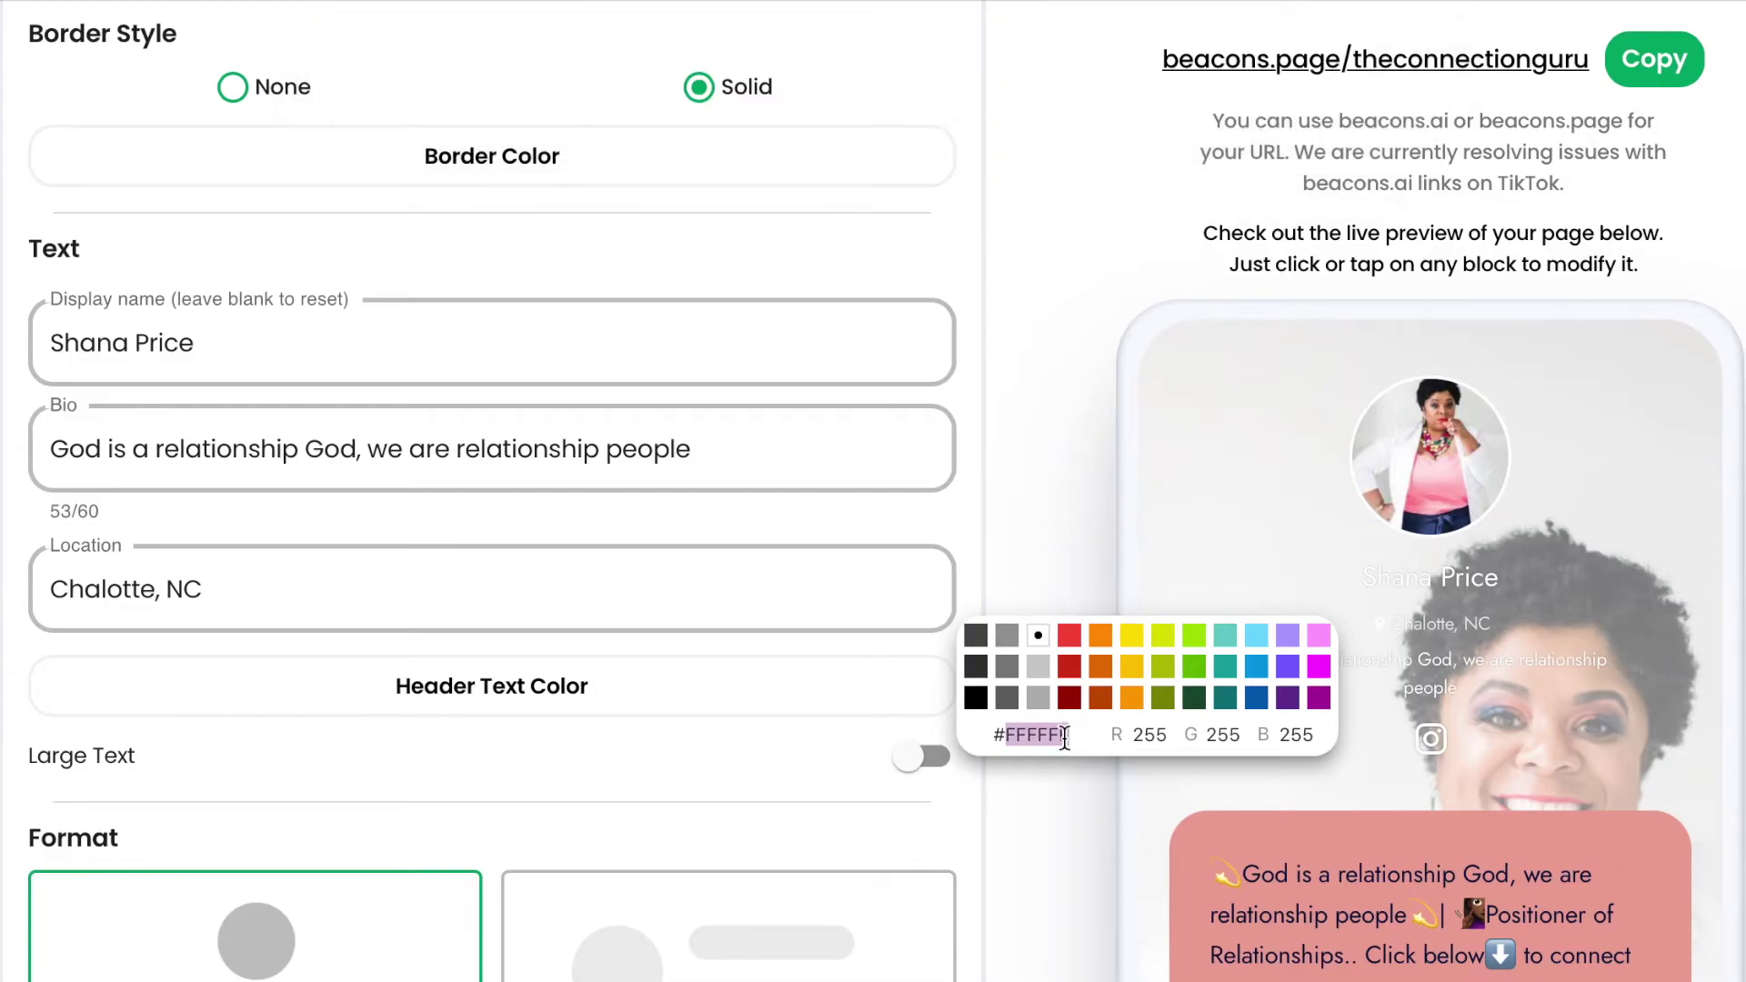
{"action": "key", "text": "ctrl+v"}
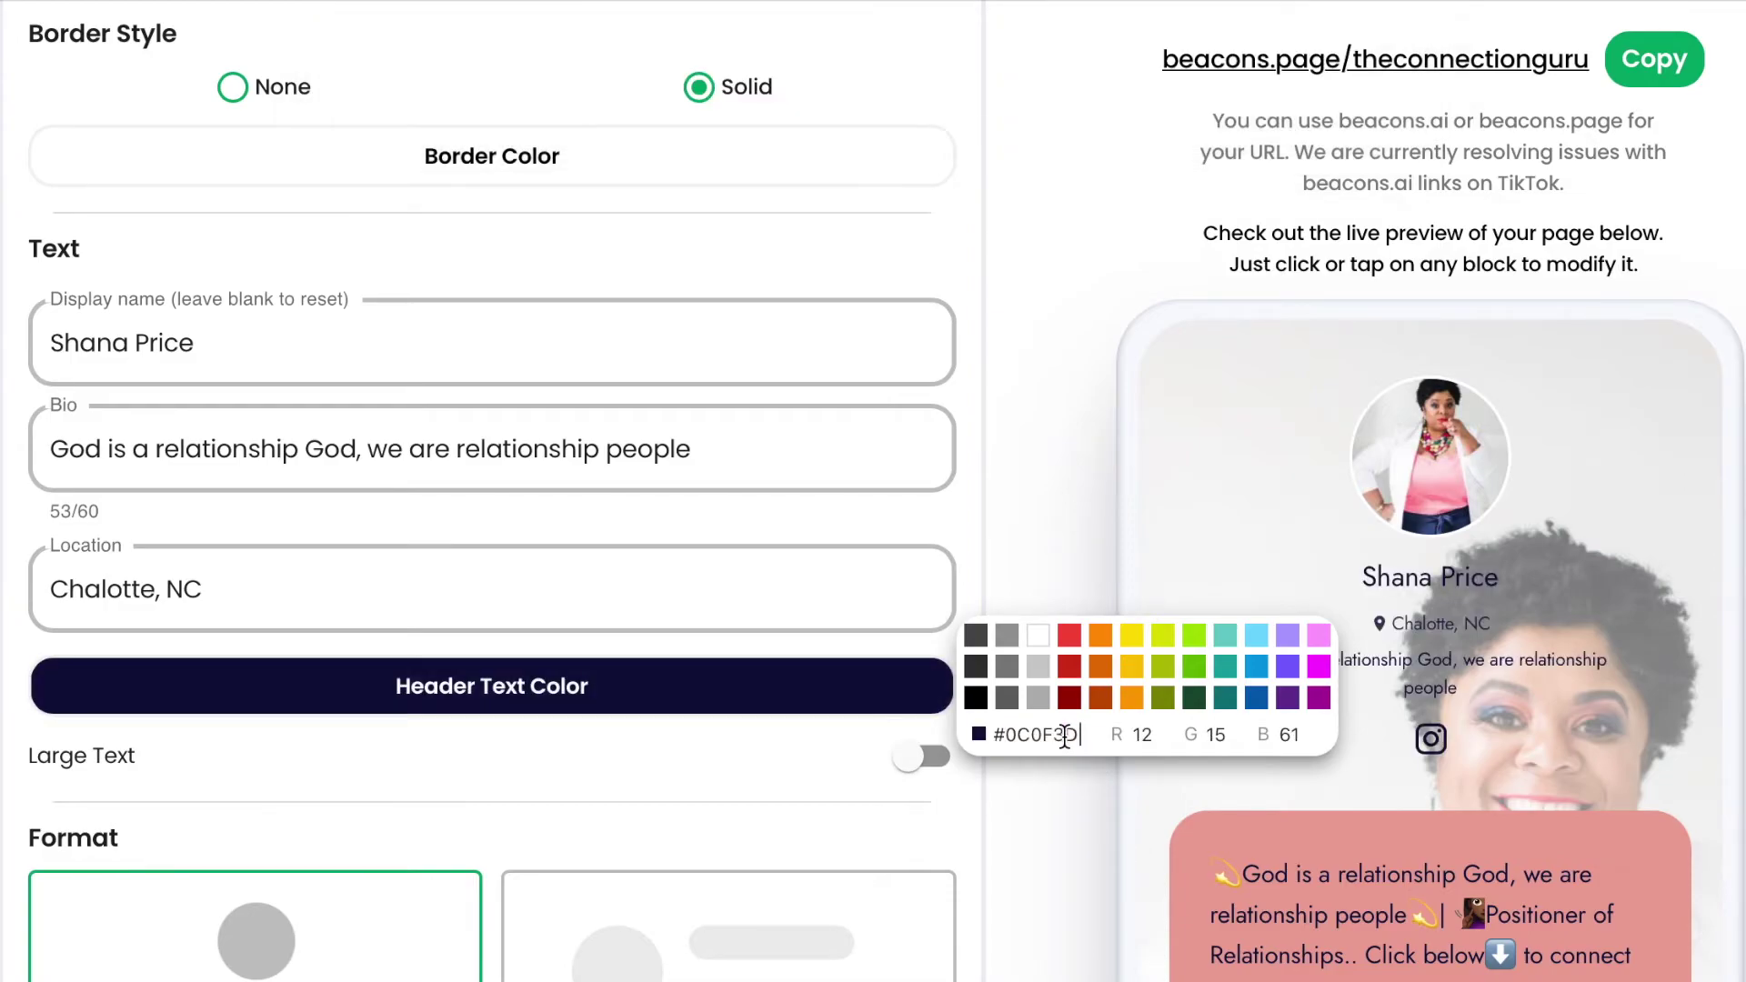
{"action": "left_click", "coordinate": [1082, 537]}
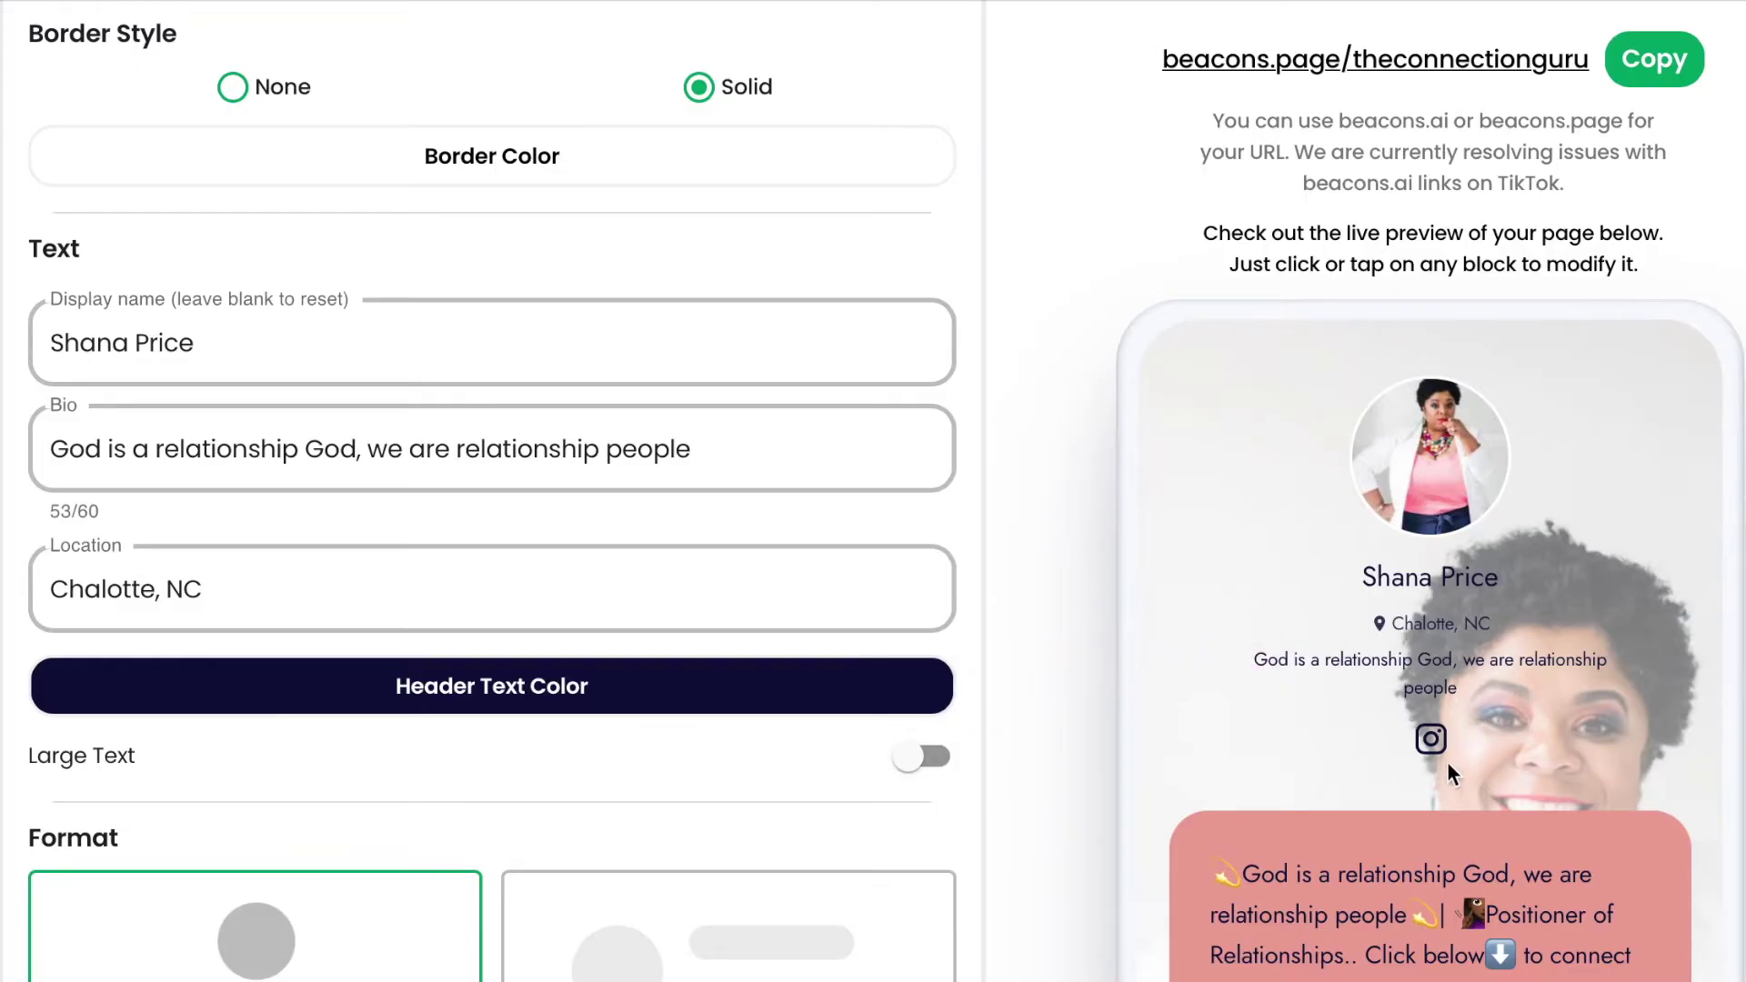
{"action": "left_click", "coordinate": [926, 762]}
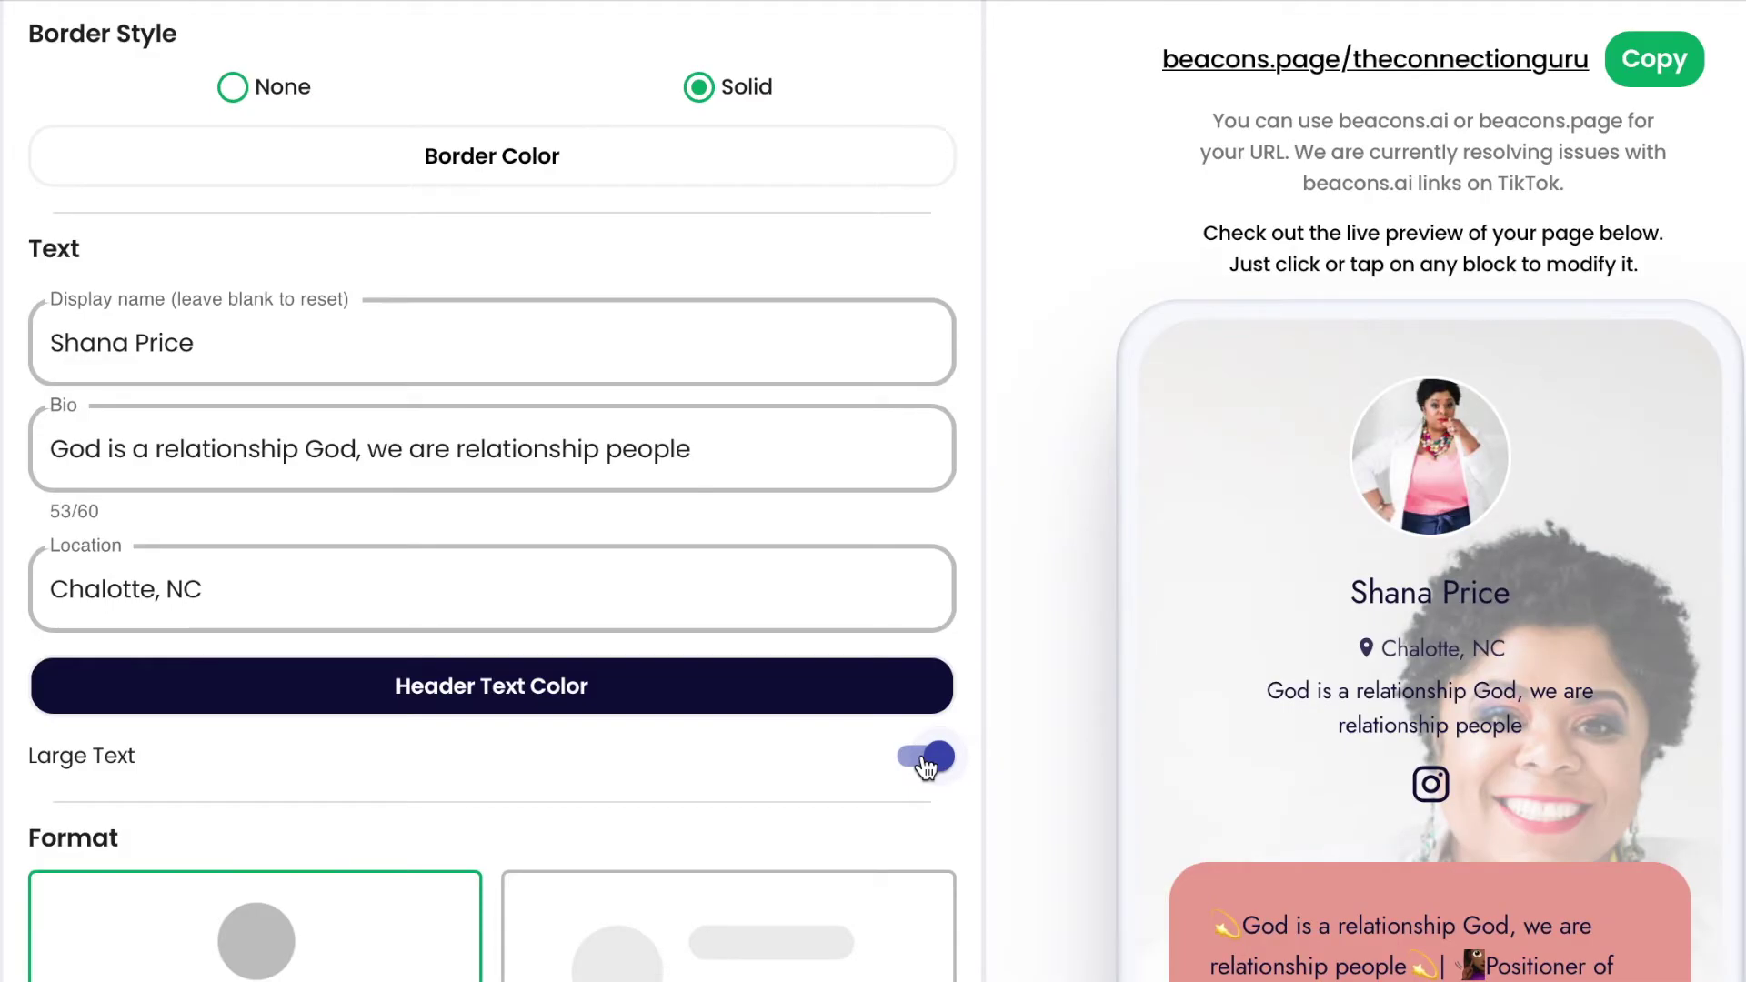
{"action": "scroll", "coordinate": [926, 767], "scroll_direction": "down", "scroll_amount": 5}
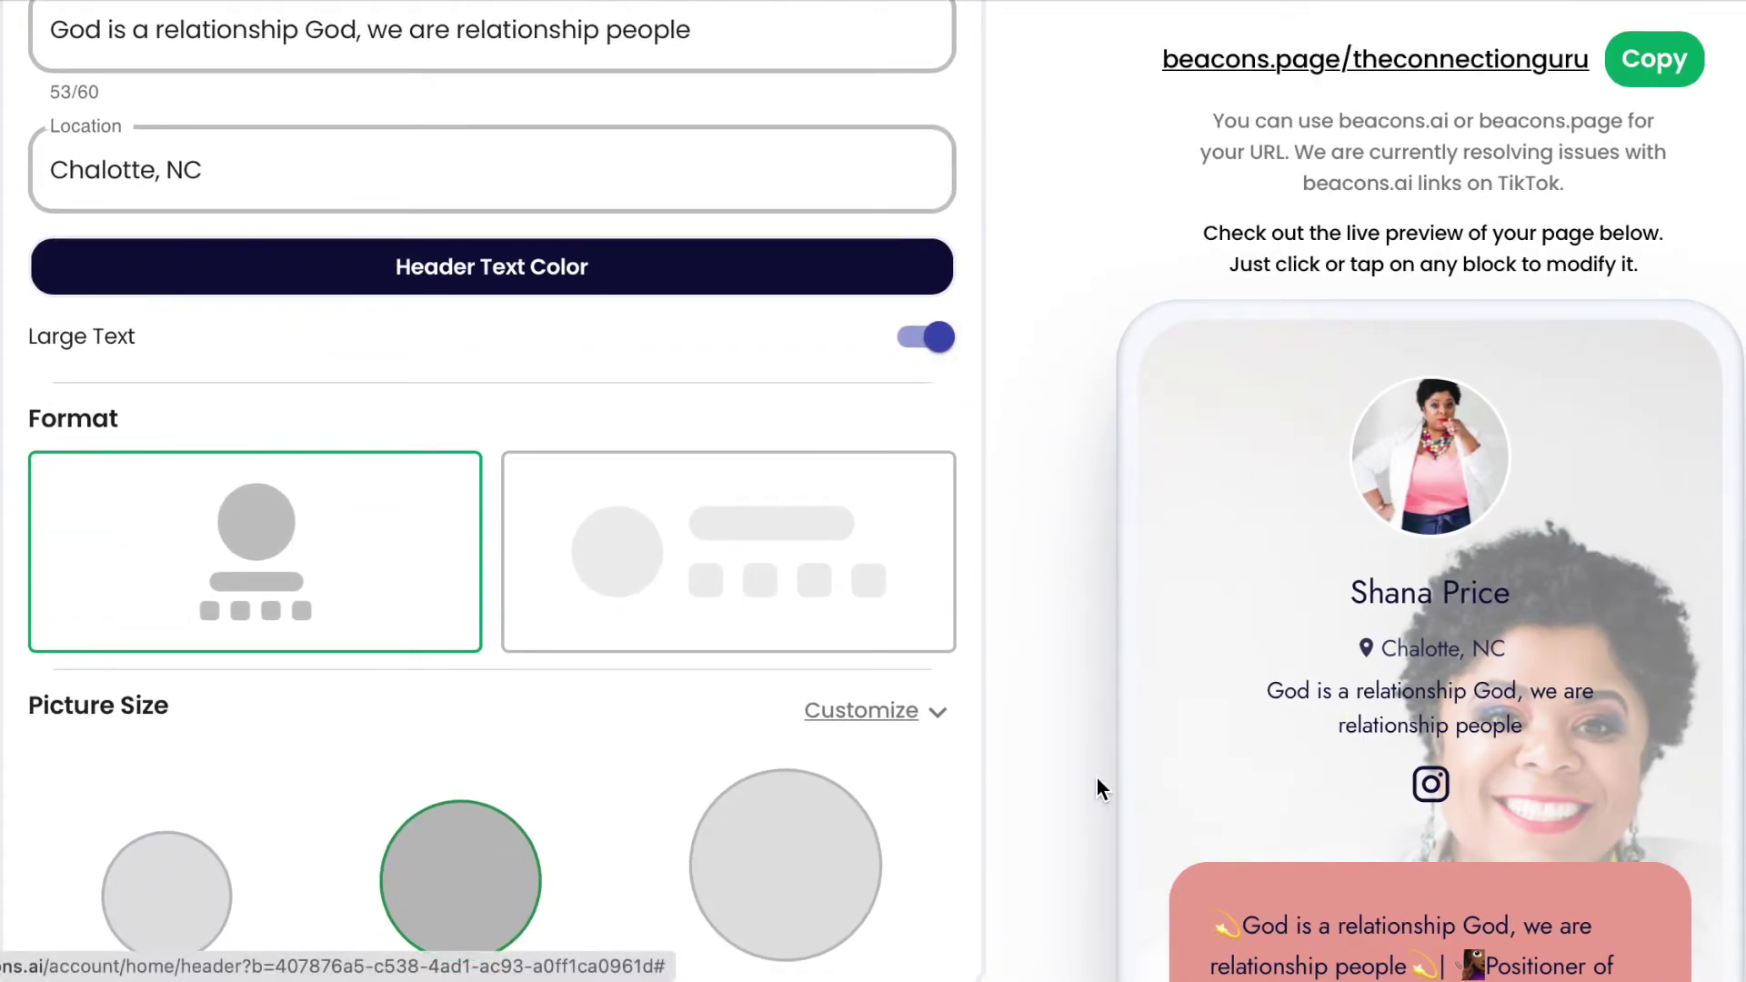
Place the profile picture beside the name and set it to the largest picture size.
{"action": "left_click", "coordinate": [794, 564]}
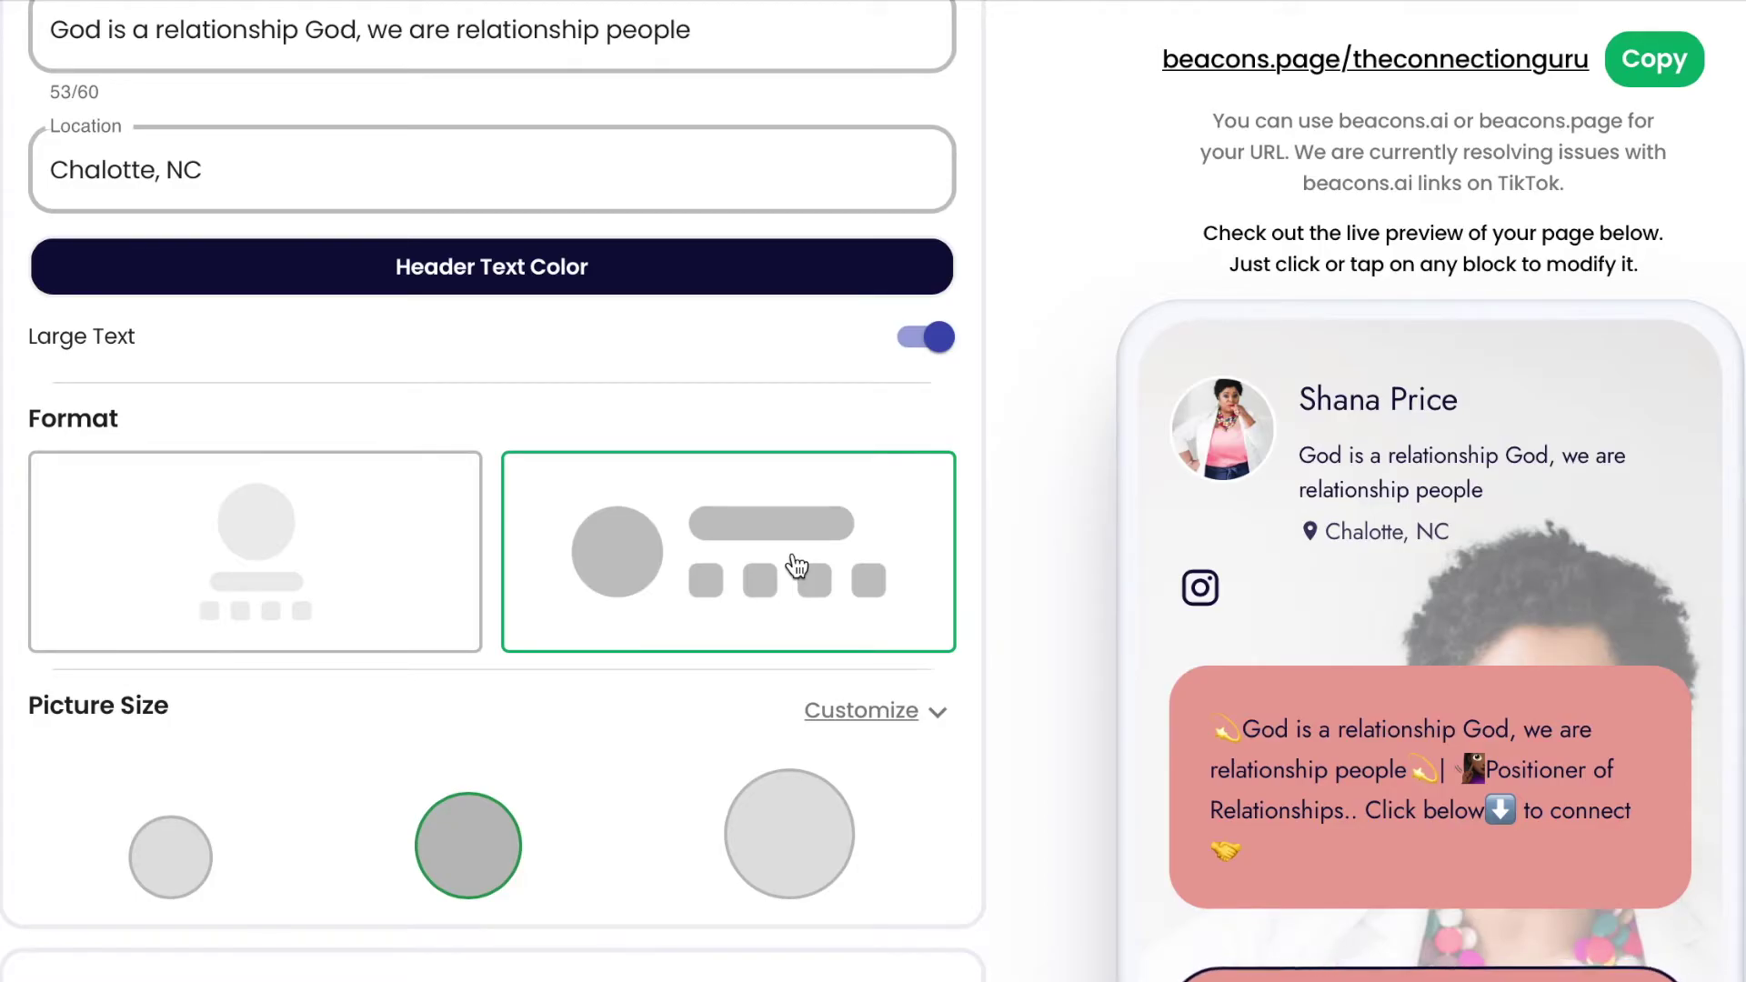
{"action": "scroll", "coordinate": [795, 566], "scroll_direction": "down", "scroll_amount": 3}
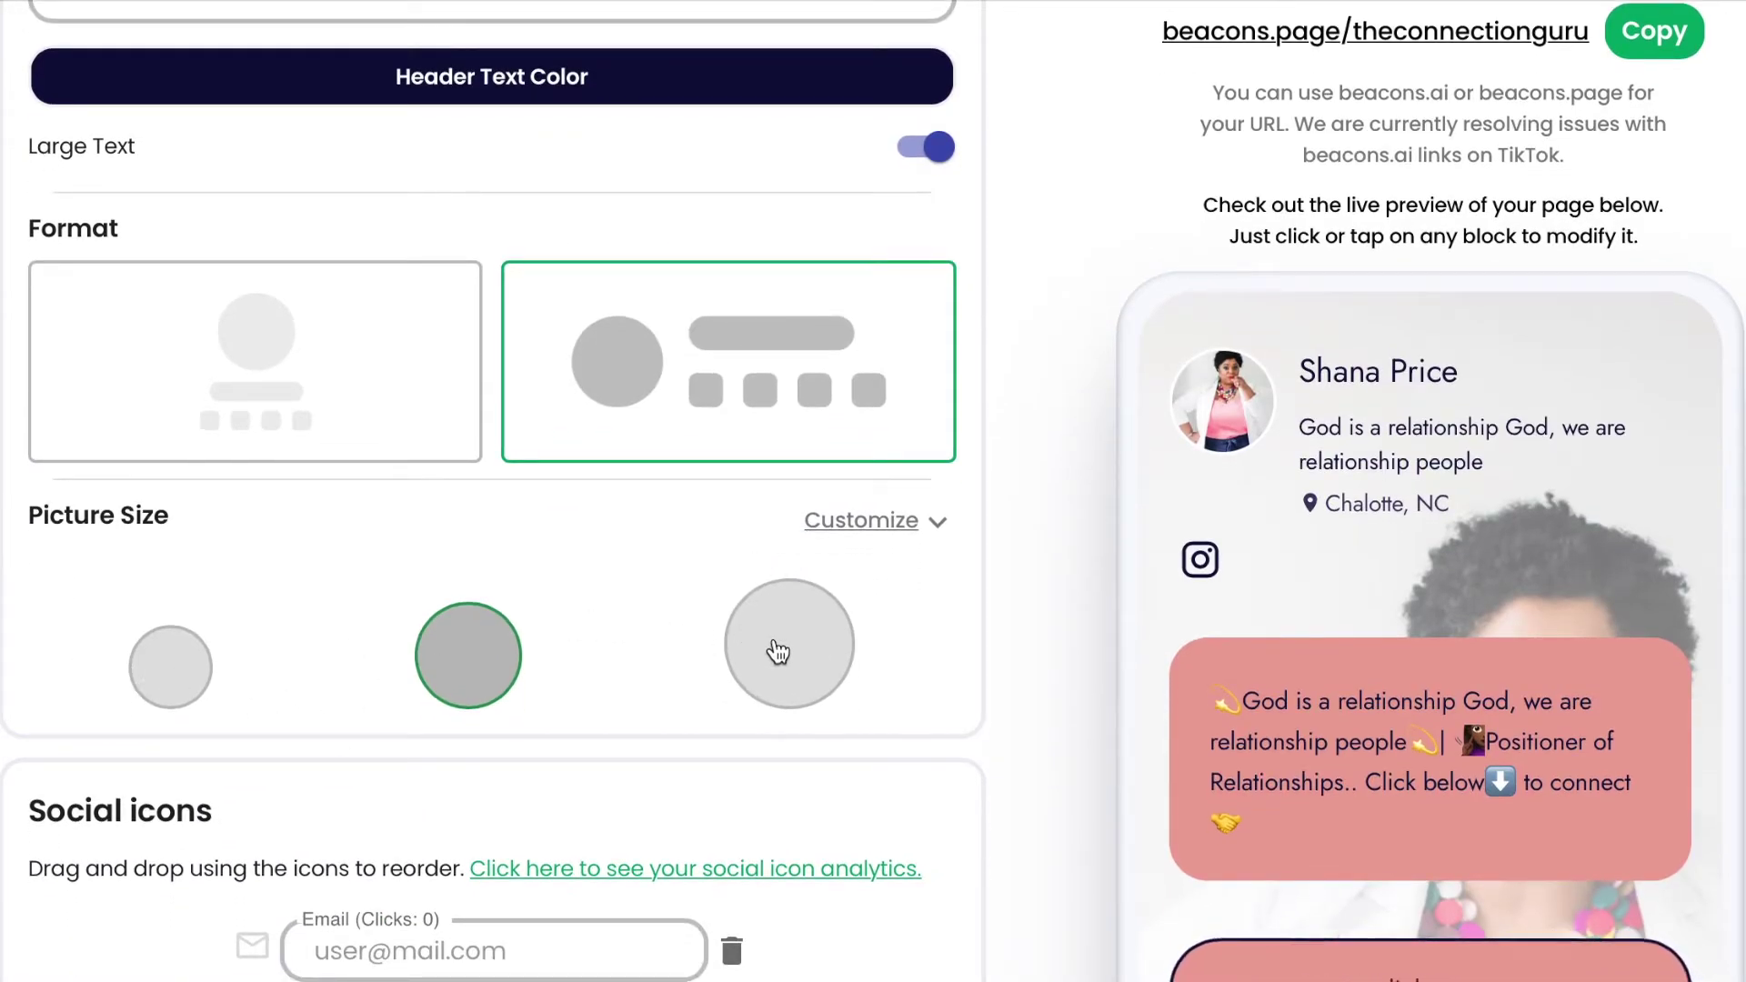
{"action": "left_click", "coordinate": [938, 524]}
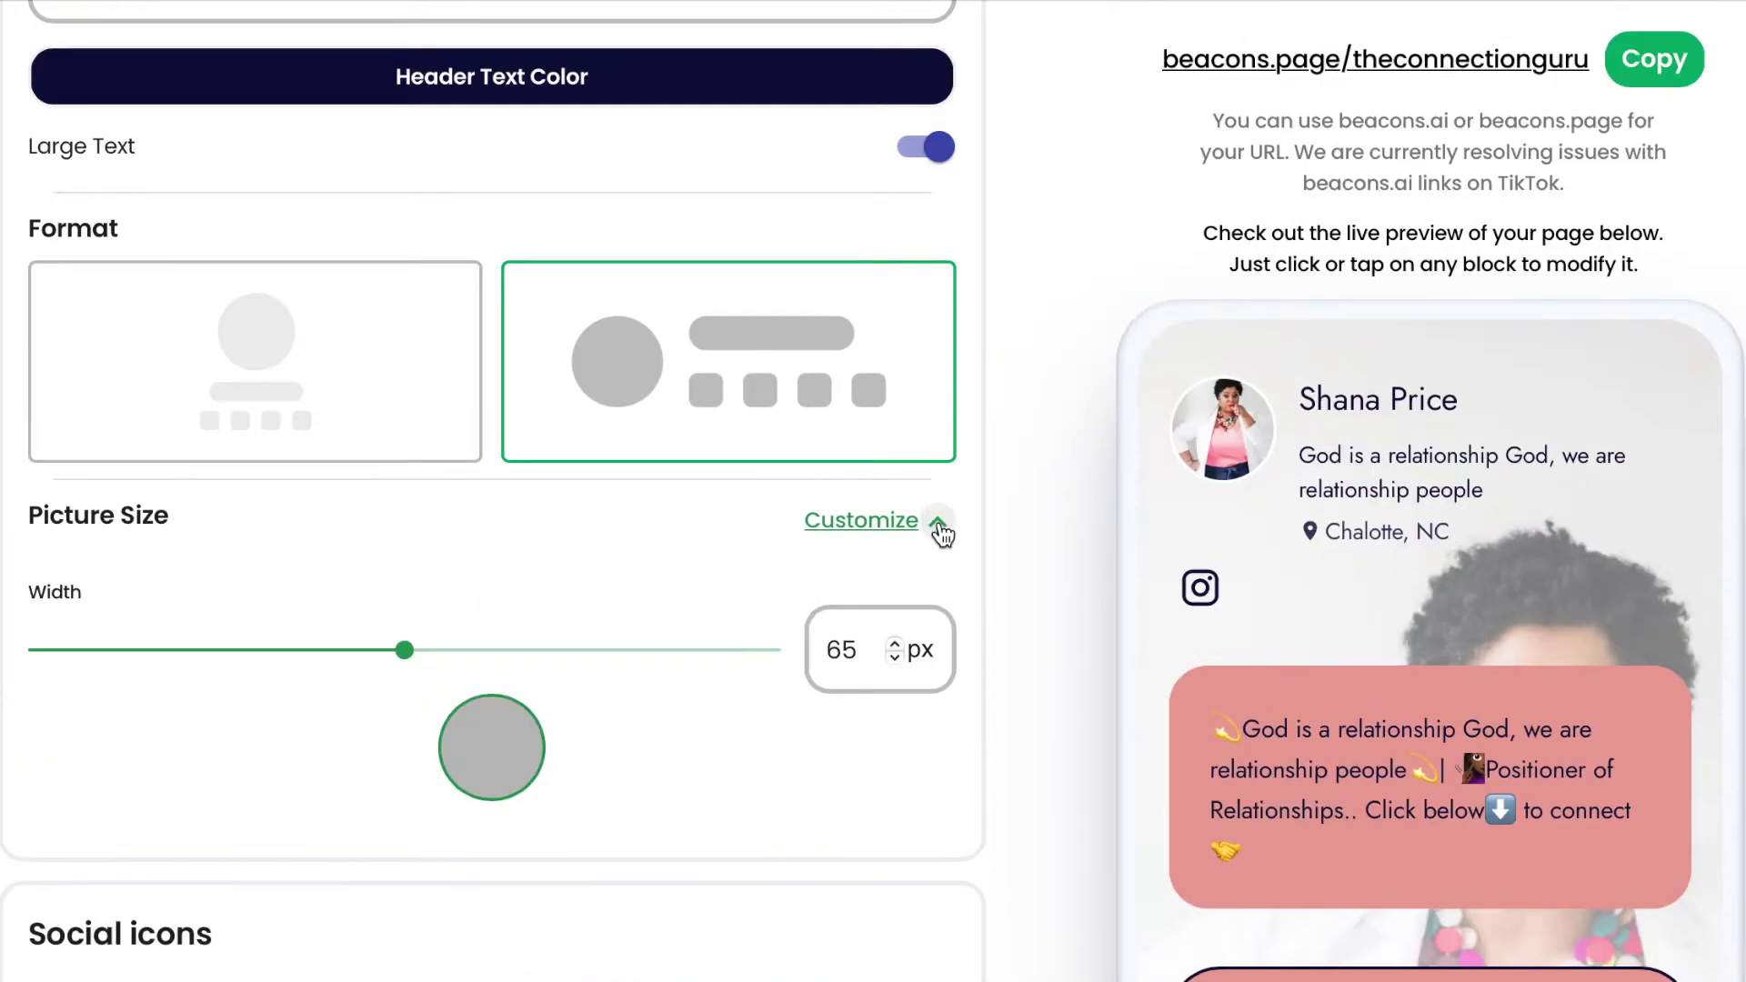
{"action": "left_click_drag", "start_coordinate": [405, 651], "coordinate": [512, 668]}
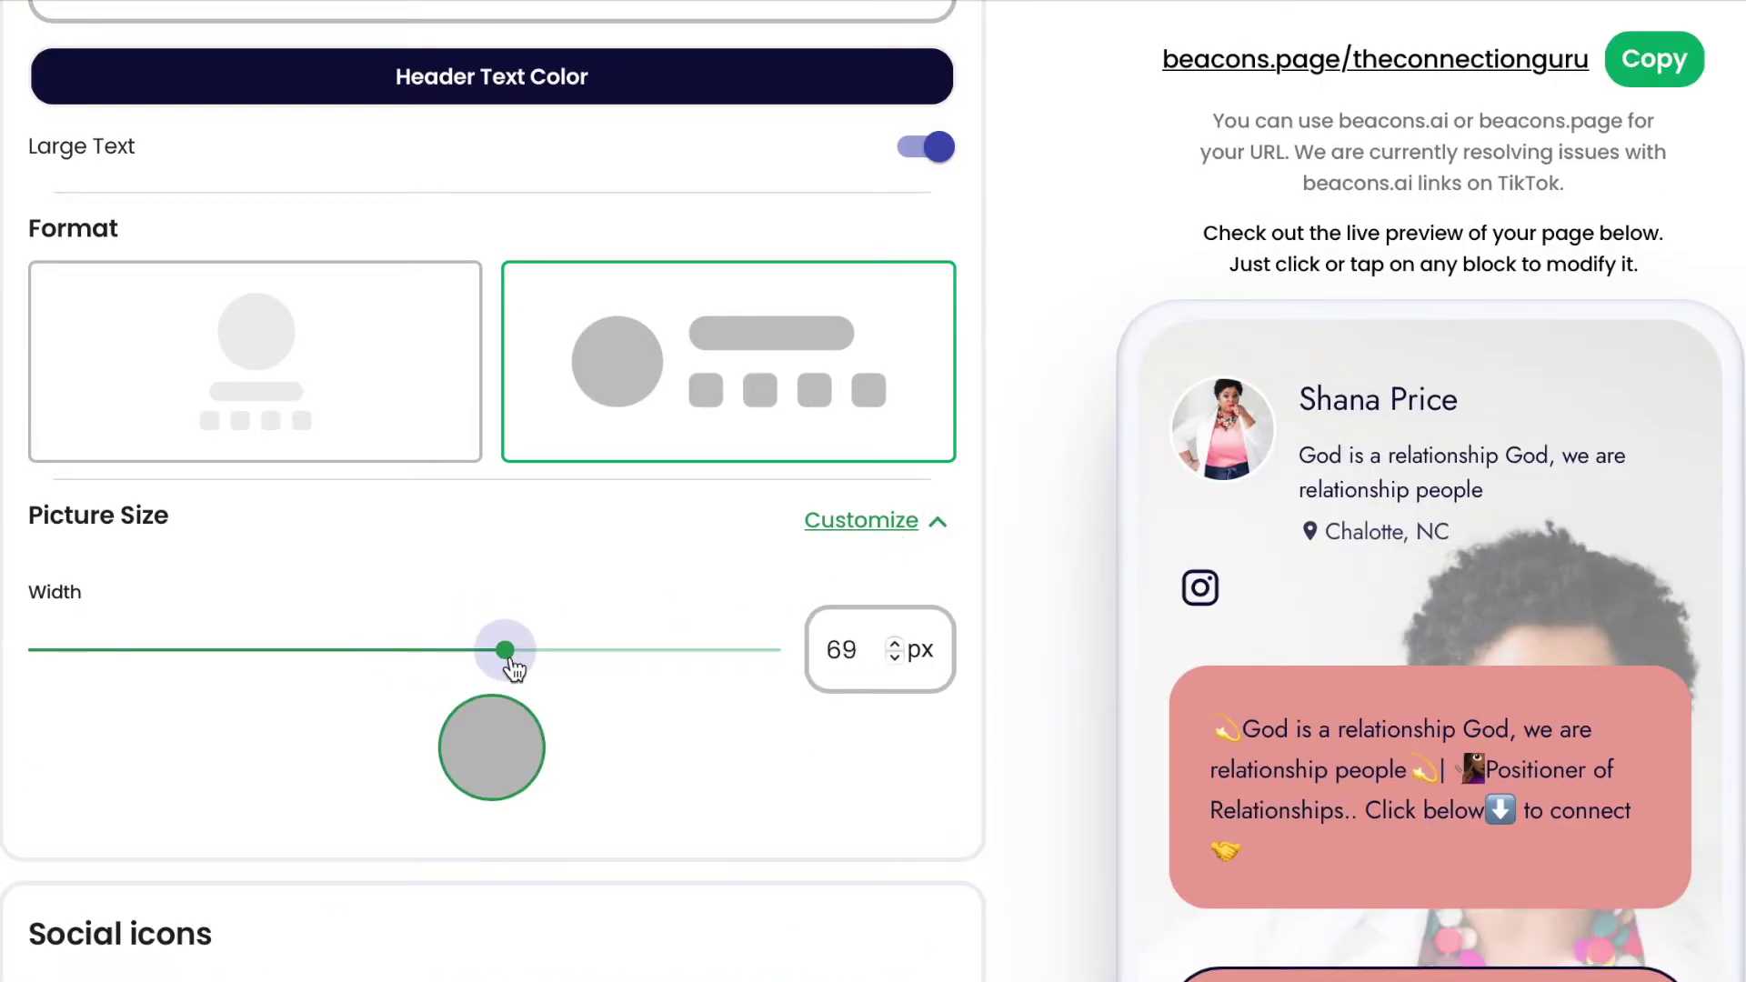
{"action": "left_click", "coordinate": [937, 525]}
{"action": "left_click", "coordinate": [807, 668]}
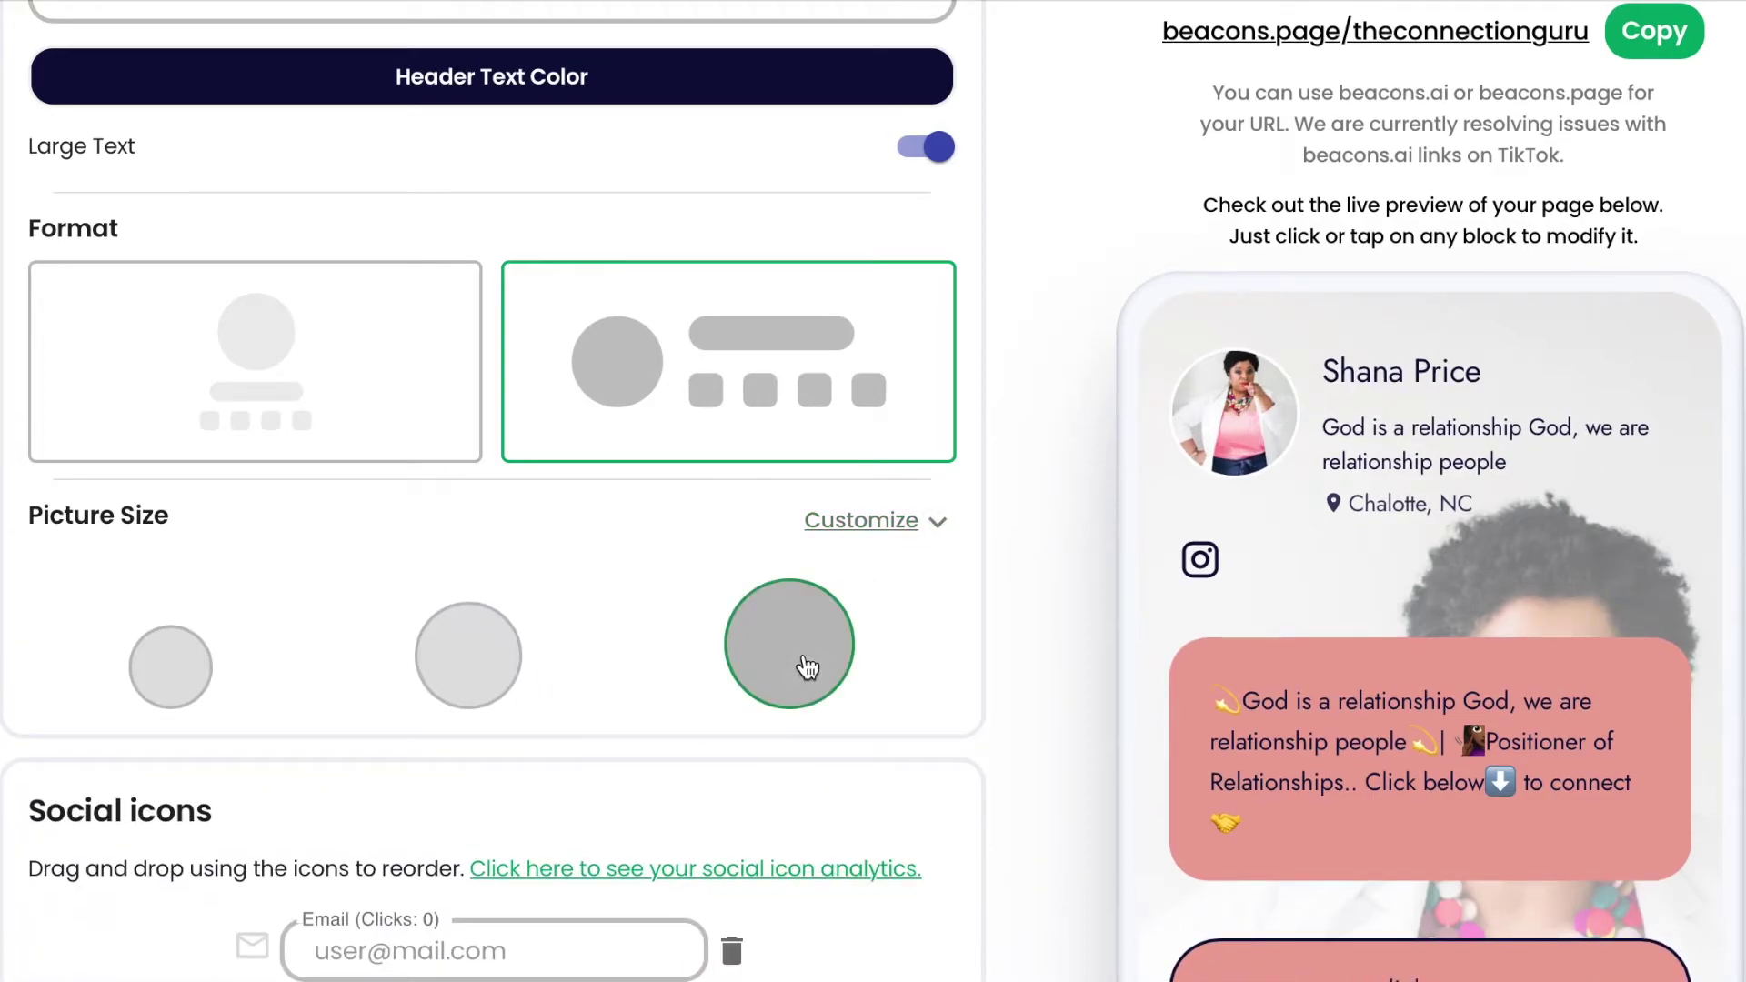
Enter the owner's e-mail address in the Email social icon field.
{"action": "scroll", "coordinate": [807, 669], "scroll_direction": "down", "scroll_amount": 1}
{"action": "scroll", "coordinate": [805, 667], "scroll_direction": "down", "scroll_amount": 2}
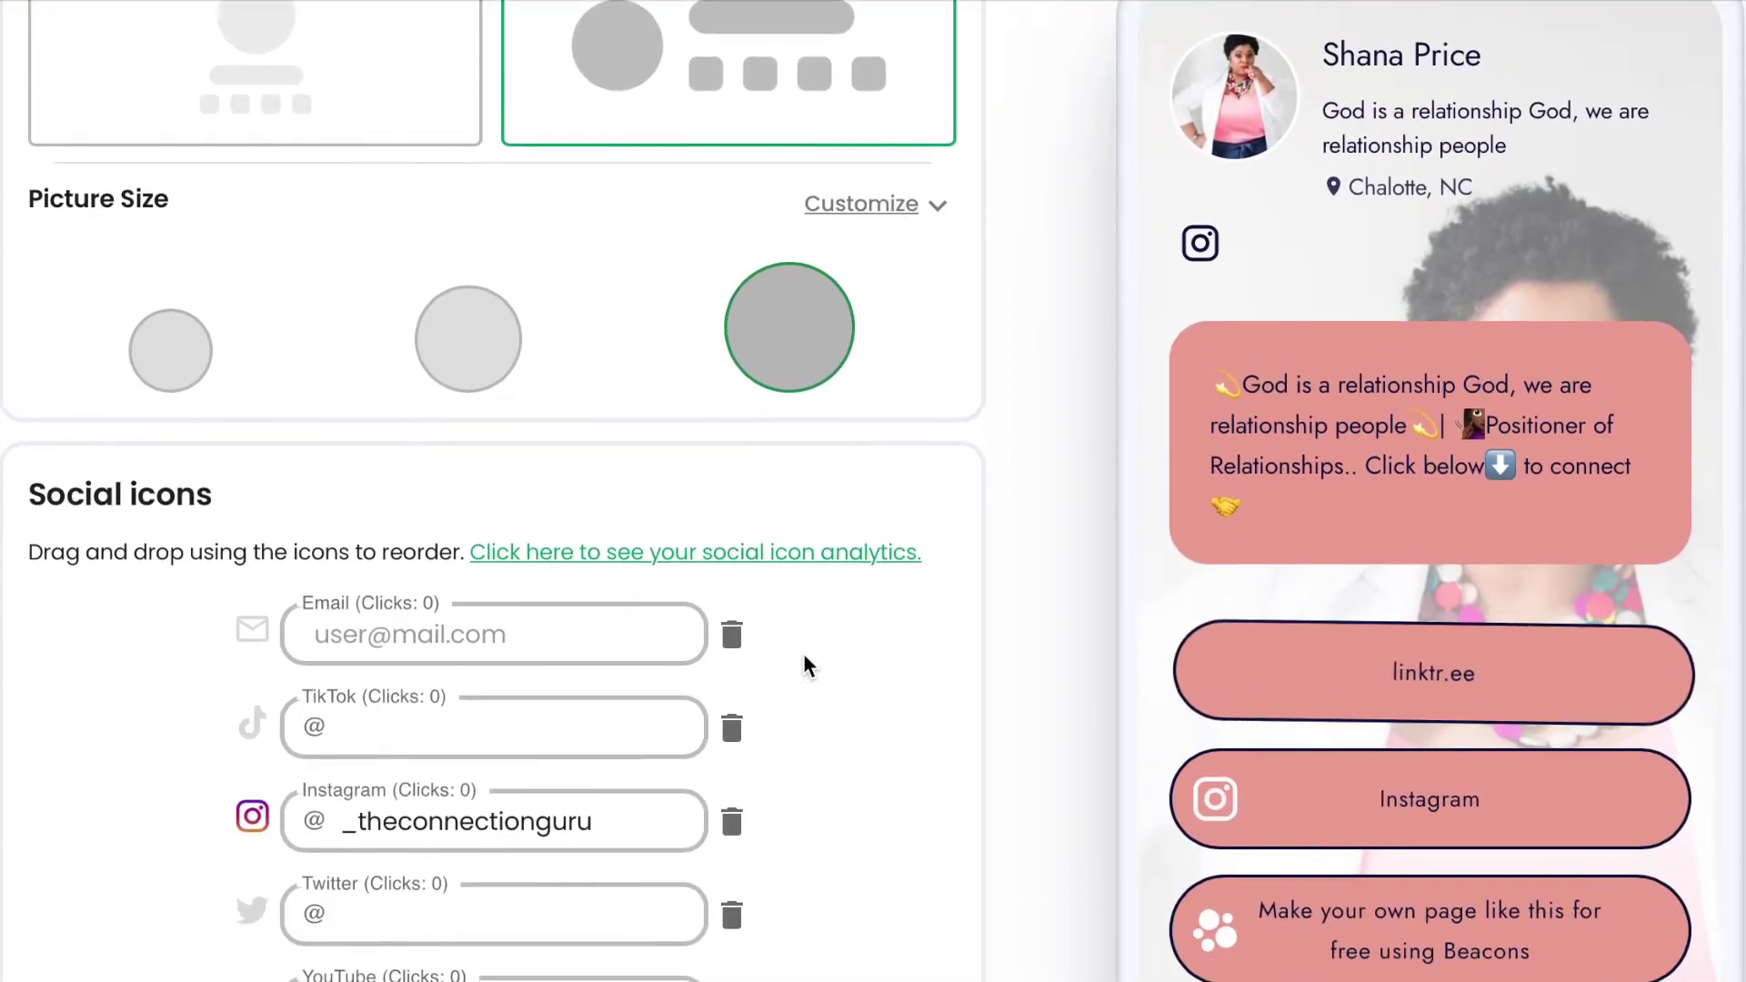
{"action": "scroll", "coordinate": [804, 666], "scroll_direction": "down", "scroll_amount": 1}
{"action": "left_click", "coordinate": [640, 558]}
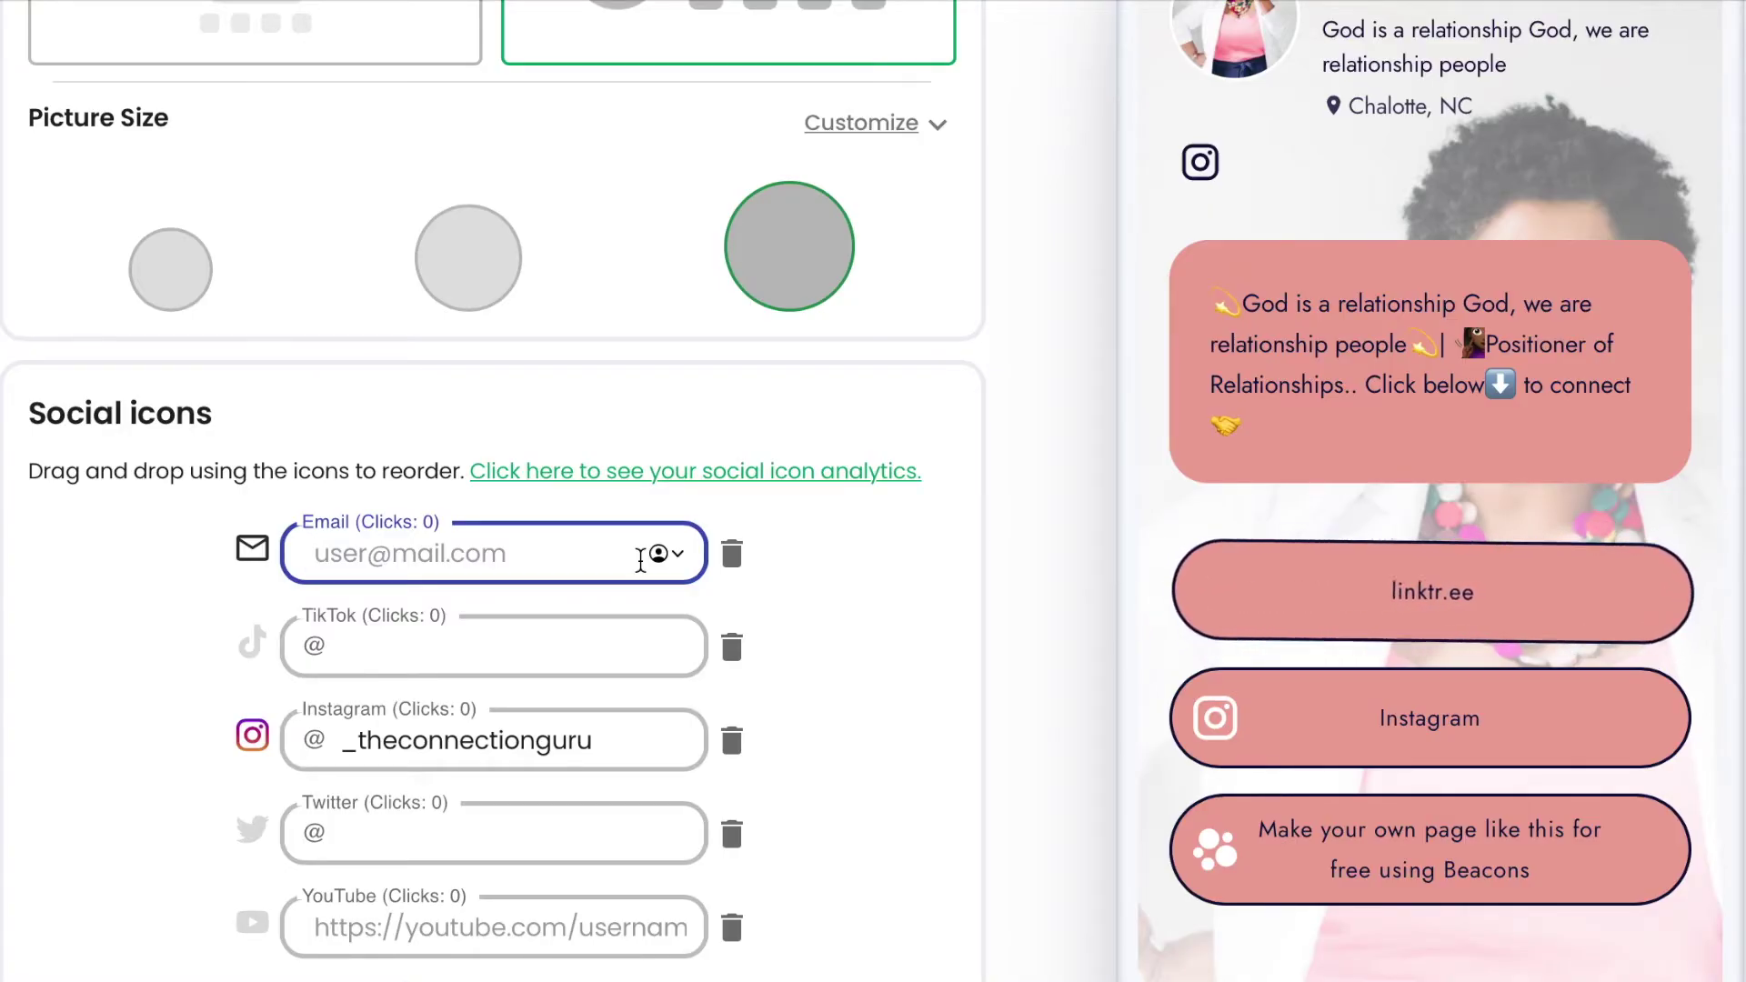
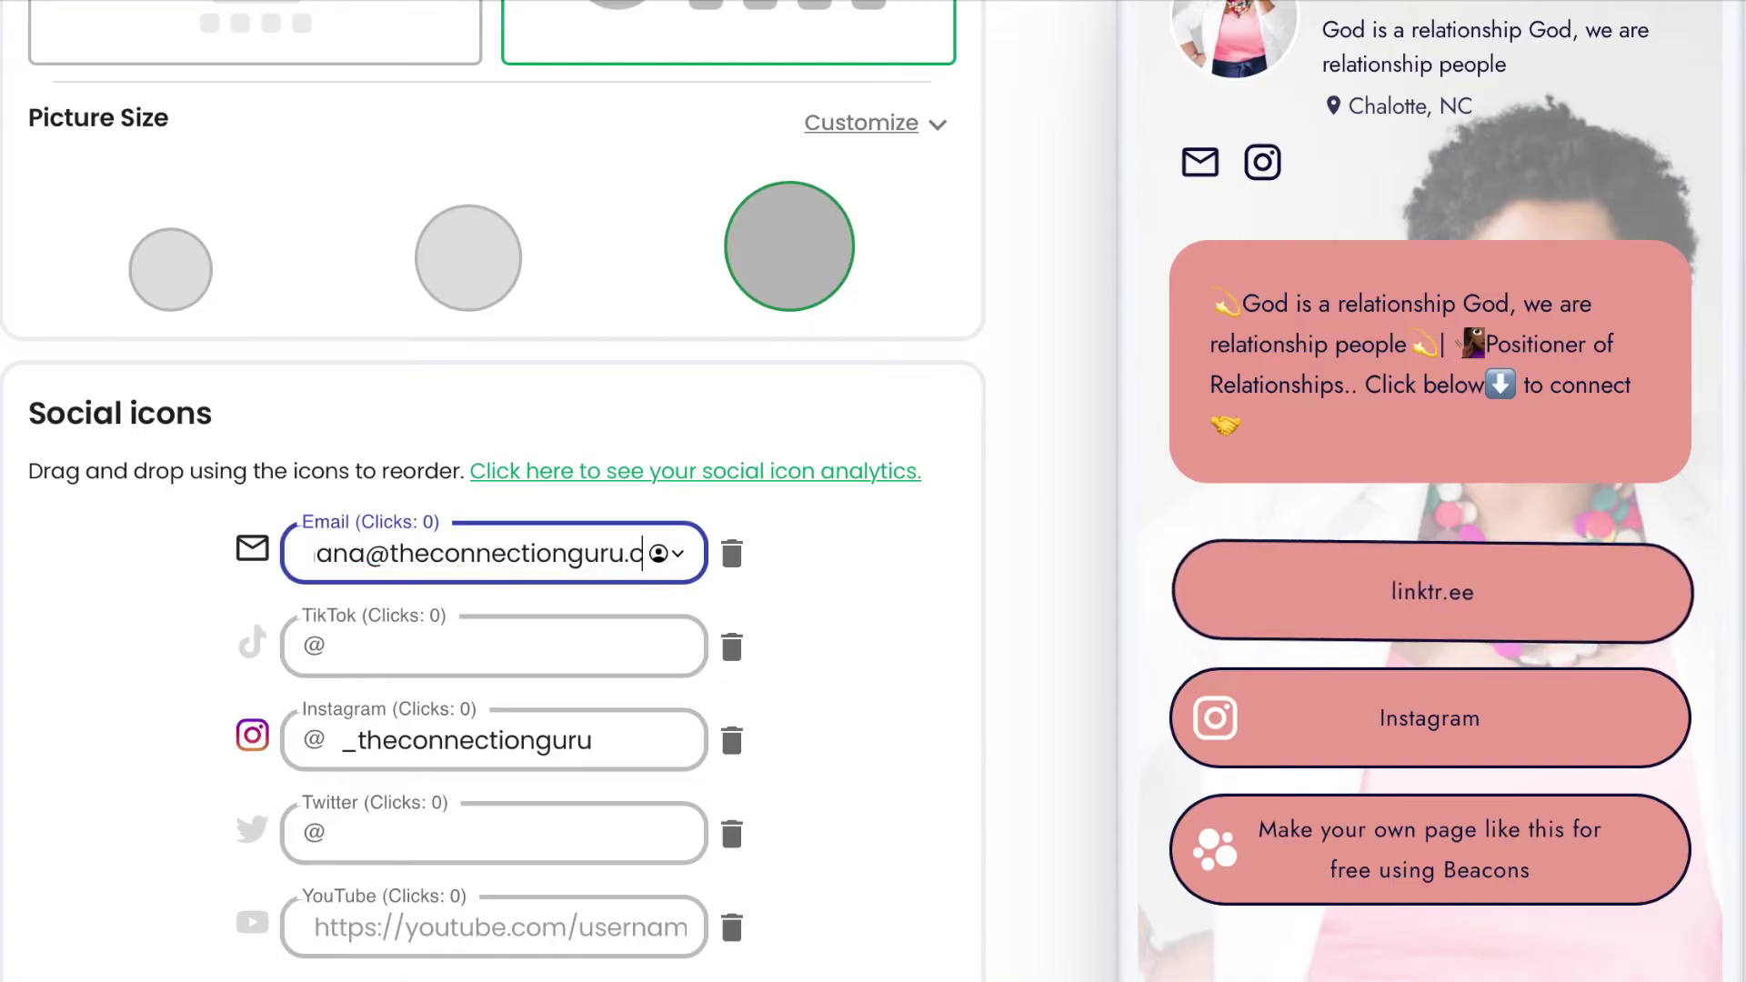
{"action": "scroll", "coordinate": [485, 644], "scroll_direction": "down", "scroll_amount": 3}
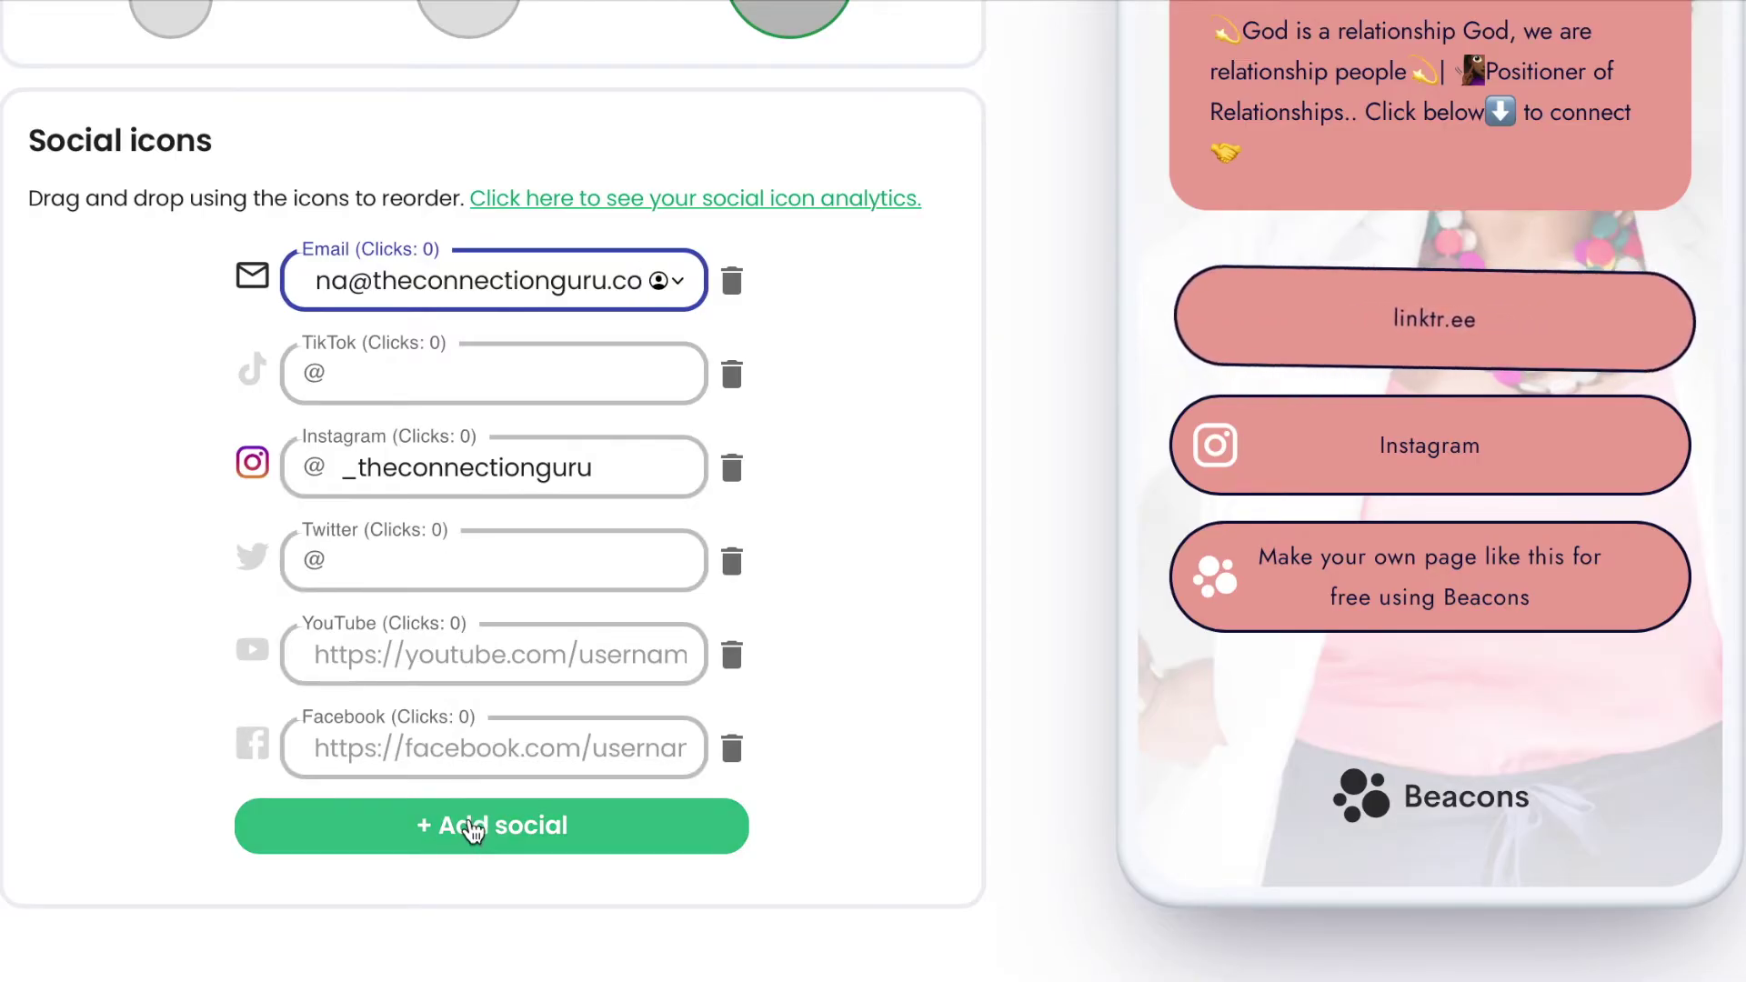
{"action": "scroll", "coordinate": [475, 830], "scroll_direction": "down", "scroll_amount": 2}
Open the add-social-icon list and scroll through the available platforms.
{"action": "left_click", "coordinate": [482, 701]}
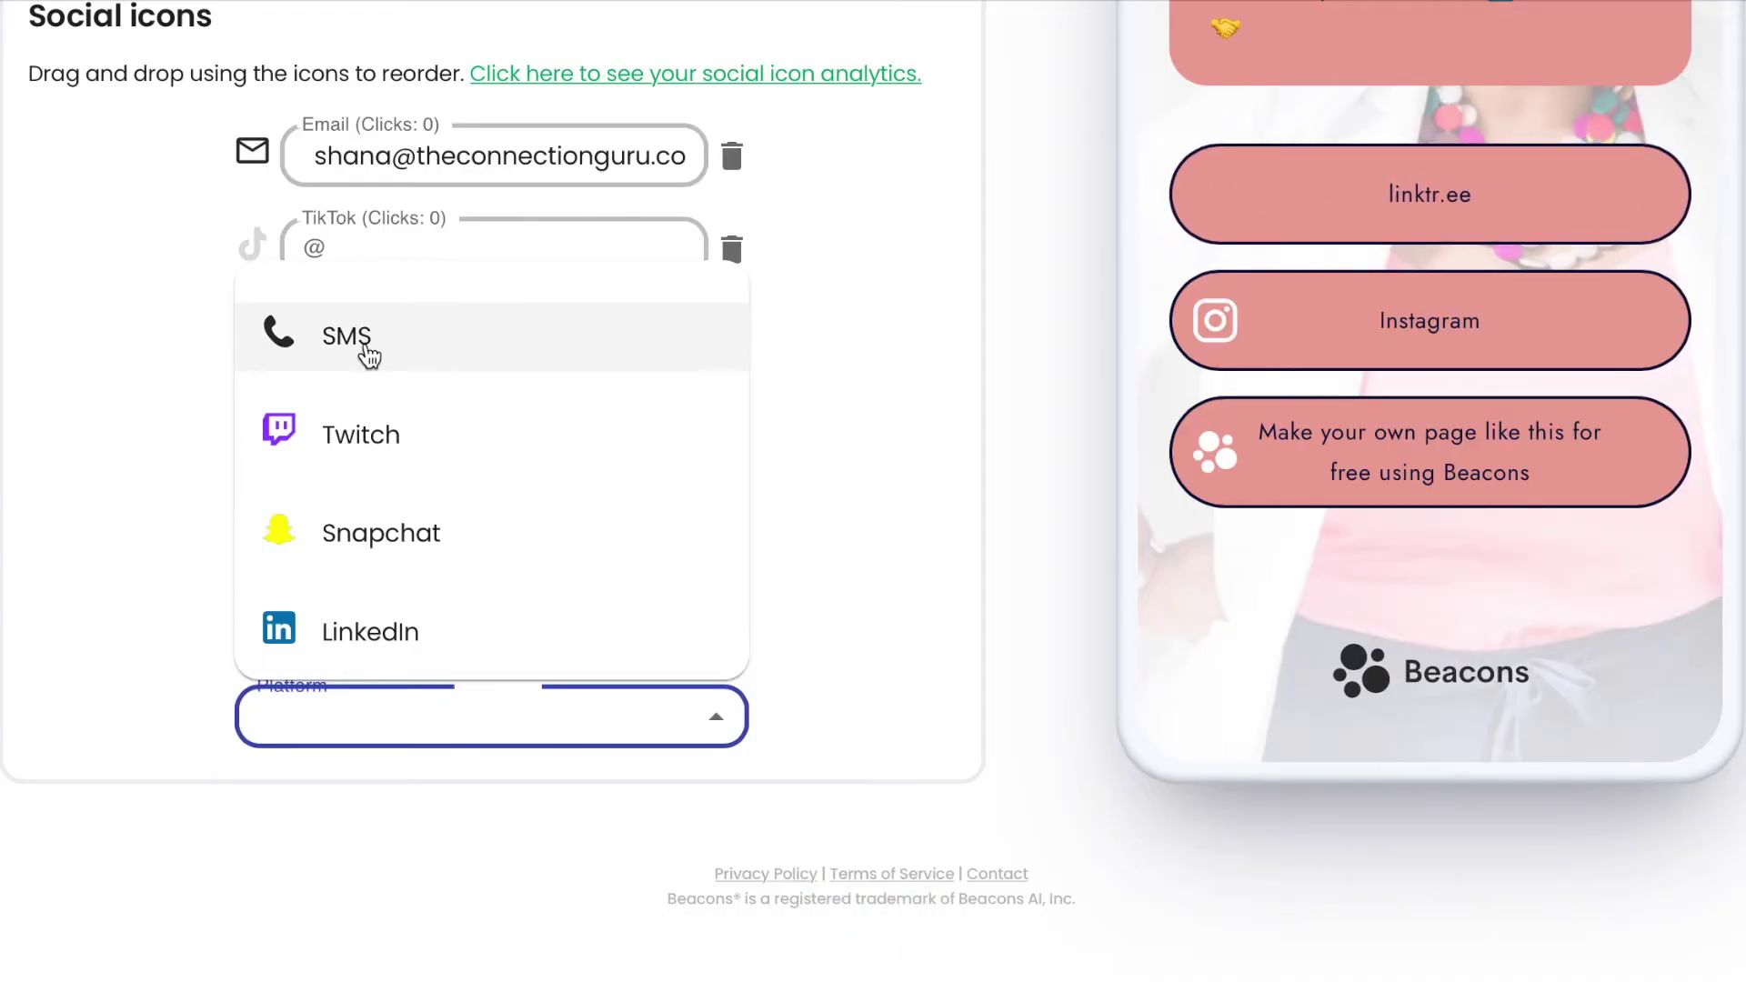
{"action": "scroll", "coordinate": [418, 624], "scroll_direction": "down", "scroll_amount": 2}
{"action": "scroll", "coordinate": [418, 624], "scroll_direction": "down", "scroll_amount": 4}
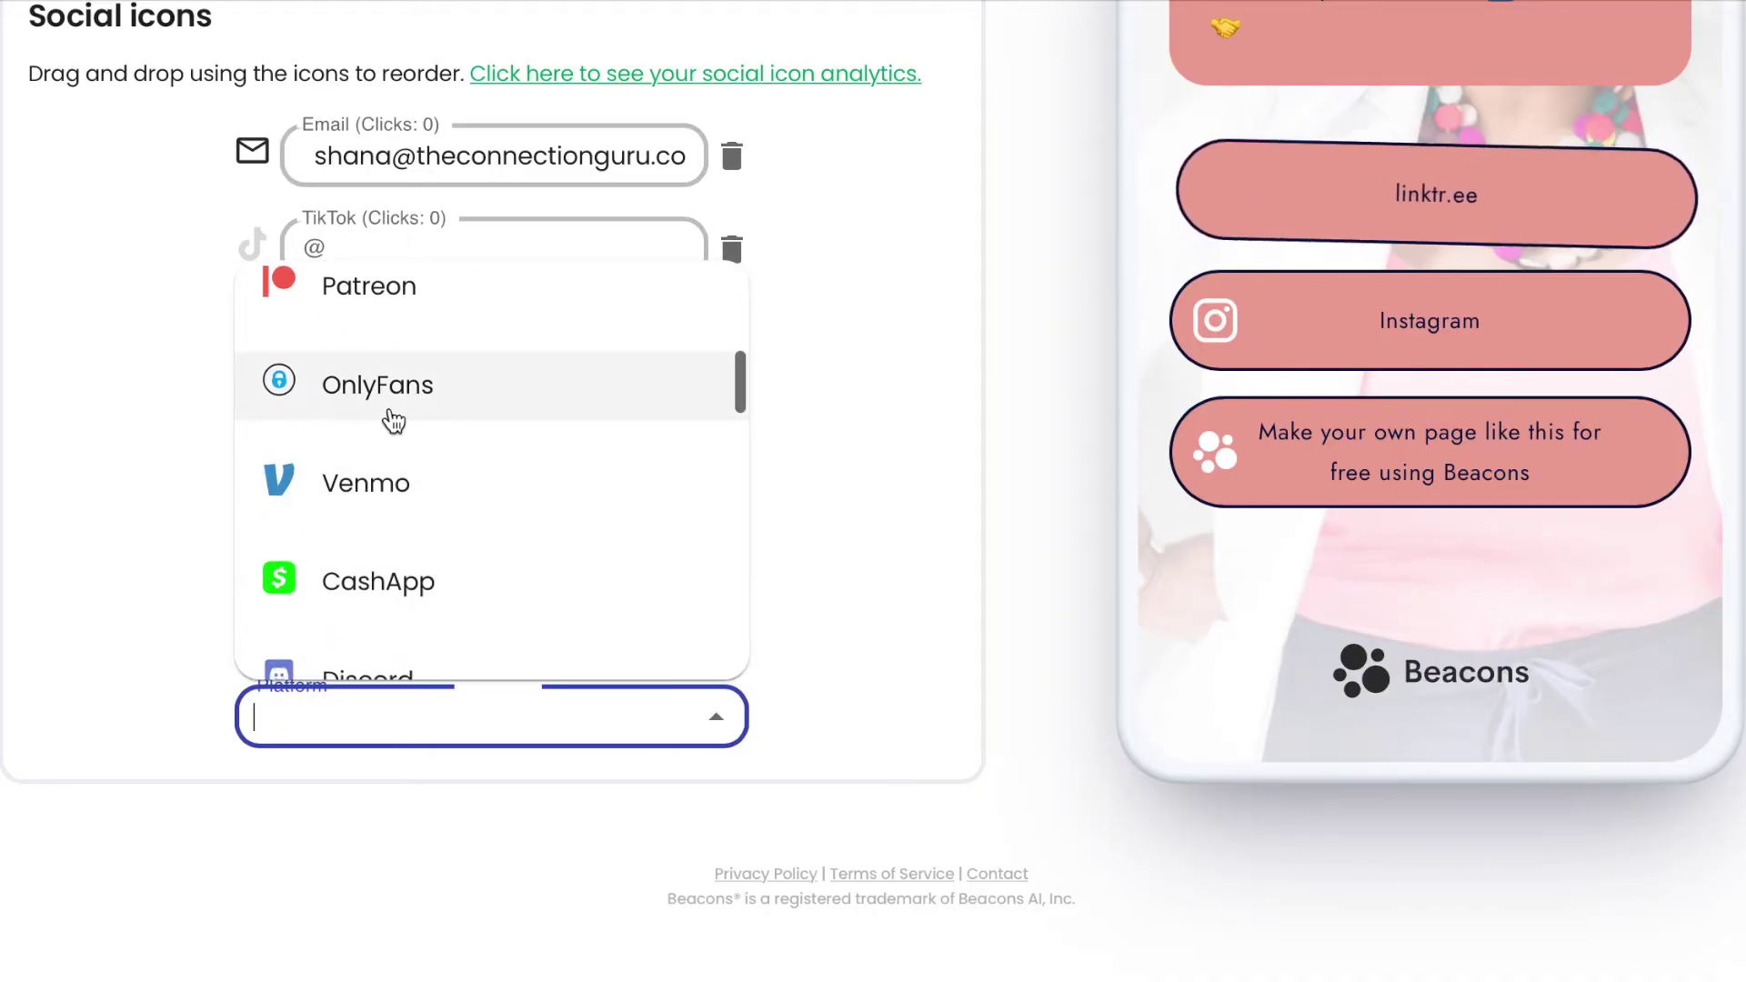
{"action": "scroll", "coordinate": [460, 532], "scroll_direction": "down", "scroll_amount": 2}
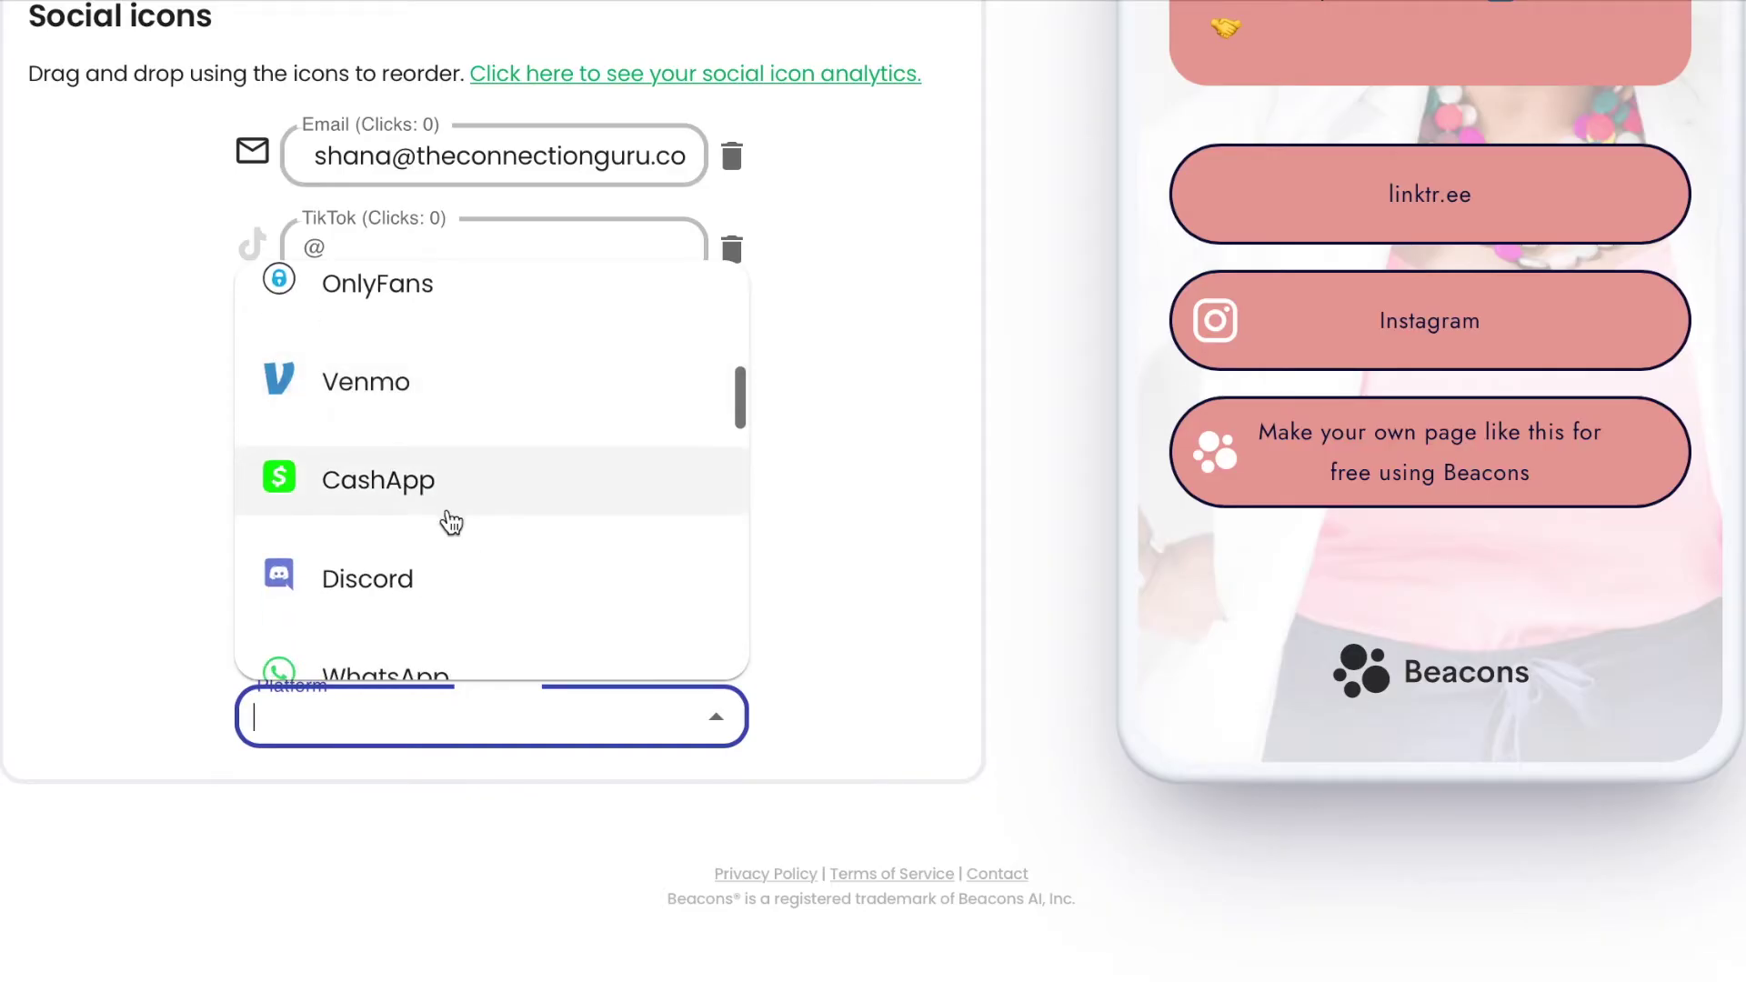
{"action": "scroll", "coordinate": [441, 615], "scroll_direction": "down", "scroll_amount": 1}
{"action": "scroll", "coordinate": [440, 615], "scroll_direction": "down", "scroll_amount": 6}
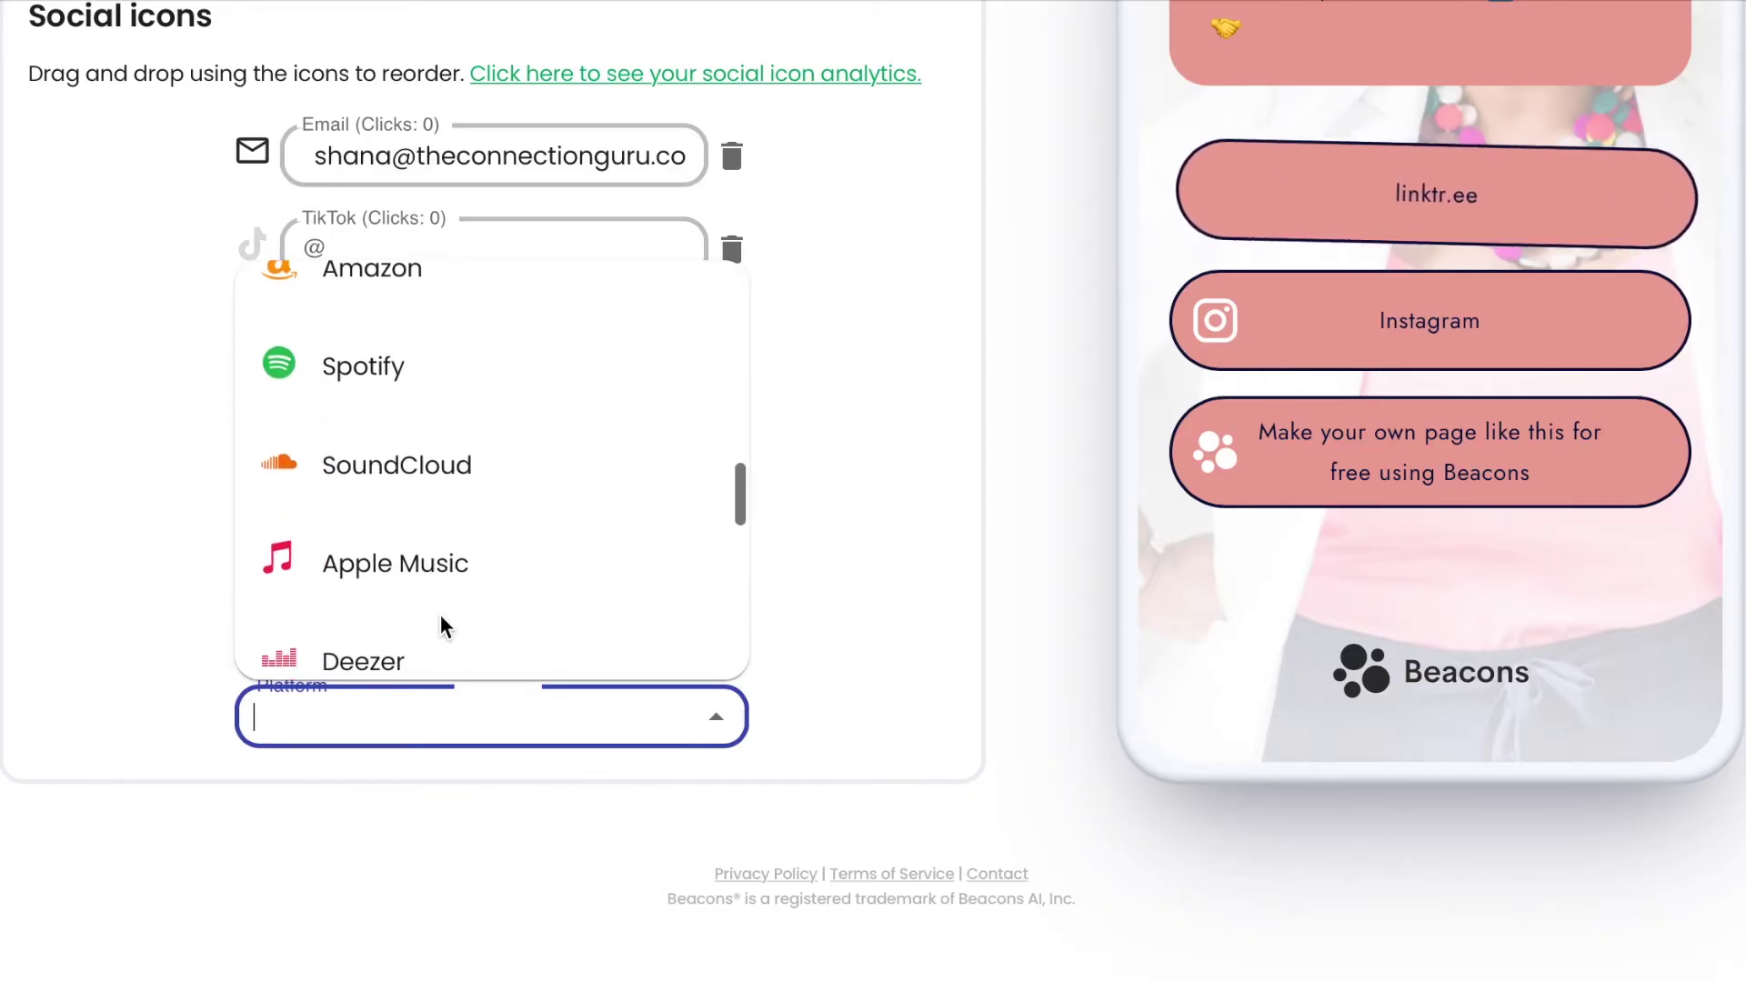
{"action": "scroll", "coordinate": [440, 616], "scroll_direction": "down", "scroll_amount": 7}
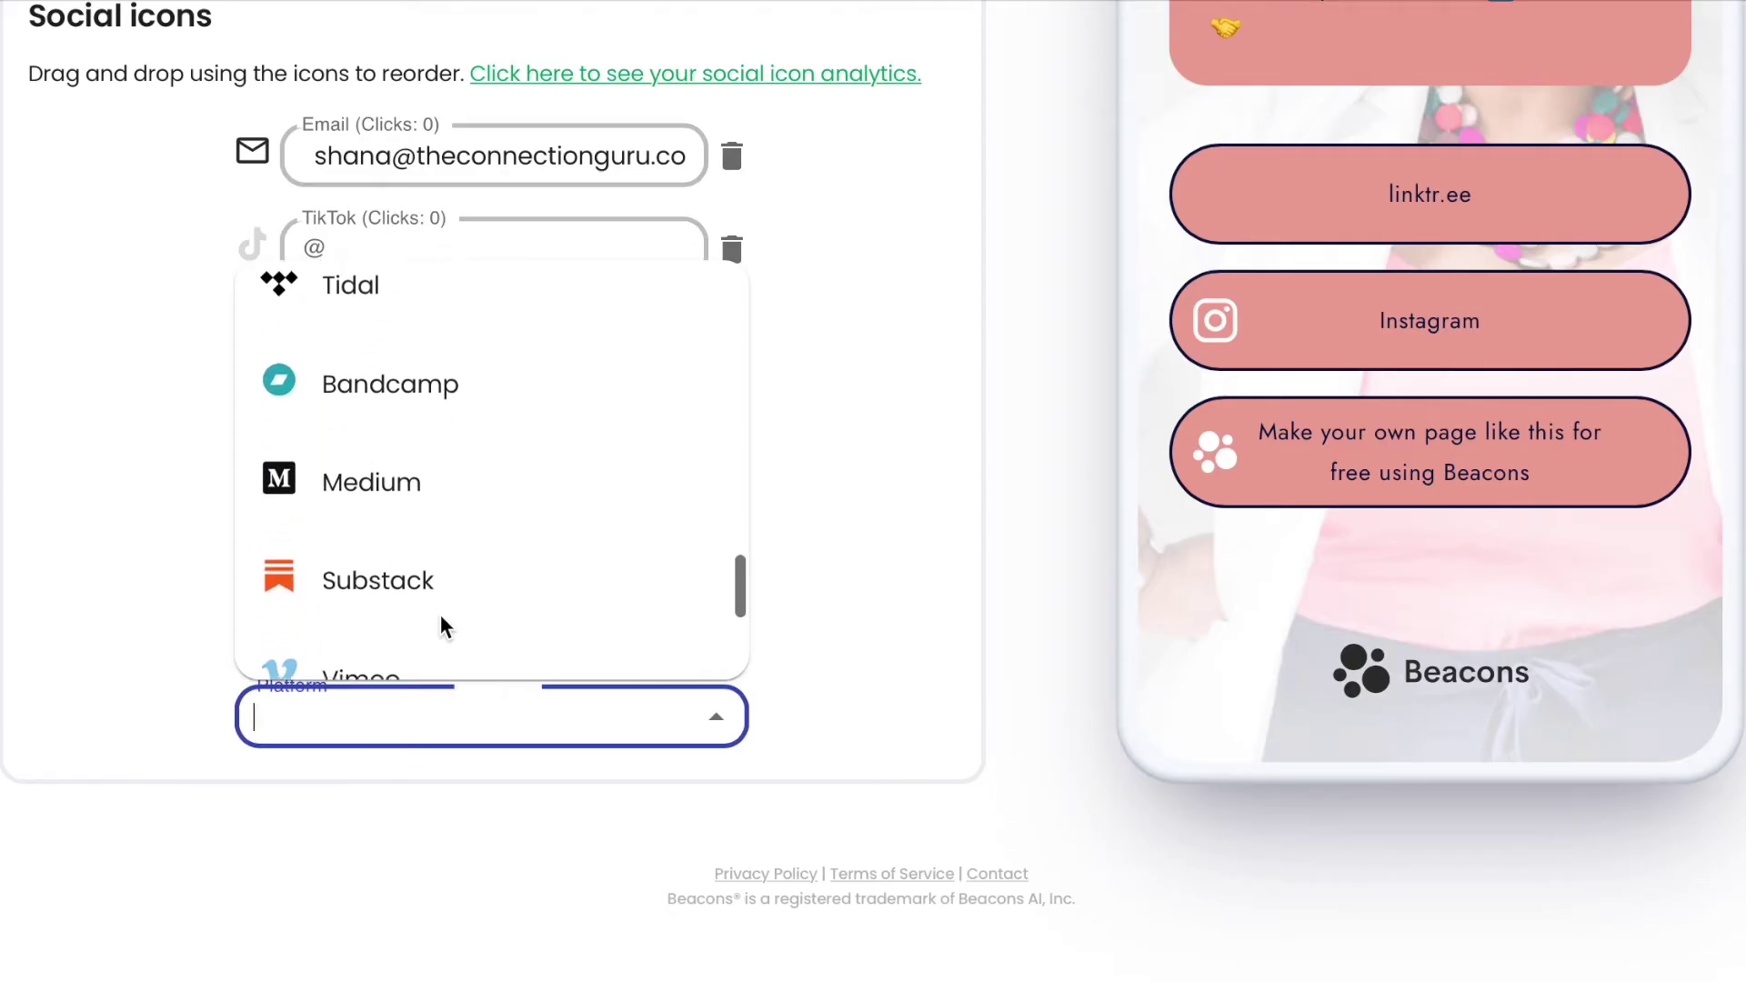
{"action": "scroll", "coordinate": [440, 614], "scroll_direction": "down", "scroll_amount": 3}
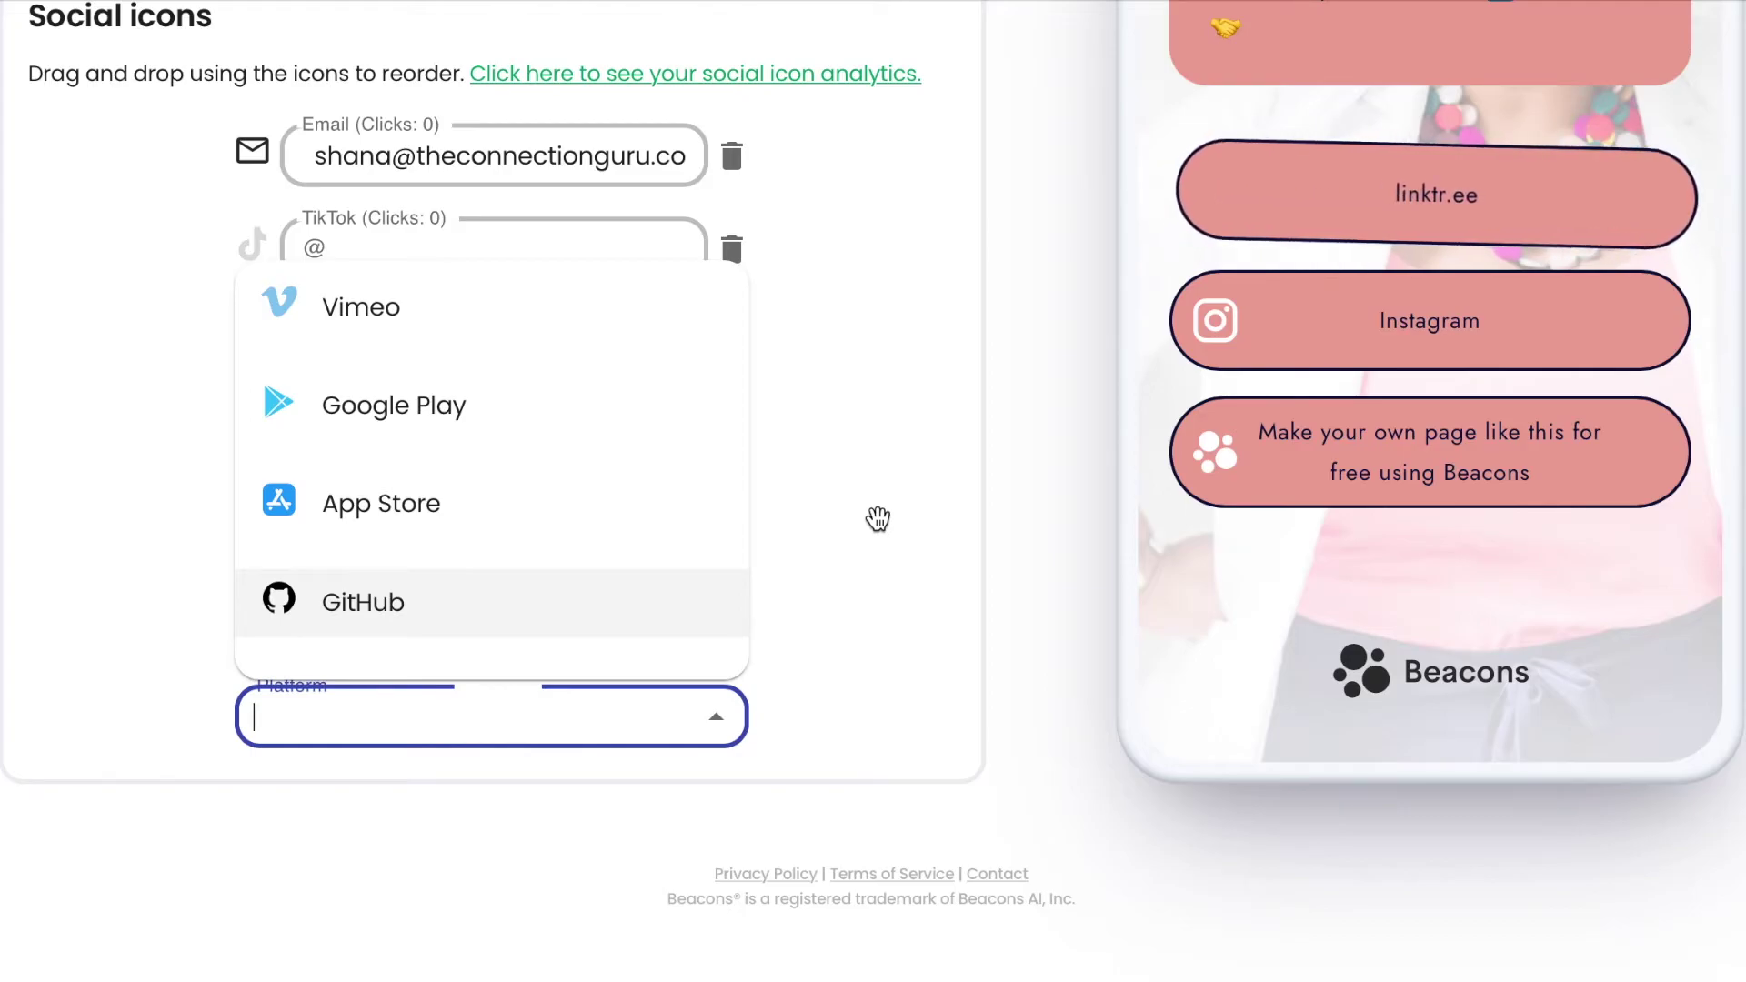
Leave the Header editor and open the Text block for editing.
{"action": "scroll", "coordinate": [877, 510], "scroll_direction": "up", "scroll_amount": 5}
{"action": "scroll", "coordinate": [876, 520], "scroll_direction": "up", "scroll_amount": 9}
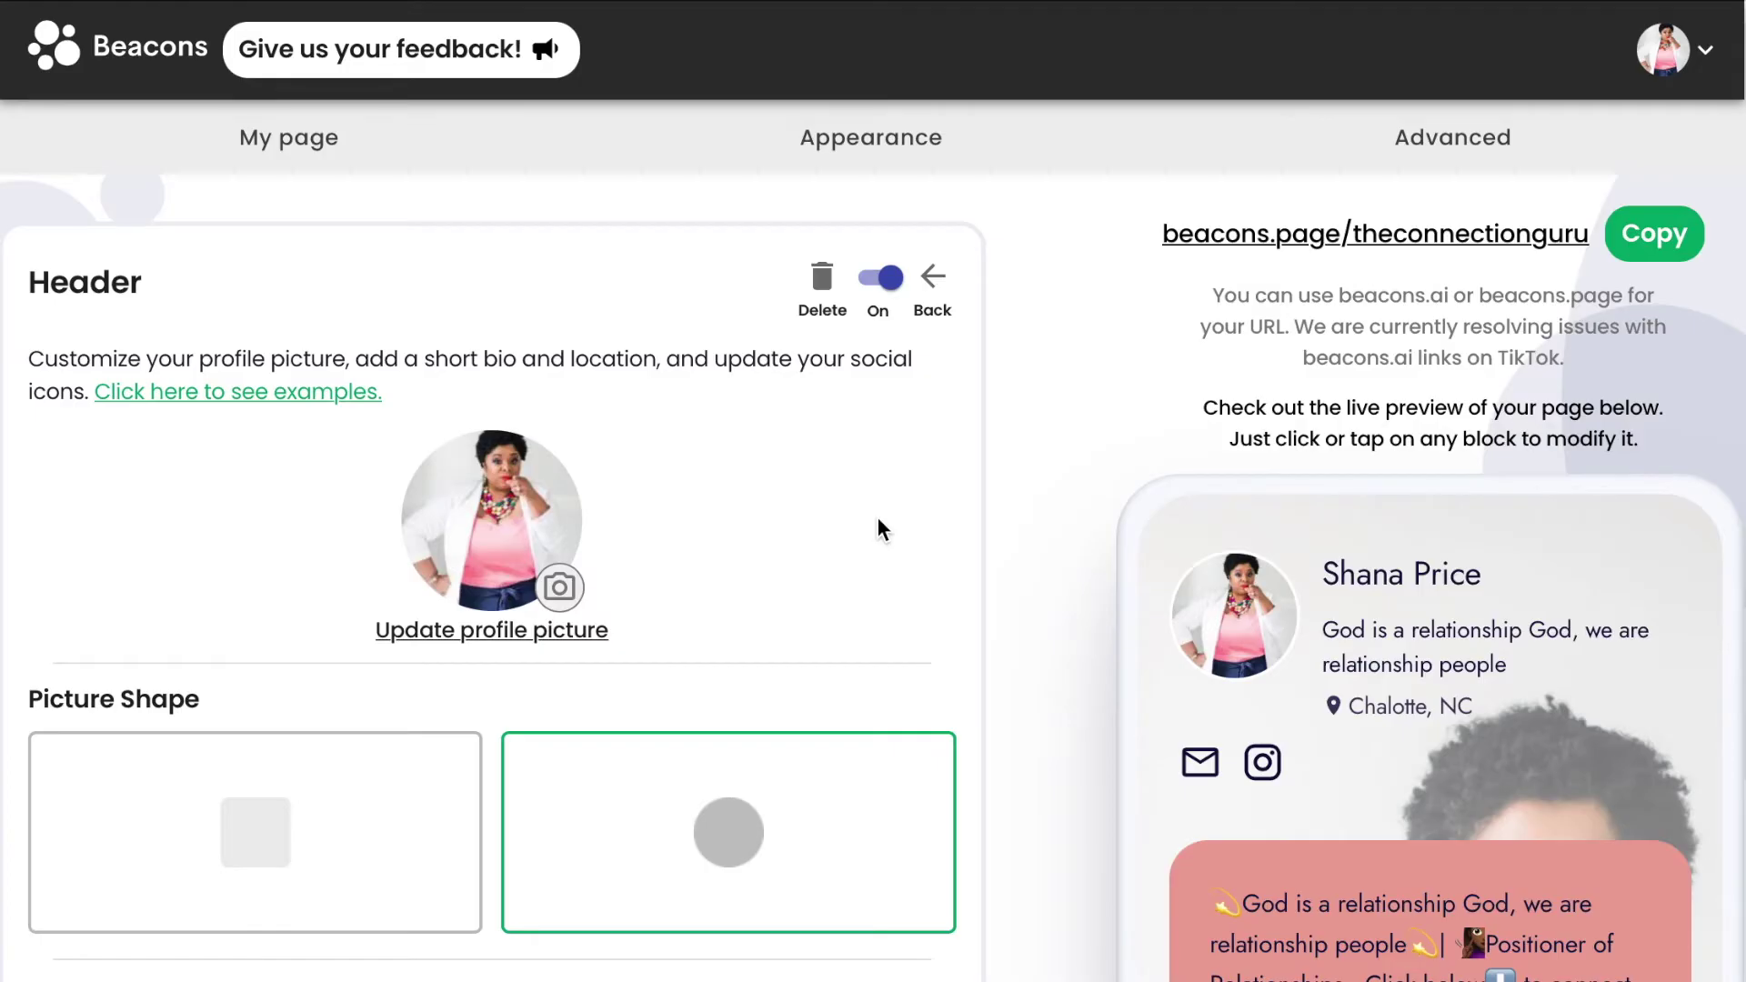
{"action": "left_click", "coordinate": [934, 276]}
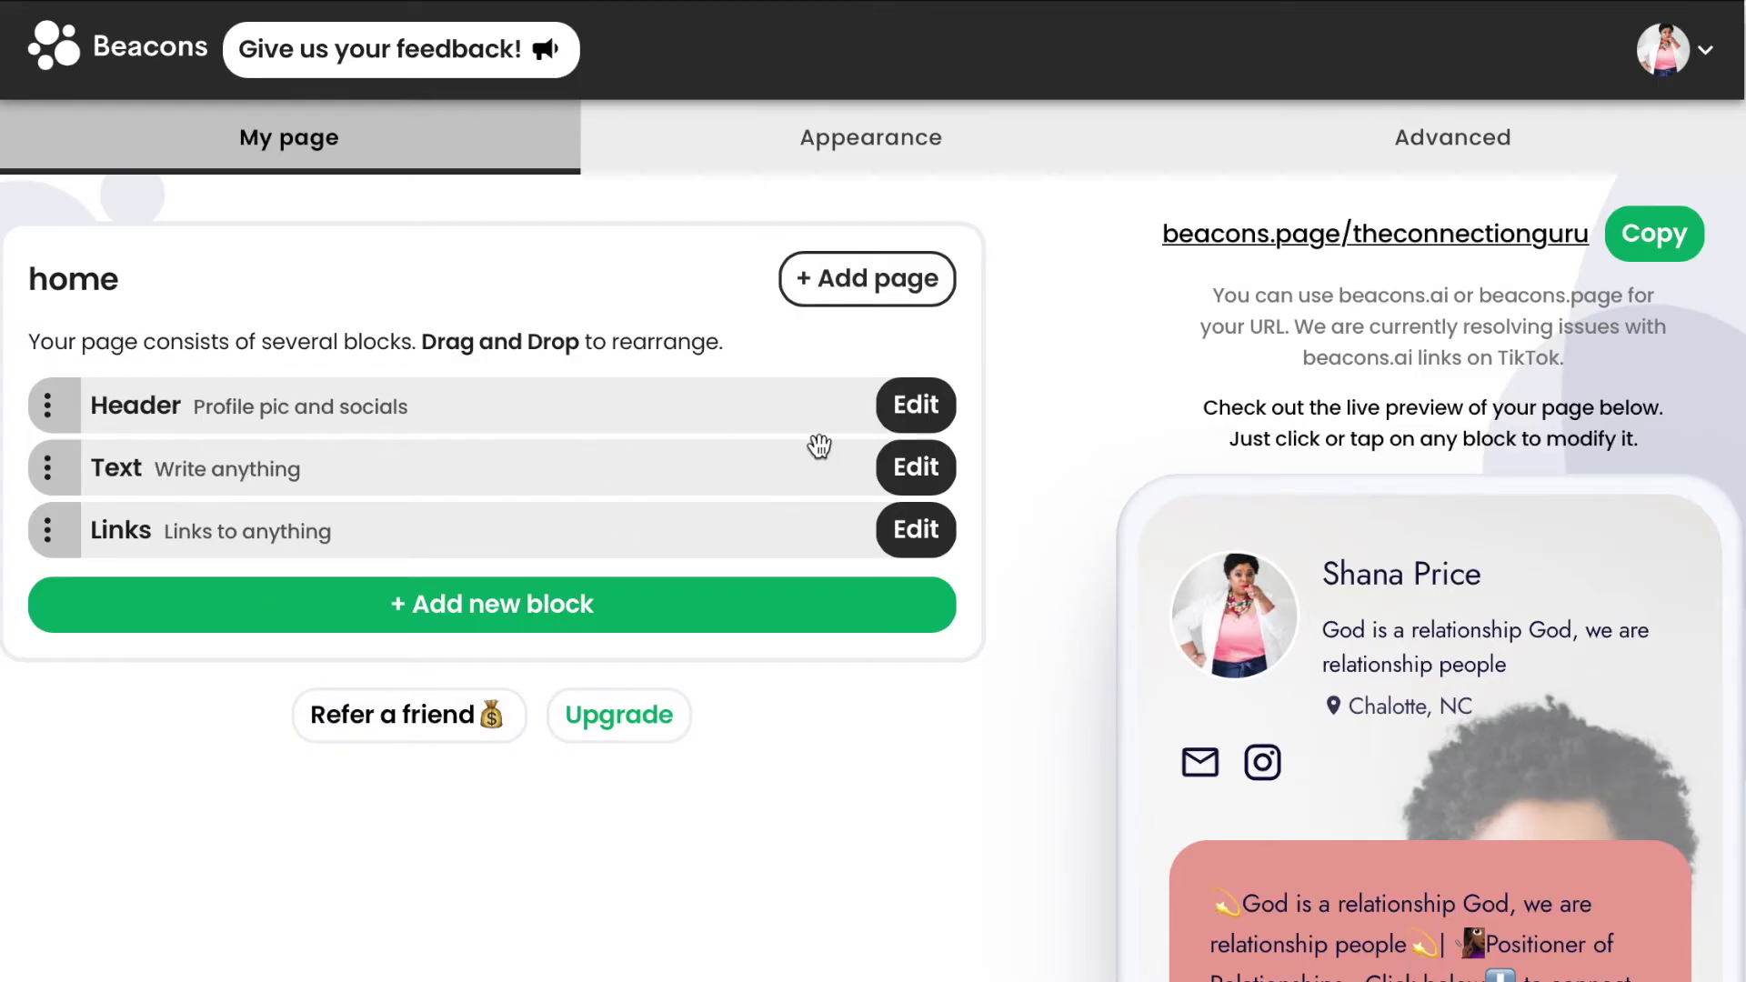
{"action": "left_click", "coordinate": [934, 482]}
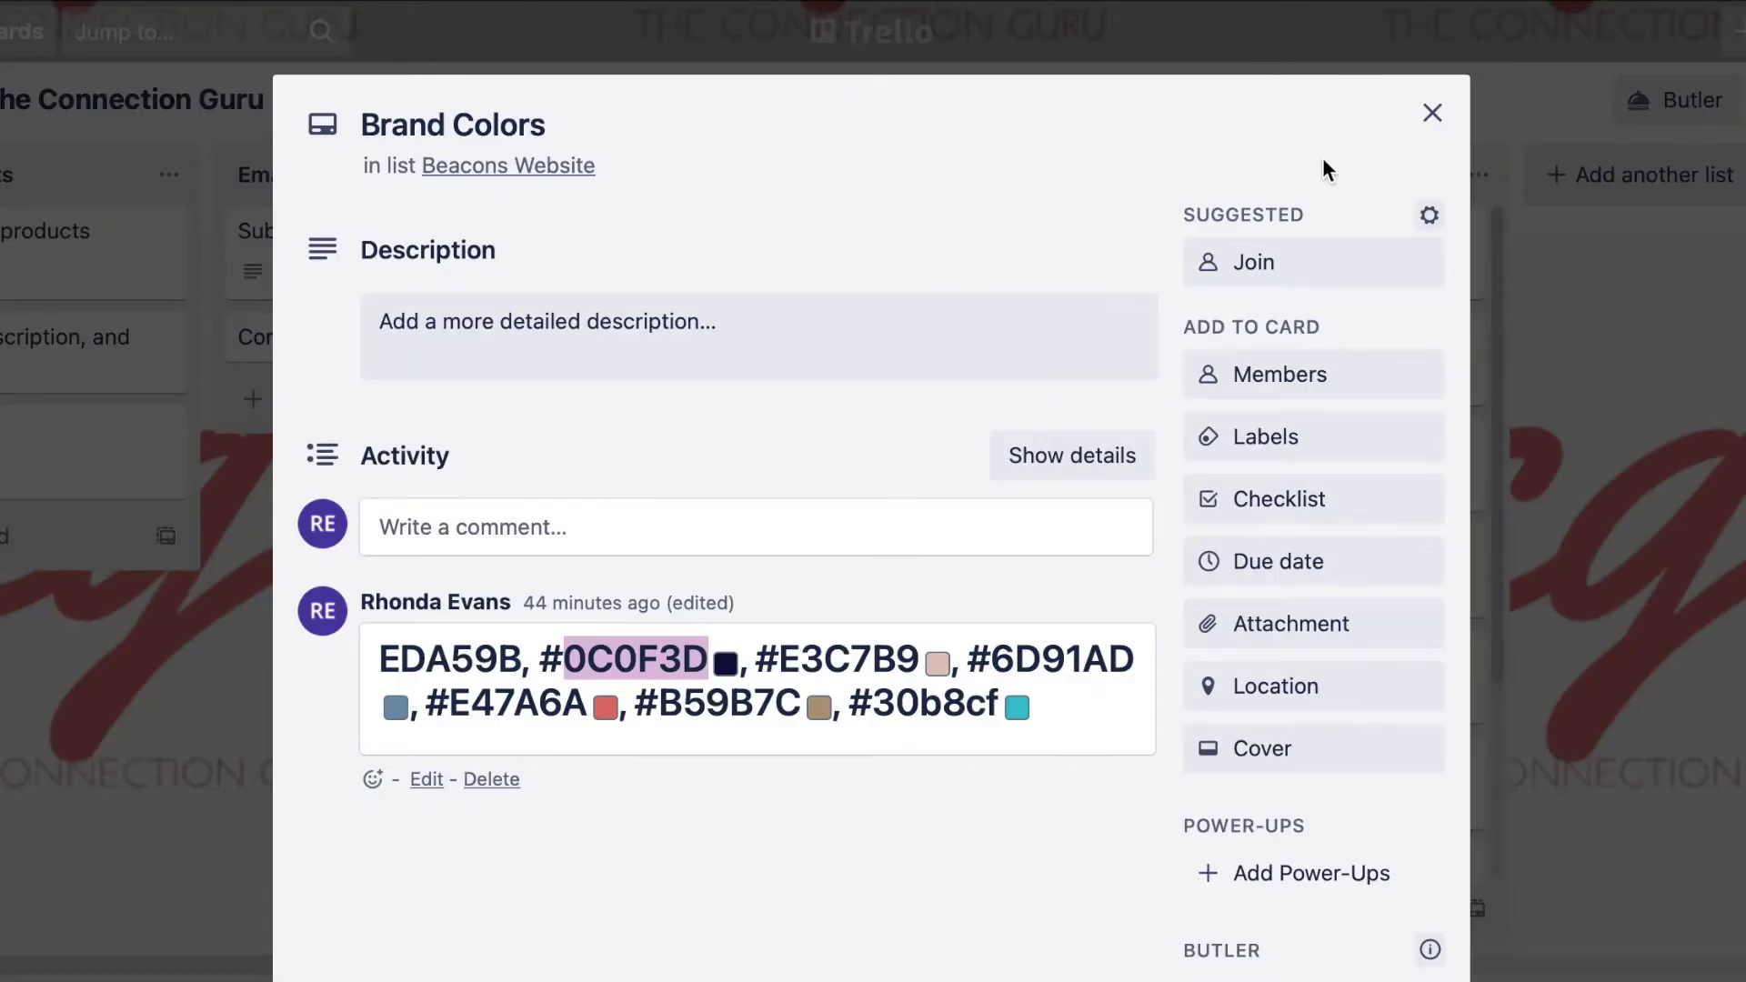
Close the Brand Colors card and open the Bio card in Trello.
{"action": "left_click", "coordinate": [1429, 115]}
{"action": "left_click", "coordinate": [1216, 266]}
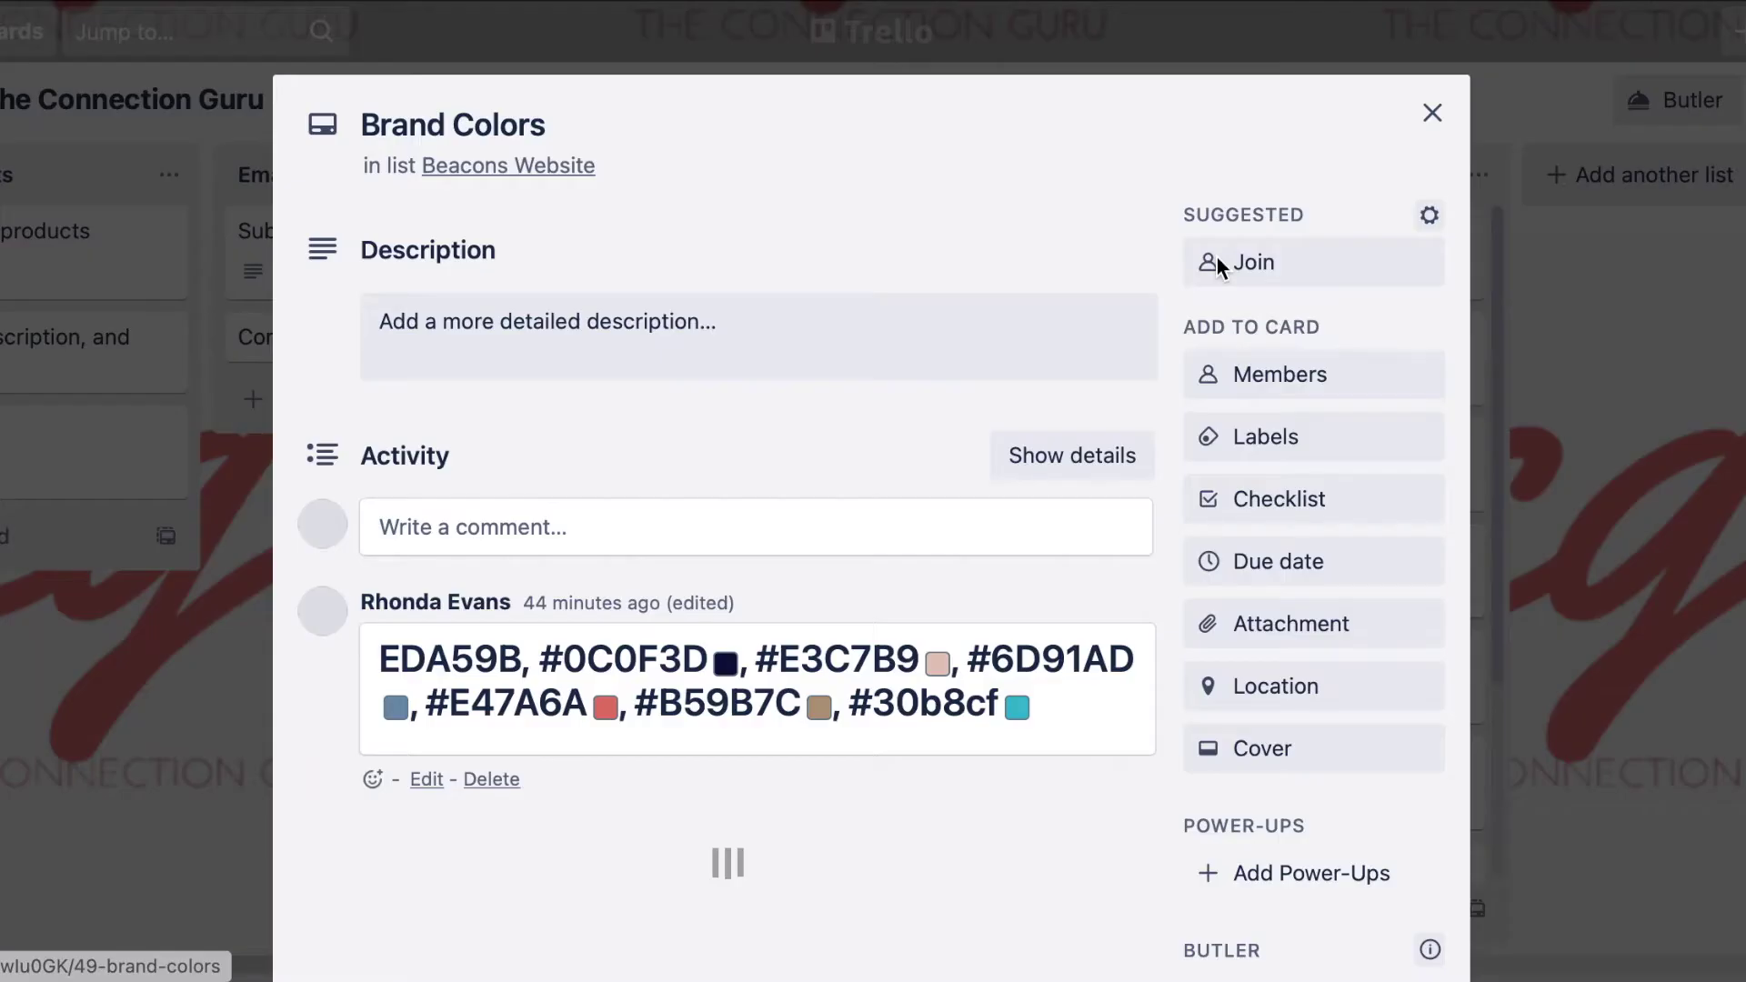
{"action": "left_click", "coordinate": [1429, 135]}
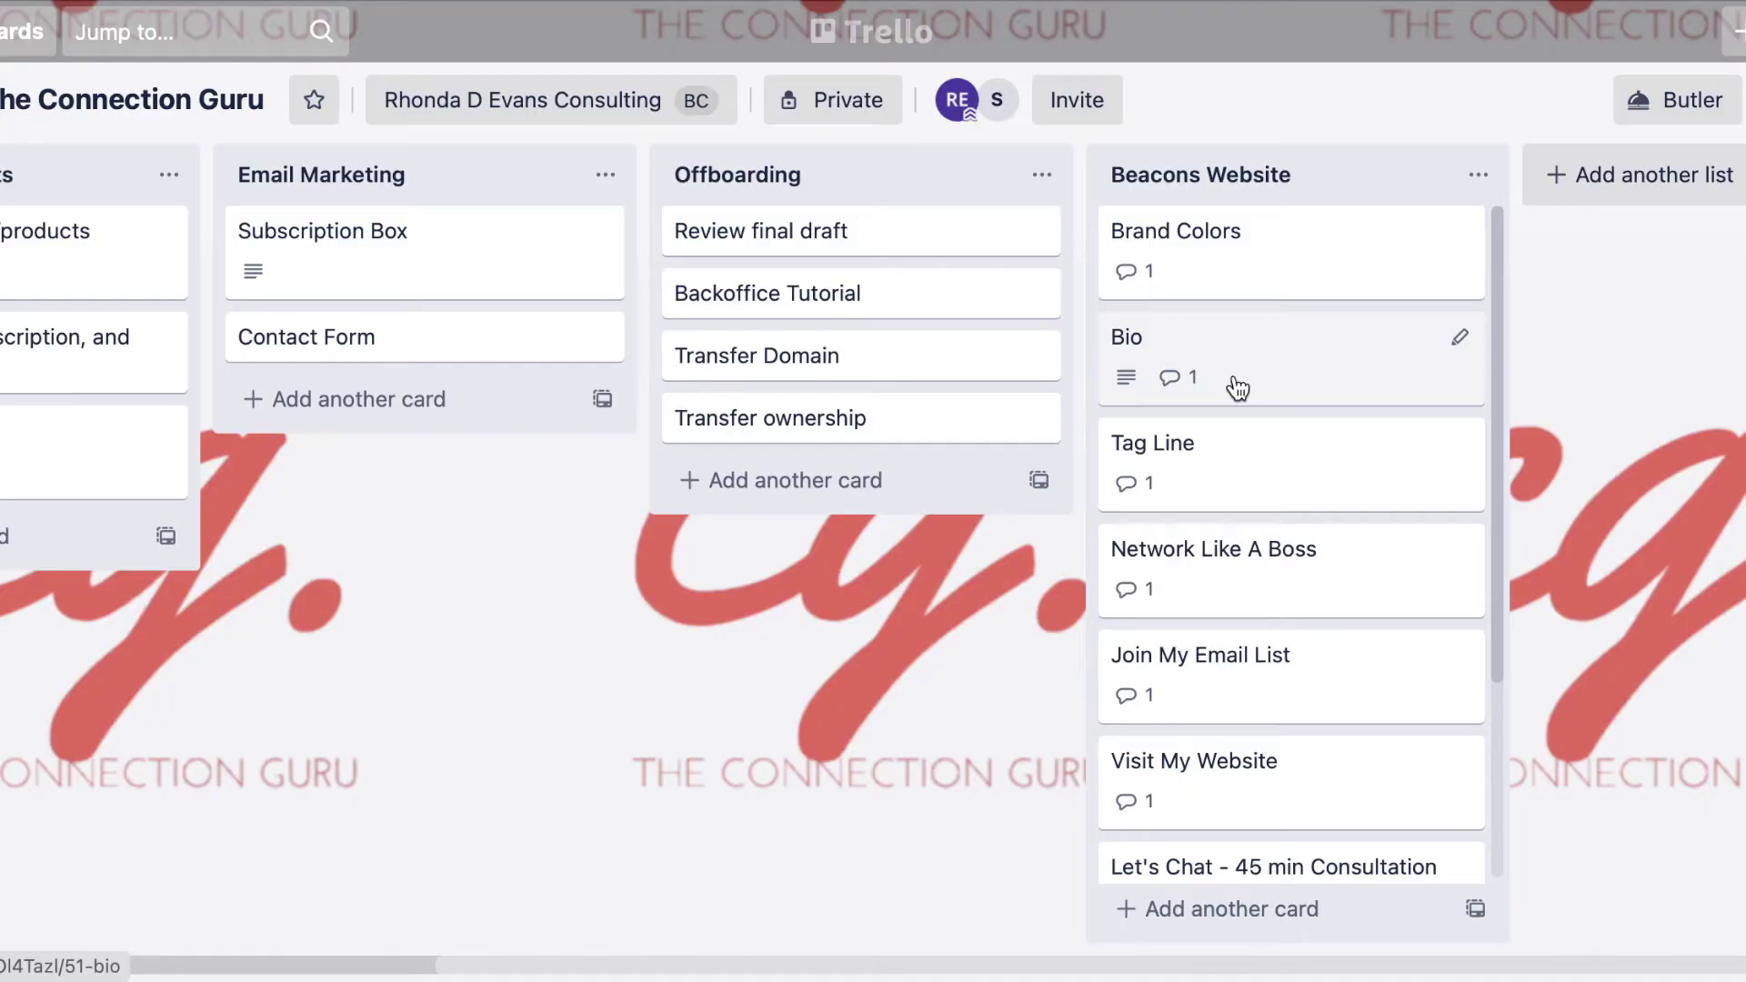
{"action": "left_click", "coordinate": [1237, 389]}
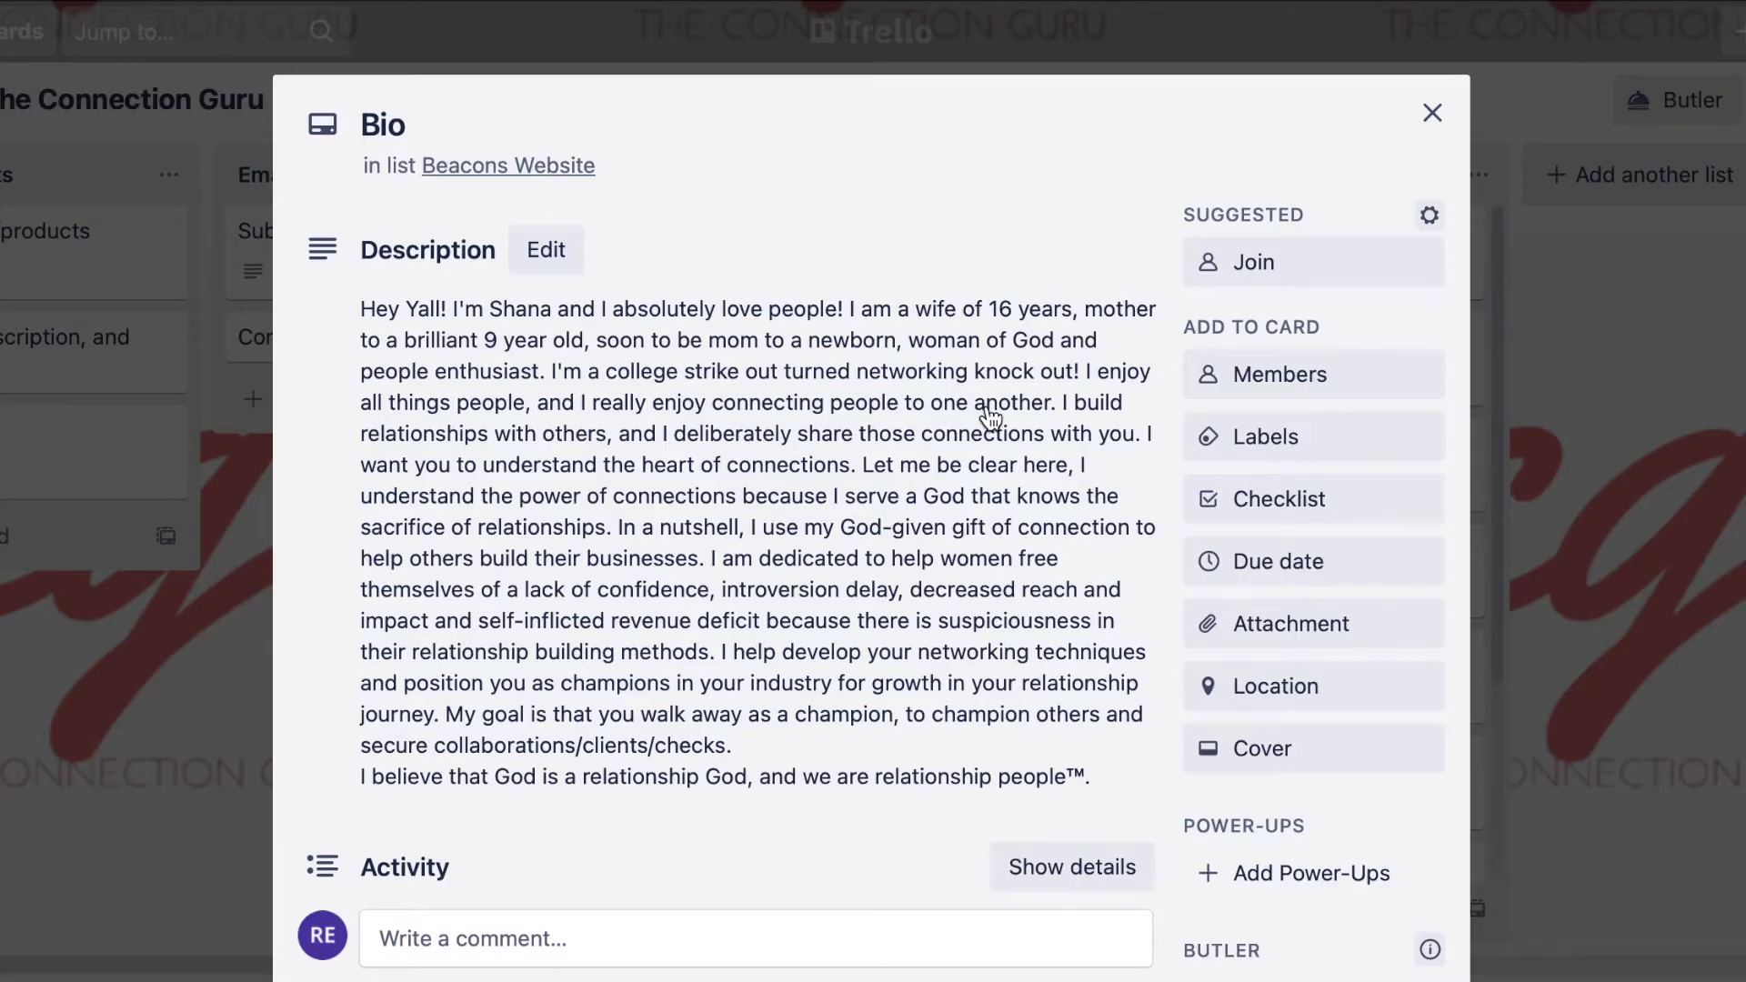
Select the Bio description passage beginning 'I build relationships with others'.
{"action": "left_click", "coordinate": [1082, 416]}
{"action": "key", "text": "ctrl+a"}
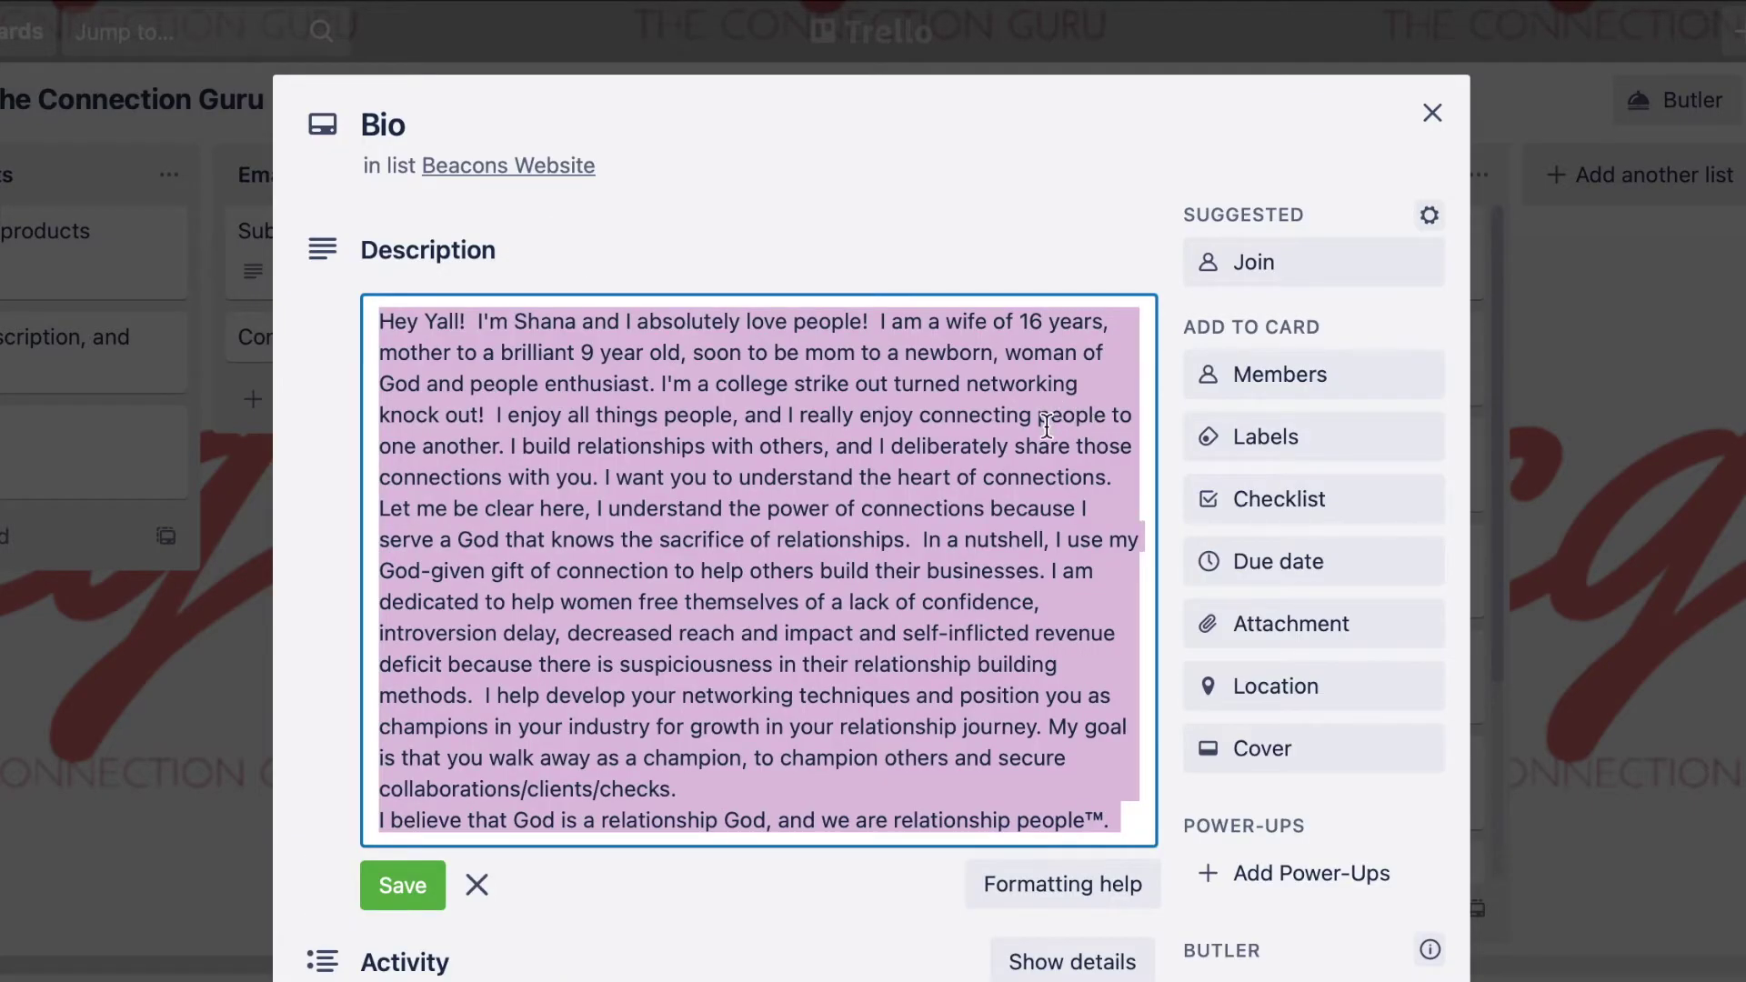
{"action": "left_click", "coordinate": [1043, 517]}
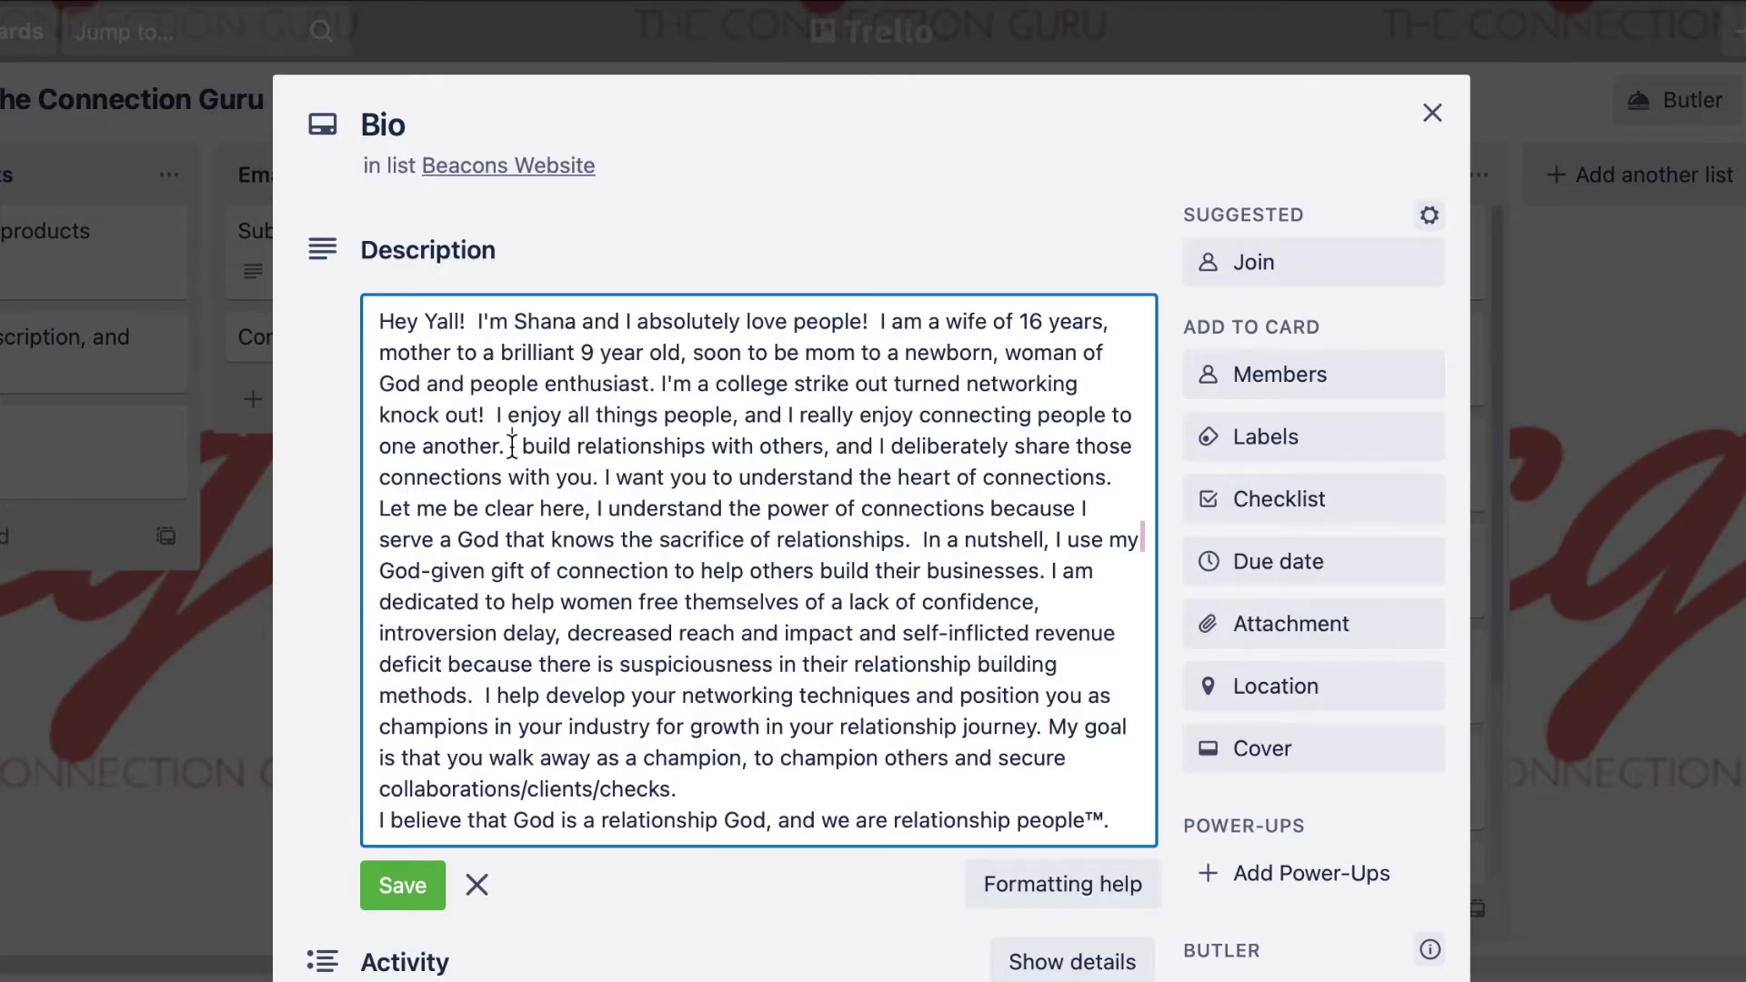
{"action": "left_click_drag", "start_coordinate": [512, 445], "coordinate": [482, 695]}
{"action": "key", "text": "ctrl+c"}
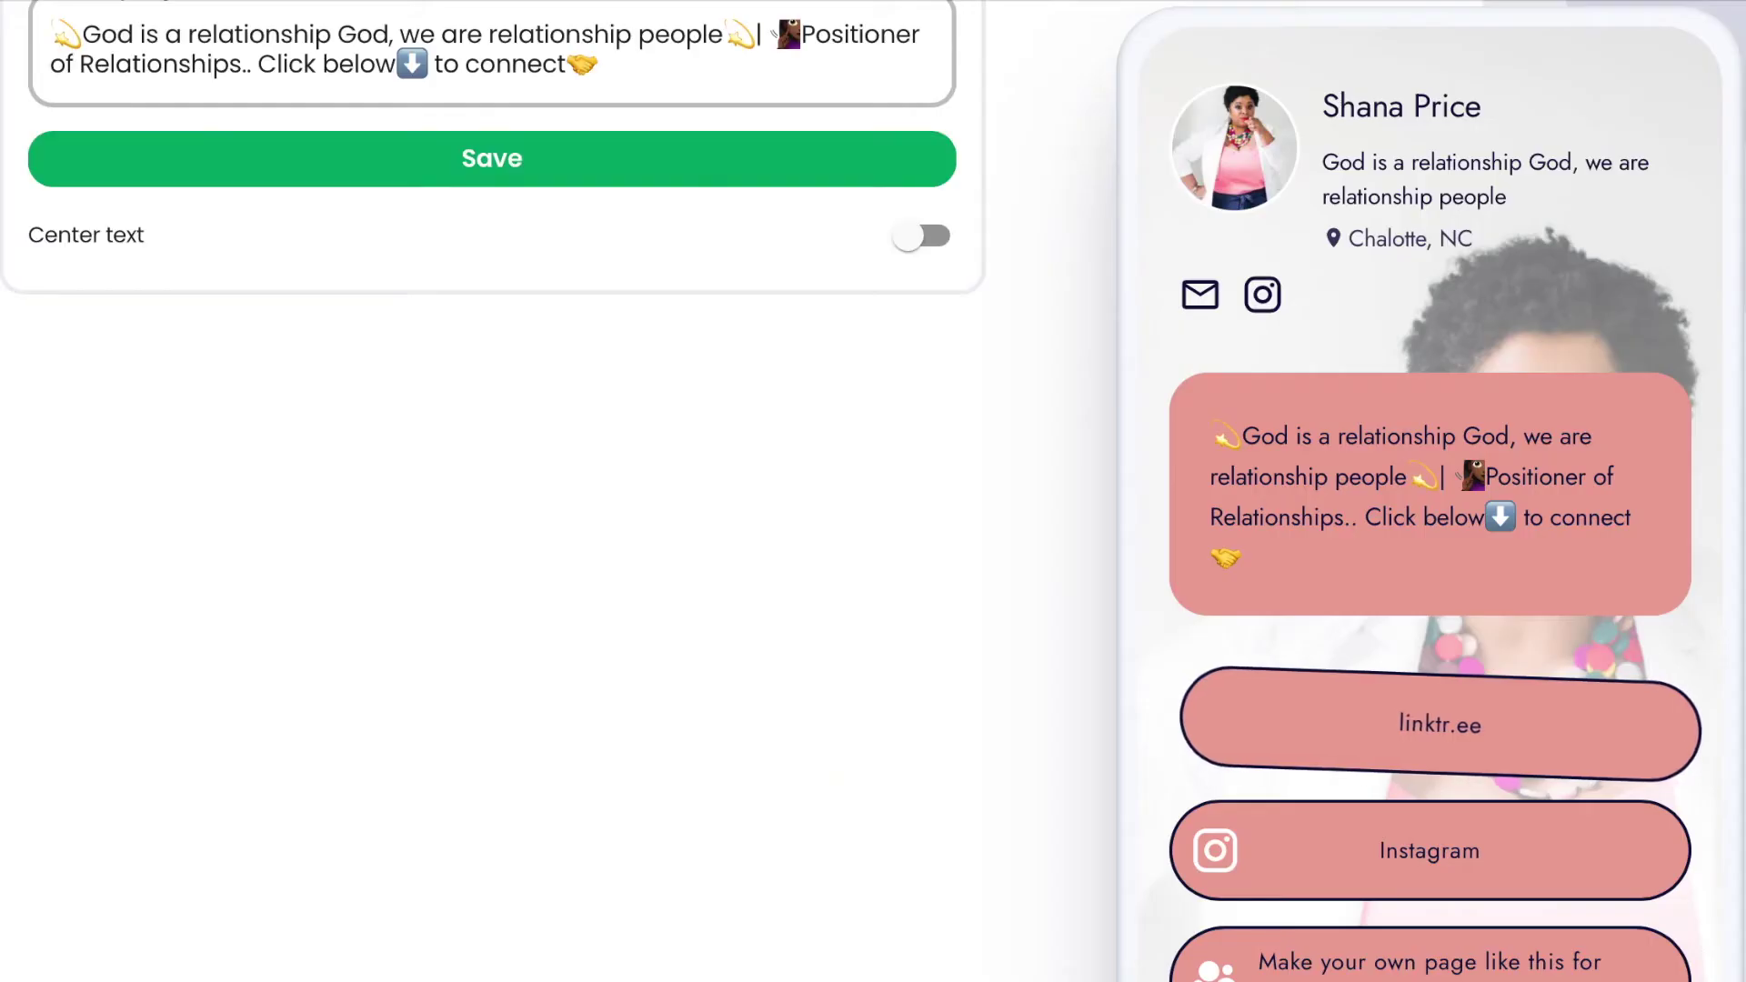
Replace the text block's tagline with the pasted bio passage ending 'relationship building methods'.
{"action": "scroll", "coordinate": [634, 240], "scroll_direction": "up", "scroll_amount": 2}
{"action": "left_click", "coordinate": [626, 218]}
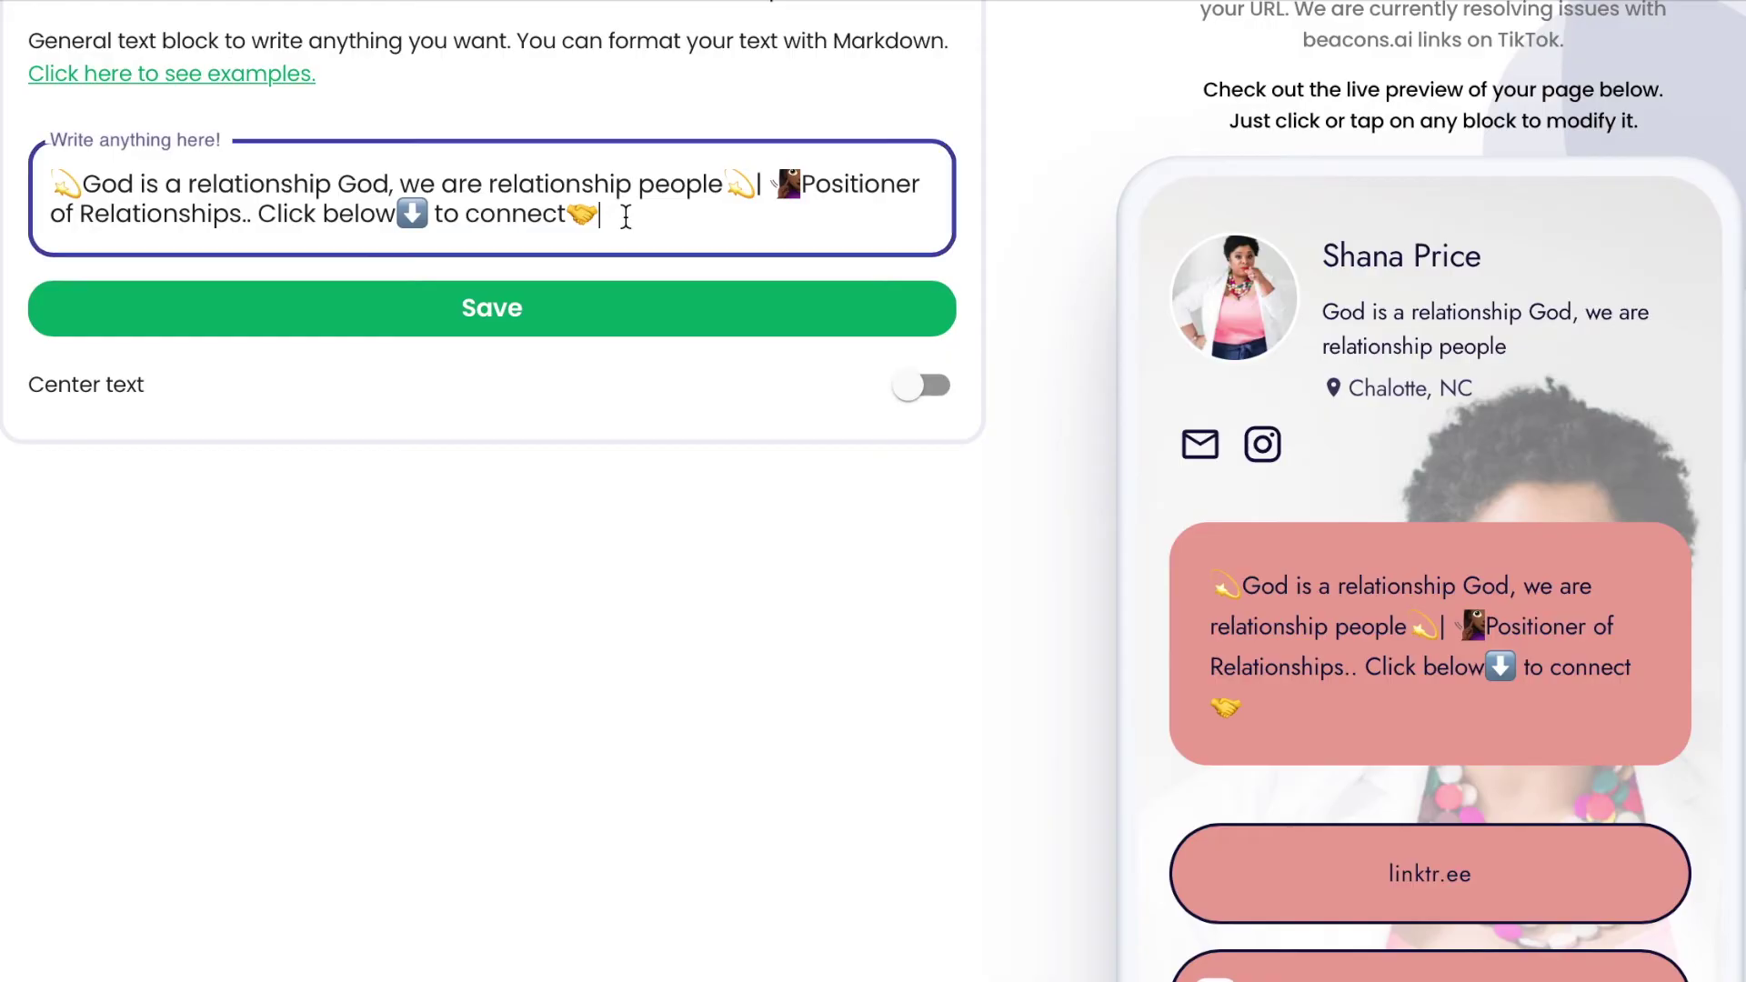
{"action": "key", "text": "ctrl+a"}
{"action": "key", "text": "ctrl+v"}
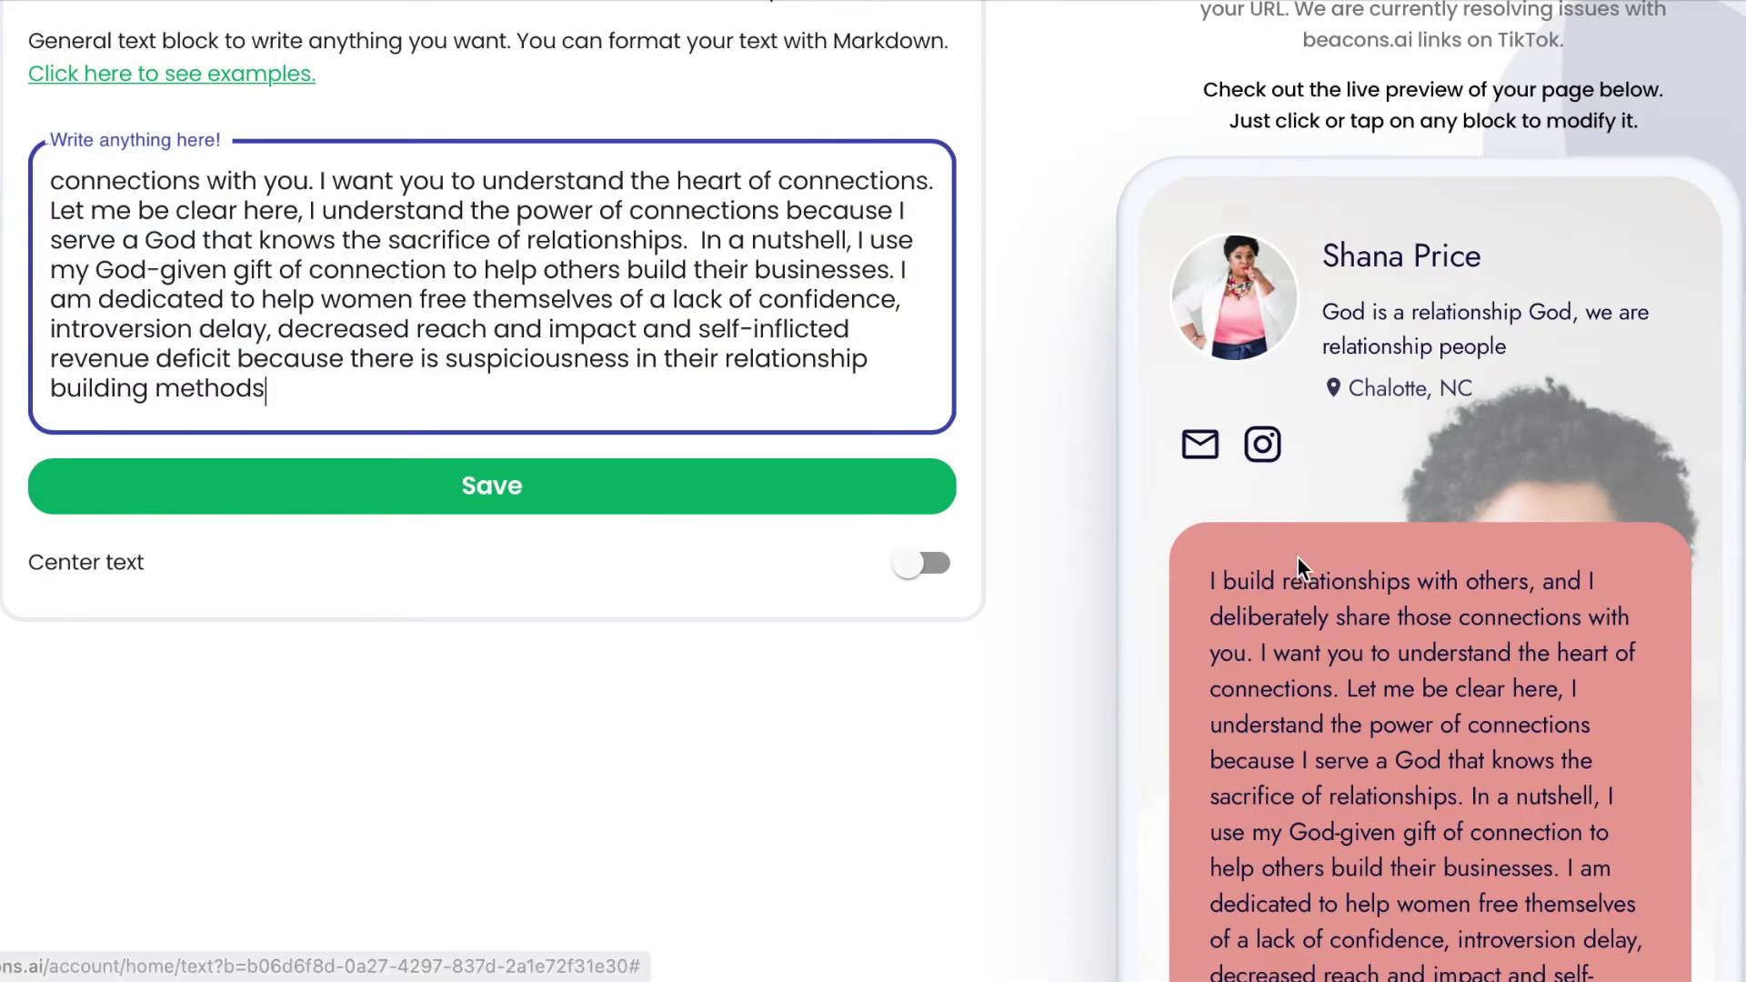
{"action": "scroll", "coordinate": [1321, 727], "scroll_direction": "down", "scroll_amount": 3}
{"action": "scroll", "coordinate": [1320, 727], "scroll_direction": "up", "scroll_amount": 8}
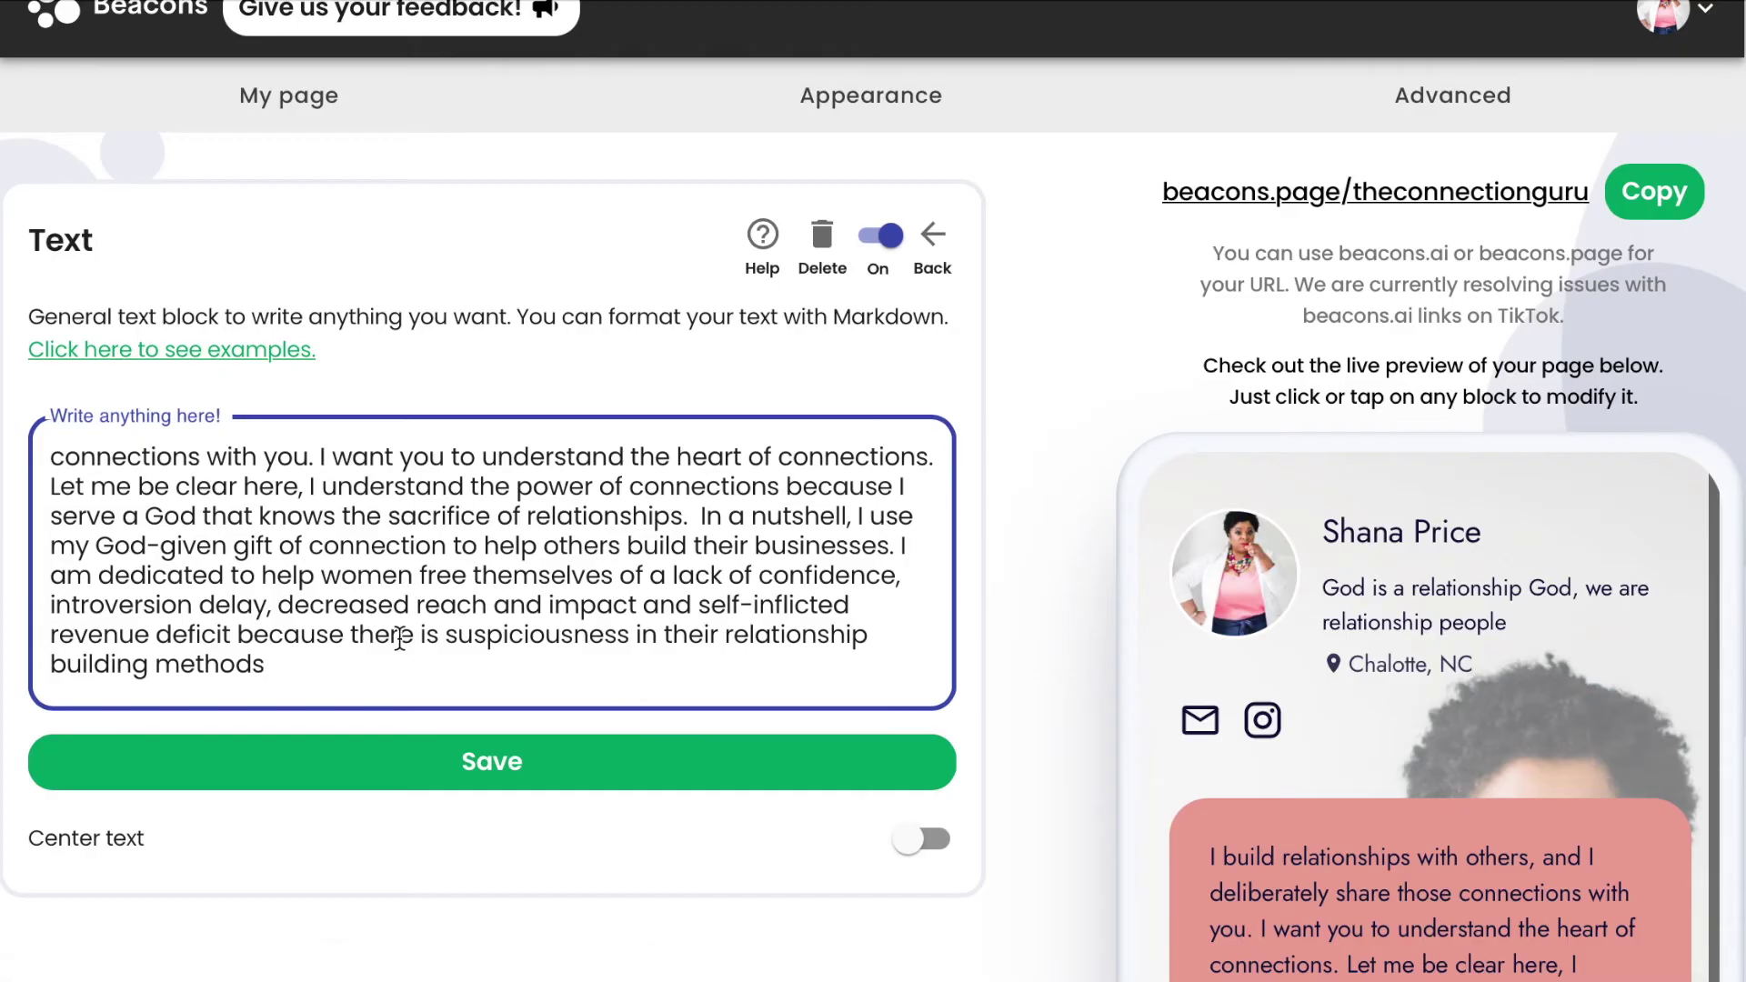
{"action": "scroll", "coordinate": [218, 534], "scroll_direction": "up", "scroll_amount": 1}
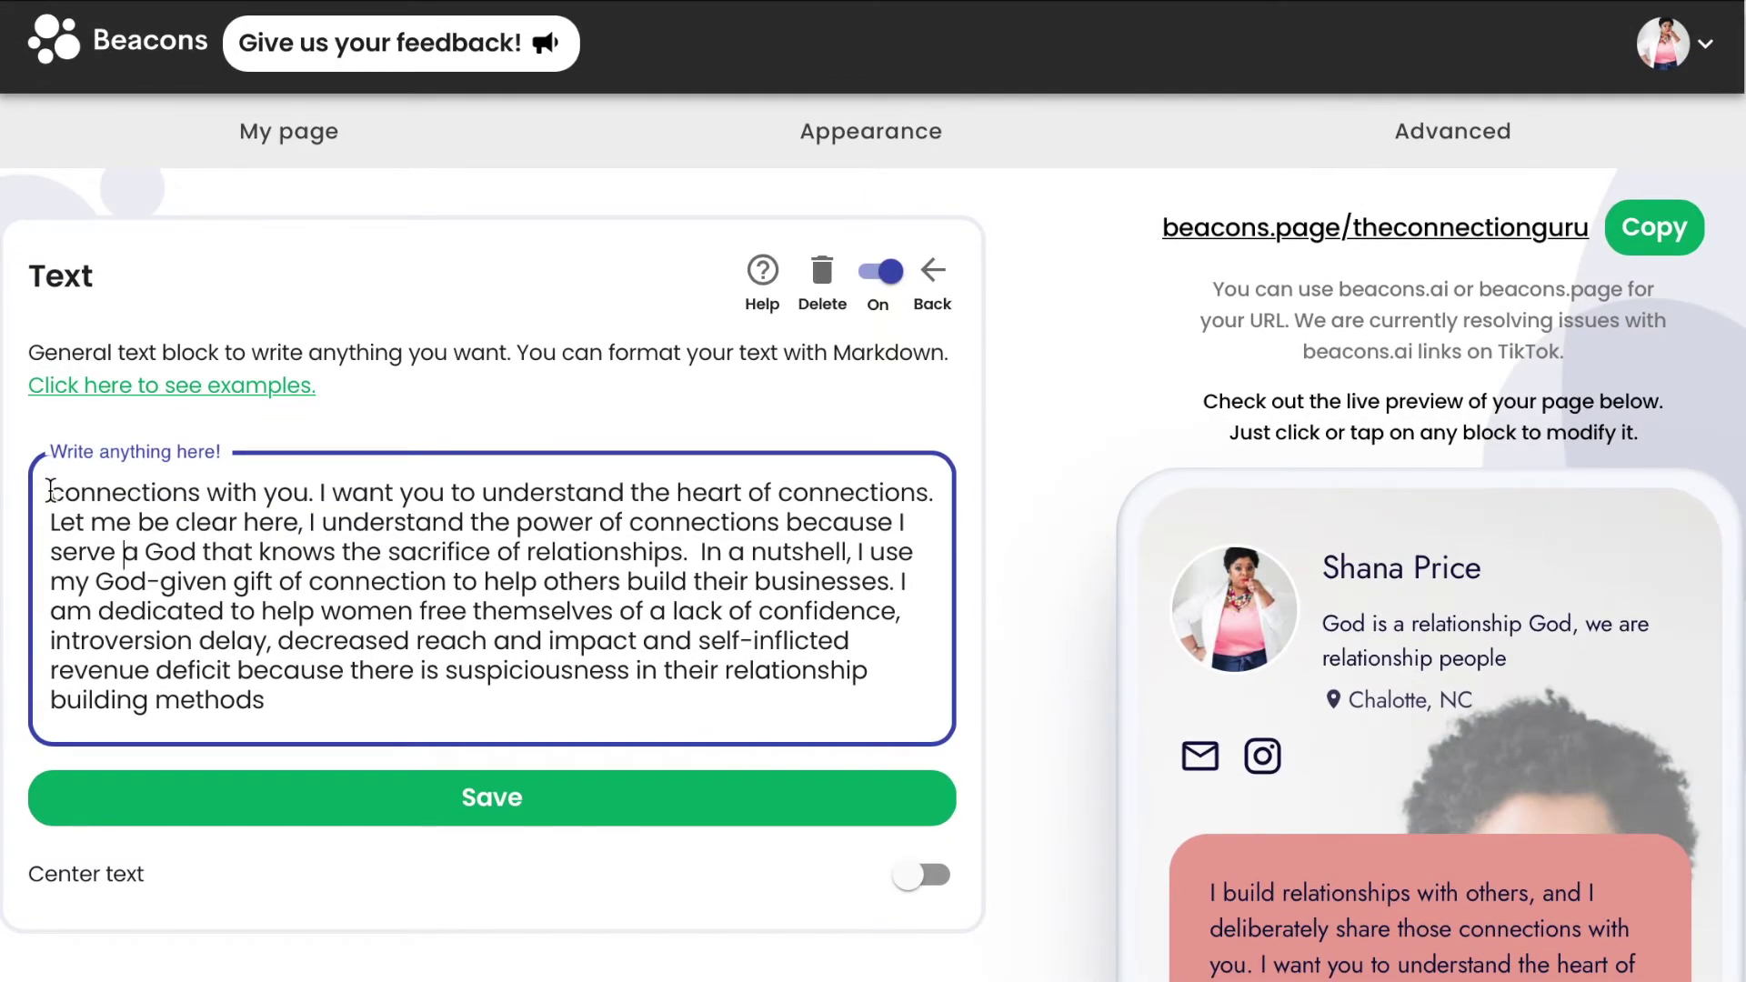
Select the shorter Bio passage from 'I build relationships' to 'the sacrifice of relationships'.
{"action": "left_click", "coordinate": [1330, 5]}
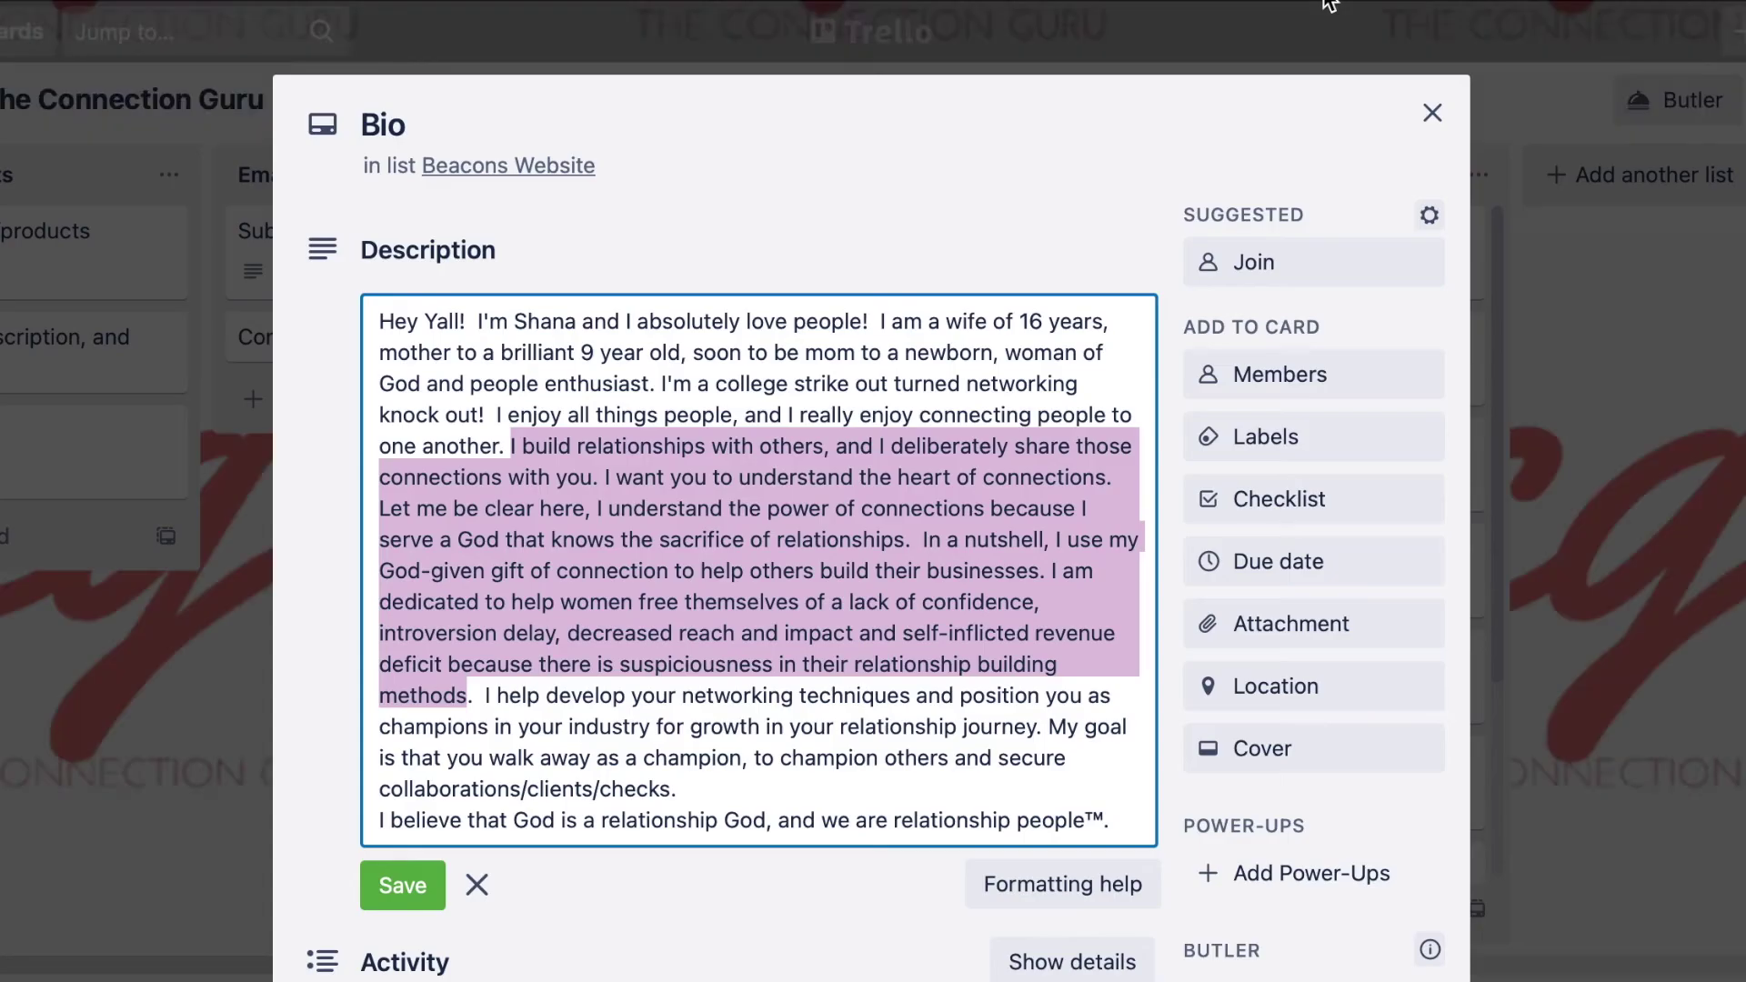
{"action": "left_click", "coordinate": [655, 540]}
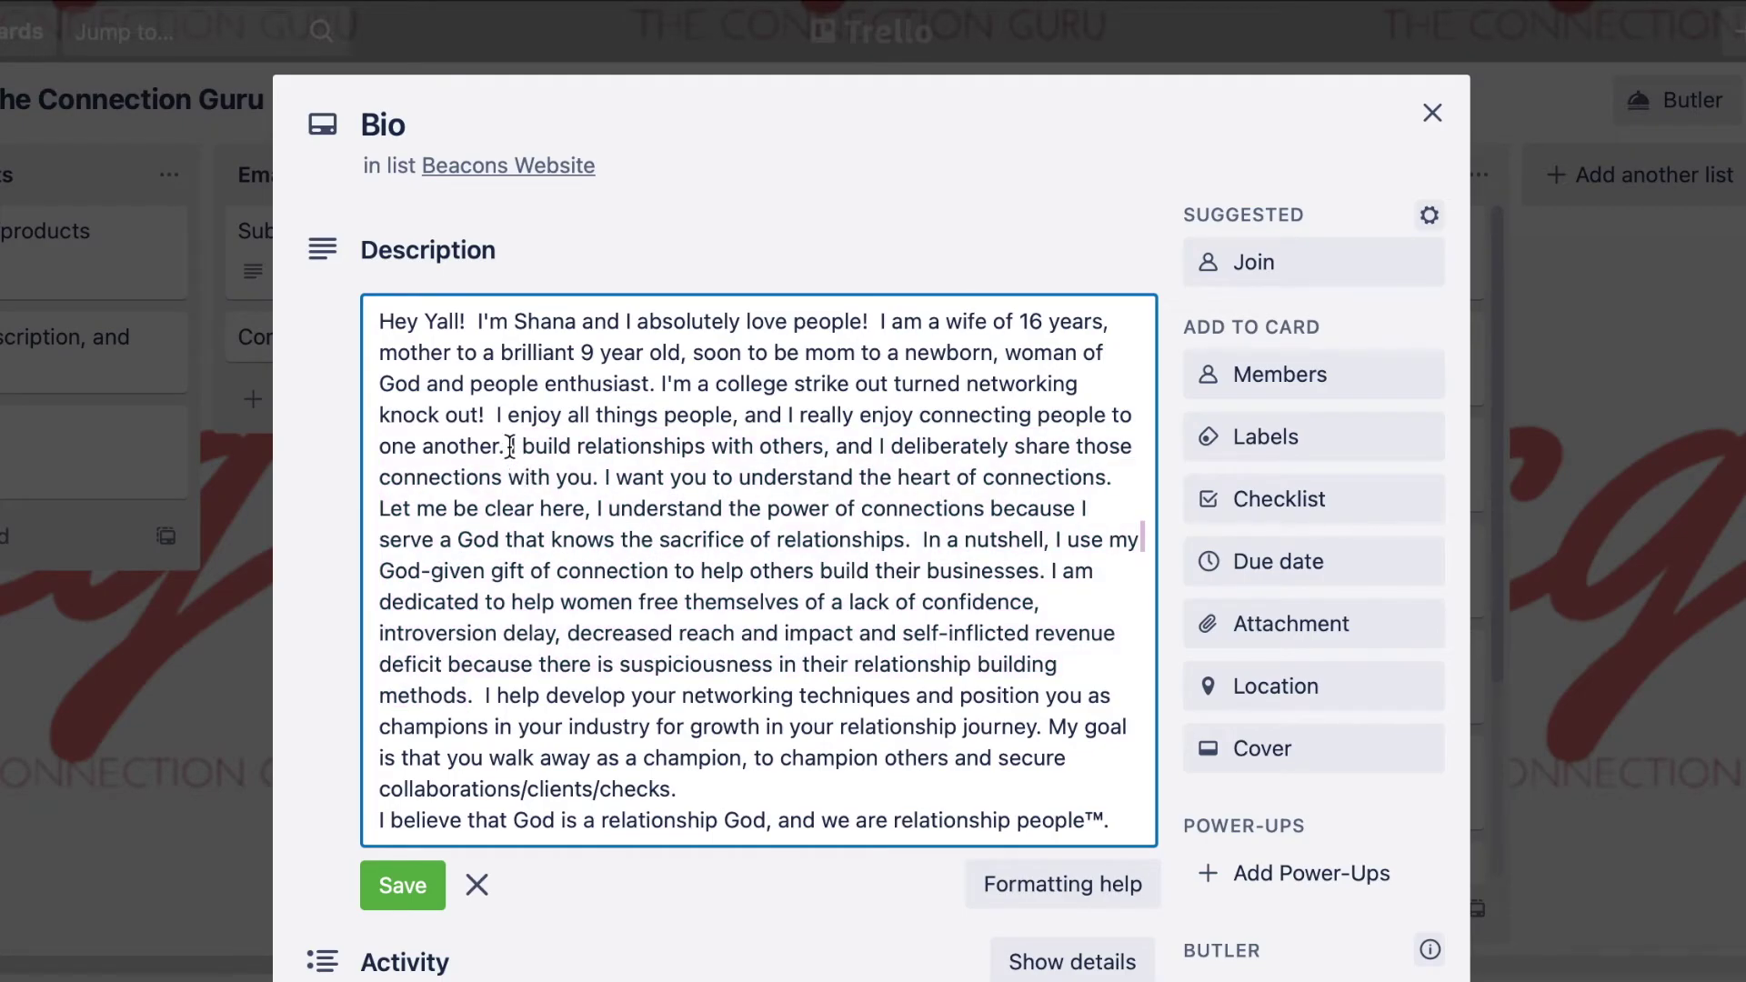
{"action": "left_click_drag", "start_coordinate": [510, 445], "coordinate": [927, 533]}
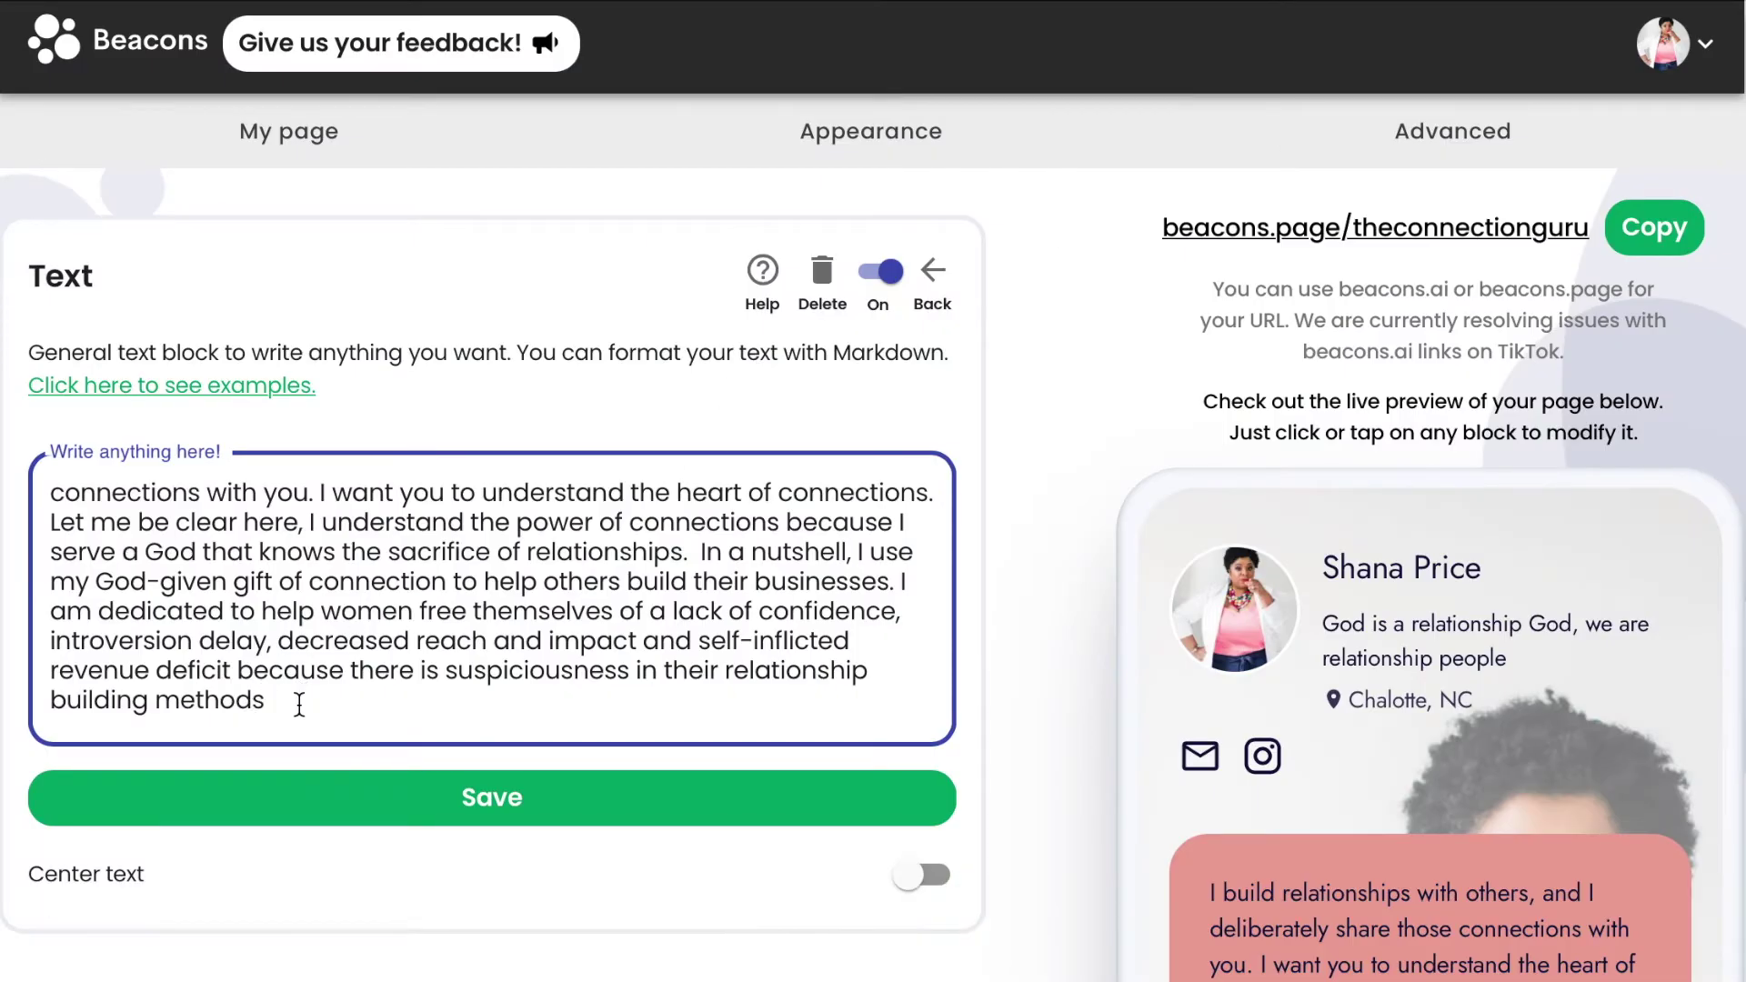
Paste the shorter bio into the text block, save it, and center the text.
{"action": "key", "text": "ctrl+a"}
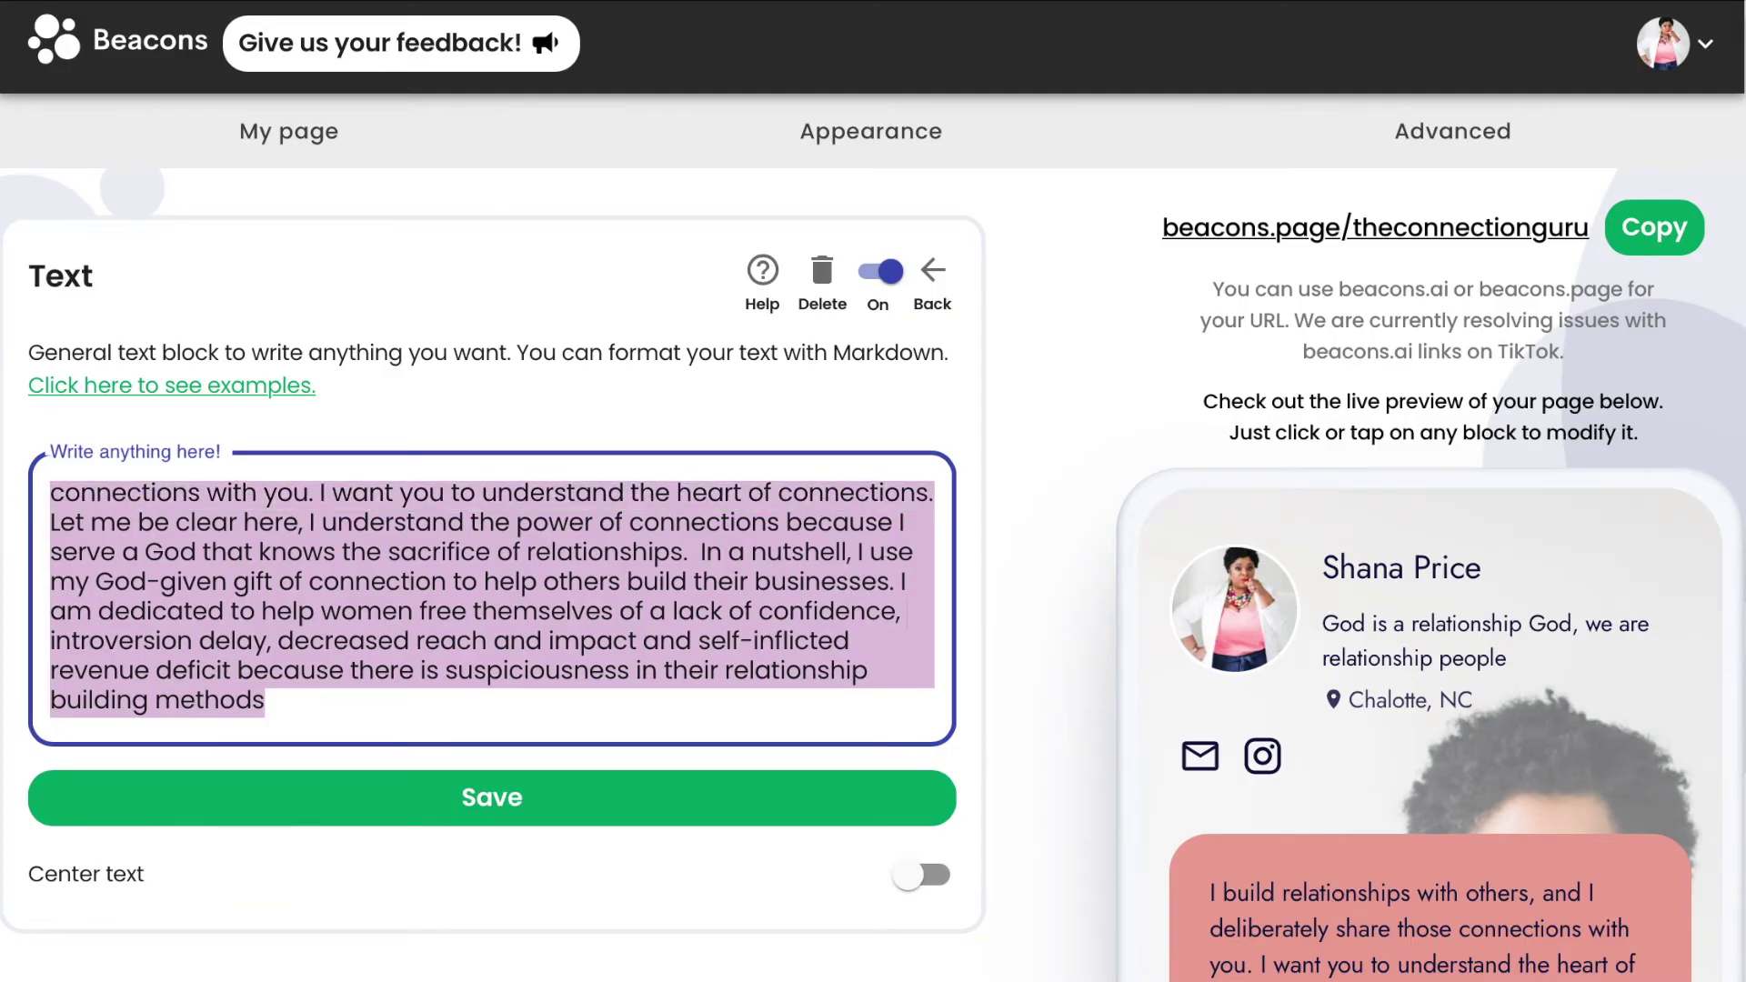
{"action": "type", "text": "I build relationships with others, and I deliberately share those  I build relationships with others, and I deliberately share those connections with you. I want you to understand the heart of connections. Let me be clear here, I understand the power of connections because I serve a God that knows the sacrifice of relationships."}
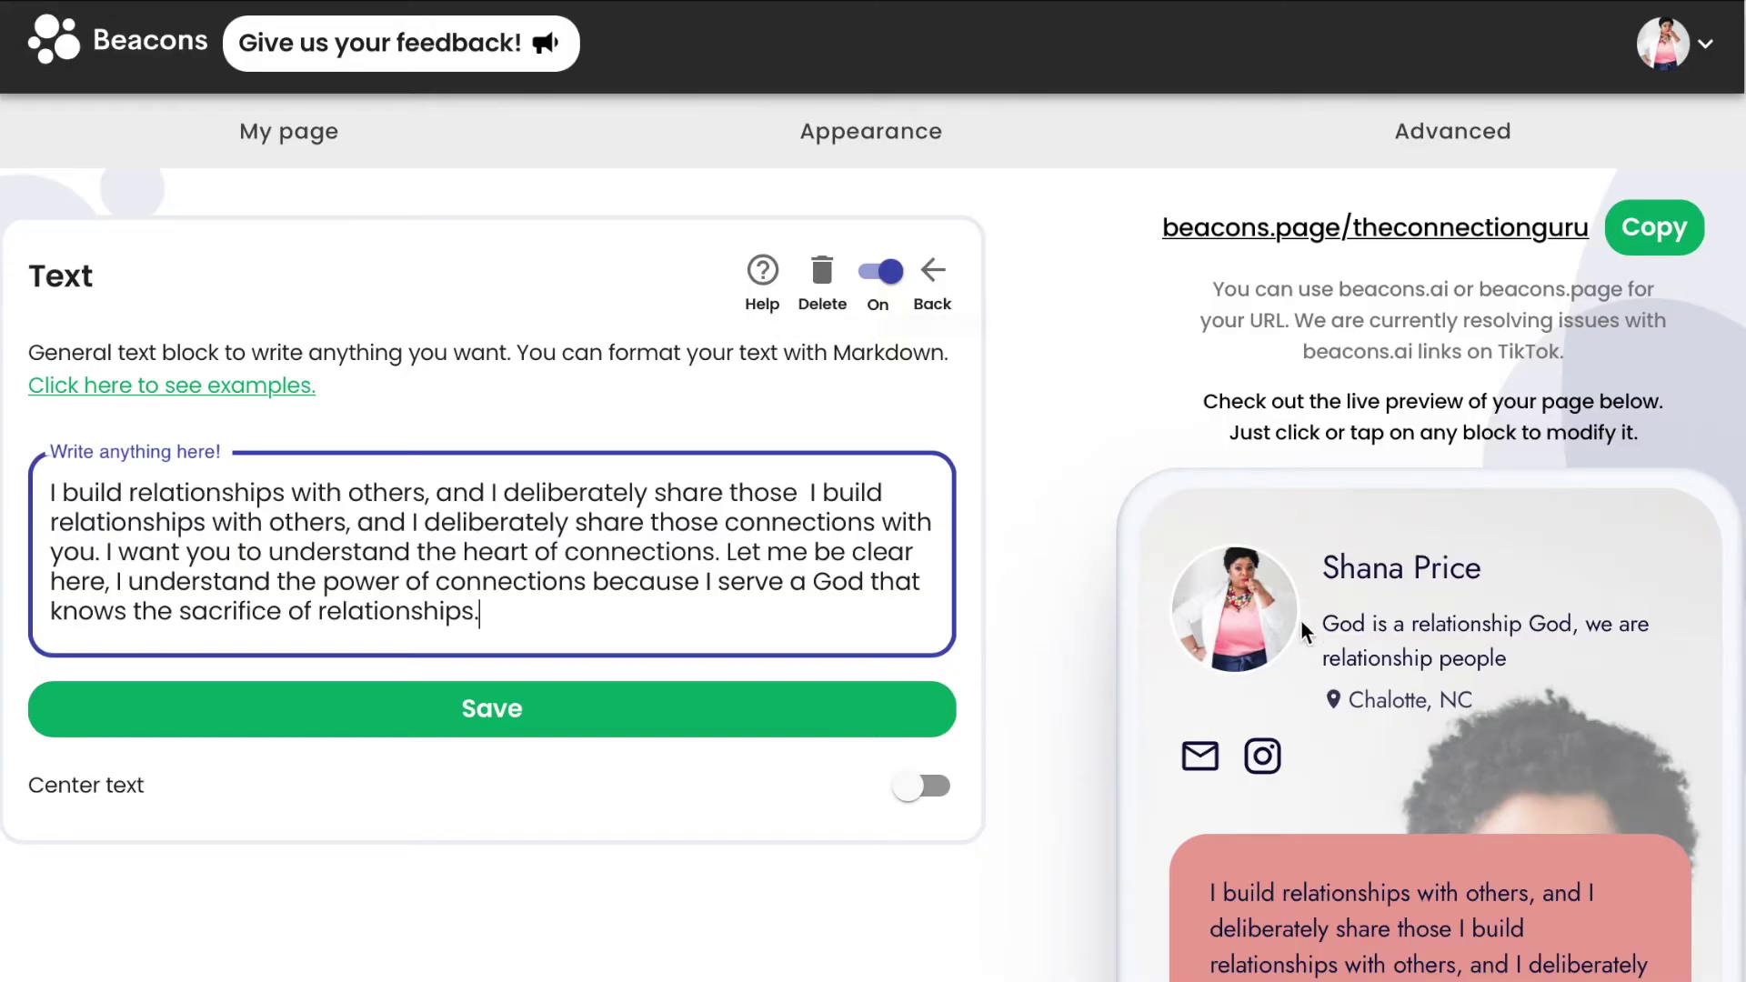
{"action": "scroll", "coordinate": [1237, 827], "scroll_direction": "down", "scroll_amount": 4}
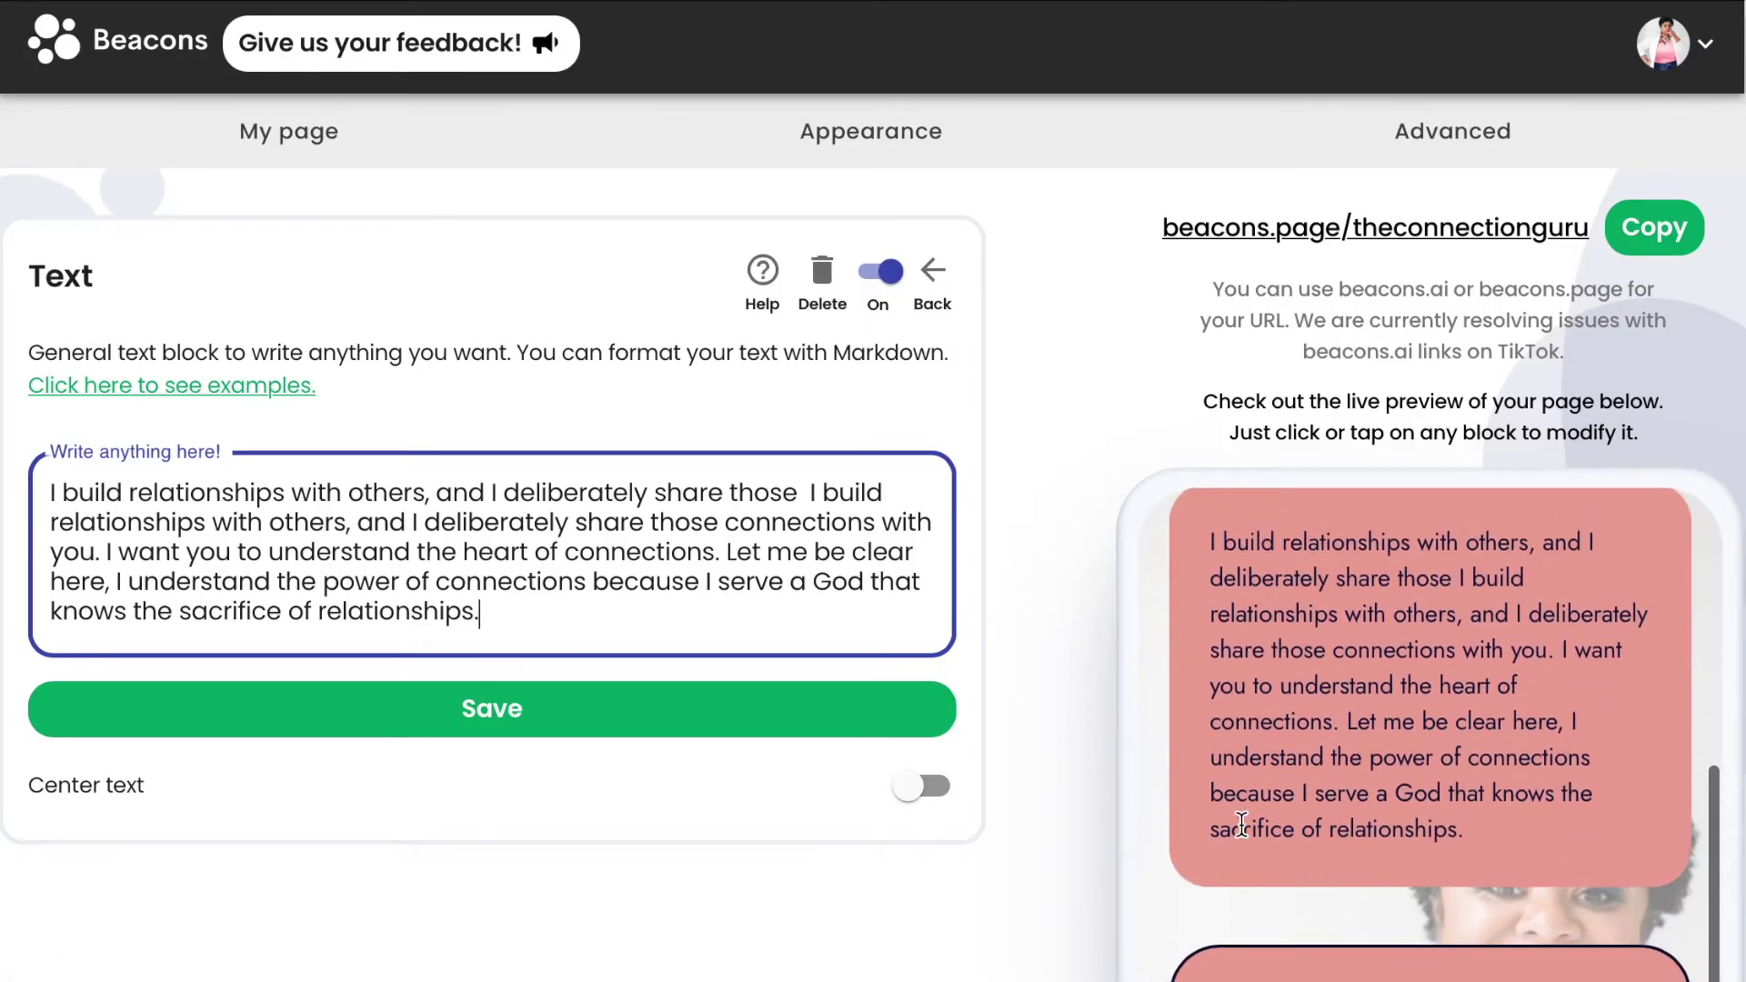
{"action": "left_click", "coordinate": [507, 712]}
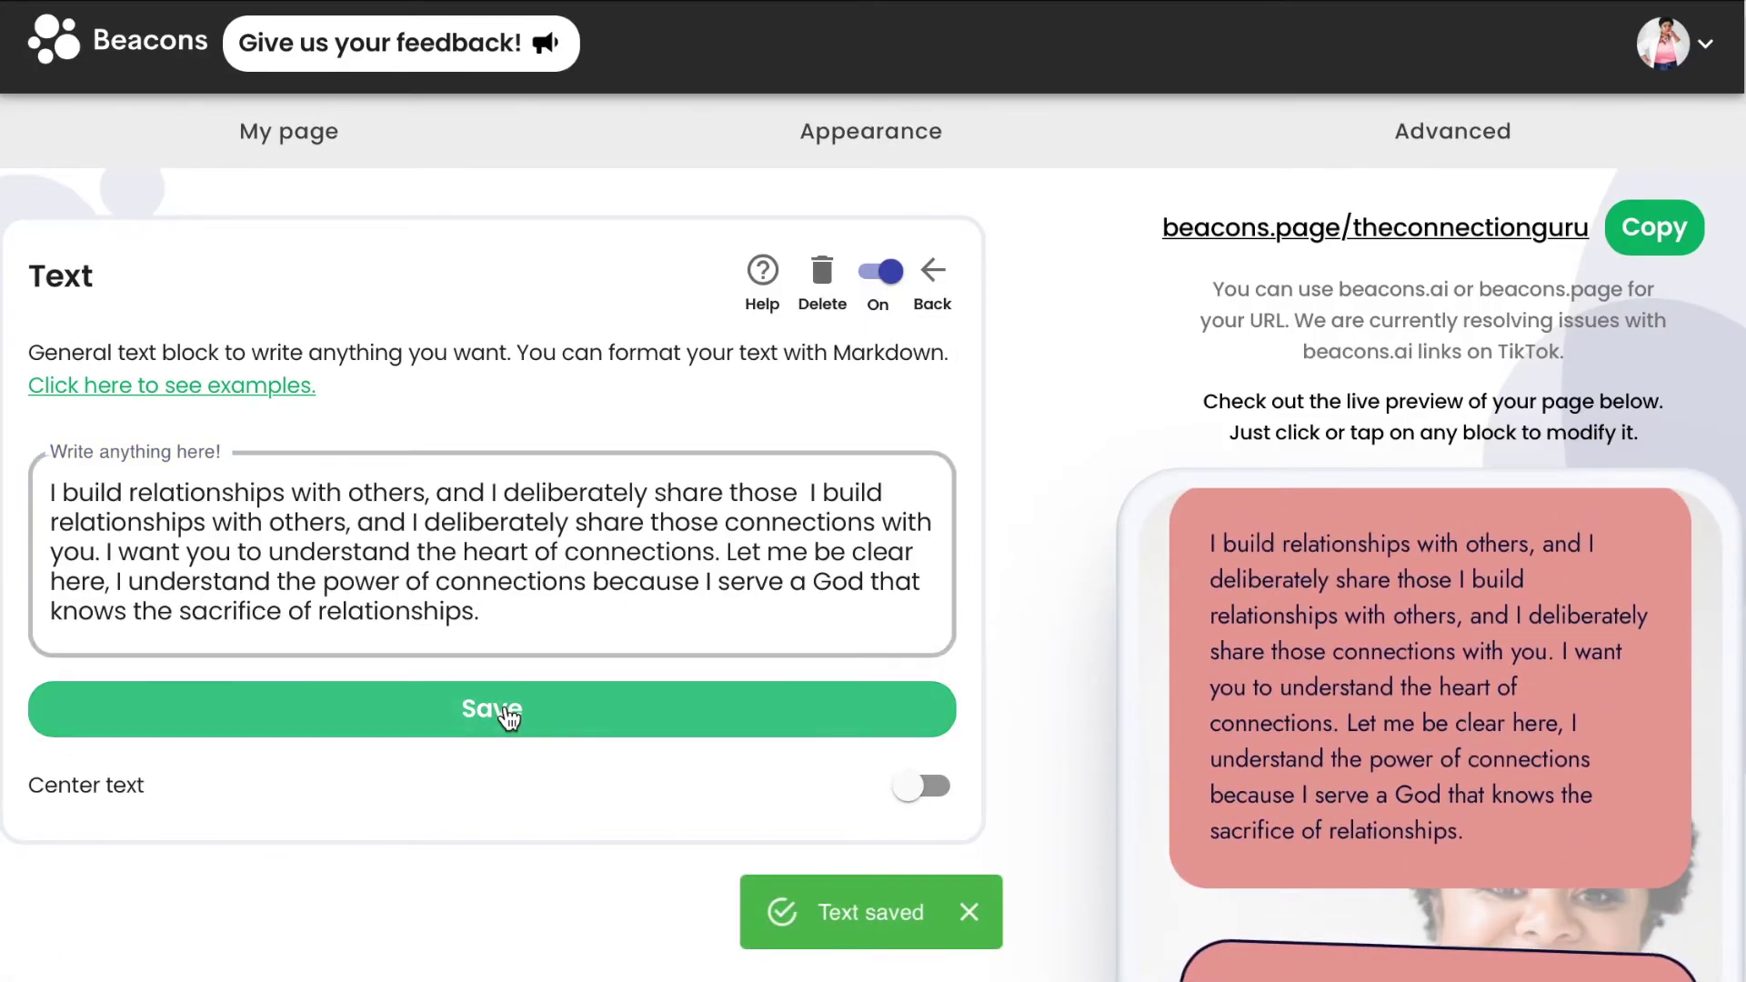
{"action": "scroll", "coordinate": [1040, 576], "scroll_direction": "down", "scroll_amount": 2}
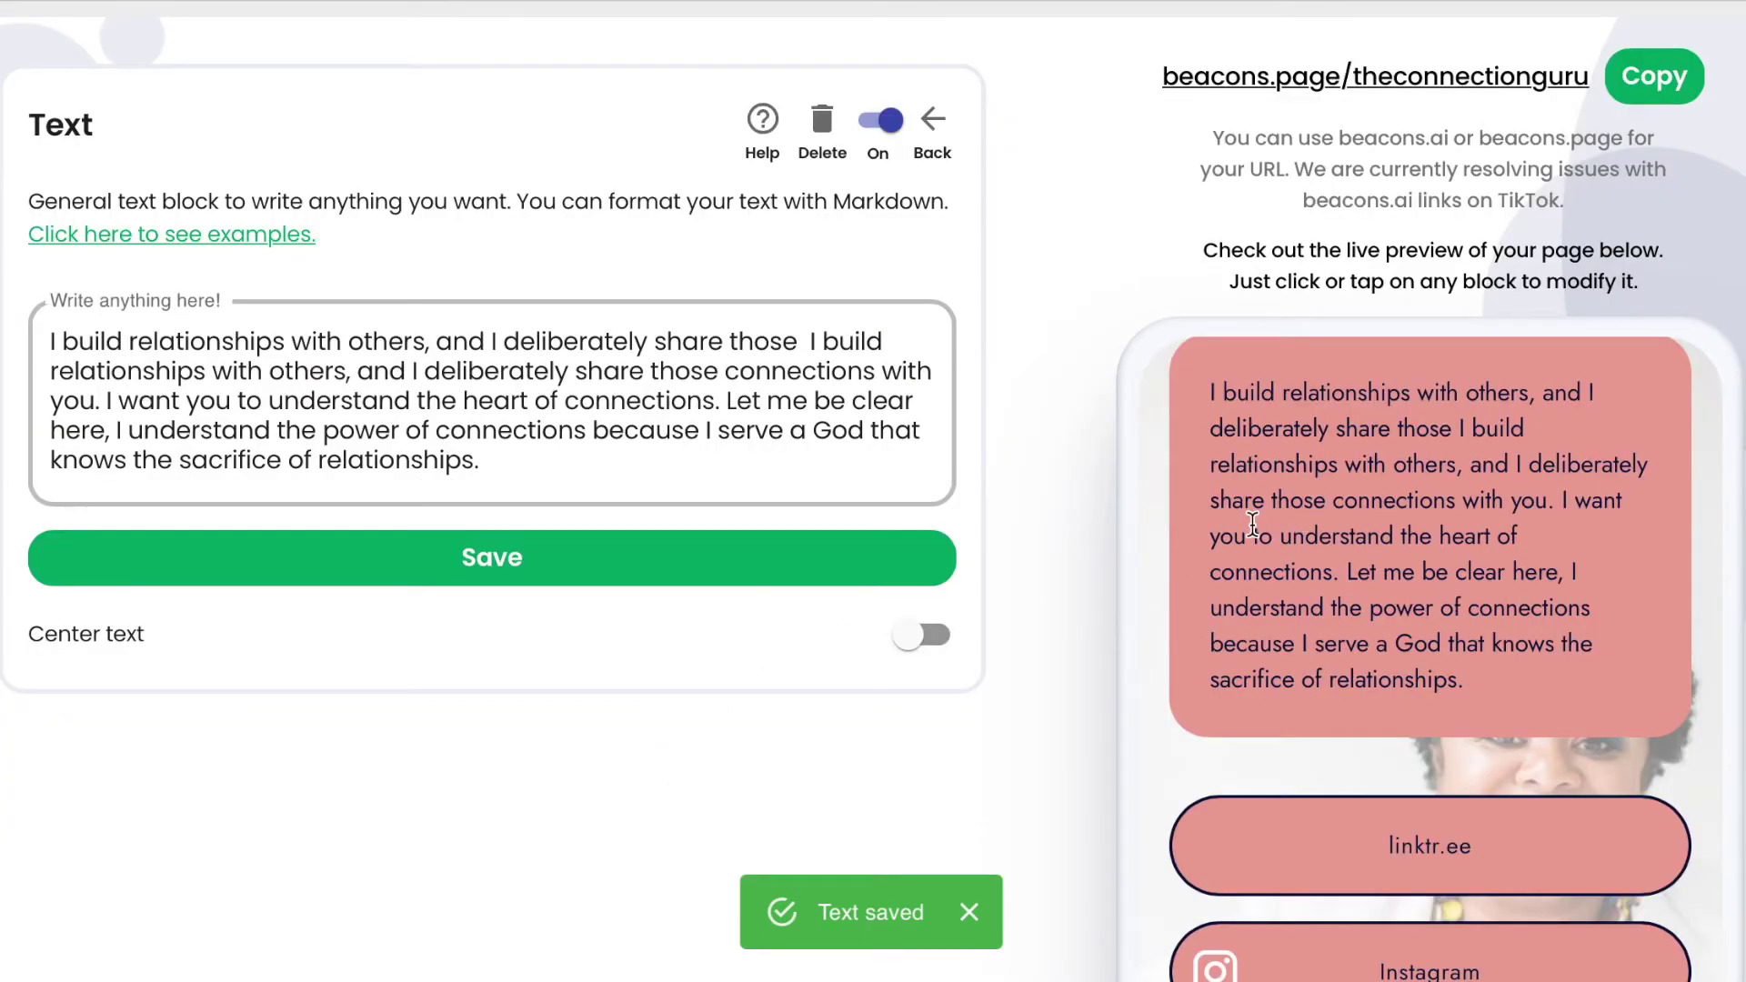
{"action": "left_click", "coordinate": [924, 637]}
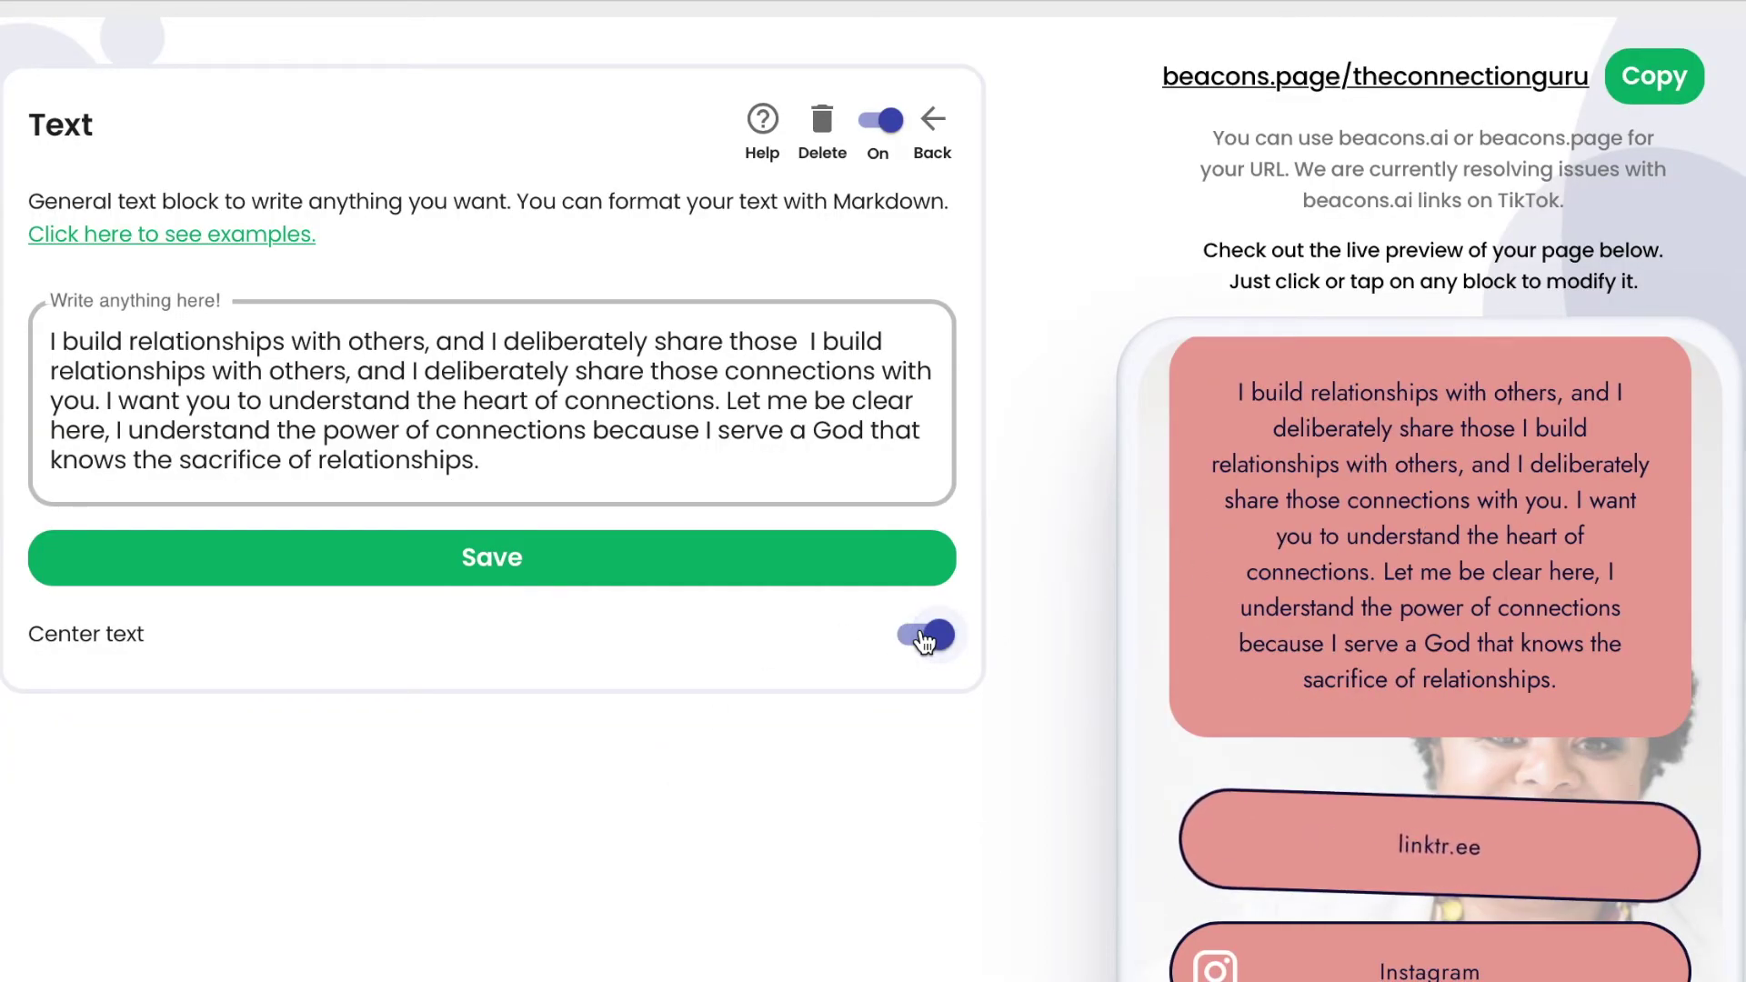
{"action": "scroll", "coordinate": [773, 496], "scroll_direction": "down", "scroll_amount": 1}
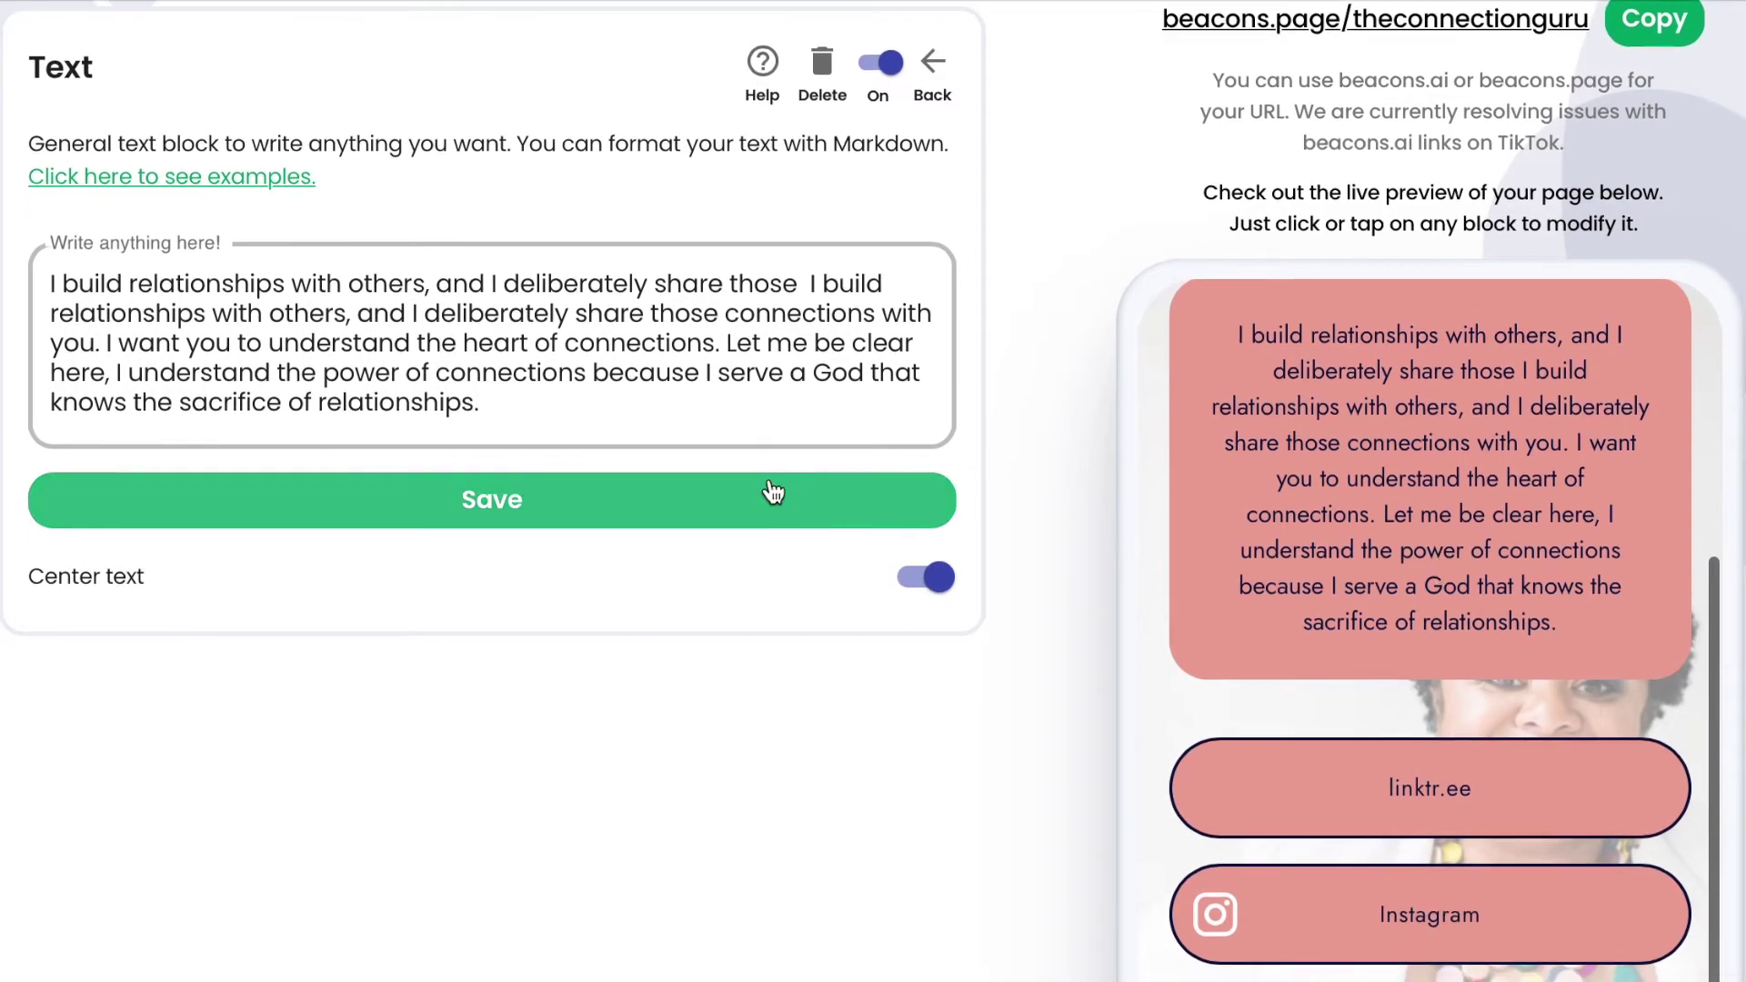
{"action": "scroll", "coordinate": [773, 493], "scroll_direction": "up", "scroll_amount": 2}
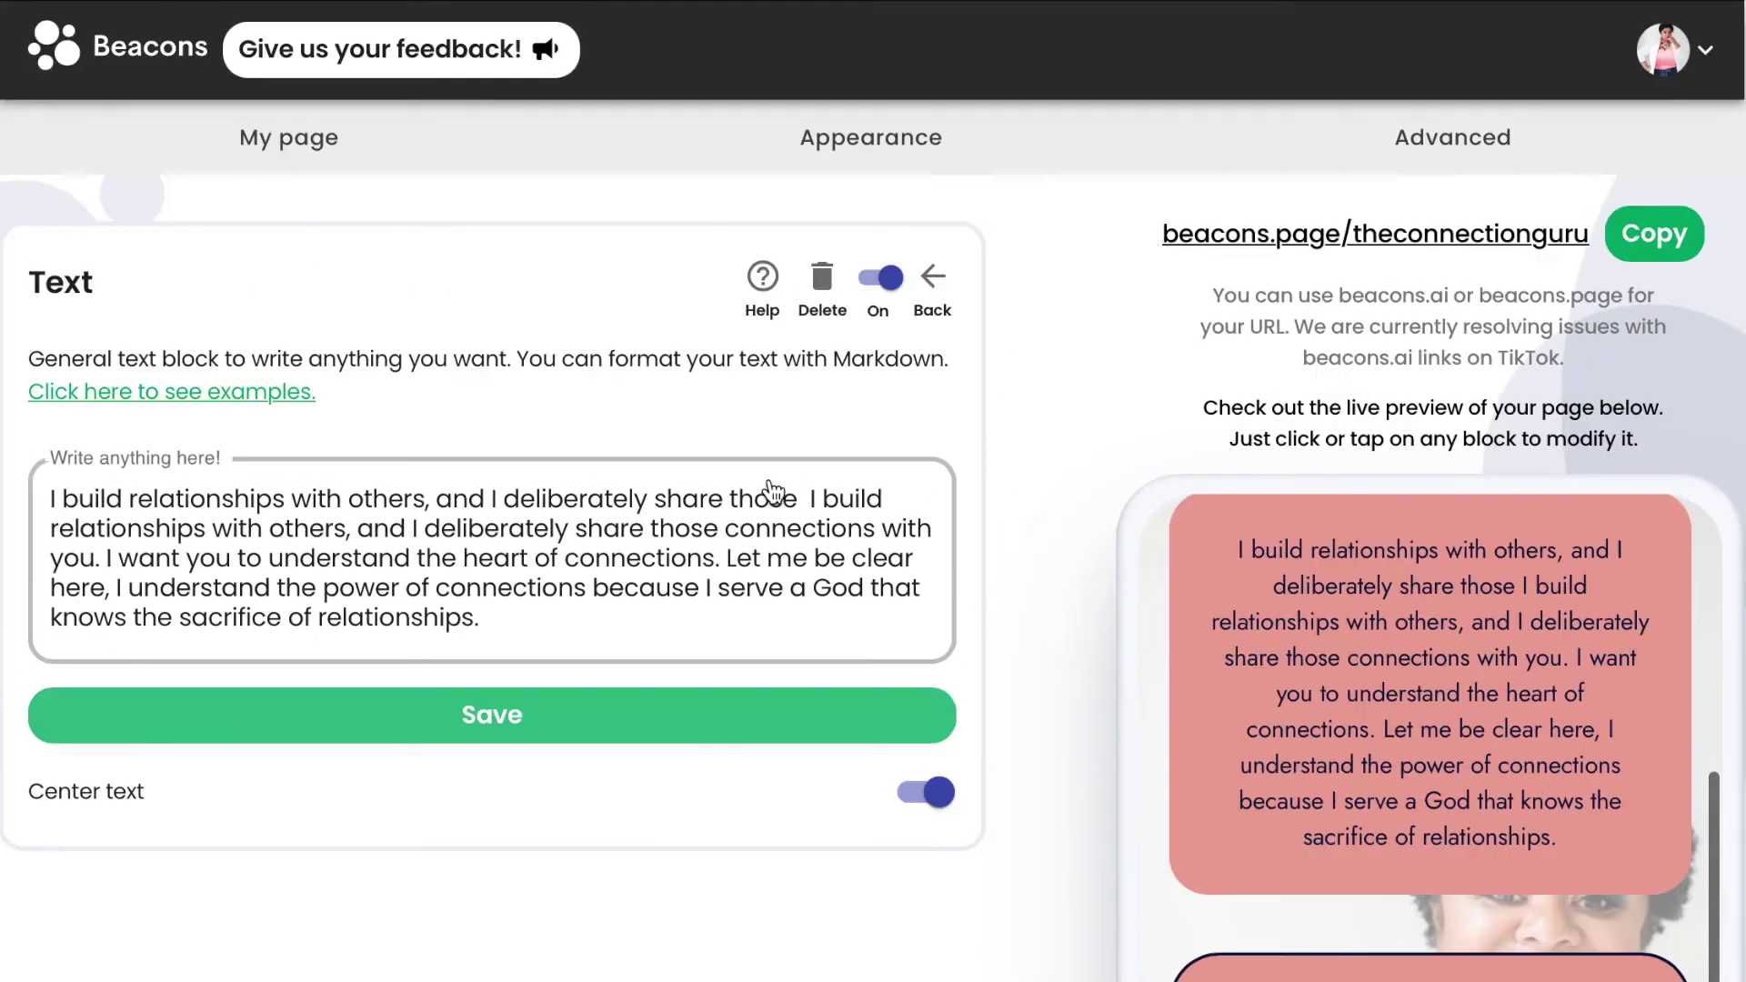
Open the Links block editor and the settings for the linktr.ee link.
{"action": "left_click", "coordinate": [936, 287]}
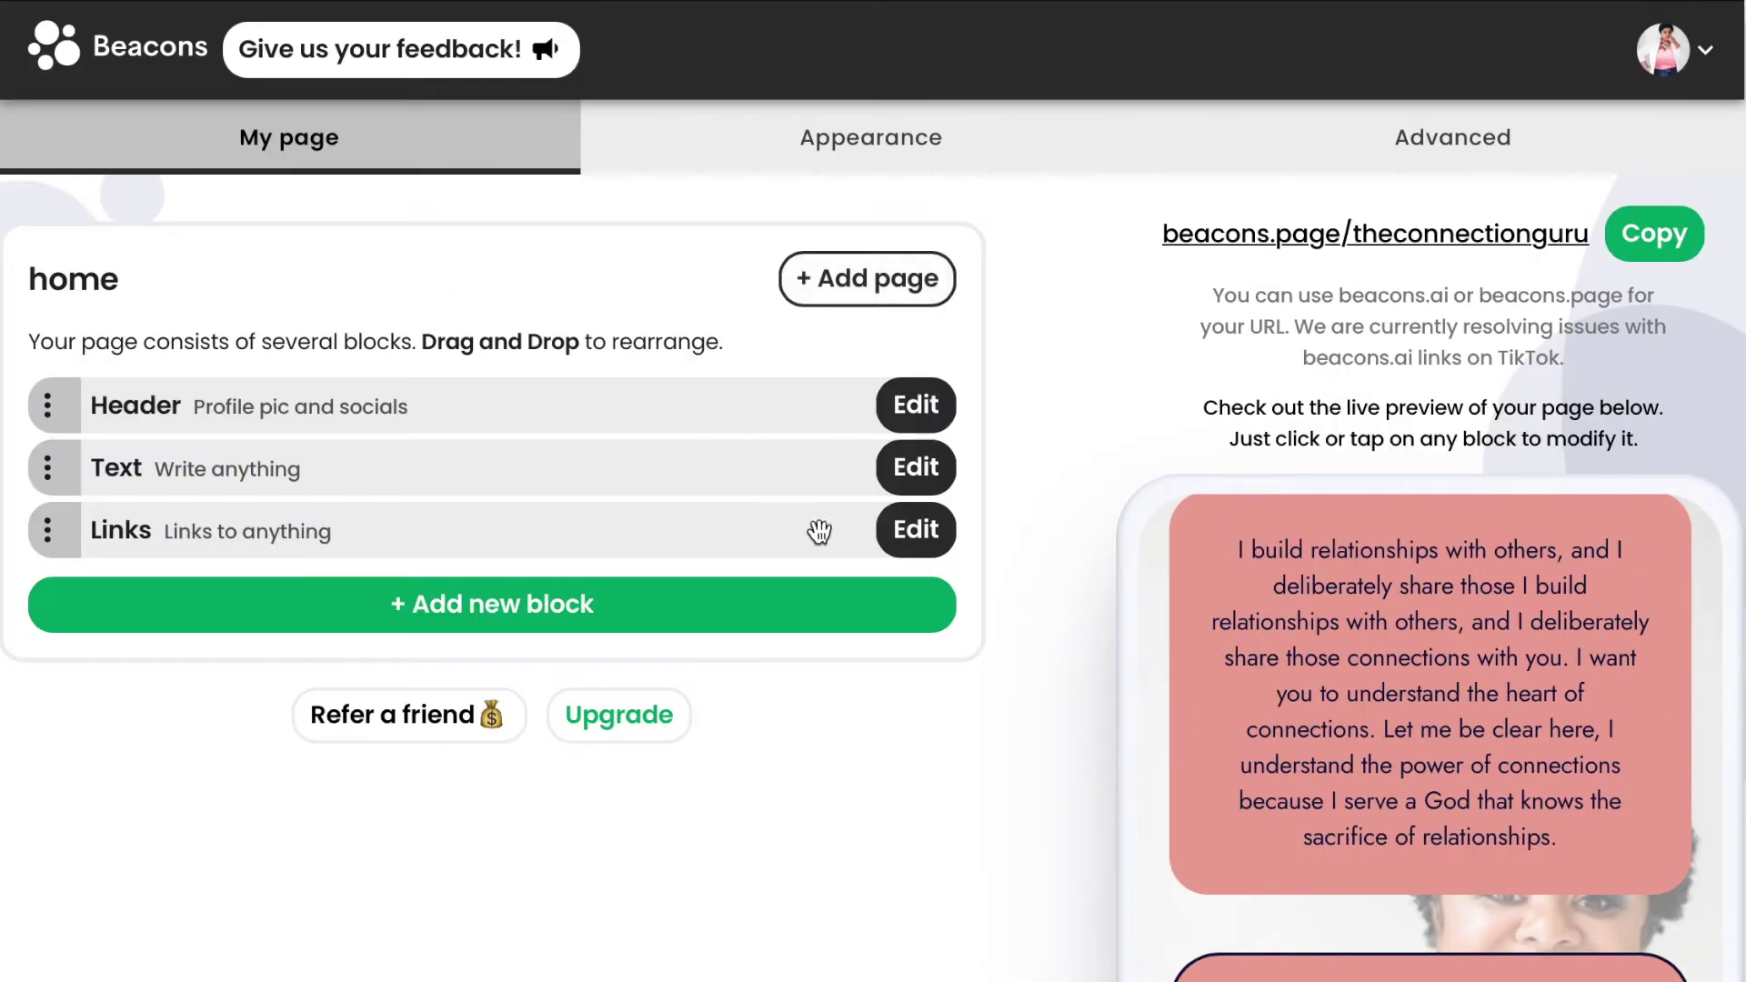
{"action": "left_click", "coordinate": [908, 534]}
{"action": "scroll", "coordinate": [899, 533], "scroll_direction": "down", "scroll_amount": 5}
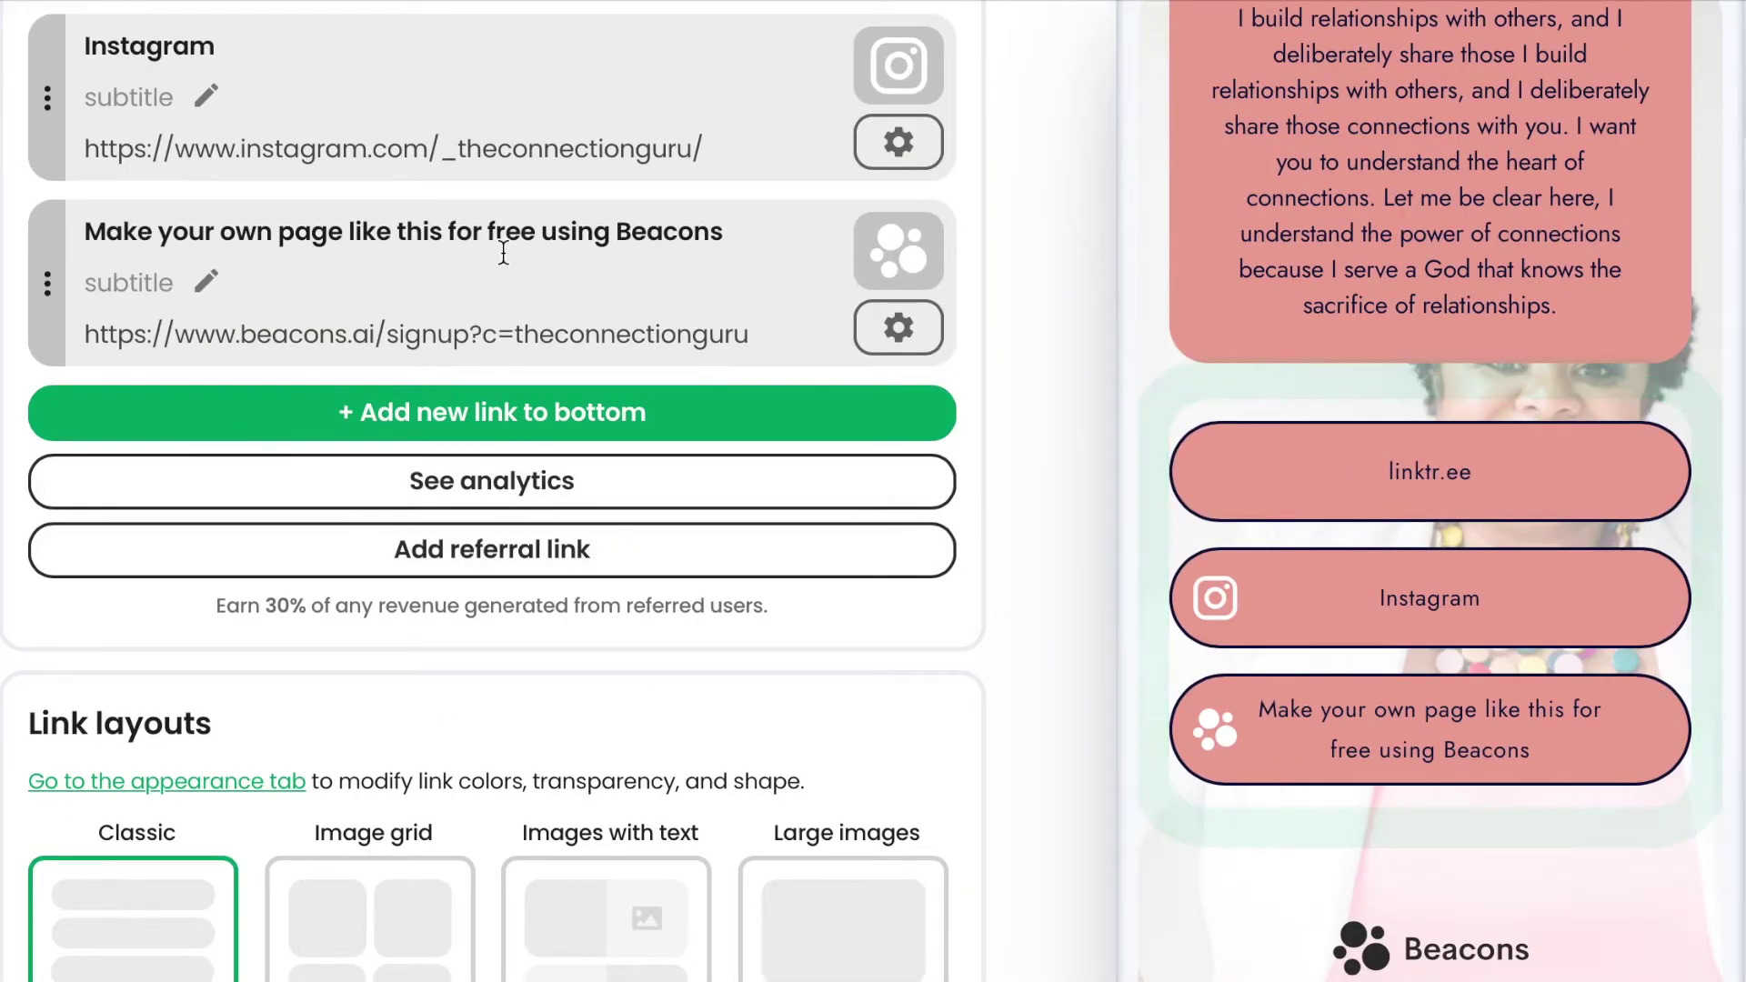
{"action": "scroll", "coordinate": [502, 253], "scroll_direction": "up", "scroll_amount": 3}
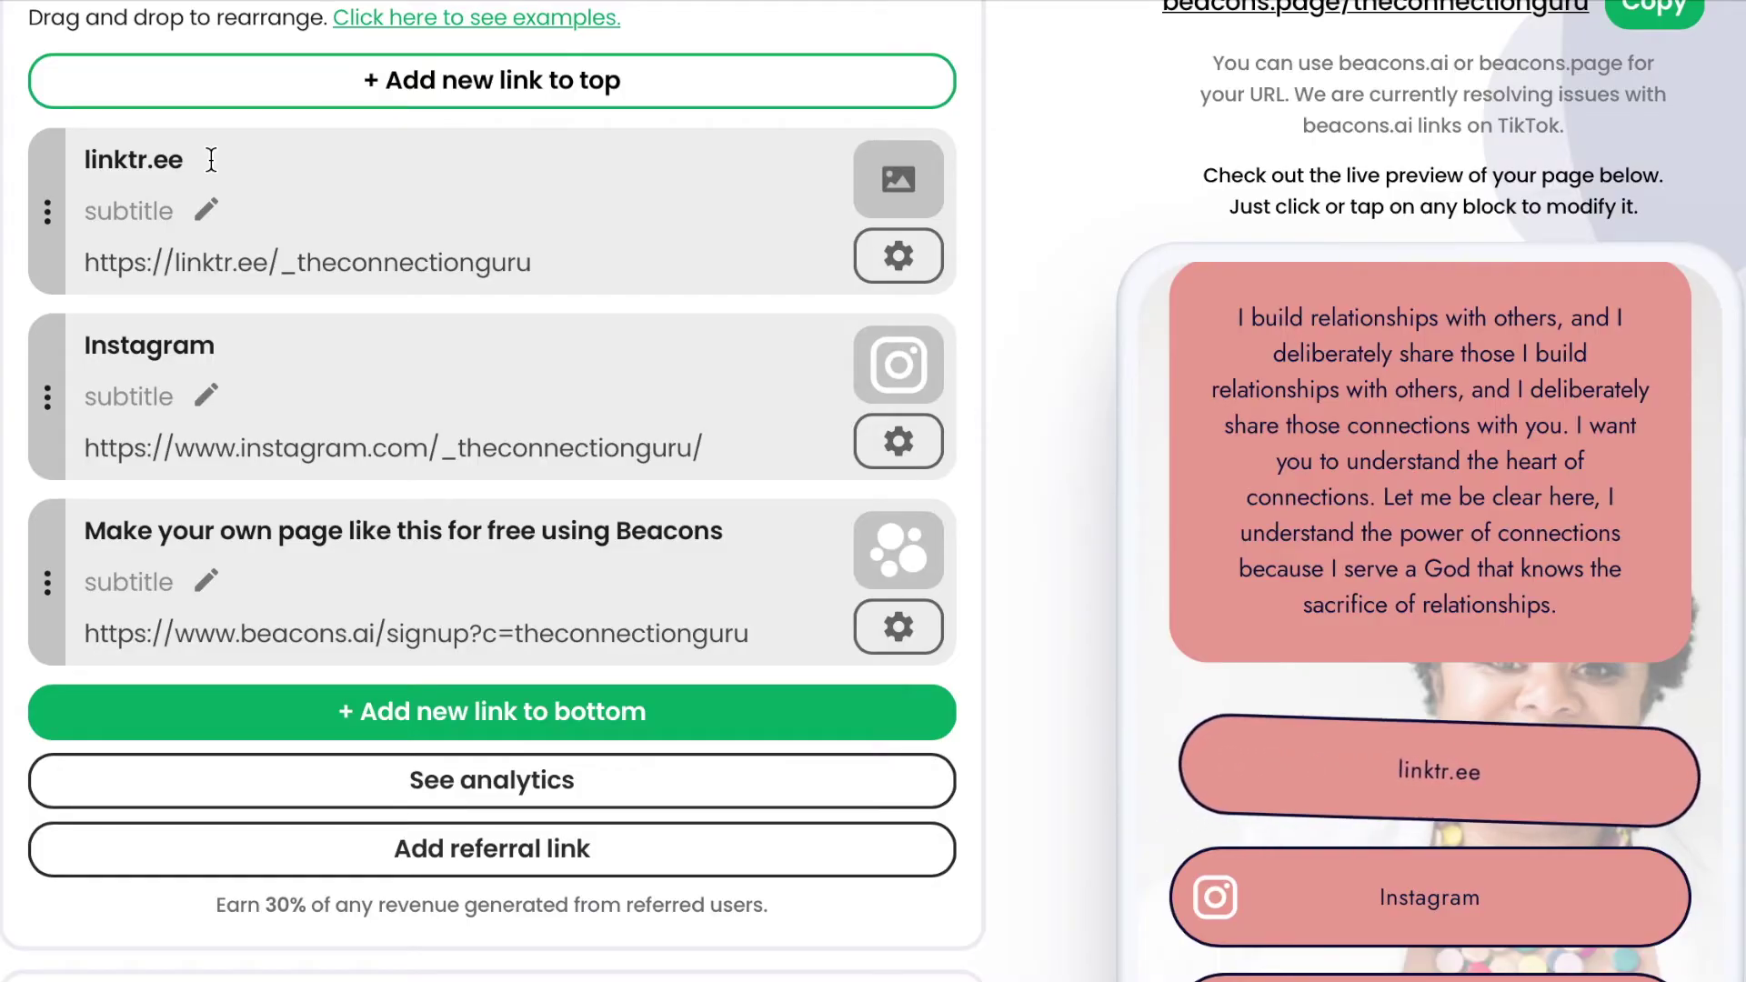
{"action": "left_click", "coordinate": [887, 264]}
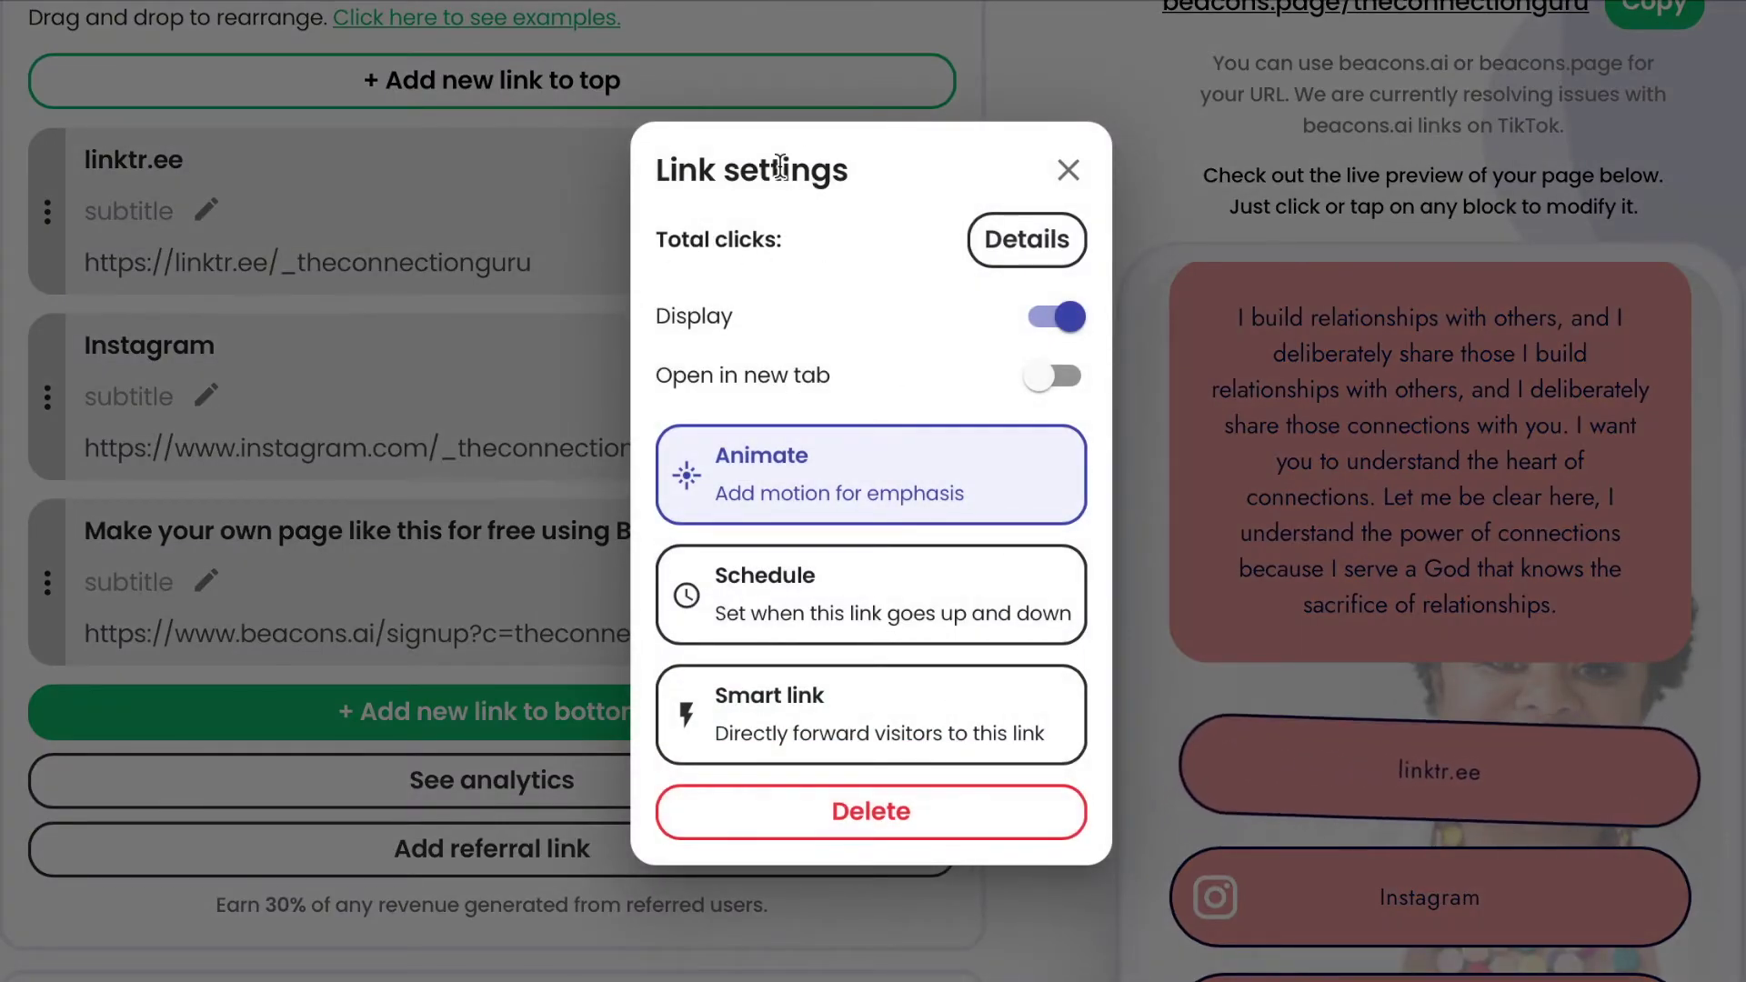
{"action": "left_click", "coordinate": [1064, 169]}
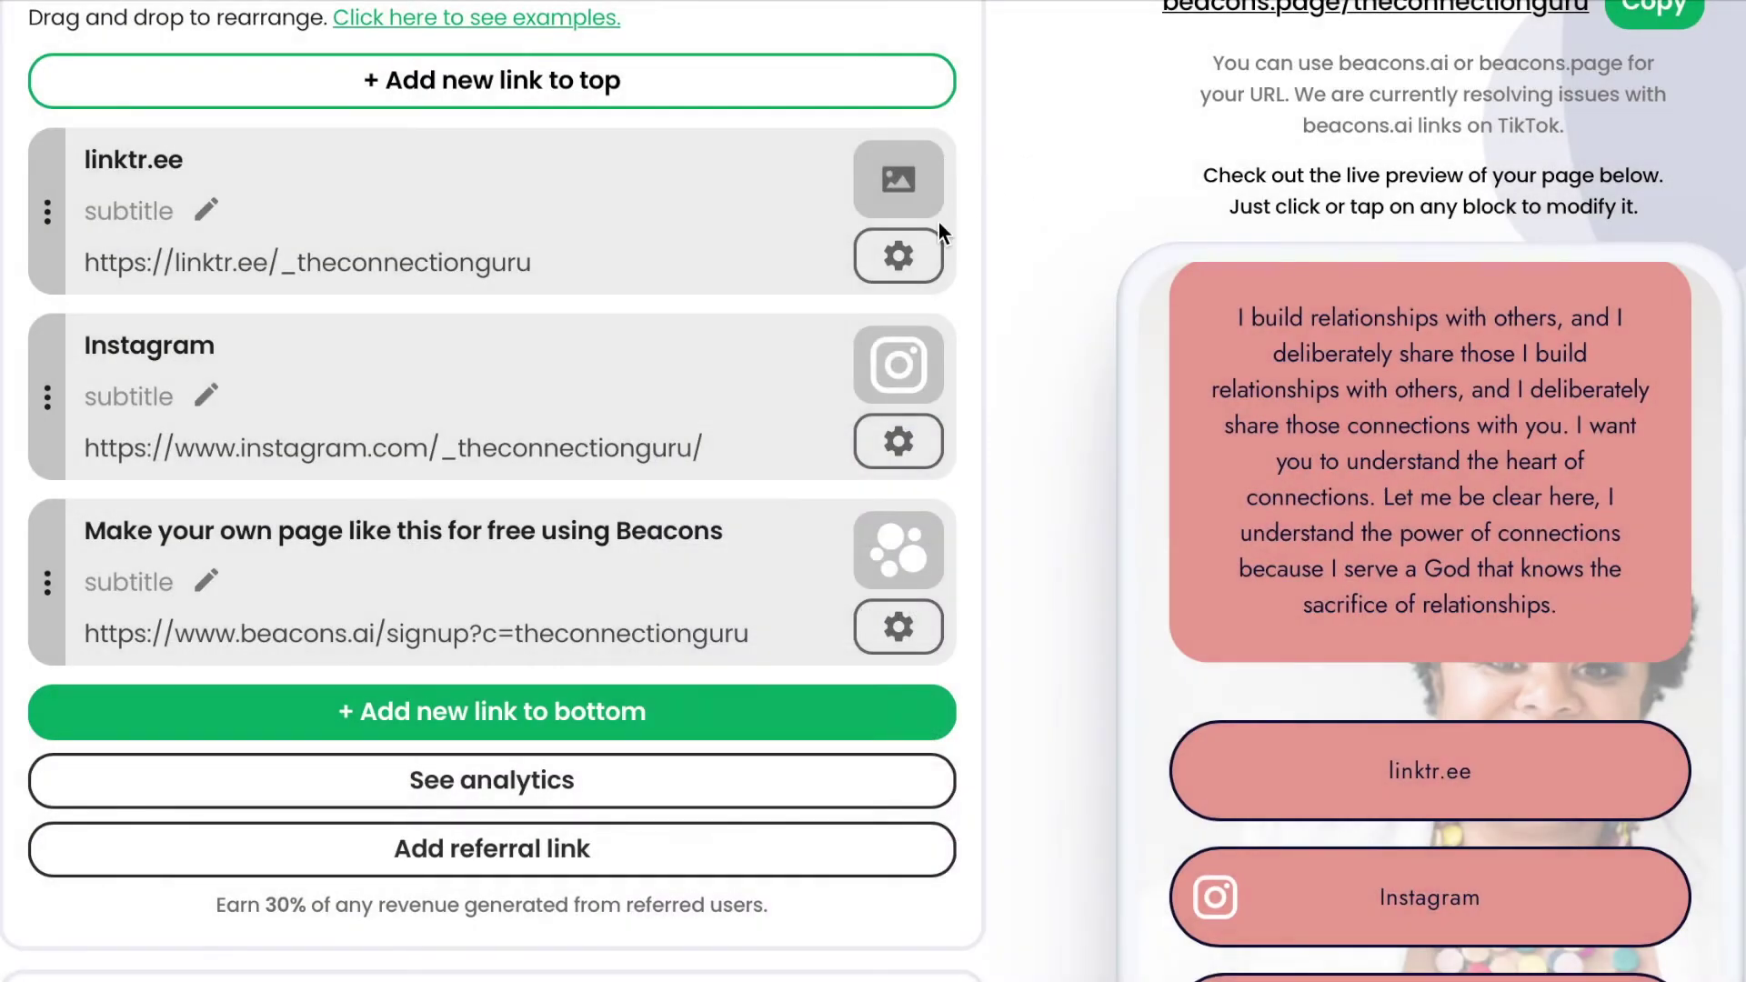
{"action": "left_click", "coordinate": [893, 263]}
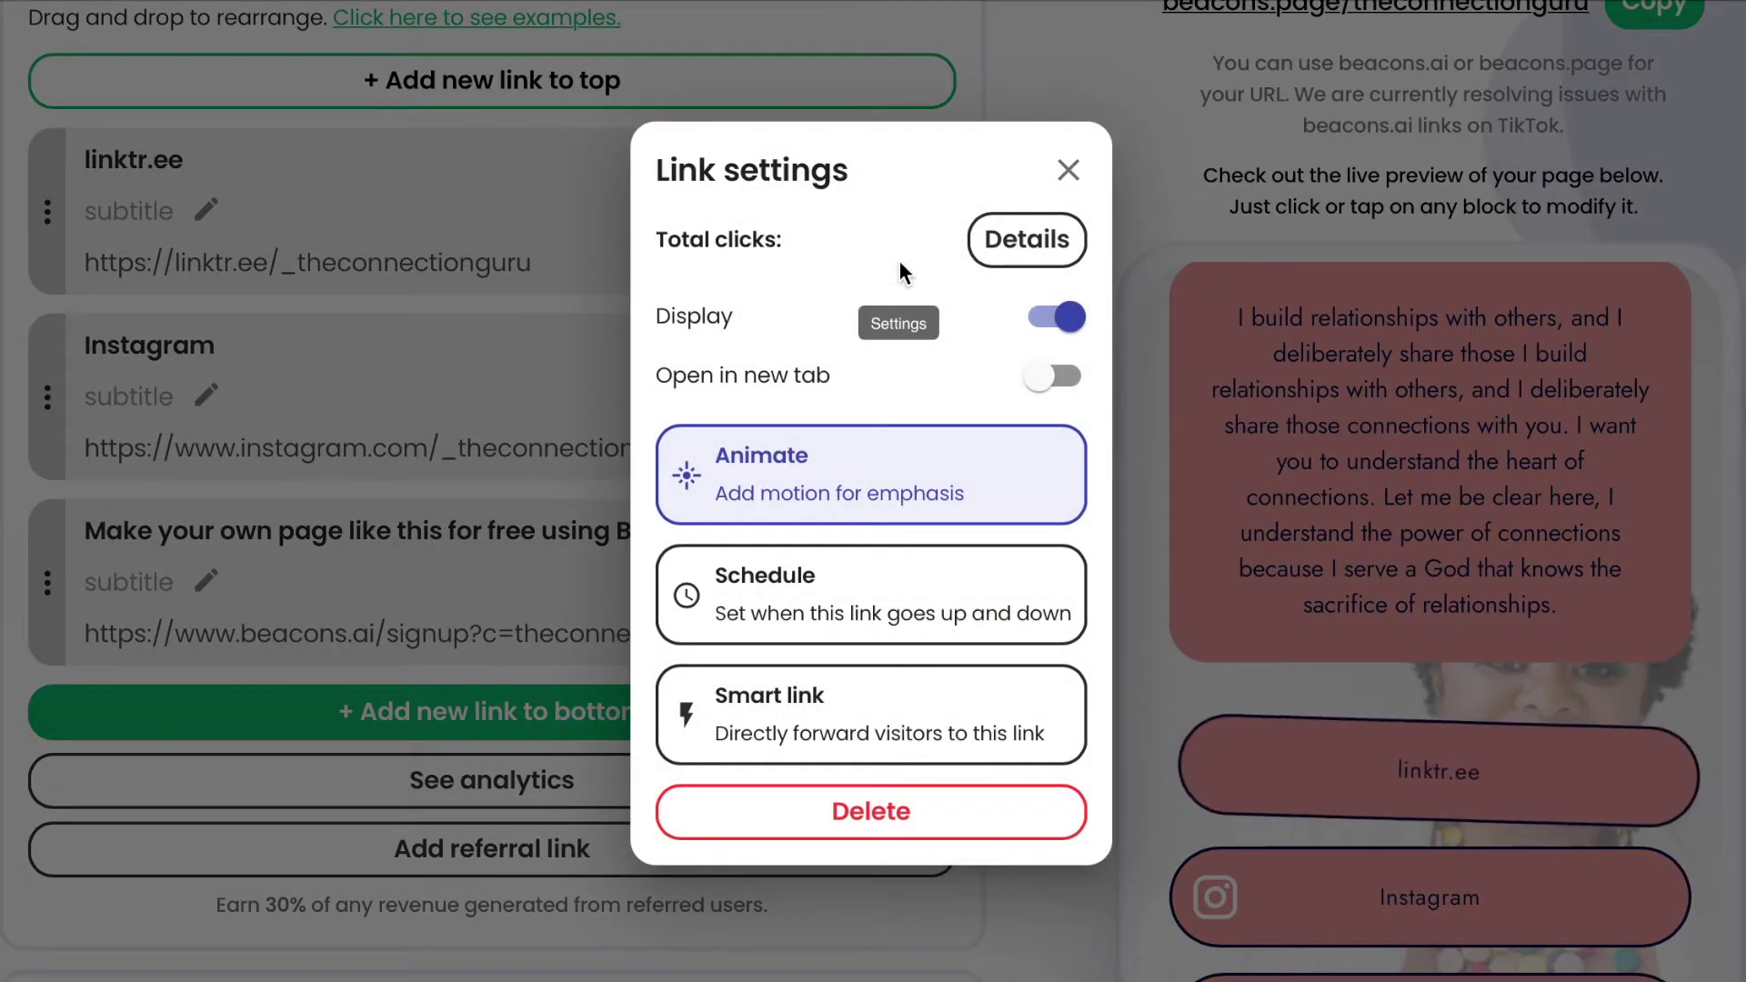
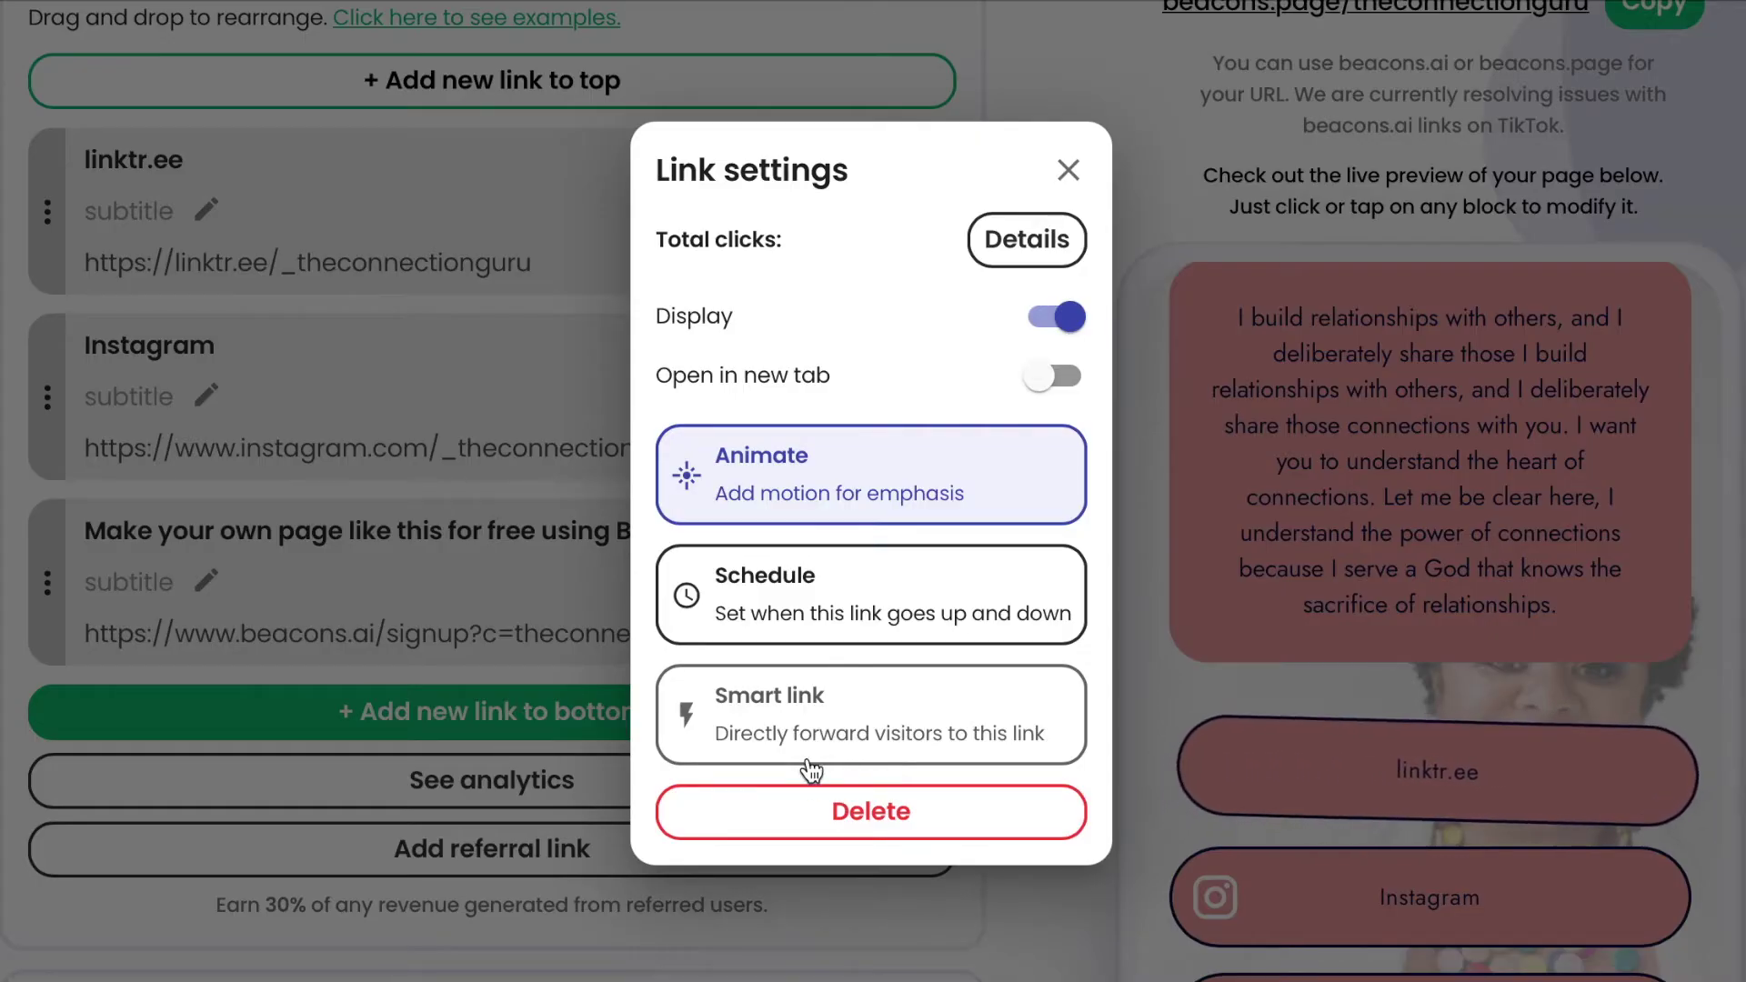
Preview the bounce, jello and wobble animations on the linktr.ee link without saving a change.
{"action": "left_click", "coordinate": [801, 506]}
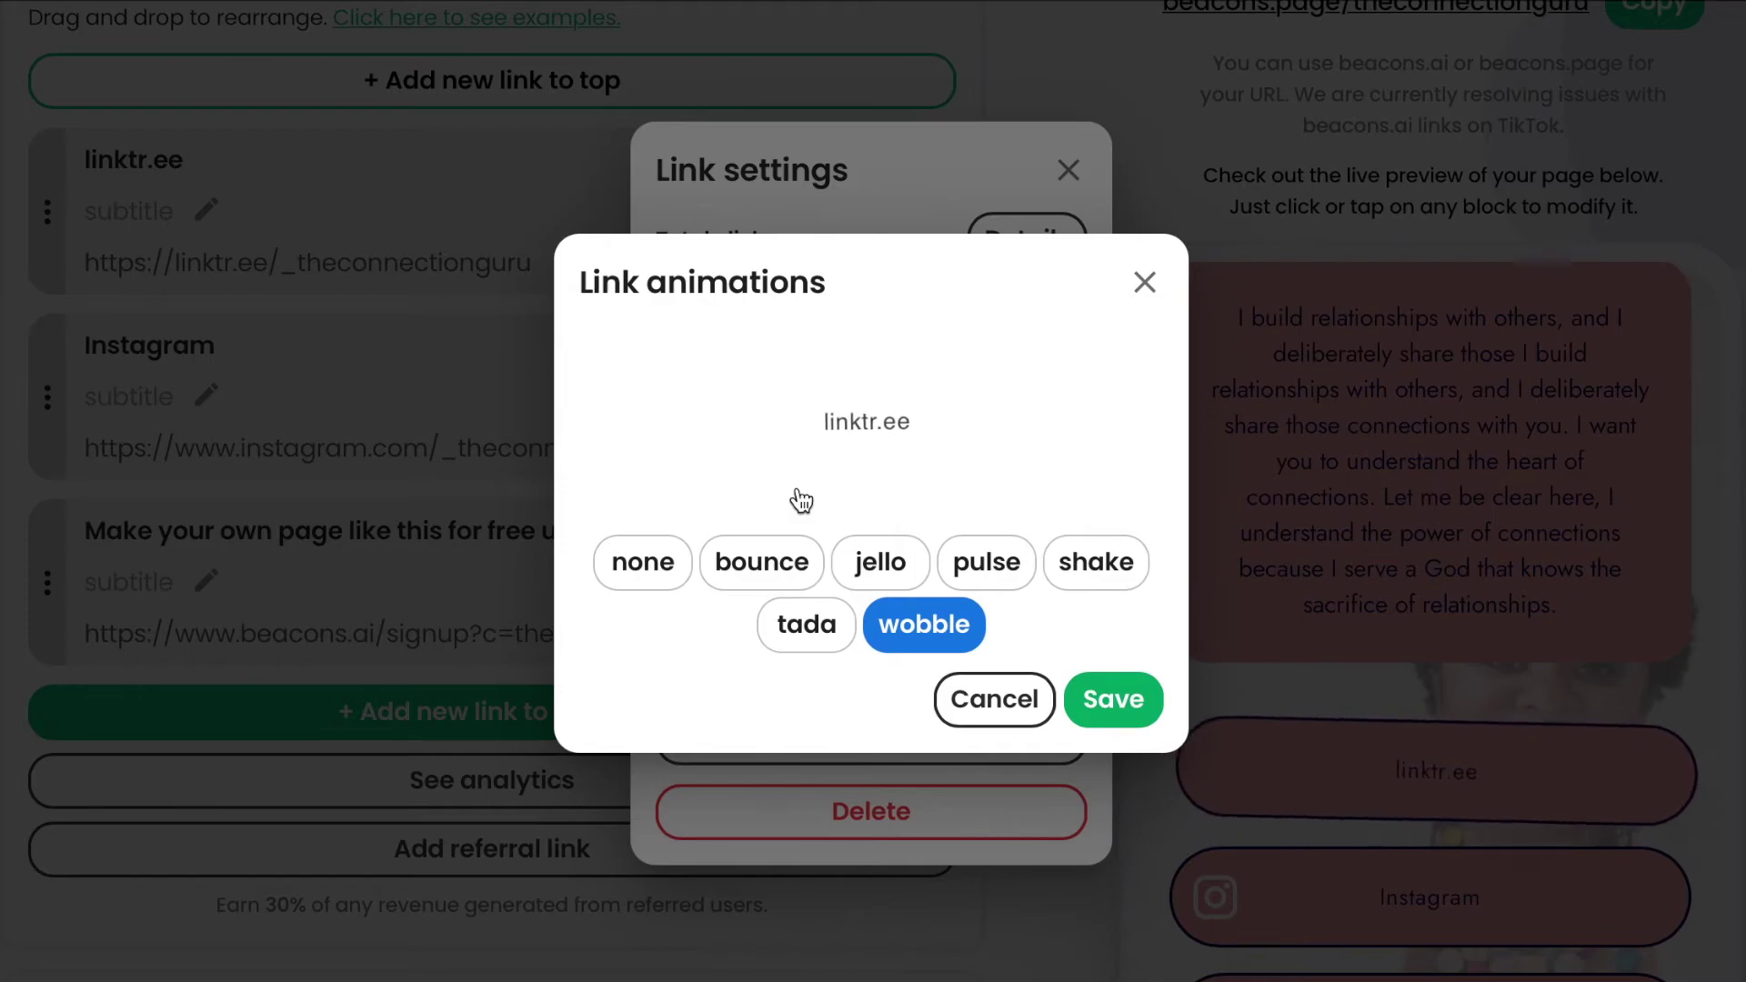
{"action": "left_click", "coordinate": [749, 564]}
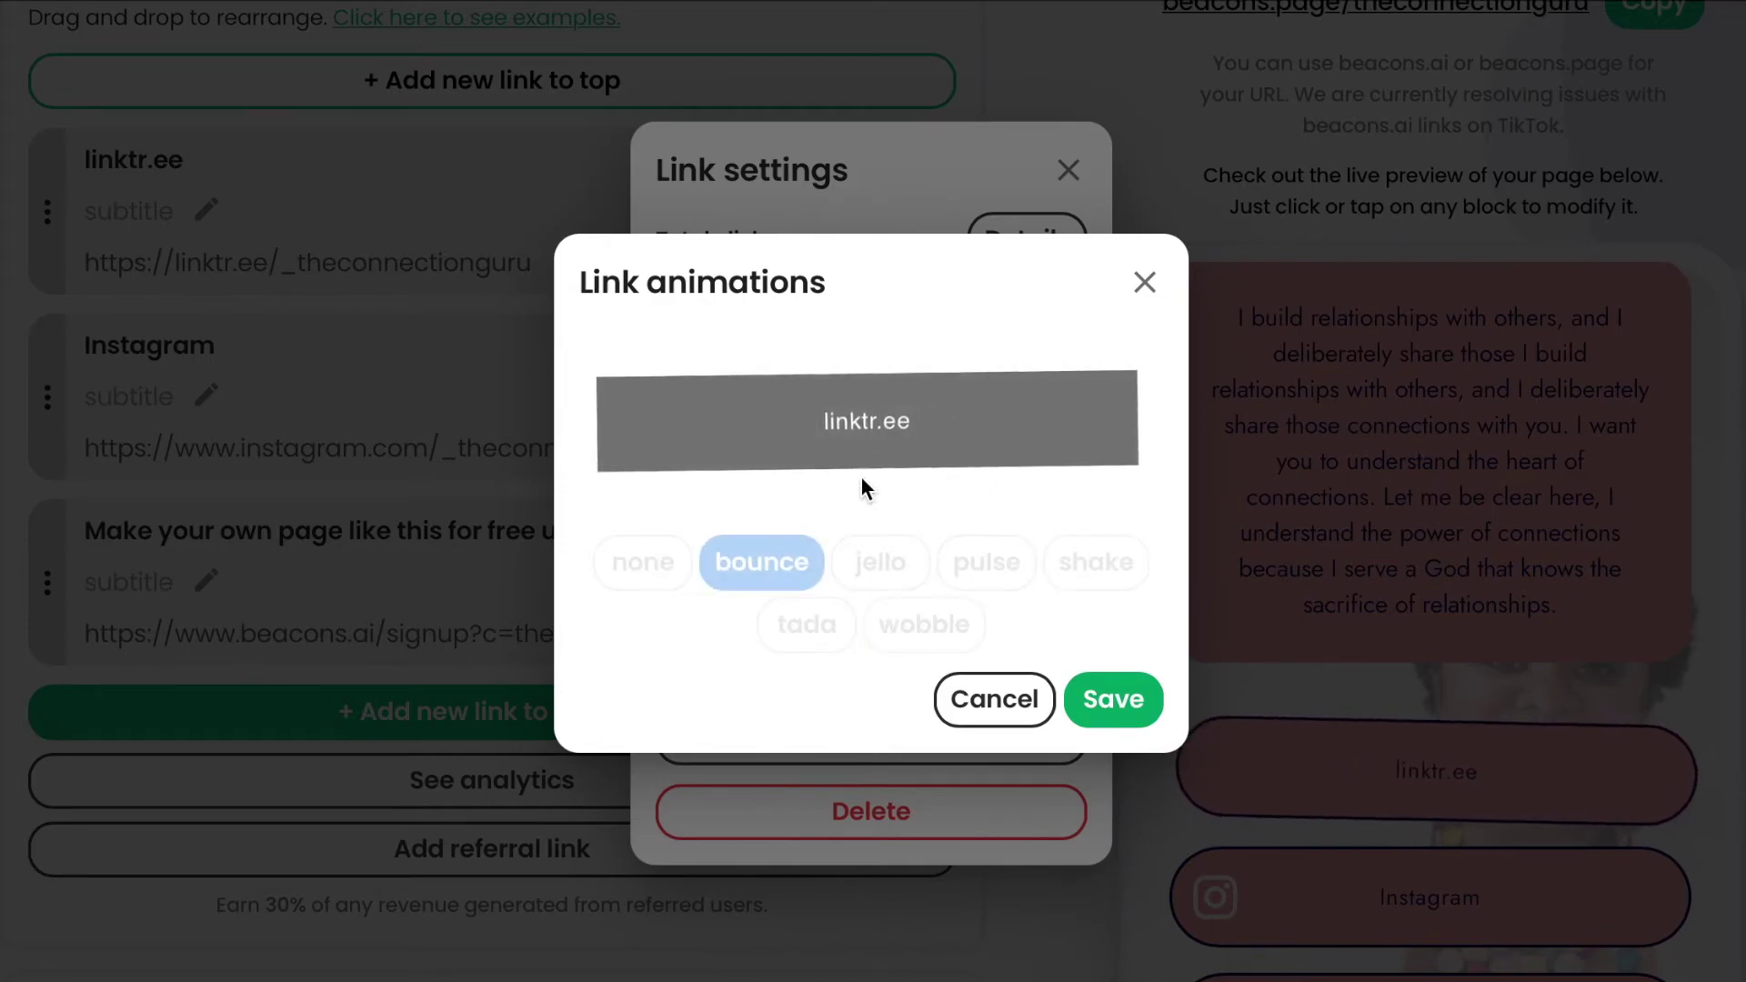
{"action": "left_click", "coordinate": [893, 559]}
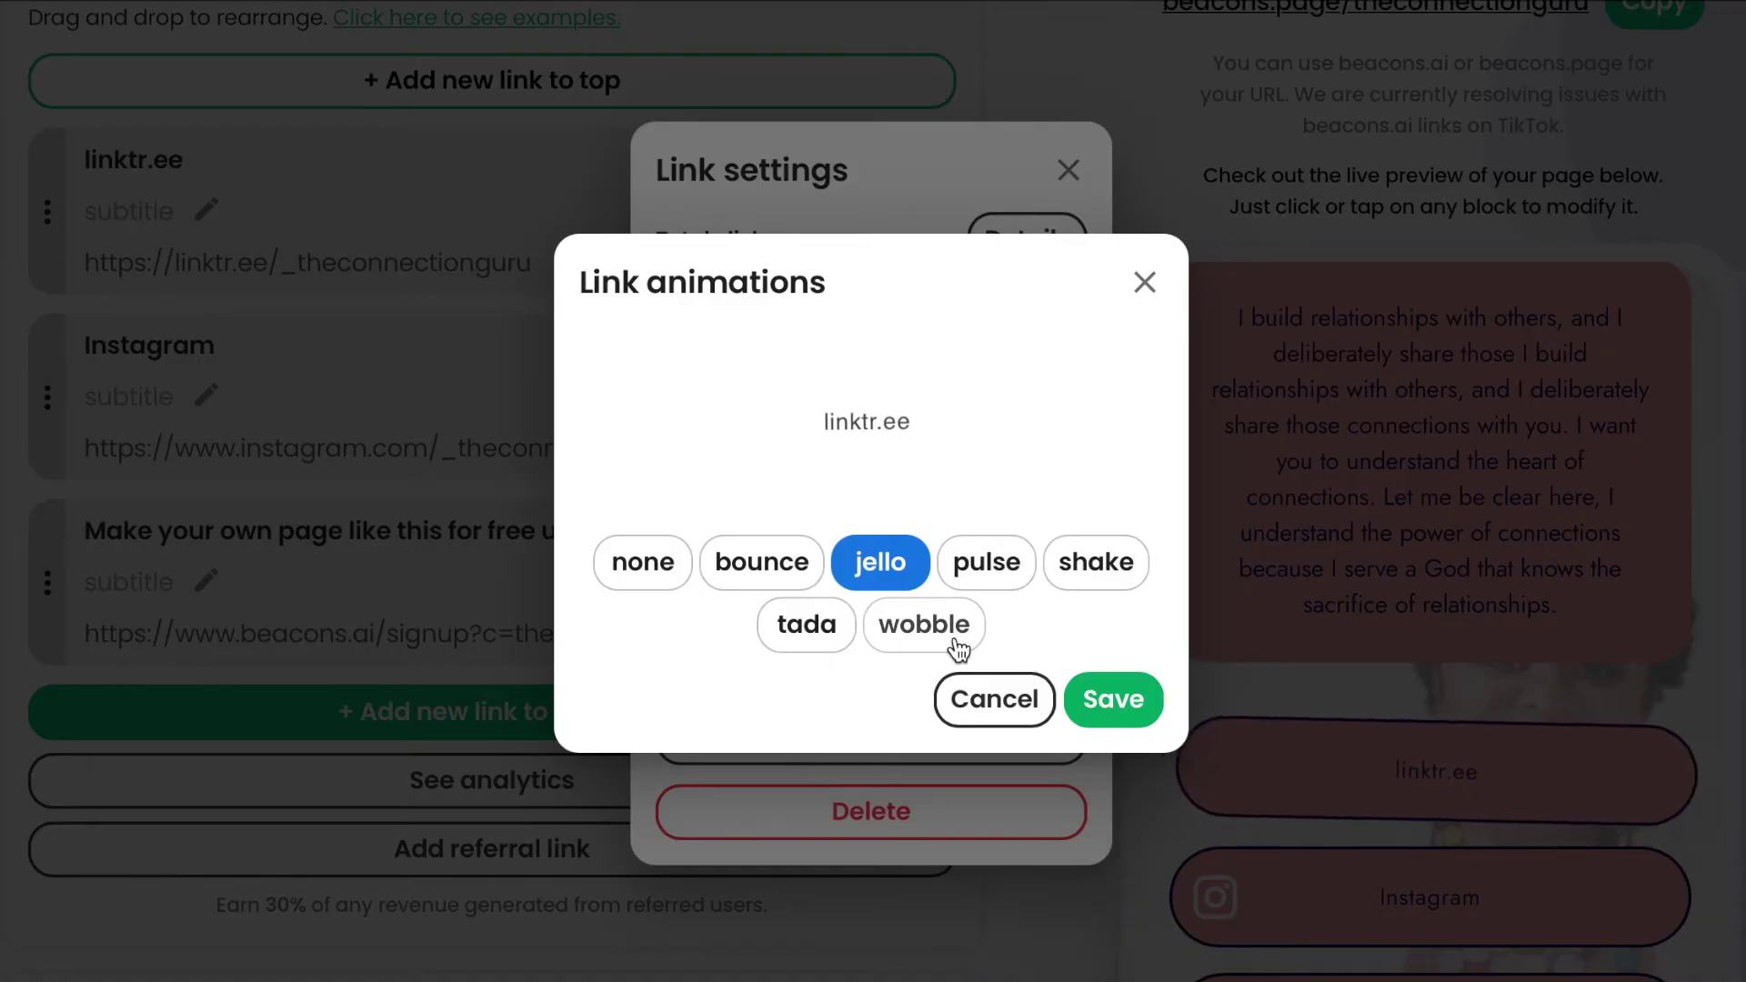
{"action": "left_click", "coordinate": [955, 637]}
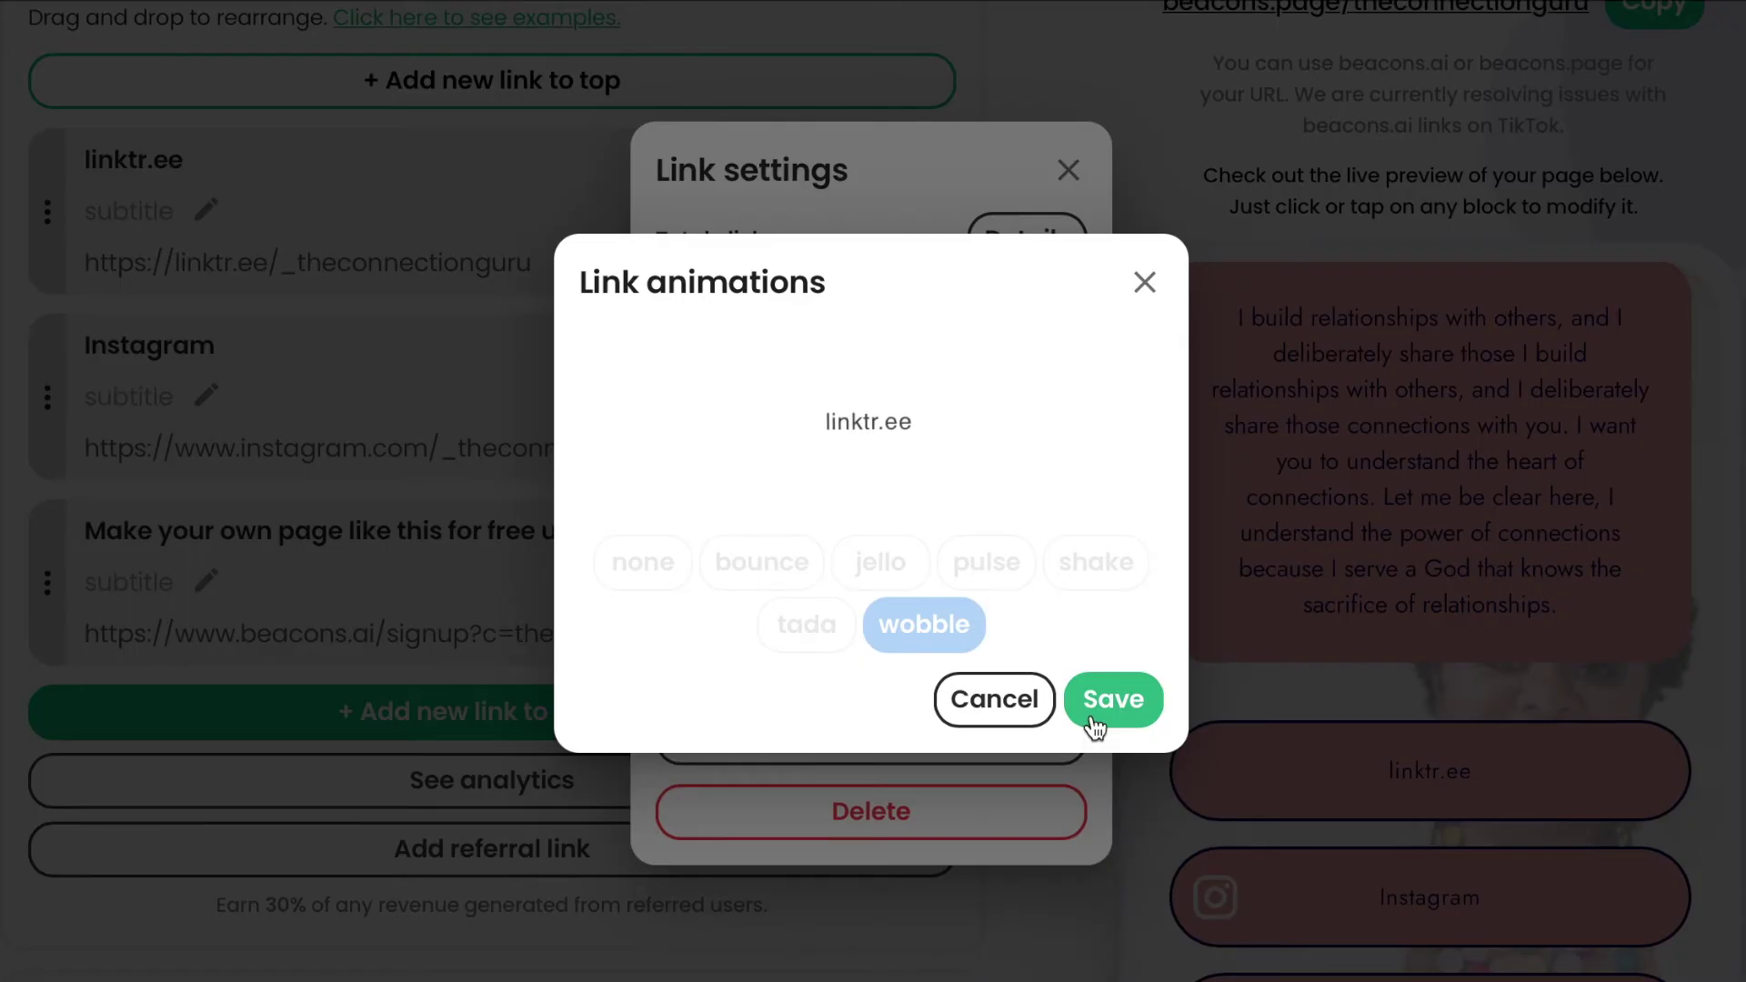
{"action": "left_click", "coordinate": [1011, 710]}
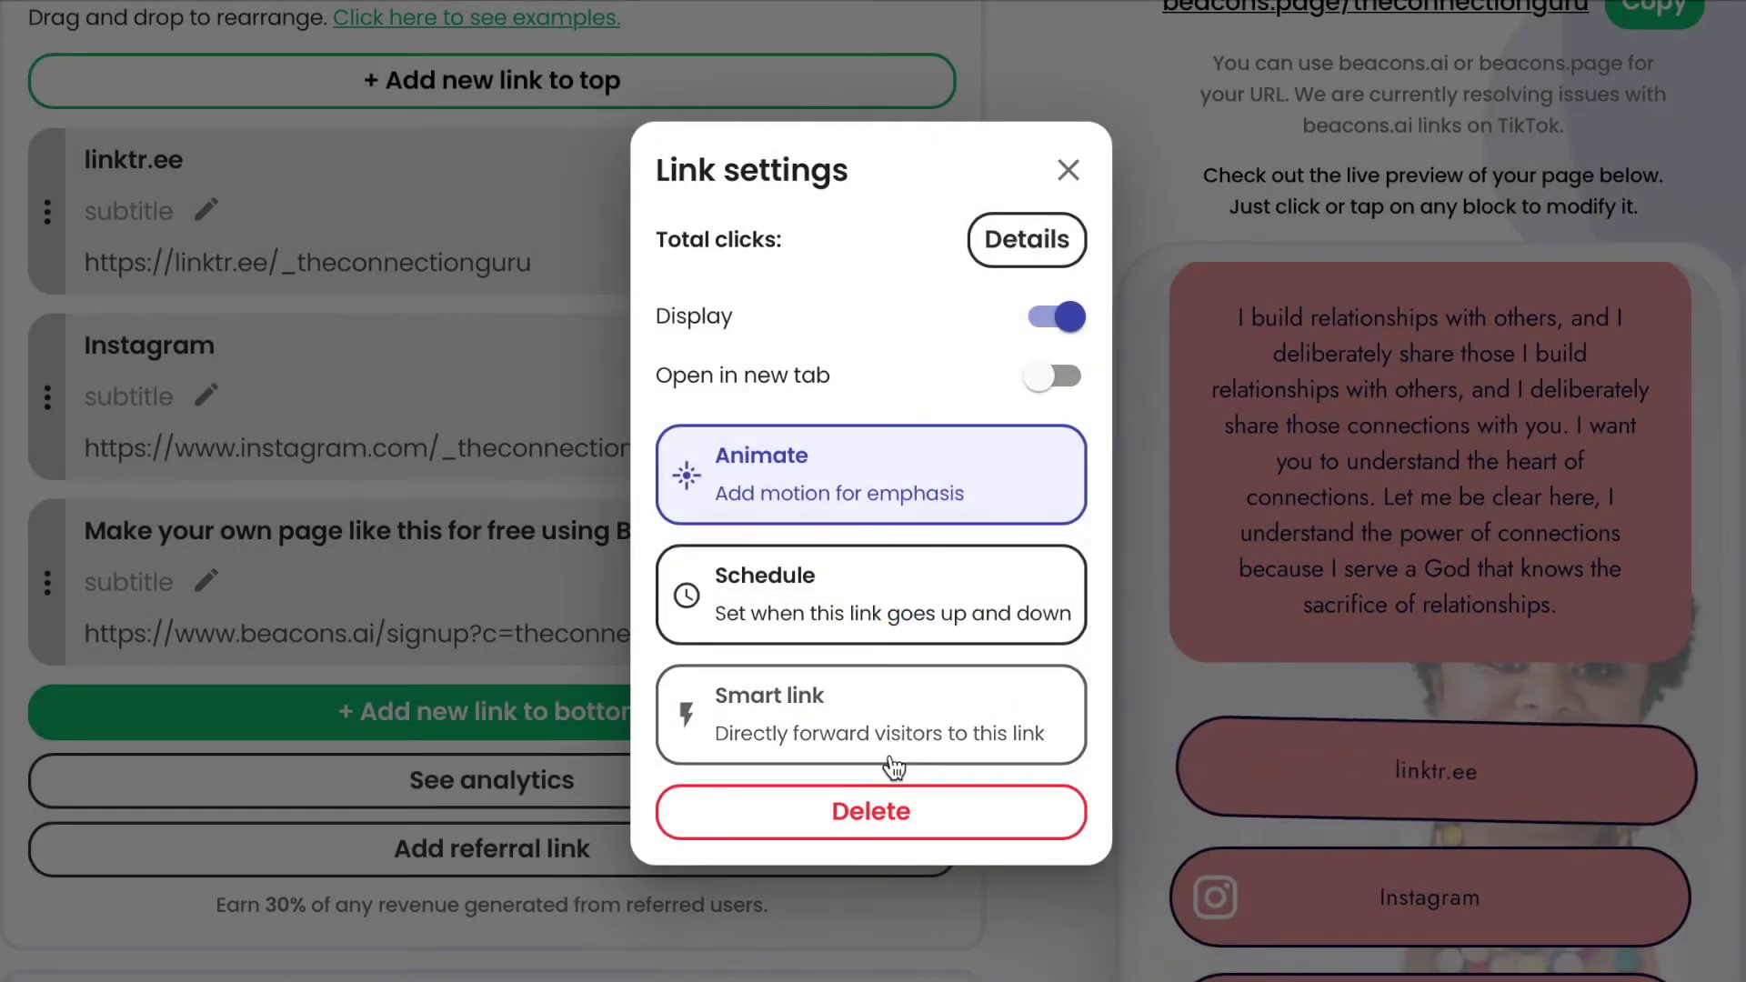
Delete the linktr.ee and Instagram links, leaving only the Beacons signup link.
{"action": "left_click", "coordinate": [840, 821]}
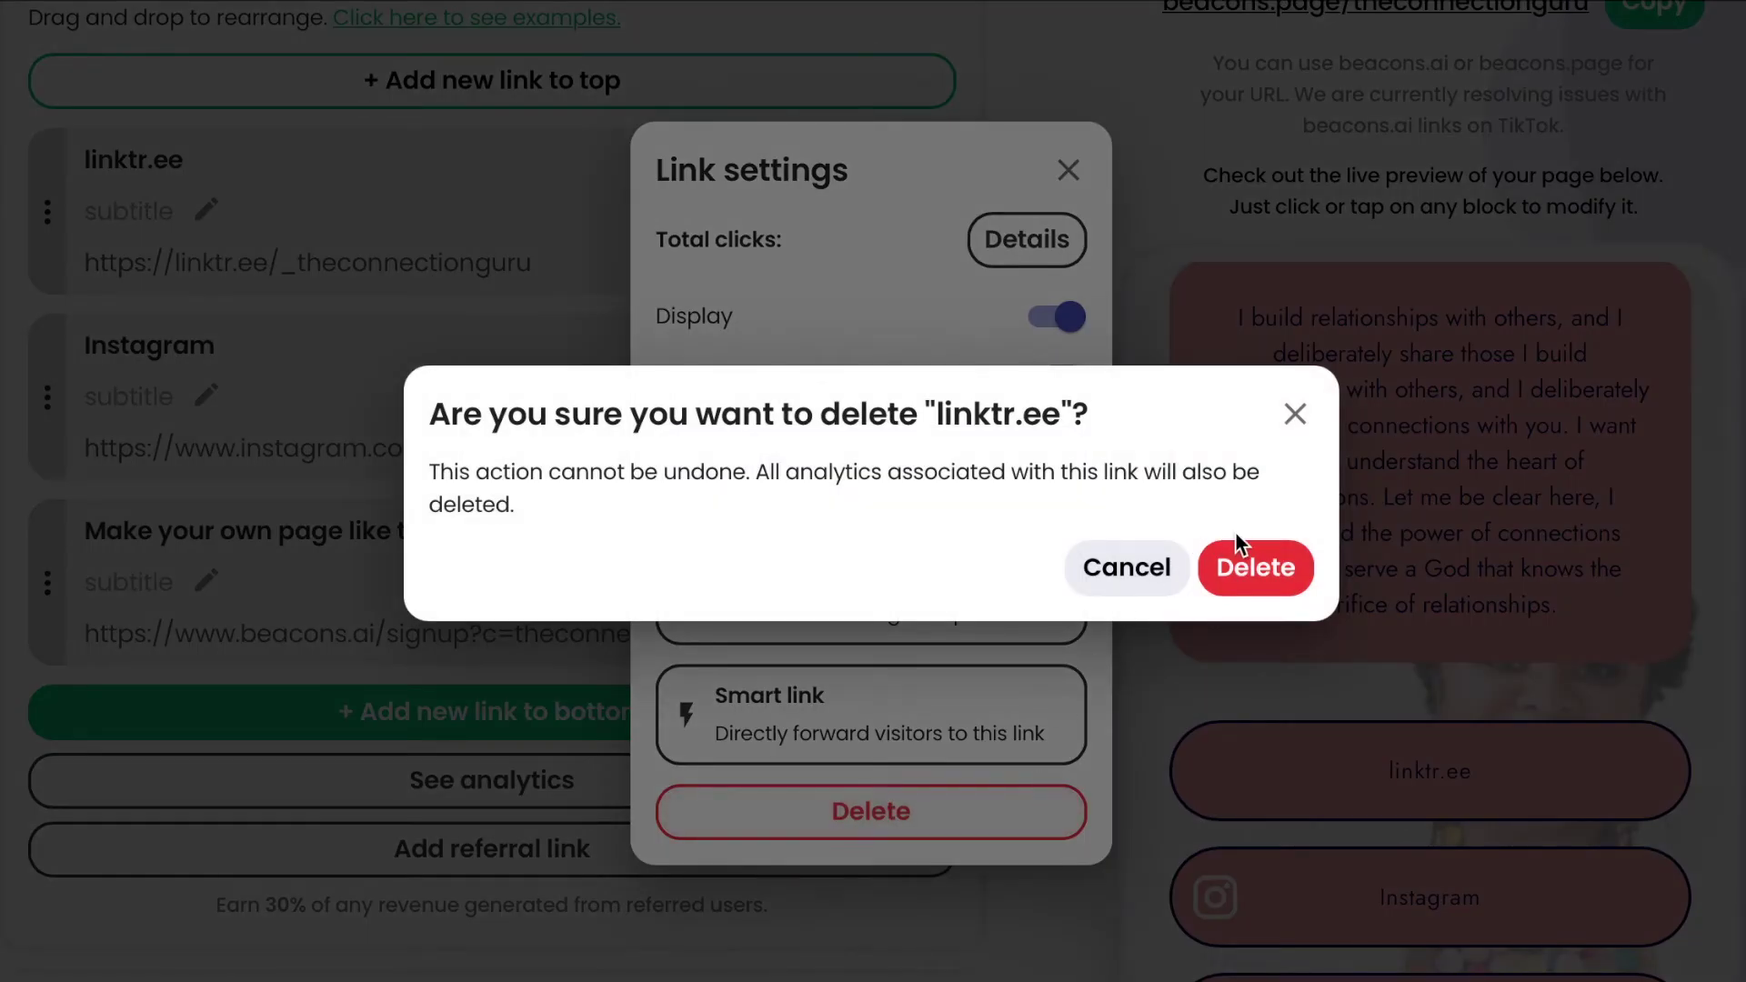
{"action": "left_click", "coordinate": [1246, 570]}
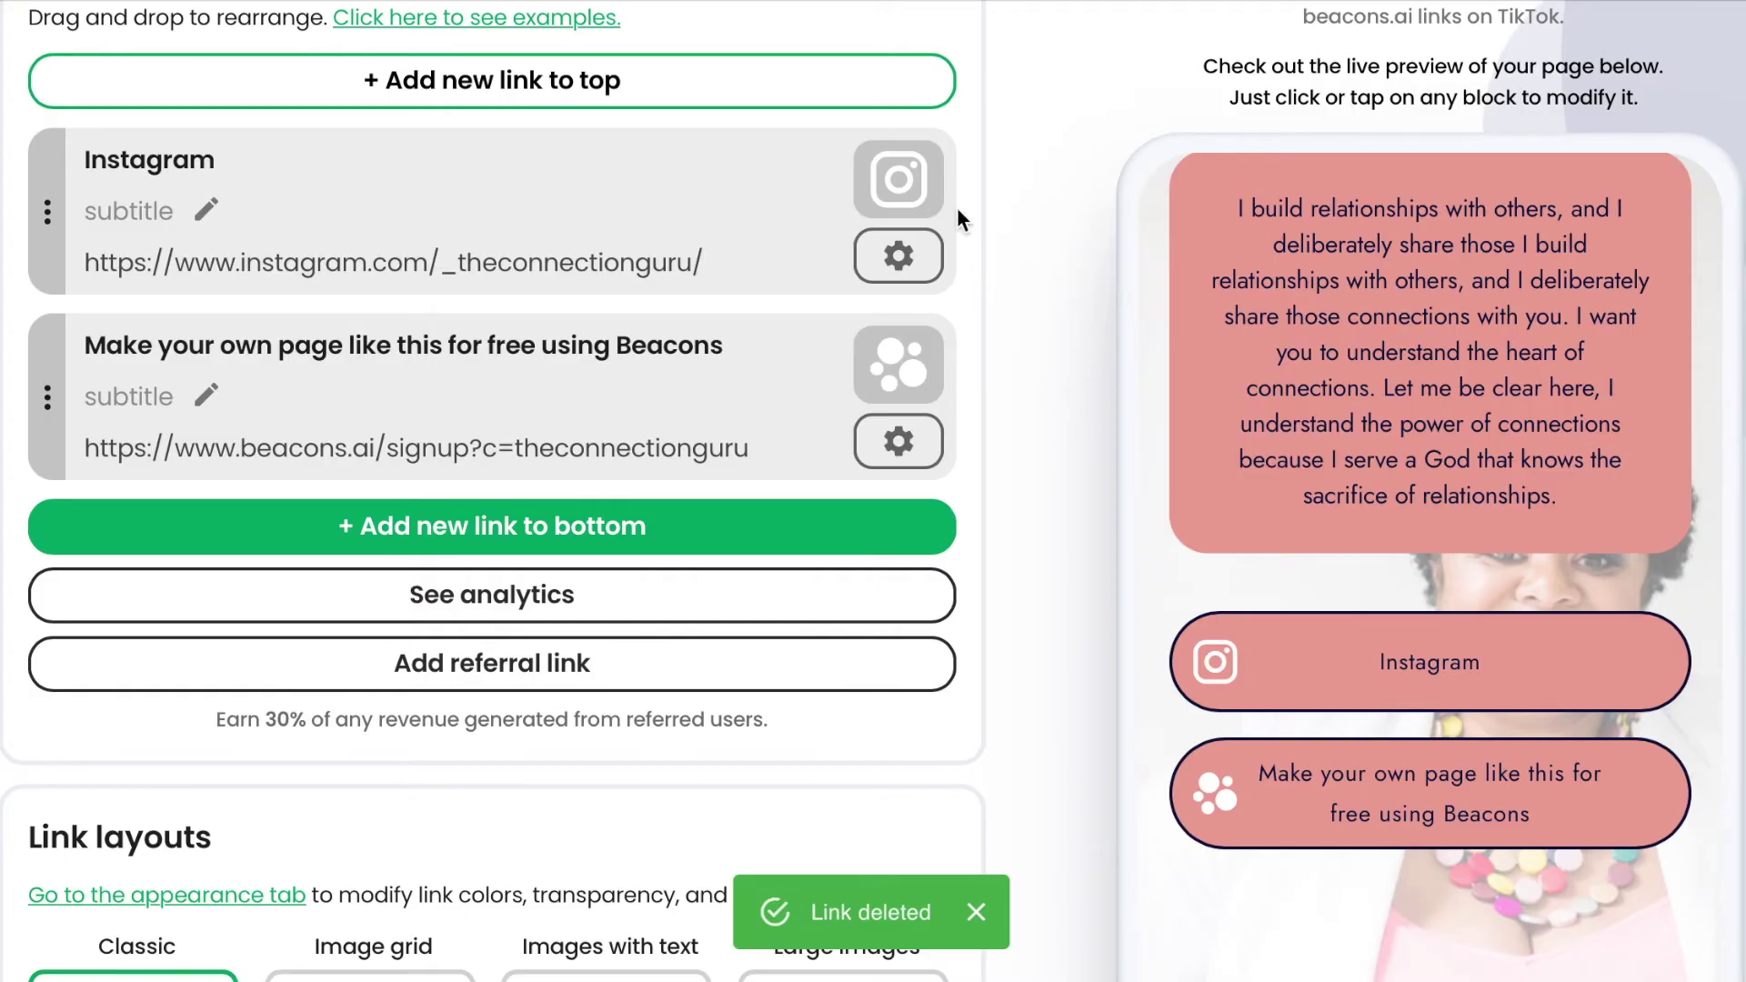
{"action": "left_click", "coordinate": [912, 186]}
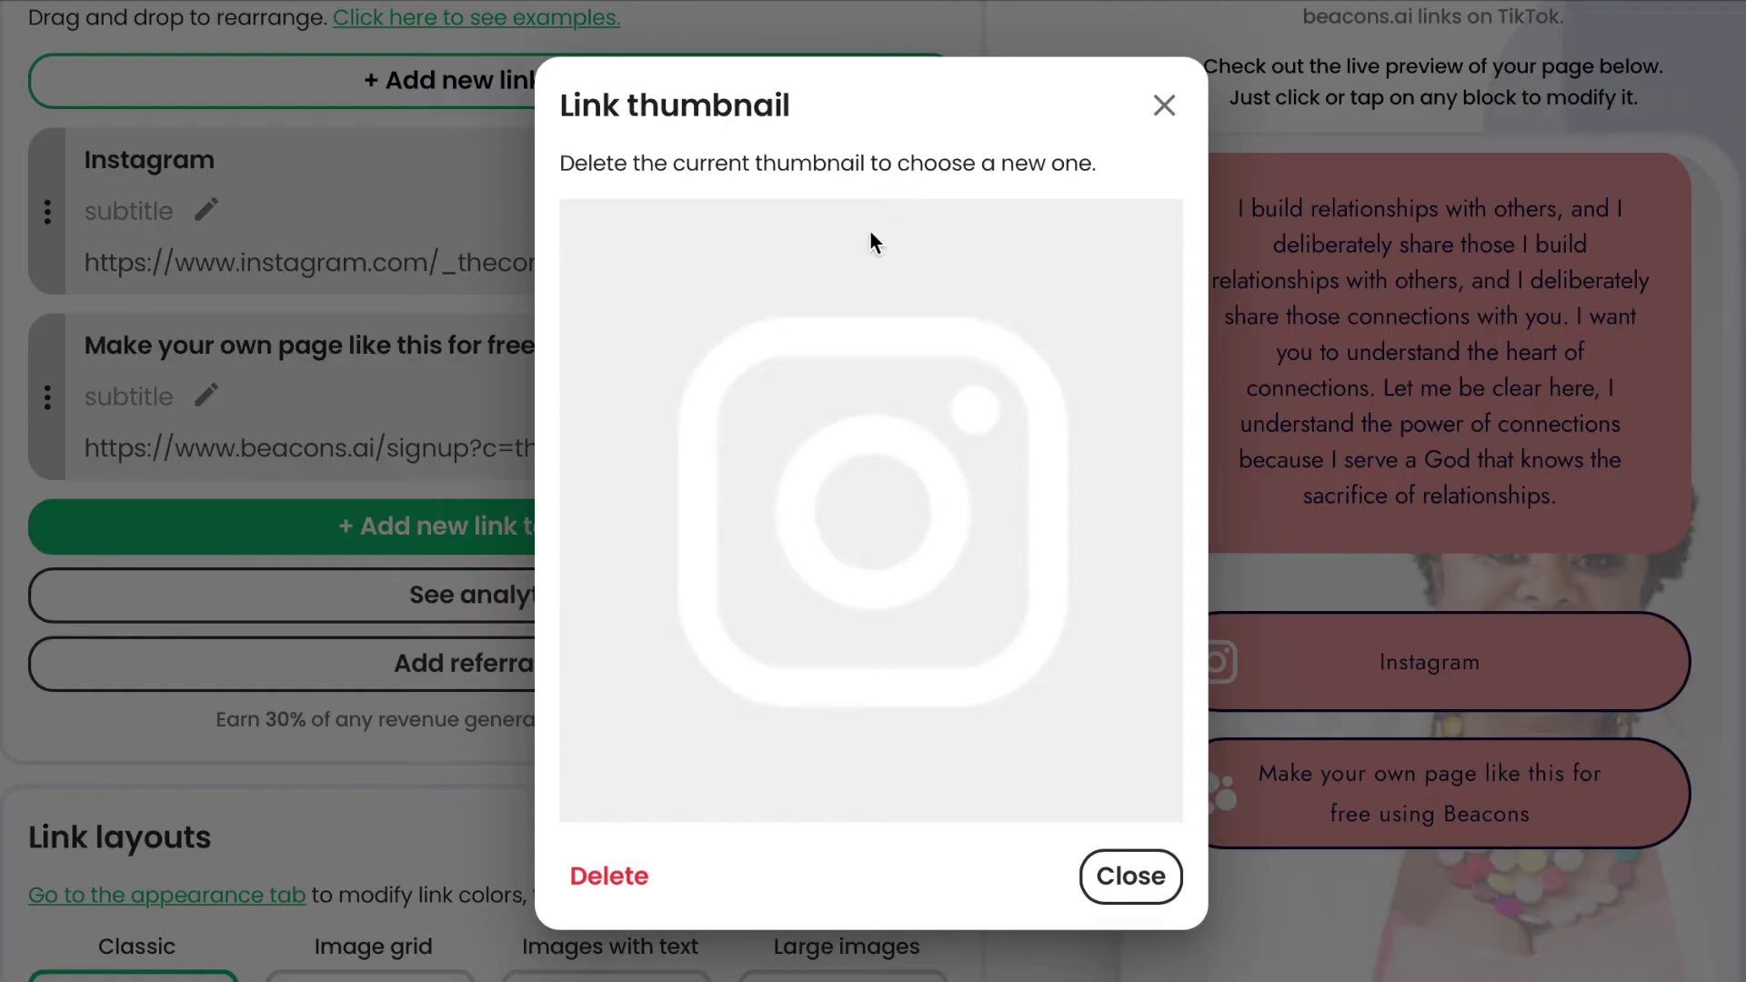
{"action": "left_click", "coordinate": [1161, 110]}
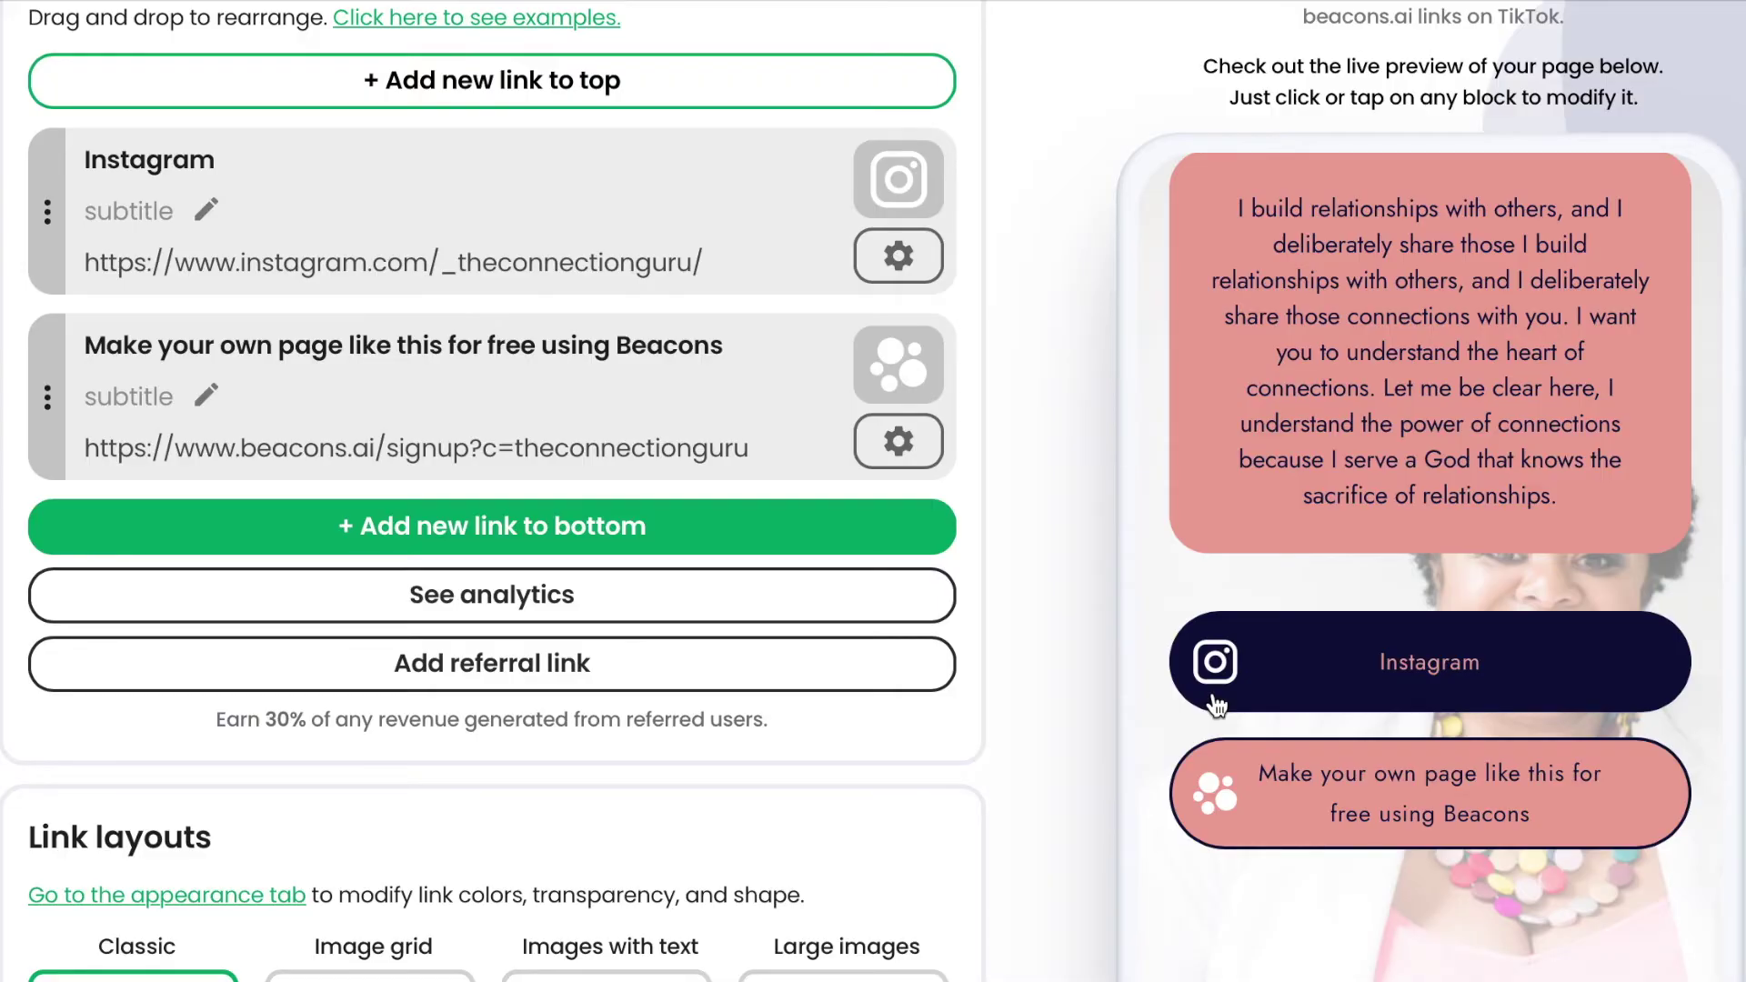
{"action": "left_click", "coordinate": [912, 268]}
{"action": "left_click", "coordinate": [903, 819]}
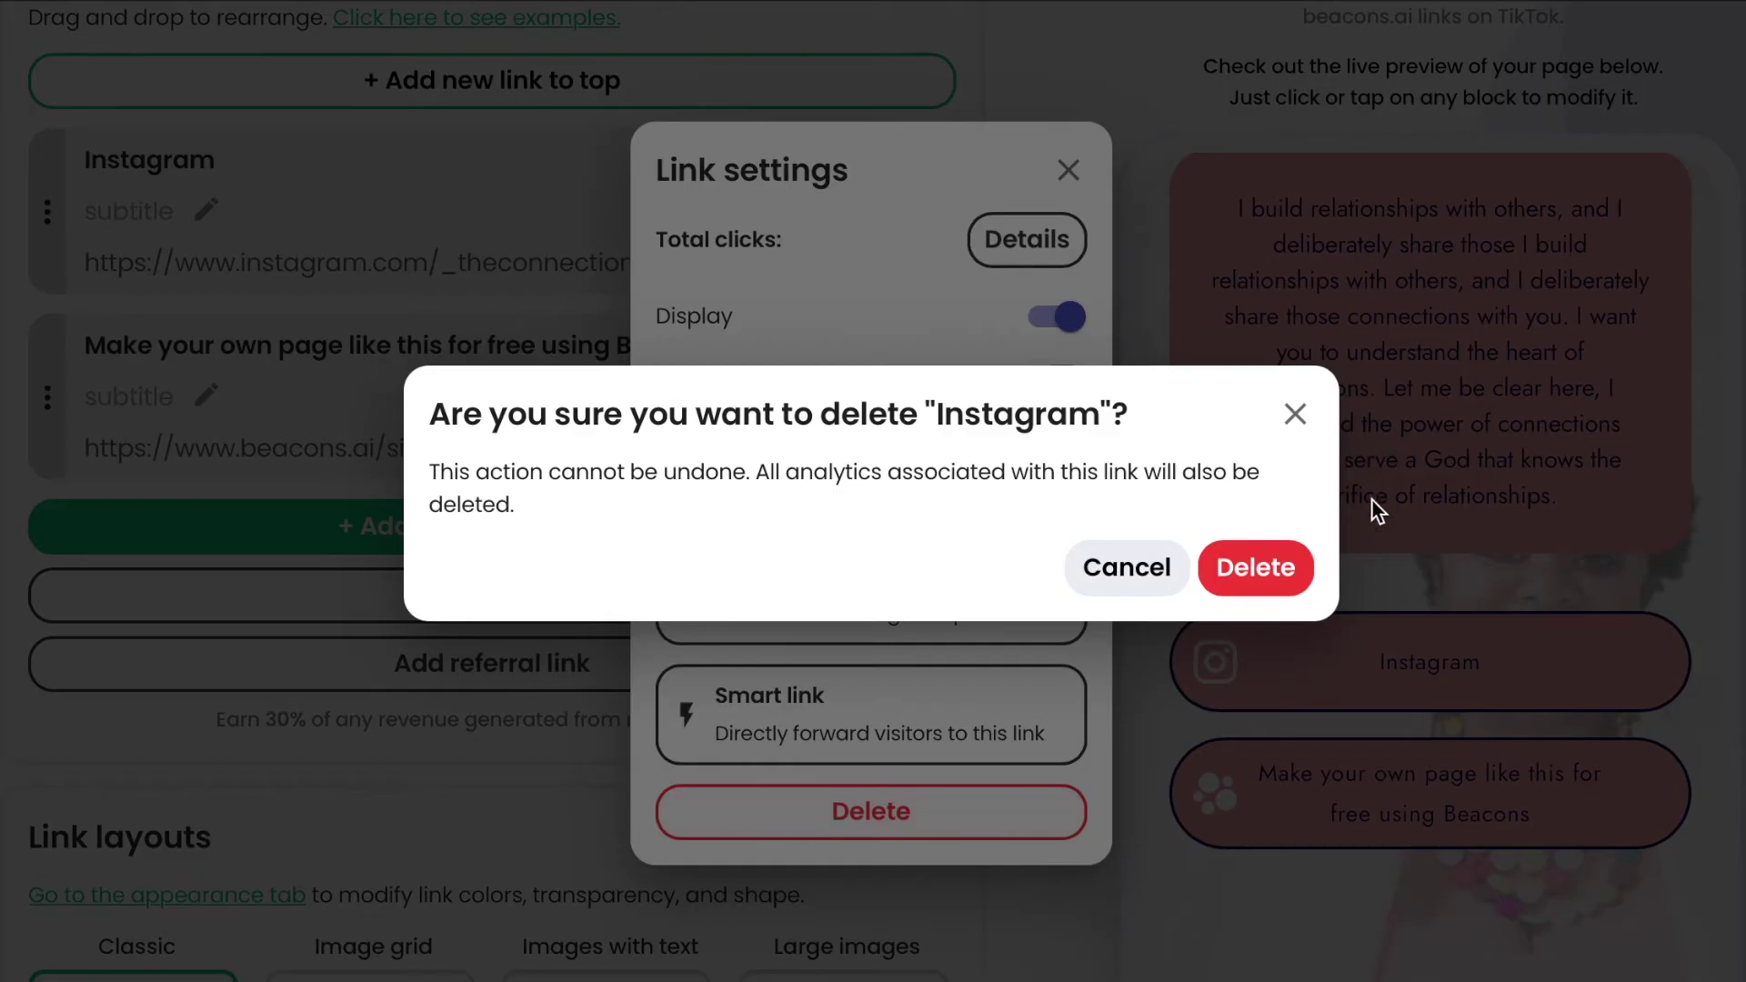
{"action": "left_click", "coordinate": [1274, 570]}
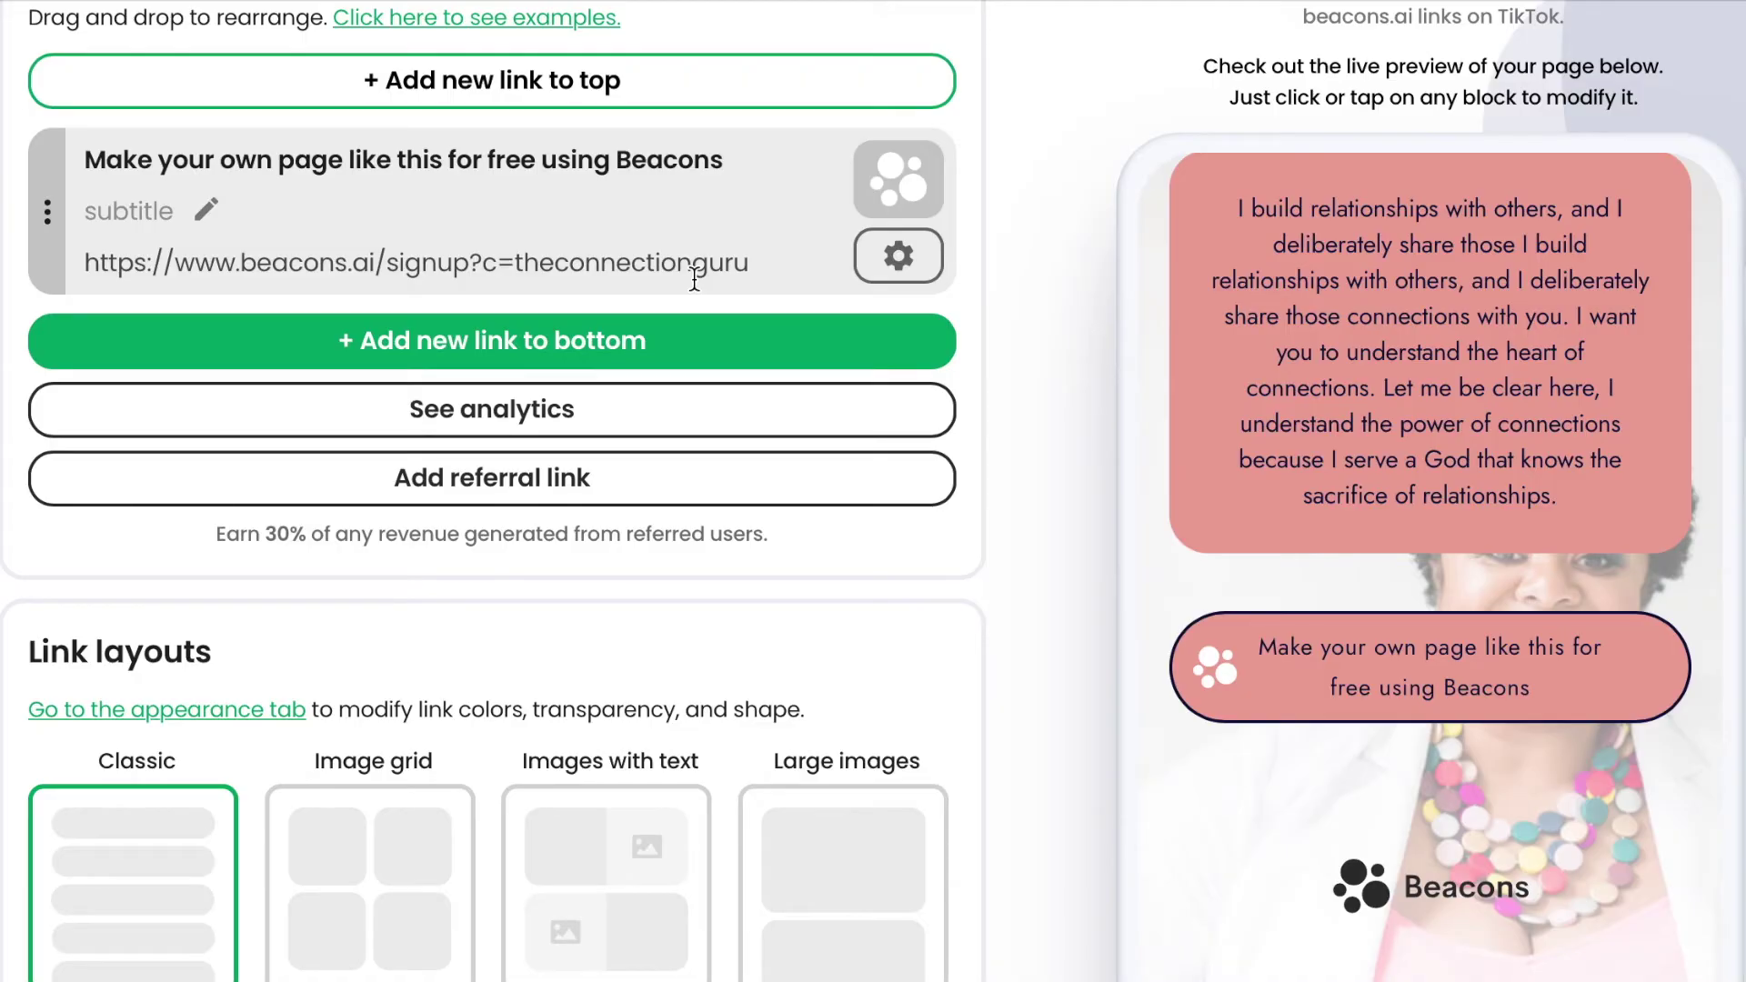
{"action": "scroll", "coordinate": [559, 263], "scroll_direction": "up", "scroll_amount": 3}
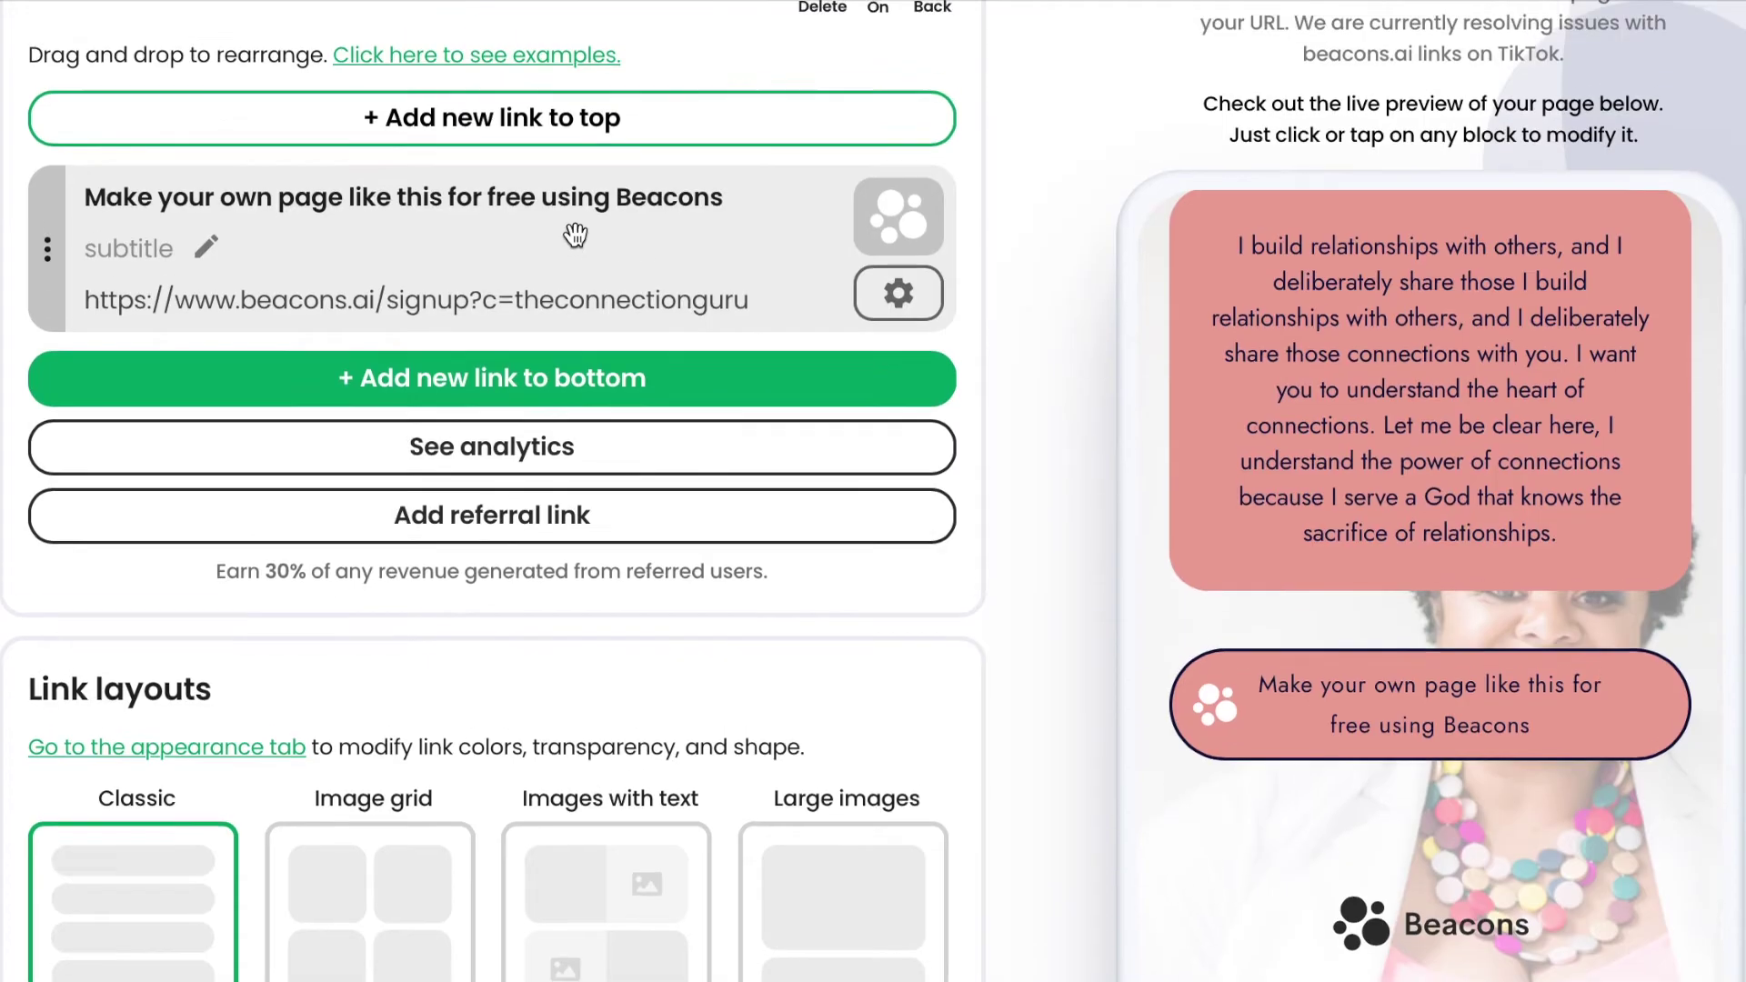
{"action": "scroll", "coordinate": [575, 235], "scroll_direction": "down", "scroll_amount": 3}
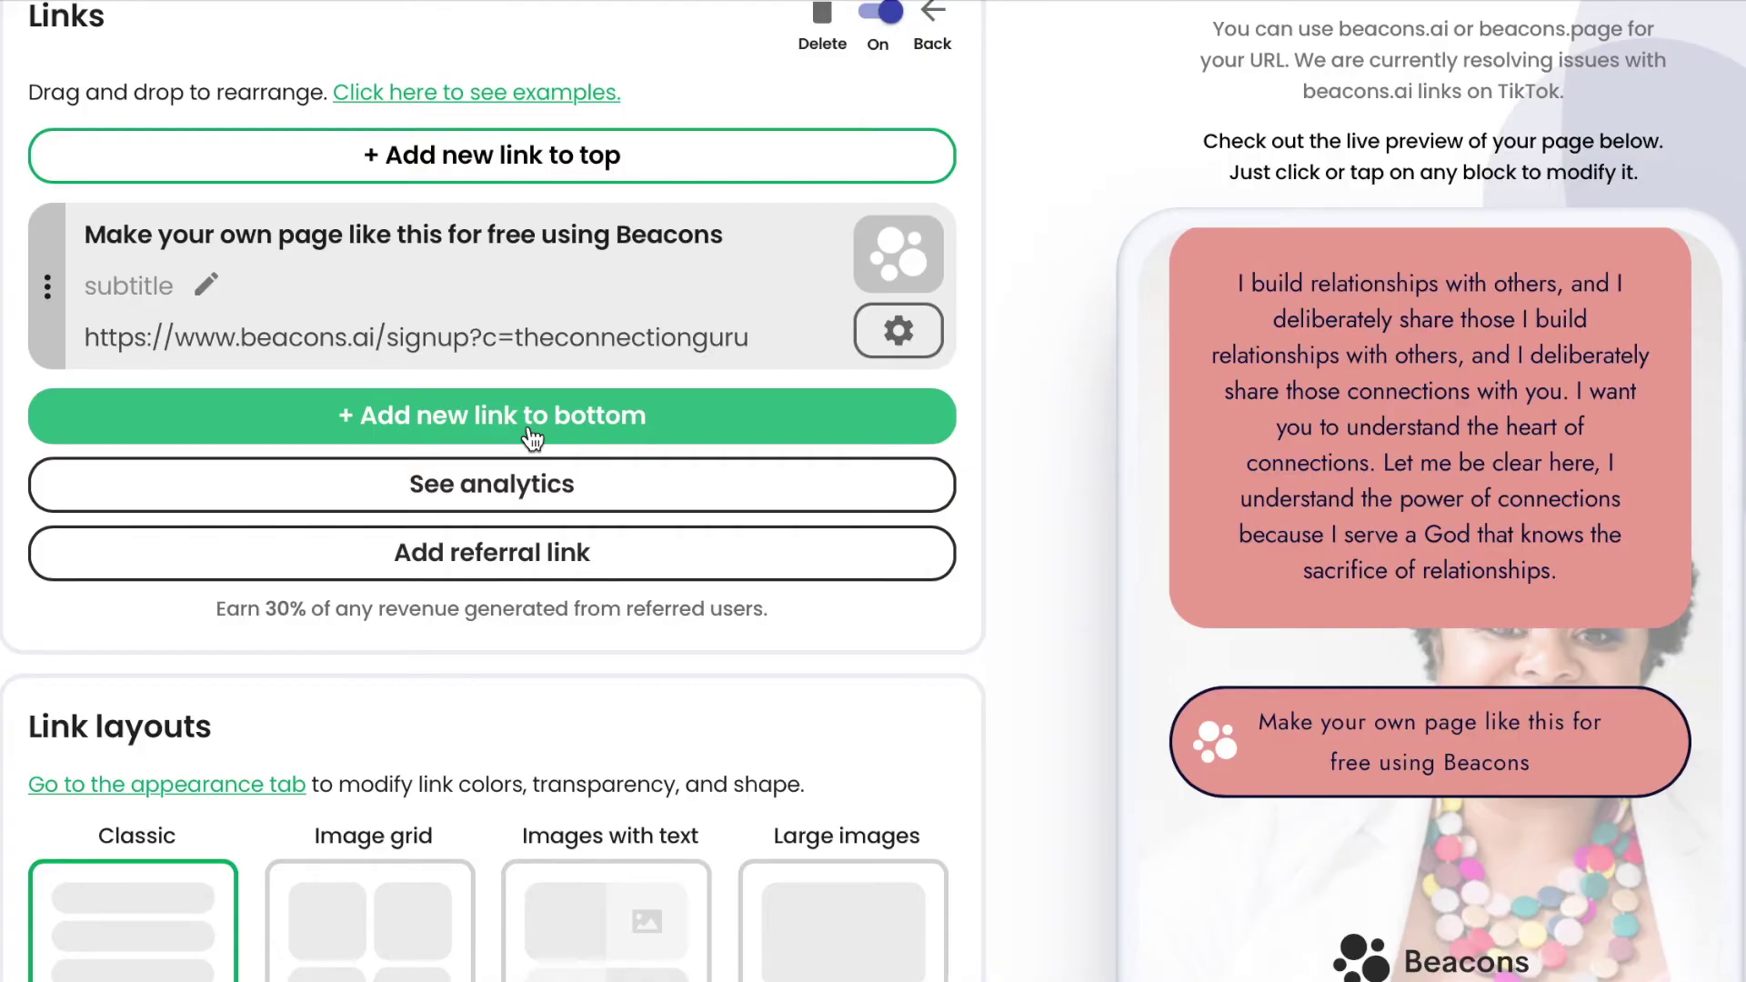
Add a new link at the bottom of the Links list.
{"action": "left_click", "coordinate": [532, 439]}
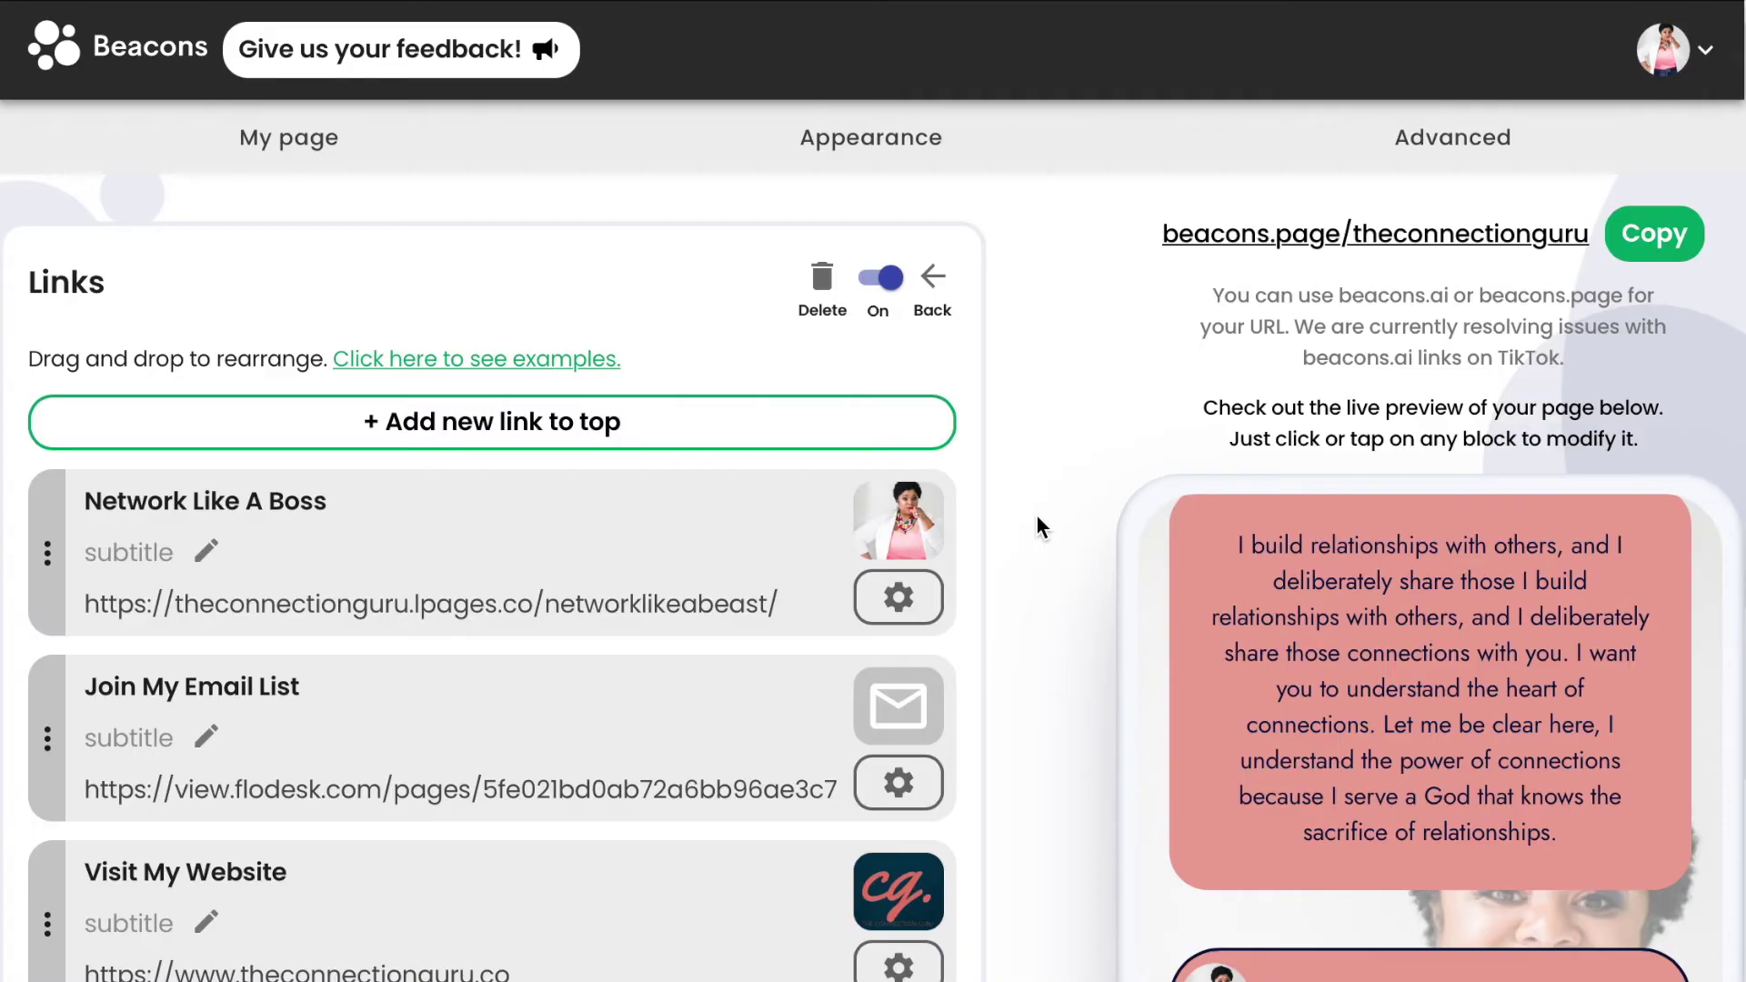
Paste the Facebook page URL into the header's Facebook social field and return to My page.
{"action": "left_click", "coordinate": [928, 279]}
{"action": "left_click", "coordinate": [918, 411]}
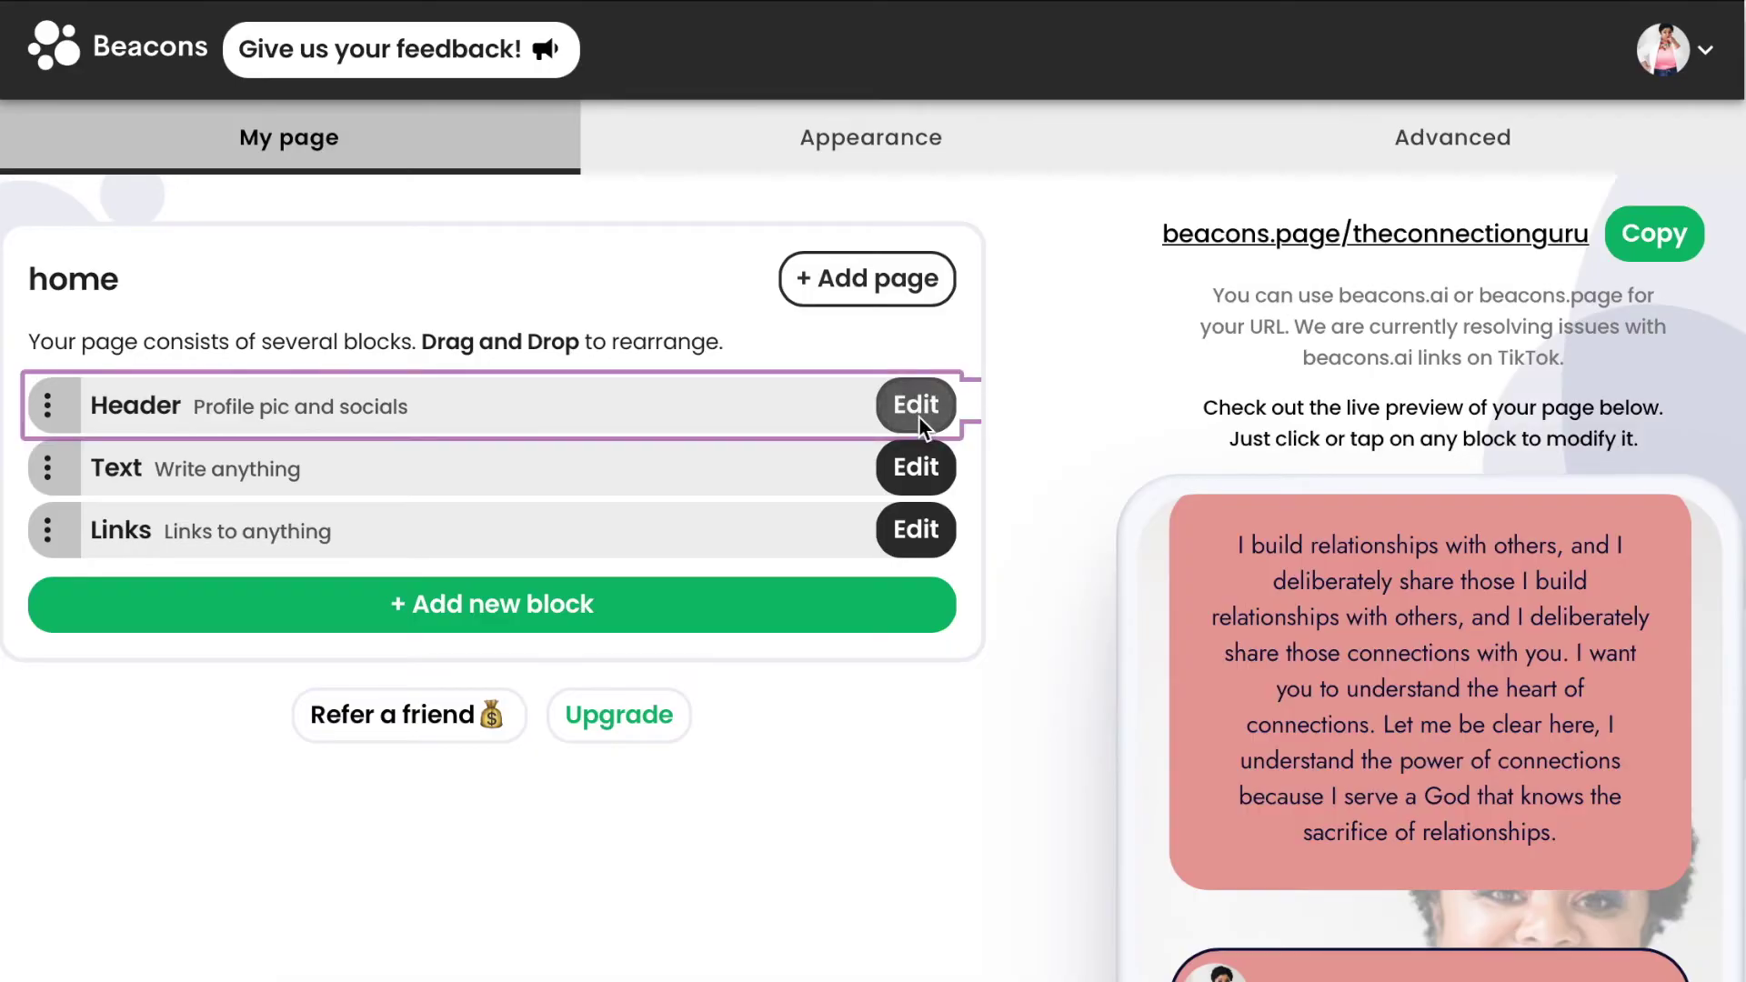
{"action": "scroll", "coordinate": [709, 800], "scroll_direction": "down", "scroll_amount": 5}
{"action": "scroll", "coordinate": [717, 826], "scroll_direction": "down", "scroll_amount": 15}
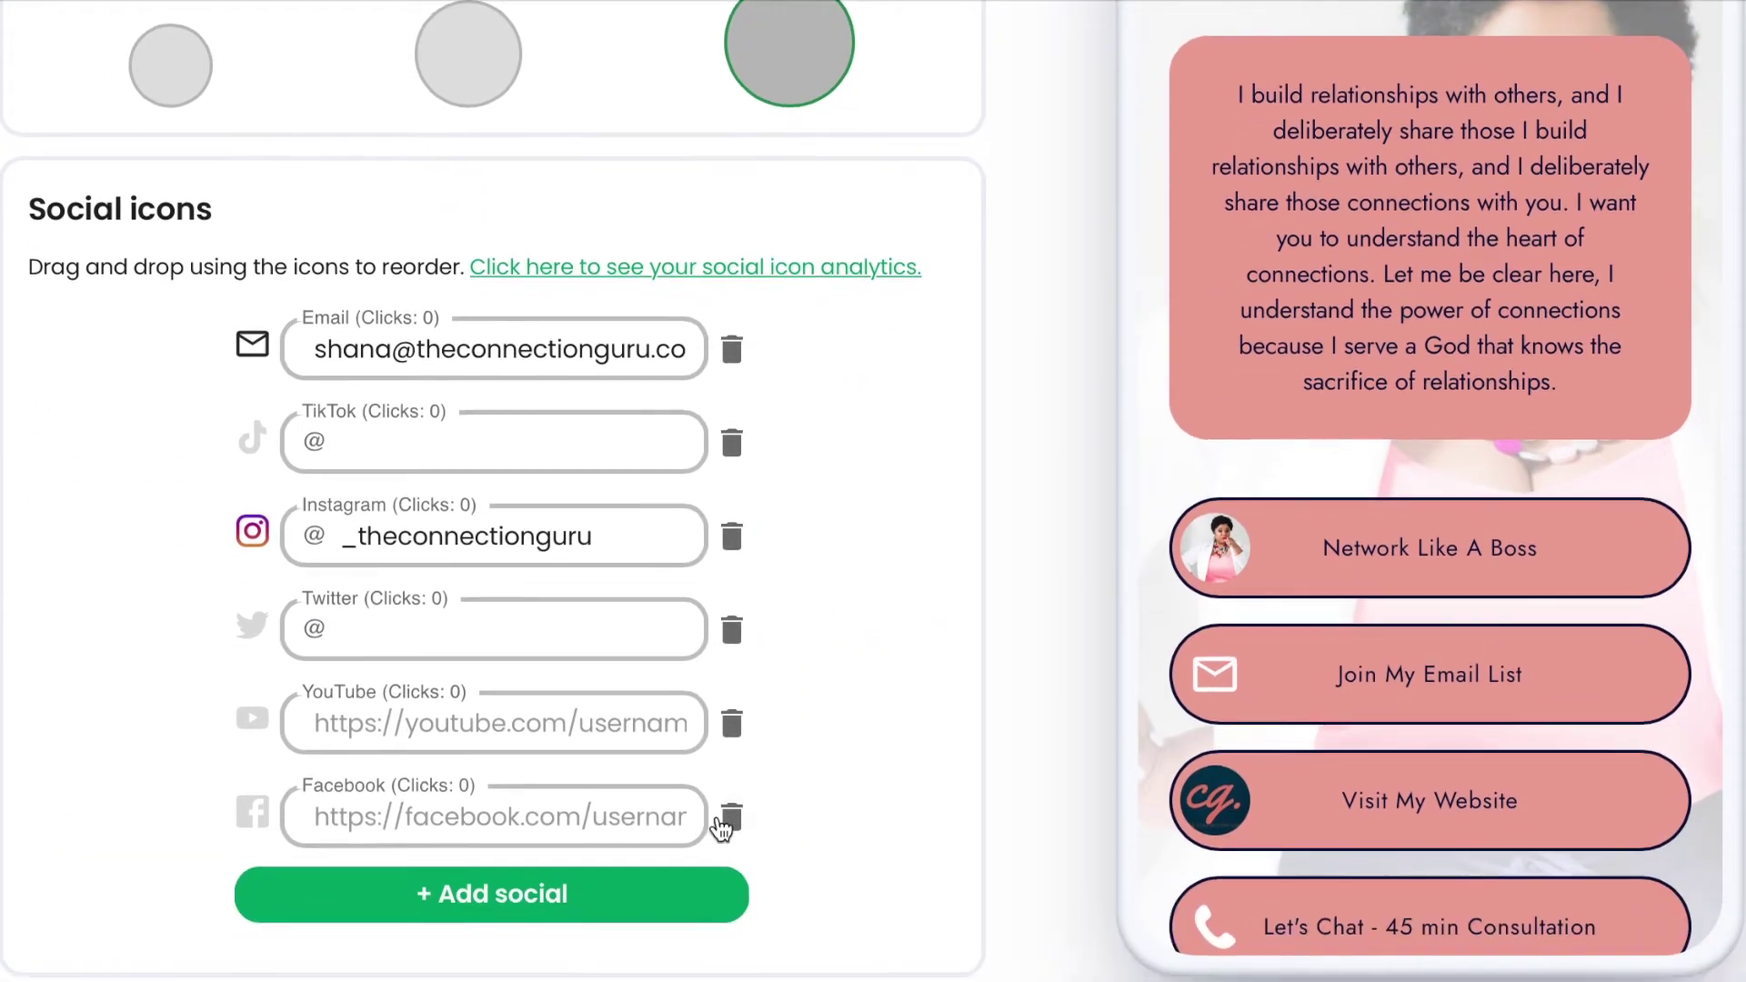
{"action": "scroll", "coordinate": [716, 814], "scroll_direction": "down", "scroll_amount": 1}
{"action": "left_click", "coordinate": [691, 796]}
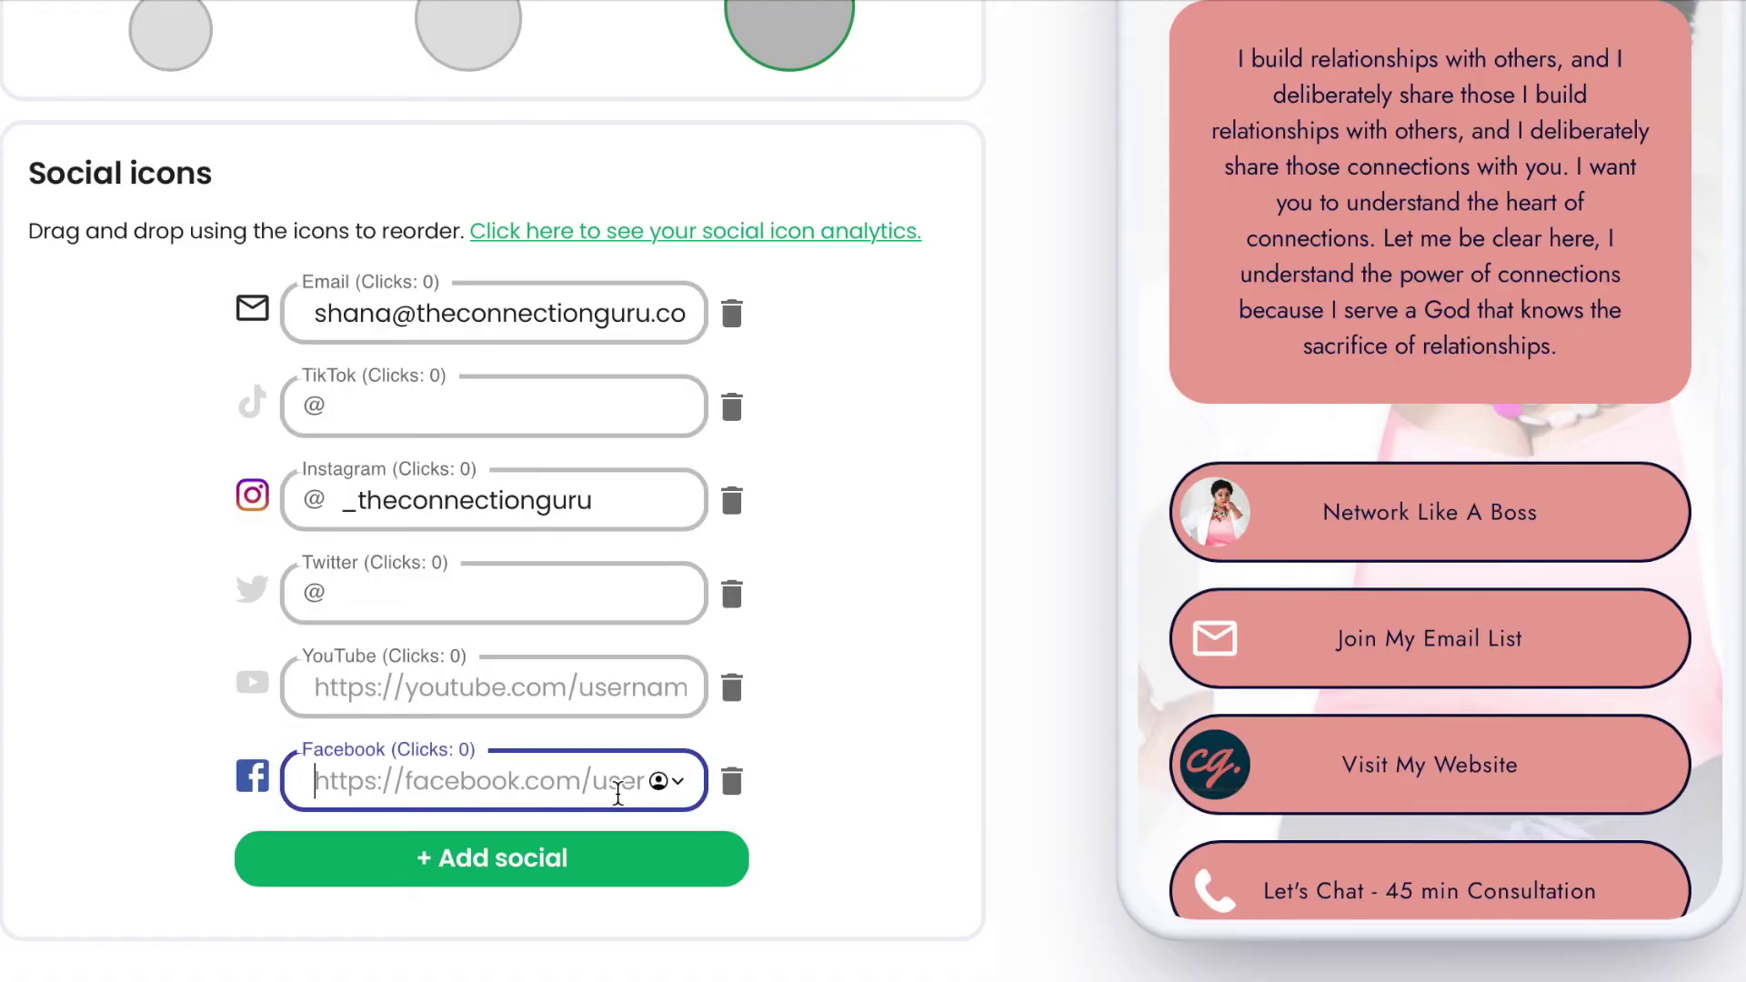
{"action": "type", "text": "https://www.facebook.com/theconnectionguru"}
{"action": "left_click", "coordinate": [988, 674]}
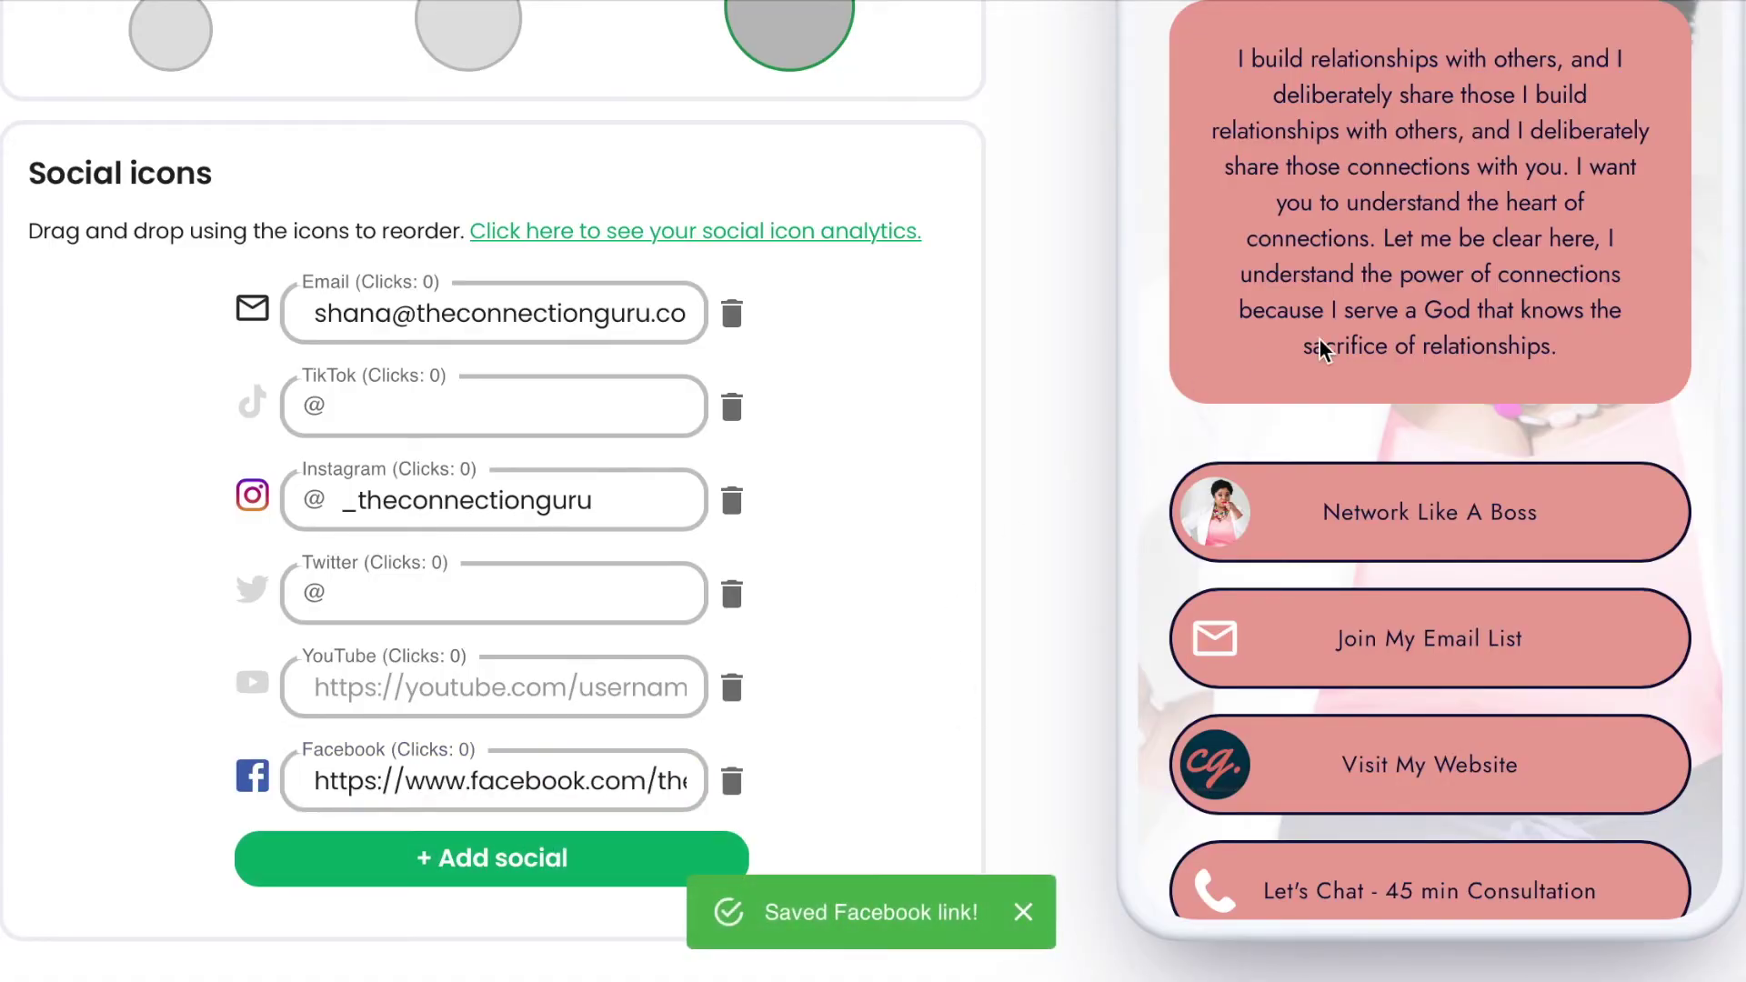
{"action": "scroll", "coordinate": [1319, 346], "scroll_direction": "up", "scroll_amount": 10}
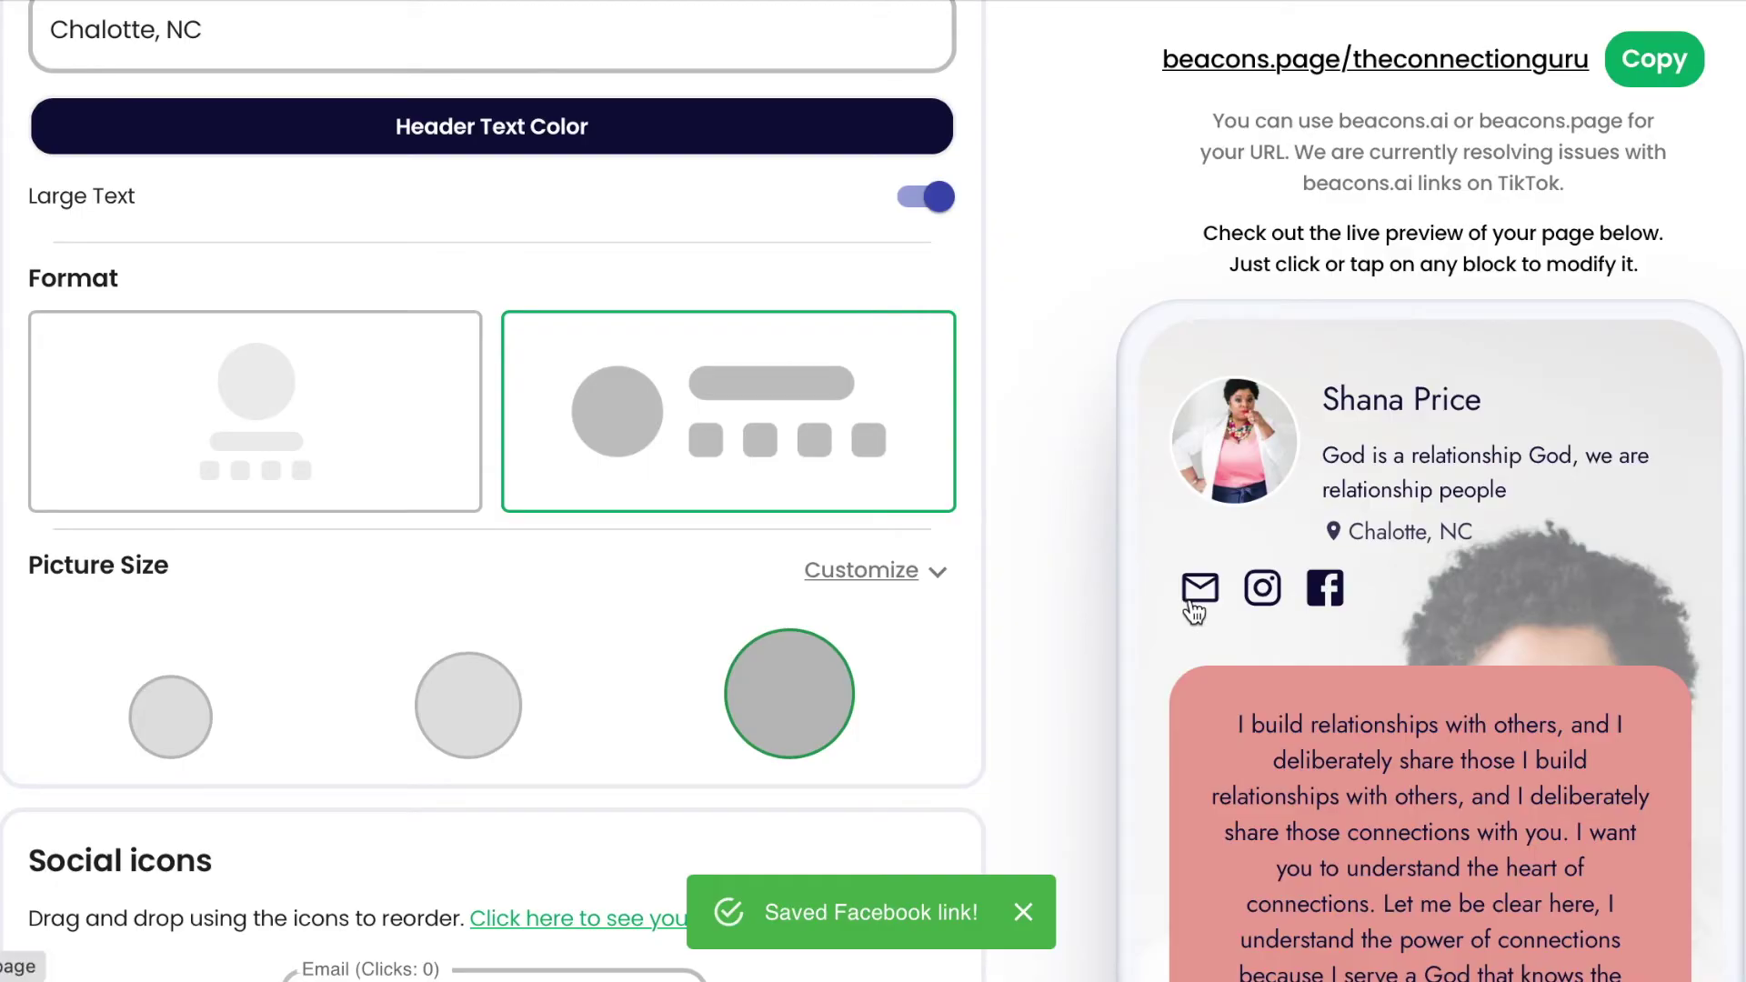
{"action": "scroll", "coordinate": [1115, 425], "scroll_direction": "up", "scroll_amount": 10}
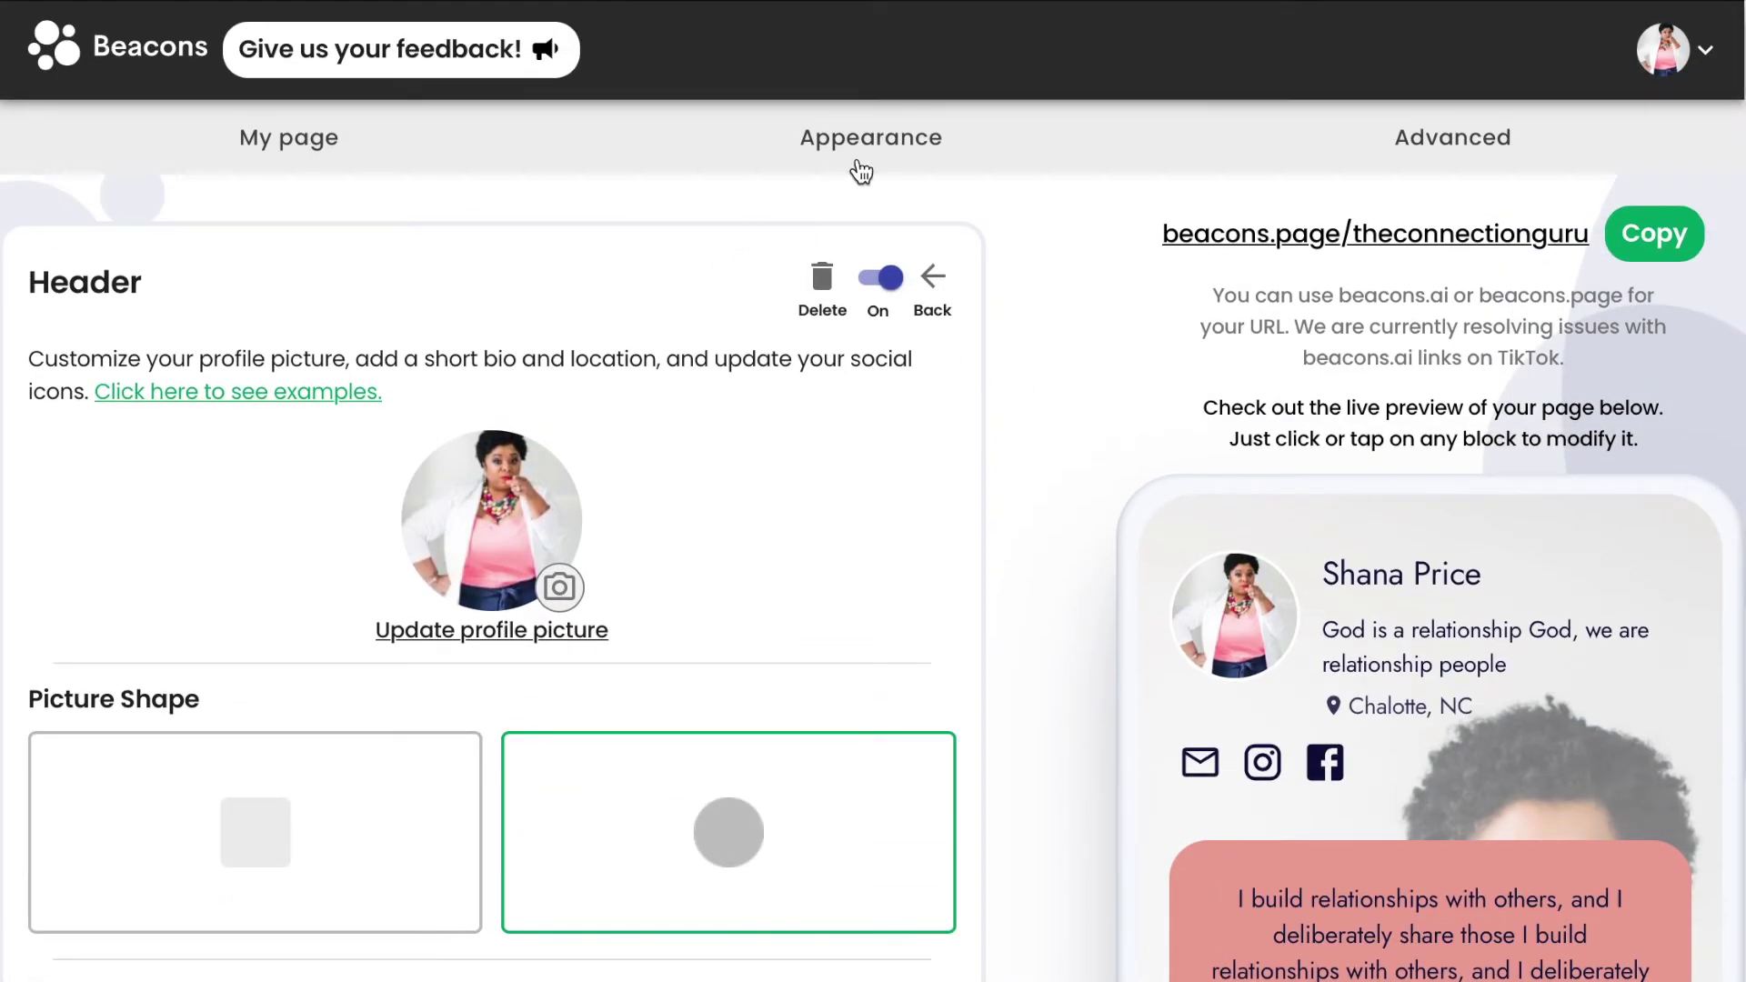
{"action": "left_click", "coordinate": [329, 148]}
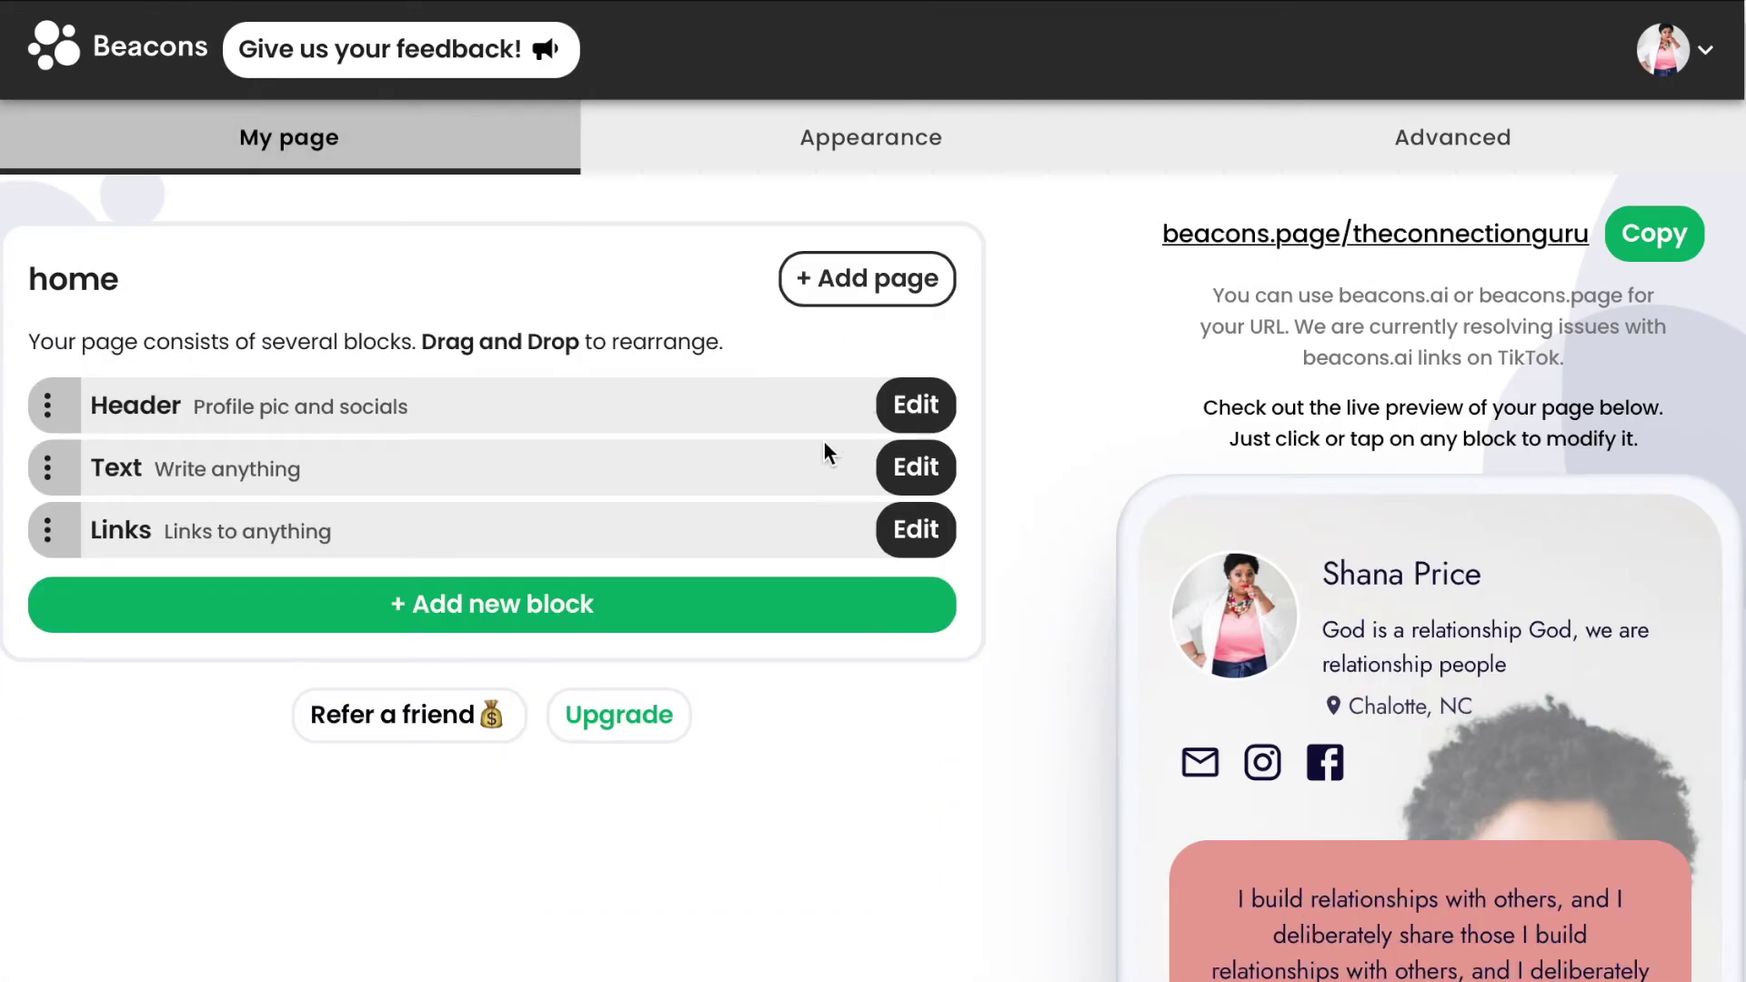
Open the Links block editor and add a blank link below the Beacons signup link.
{"action": "left_click", "coordinate": [916, 530]}
{"action": "scroll", "coordinate": [913, 528], "scroll_direction": "down", "scroll_amount": 5}
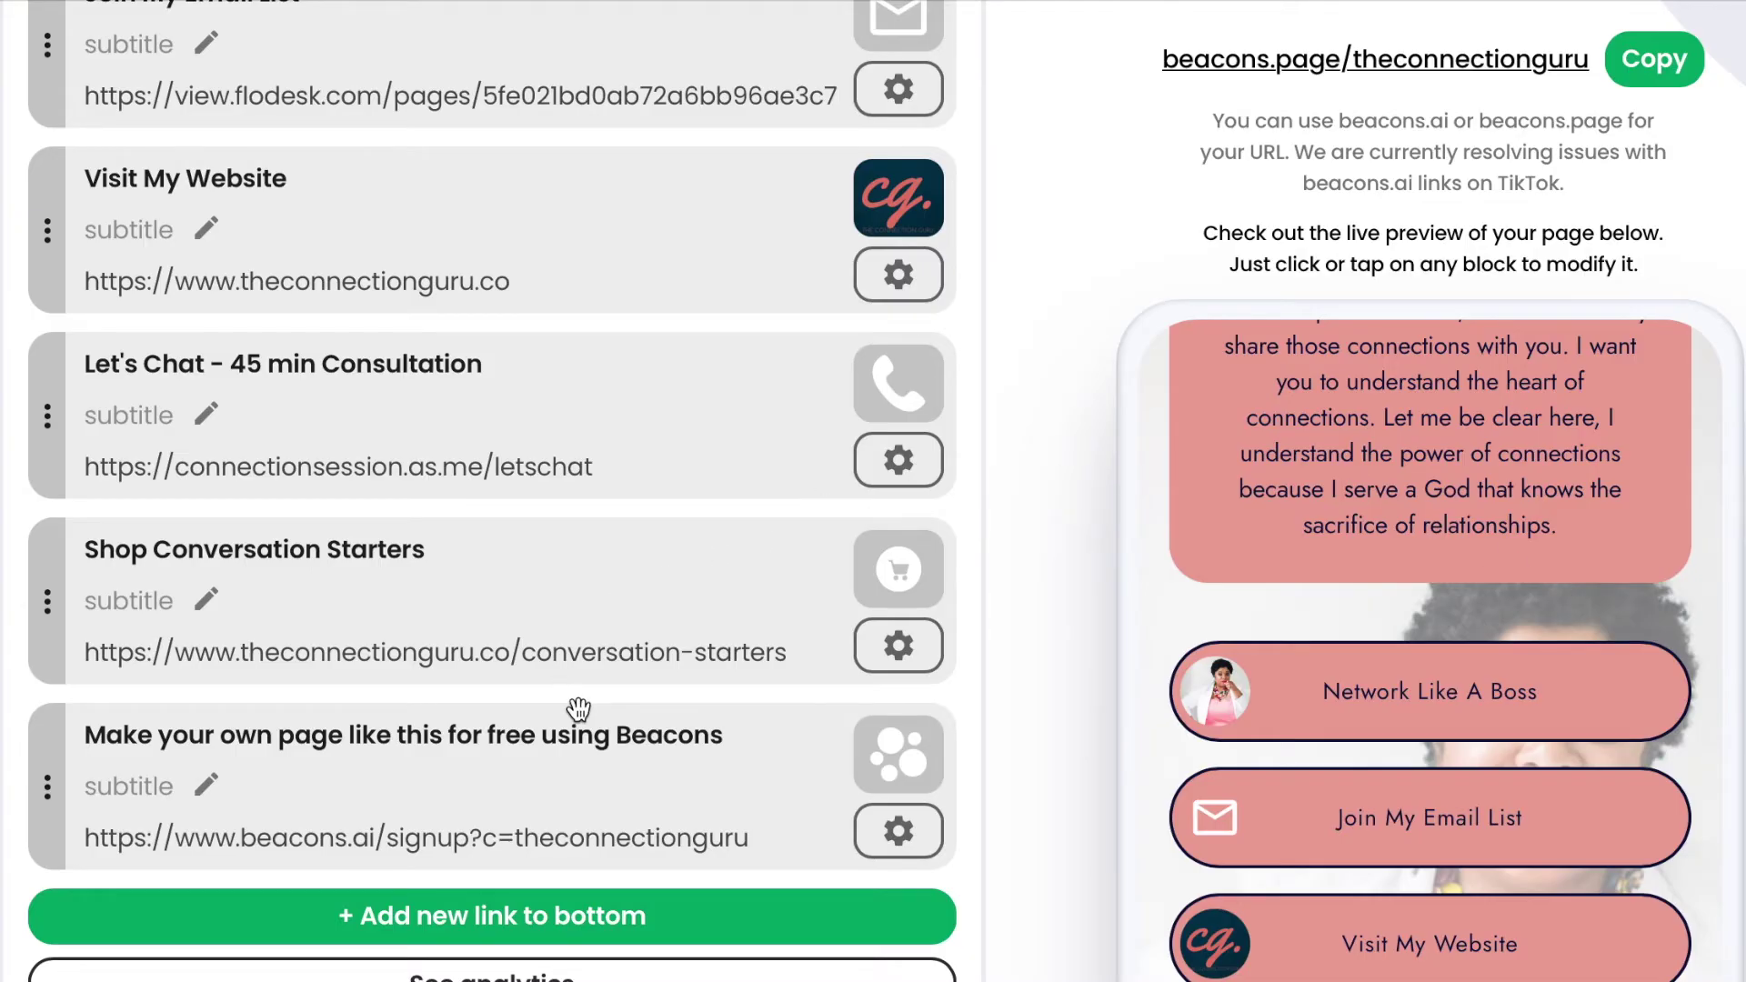
{"action": "scroll", "coordinate": [579, 708], "scroll_direction": "down", "scroll_amount": 3}
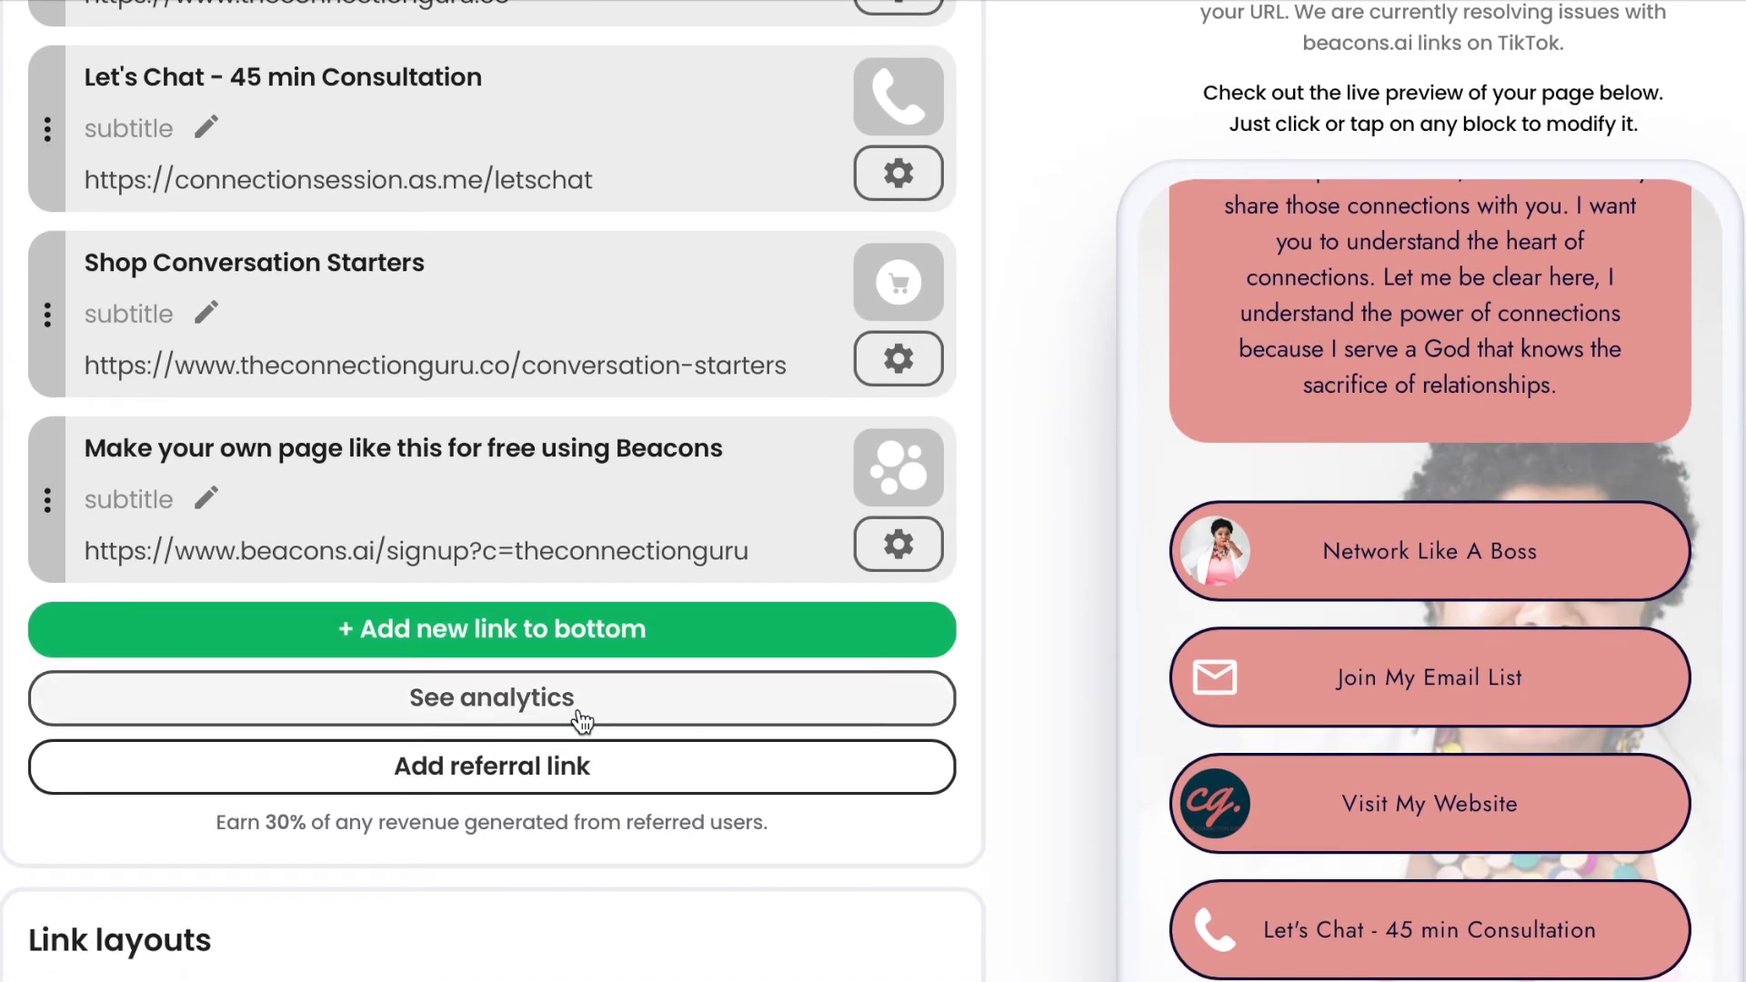
{"action": "left_click", "coordinate": [591, 649]}
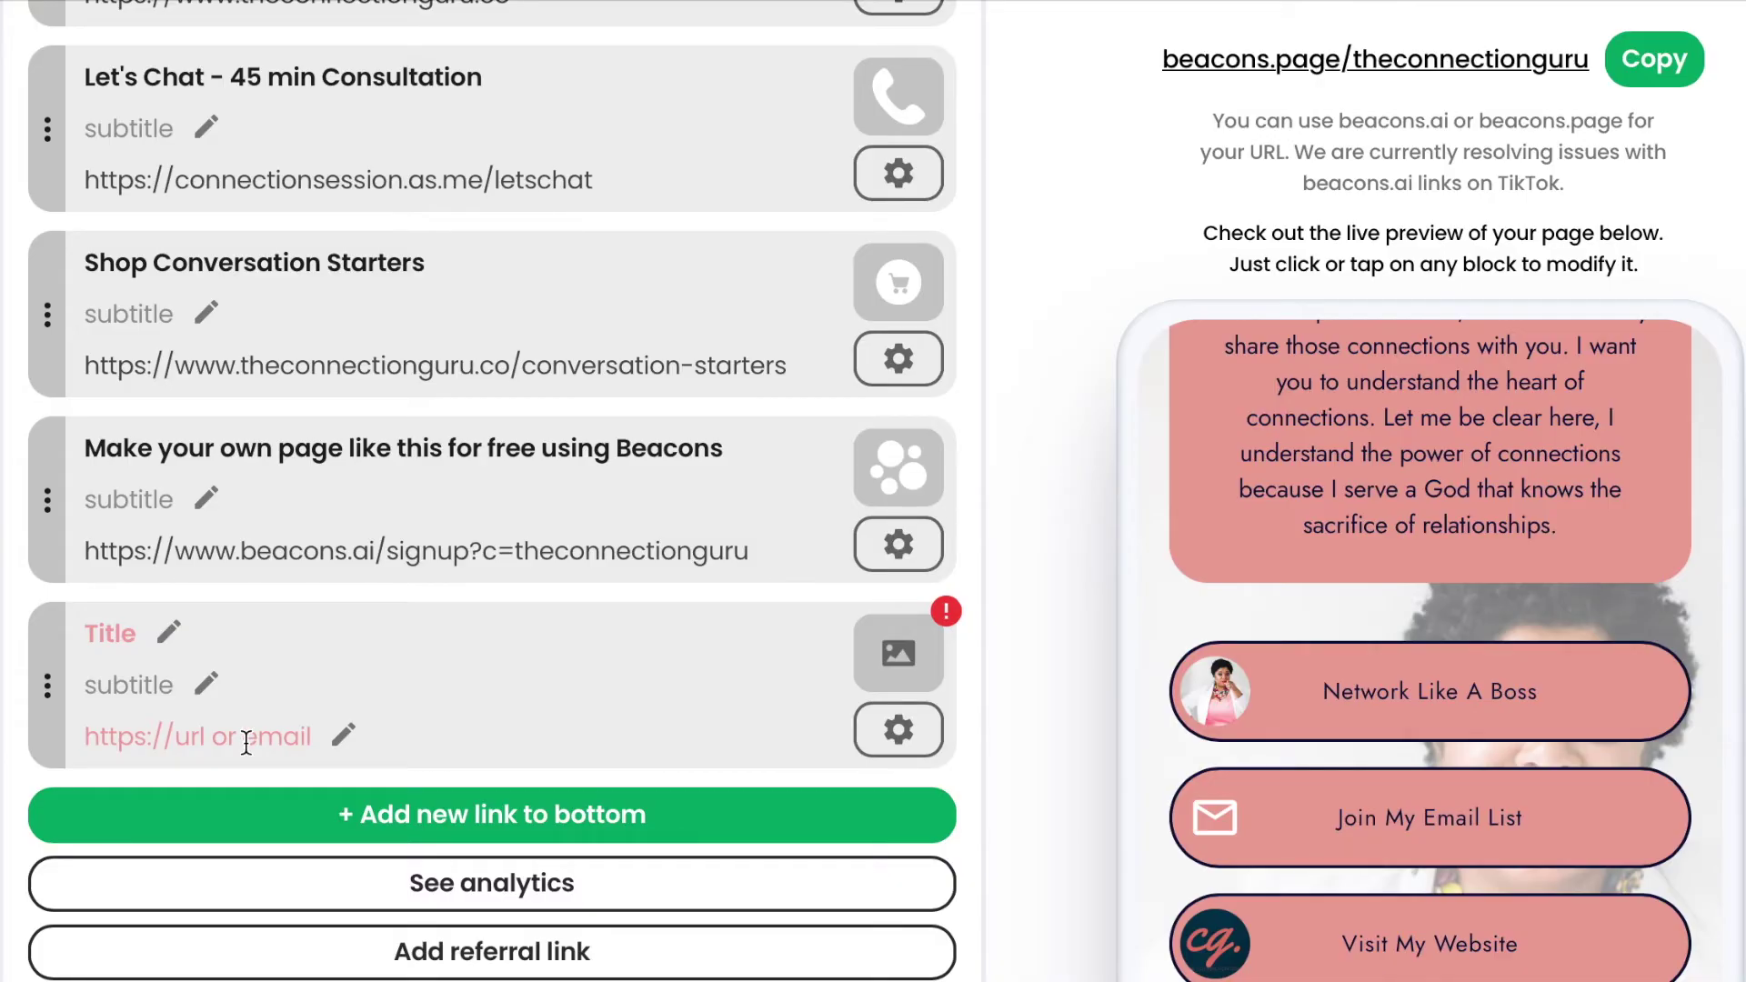
Browse the new link's thumbnail icons in dark and light, closing the picker without choosing one.
{"action": "left_click", "coordinate": [905, 671]}
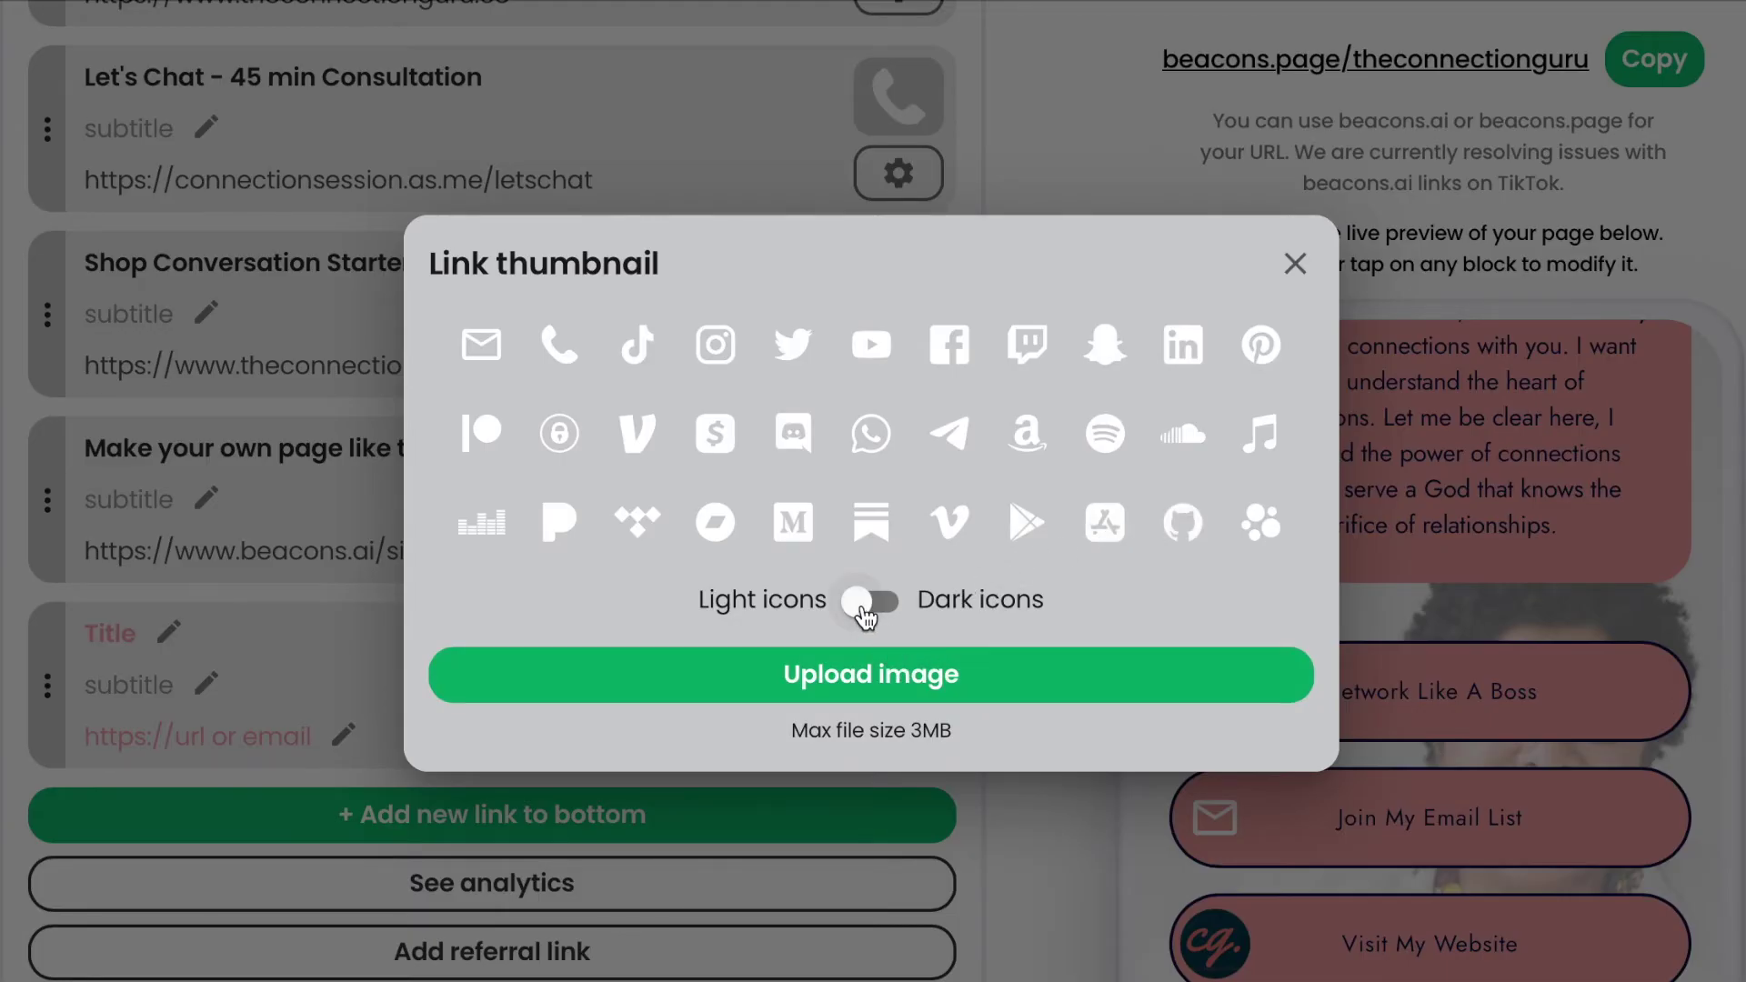
{"action": "left_click", "coordinate": [865, 615]}
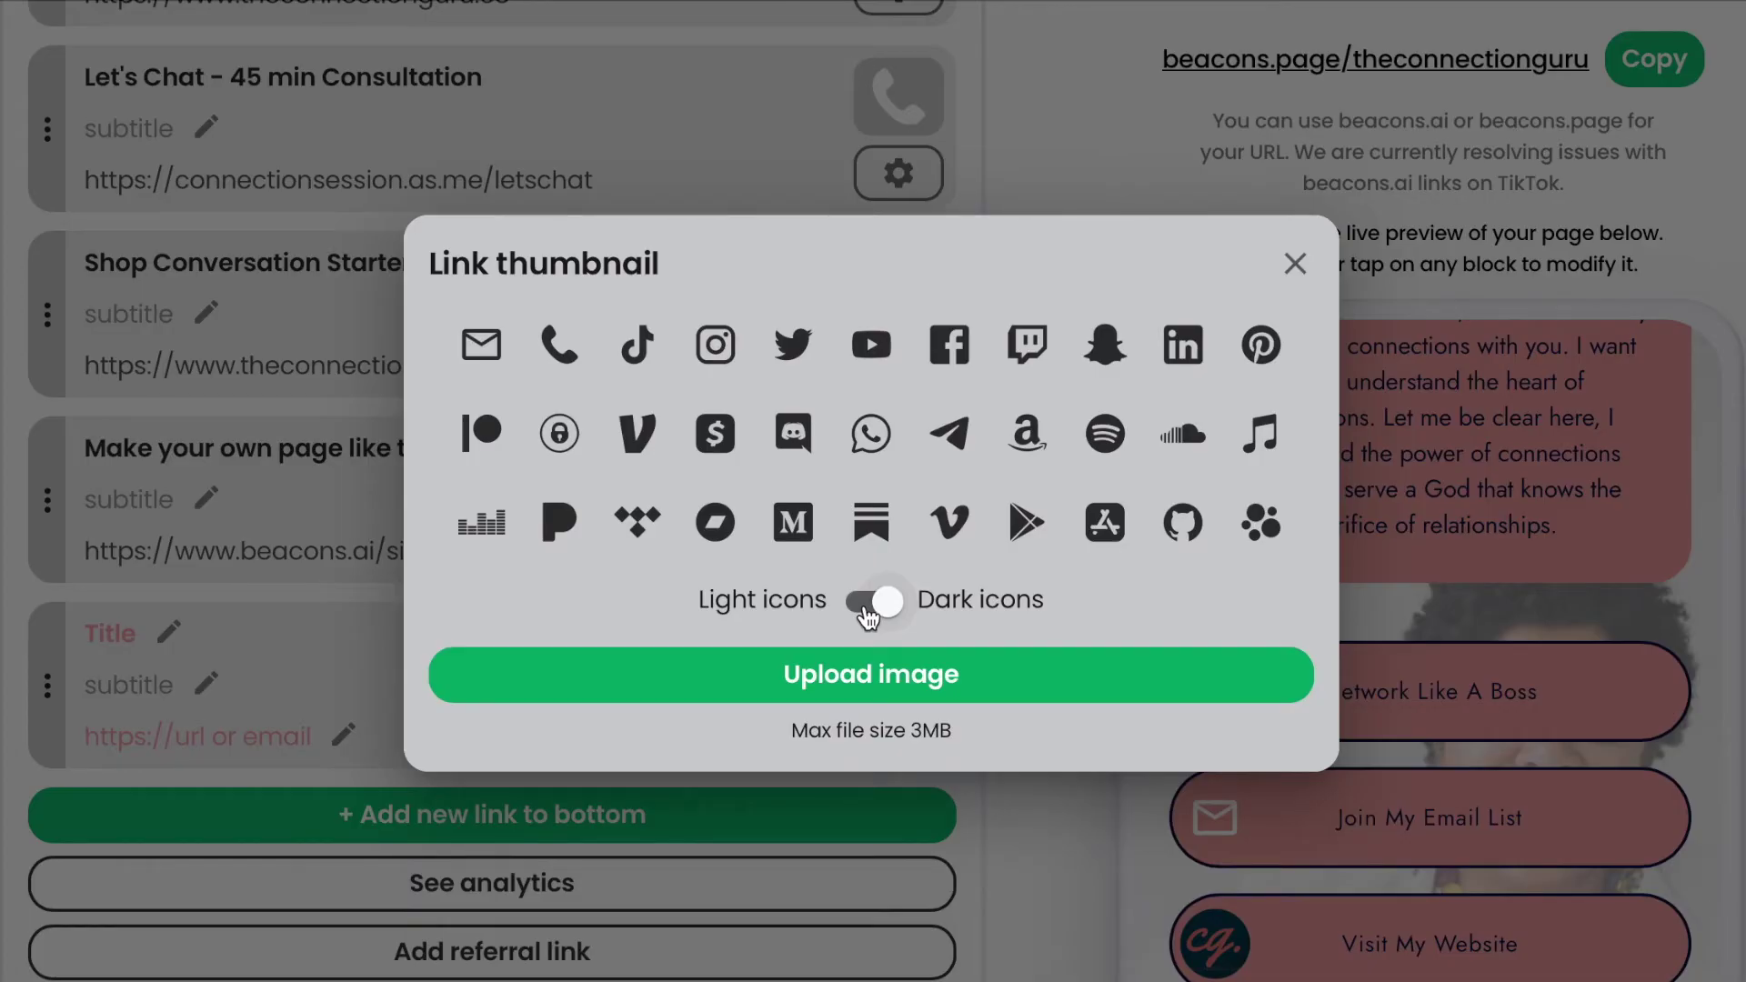
{"action": "left_click", "coordinate": [865, 614]}
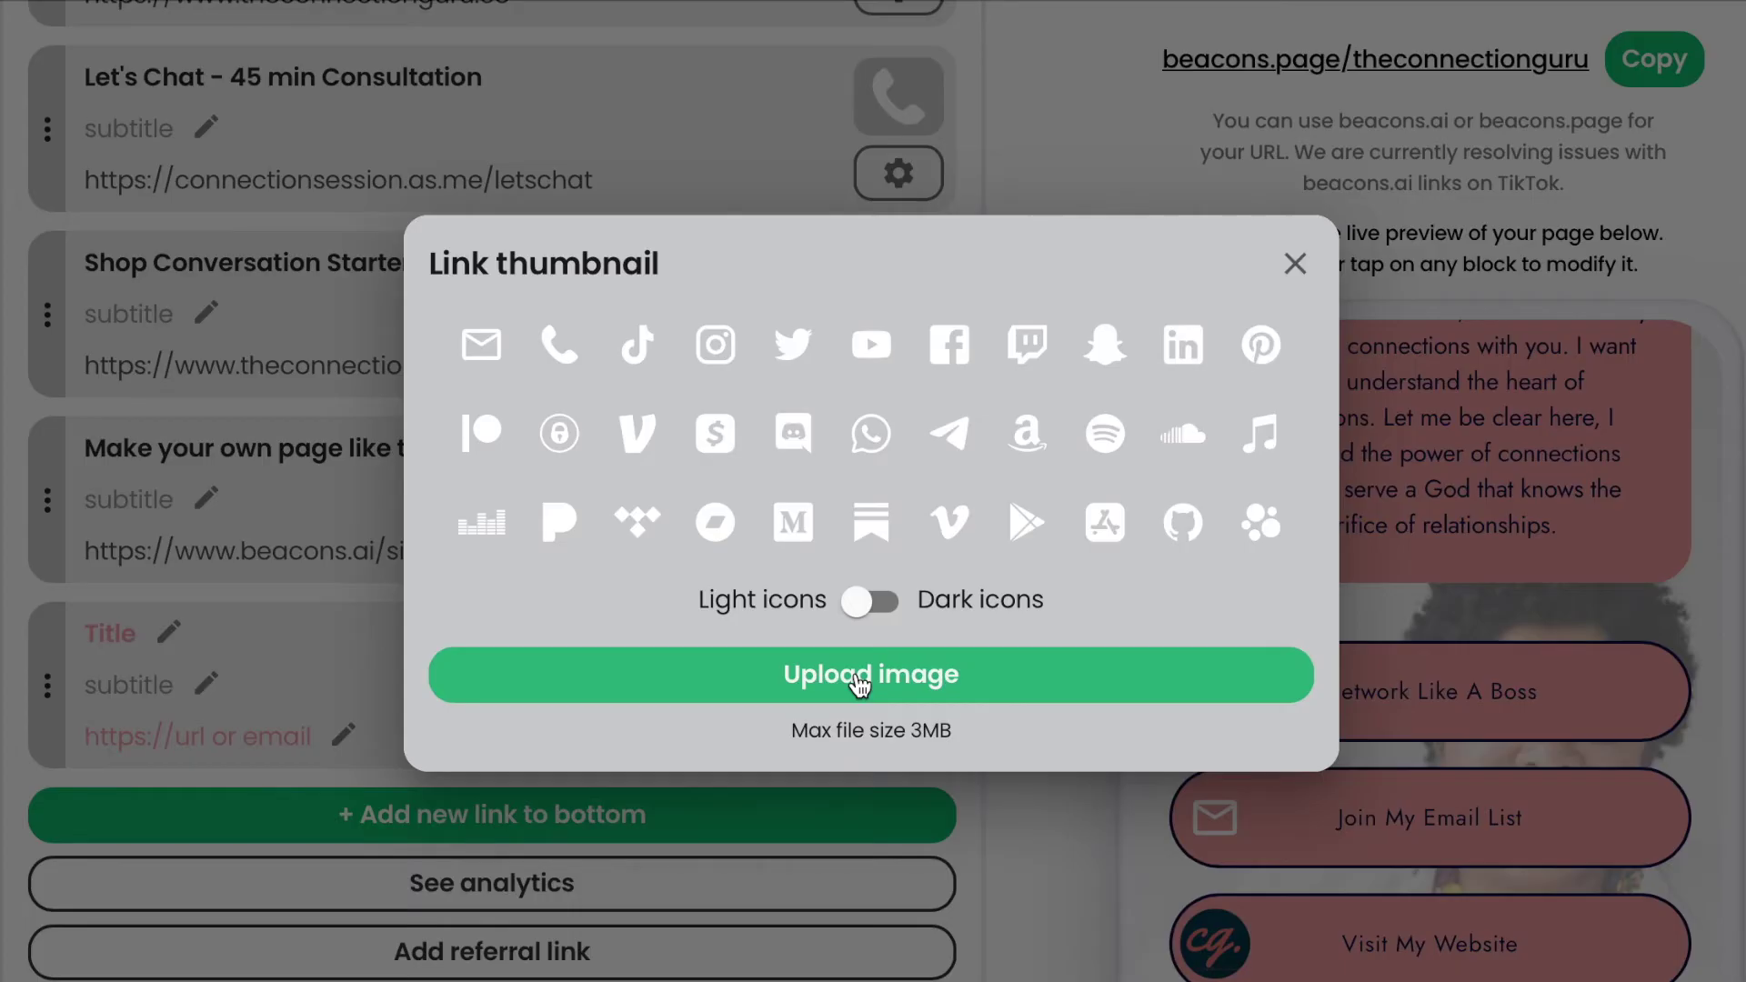
{"action": "left_click", "coordinate": [1304, 265]}
{"action": "scroll", "coordinate": [1345, 816], "scroll_direction": "down", "scroll_amount": 2}
{"action": "scroll", "coordinate": [1346, 816], "scroll_direction": "down", "scroll_amount": 5}
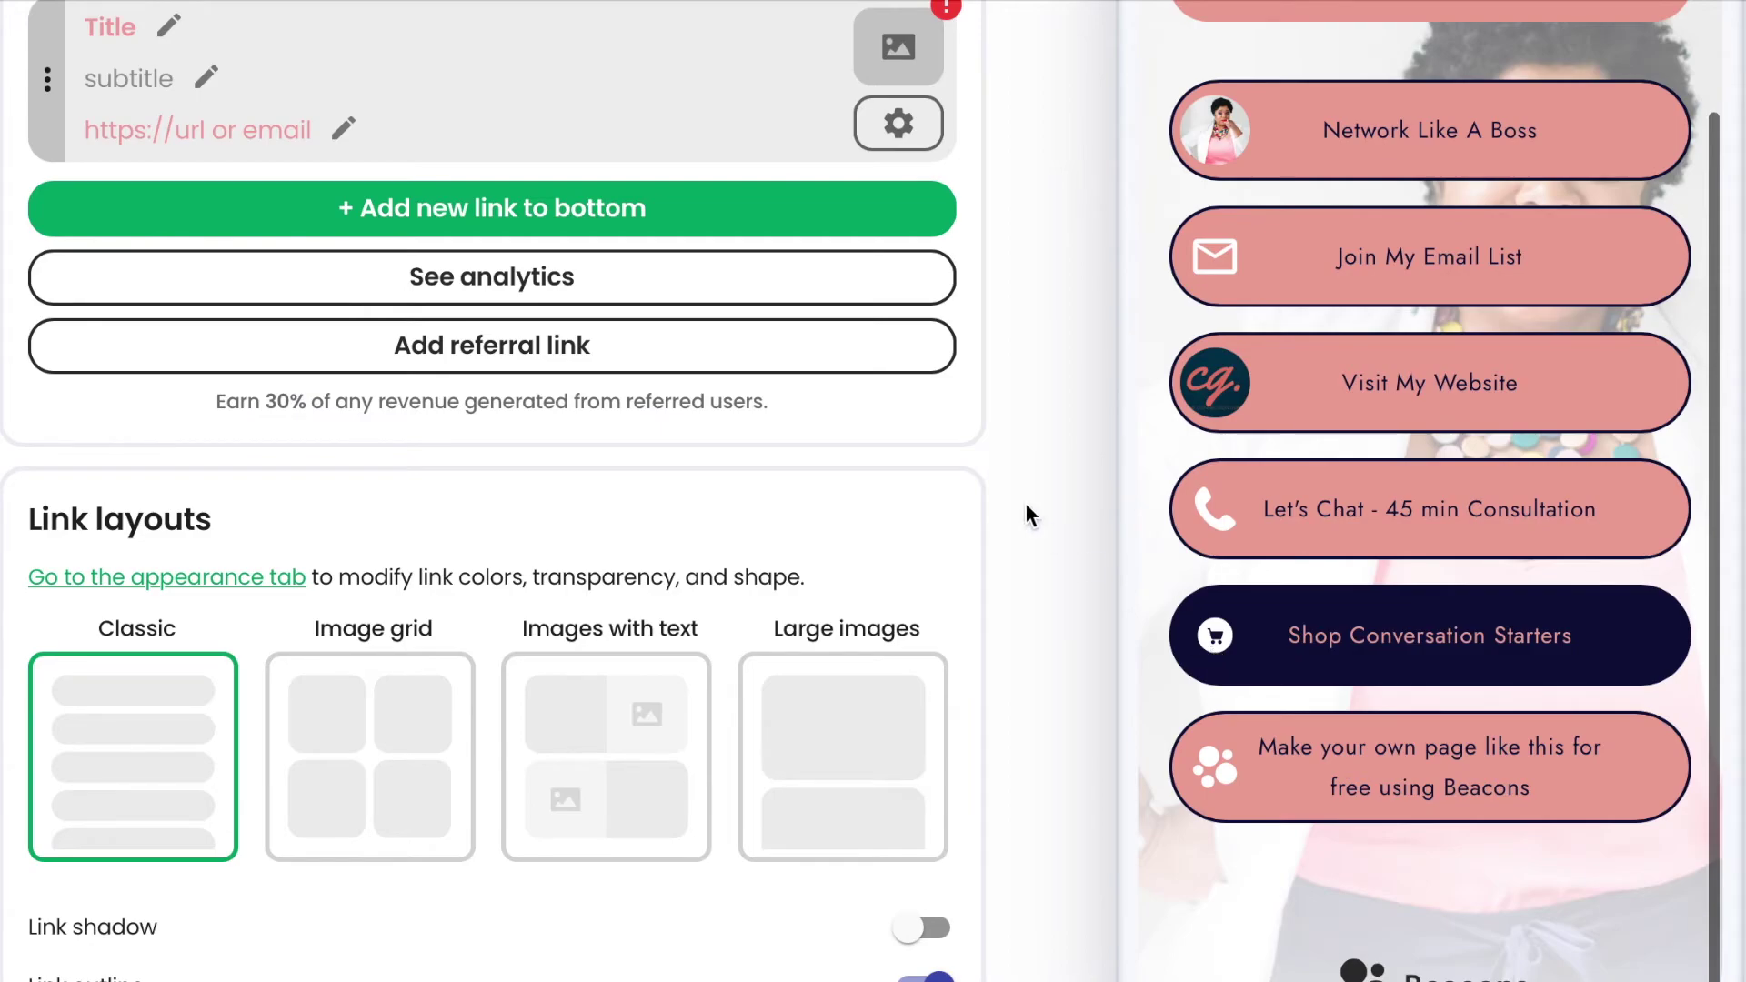
{"action": "scroll", "coordinate": [944, 477], "scroll_direction": "up", "scroll_amount": 4}
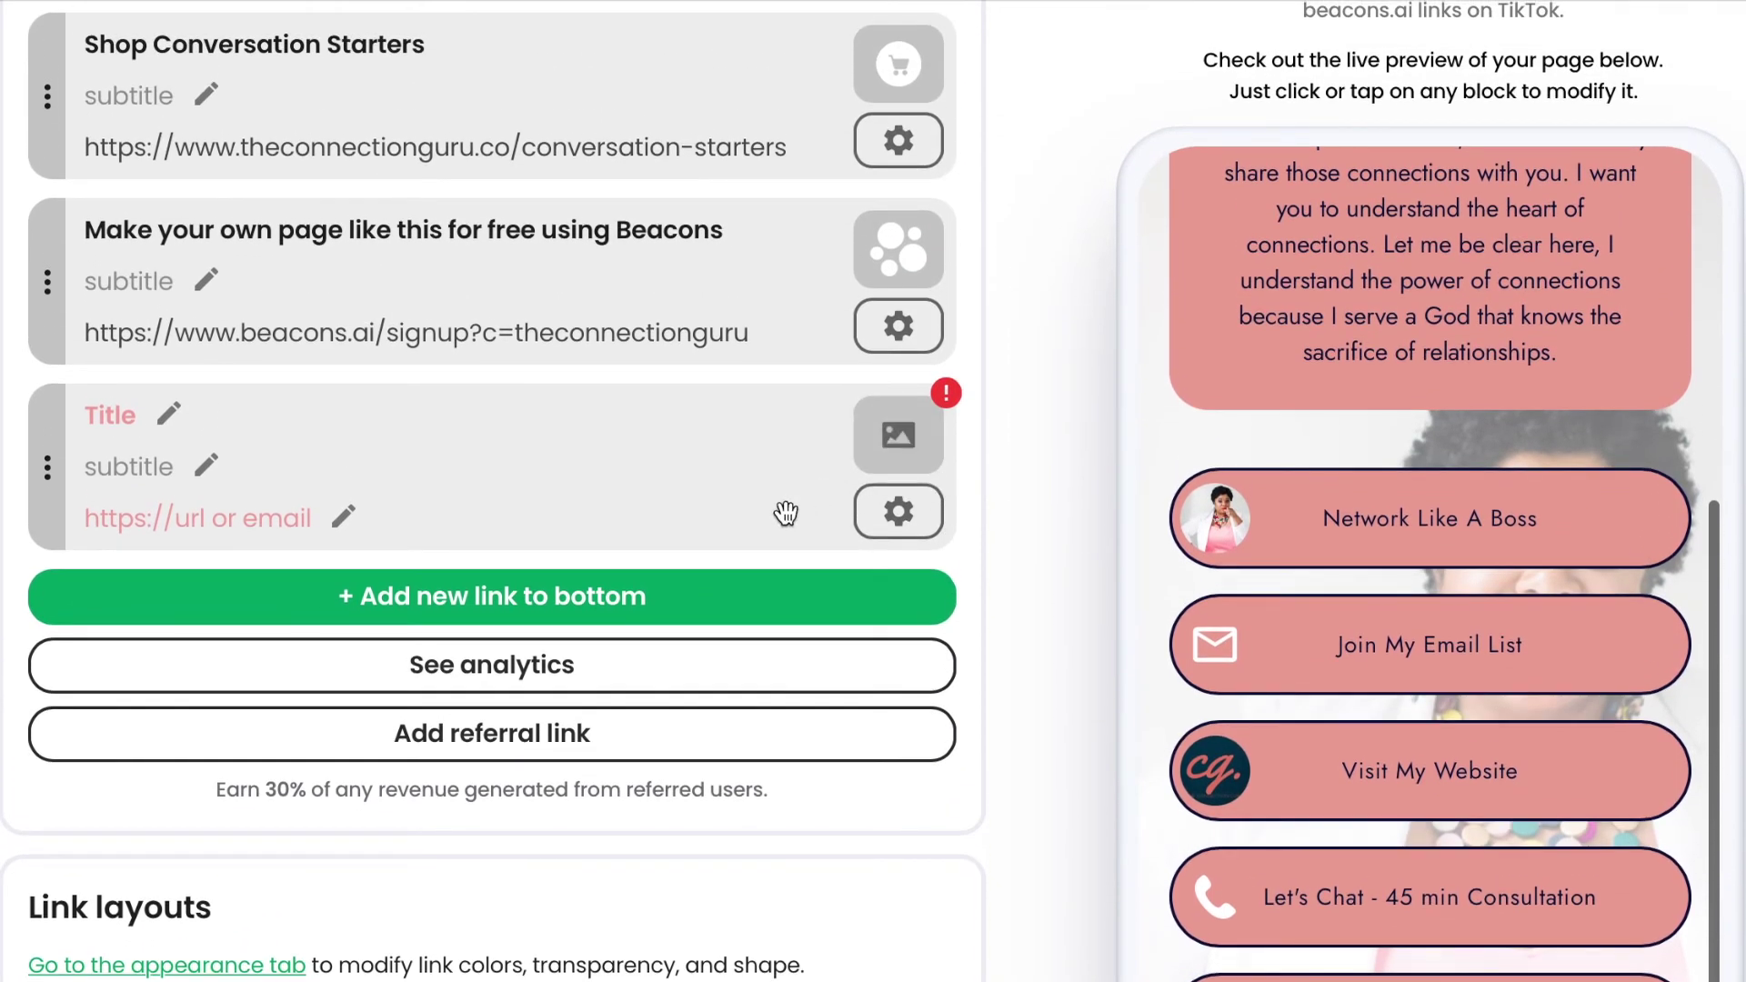
Delete the blank link from the Links list.
{"action": "left_click", "coordinate": [905, 526]}
{"action": "left_click", "coordinate": [846, 811]}
{"action": "left_click", "coordinate": [1229, 591]}
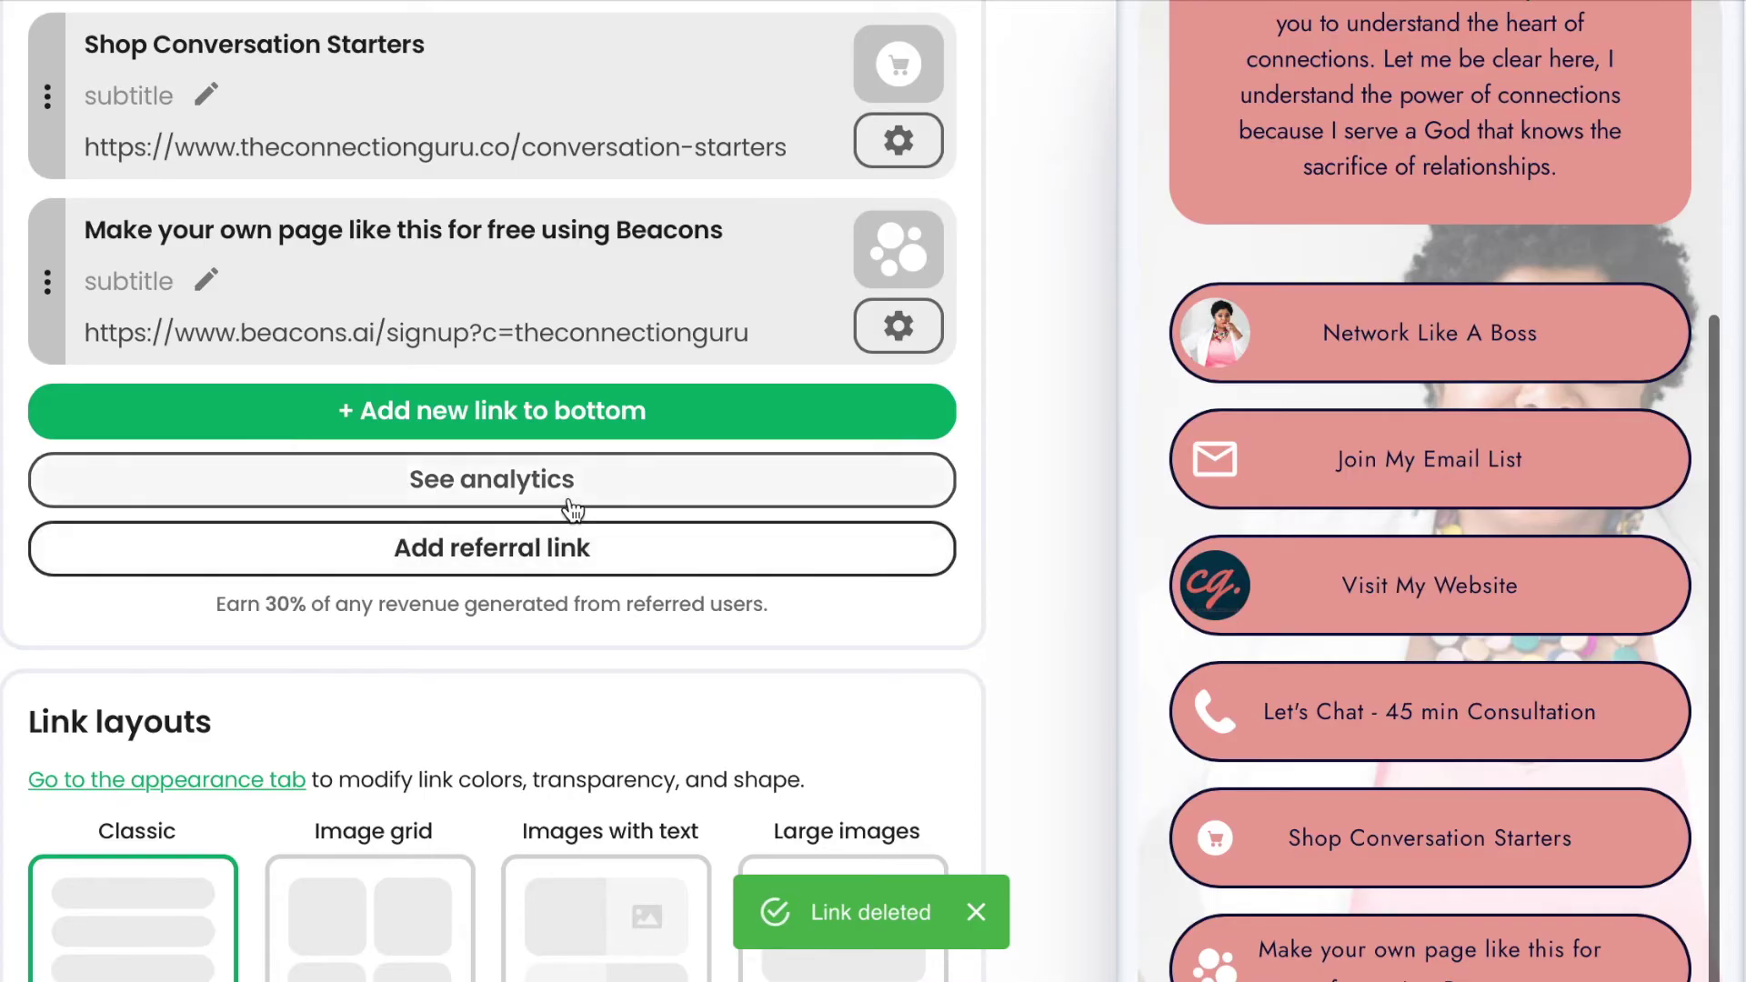
Check the page analytics: 1 view, 0 clicks and 0.0% CTR.
{"action": "left_click", "coordinate": [570, 496]}
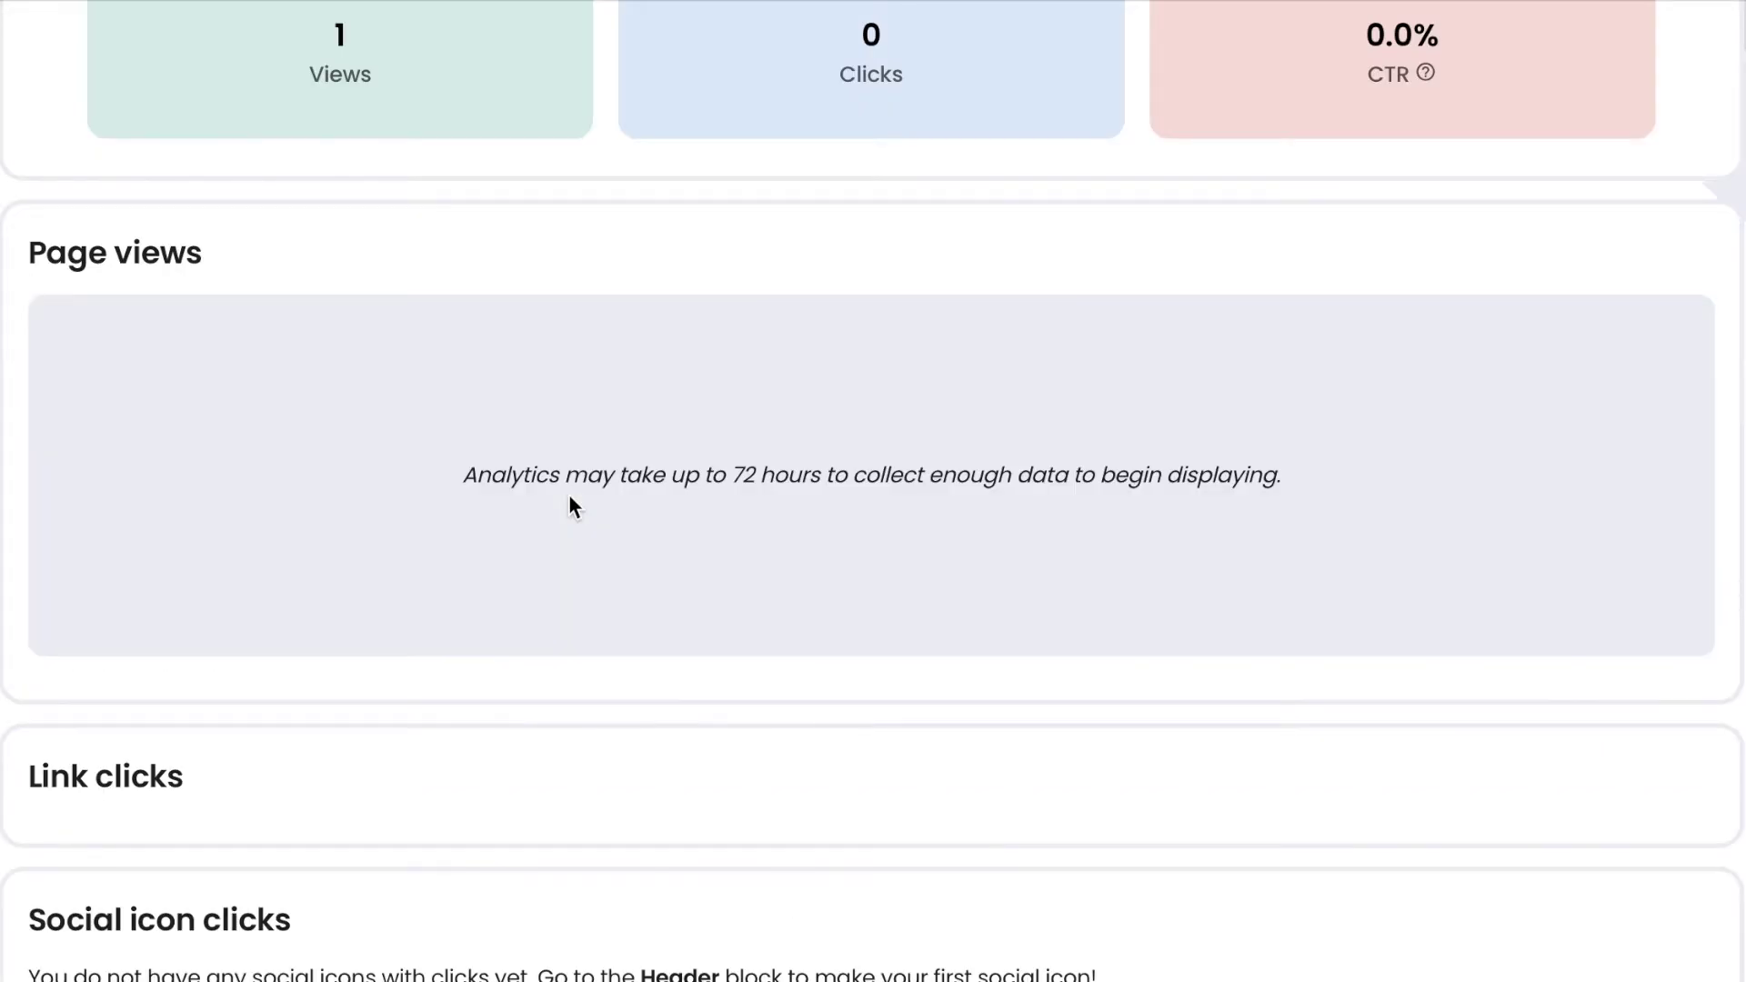
{"action": "scroll", "coordinate": [570, 496], "scroll_direction": "up", "scroll_amount": 5}
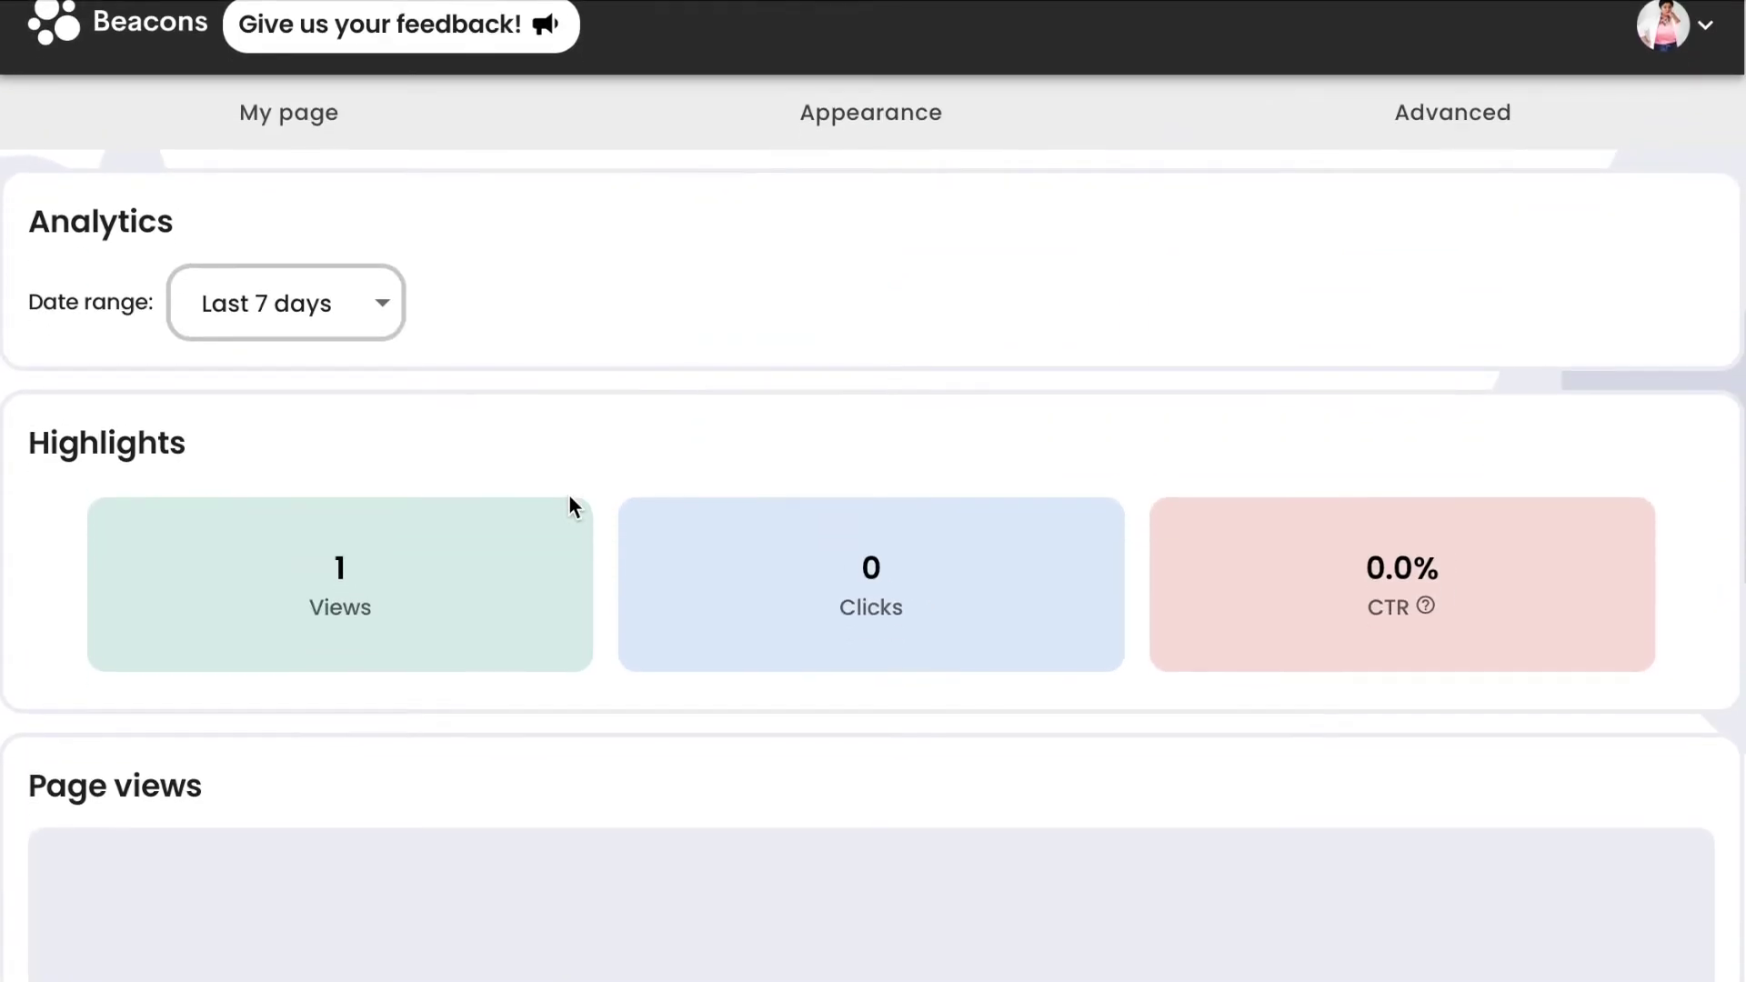
{"action": "scroll", "coordinate": [569, 494], "scroll_direction": "down", "scroll_amount": 9}
{"action": "scroll", "coordinate": [570, 494], "scroll_direction": "up", "scroll_amount": 6}
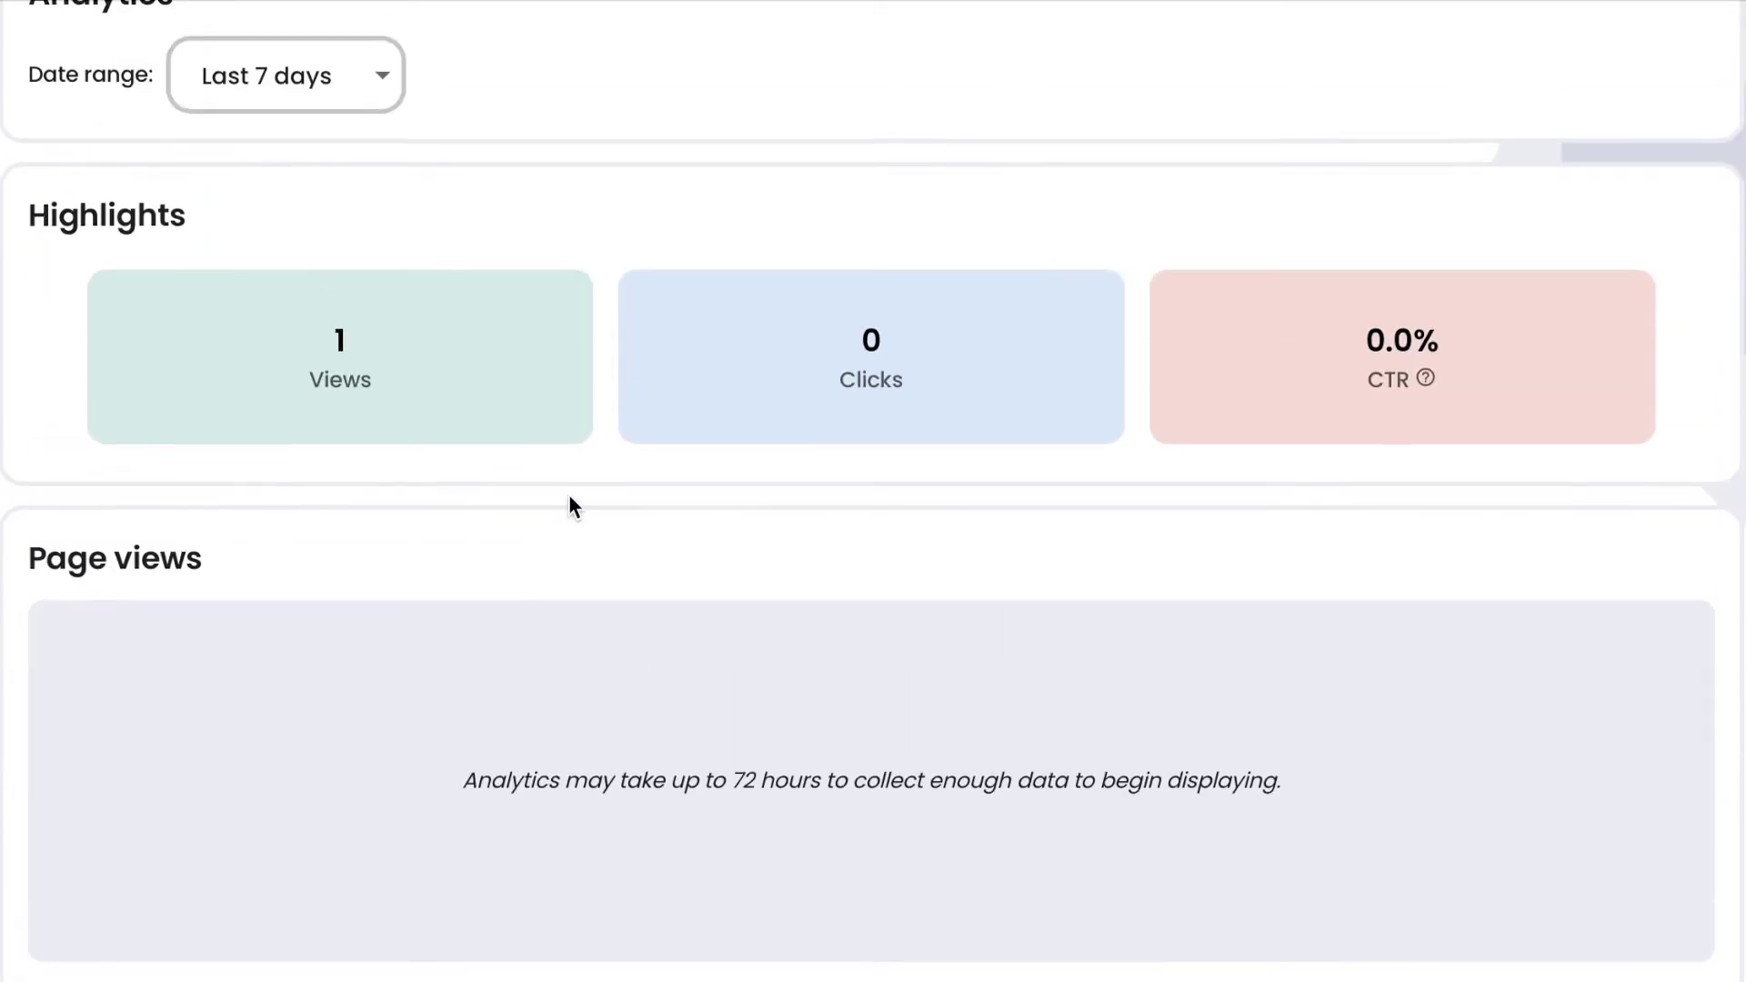
{"action": "scroll", "coordinate": [569, 493], "scroll_direction": "up", "scroll_amount": 3}
Open the Links block editor and scroll to the Link layouts options.
{"action": "left_click", "coordinate": [325, 153]}
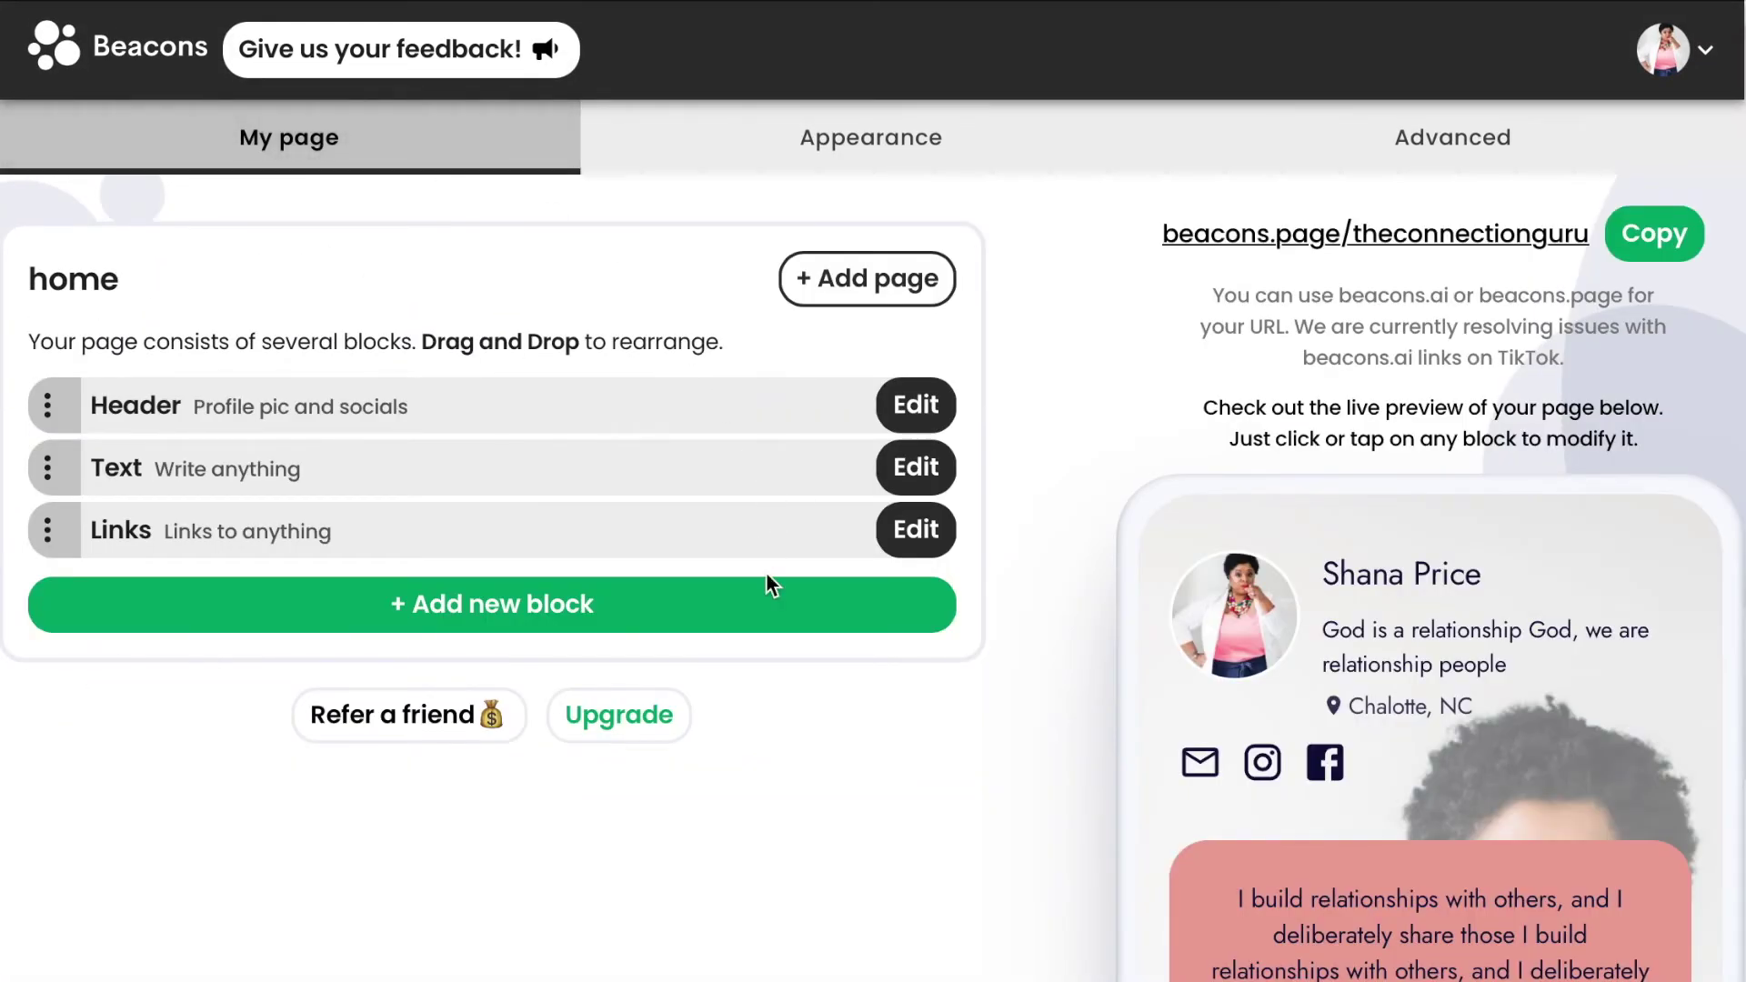
{"action": "left_click", "coordinate": [902, 534]}
{"action": "scroll", "coordinate": [762, 532], "scroll_direction": "down", "scroll_amount": 5}
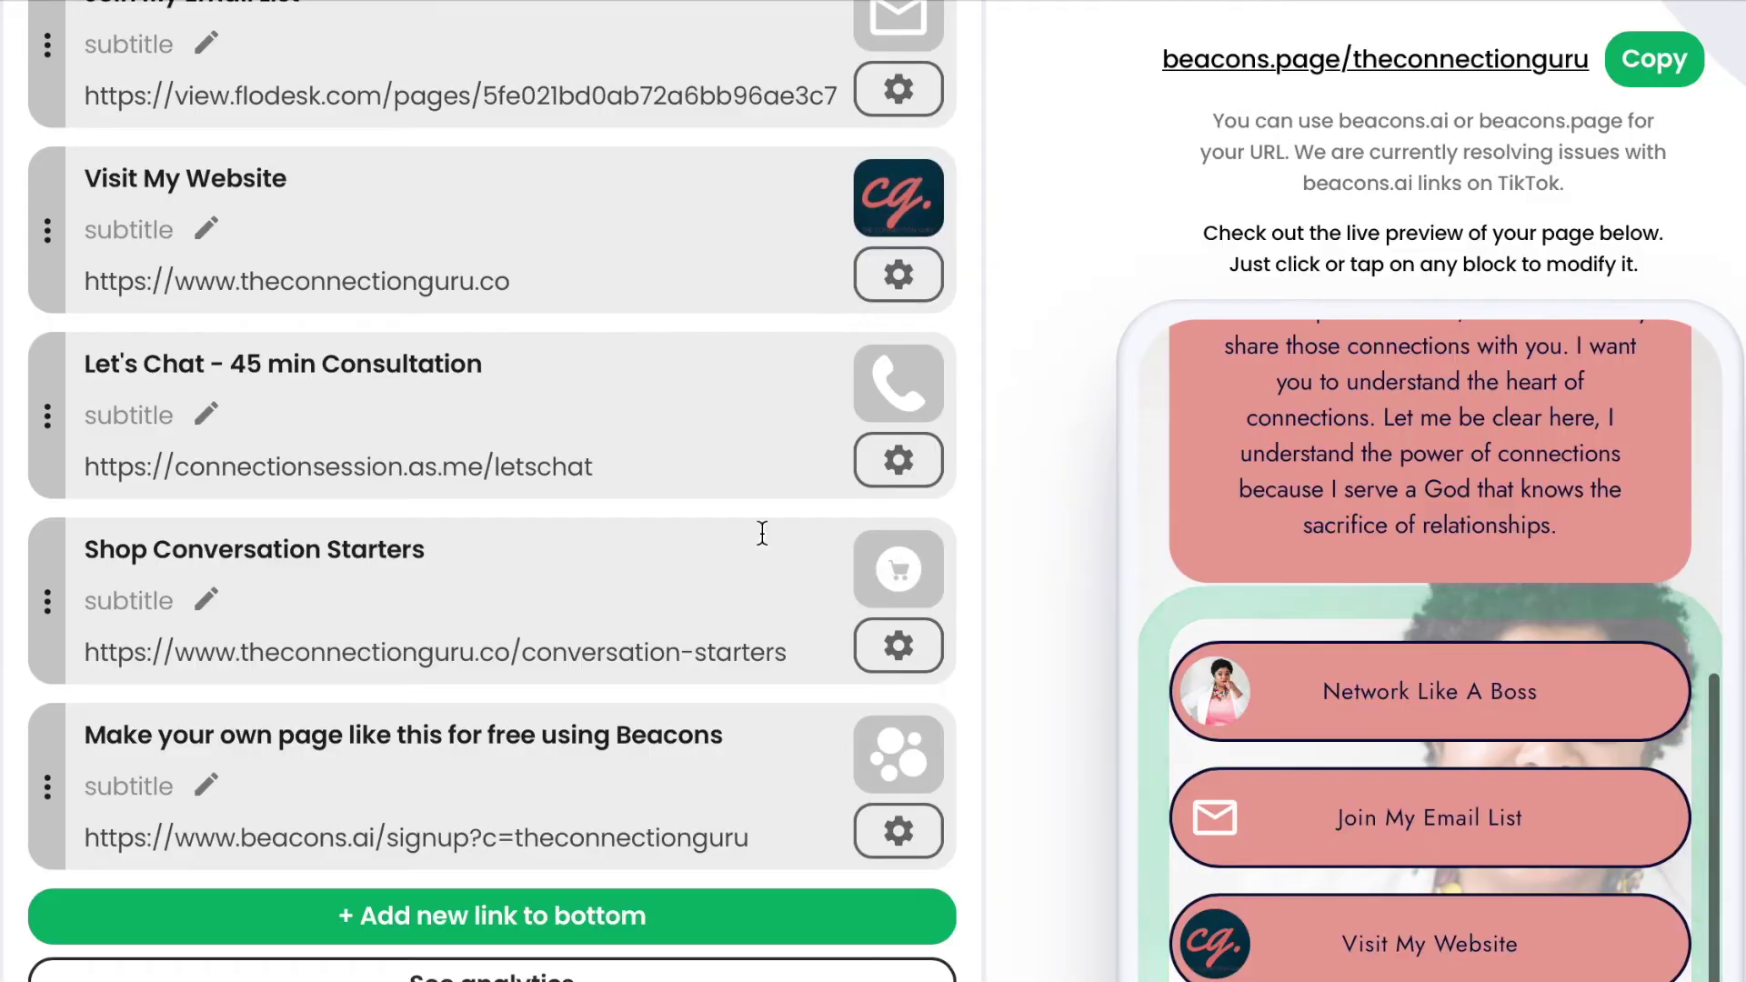
{"action": "scroll", "coordinate": [762, 532], "scroll_direction": "down", "scroll_amount": 6}
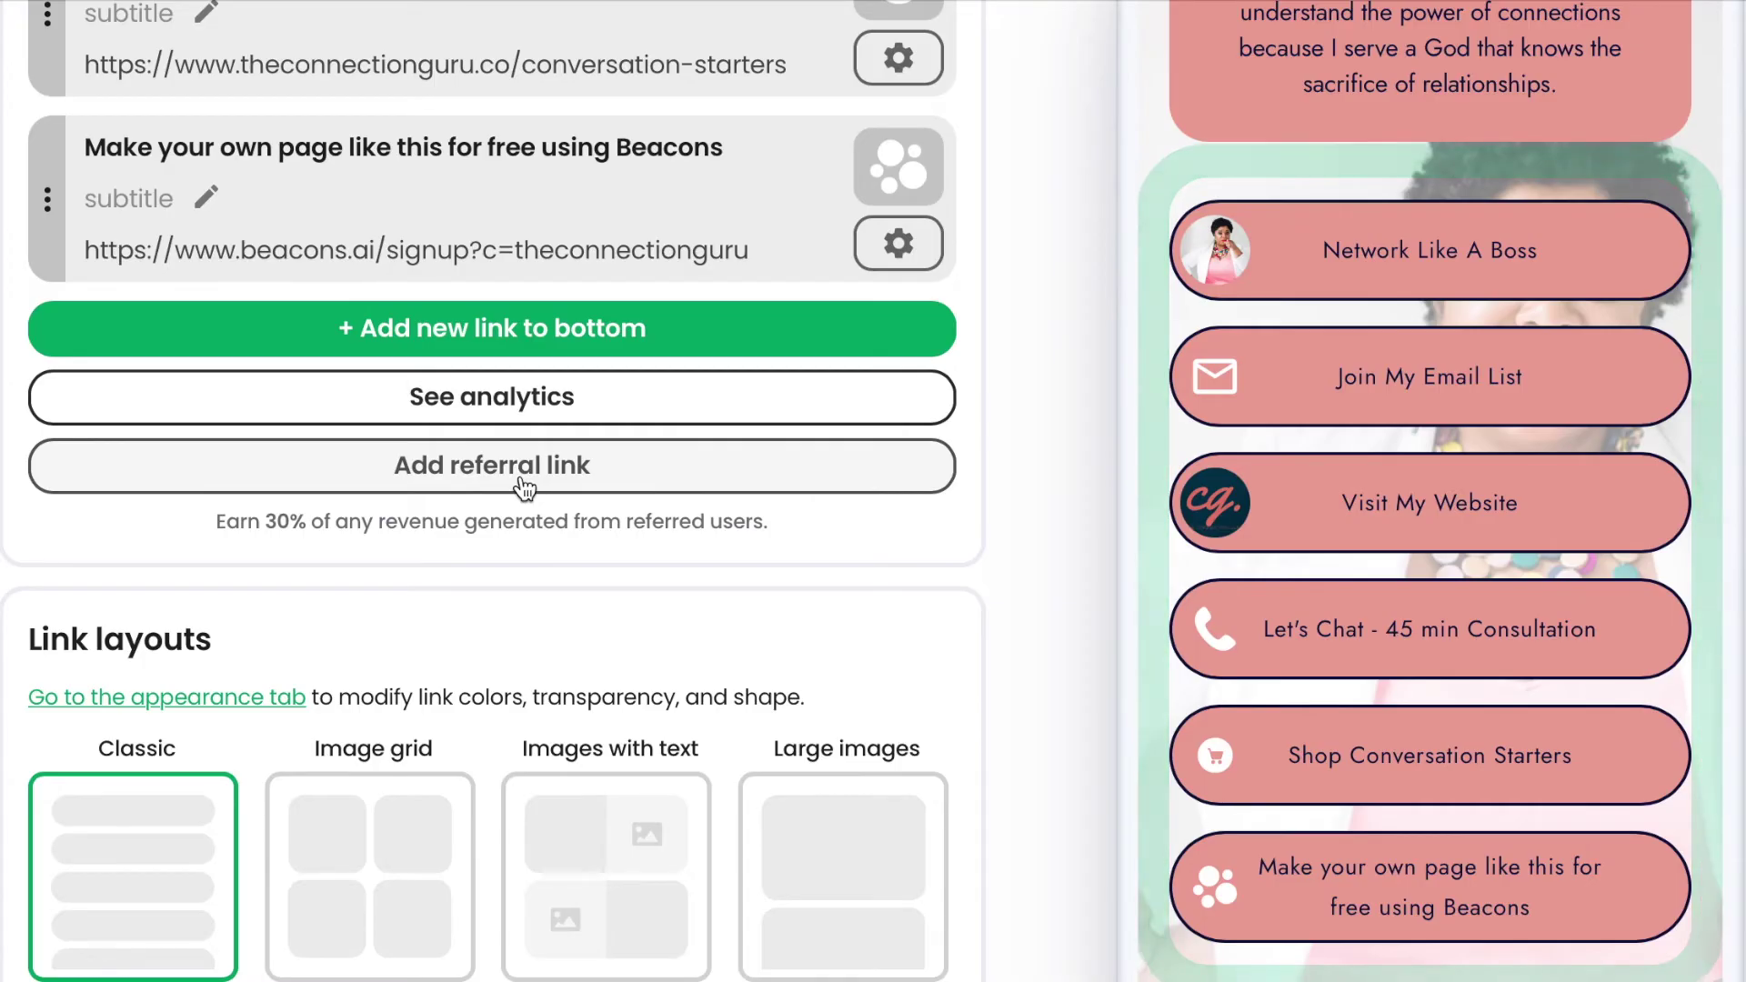
{"action": "scroll", "coordinate": [525, 488], "scroll_direction": "down", "scroll_amount": 3}
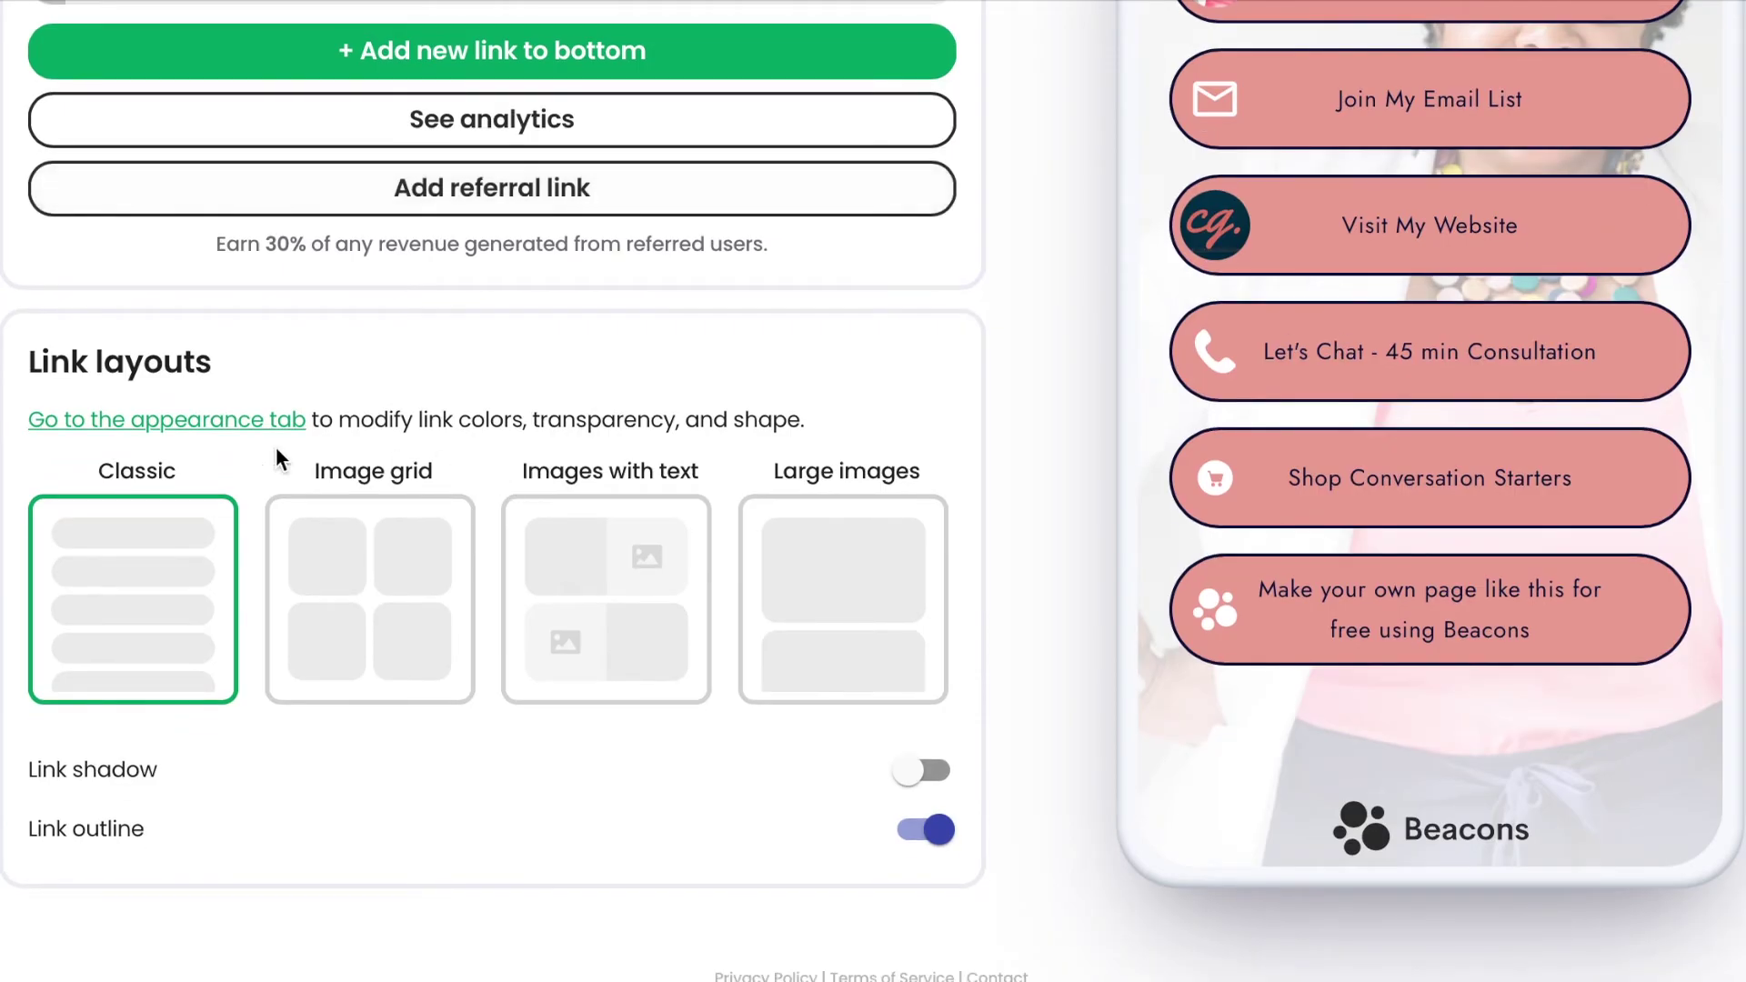
{"action": "scroll", "coordinate": [1455, 487], "scroll_direction": "up", "scroll_amount": 5}
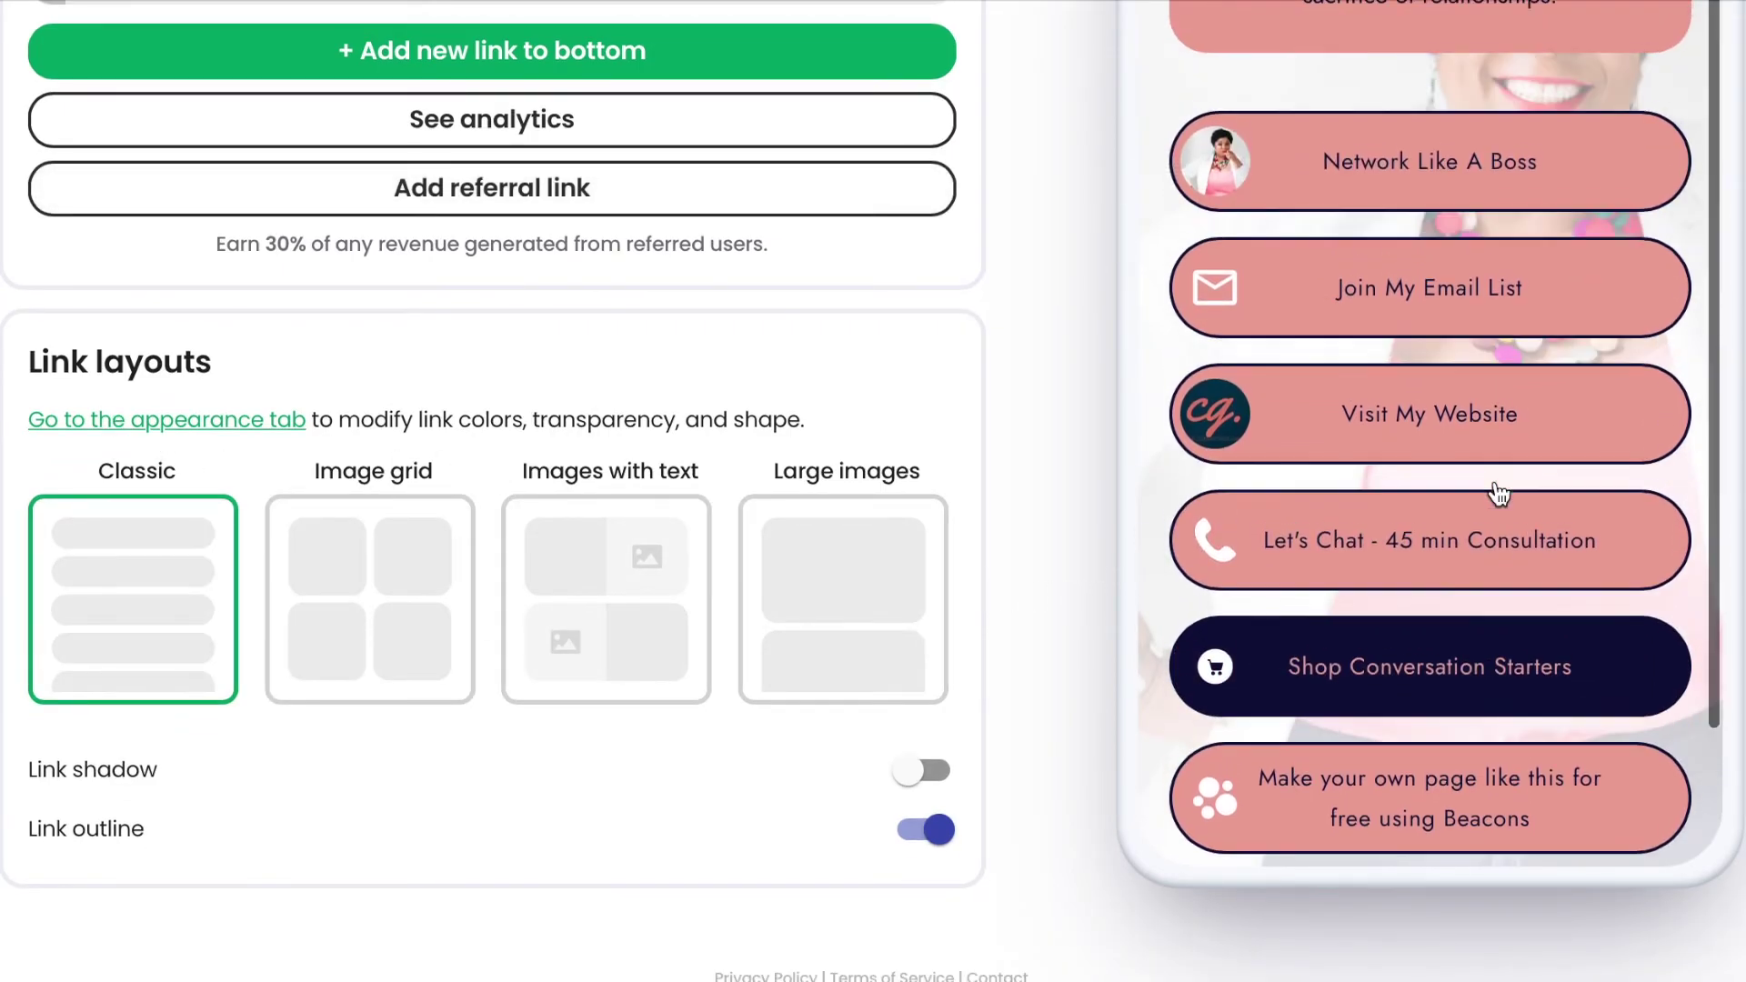
{"action": "scroll", "coordinate": [1495, 491], "scroll_direction": "down", "scroll_amount": 5}
{"action": "scroll", "coordinate": [1495, 492], "scroll_direction": "up", "scroll_amount": 2}
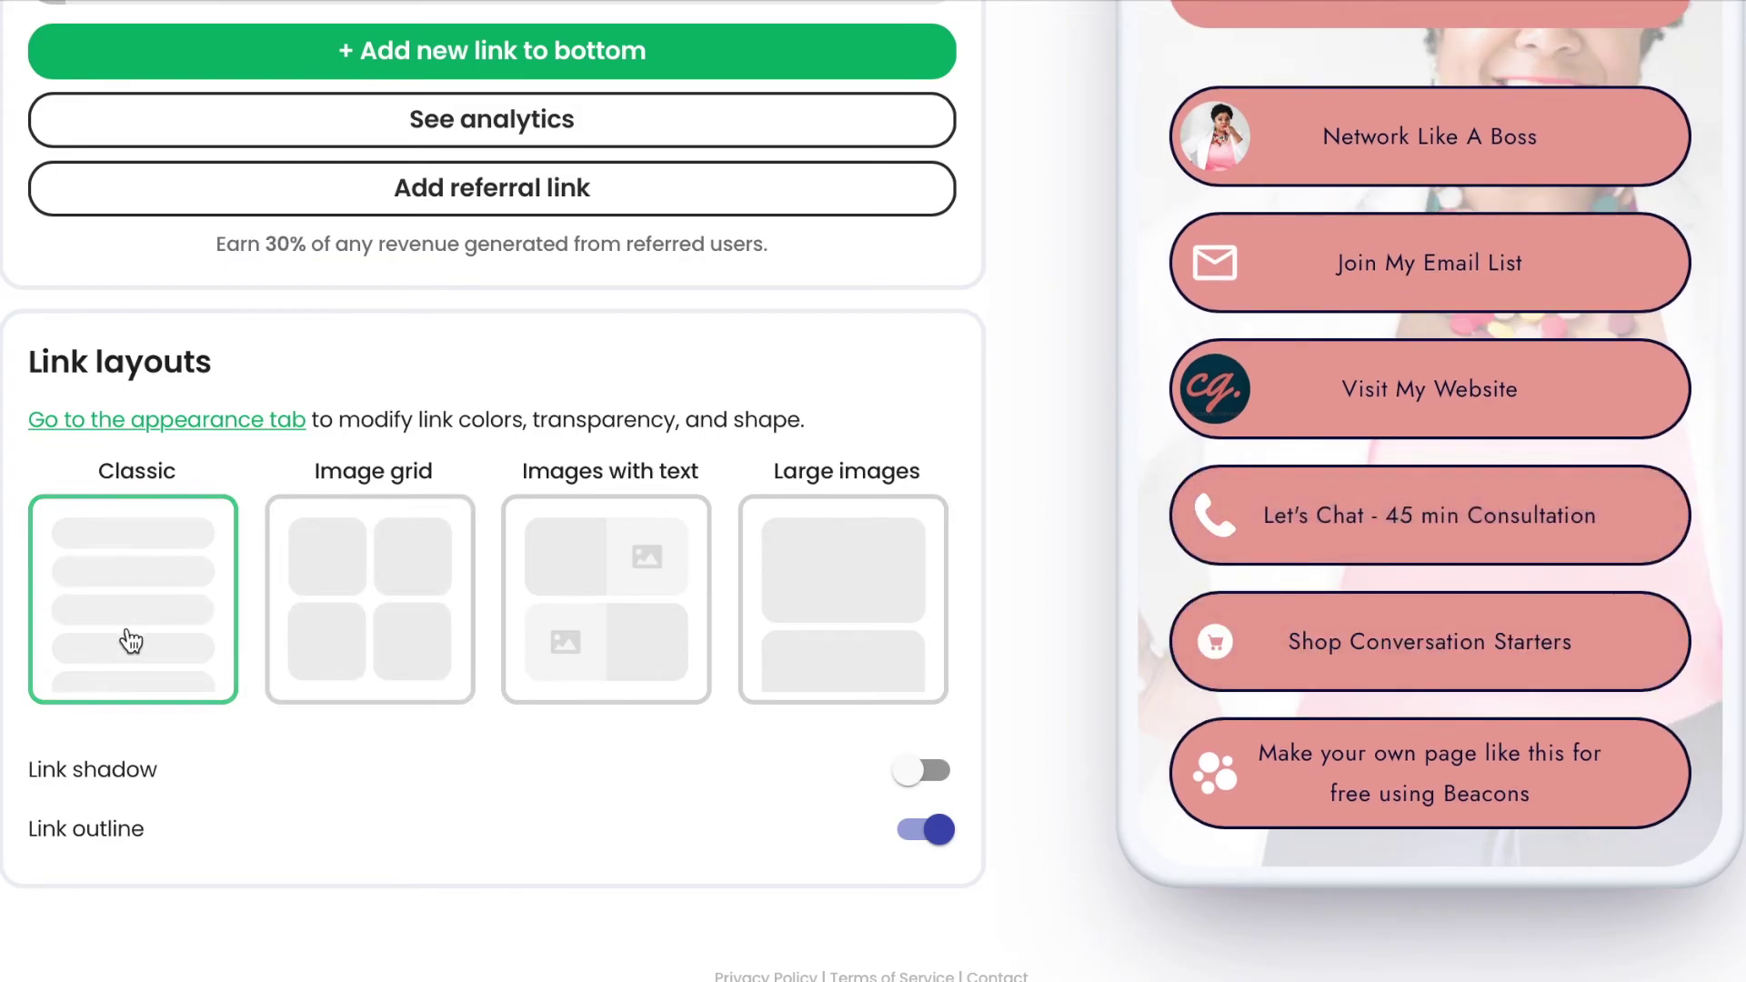
Try the Image grid layout, then switch the links to Images with text.
{"action": "left_click", "coordinate": [365, 659]}
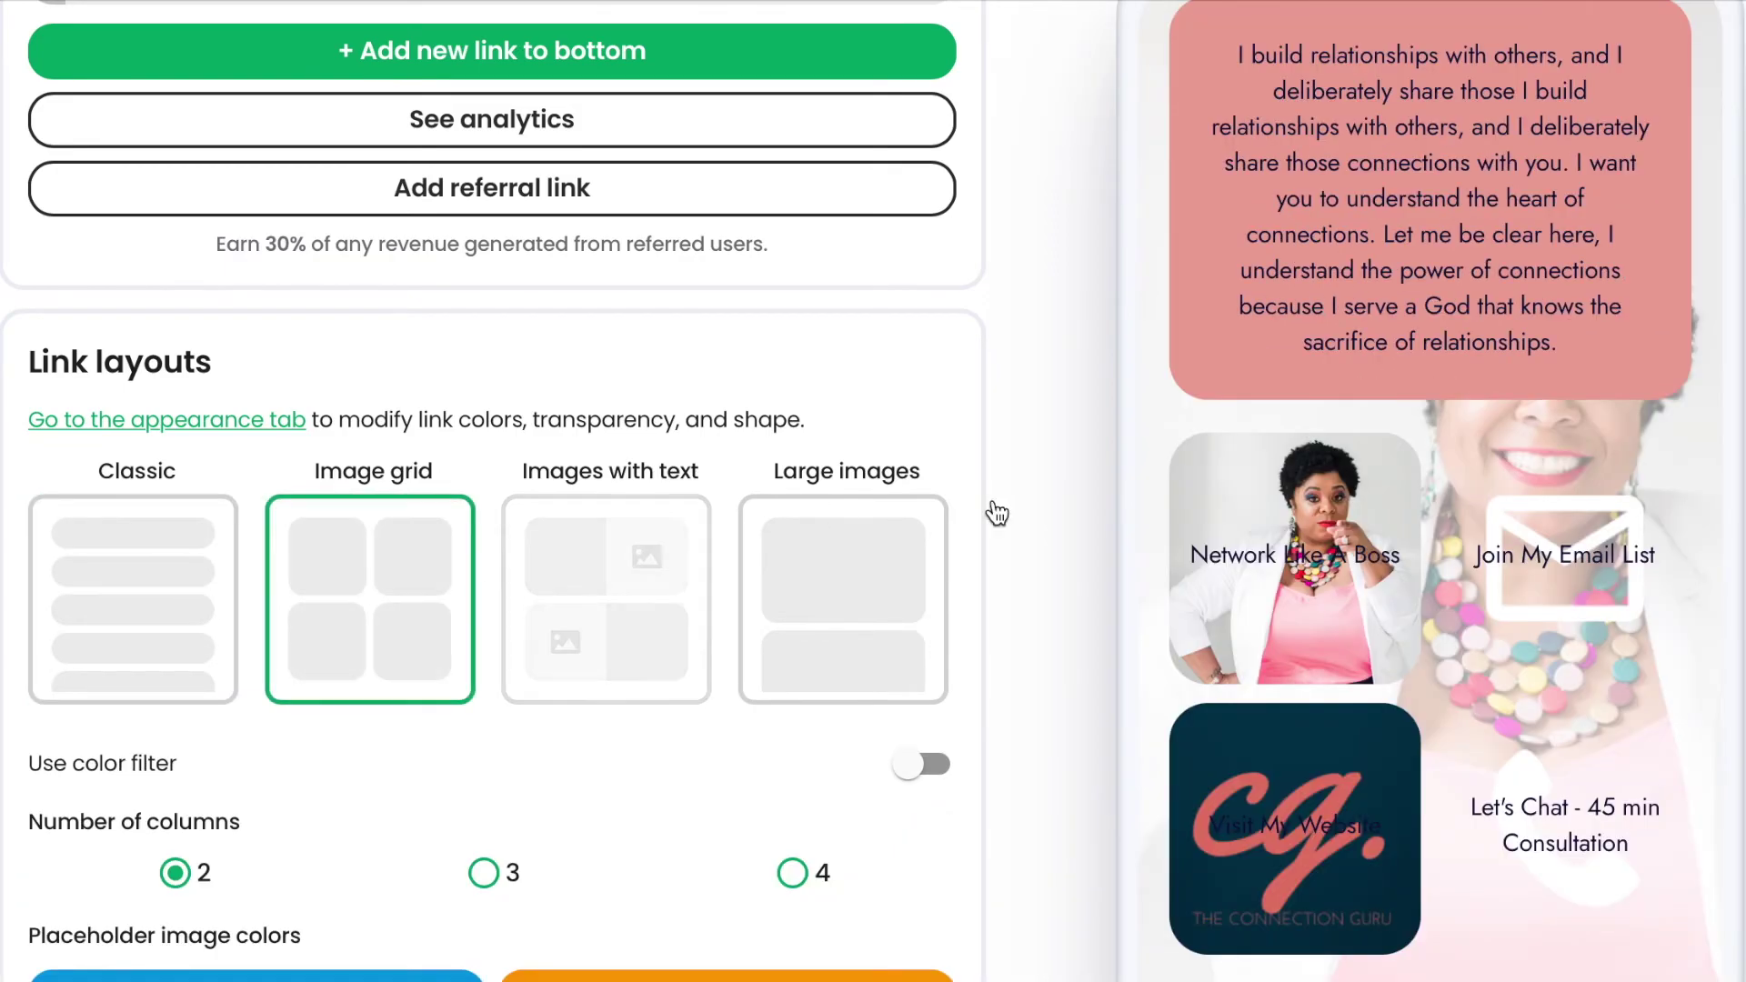
{"action": "scroll", "coordinate": [1560, 694], "scroll_direction": "down", "scroll_amount": 2}
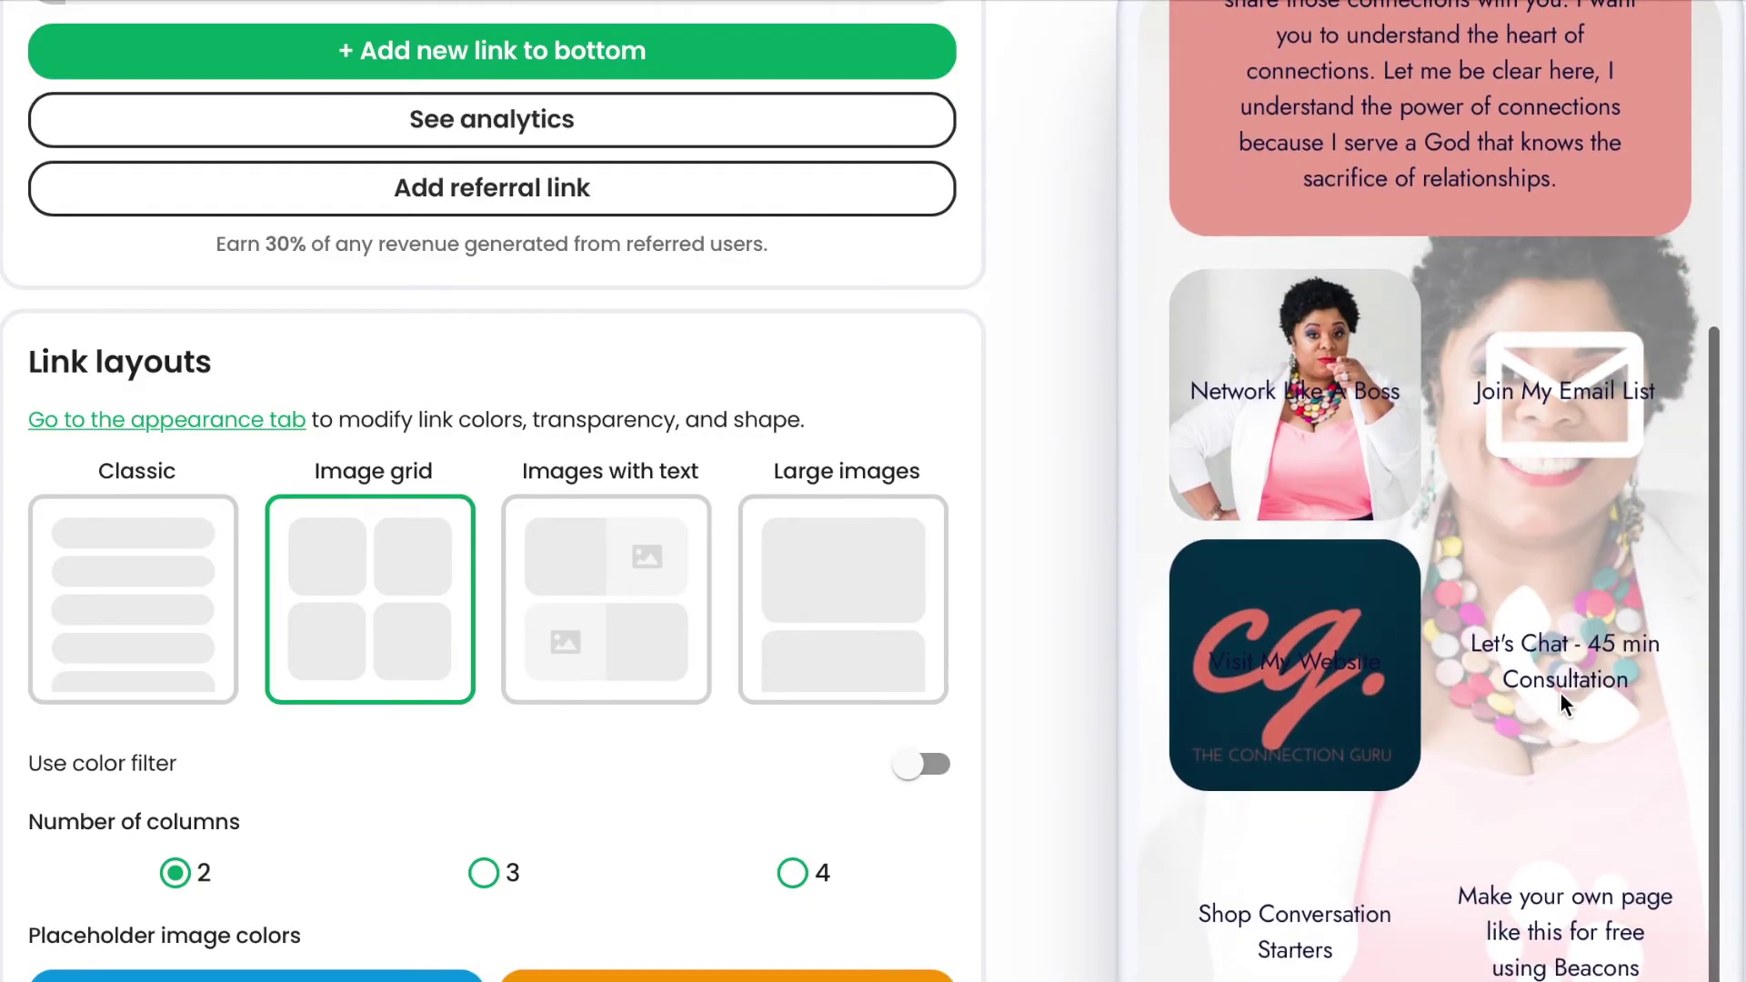
{"action": "scroll", "coordinate": [1560, 694], "scroll_direction": "down", "scroll_amount": 3}
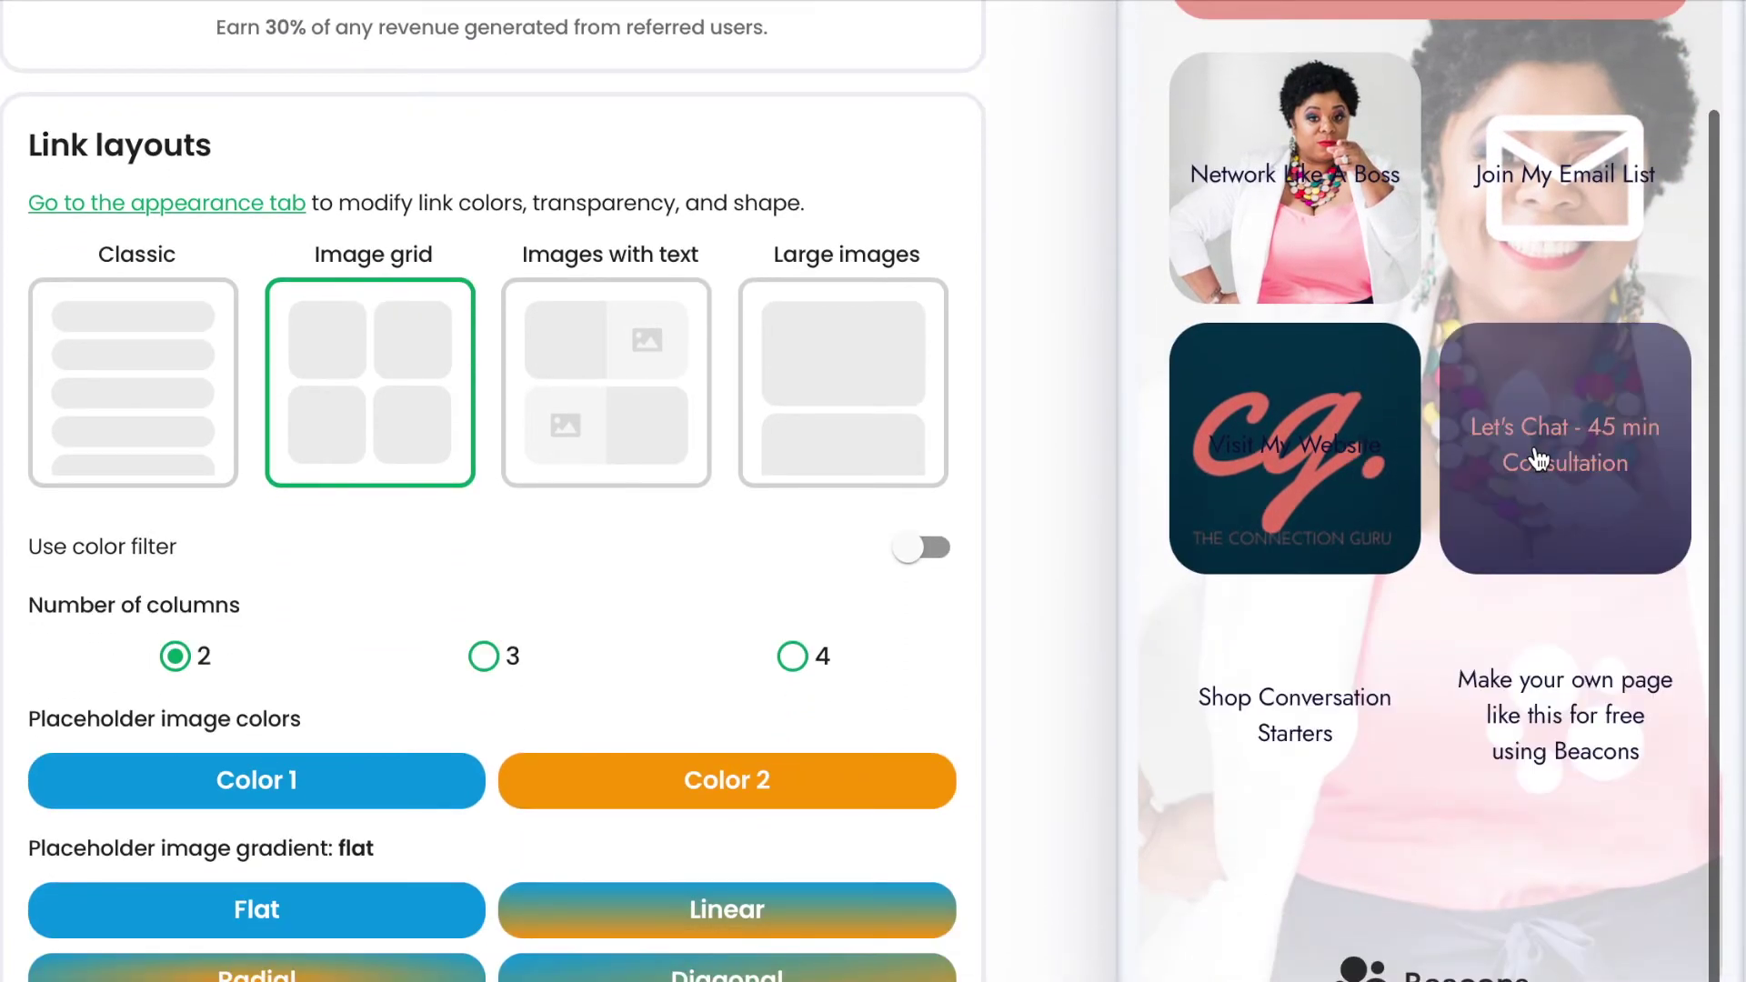
{"action": "left_click", "coordinate": [617, 436]}
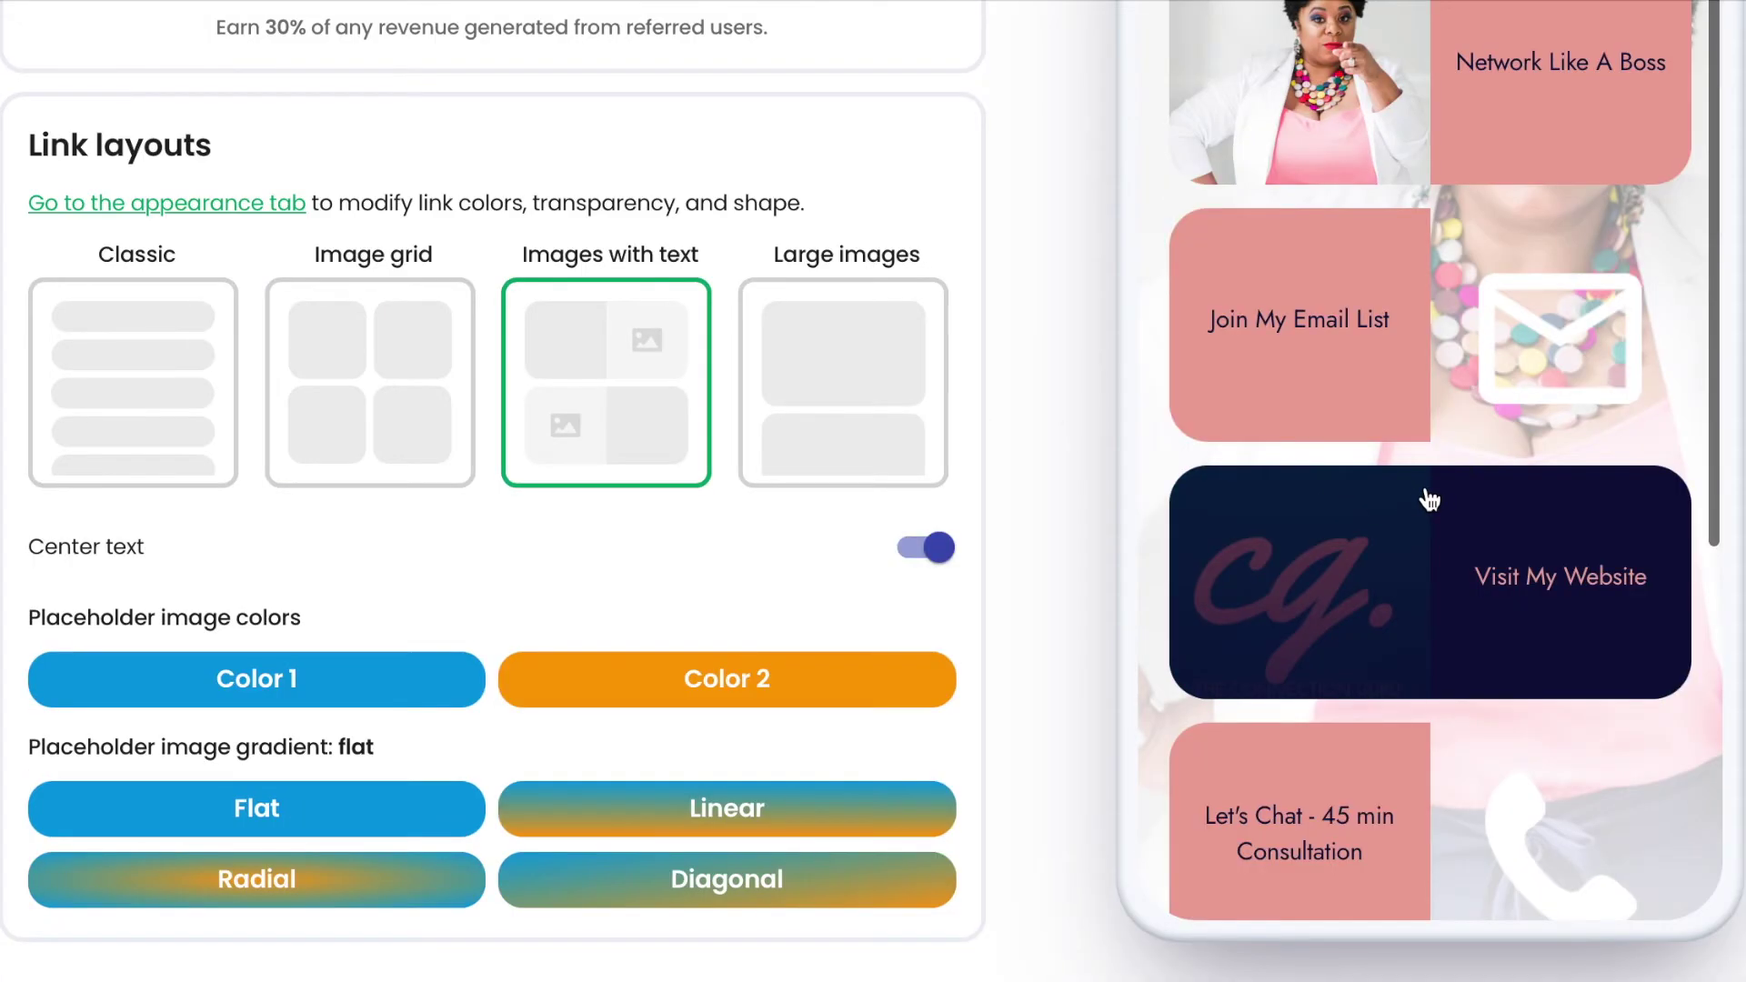
{"action": "scroll", "coordinate": [1427, 500], "scroll_direction": "up", "scroll_amount": 2}
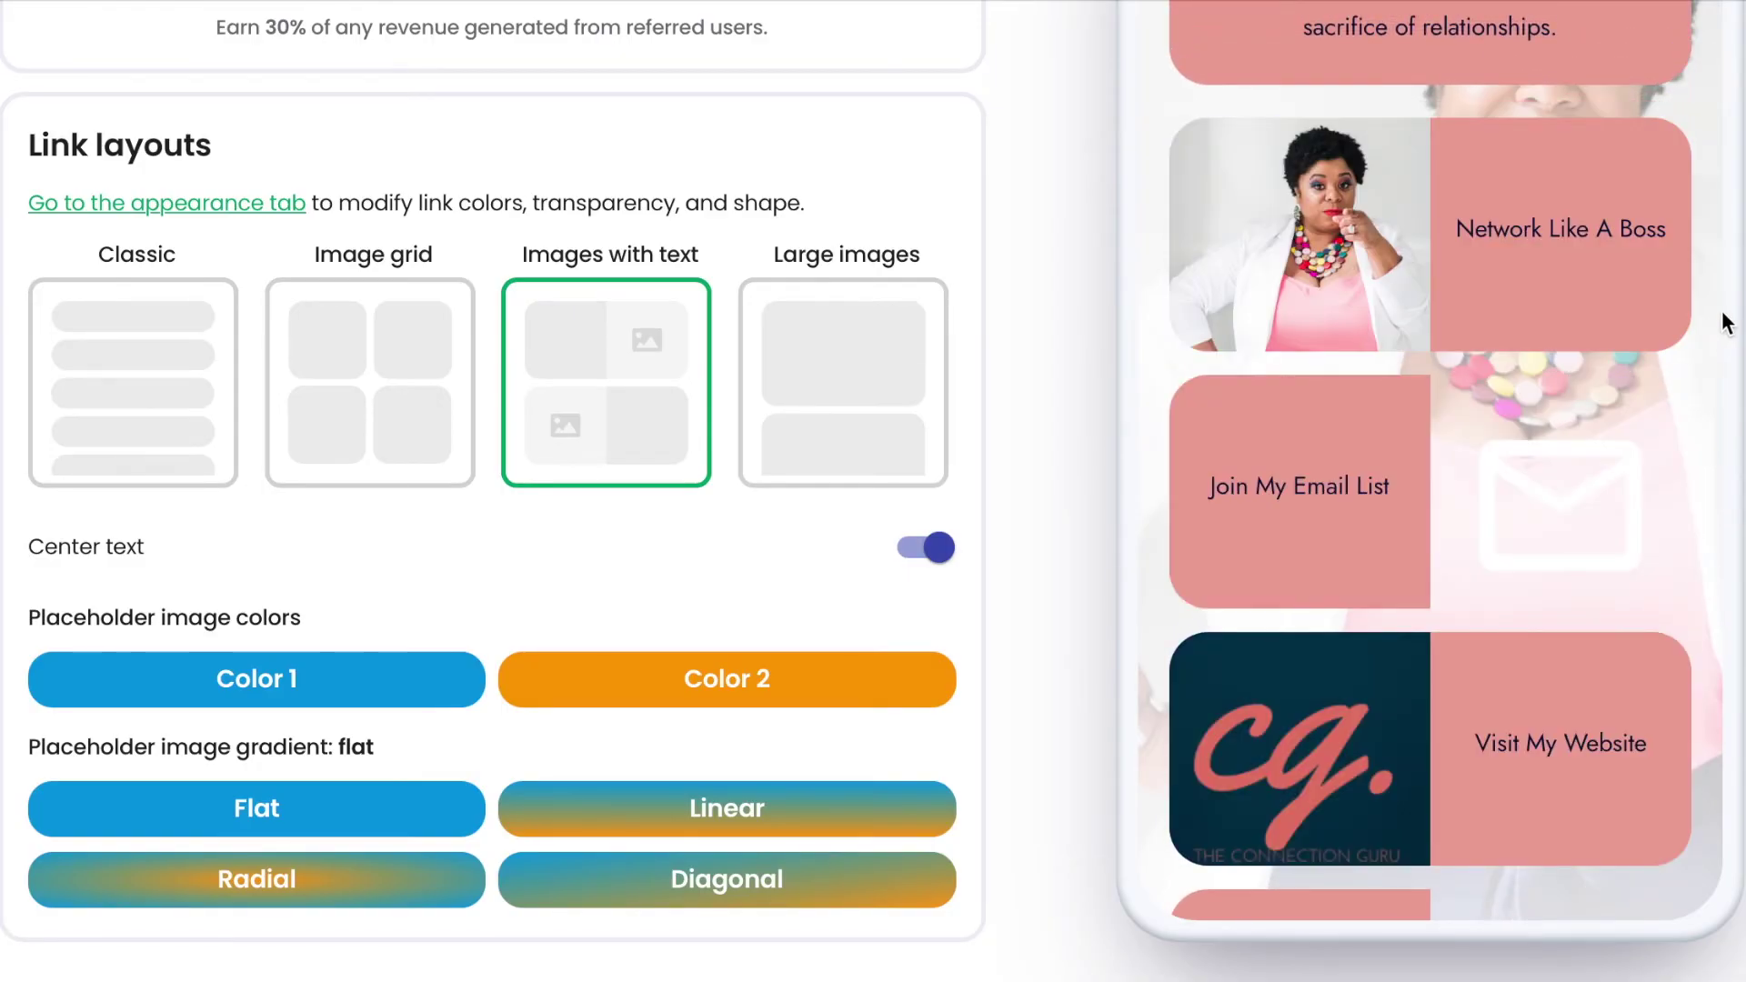
{"action": "scroll", "coordinate": [1726, 320], "scroll_direction": "up", "scroll_amount": 4}
{"action": "scroll", "coordinate": [1727, 323], "scroll_direction": "down", "scroll_amount": 6}
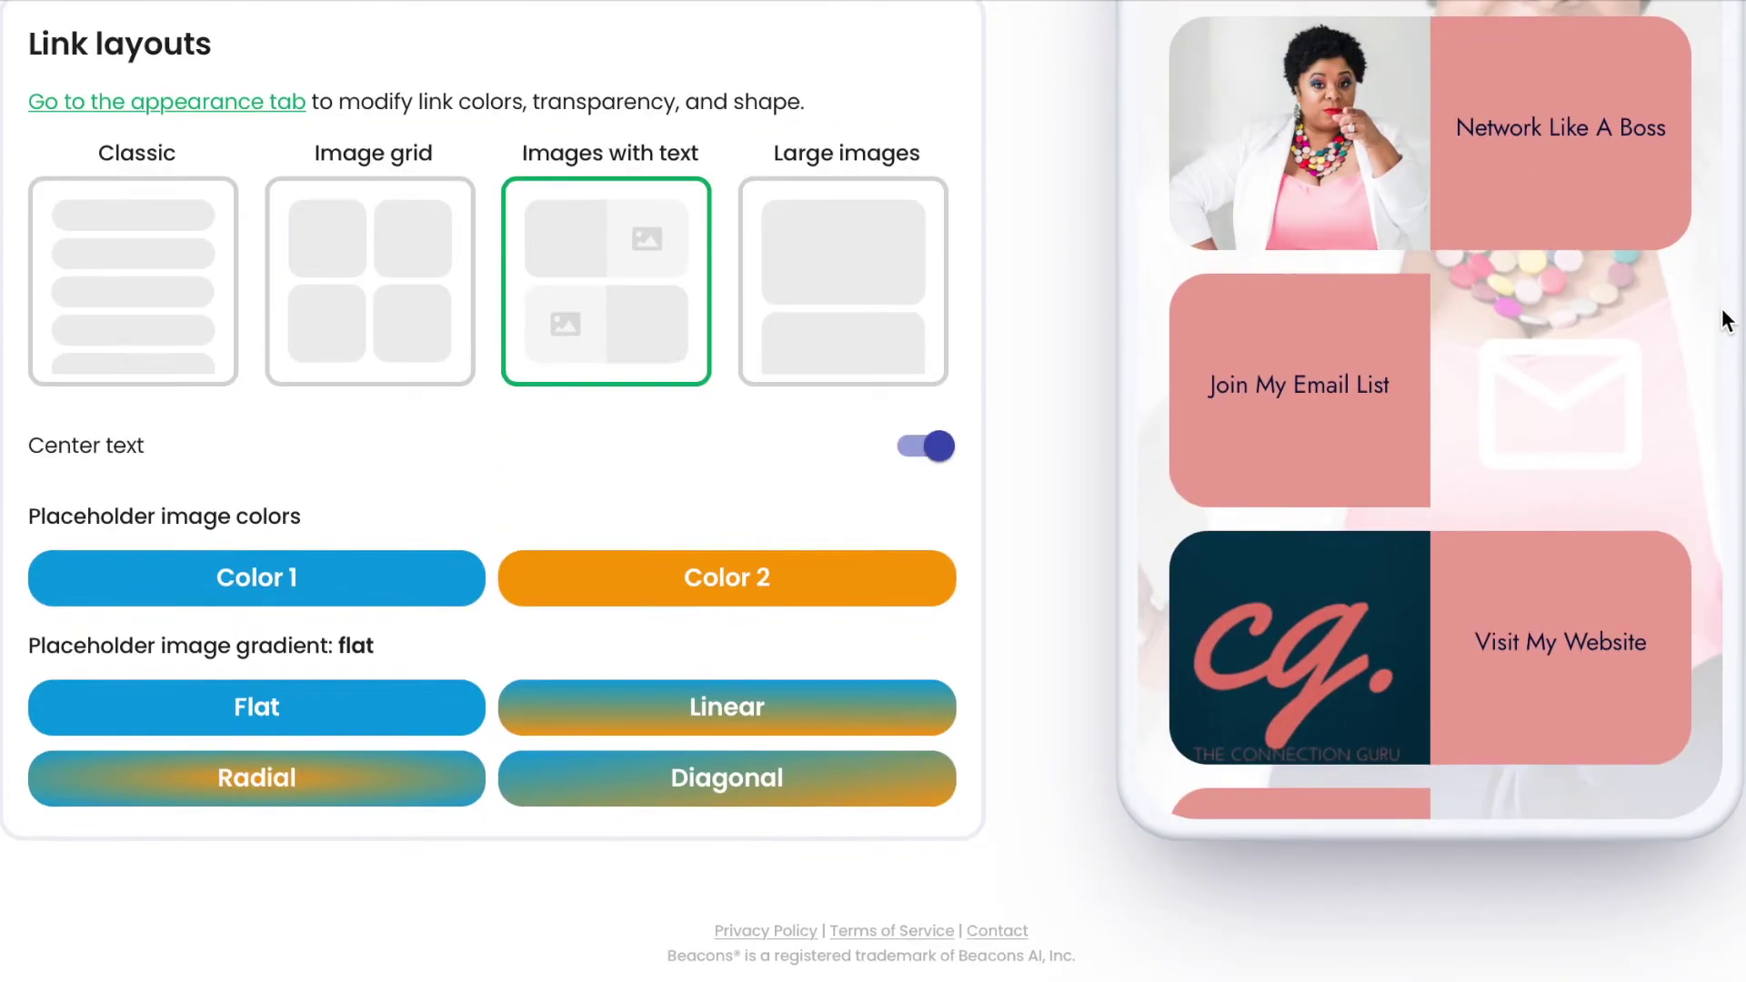
{"action": "scroll", "coordinate": [1602, 542], "scroll_direction": "down", "scroll_amount": 10}
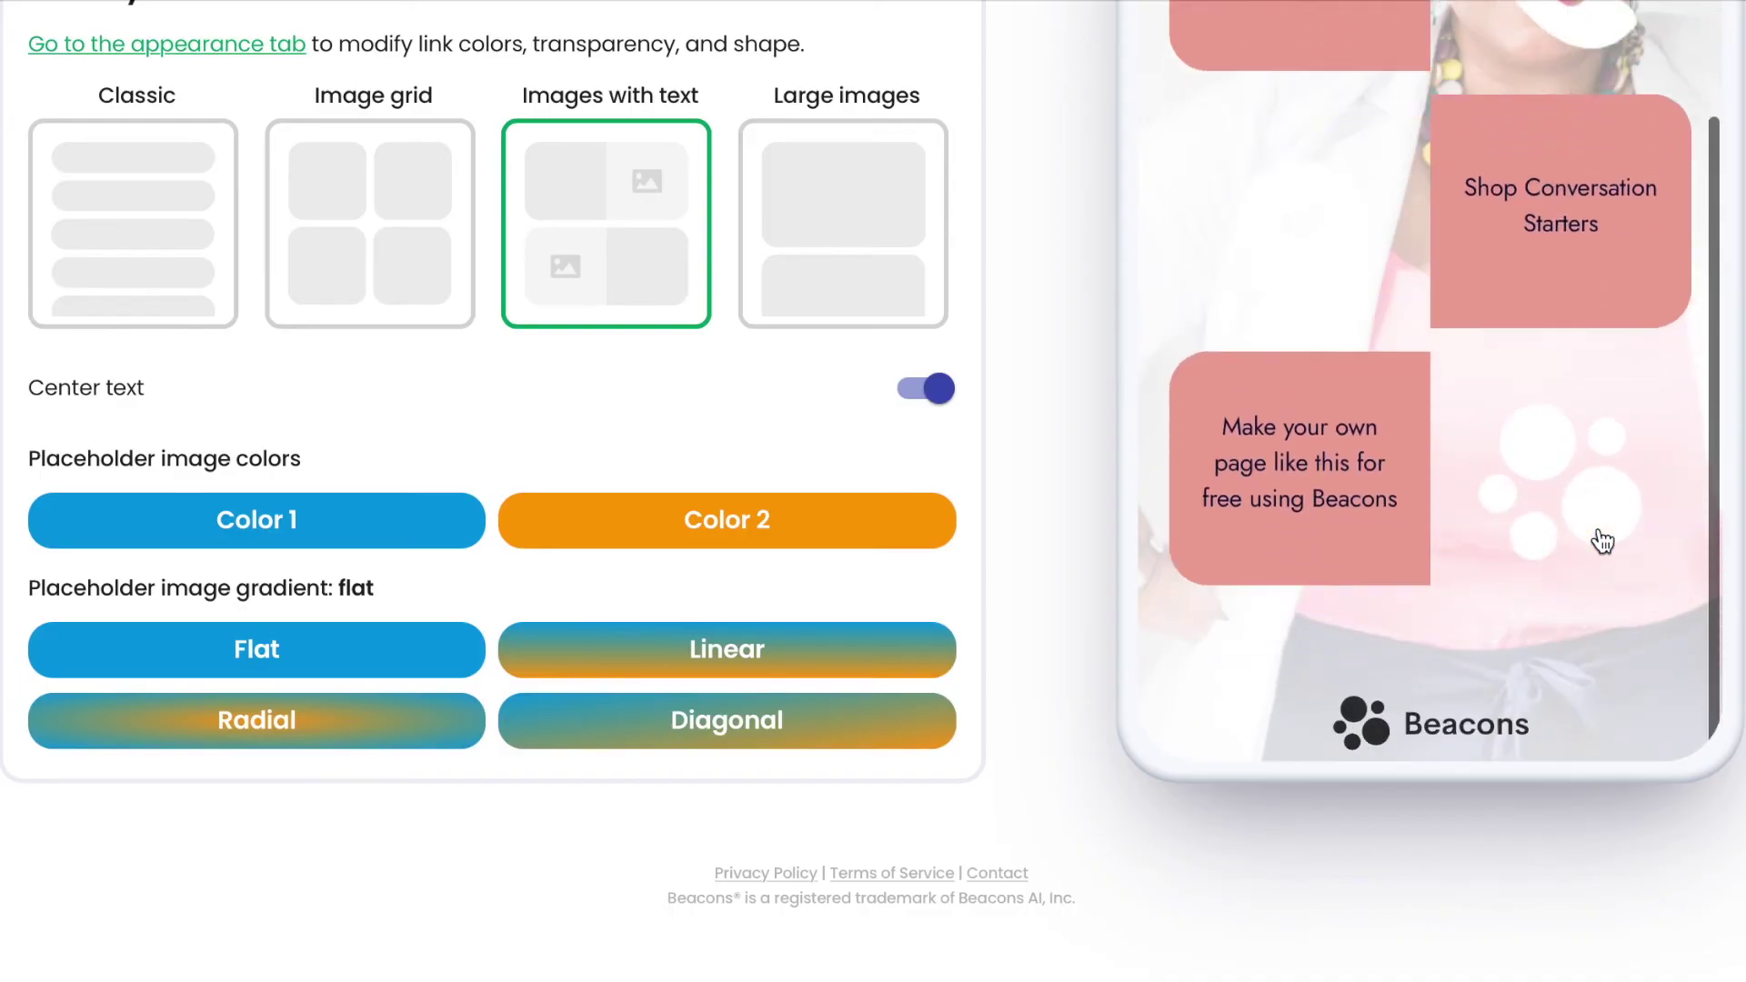
{"action": "scroll", "coordinate": [1602, 542], "scroll_direction": "up", "scroll_amount": 5}
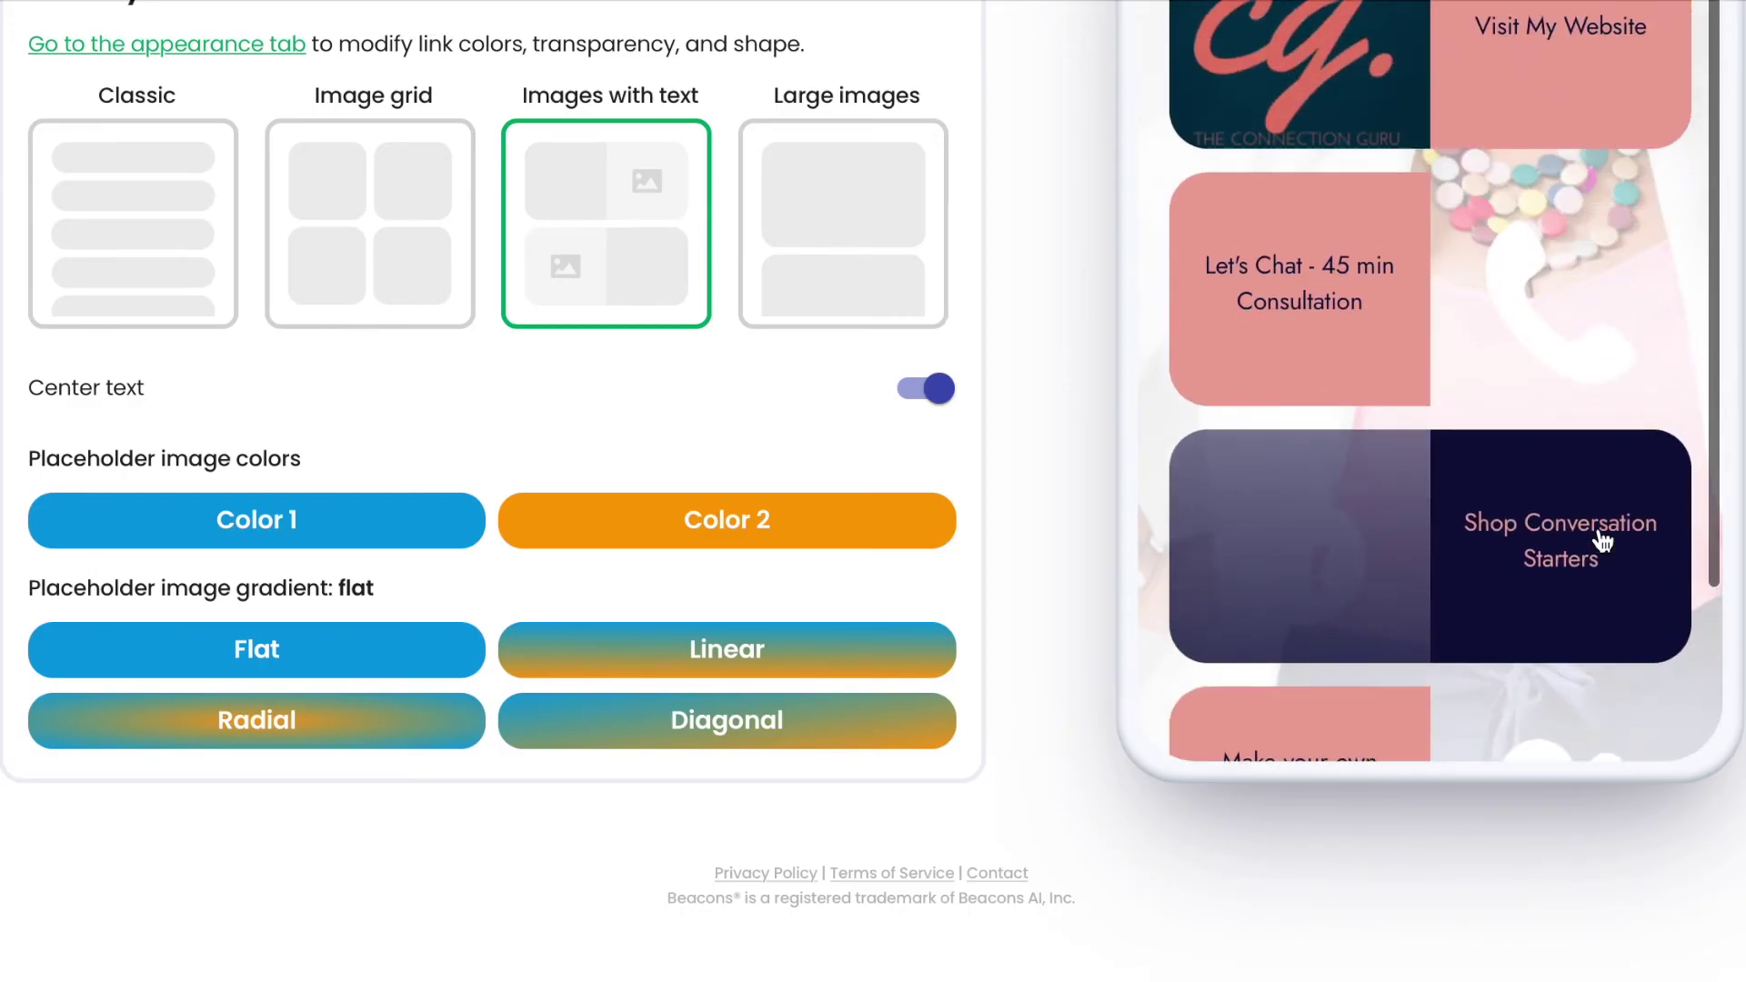
{"action": "scroll", "coordinate": [1603, 542], "scroll_direction": "up", "scroll_amount": 5}
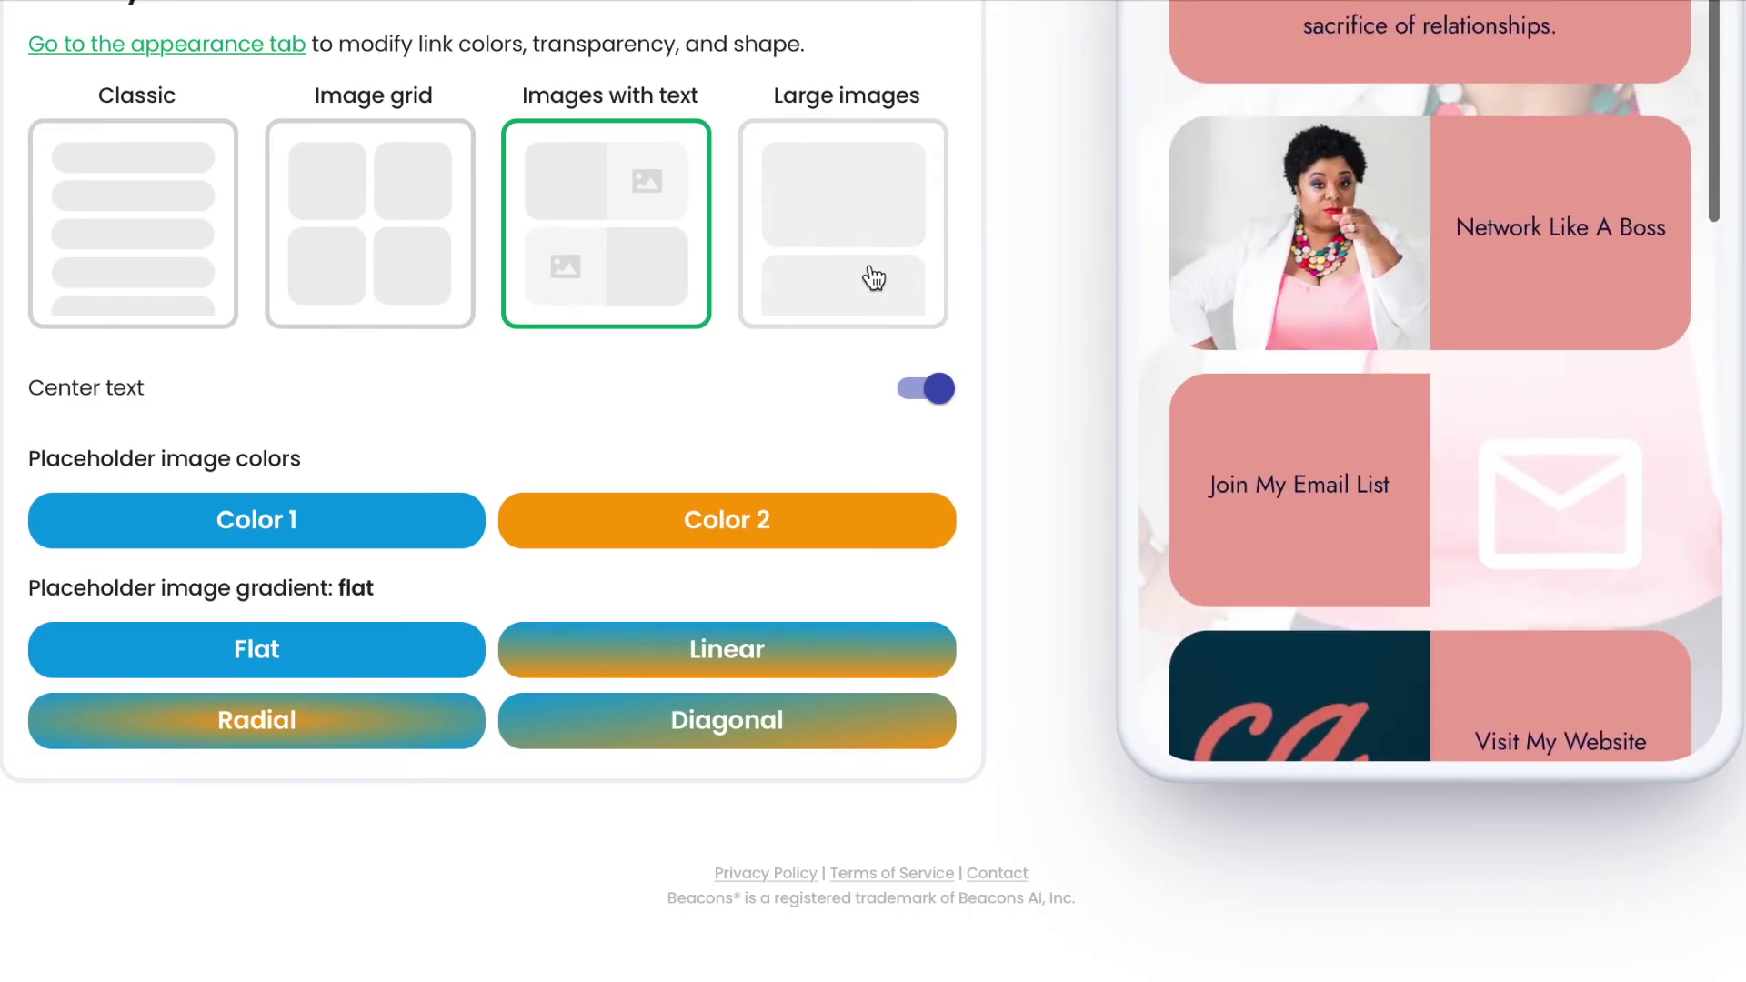
Try the Large images layout, then settle back on Images with text.
{"action": "left_click", "coordinate": [864, 270]}
{"action": "scroll", "coordinate": [1531, 455], "scroll_direction": "up", "scroll_amount": 2}
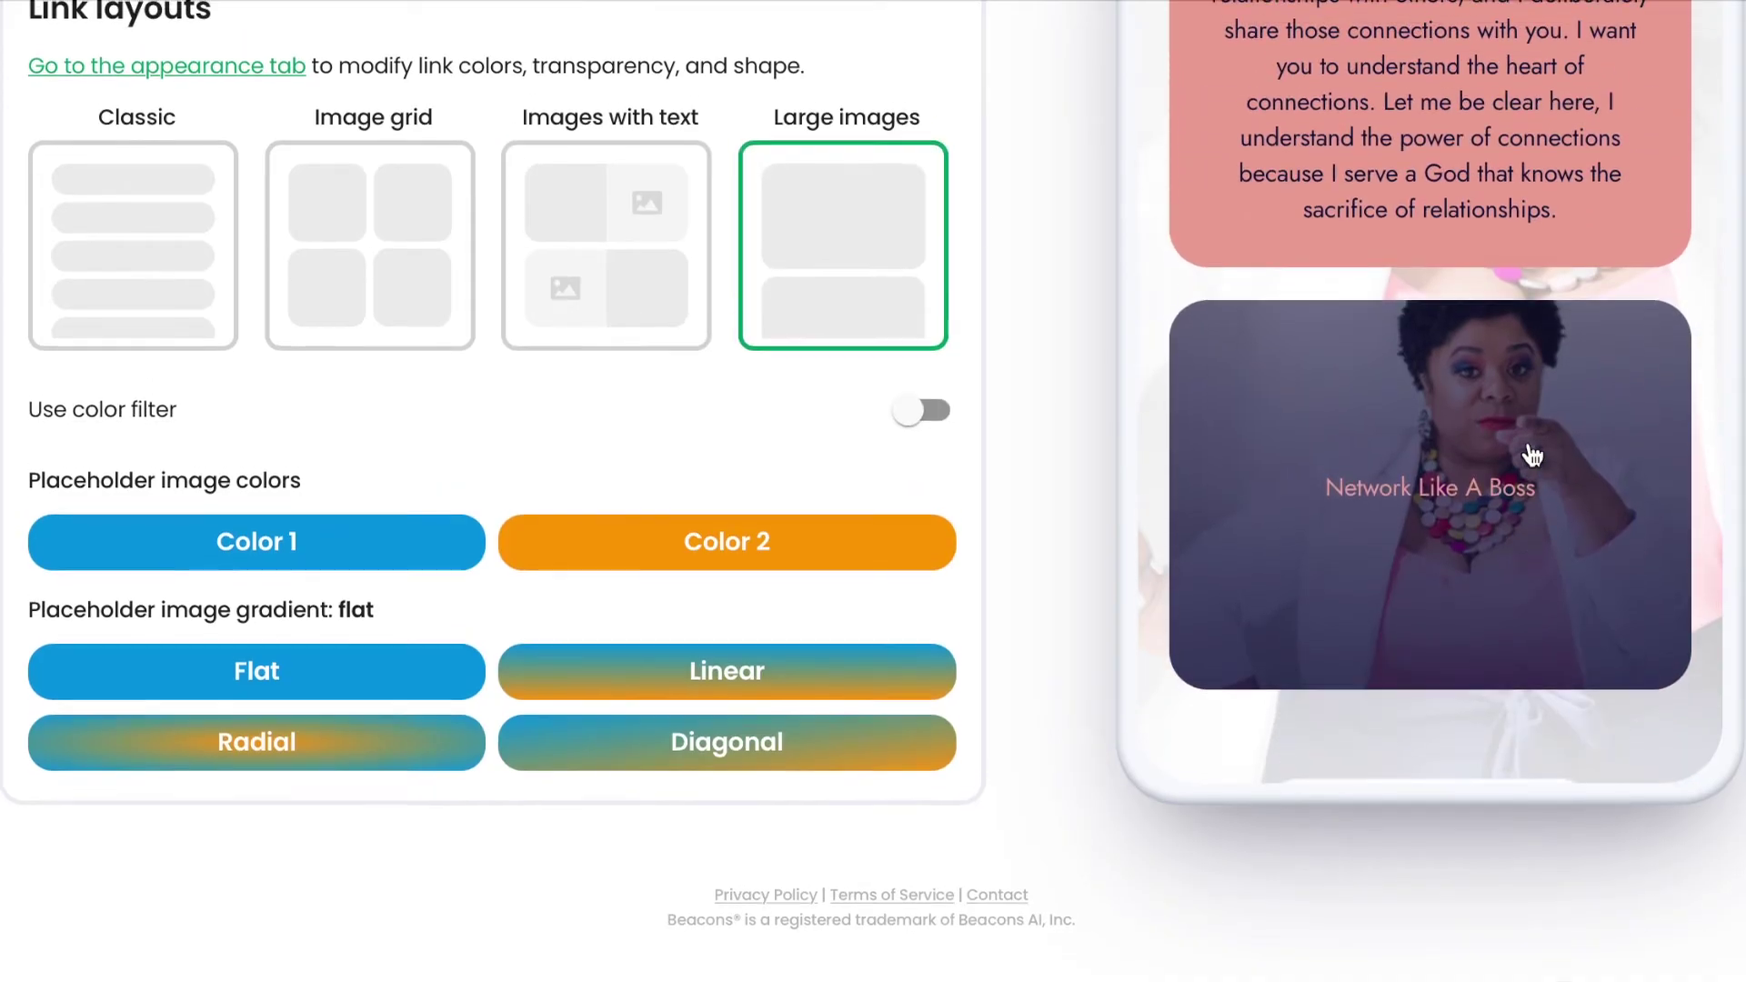
{"action": "scroll", "coordinate": [1524, 448], "scroll_direction": "down", "scroll_amount": 5}
{"action": "scroll", "coordinate": [1532, 456], "scroll_direction": "down", "scroll_amount": 5}
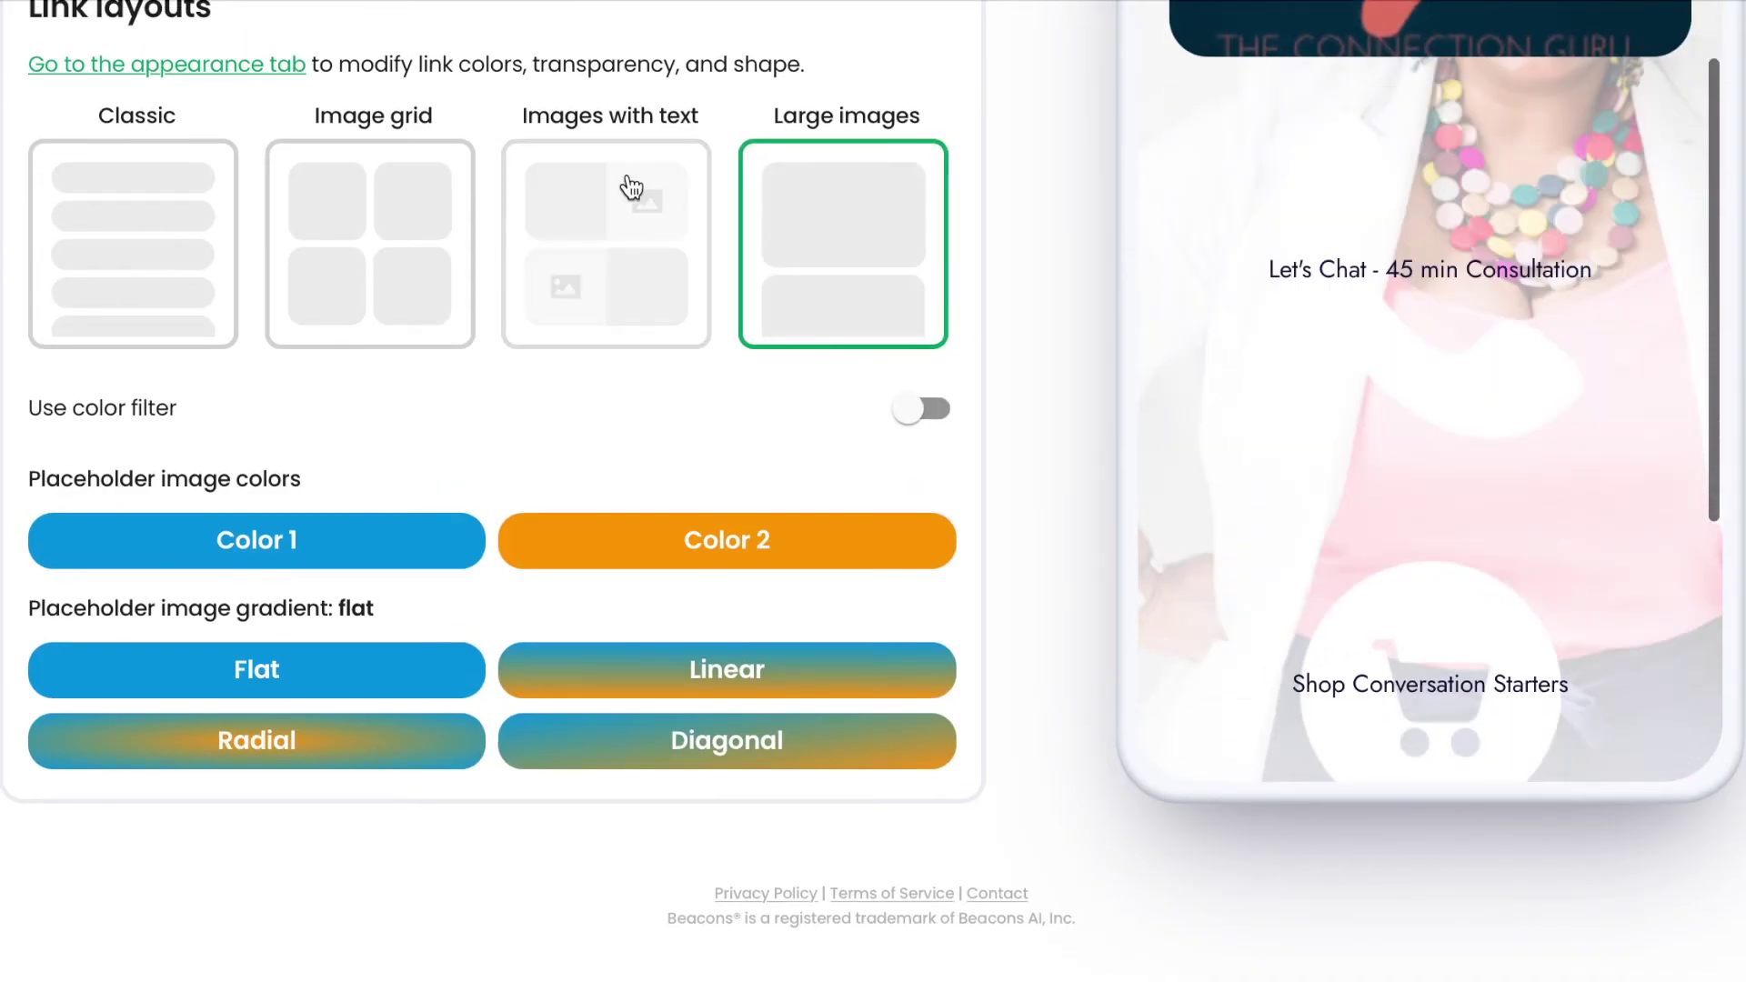
{"action": "left_click", "coordinate": [634, 220]}
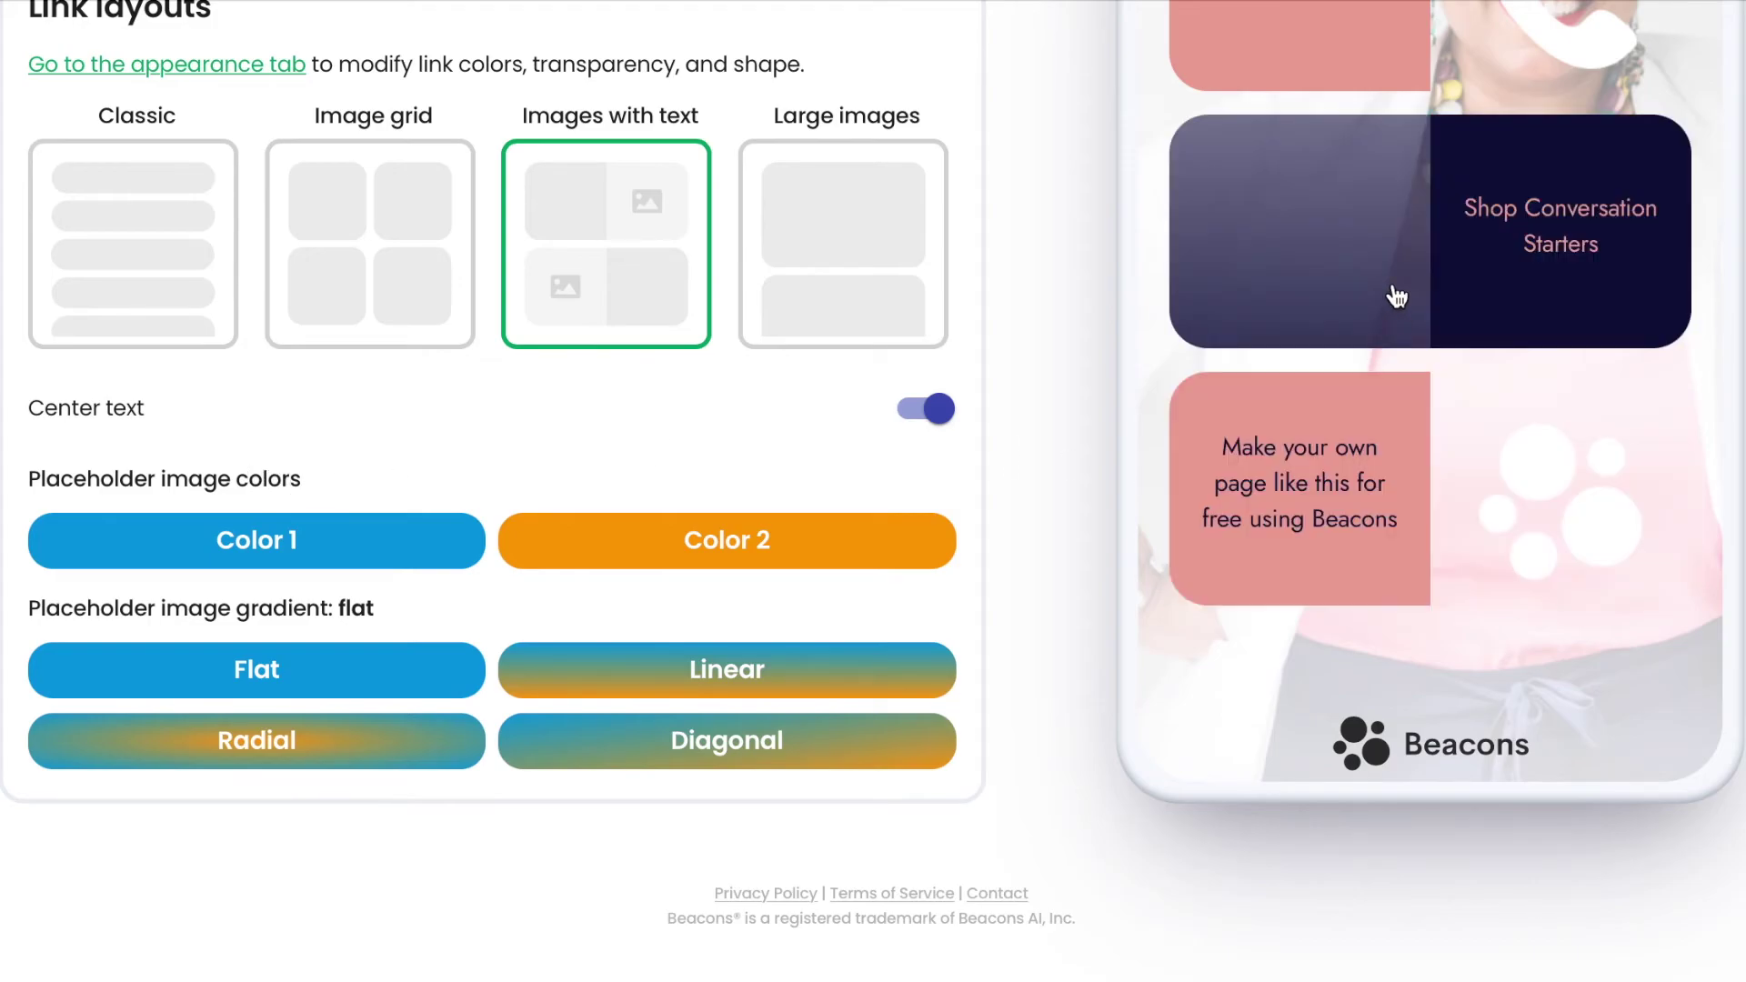
{"action": "scroll", "coordinate": [746, 626], "scroll_direction": "down", "scroll_amount": 1}
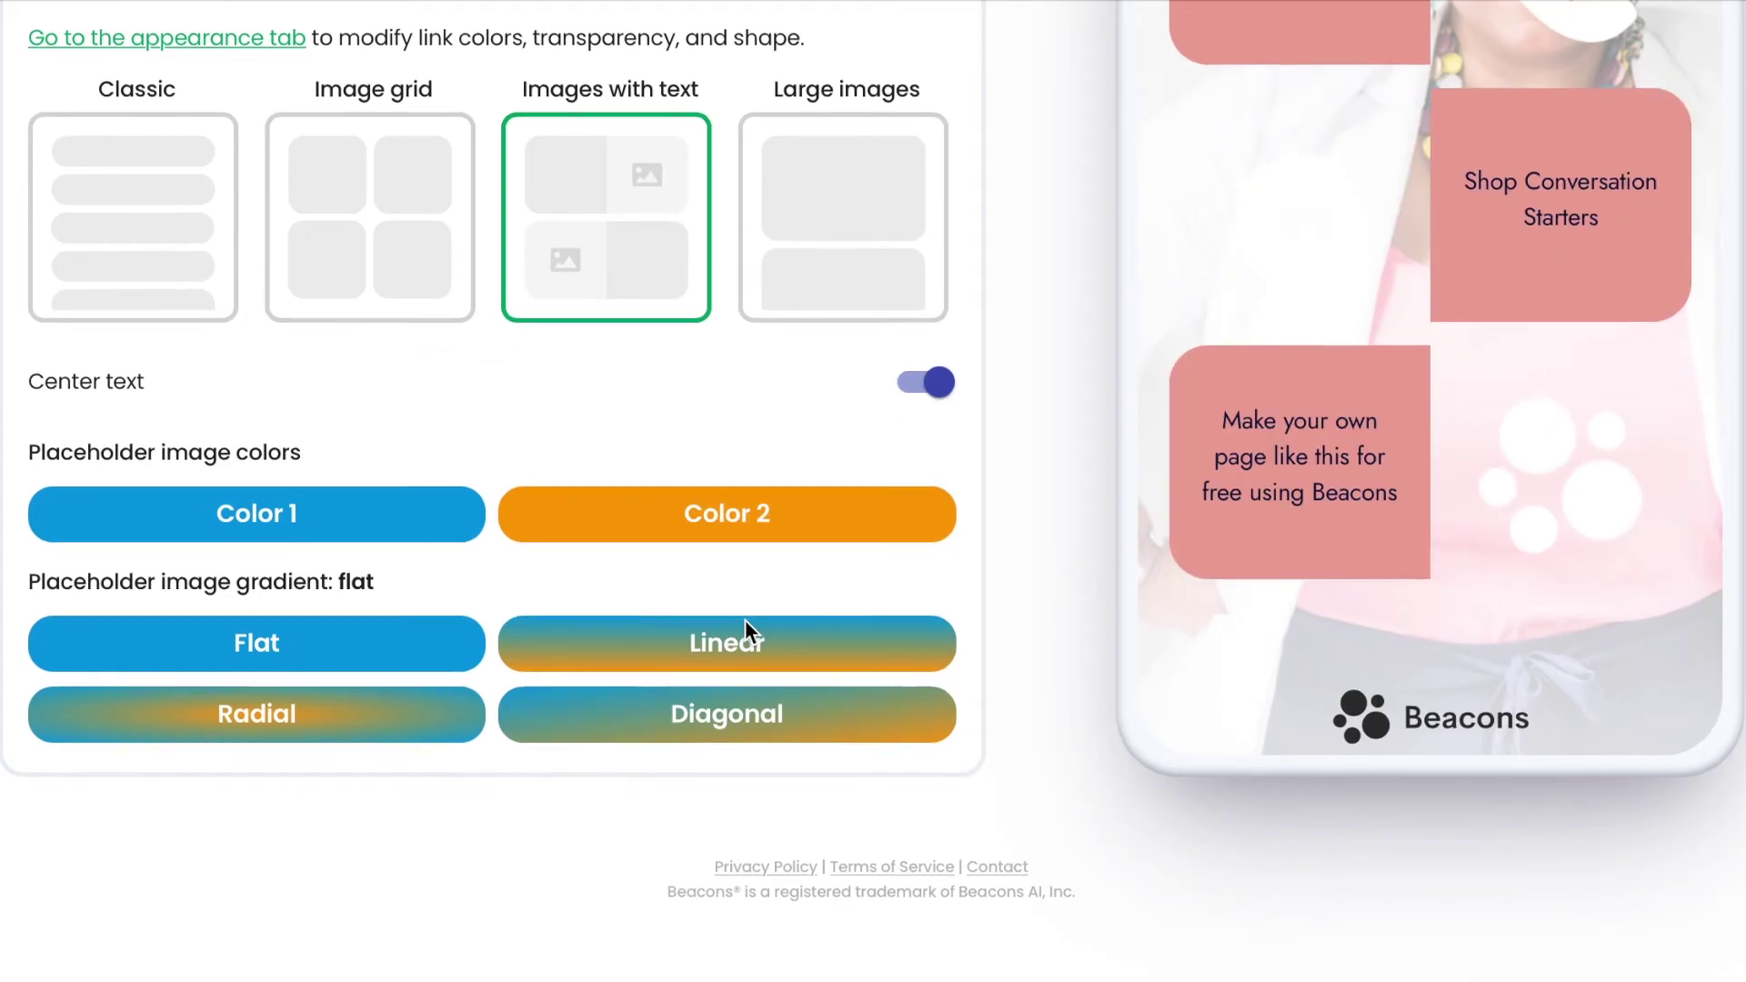
{"action": "scroll", "coordinate": [747, 629], "scroll_direction": "up", "scroll_amount": 10}
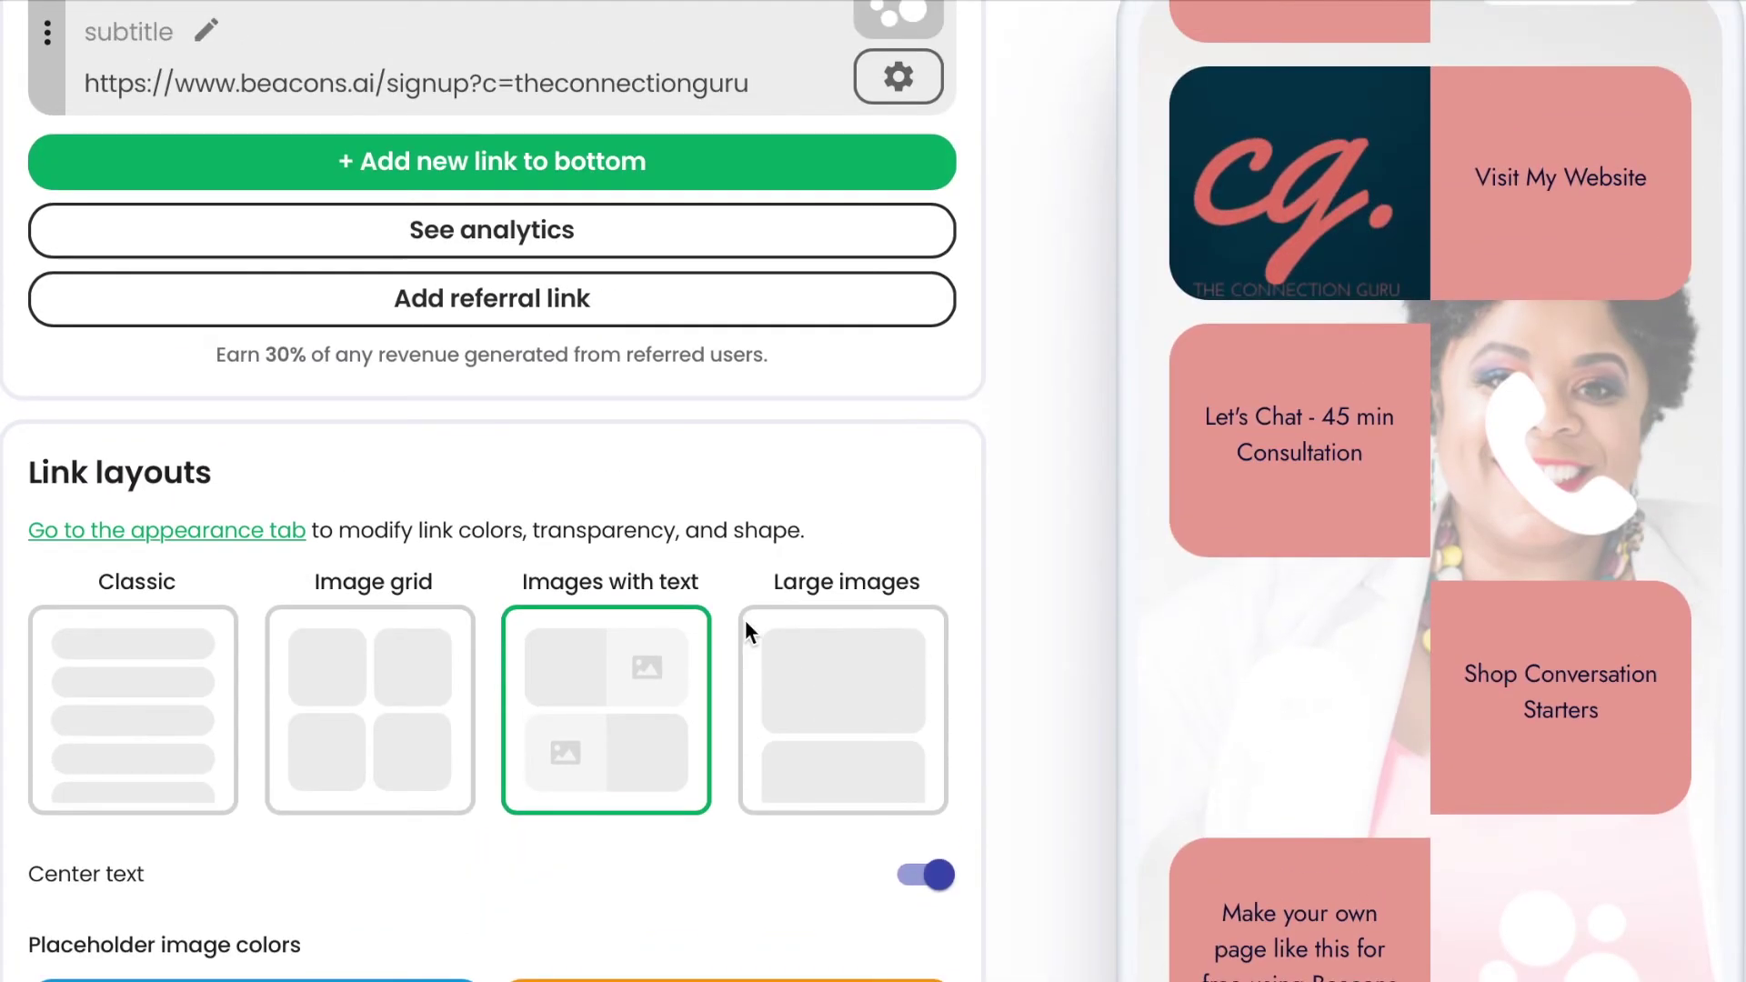
{"action": "scroll", "coordinate": [744, 628], "scroll_direction": "up", "scroll_amount": 6}
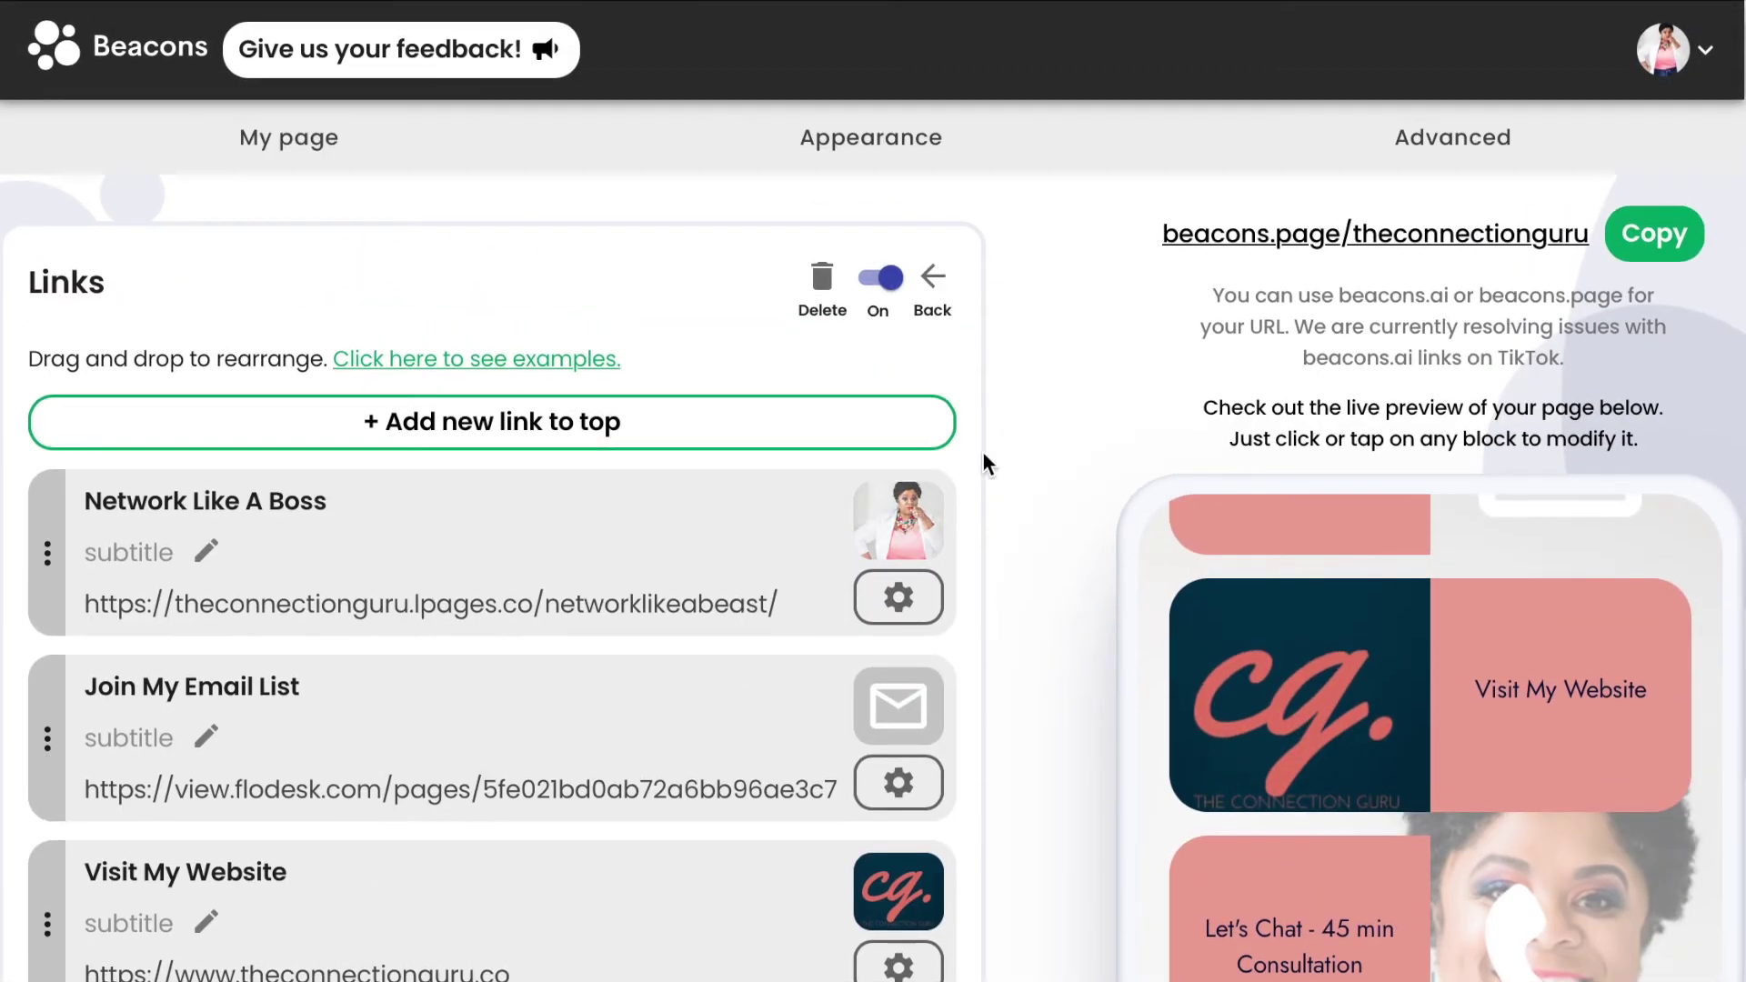
Browse the Add a new block chooser and close it without adding a block.
{"action": "left_click", "coordinate": [934, 281]}
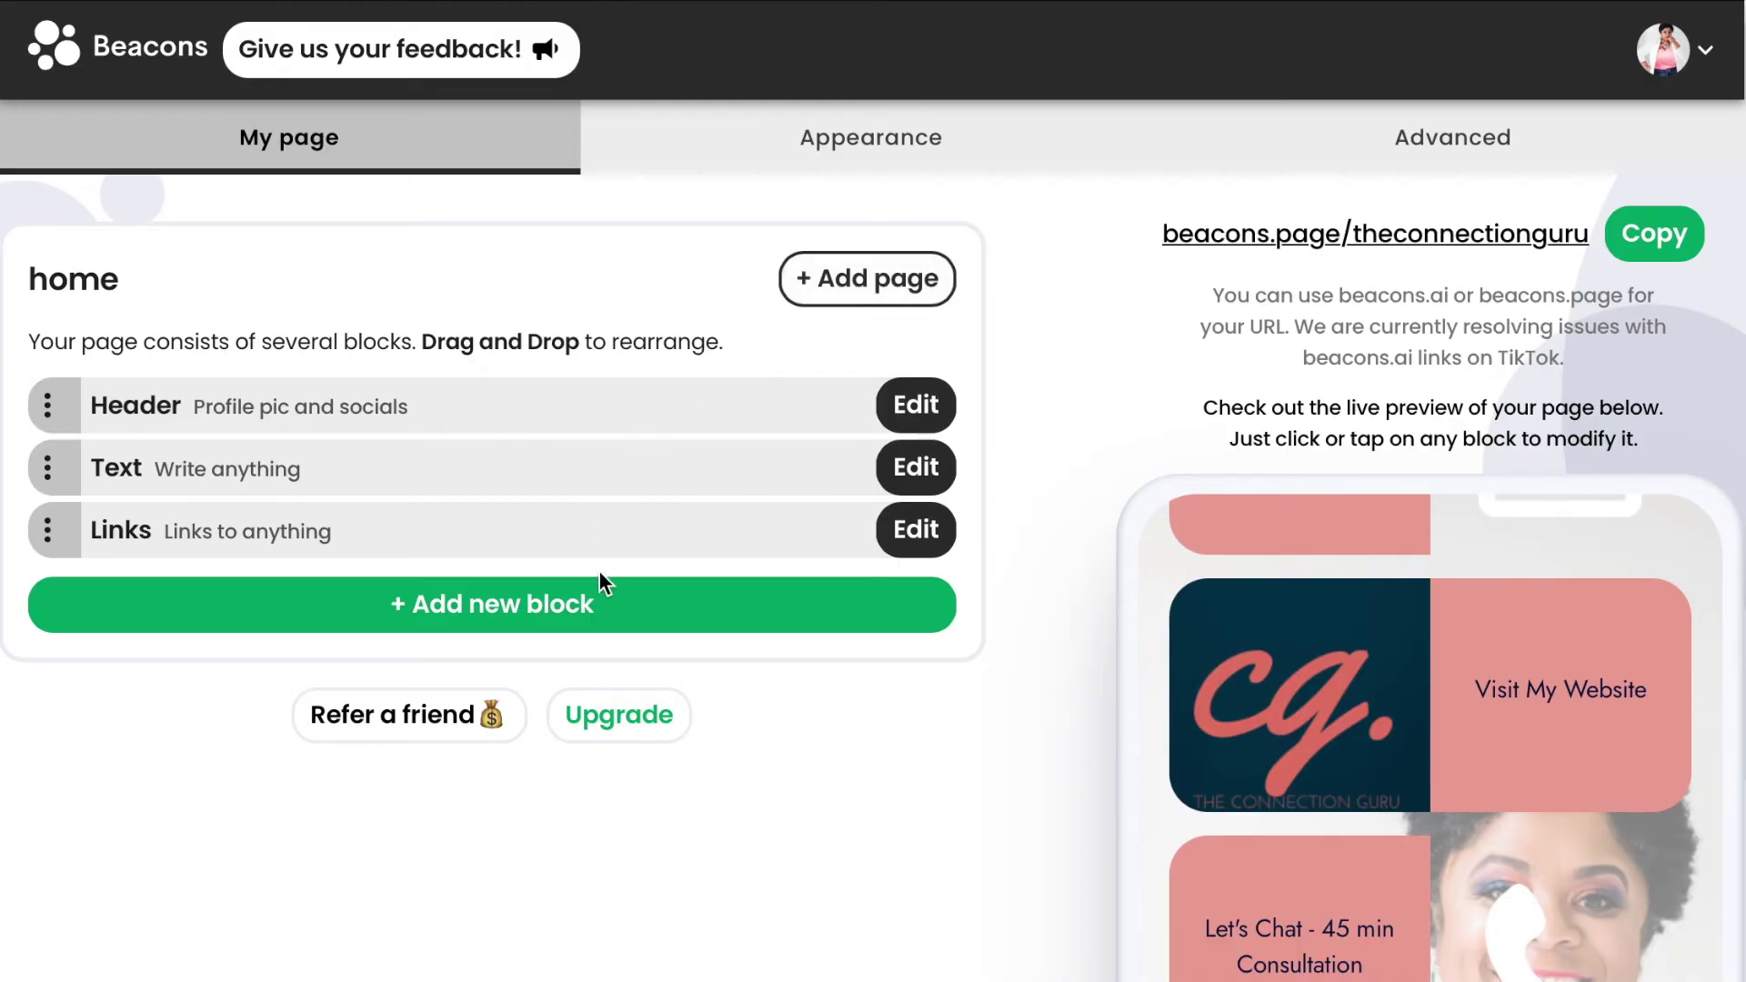
{"action": "left_click", "coordinate": [591, 616]}
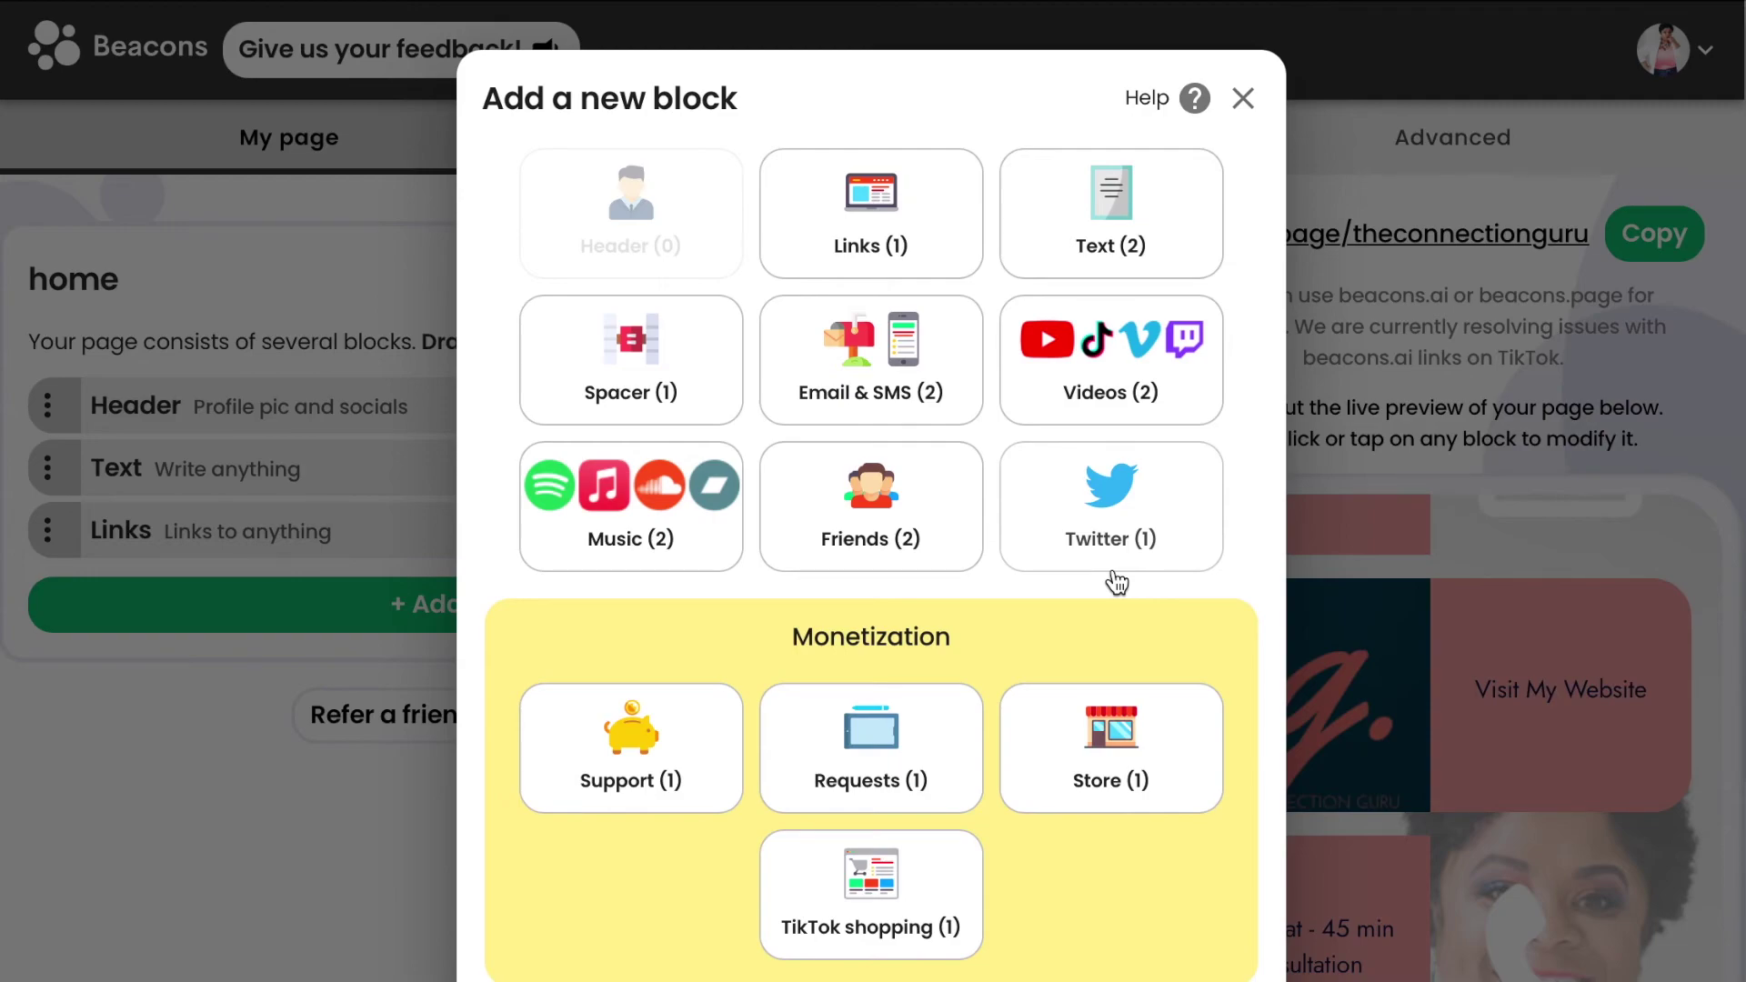
{"action": "scroll", "coordinate": [1103, 614], "scroll_direction": "down", "scroll_amount": 1}
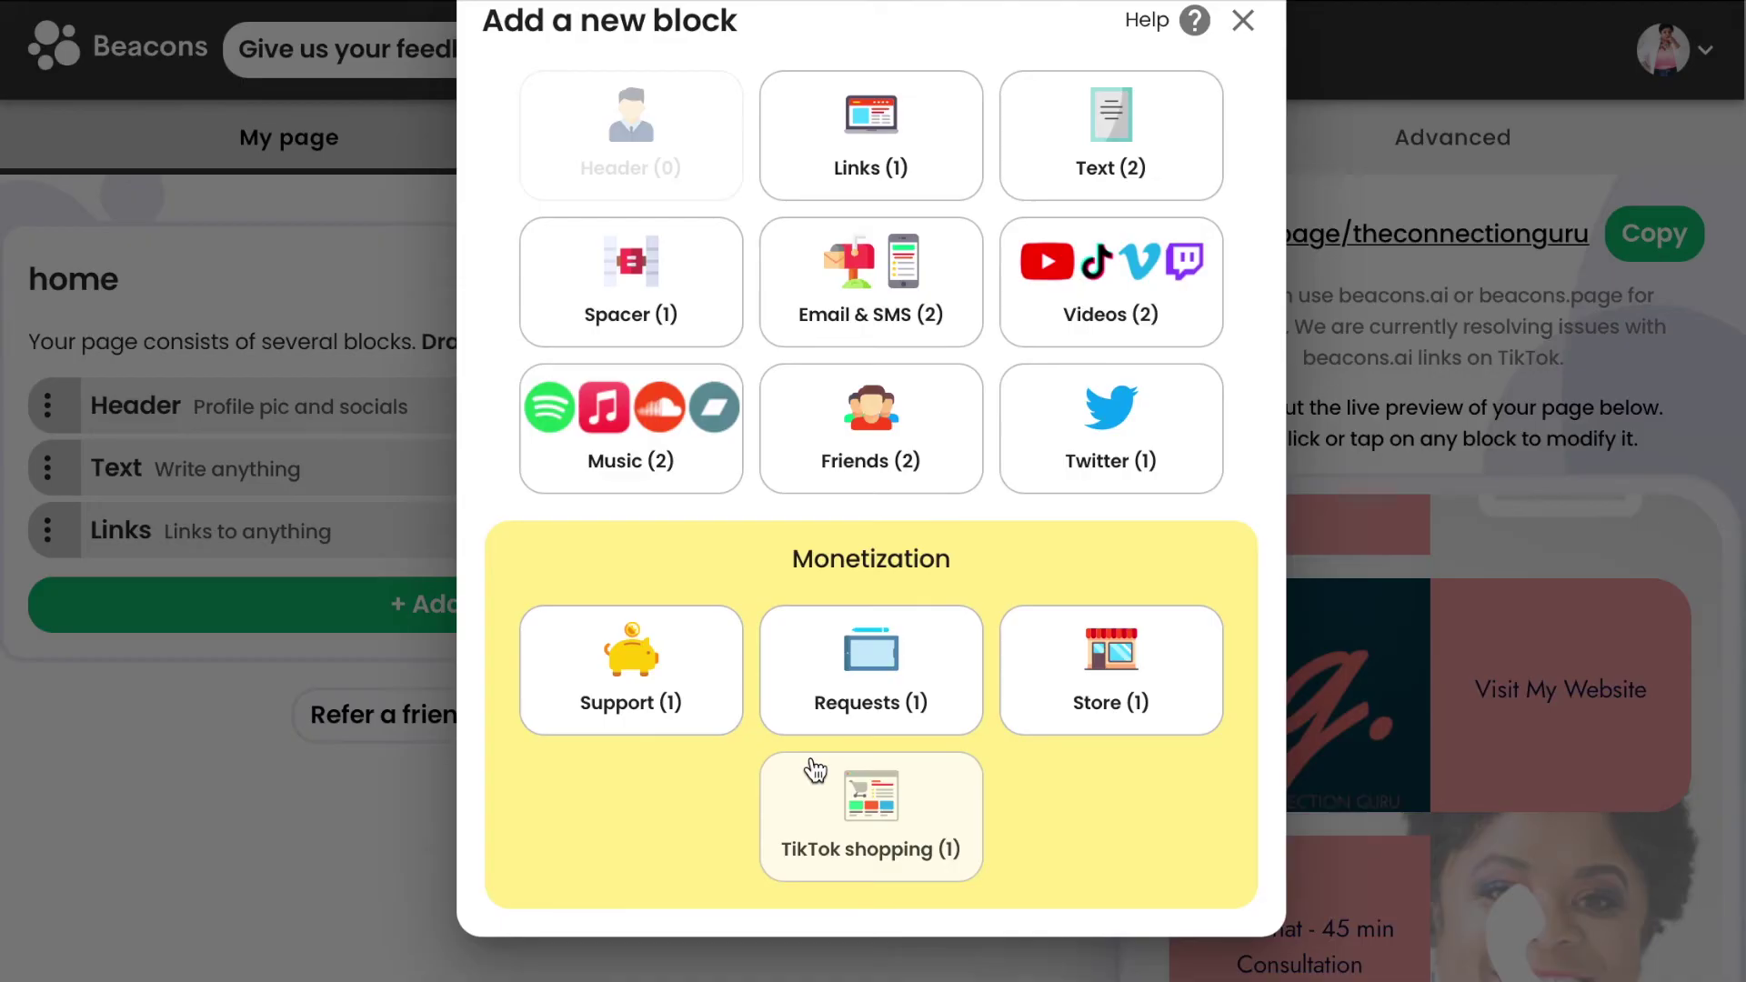
{"action": "scroll", "coordinate": [1139, 319], "scroll_direction": "up", "scroll_amount": 1}
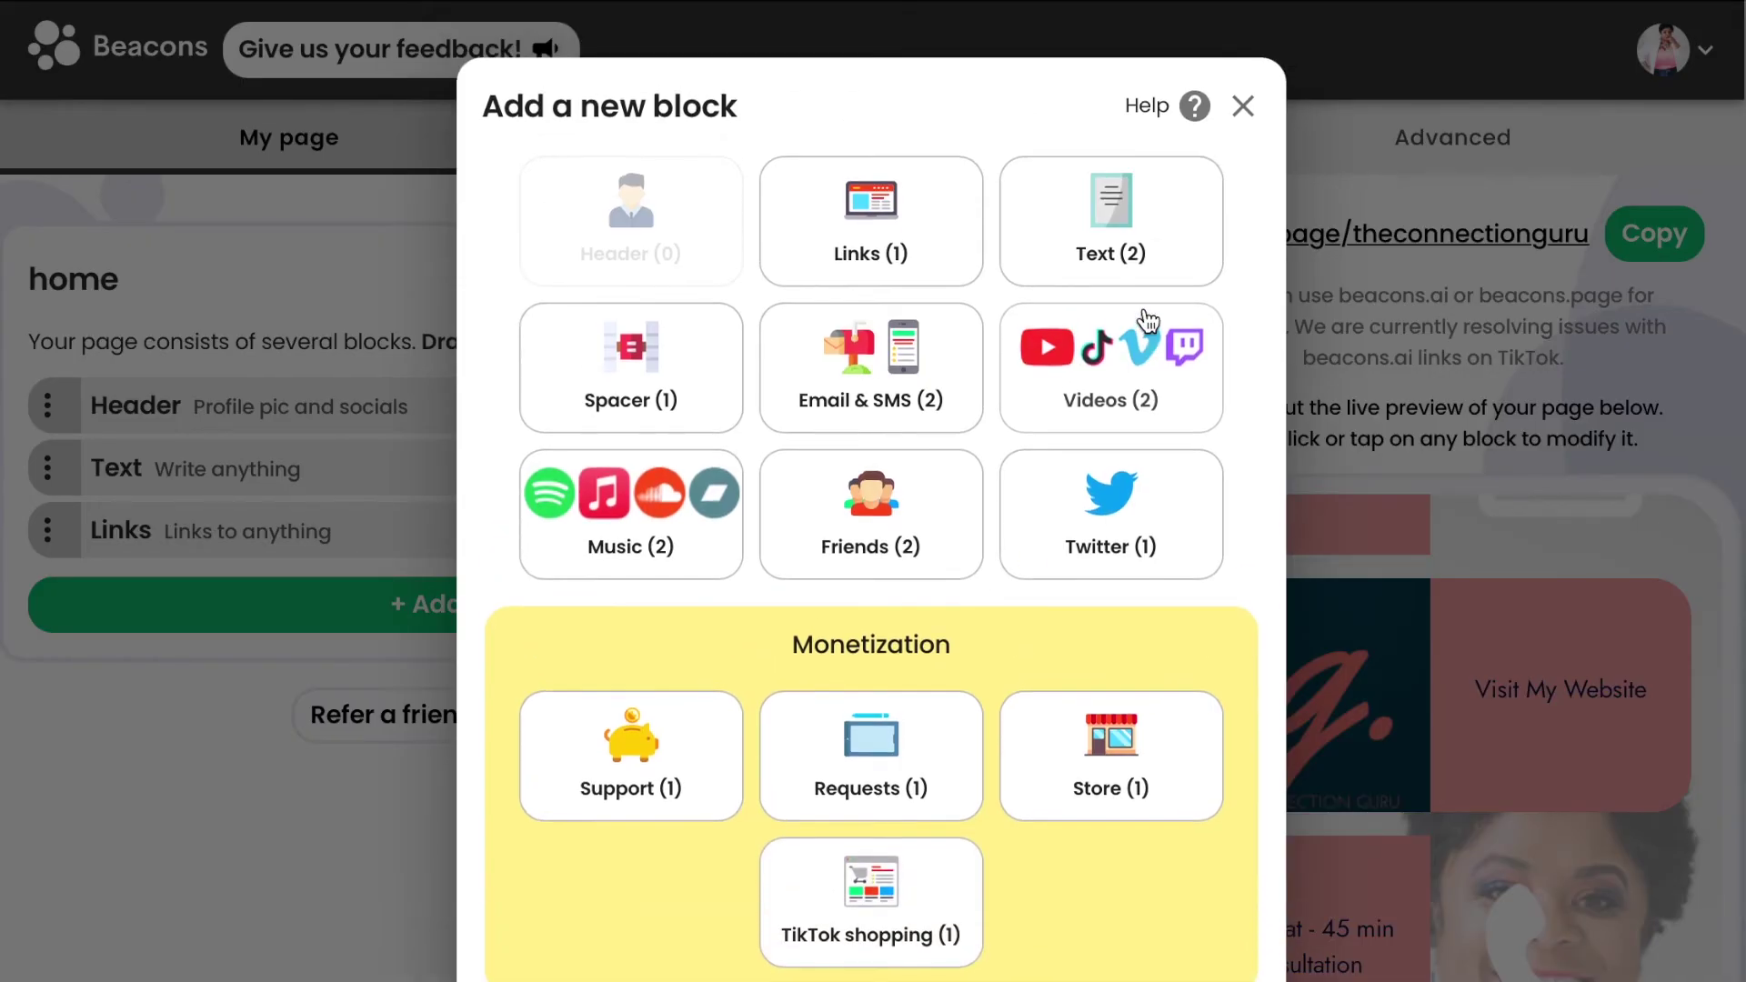
{"action": "left_click", "coordinate": [1244, 107]}
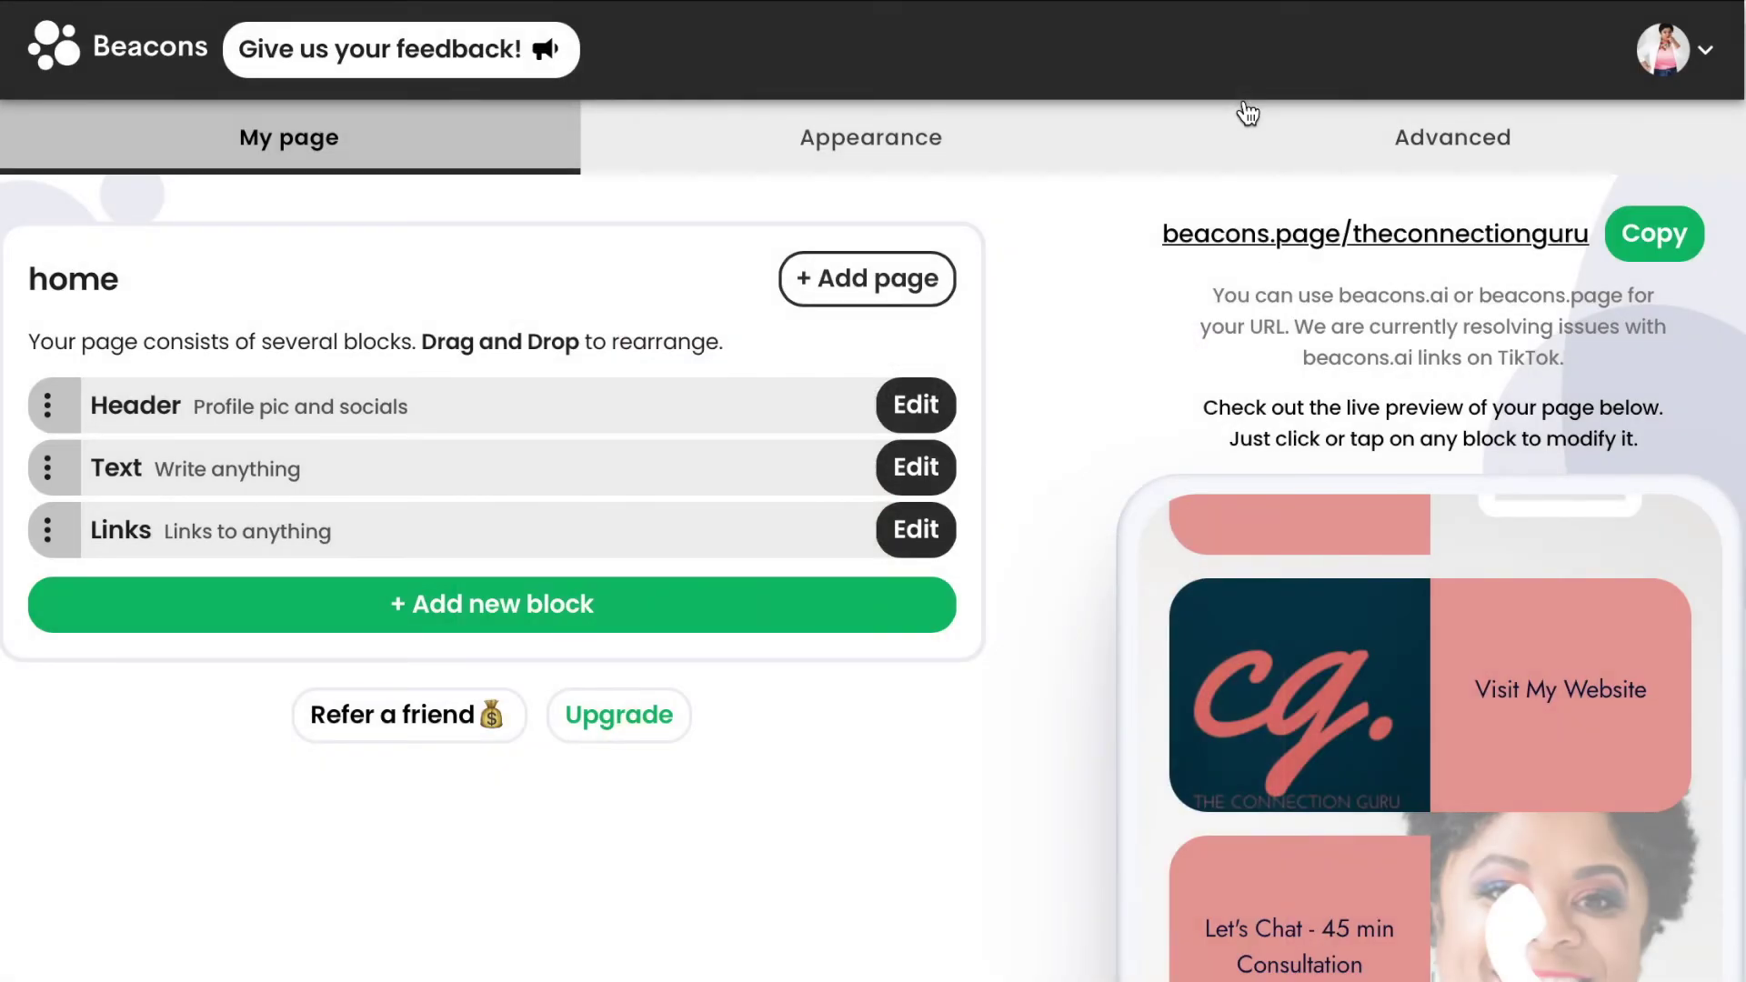
Review the Advanced settings: $20 credits and locked custom domain, marketing and logo-removal upgrades.
{"action": "left_click", "coordinate": [1470, 146]}
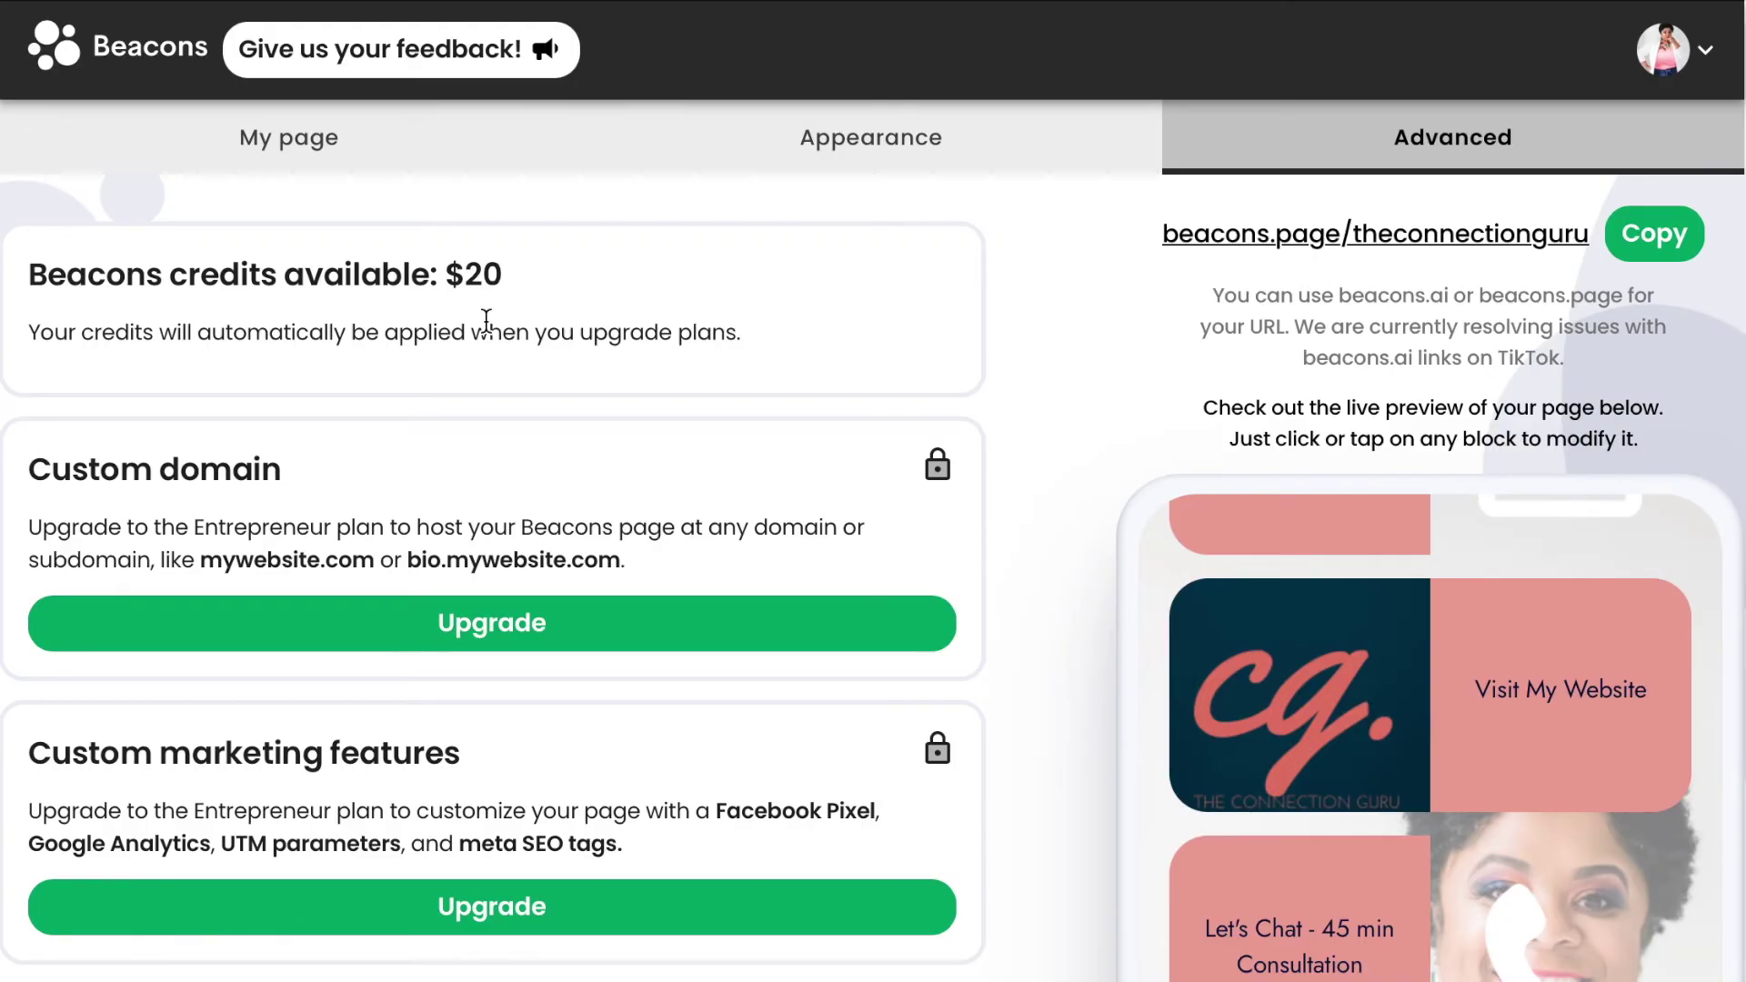
{"action": "scroll", "coordinate": [486, 320], "scroll_direction": "down", "scroll_amount": 2}
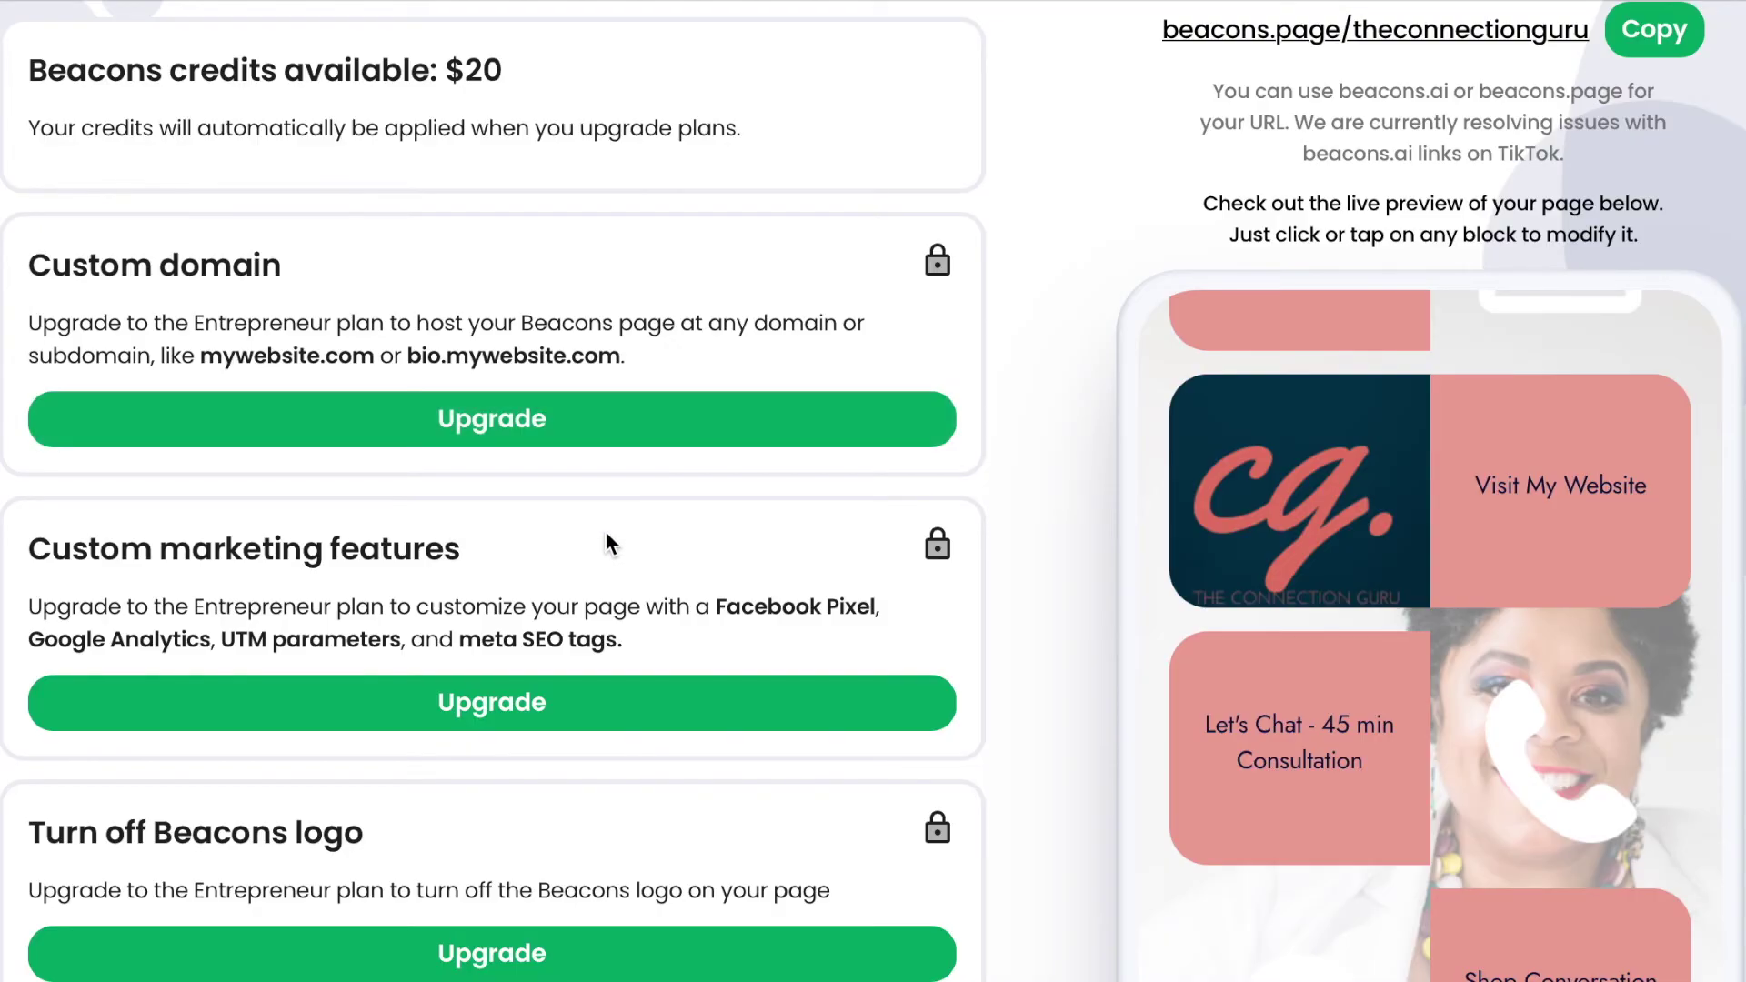
{"action": "scroll", "coordinate": [604, 539], "scroll_direction": "down", "scroll_amount": 2}
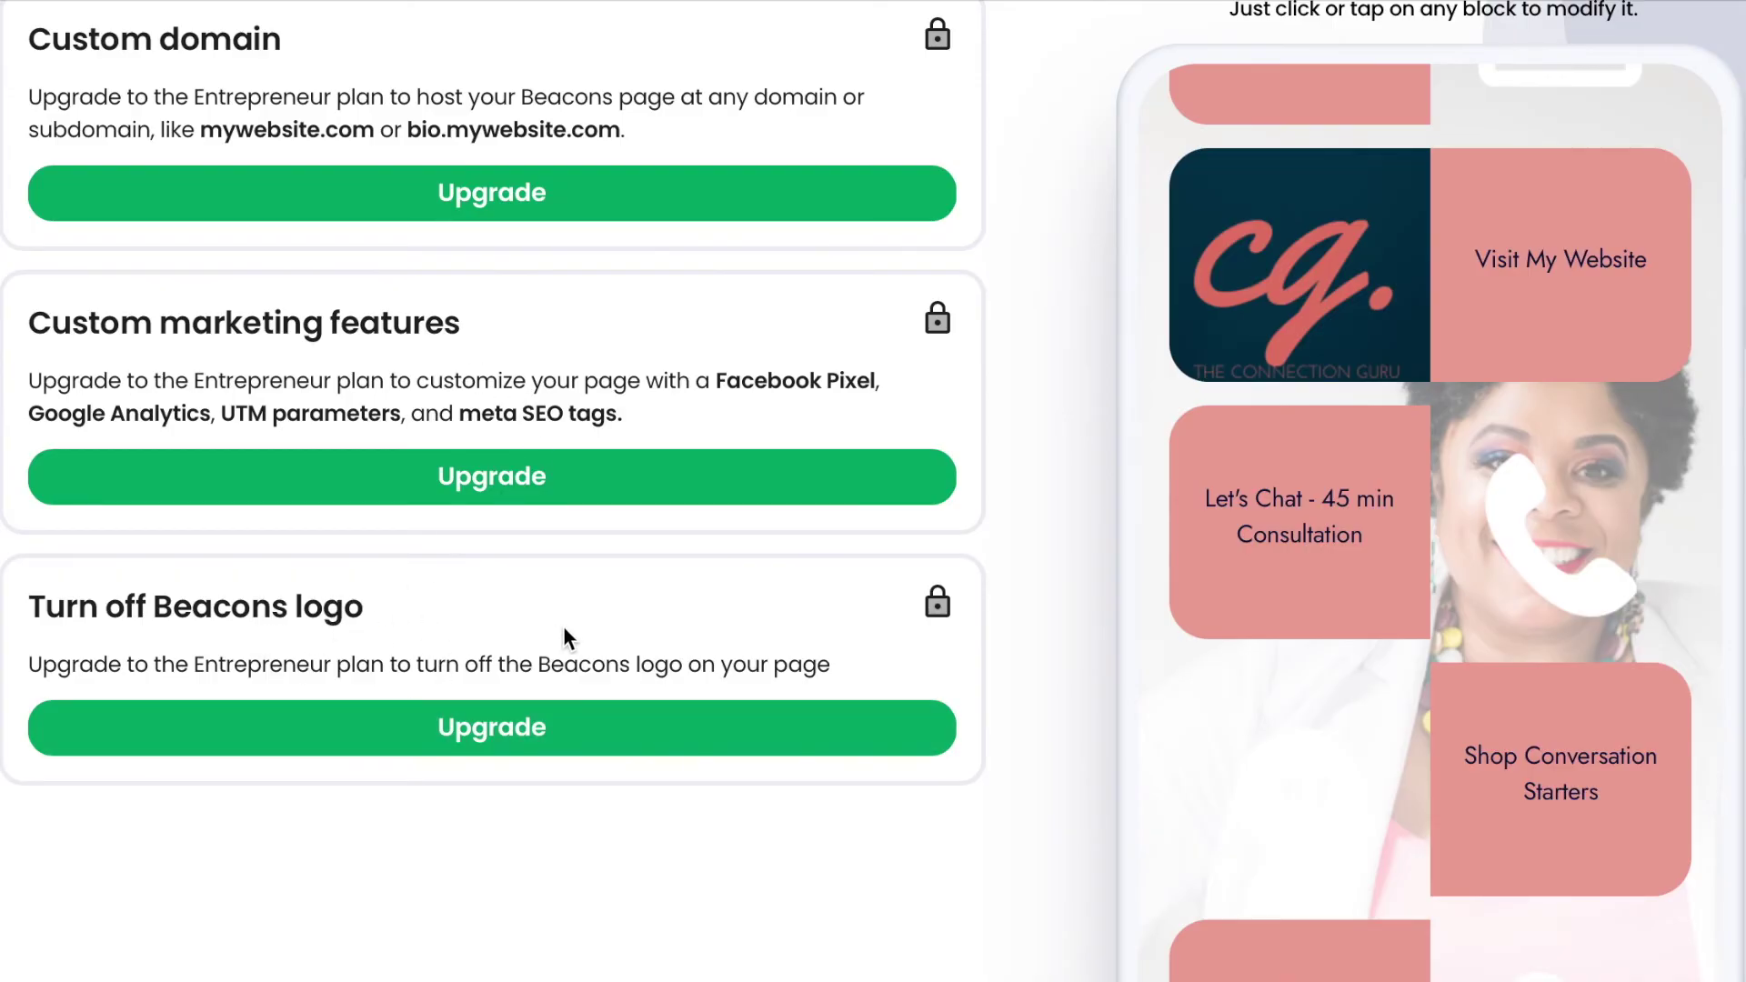
{"action": "scroll", "coordinate": [1434, 741], "scroll_direction": "down", "scroll_amount": 5}
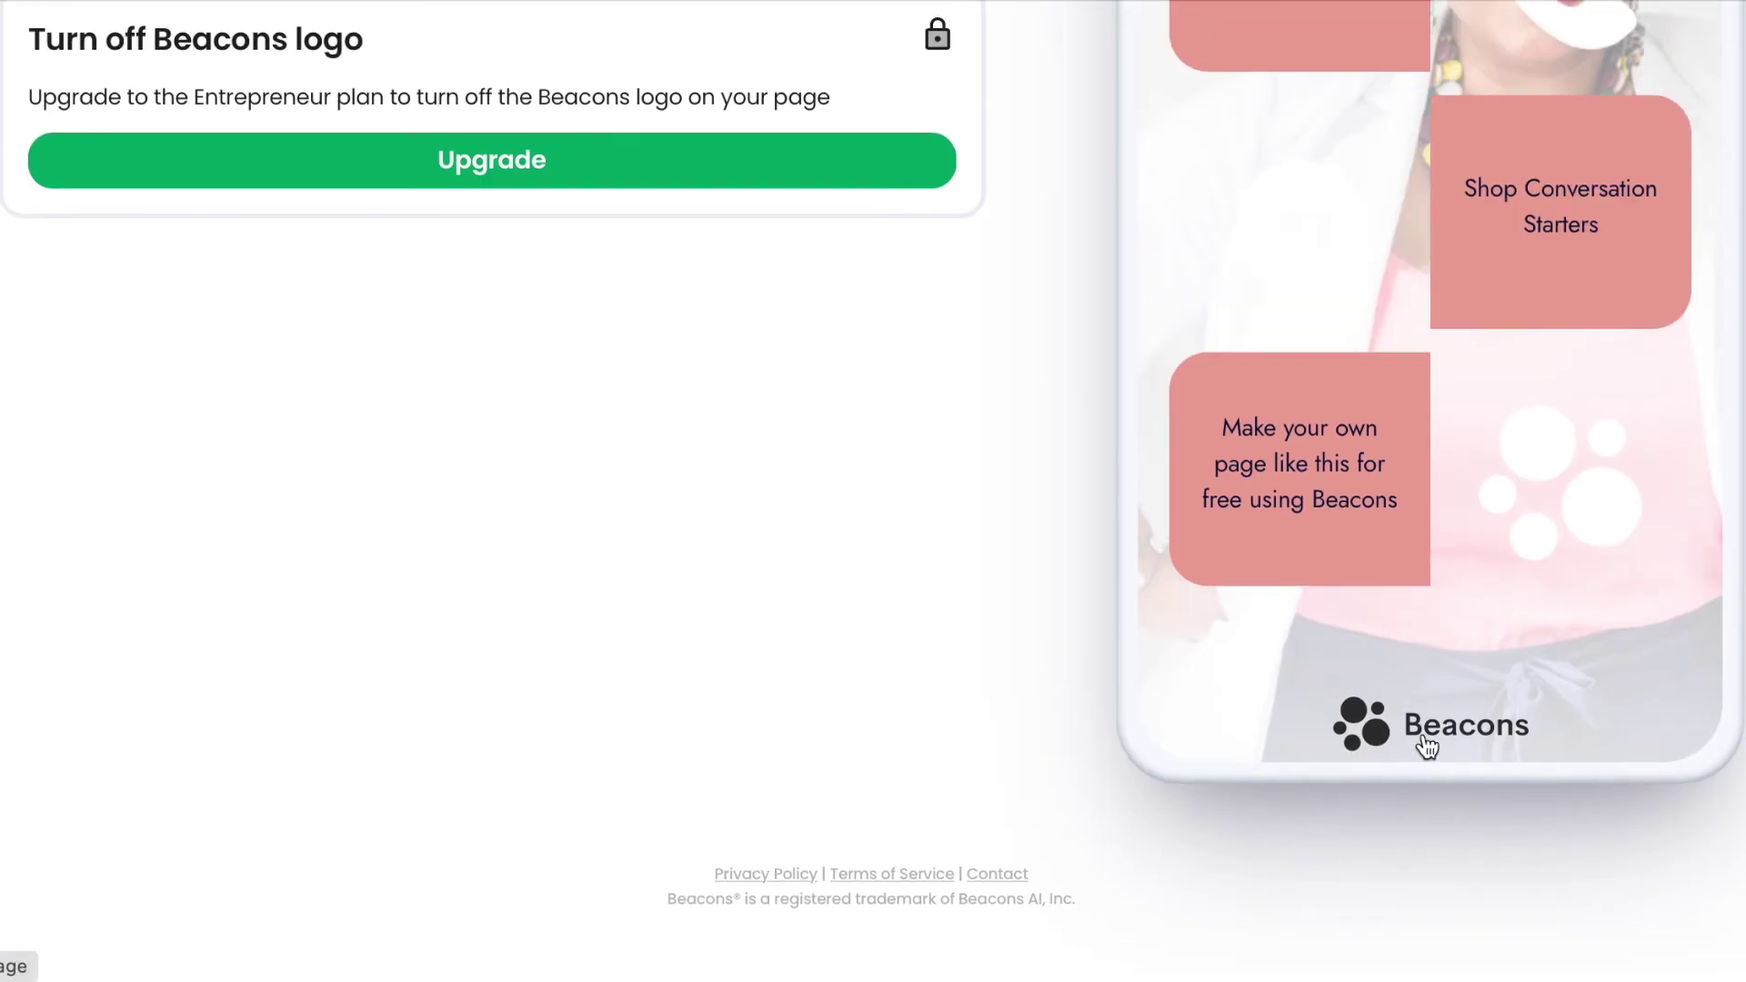
{"action": "scroll", "coordinate": [1437, 353], "scroll_direction": "up", "scroll_amount": 10}
{"action": "scroll", "coordinate": [974, 156], "scroll_direction": "up", "scroll_amount": 6}
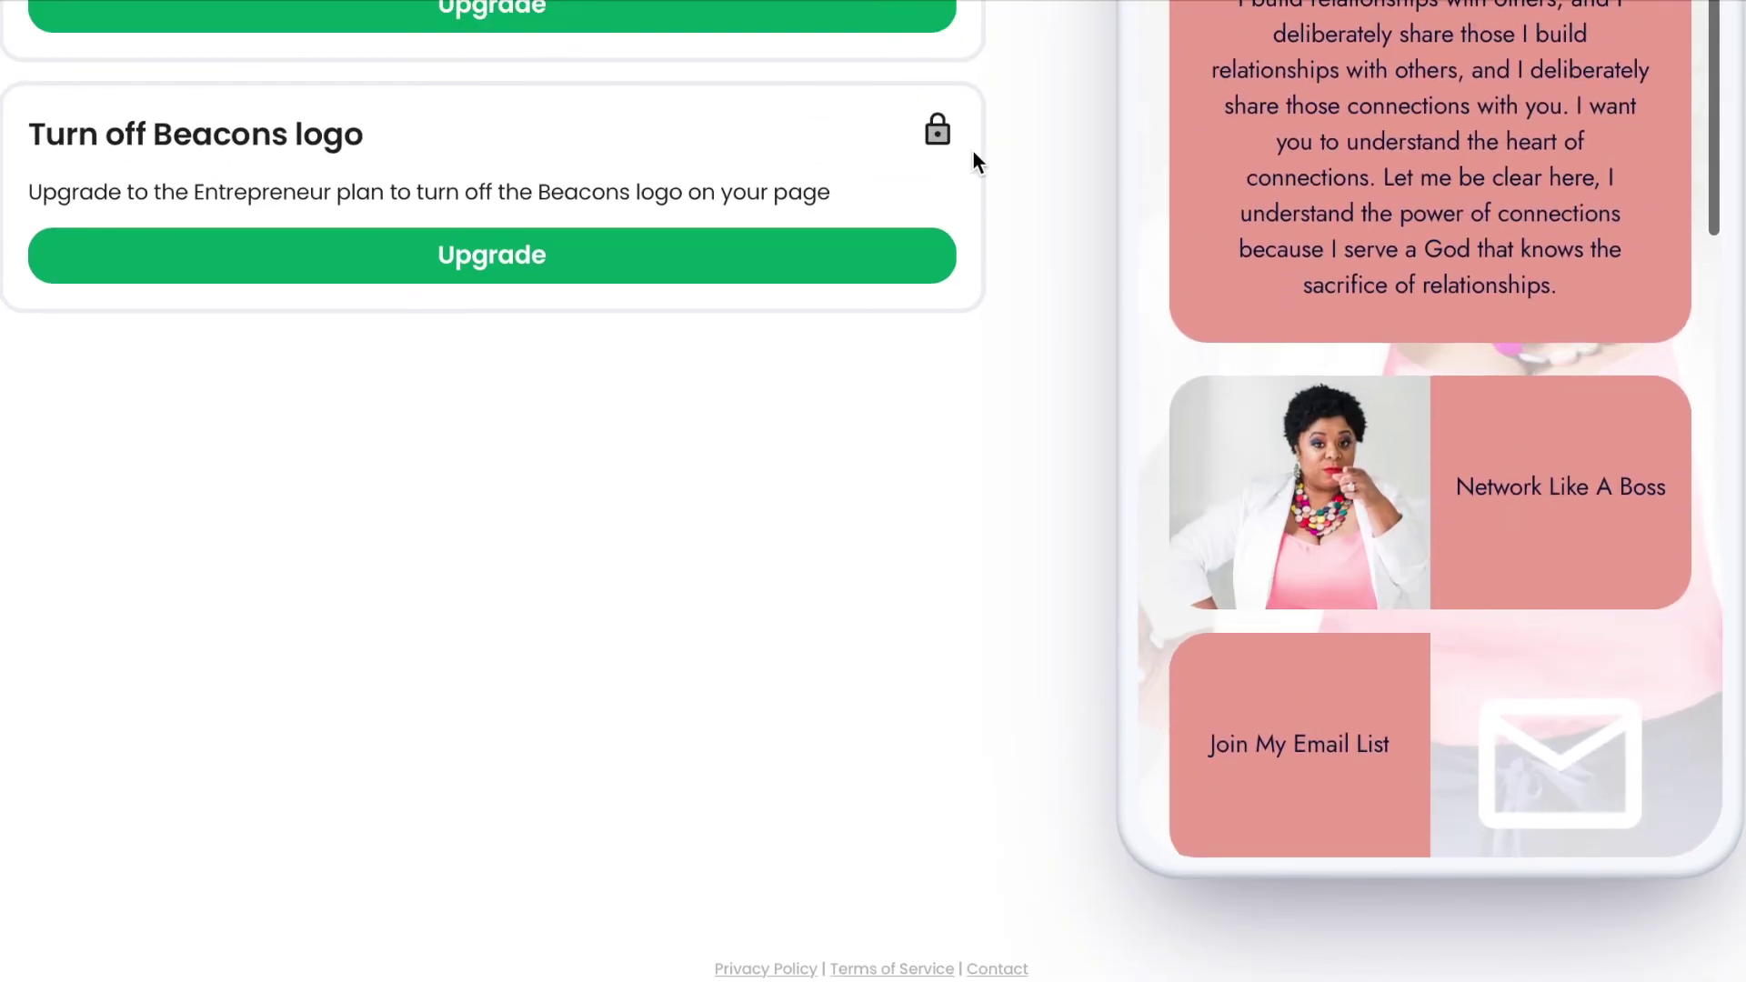
{"action": "scroll", "coordinate": [973, 168], "scroll_direction": "up", "scroll_amount": 4}
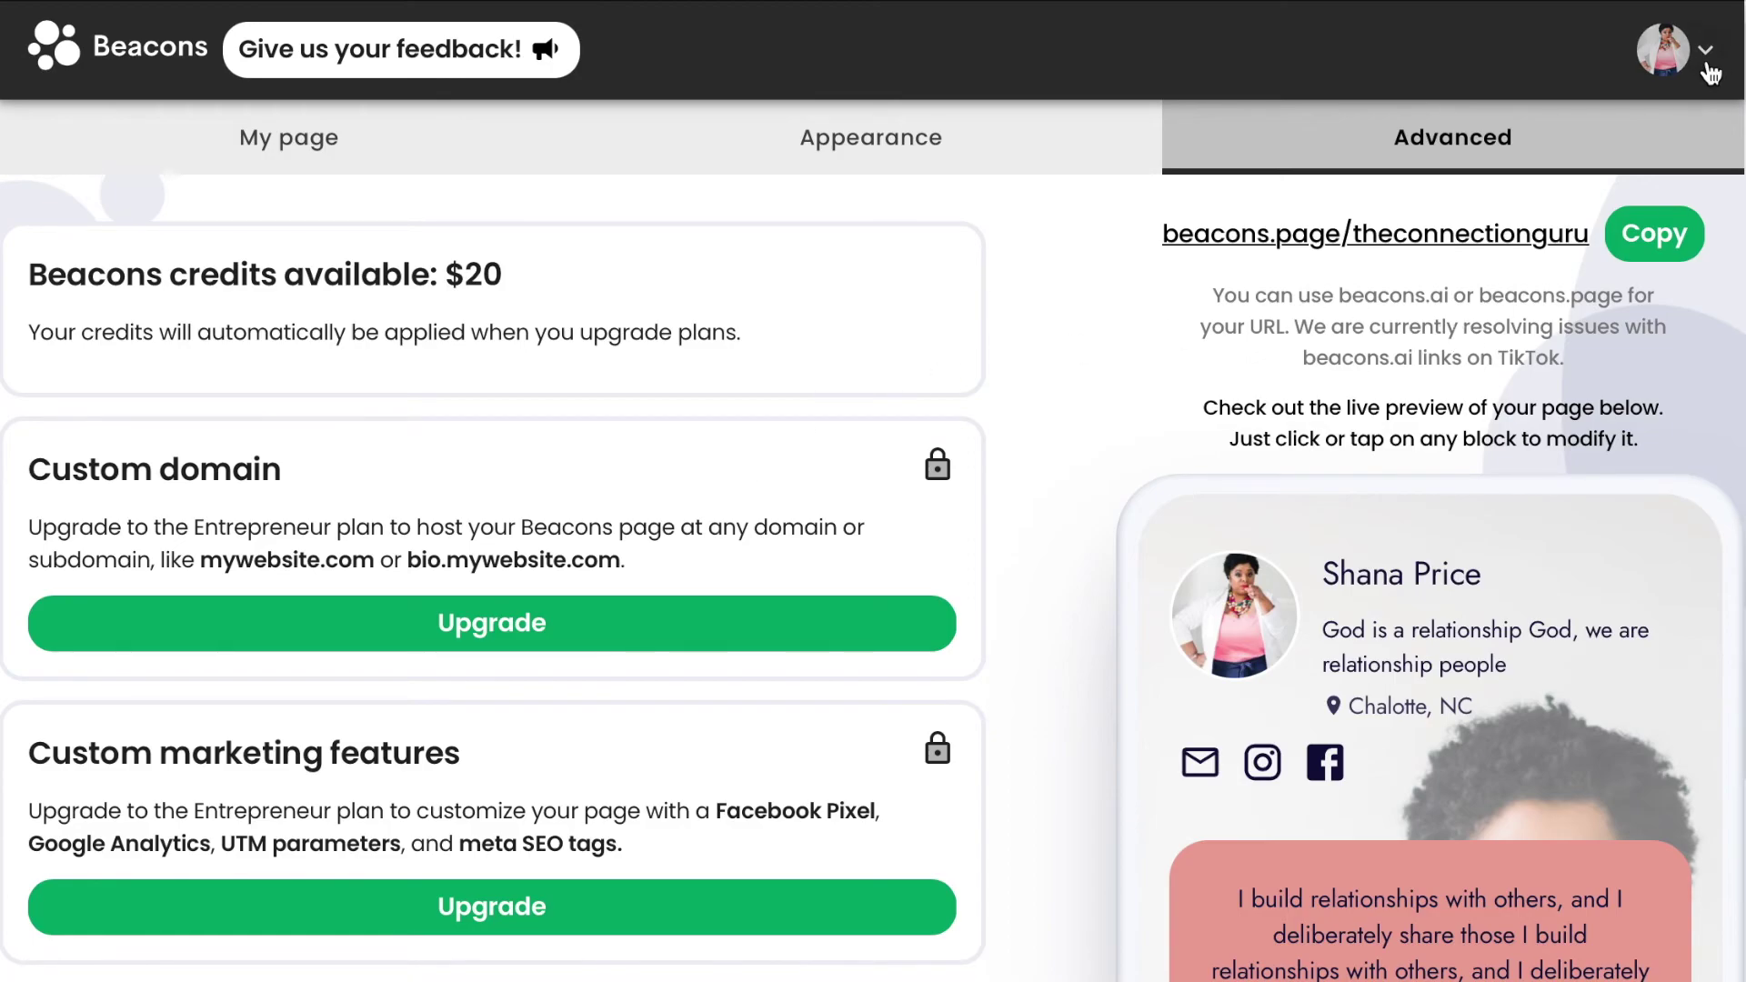
Open Account Settings from the avatar menu and review the Creator subscription and email preferences.
{"action": "left_click", "coordinate": [1707, 70]}
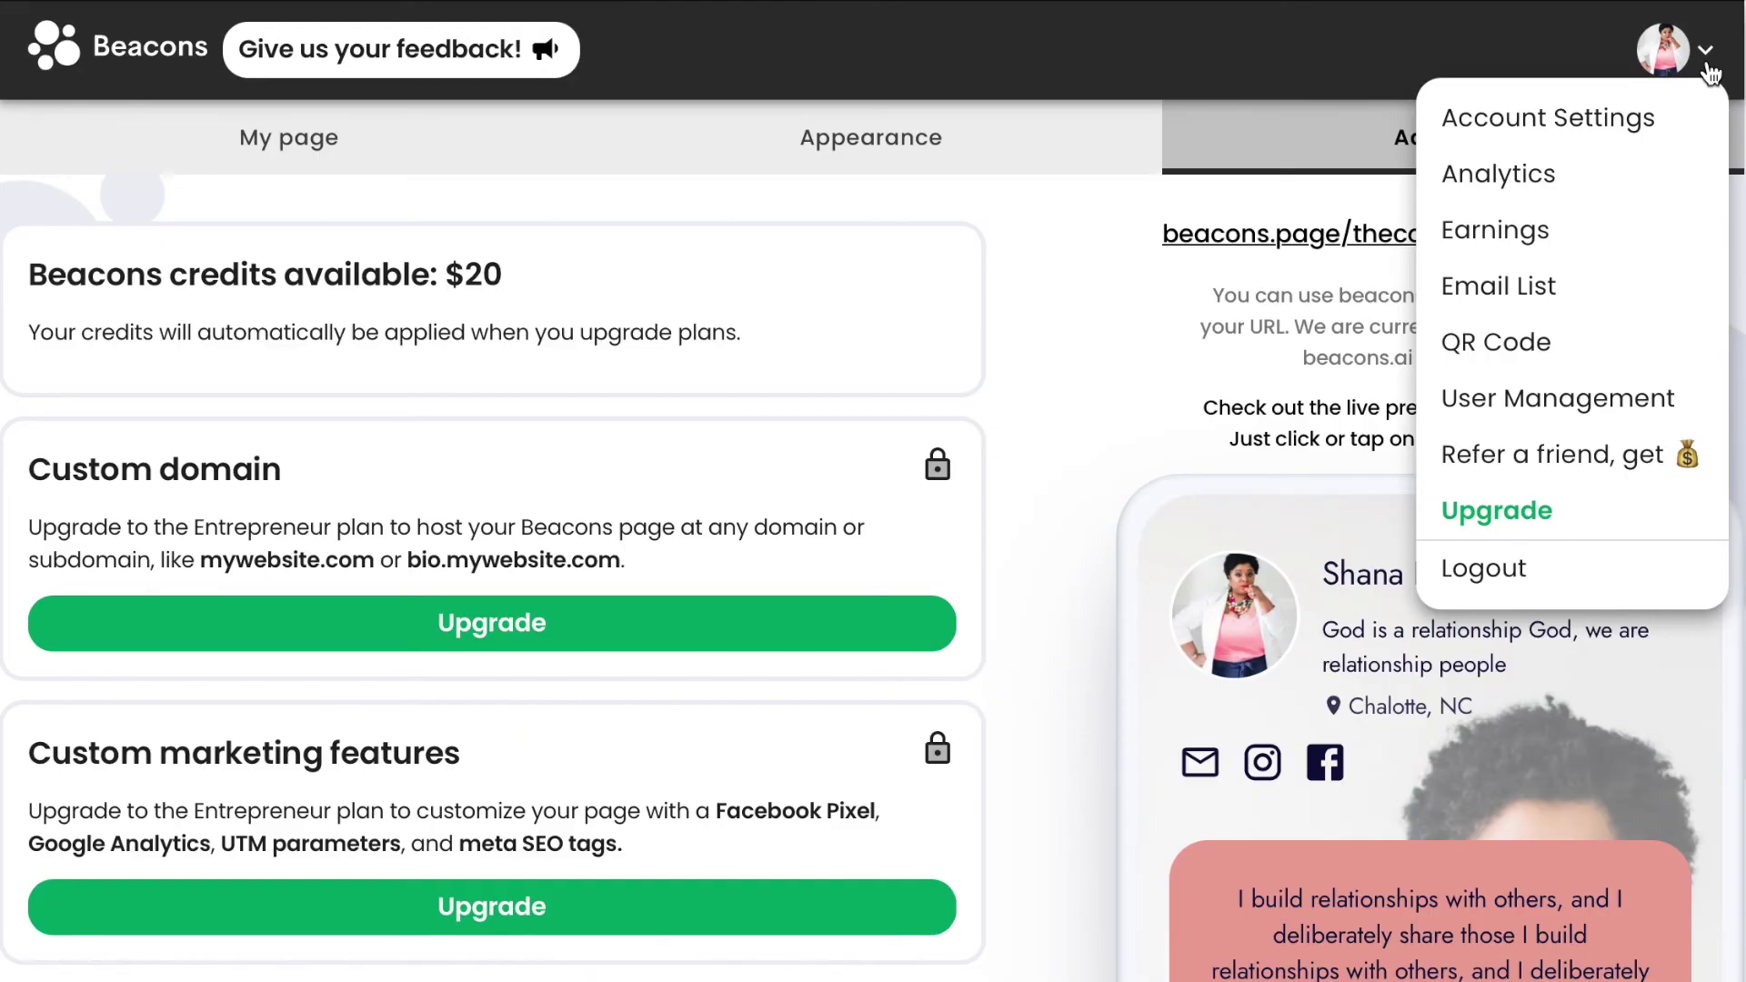
{"action": "left_click", "coordinate": [1525, 119]}
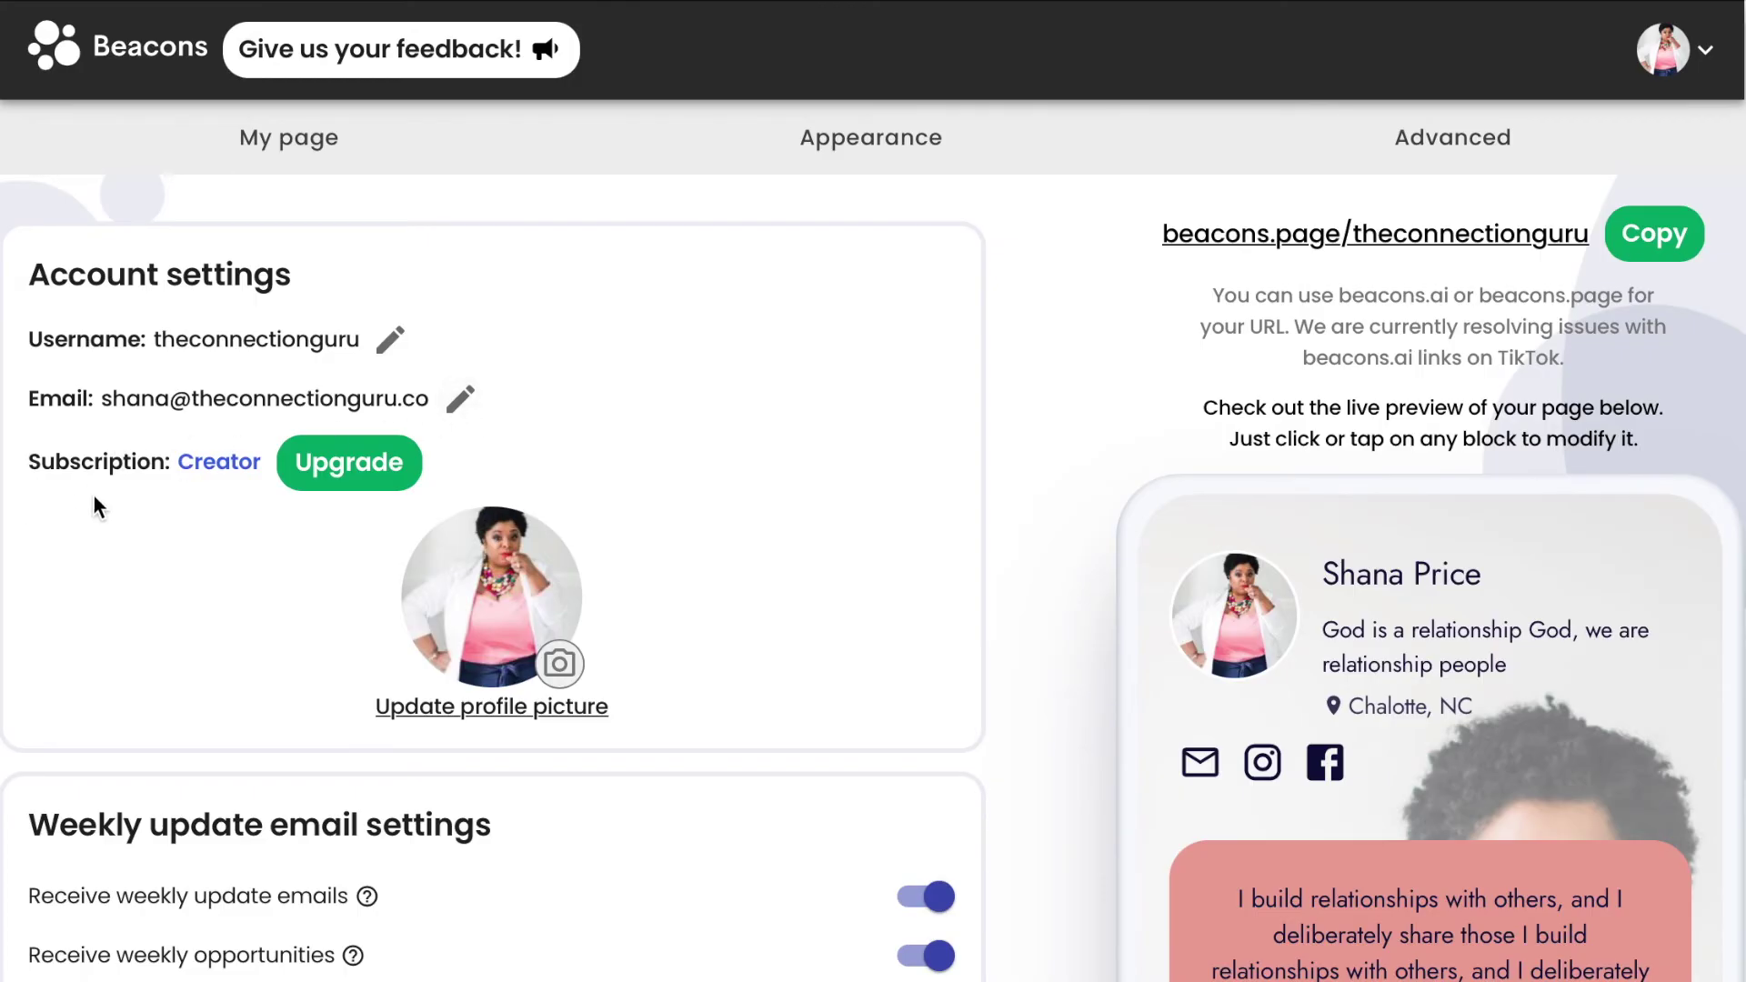
{"action": "scroll", "coordinate": [641, 656], "scroll_direction": "down", "scroll_amount": 1}
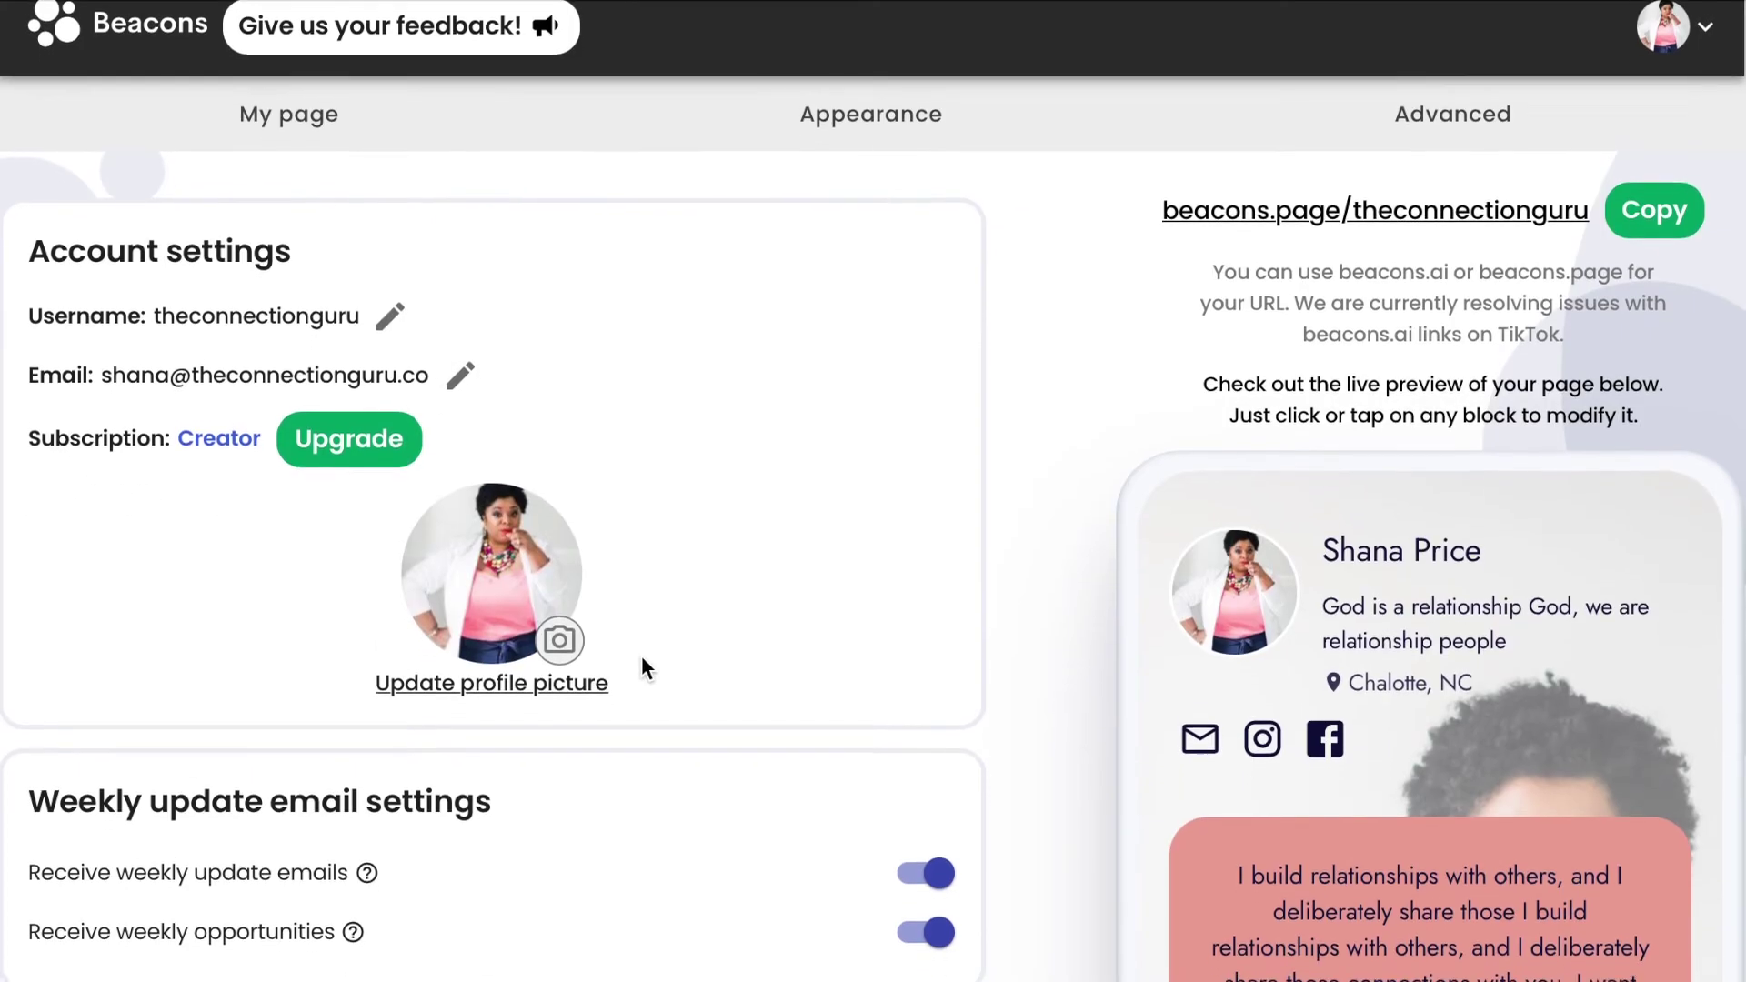
{"action": "scroll", "coordinate": [641, 658], "scroll_direction": "down", "scroll_amount": 5}
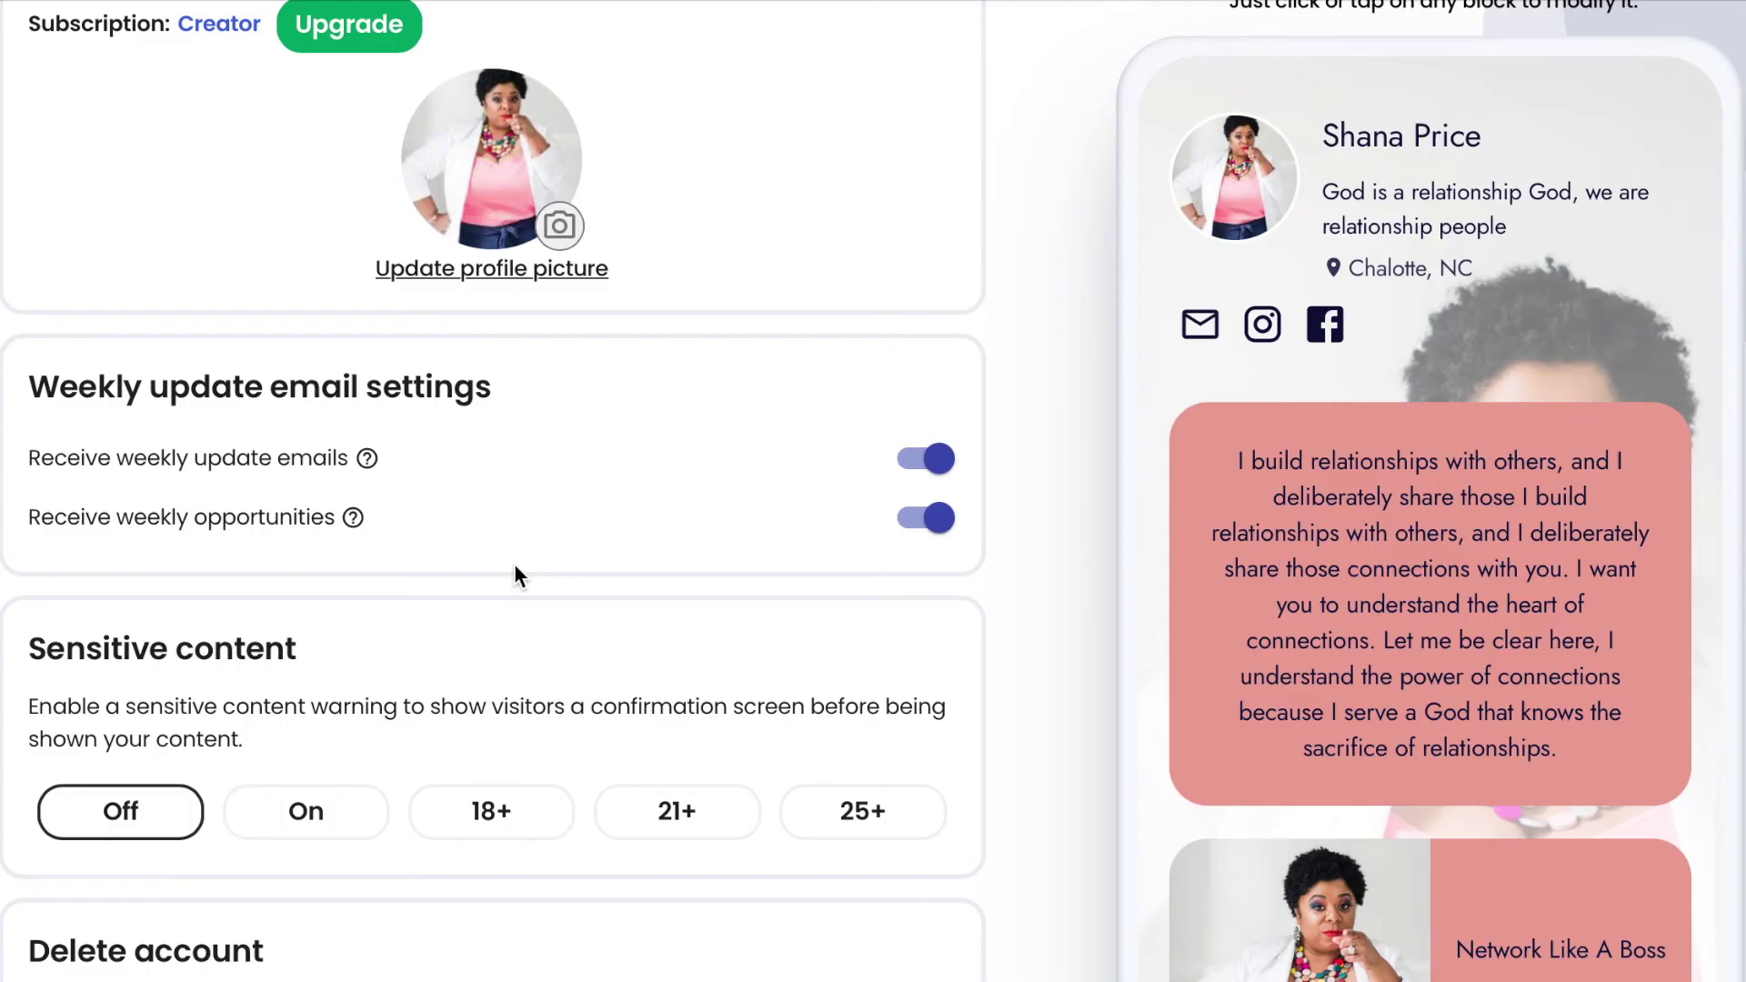
{"action": "scroll", "coordinate": [515, 566], "scroll_direction": "down", "scroll_amount": 1}
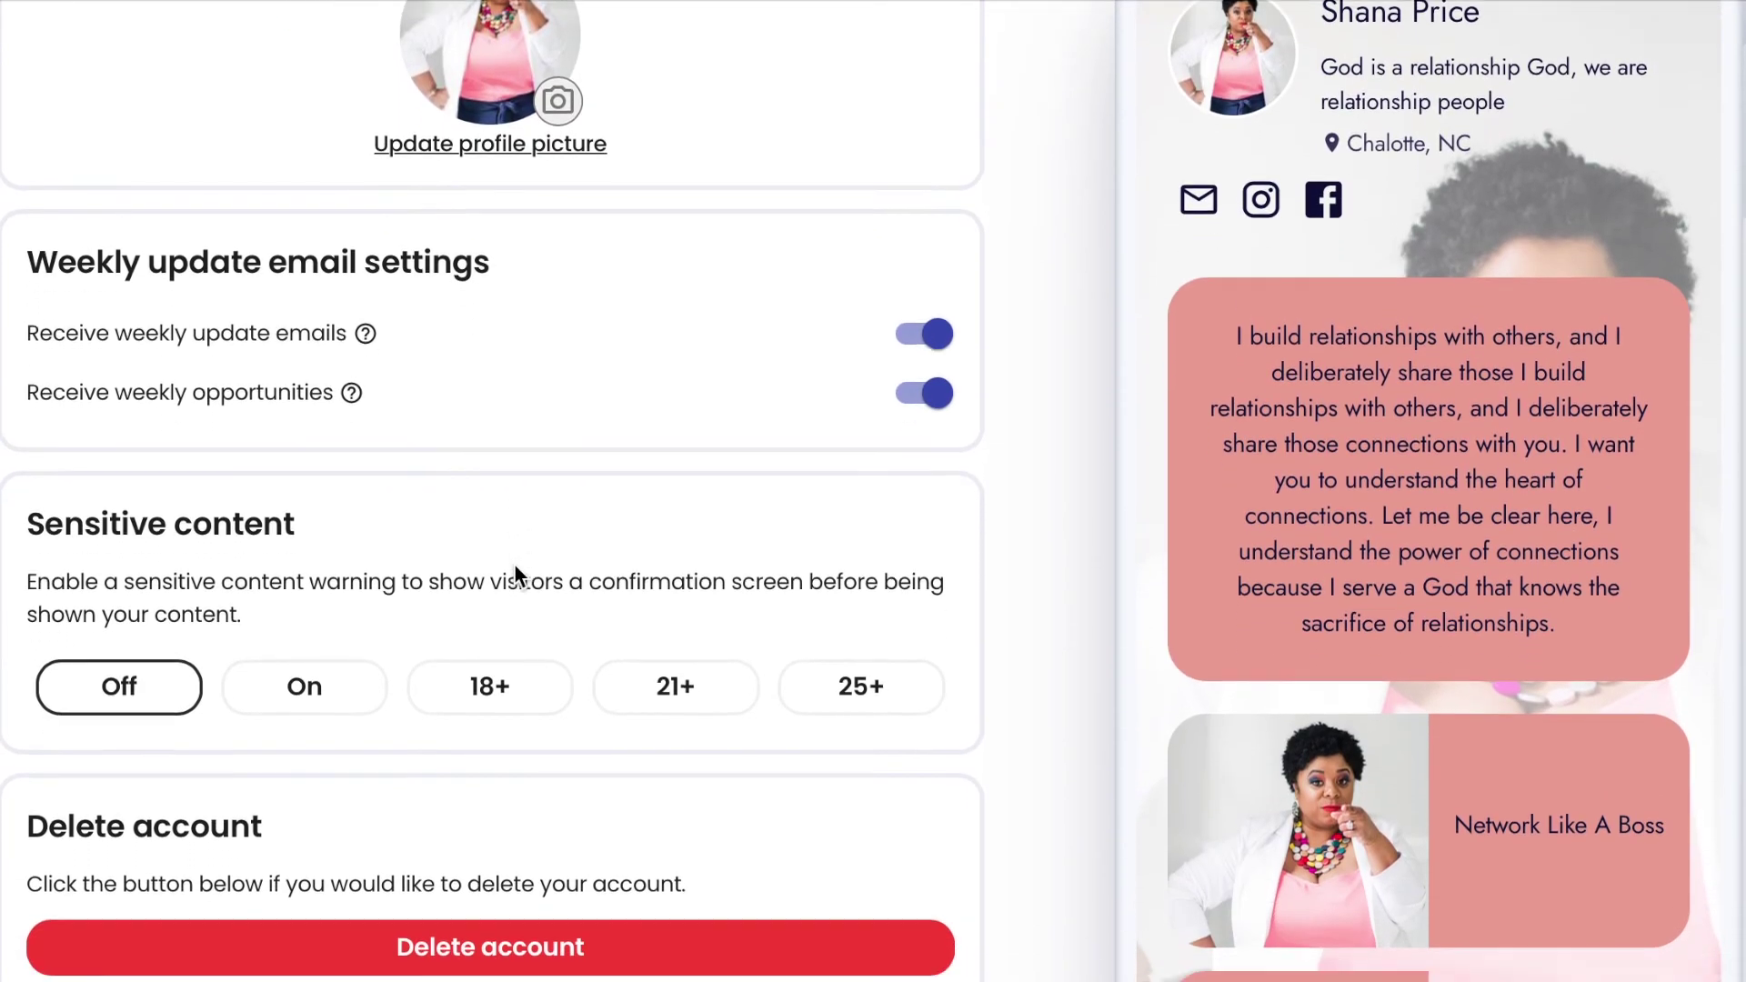
{"action": "scroll", "coordinate": [514, 564], "scroll_direction": "down", "scroll_amount": 2}
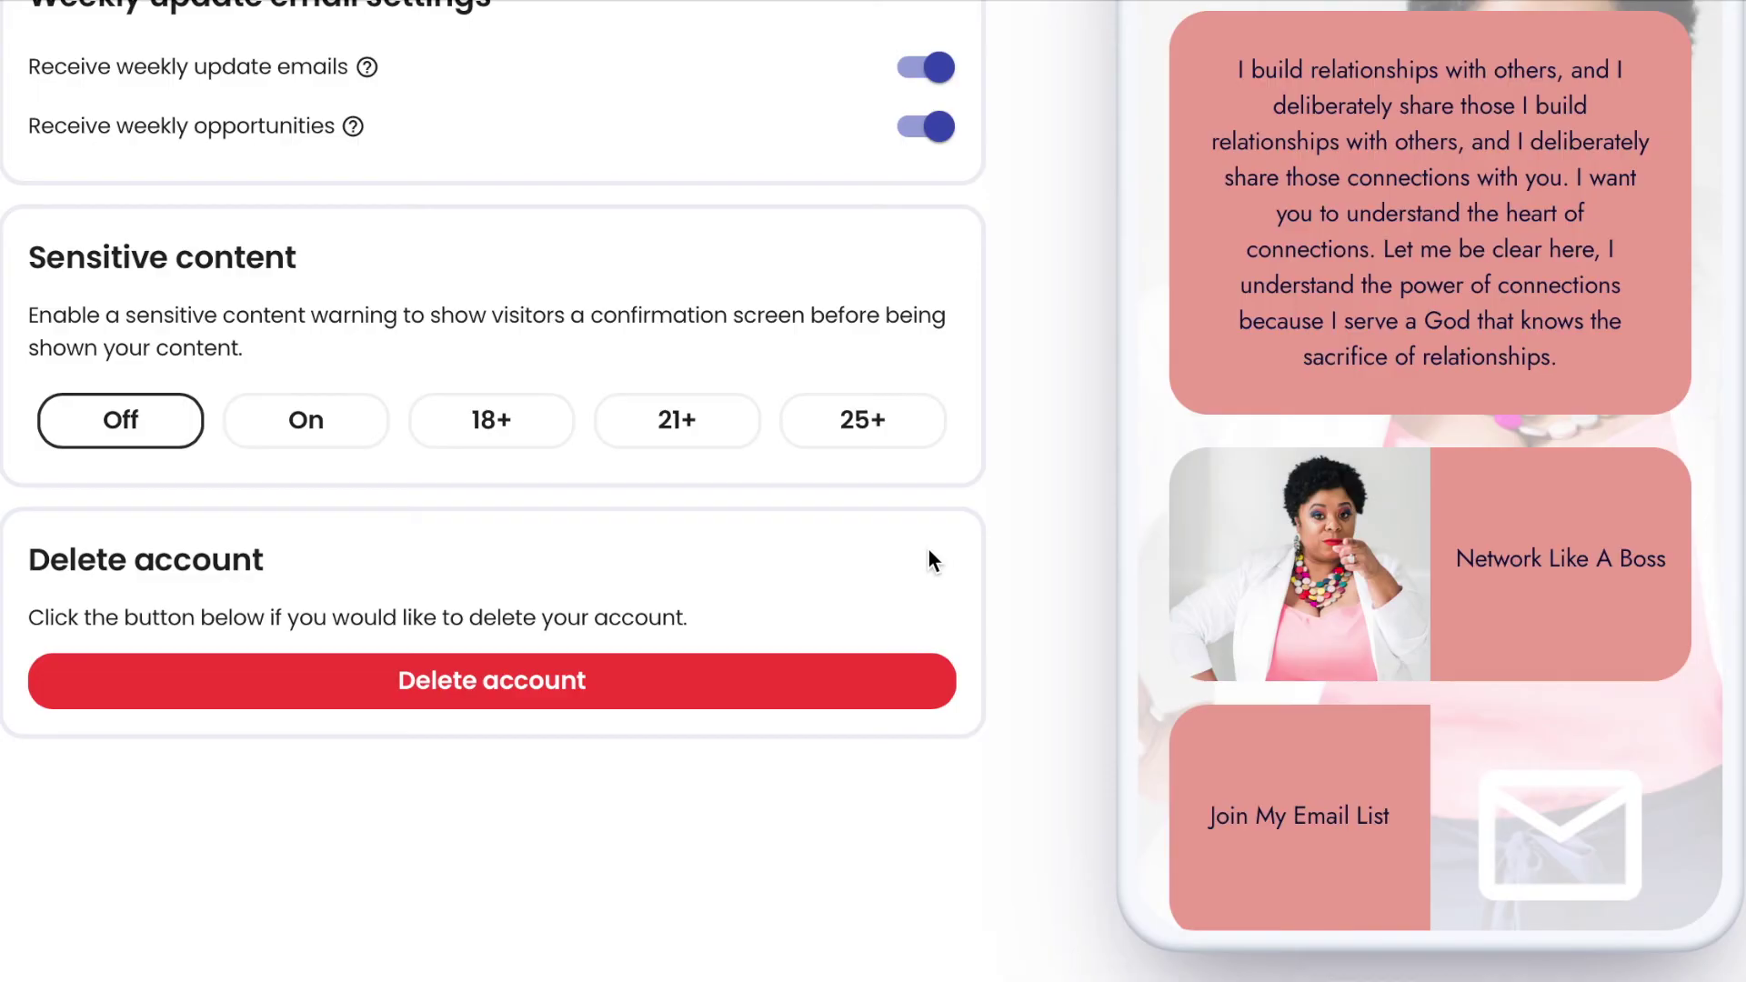
{"action": "scroll", "coordinate": [929, 559], "scroll_direction": "up", "scroll_amount": 1}
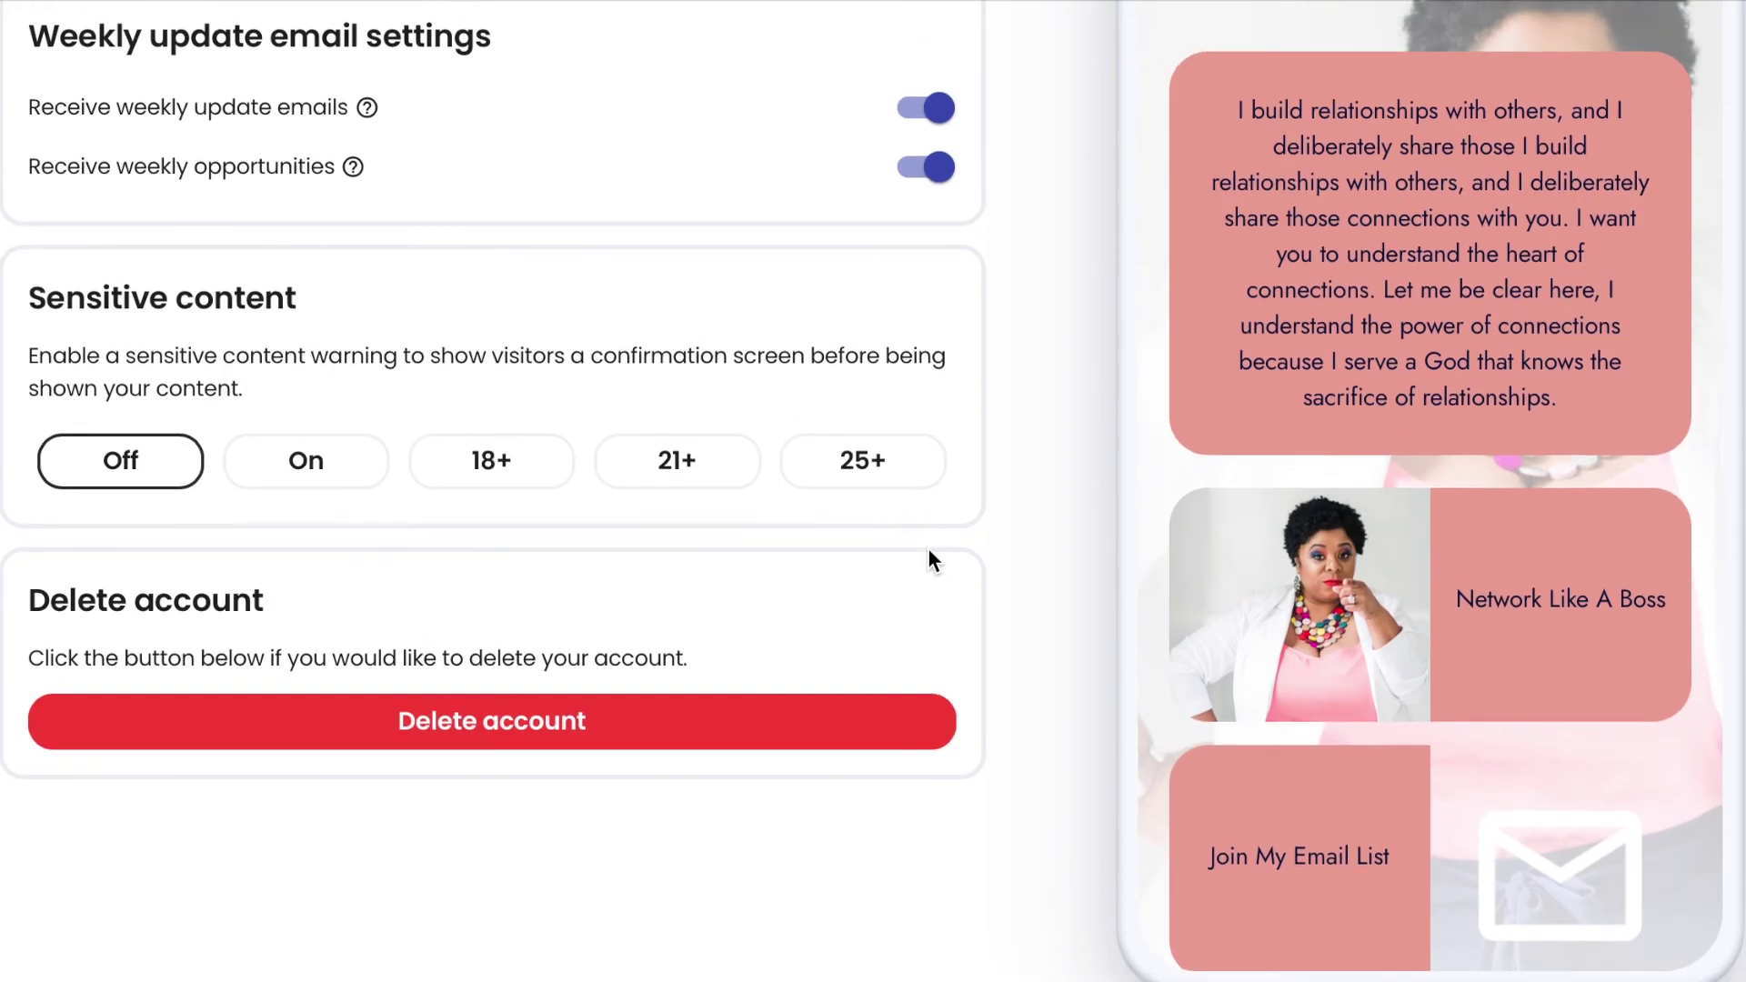
{"action": "scroll", "coordinate": [970, 441], "scroll_direction": "up", "scroll_amount": 9}
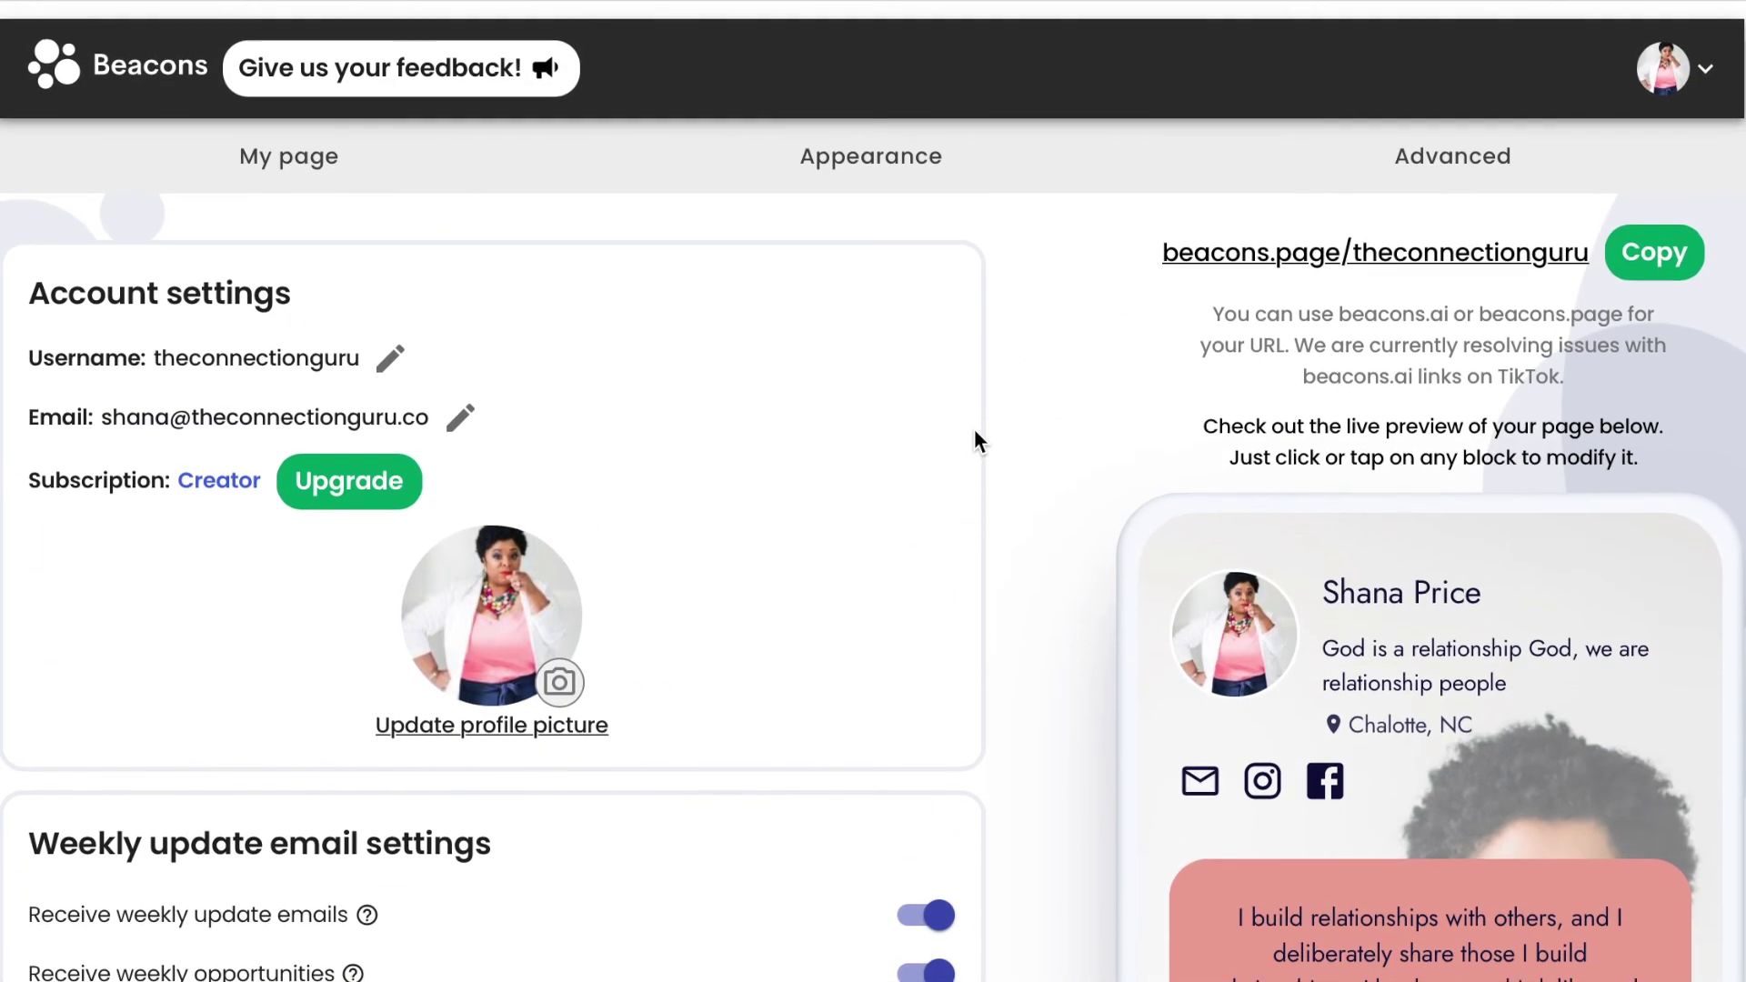
View the User Management settings from the account menu, then reopen that menu.
{"action": "left_click", "coordinate": [1706, 54]}
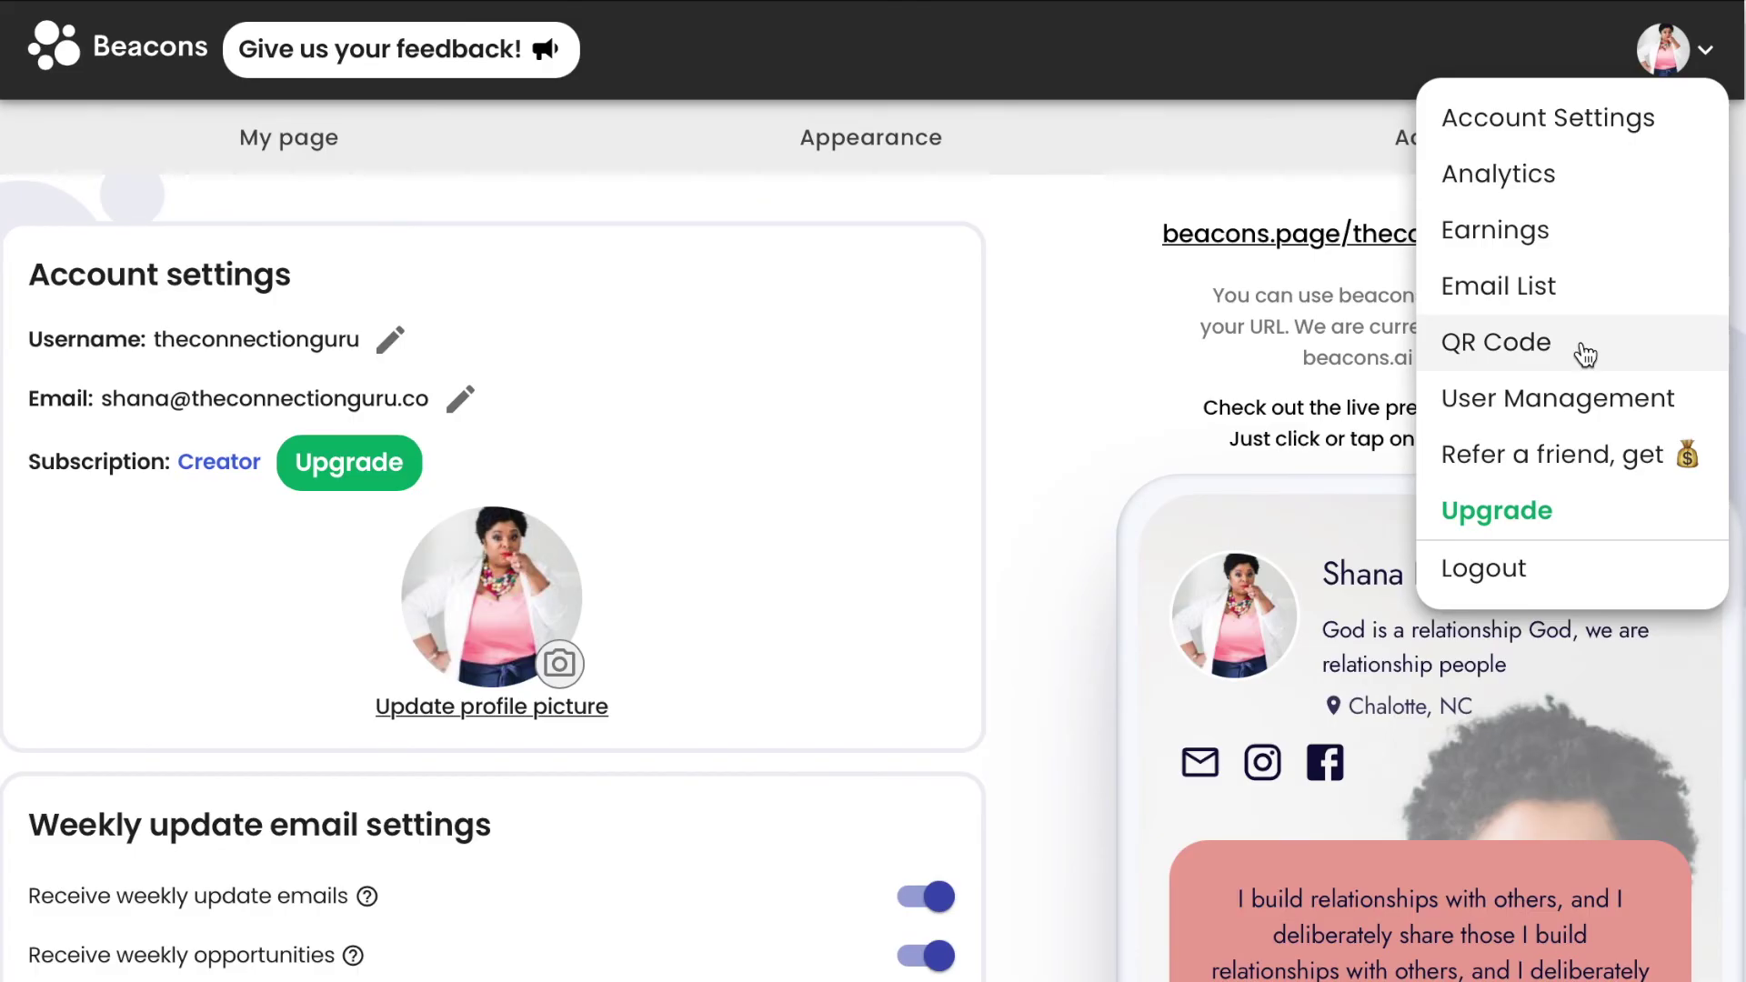
{"action": "left_click", "coordinate": [1607, 400]}
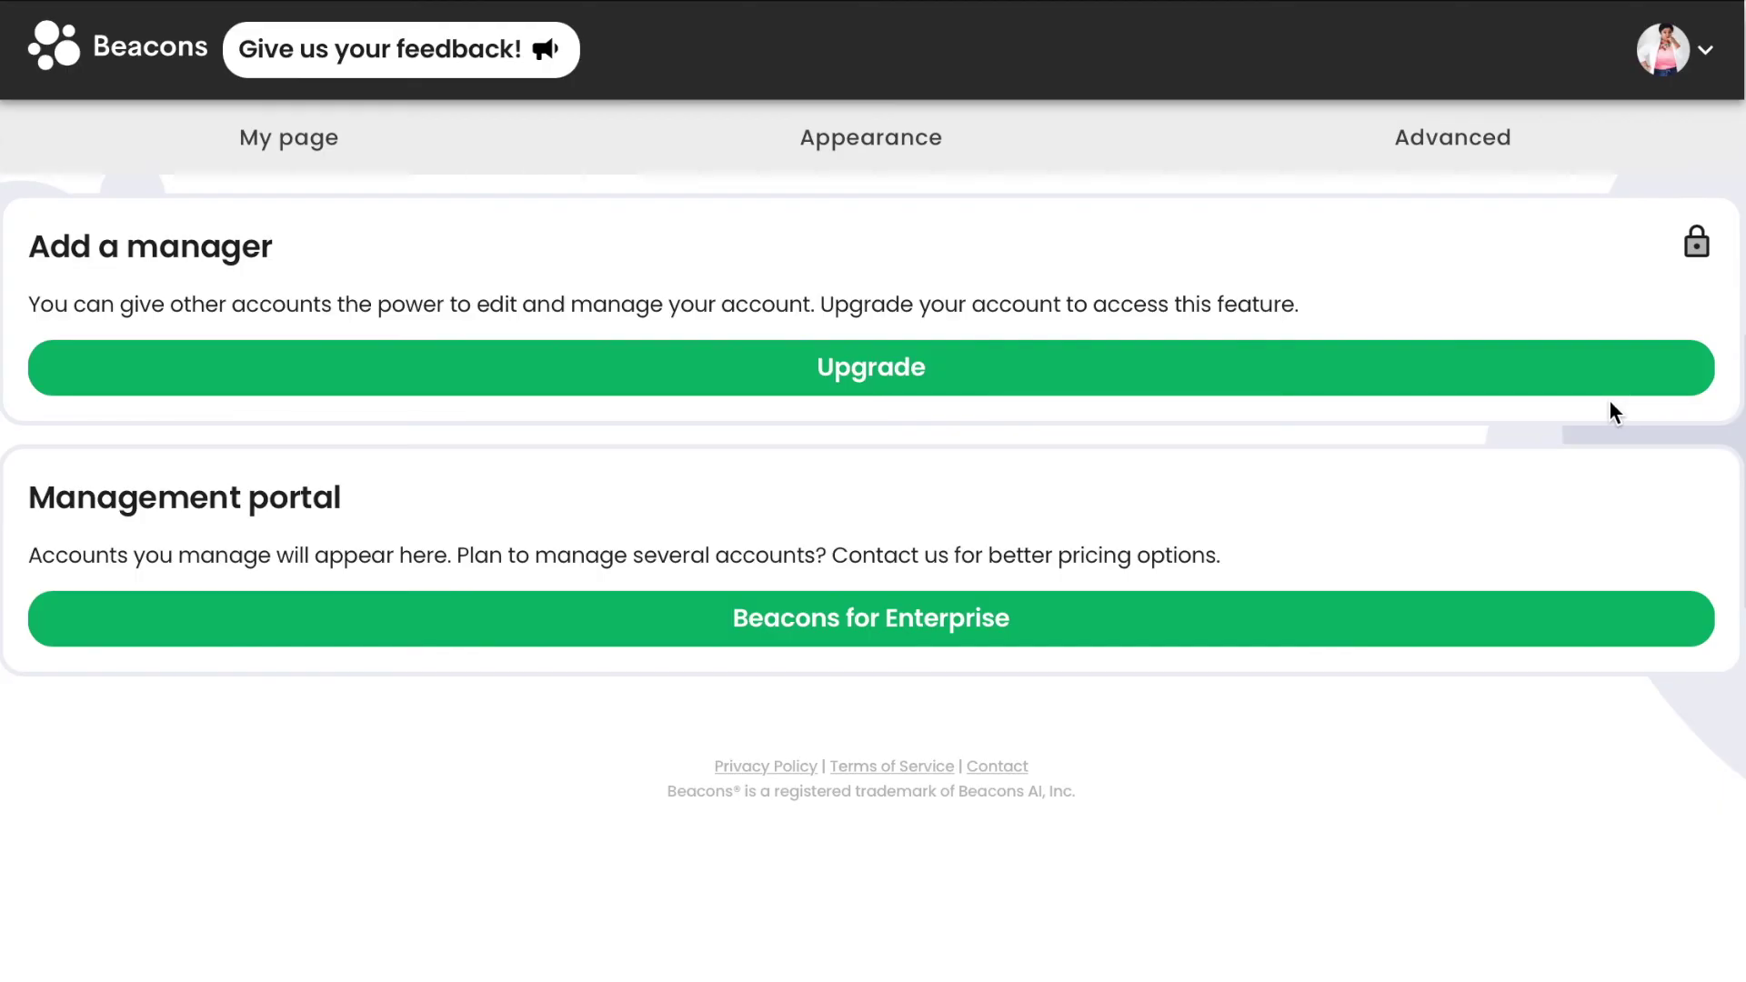
{"action": "left_click", "coordinate": [1713, 57]}
Return to the My page editor and review the header, social icons, bio and link buttons in the preview.
{"action": "left_click", "coordinate": [333, 143]}
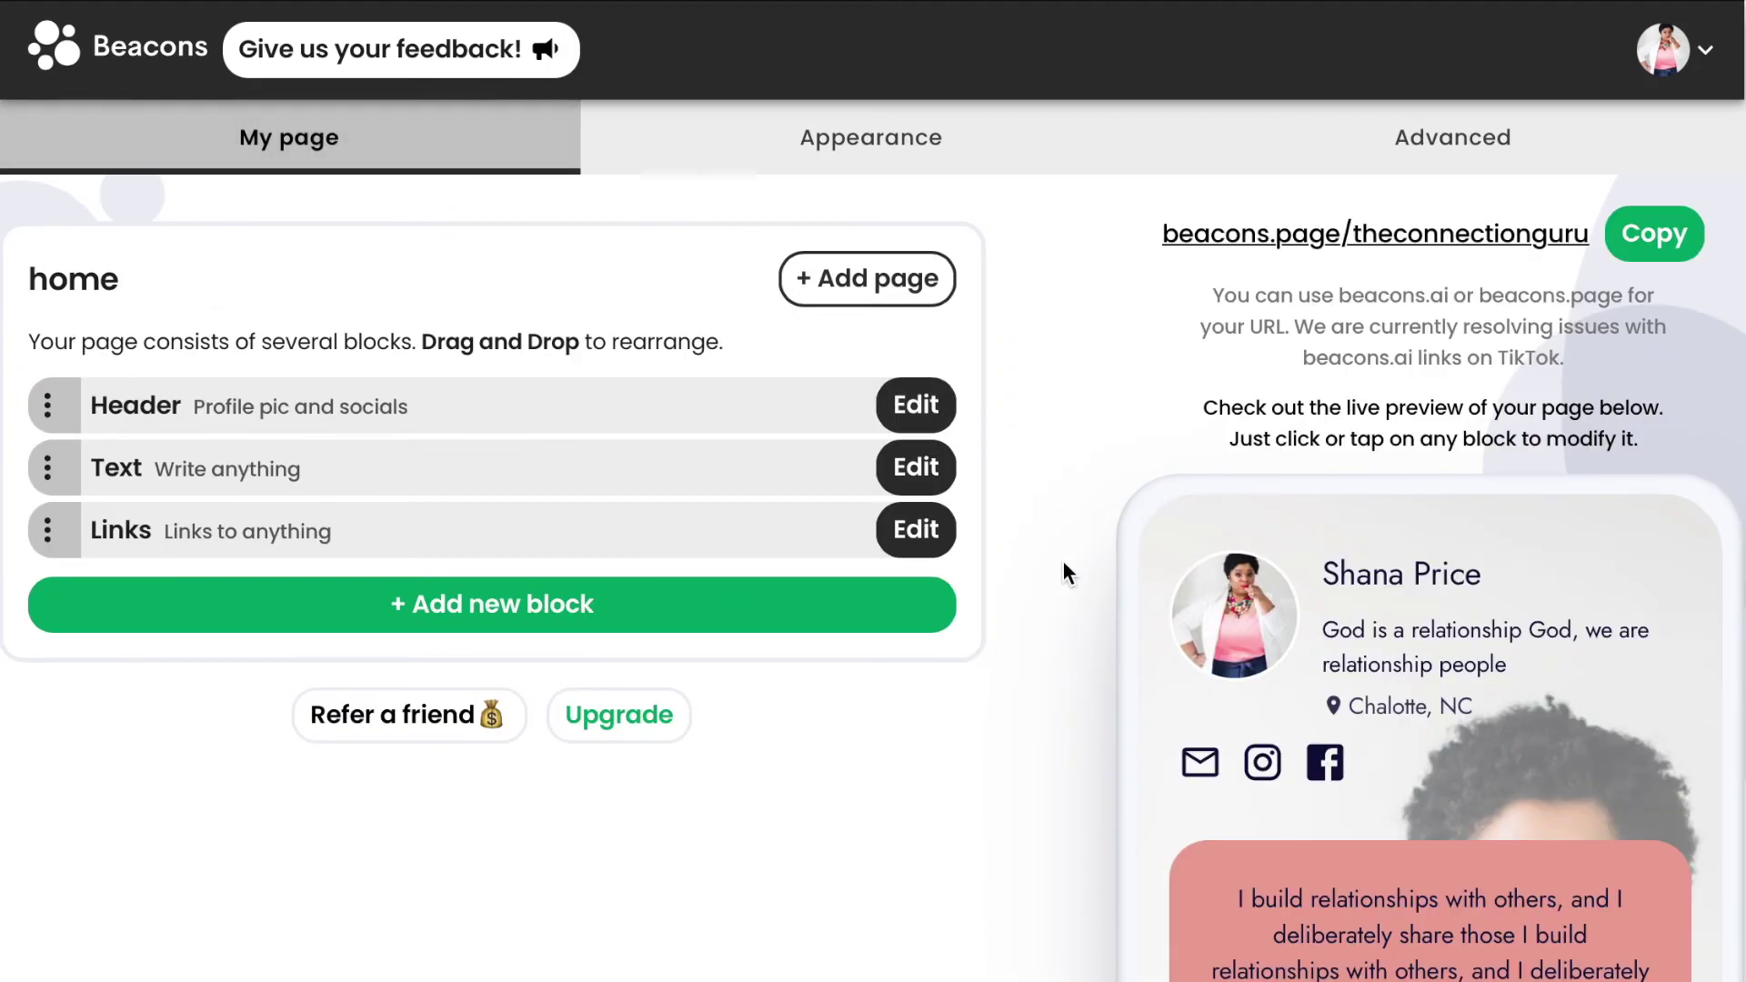
{"action": "scroll", "coordinate": [1050, 855], "scroll_direction": "down", "scroll_amount": 4}
{"action": "scroll", "coordinate": [1420, 580], "scroll_direction": "down", "scroll_amount": 8}
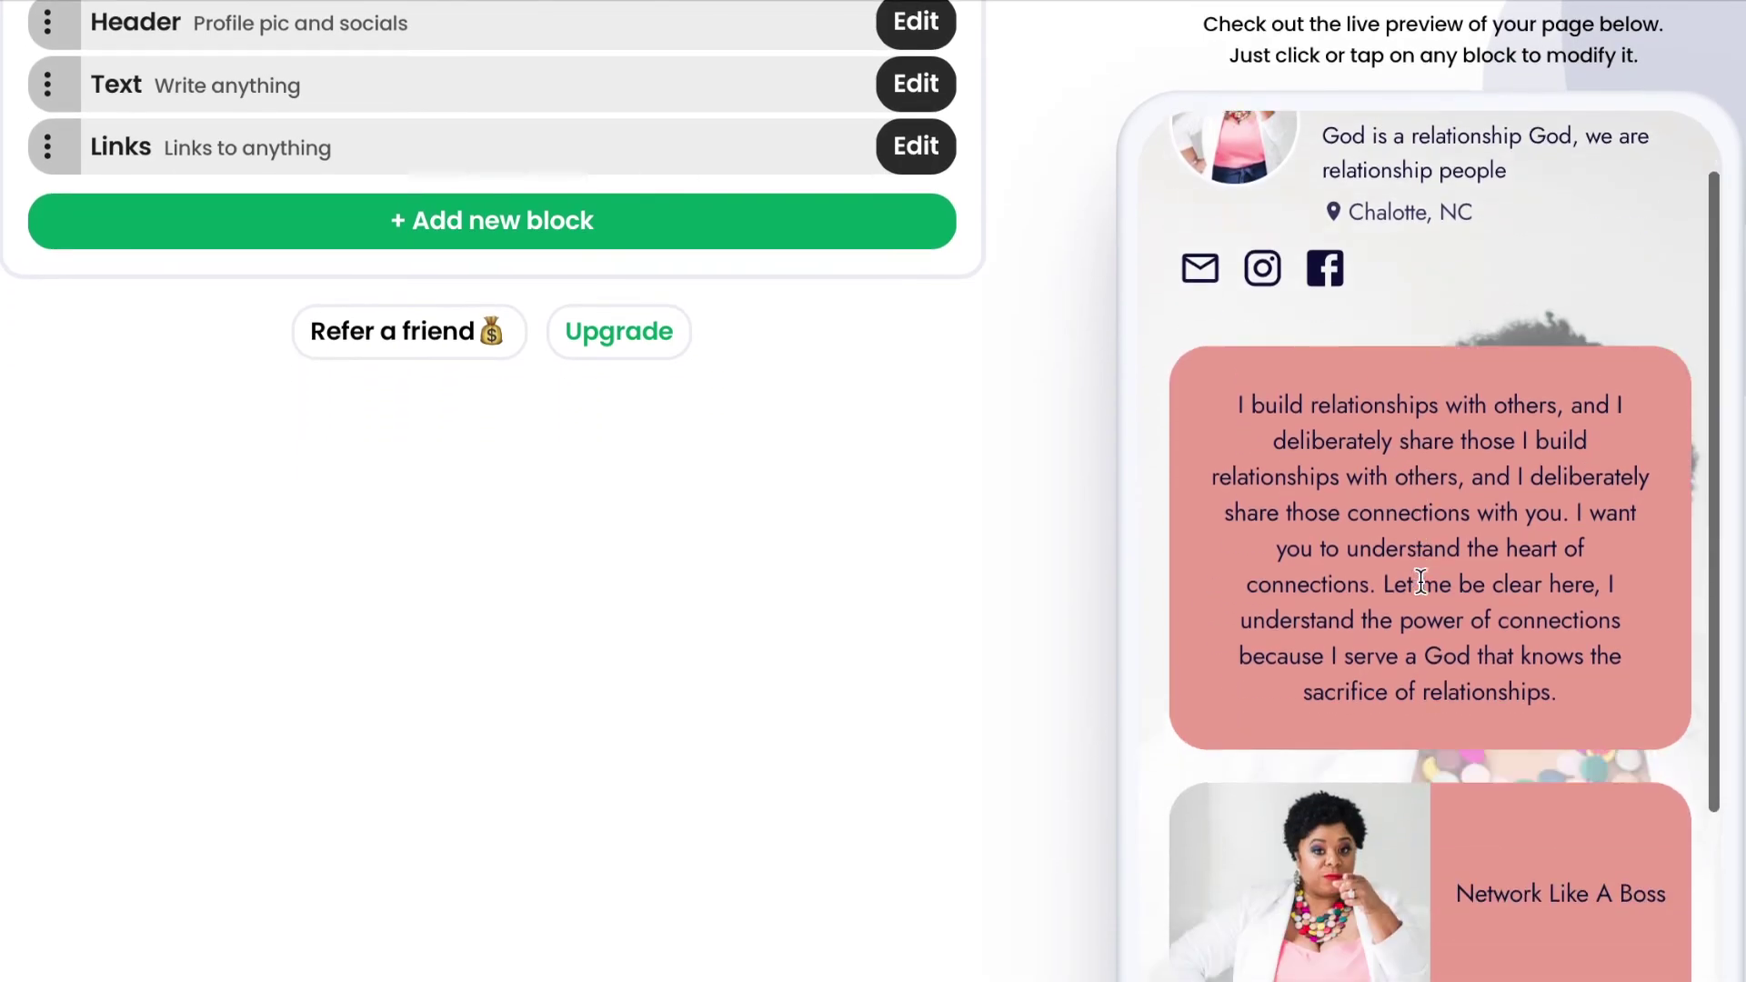
{"action": "scroll", "coordinate": [1420, 580], "scroll_direction": "down", "scroll_amount": 5}
{"action": "scroll", "coordinate": [1422, 591], "scroll_direction": "up", "scroll_amount": 8}
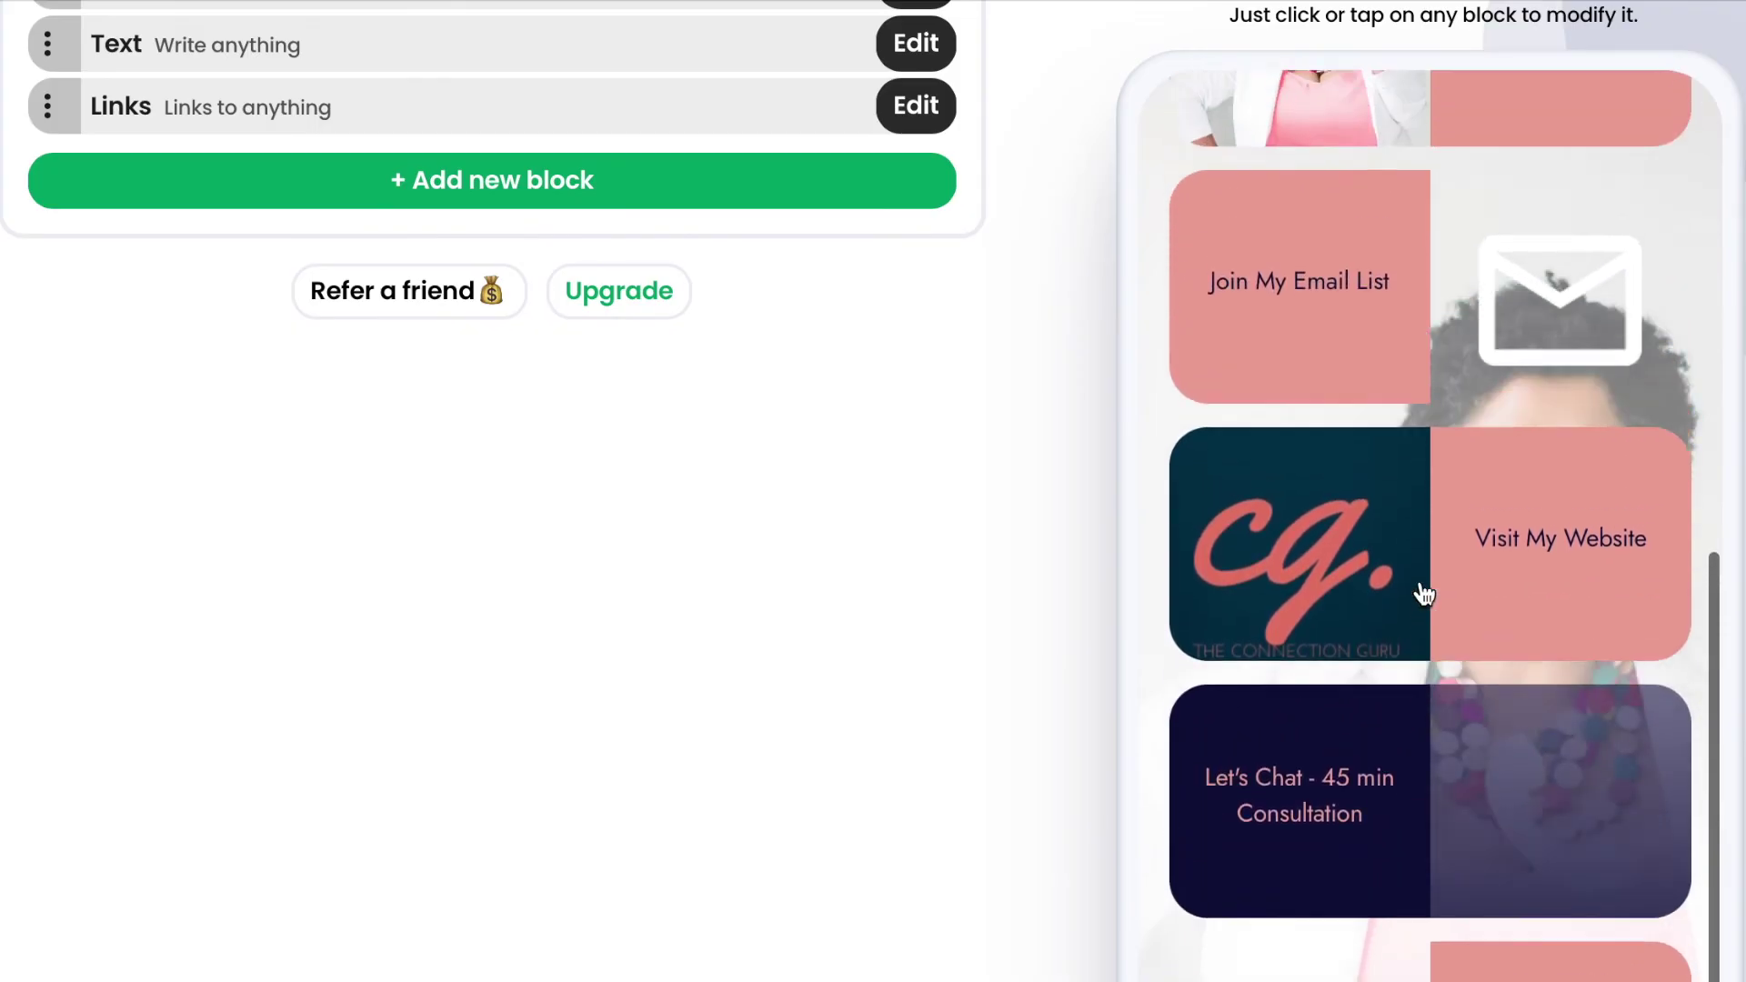
{"action": "scroll", "coordinate": [1425, 592], "scroll_direction": "up", "scroll_amount": 6}
{"action": "scroll", "coordinate": [1464, 471], "scroll_direction": "up", "scroll_amount": 2}
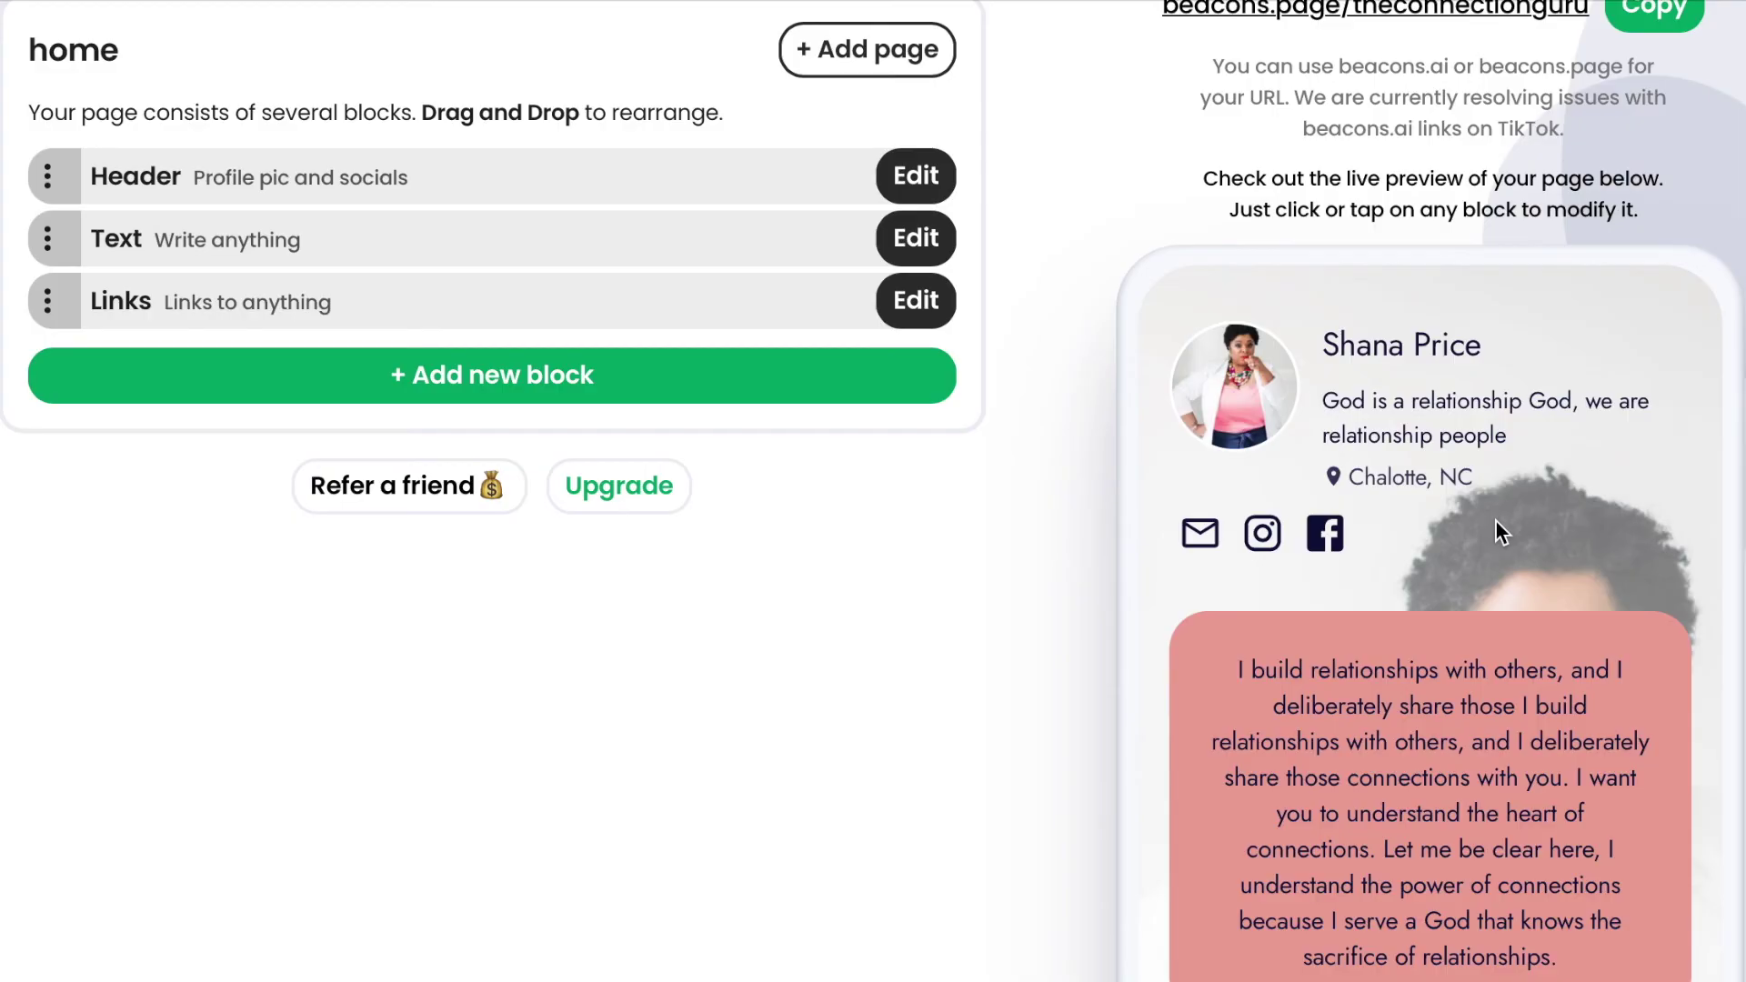
{"action": "scroll", "coordinate": [1087, 488], "scroll_direction": "up", "scroll_amount": 3}
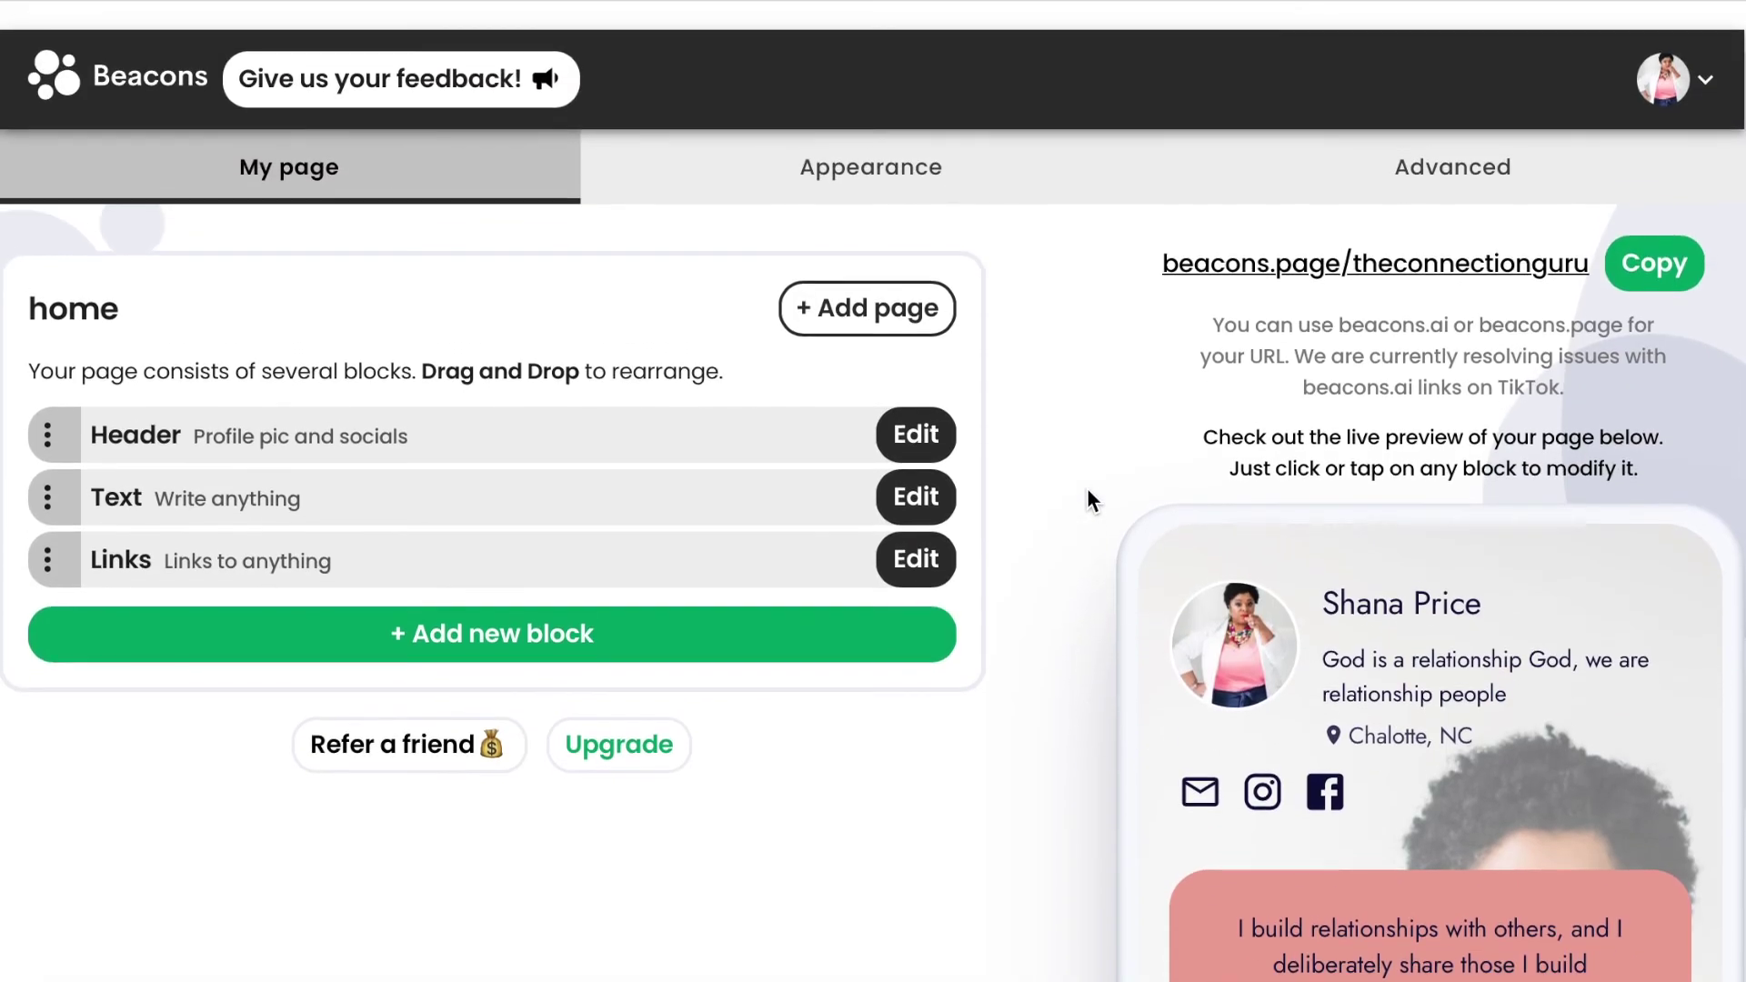
{"action": "scroll", "coordinate": [1088, 488], "scroll_direction": "down", "scroll_amount": 1}
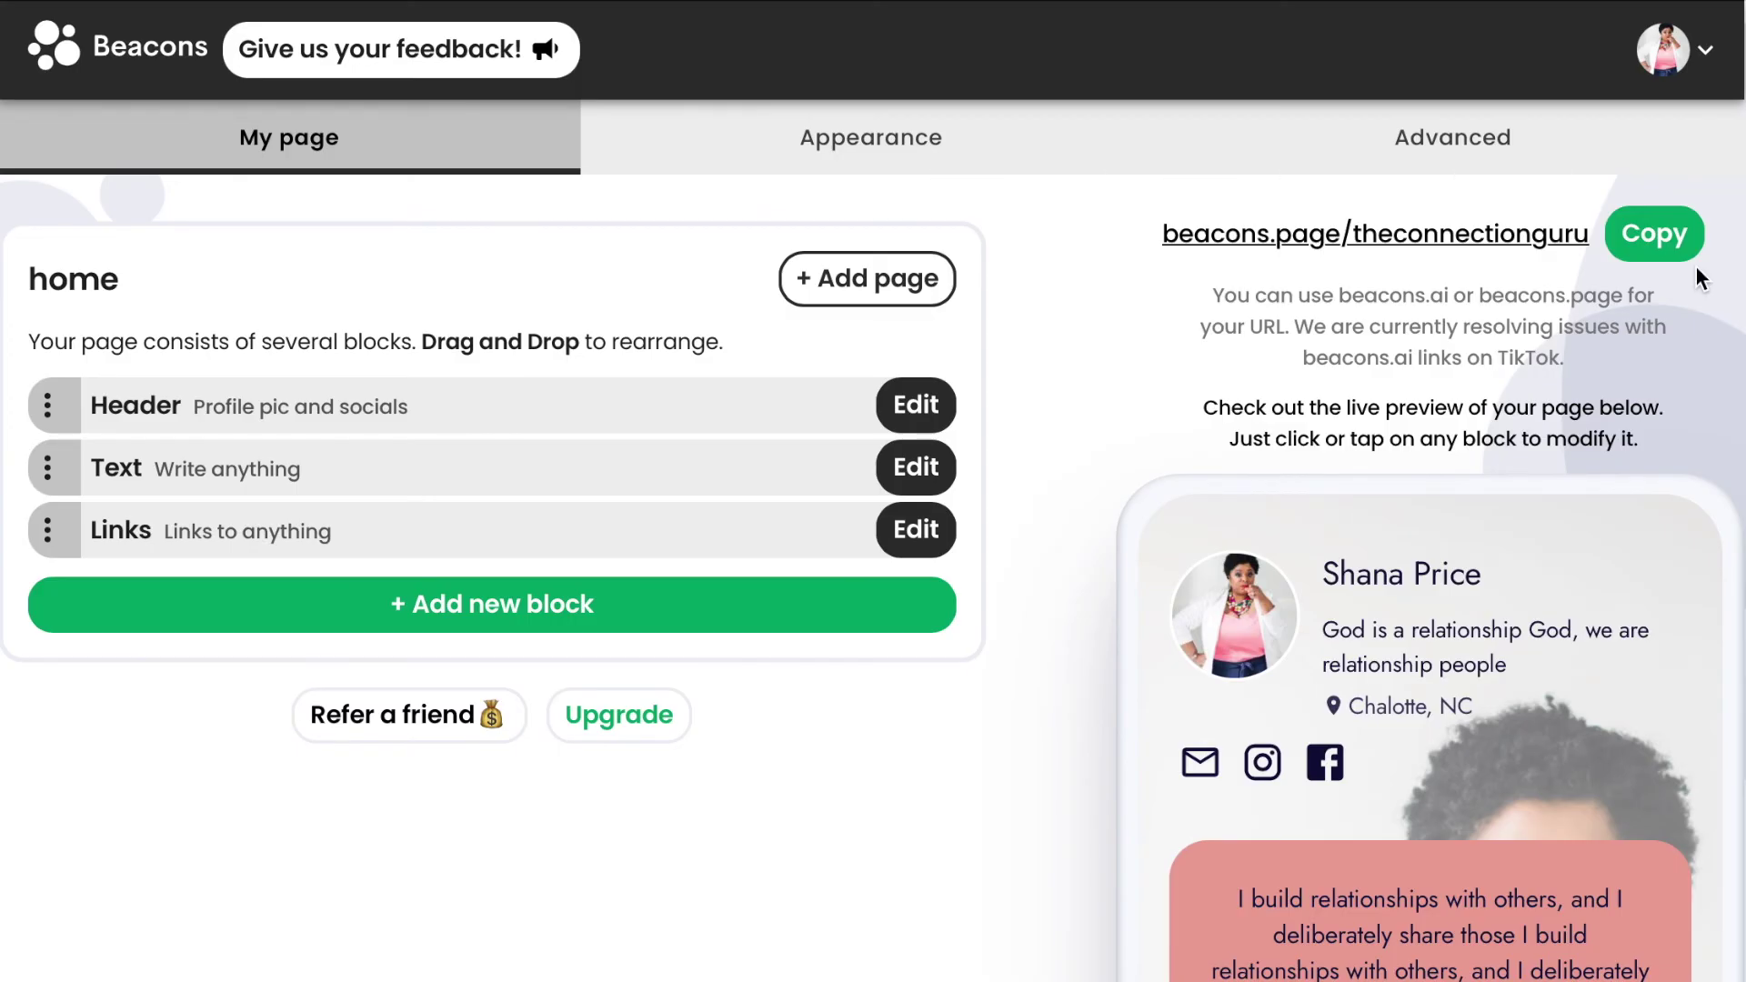